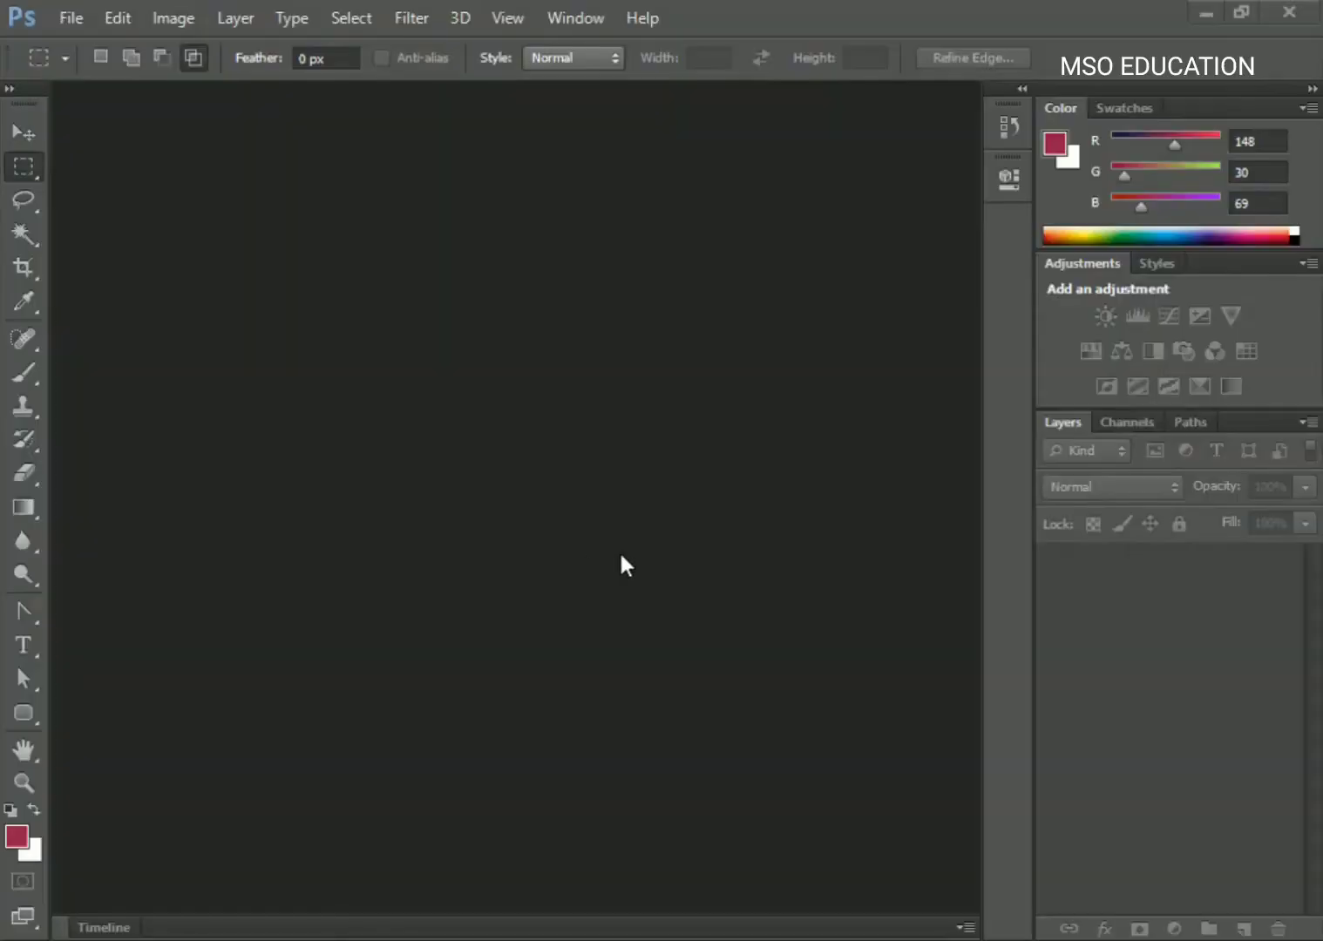
Create a new A4 document (210 × 297 mm, 300 pixels/inch) in CMYK Color.
left_click(70, 17)
left_click(87, 45)
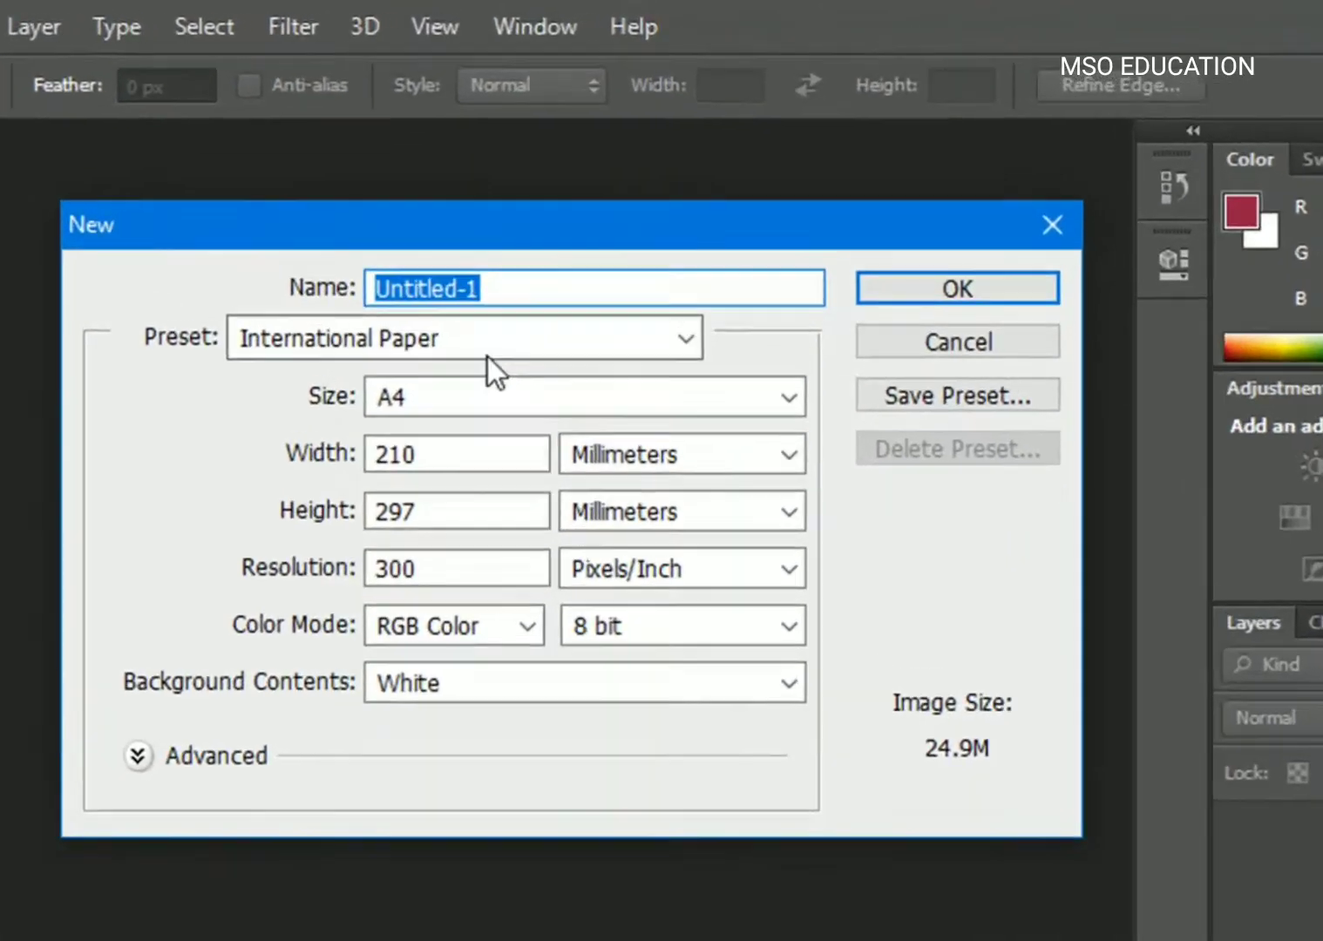
left_click(536, 230)
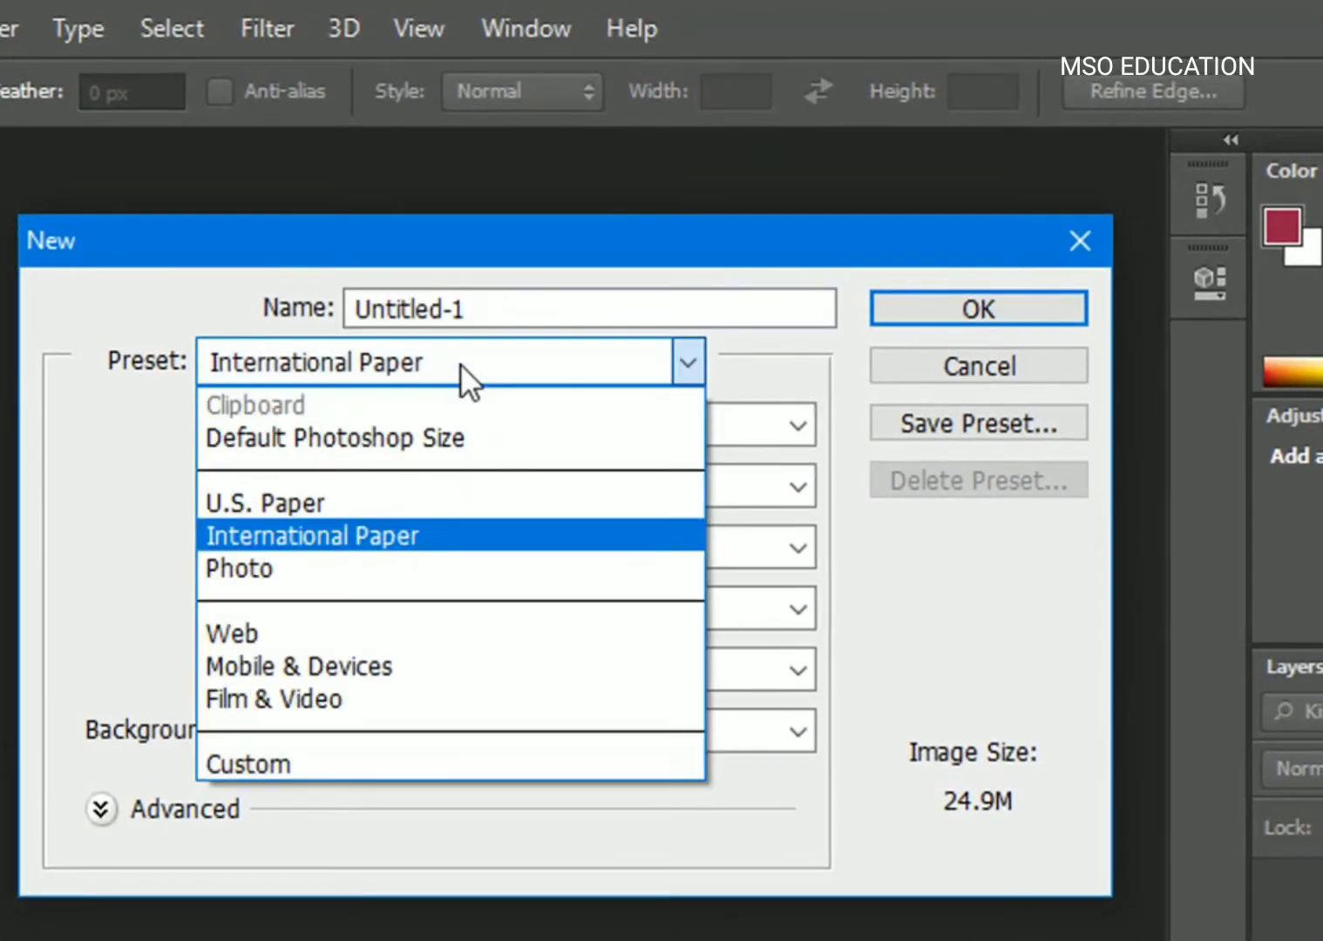
left_click(408, 547)
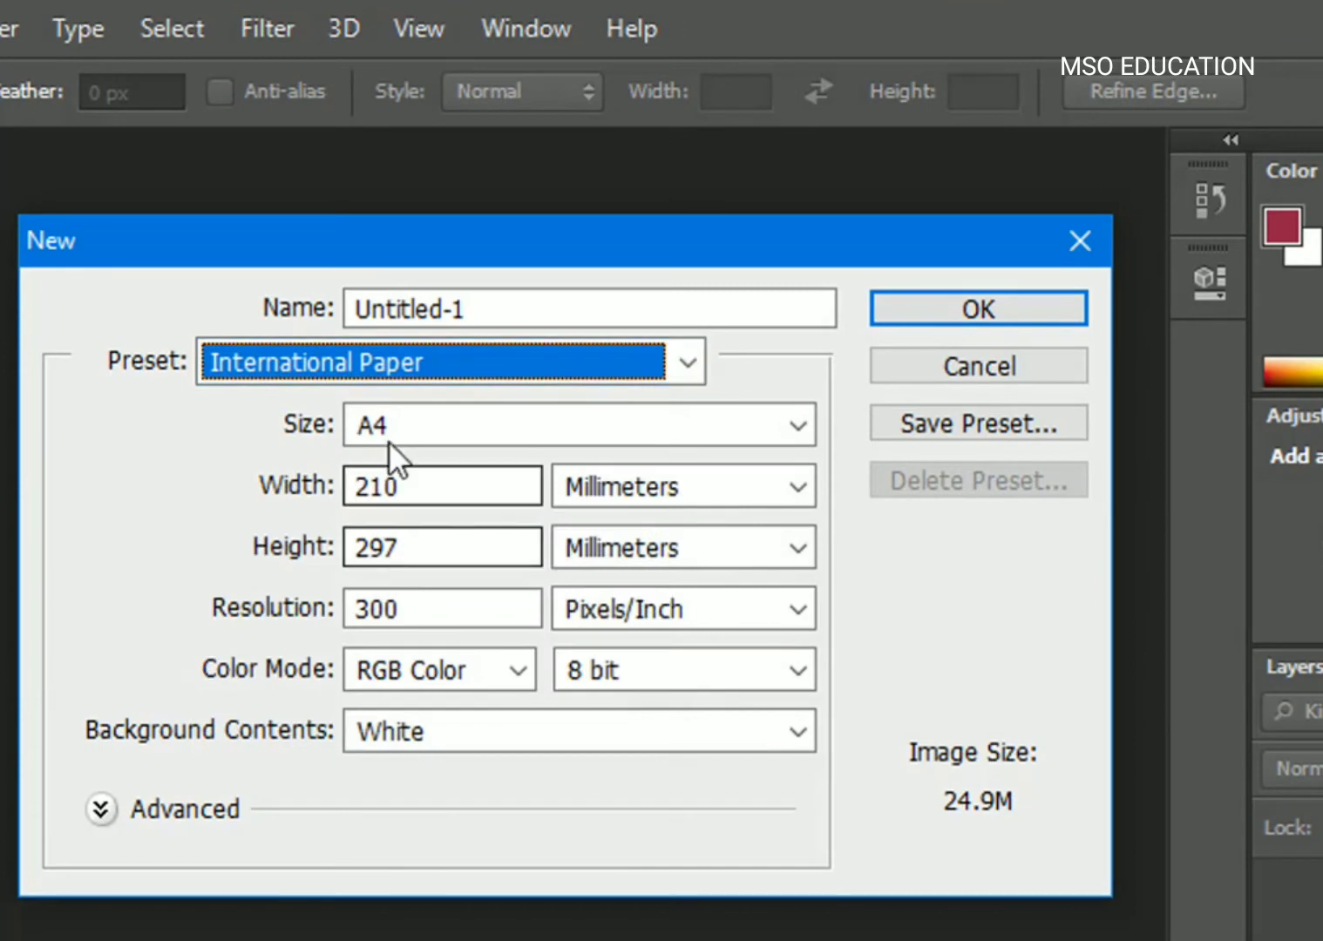
left_click(422, 670)
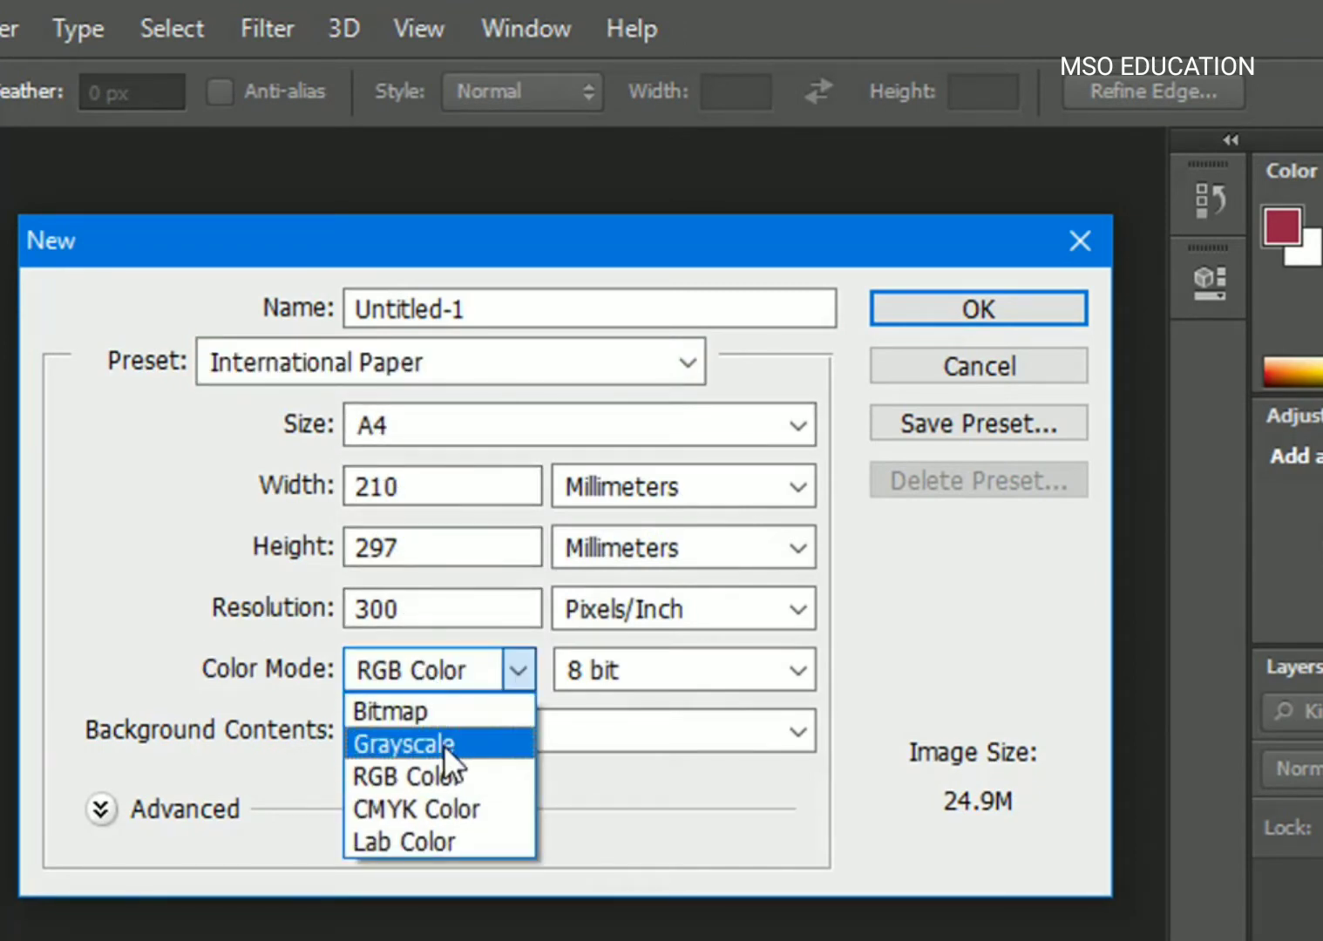
left_click(430, 806)
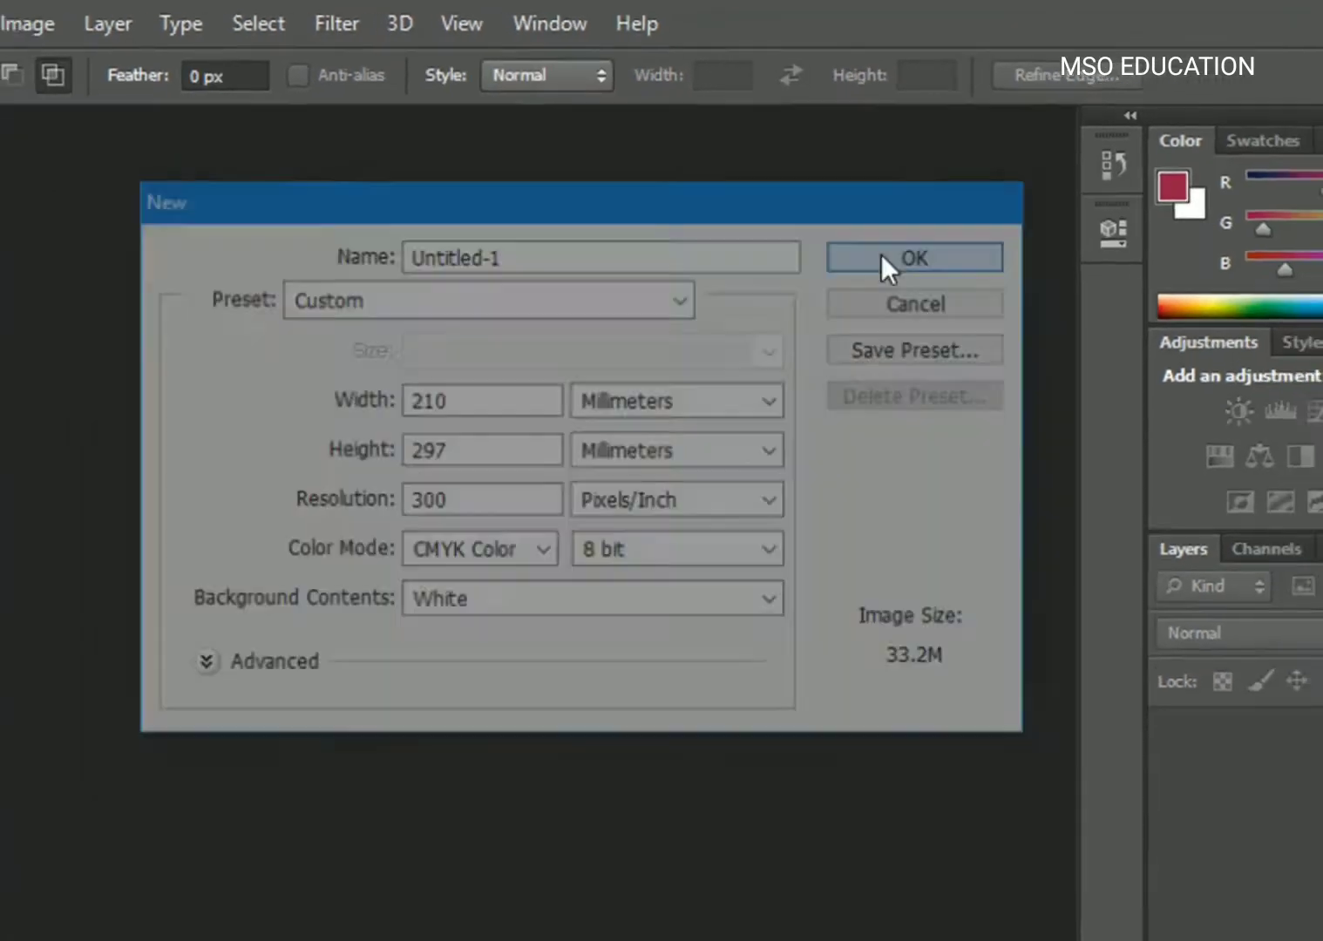
left_click(928, 309)
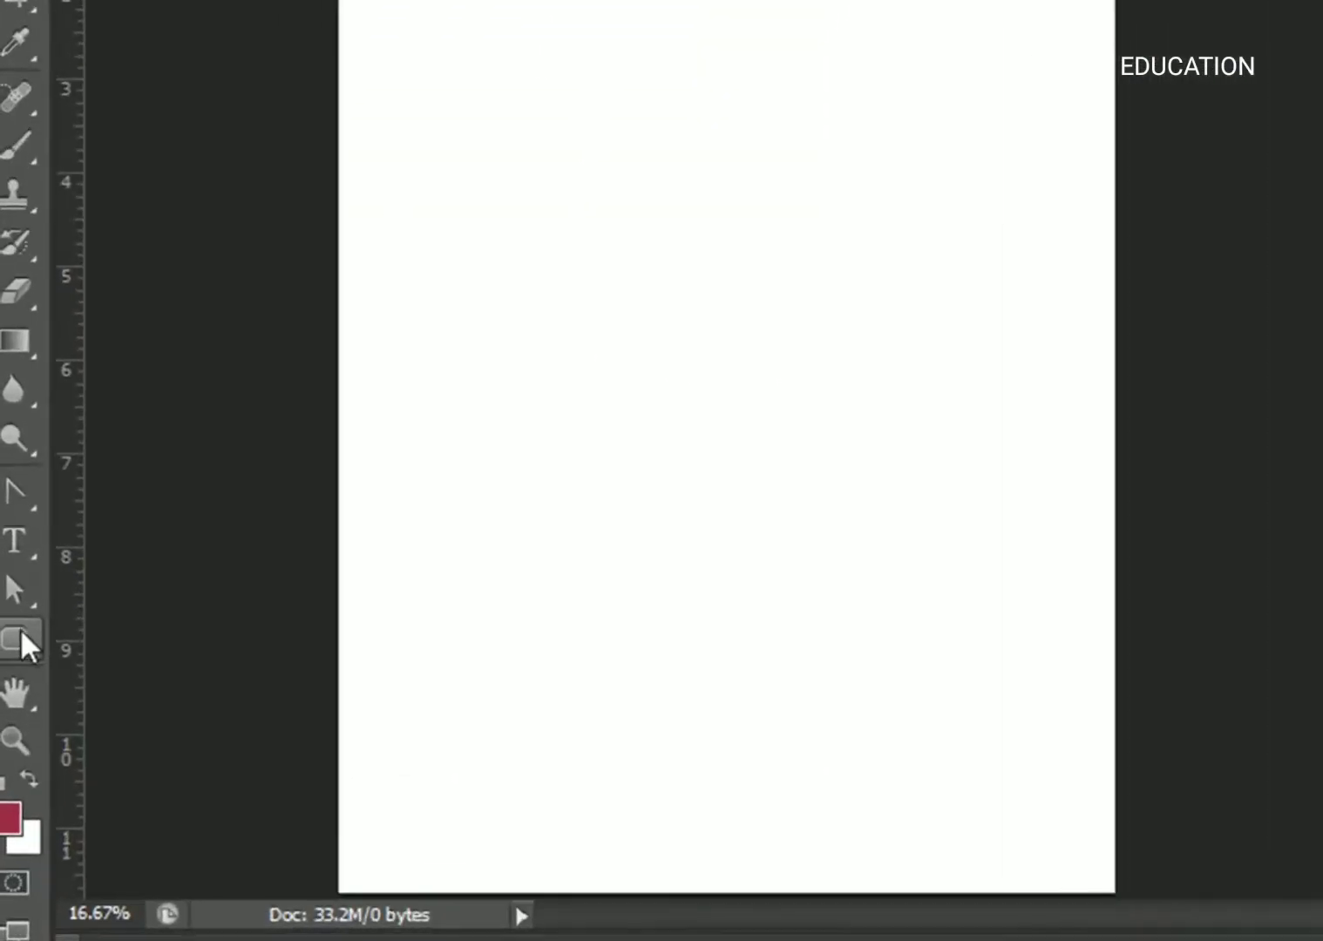
Draw a page-wide rectangle from the top-left corner down to near the page bottom.
left_click(13, 725)
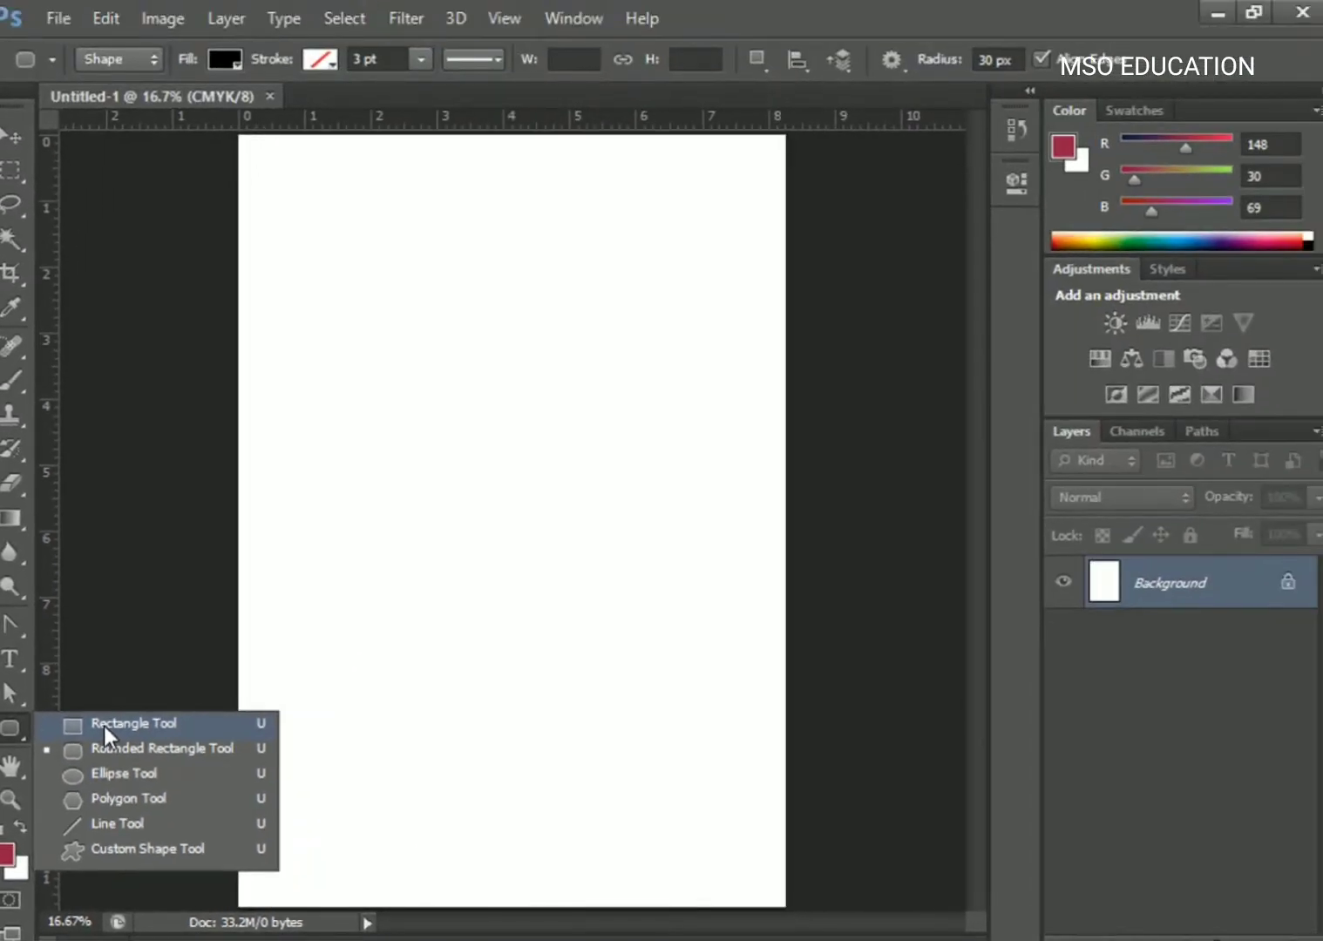
left_click(104, 726)
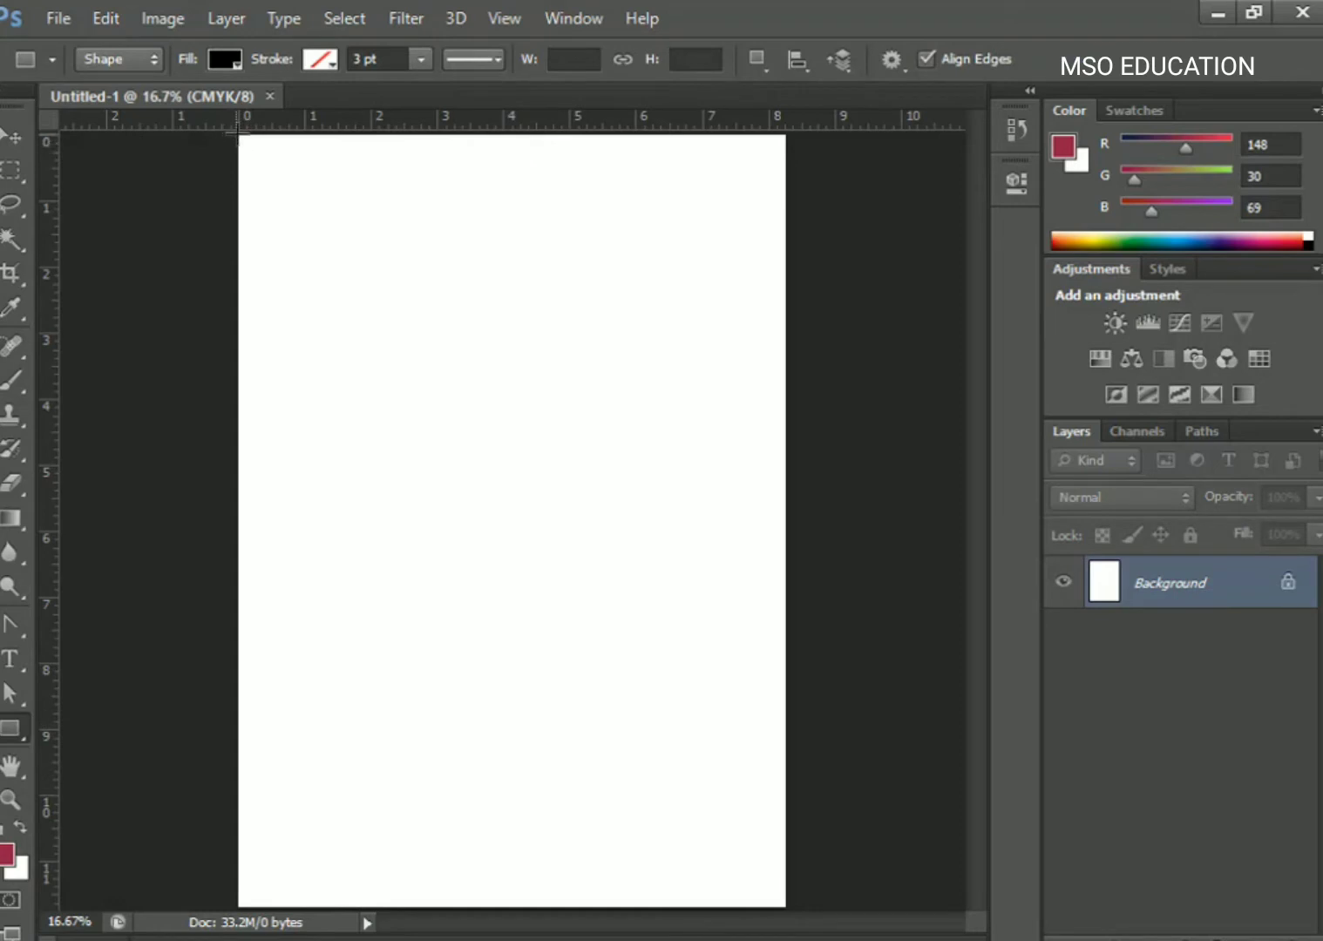
left_click_drag(241, 137, 780, 793)
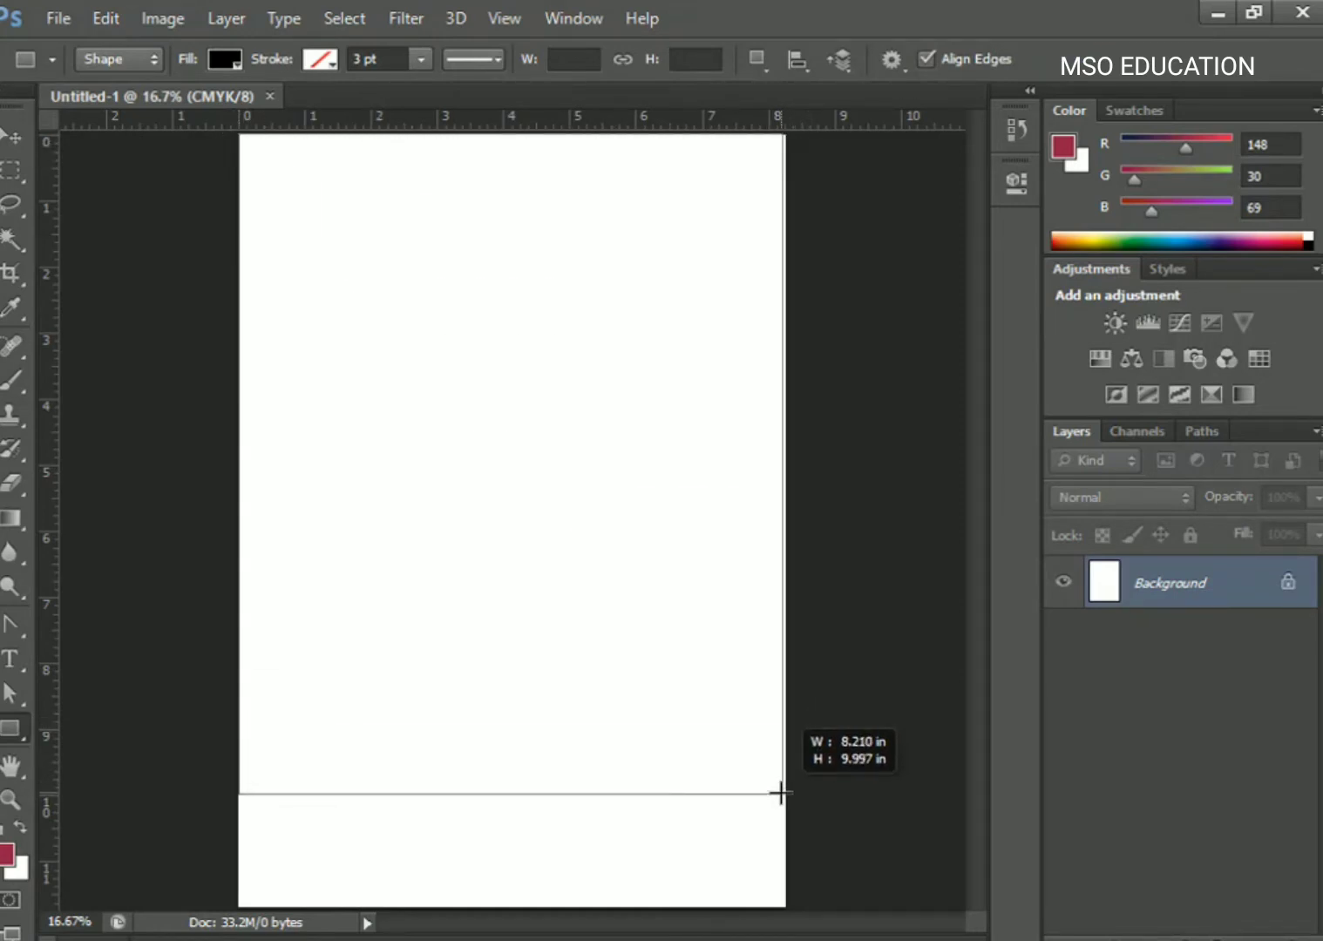
left_click_drag(780, 794, 784, 783)
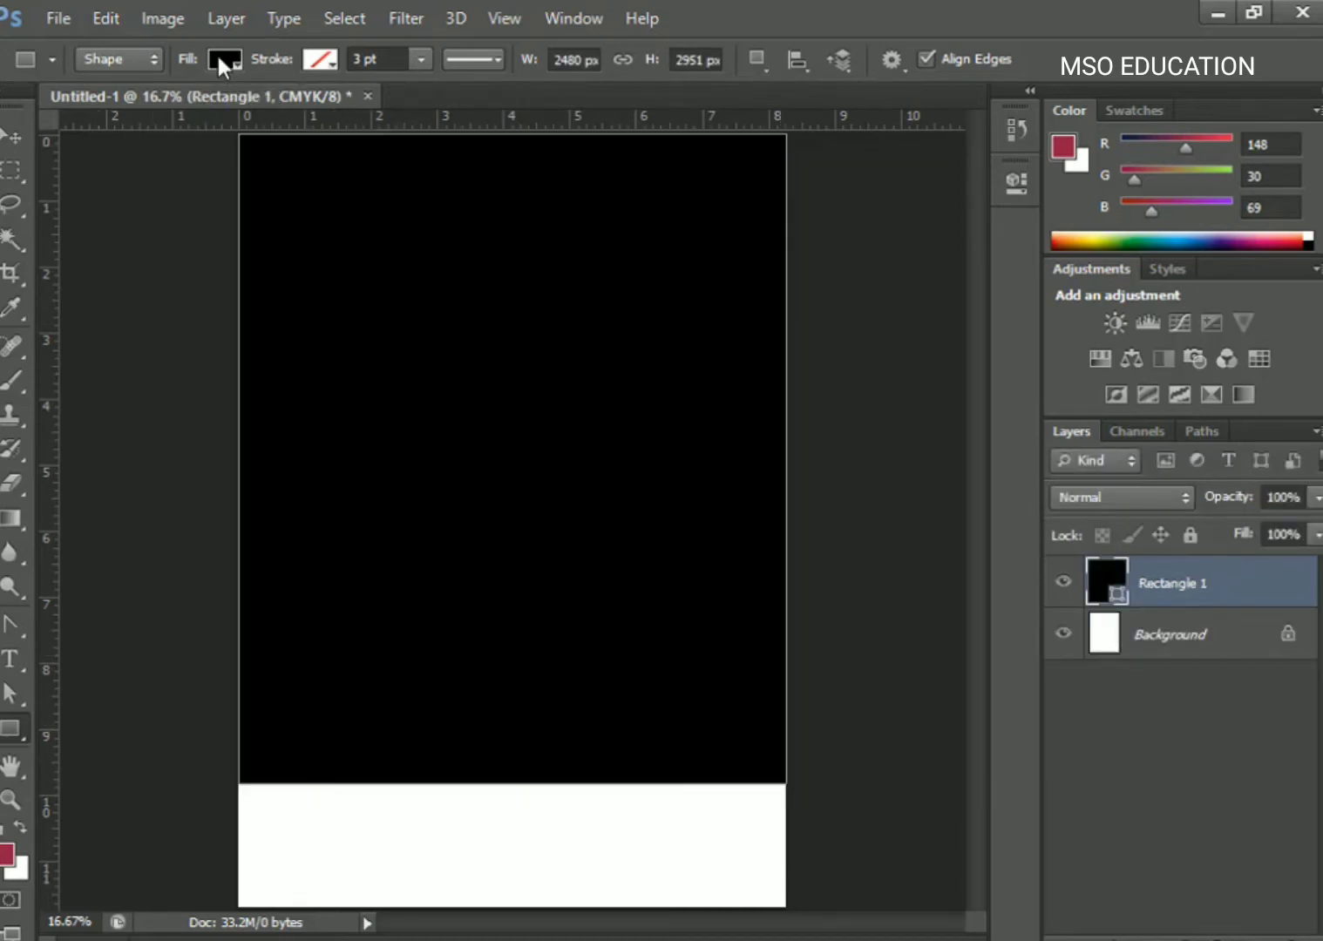
Give the rectangle no fill and a red-orange 3 pt outline.
left_click(218, 61)
left_click(112, 110)
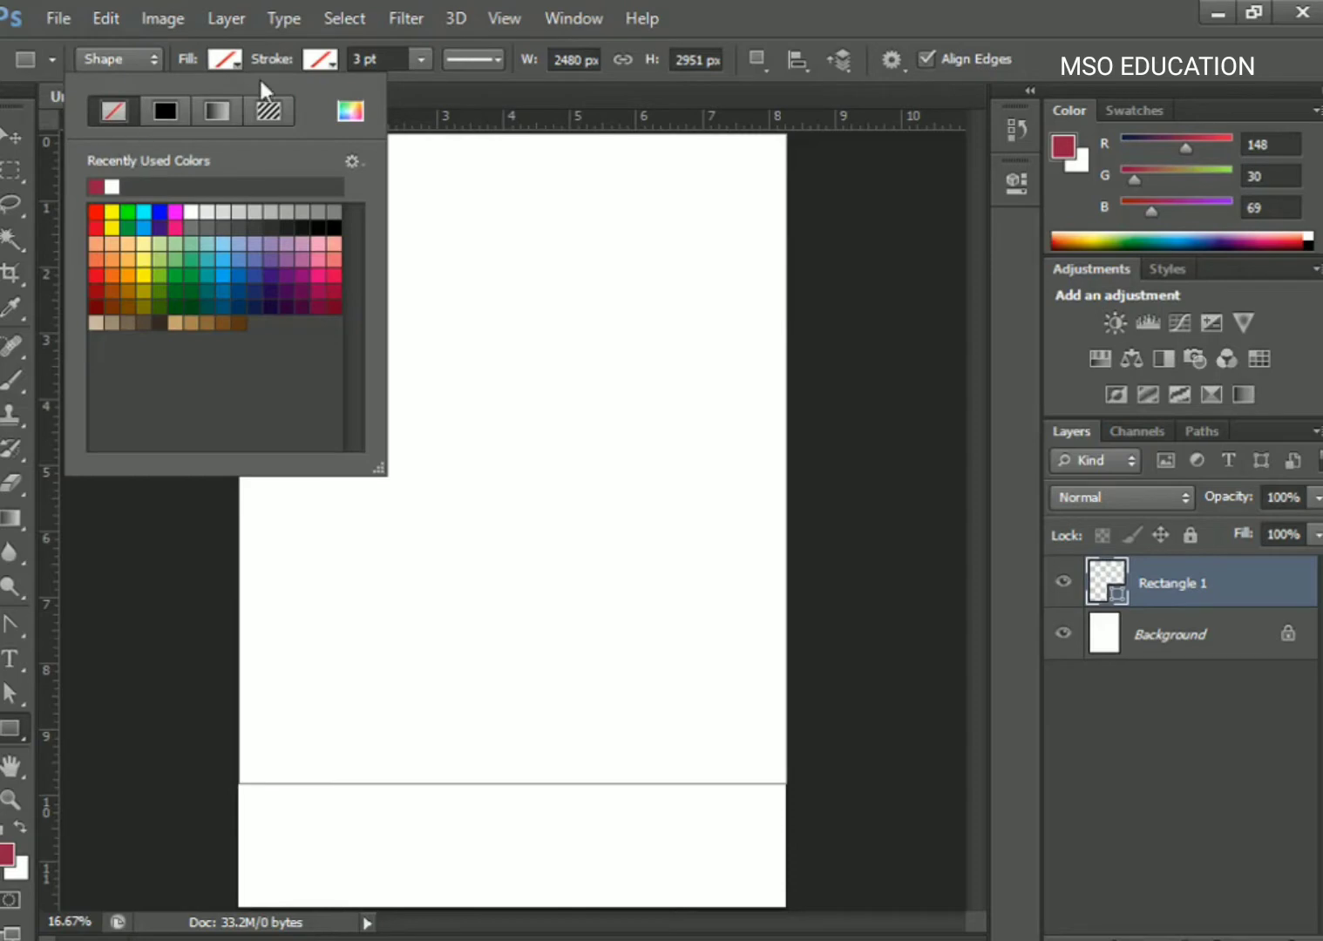
left_click(322, 61)
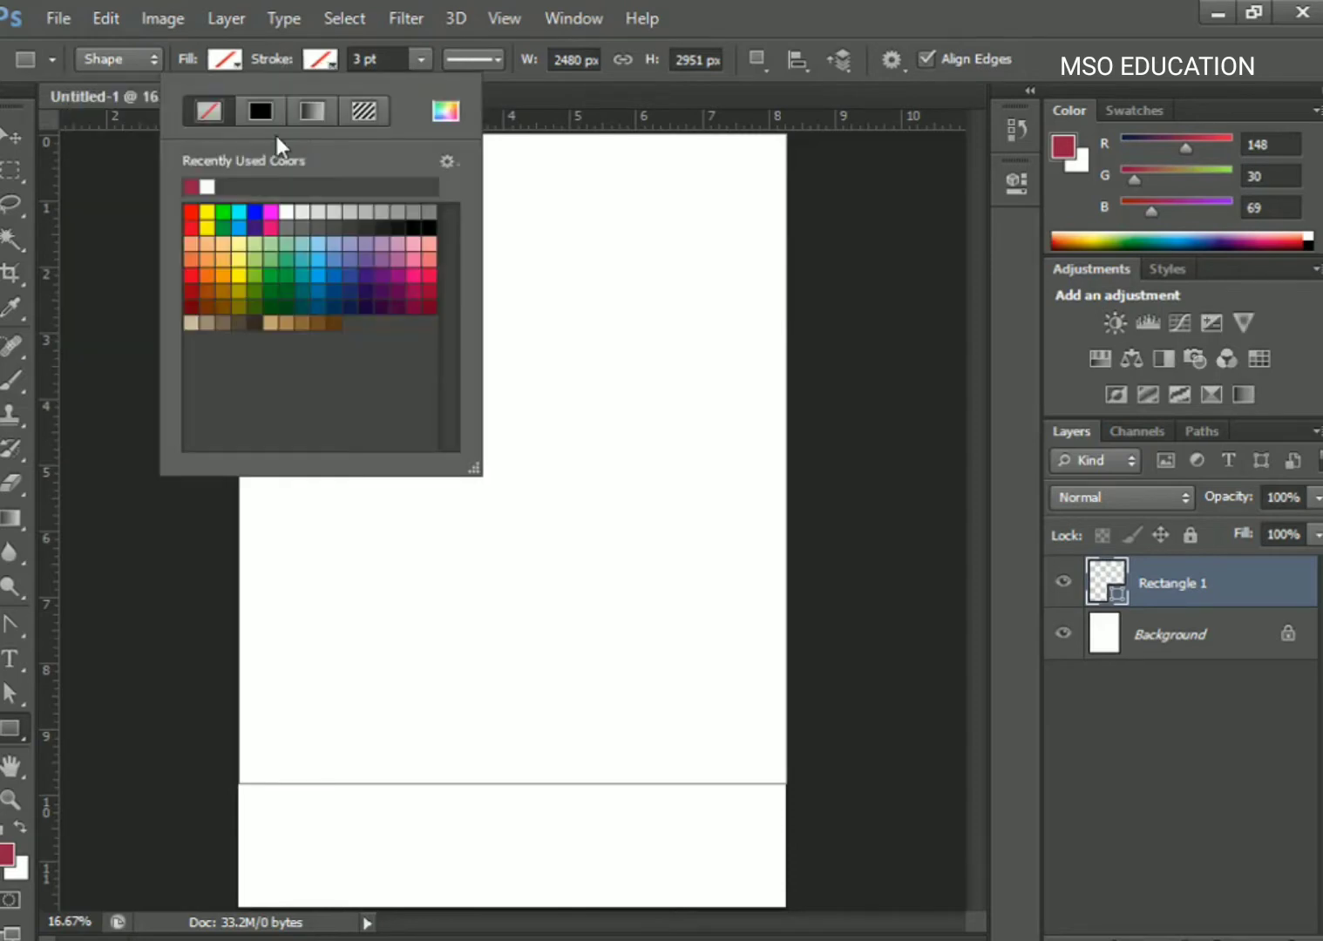
left_click(191, 212)
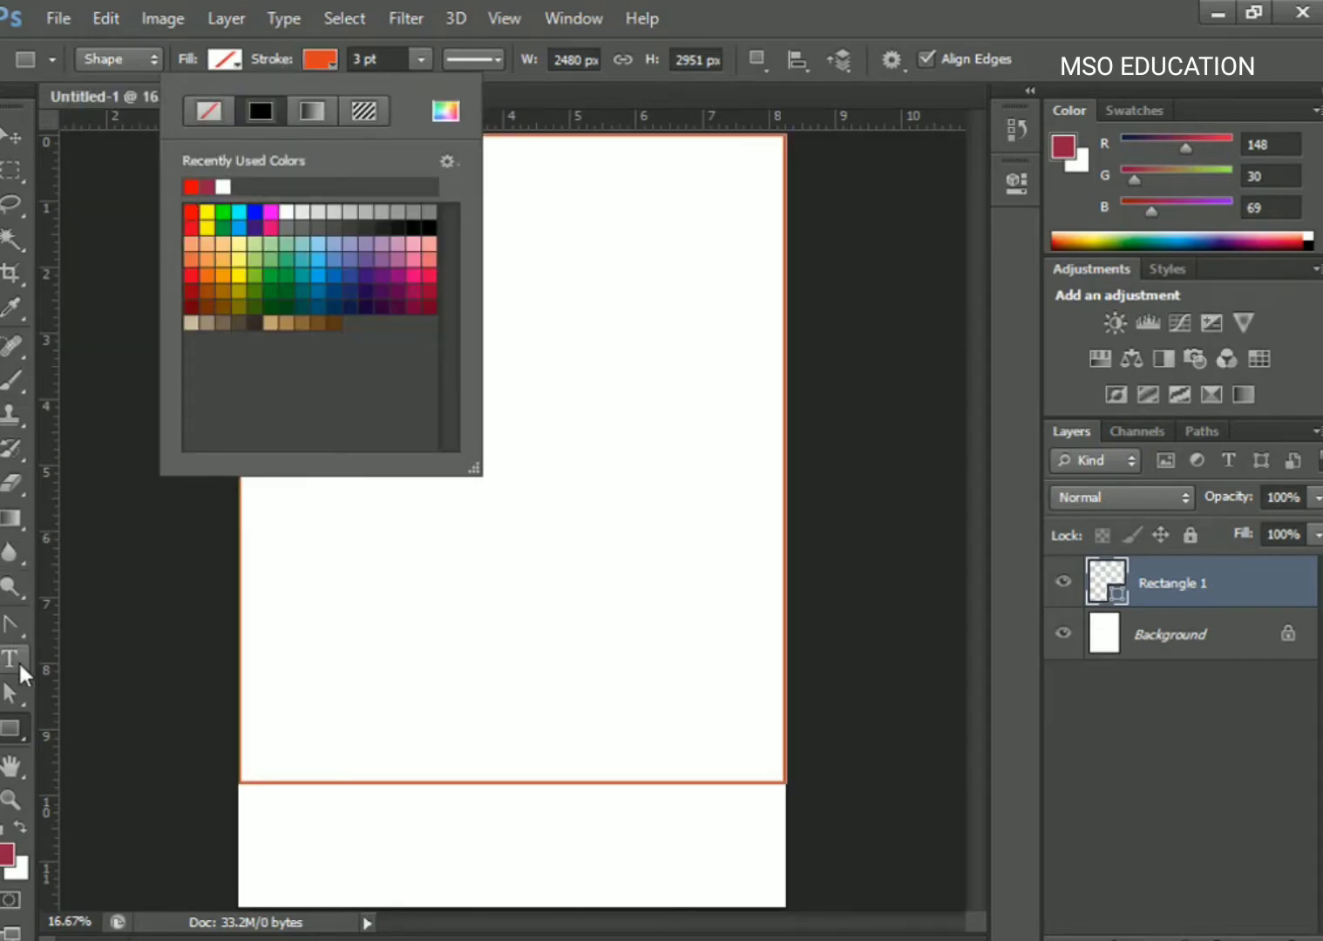
left_click(10, 623)
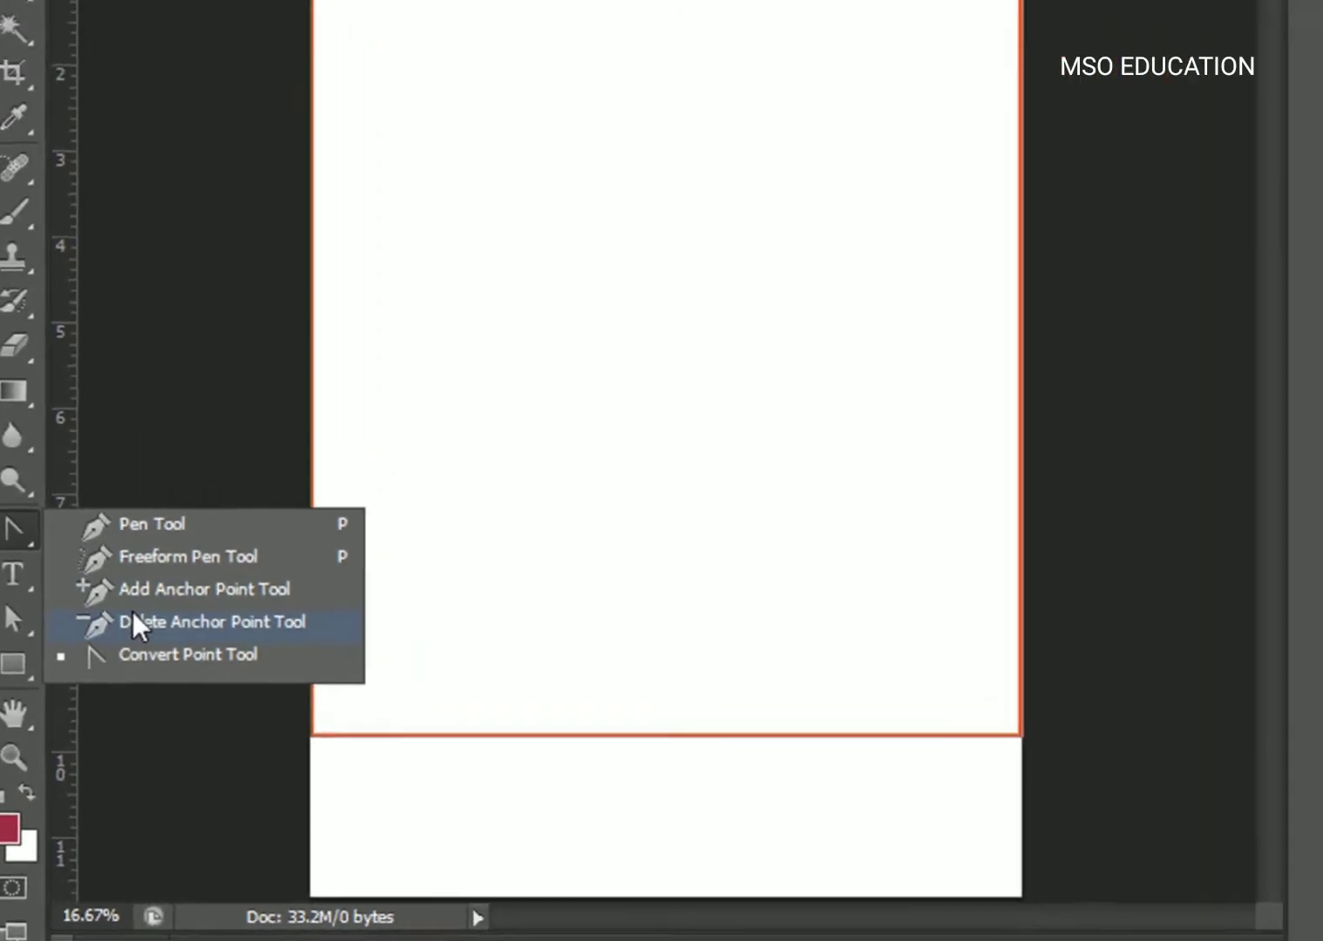
Delete the rectangle's bottom-left corner anchor to leave a triangle.
left_click(144, 524)
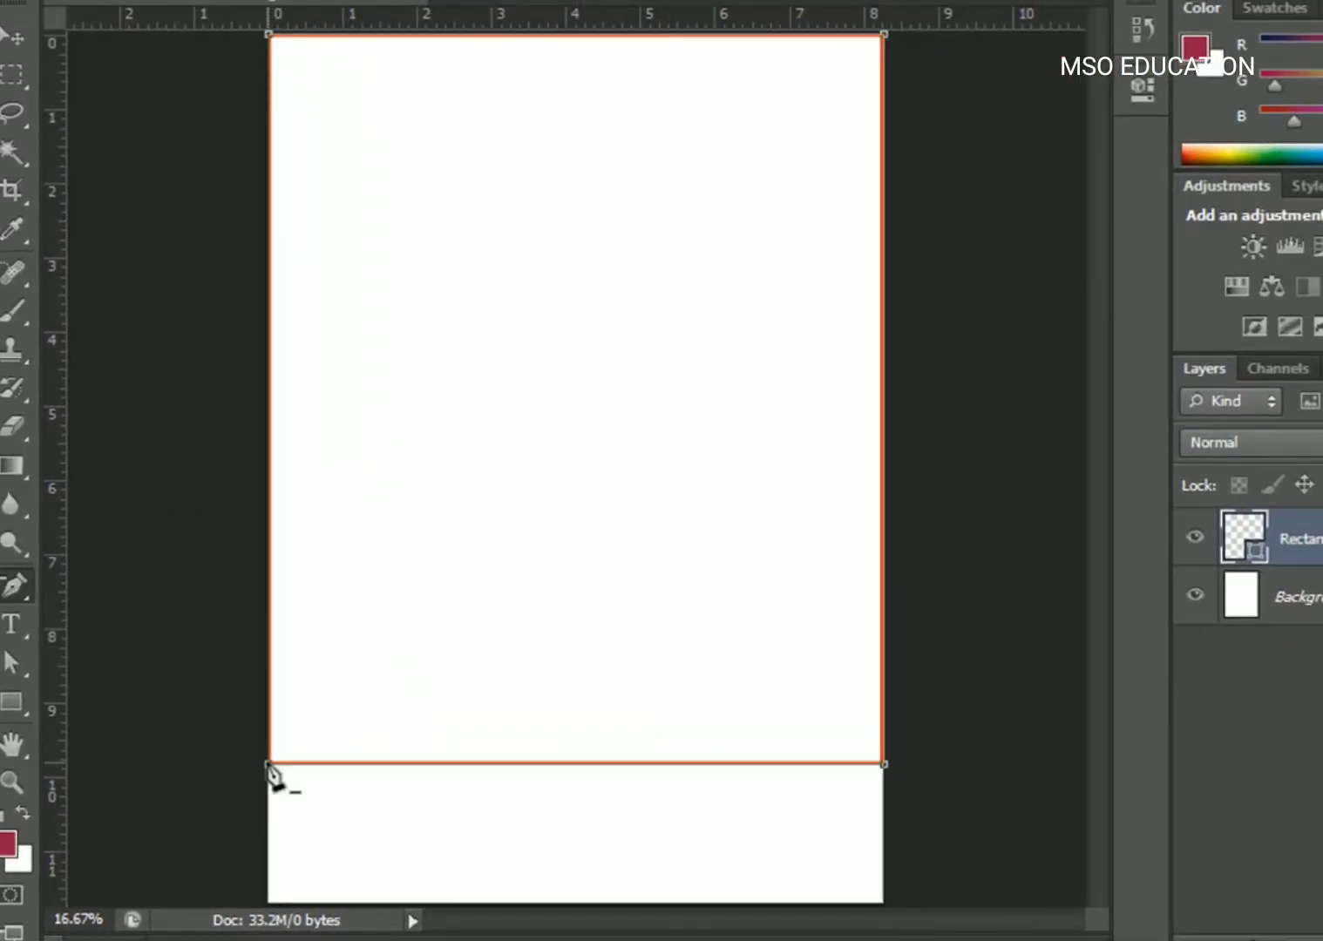
left_click(269, 765)
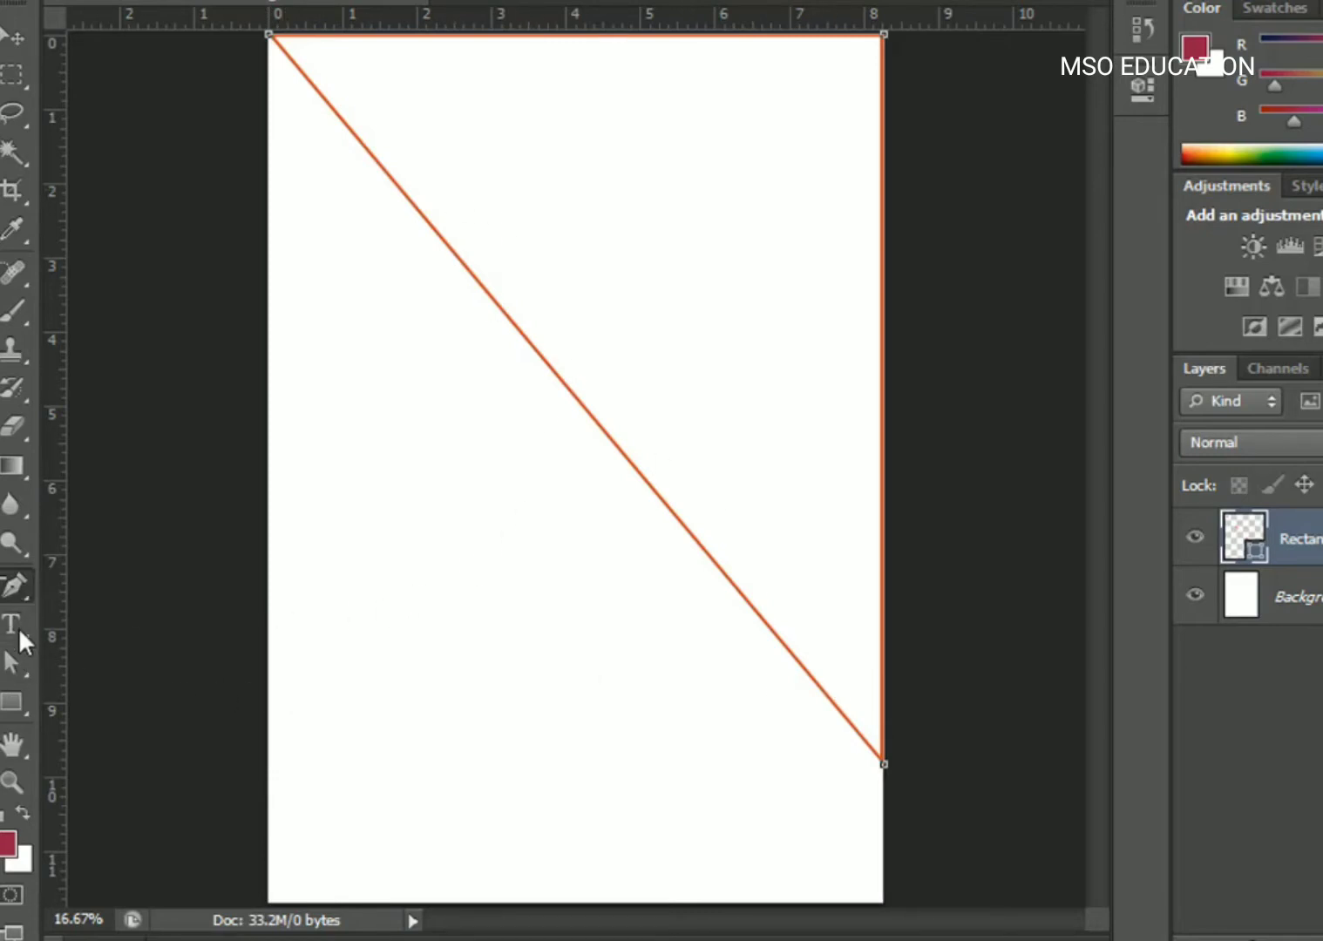
left_click(17, 668)
left_click(137, 688)
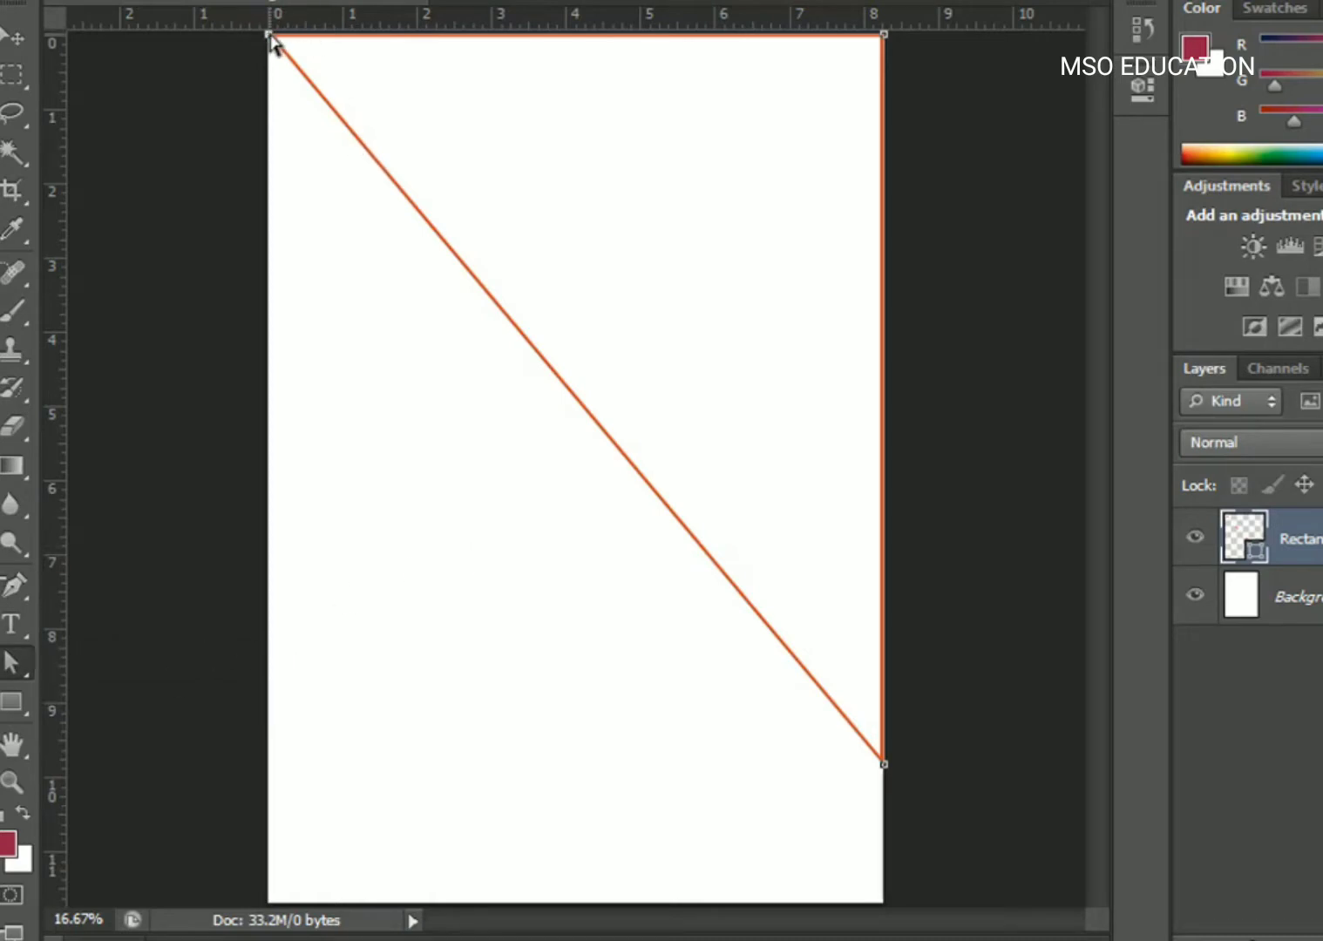
Shift the top-left anchor slightly right with a drag and two Shift+Right nudges.
left_click_drag(269, 35, 281, 35)
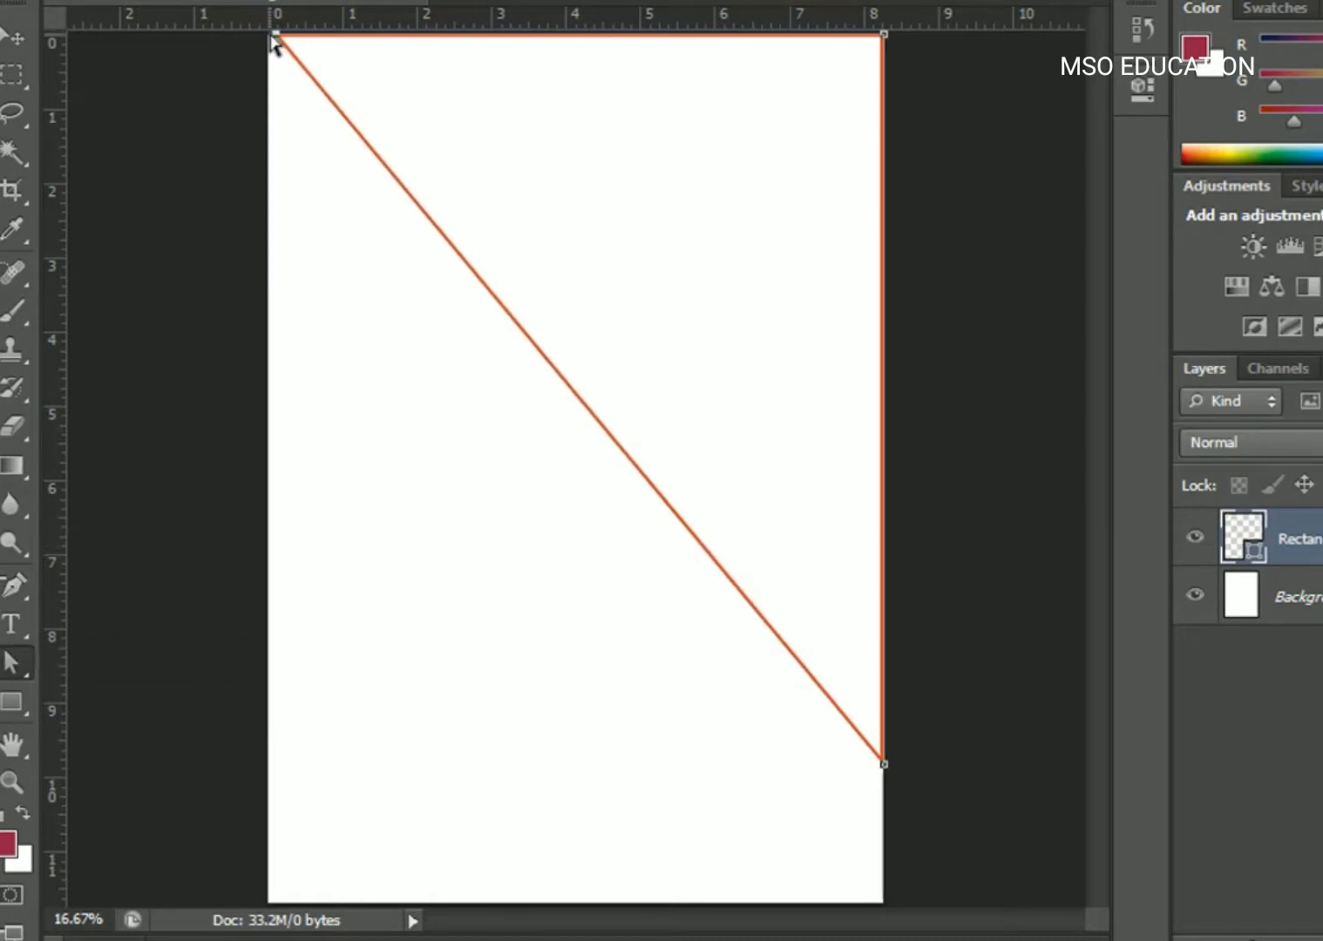
key("shift+Right")
key("shift+Right")
key("shift+Right")
key("shift+Right")
key("shift+Right")
key("shift+Right")
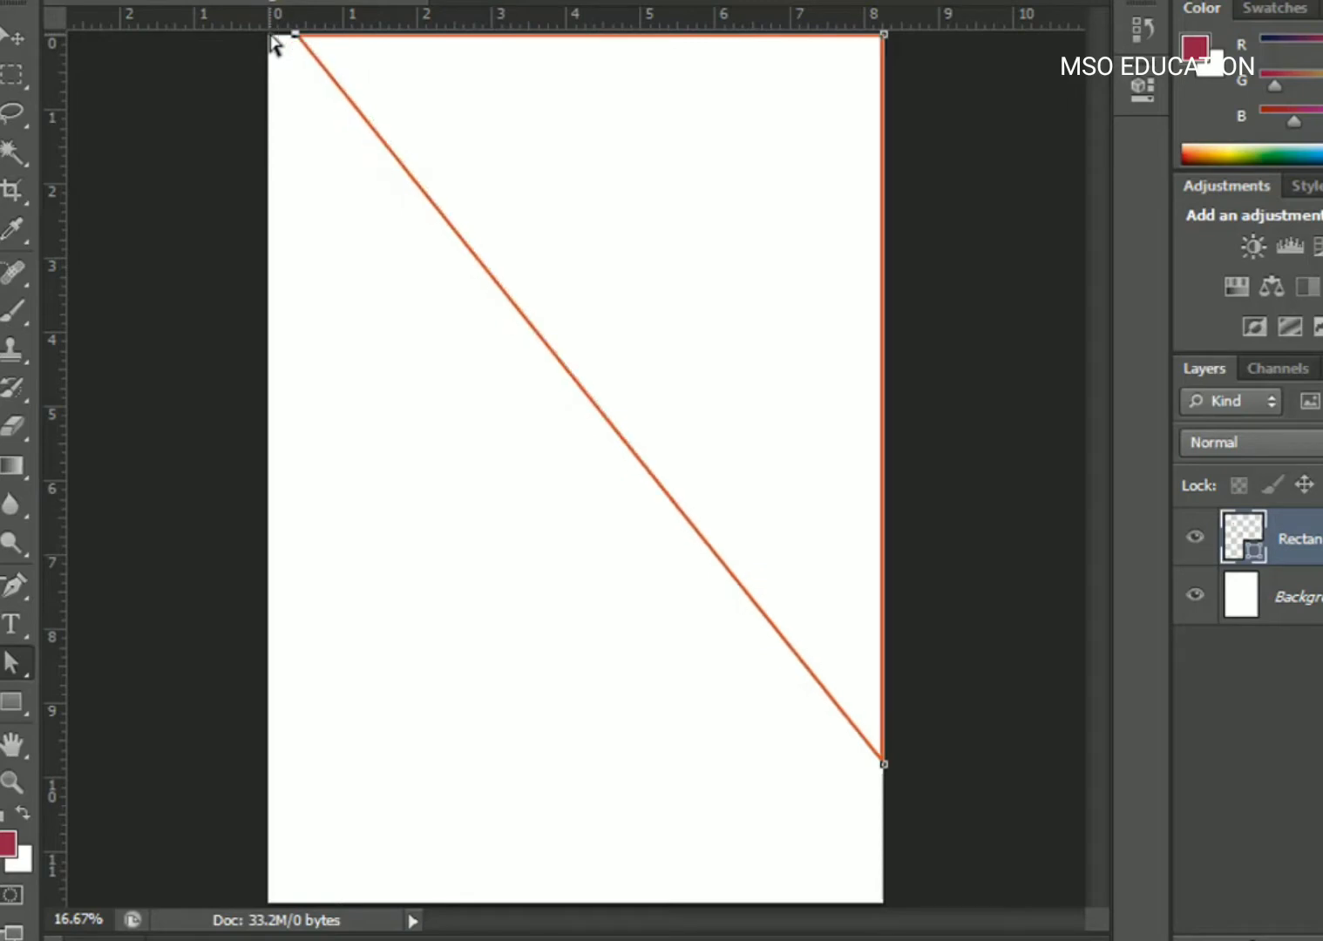
key("shift+Right")
key("shift+Right")
key("shift+Right")
key("shift+Right")
key("shift+Right")
key("shift+Right")
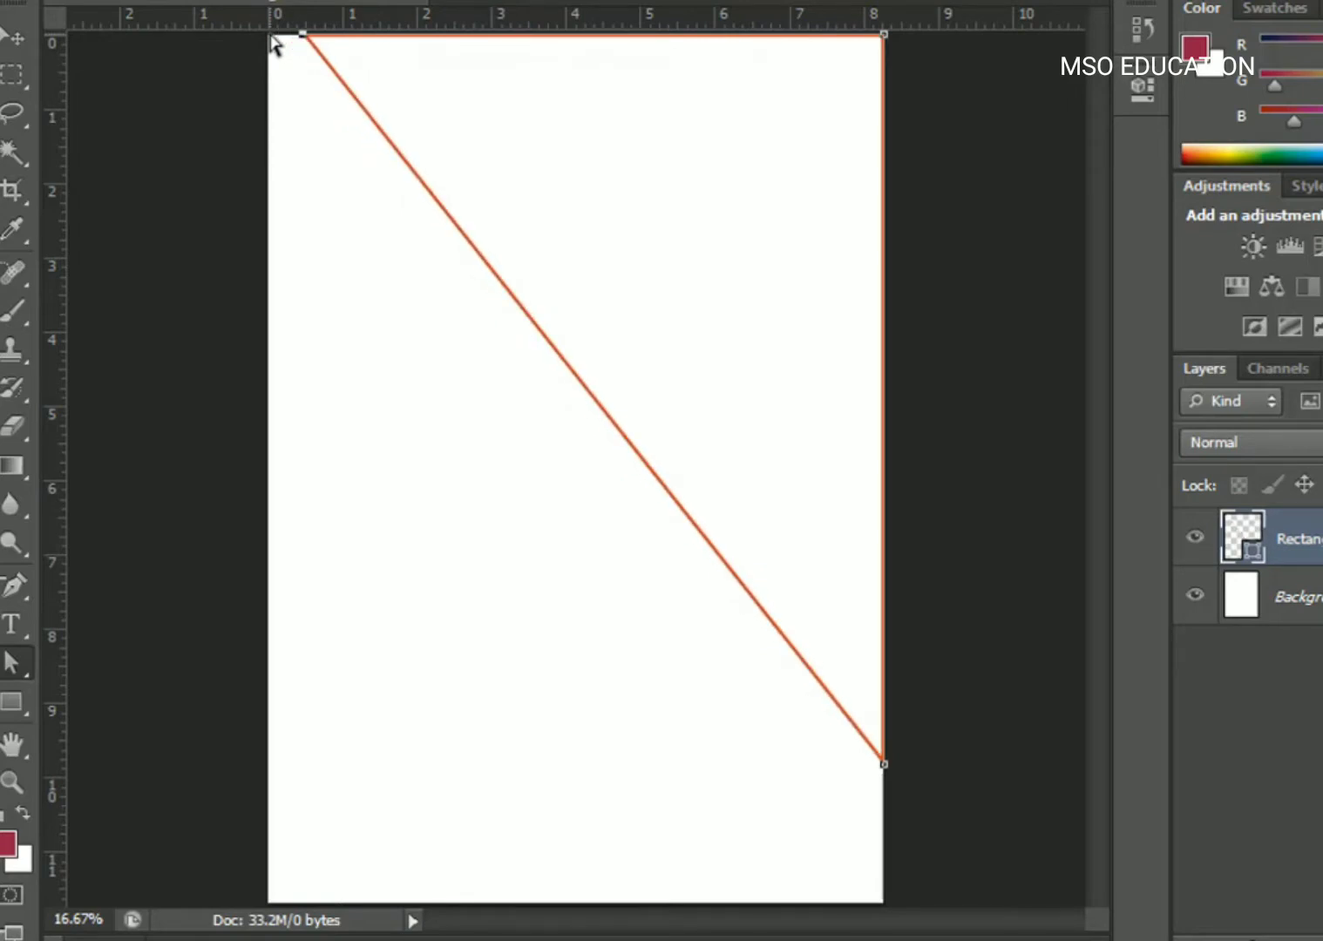
scroll(270, 41, "up", 1)
Add an anchor midway along the diagonal and pull it up-right to curve the edge.
mouse_move(570, 378)
left_mouse_down()
mouse_move(611, 705)
mouse_move(566, 639)
left_mouse_up()
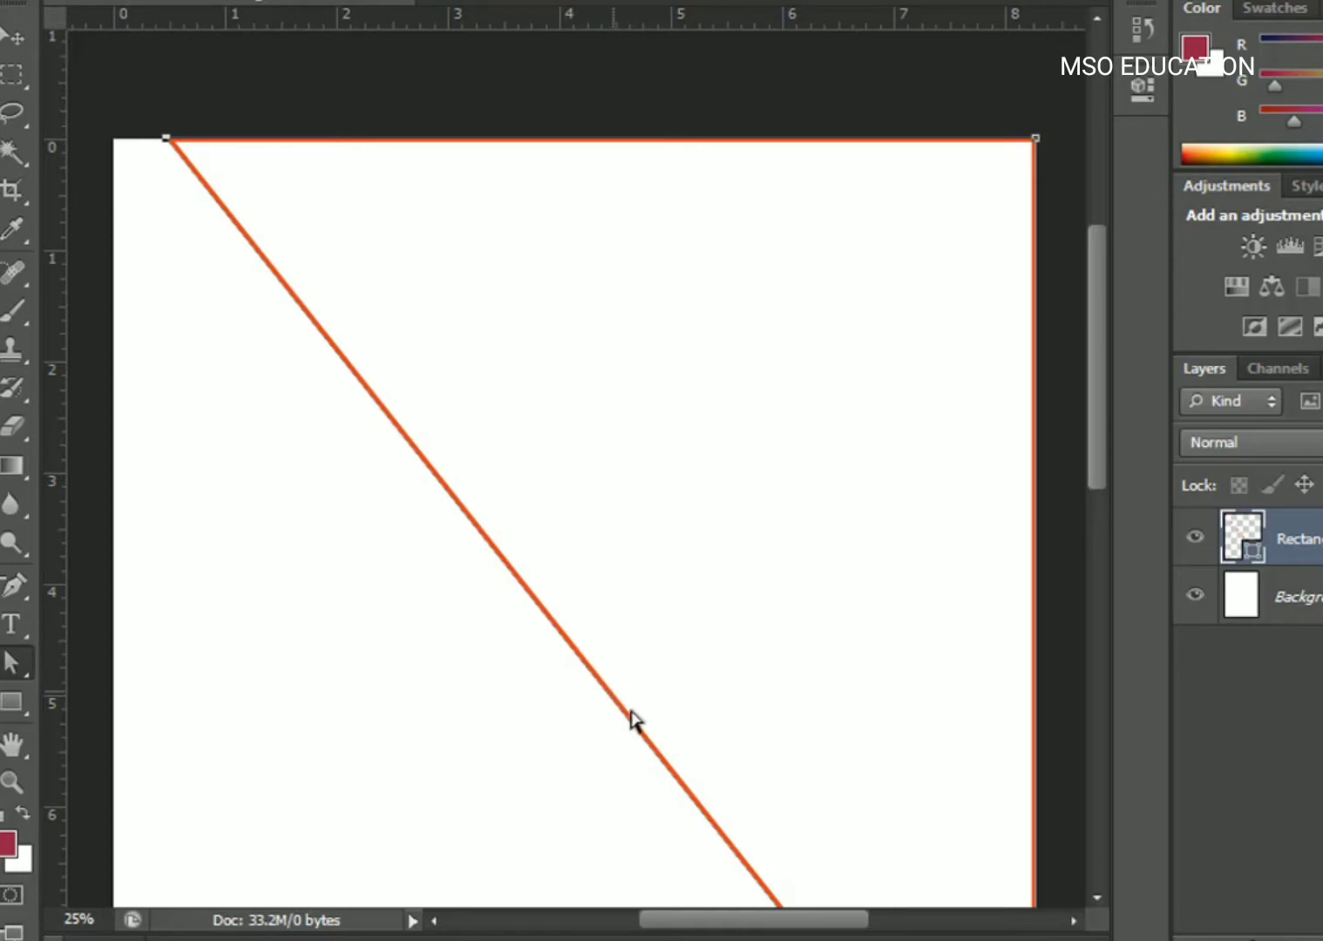
left_click_drag(741, 697, 641, 499)
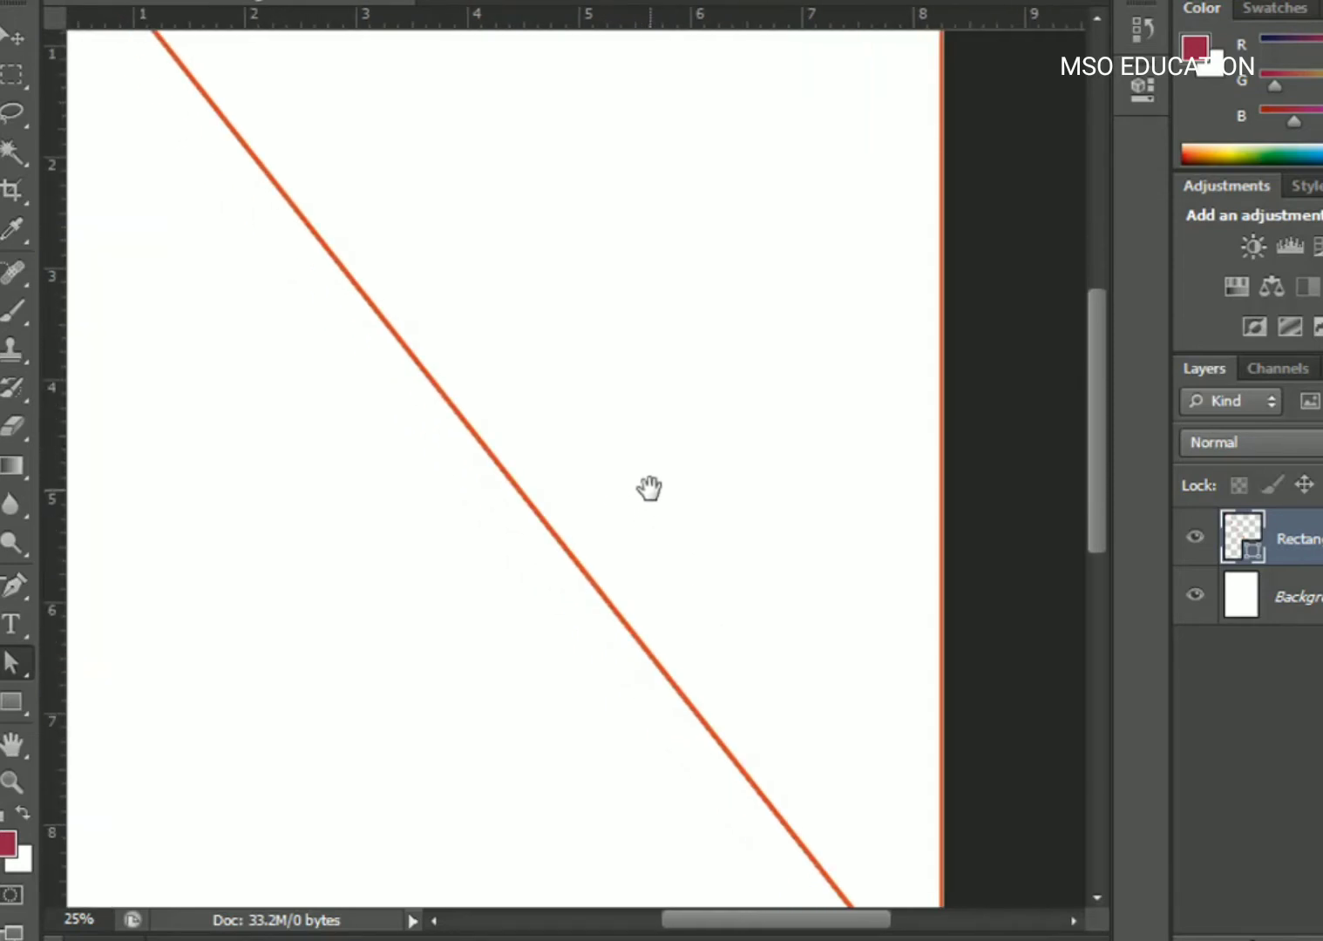
key("ctrl+minus")
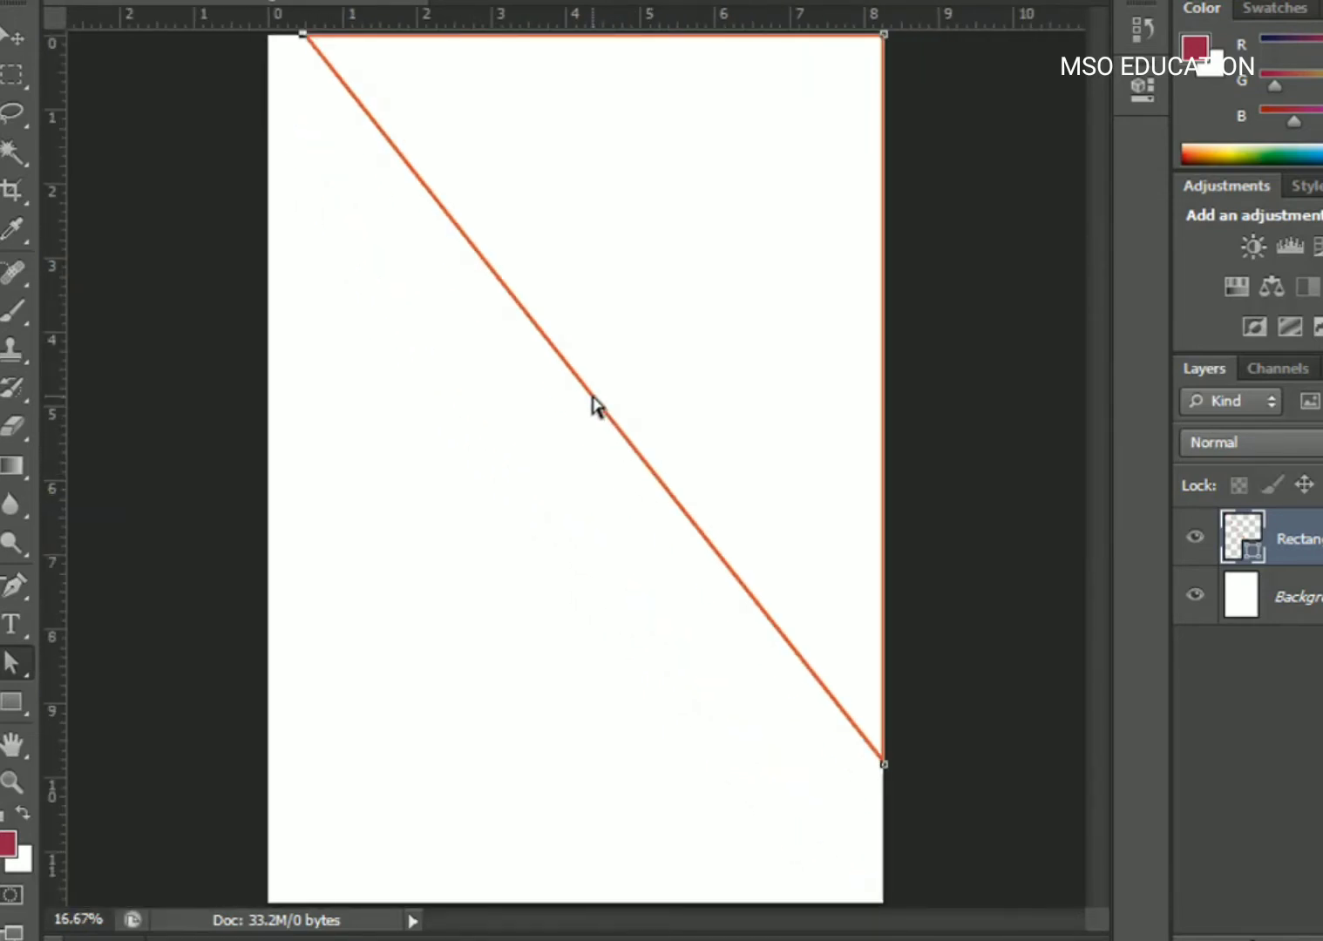
right_click(593, 399)
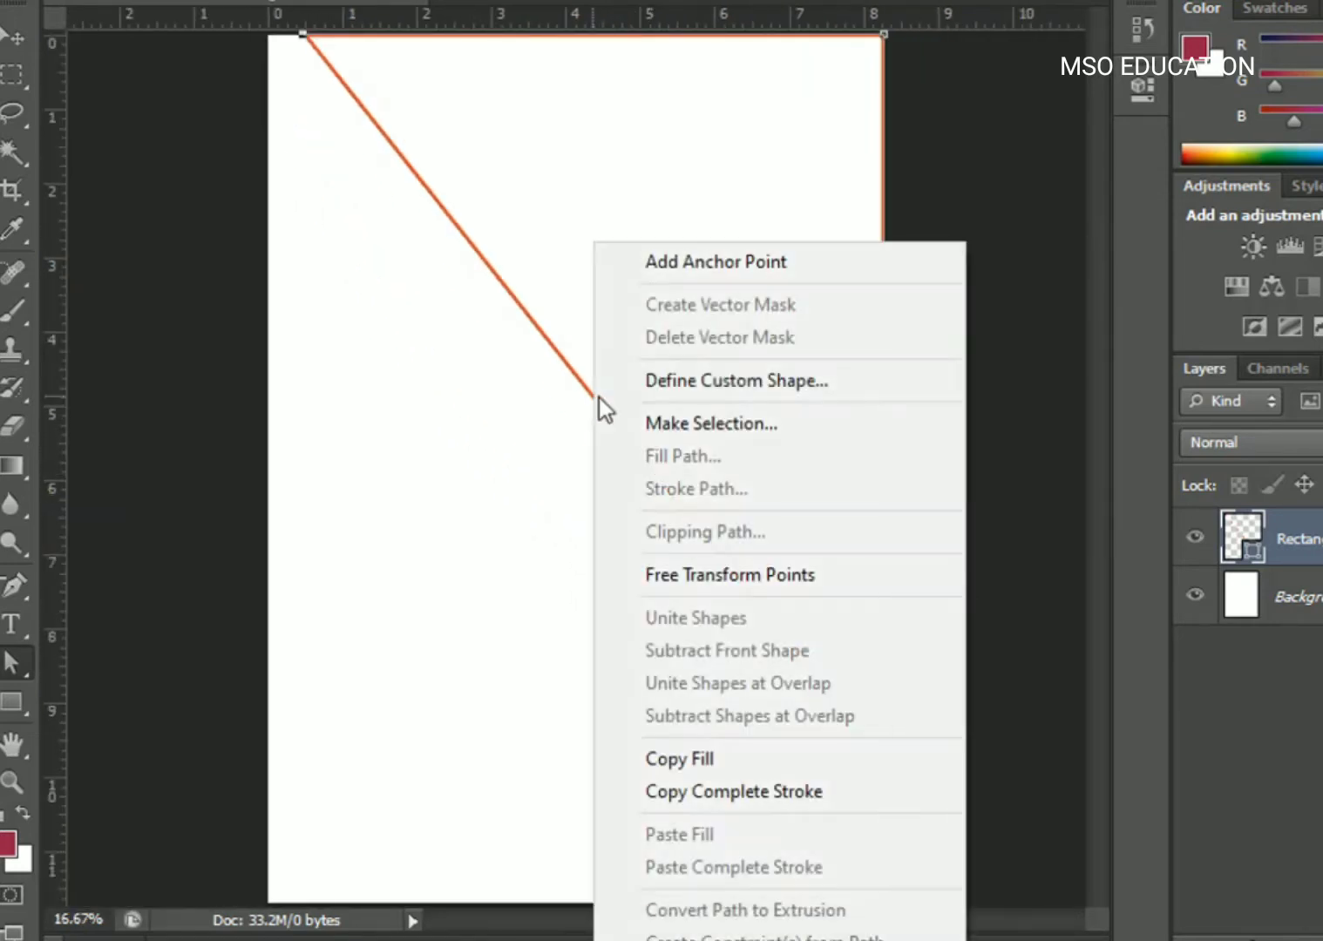
left_click(710, 266)
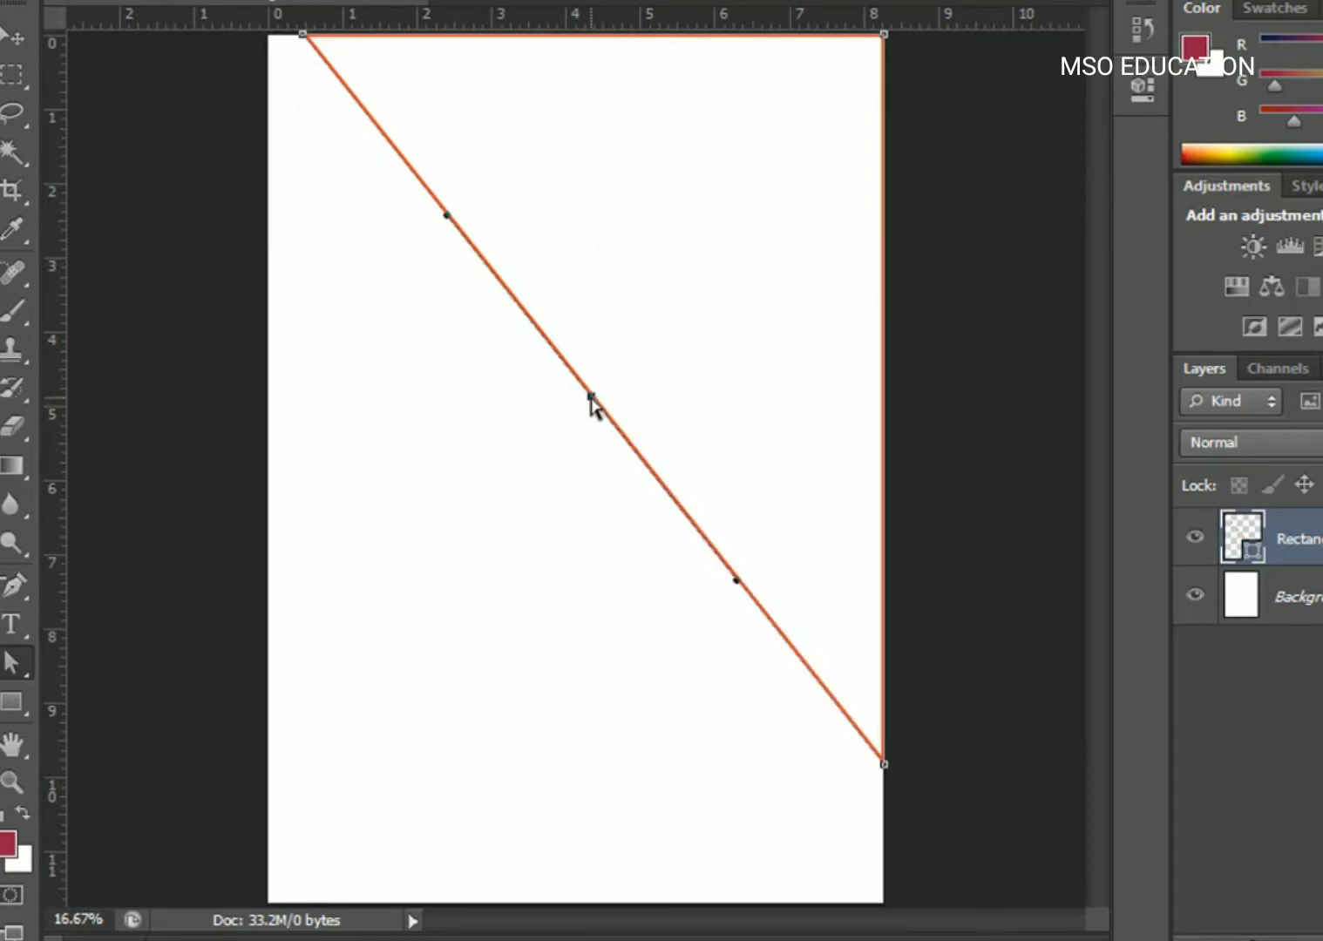
left_click_drag(591, 399, 625, 361)
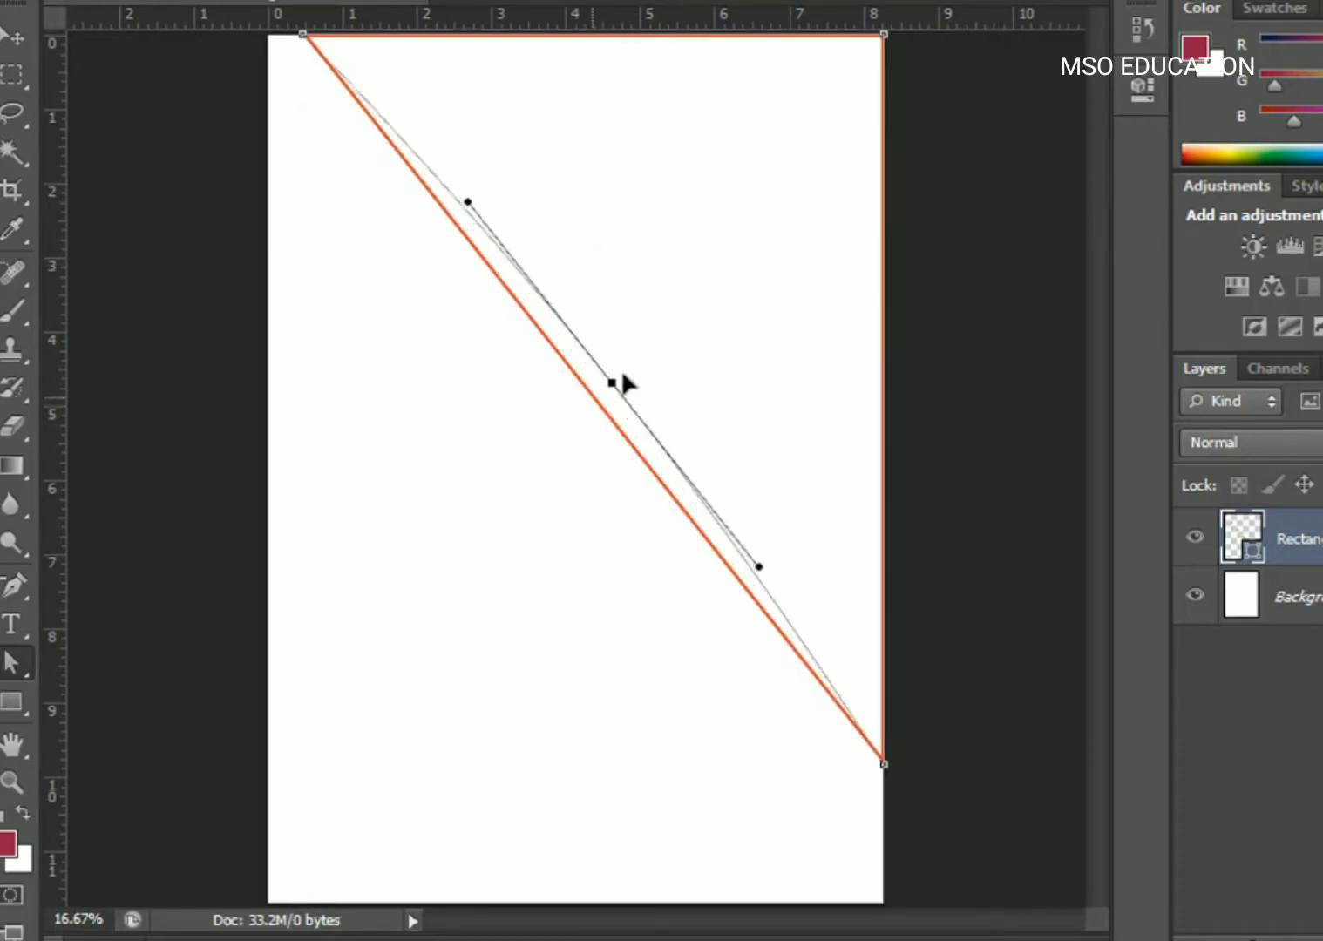
Add more anchors and drag the lower one down-left into an S-shaped wave.
right_click(810, 643)
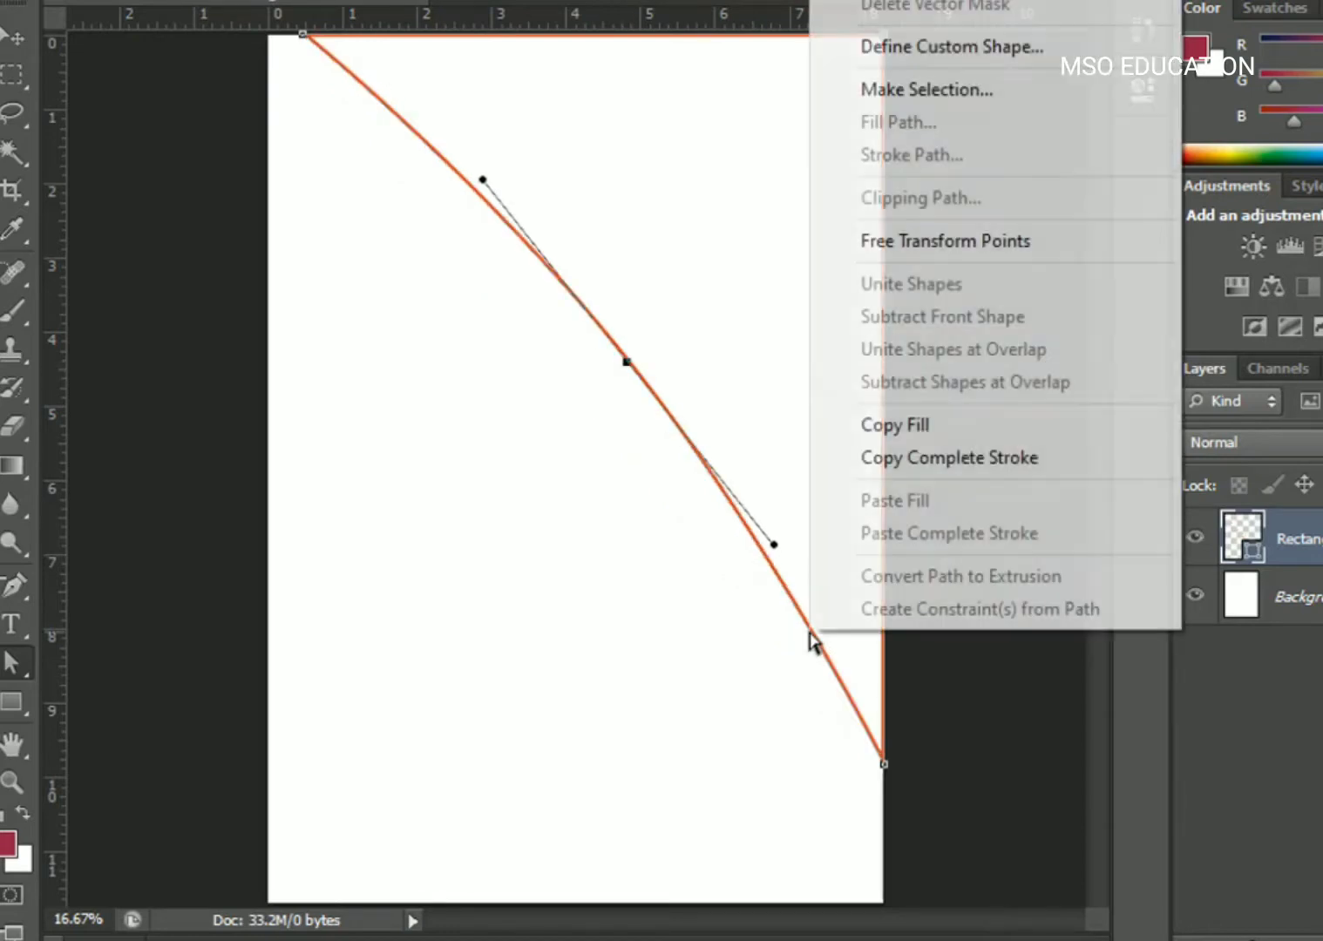
left_click(887, 7)
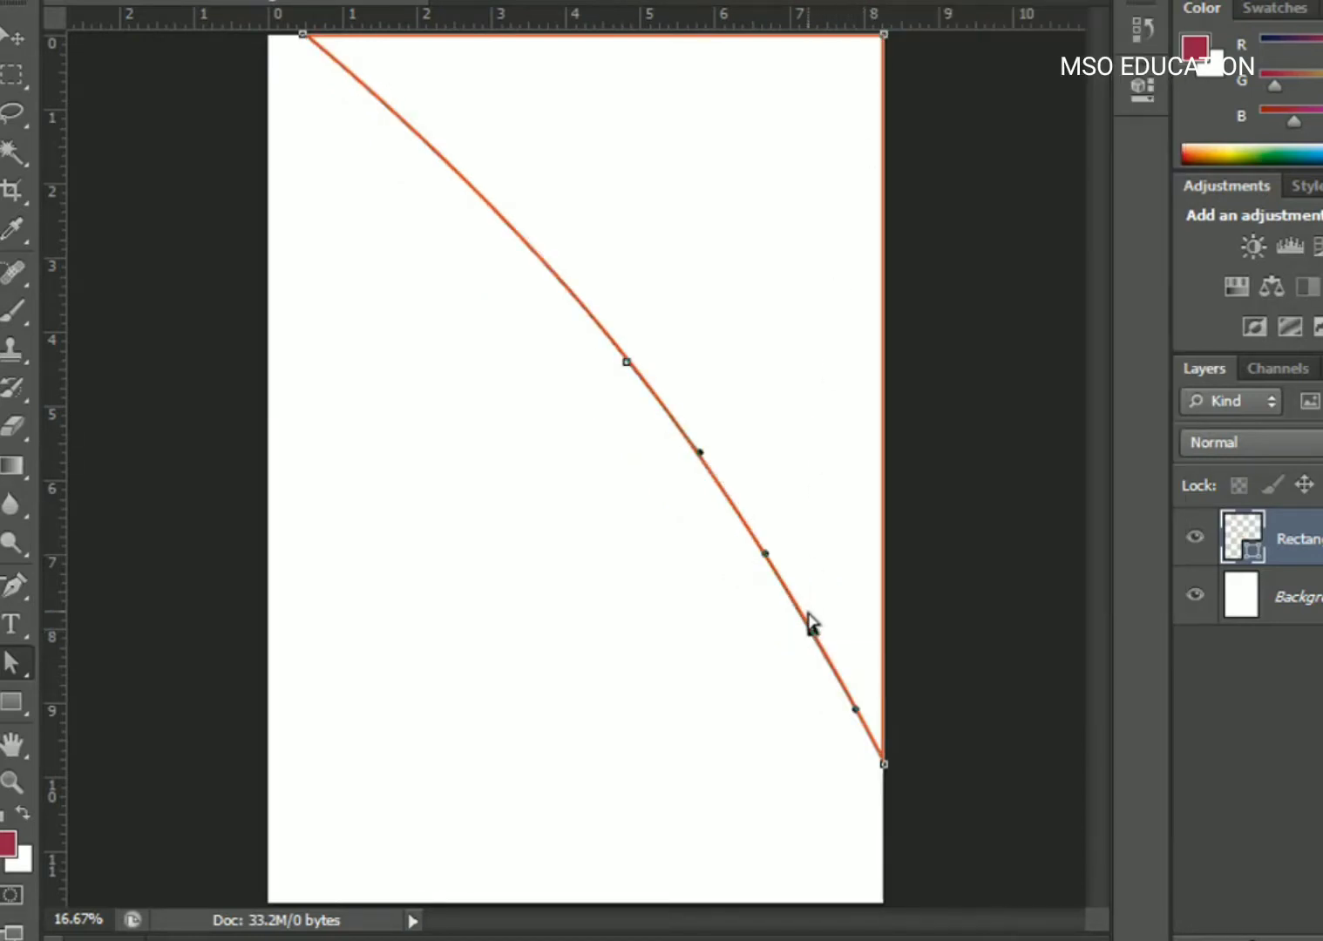
left_click_drag(811, 634, 722, 720)
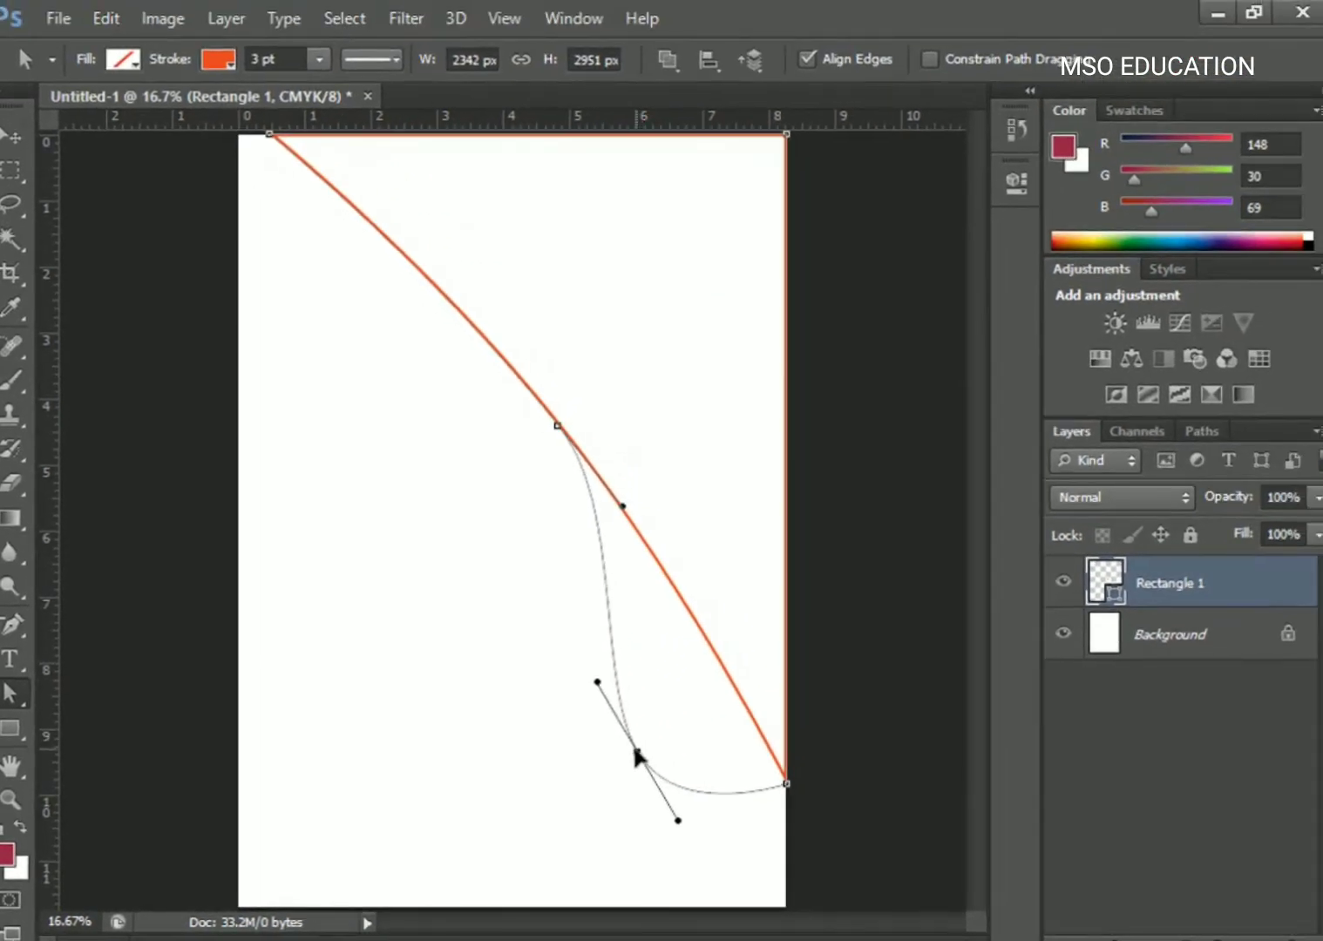
left_click_drag(664, 739, 633, 753)
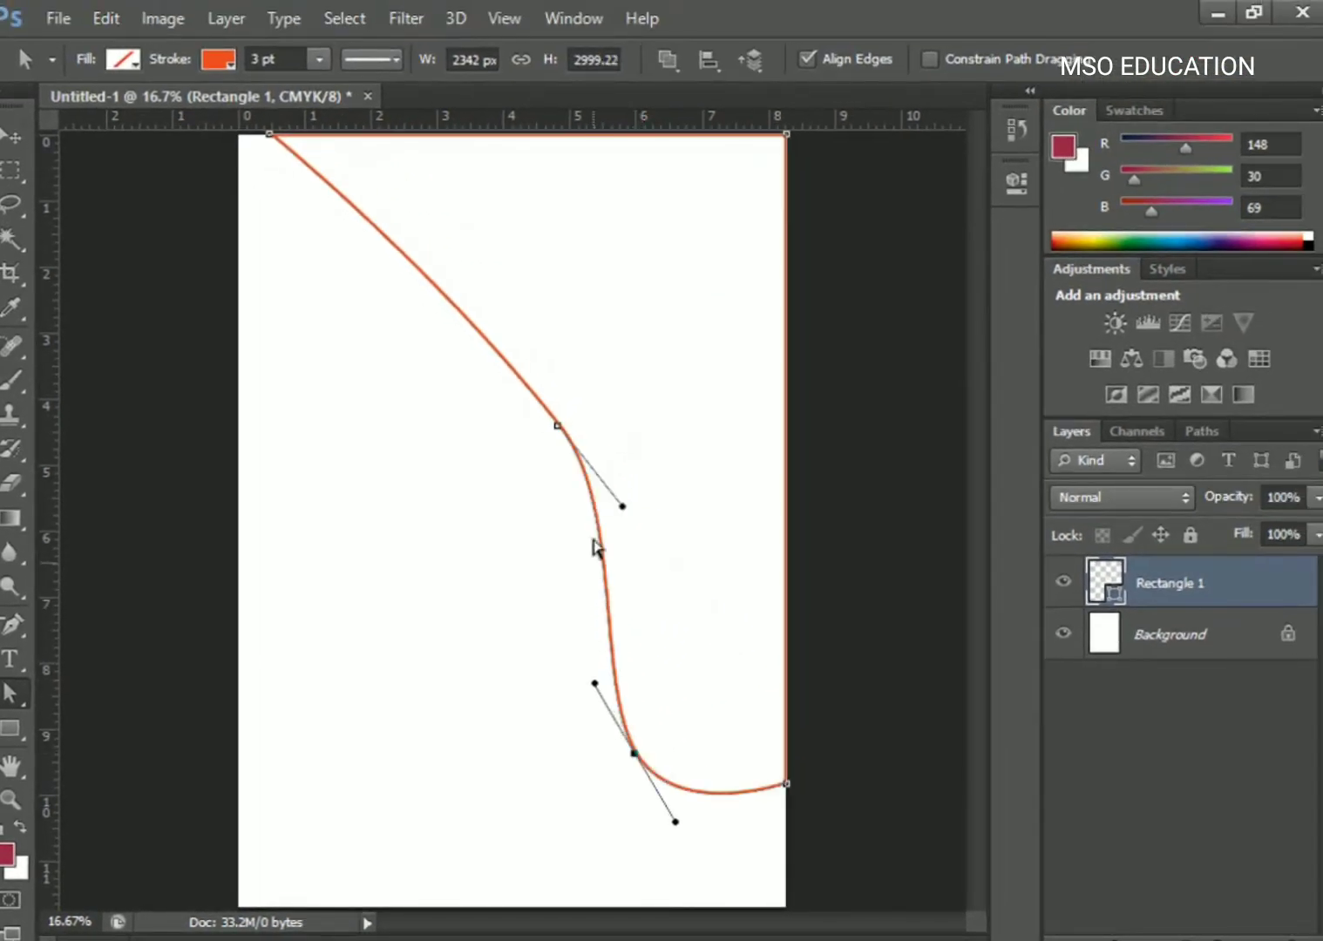
Add two anchors near the curve's top and drag them into an upper S-bend.
right_click(309, 177)
left_click(328, 184)
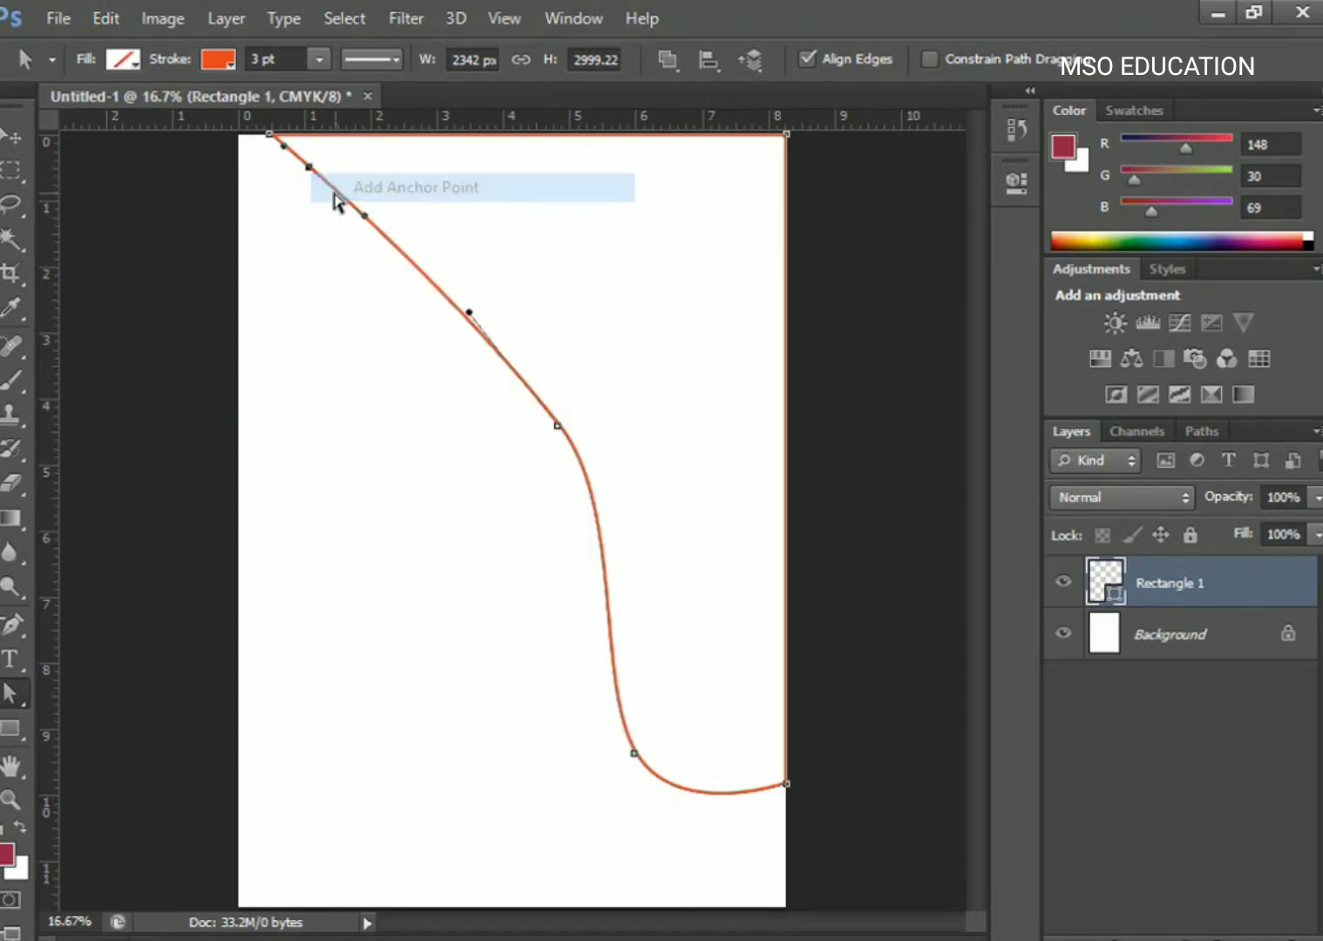
left_click_drag(314, 179, 295, 203)
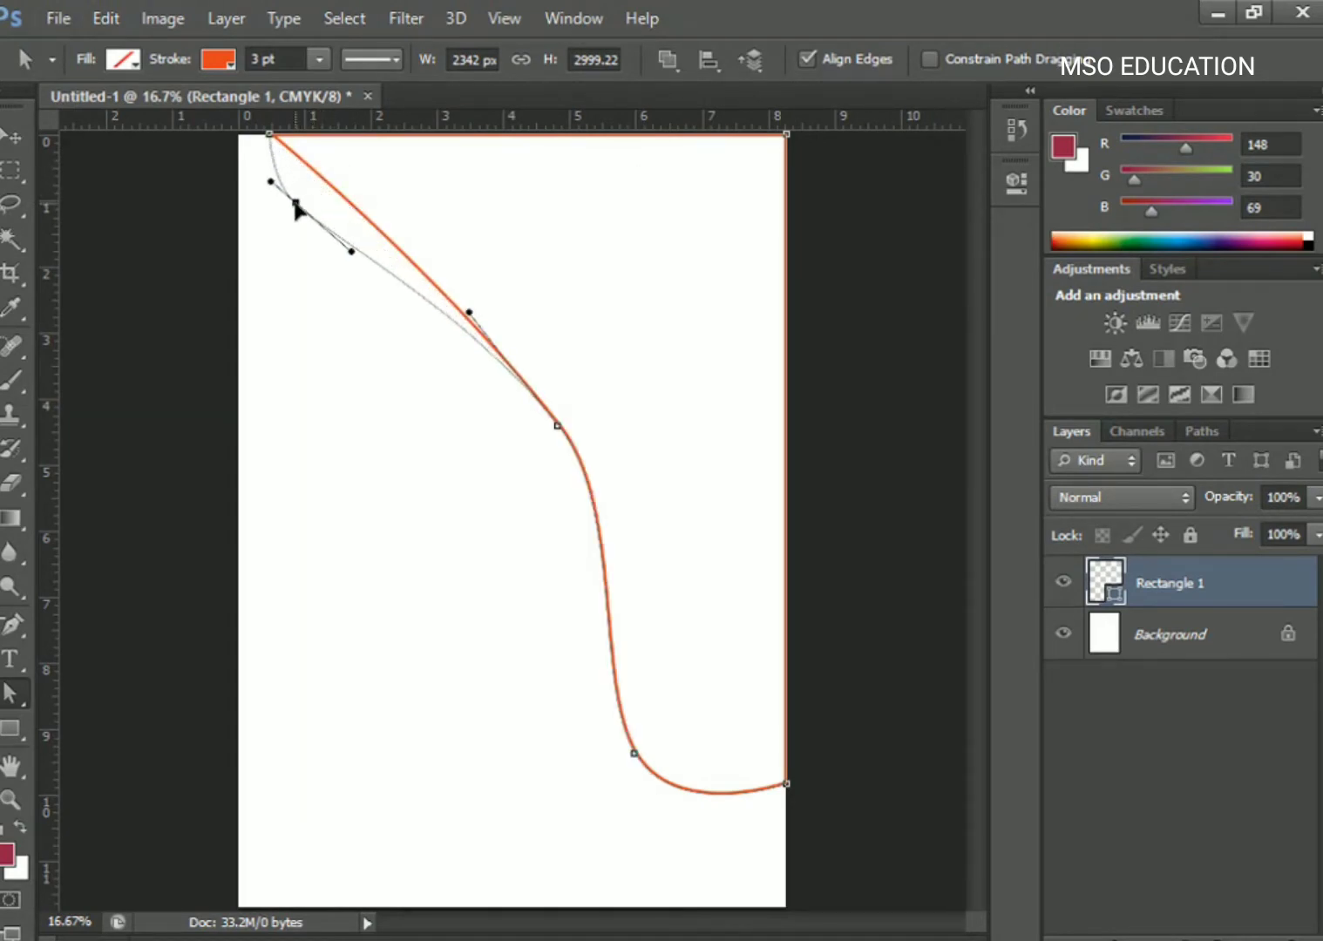
right_click(349, 250)
left_click(390, 258)
left_click_drag(349, 250, 366, 200)
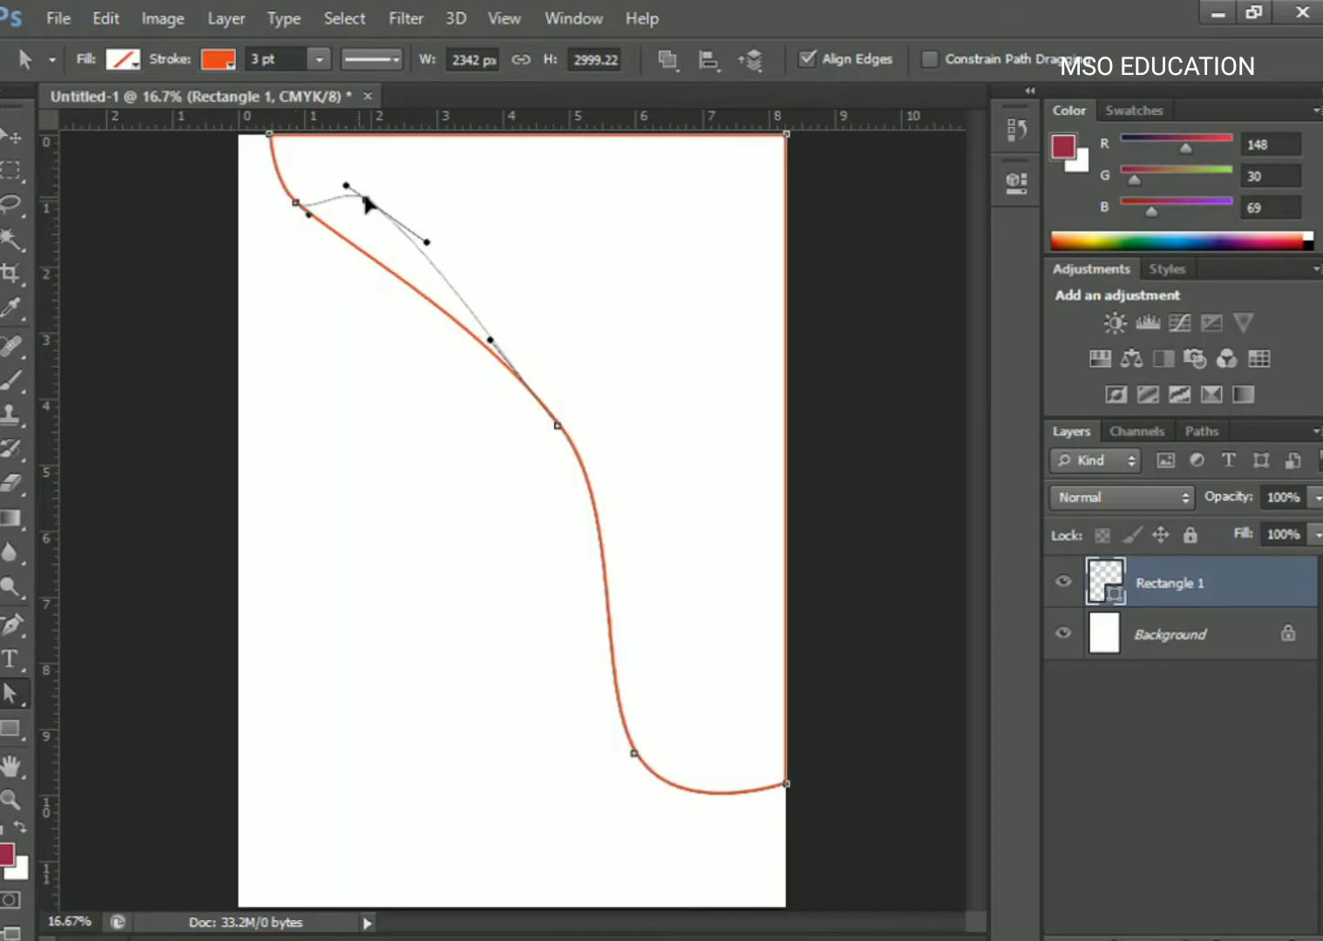
left_click(492, 340)
left_click_drag(493, 340, 428, 335)
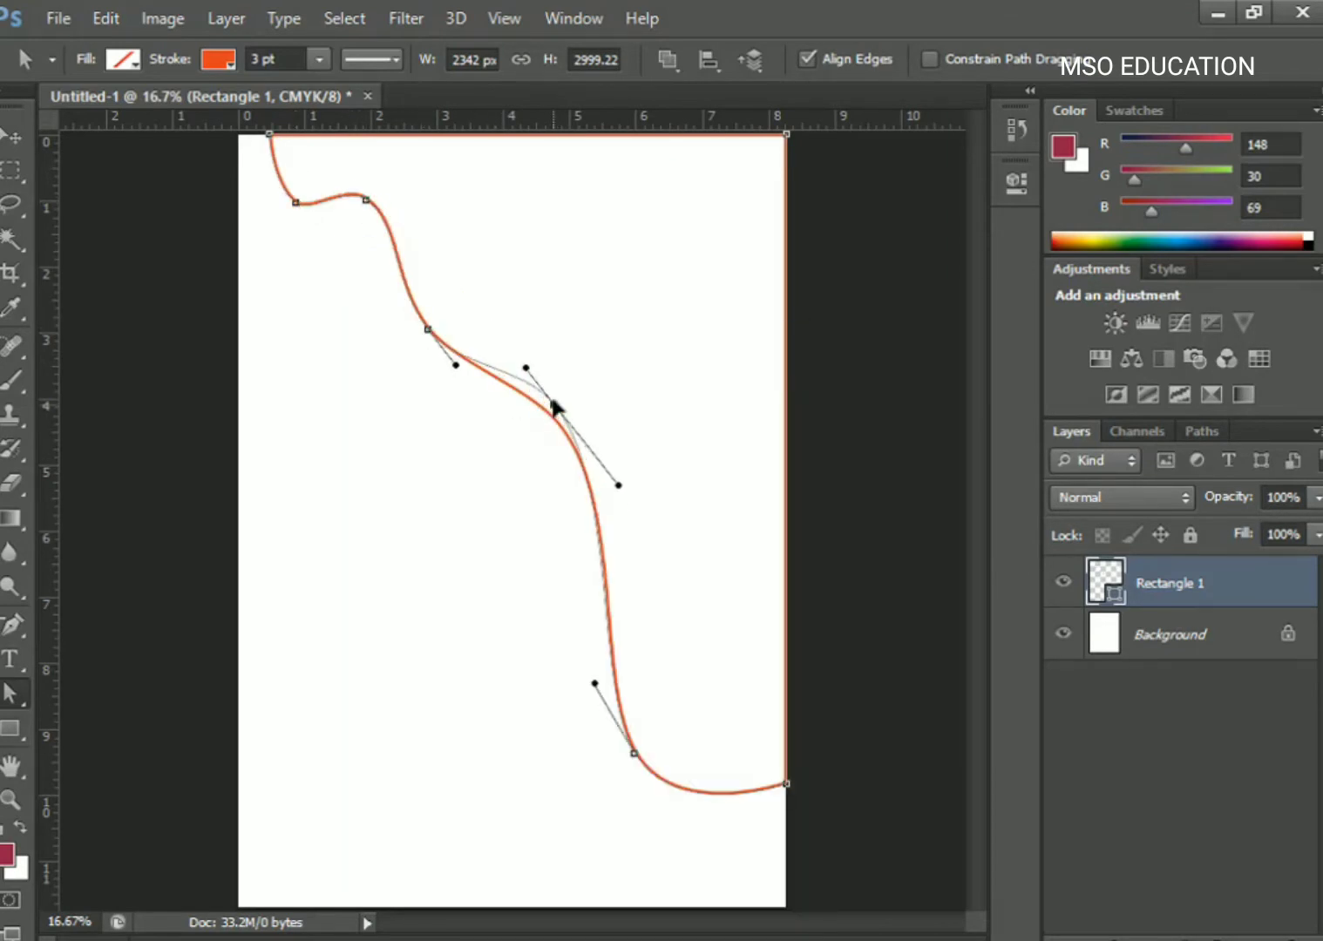
left_click_drag(555, 413, 554, 403)
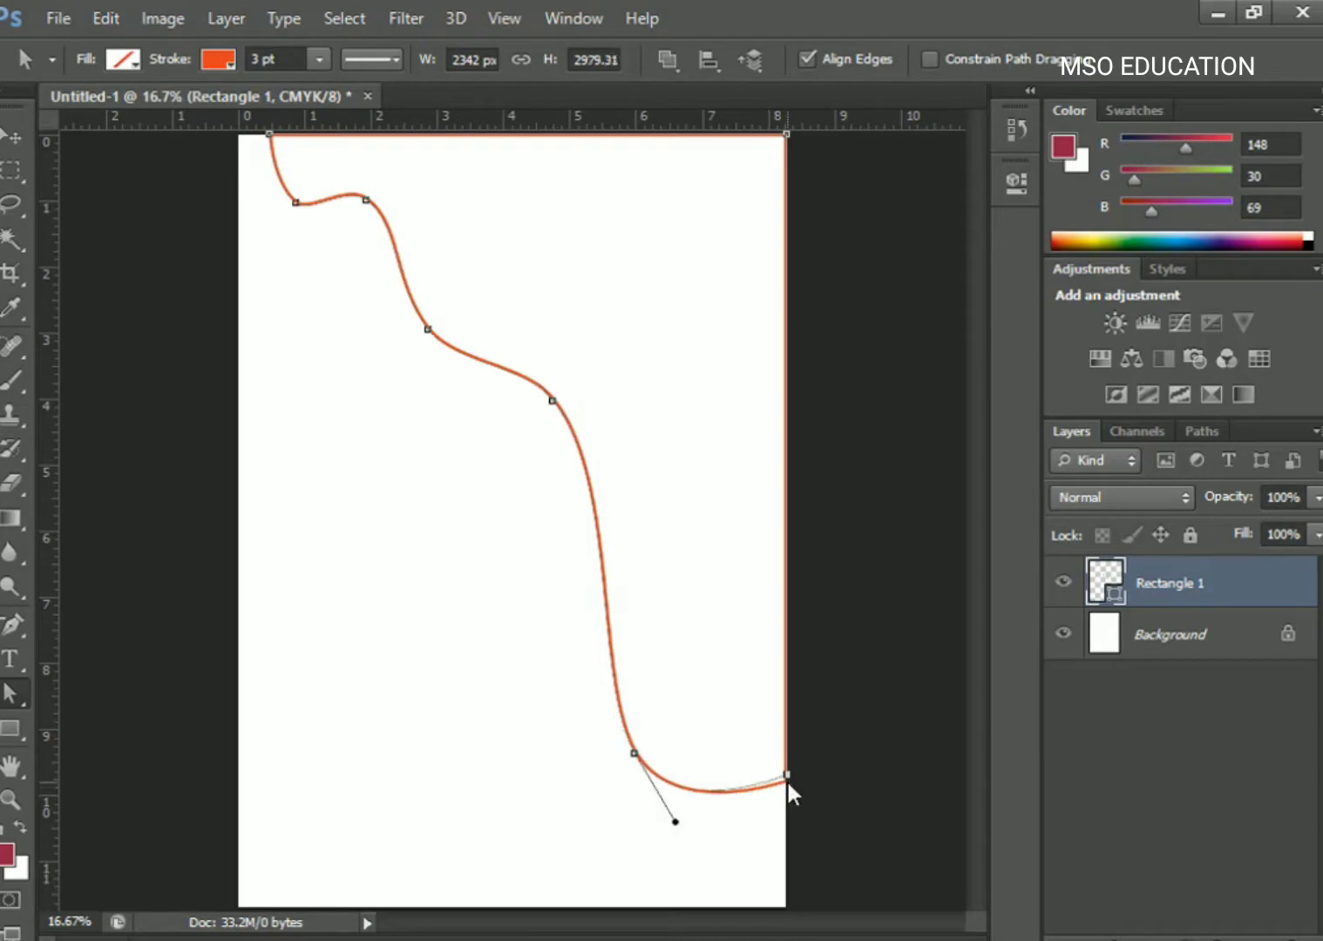
Raise the bottom-right corner, reshape the bottom curve, and add an anchor on the vertical segment.
left_click_drag(786, 782, 787, 735)
mouse_move(672, 821)
left_mouse_down()
mouse_move(685, 793)
mouse_move(610, 758)
left_mouse_up()
left_click_drag(552, 401, 560, 379)
right_click(589, 578)
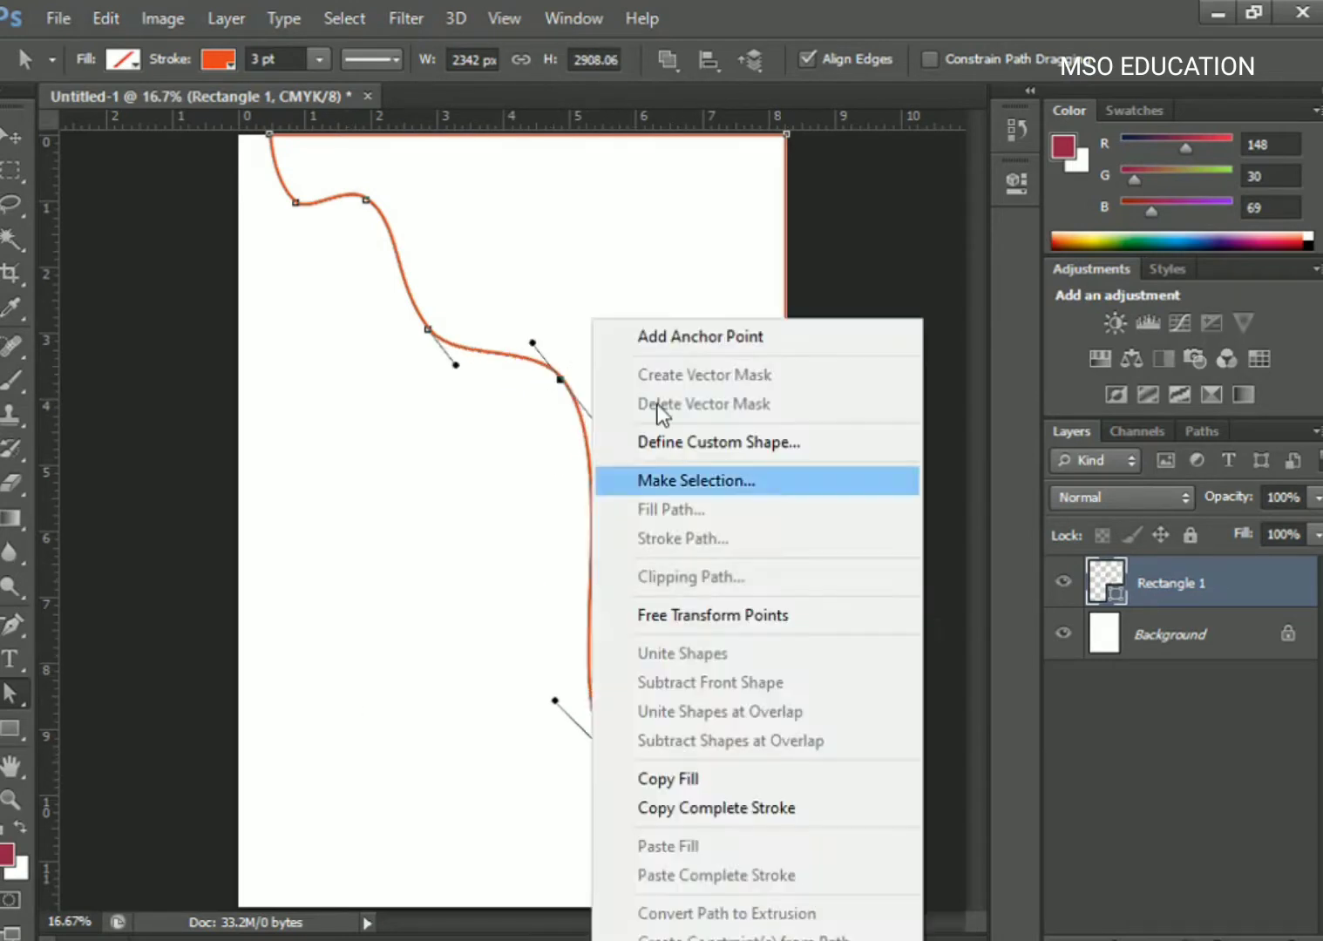
left_click(692, 333)
left_click_drag(576, 500, 572, 510)
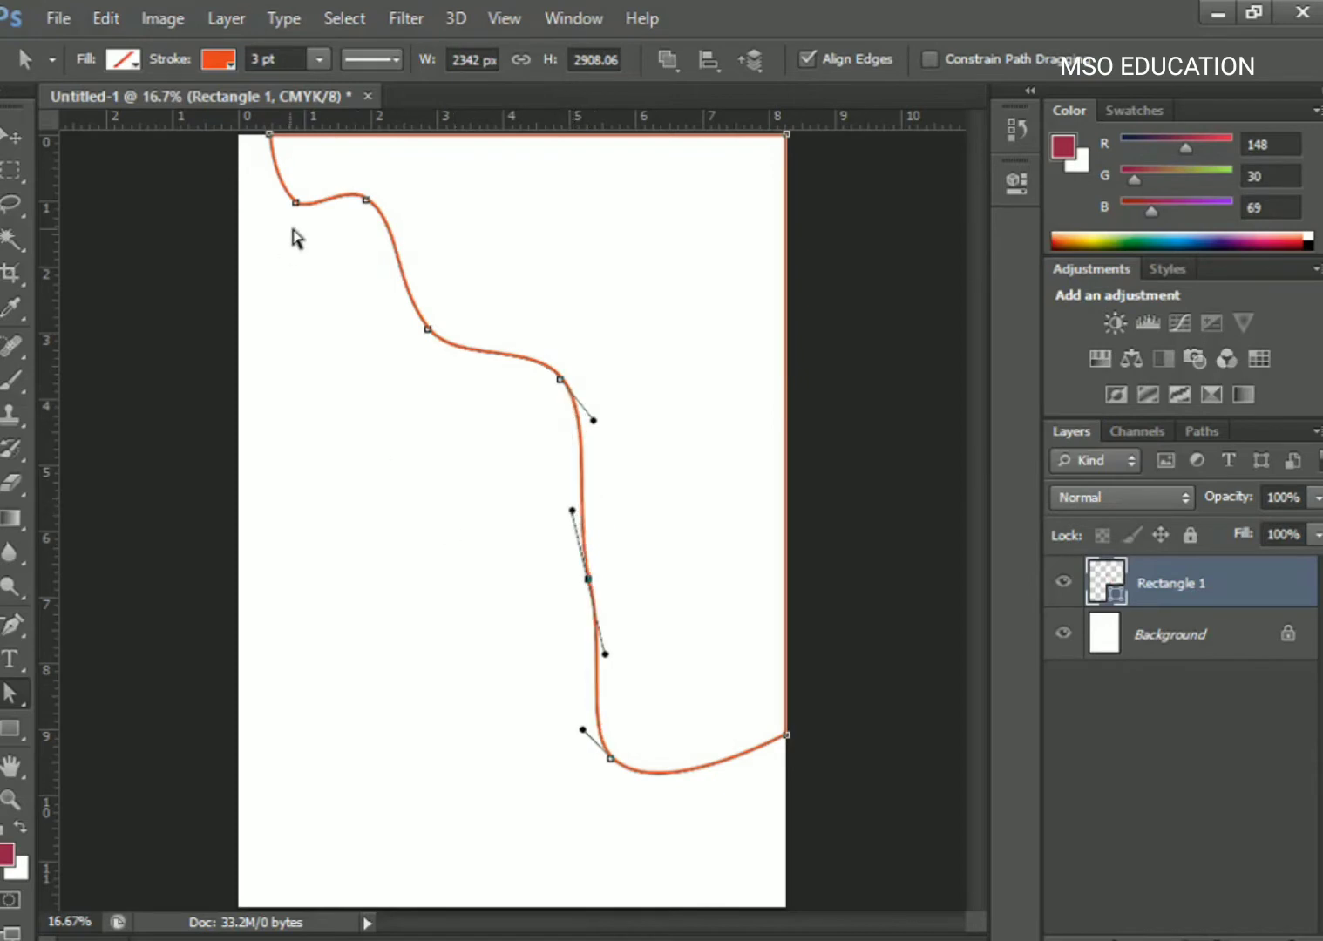
Fine-tune the wave's anchors from top to bottom into a smooth S-curve.
mouse_move(367, 199)
left_mouse_down()
mouse_move(361, 213)
mouse_move(297, 188)
left_mouse_up()
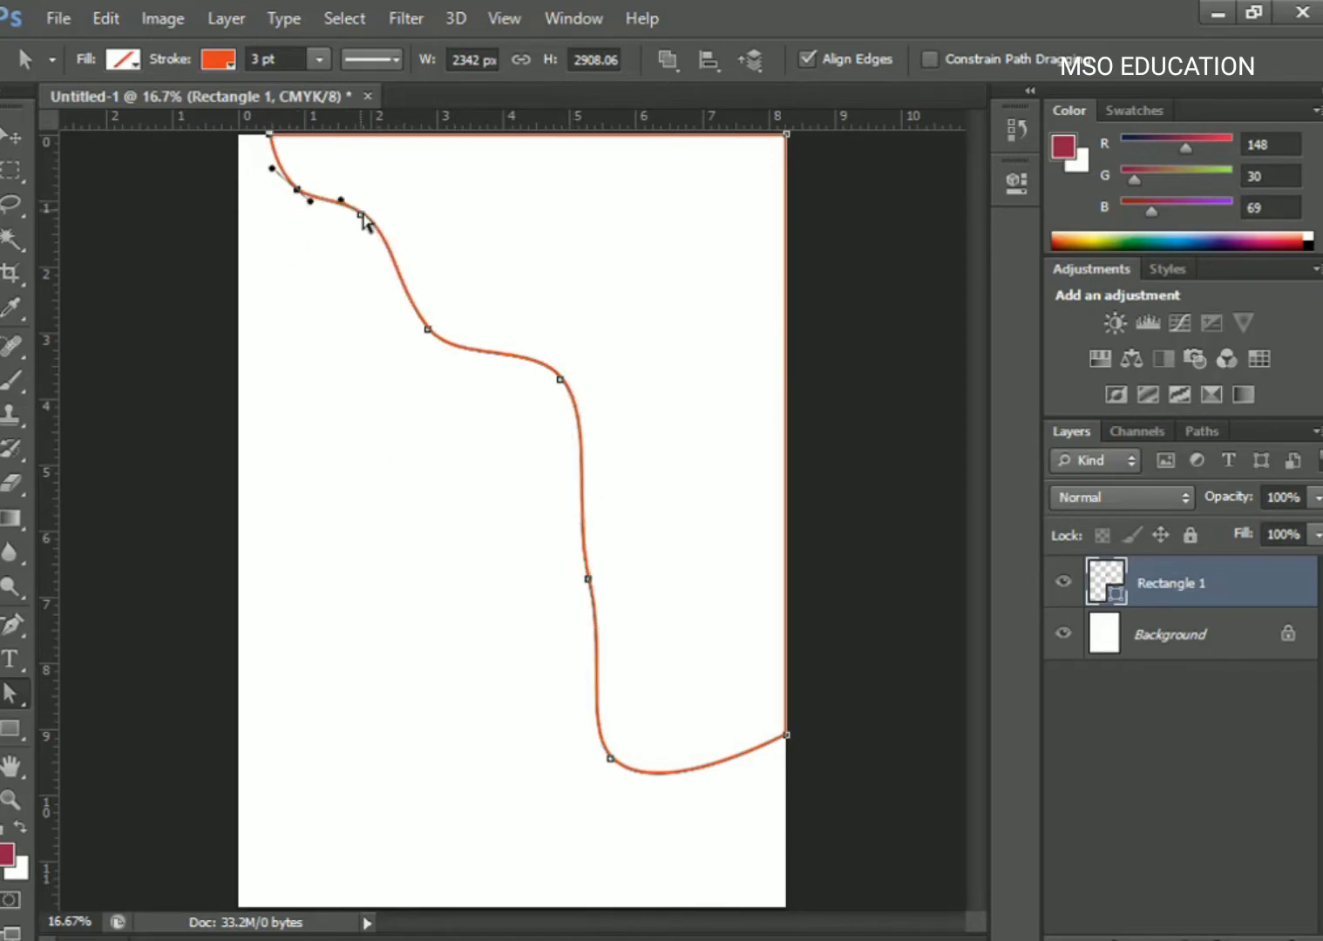
mouse_move(431, 338)
left_mouse_down()
mouse_move(444, 336)
mouse_move(425, 312)
left_mouse_up()
left_click_drag(561, 379, 561, 362)
left_click(588, 578)
left_click_drag(589, 580, 611, 564)
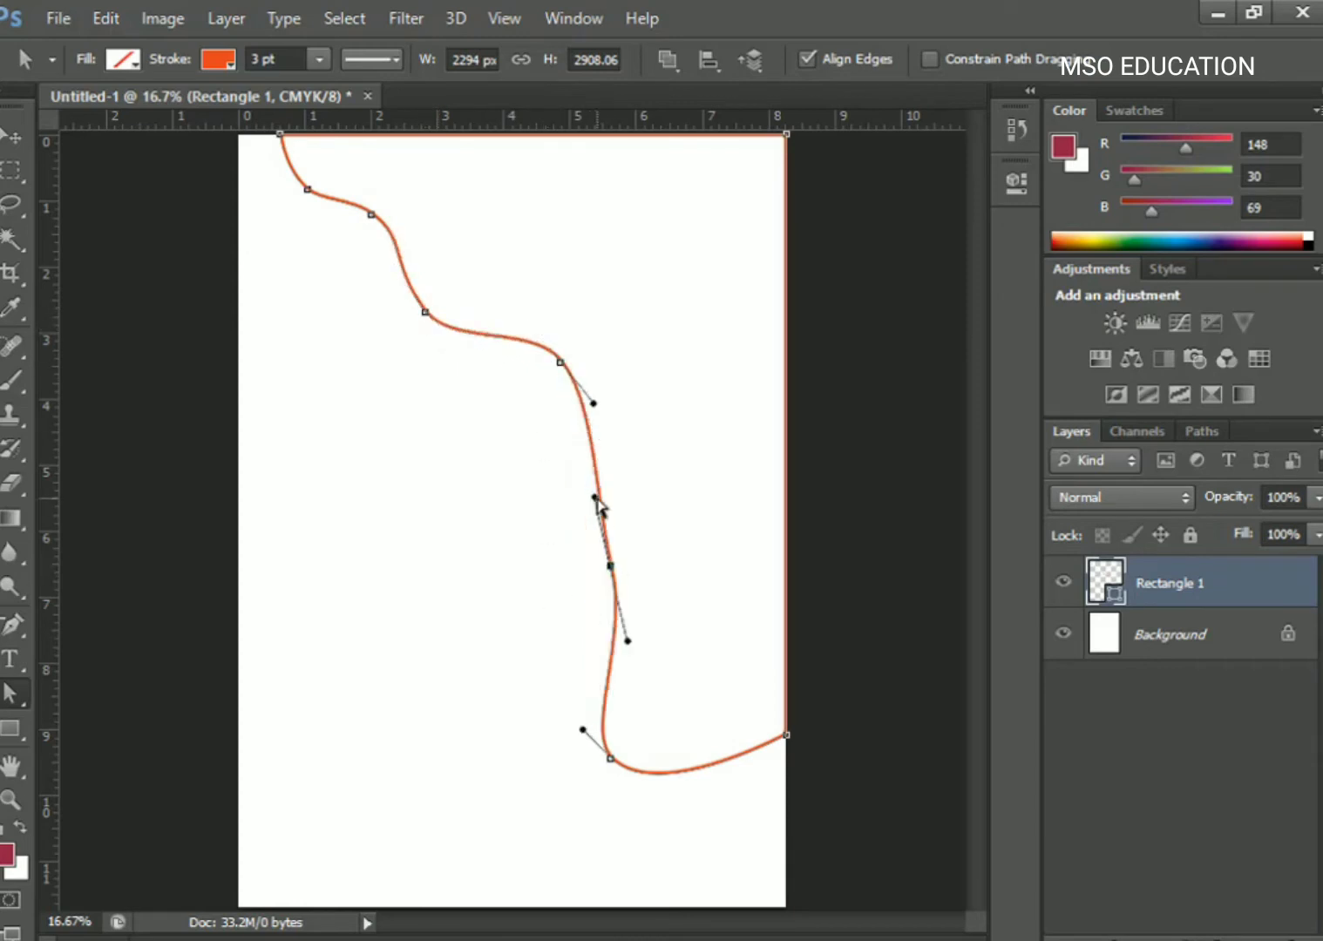
mouse_move(610, 759)
left_mouse_down()
mouse_move(621, 741)
mouse_move(567, 676)
left_mouse_up()
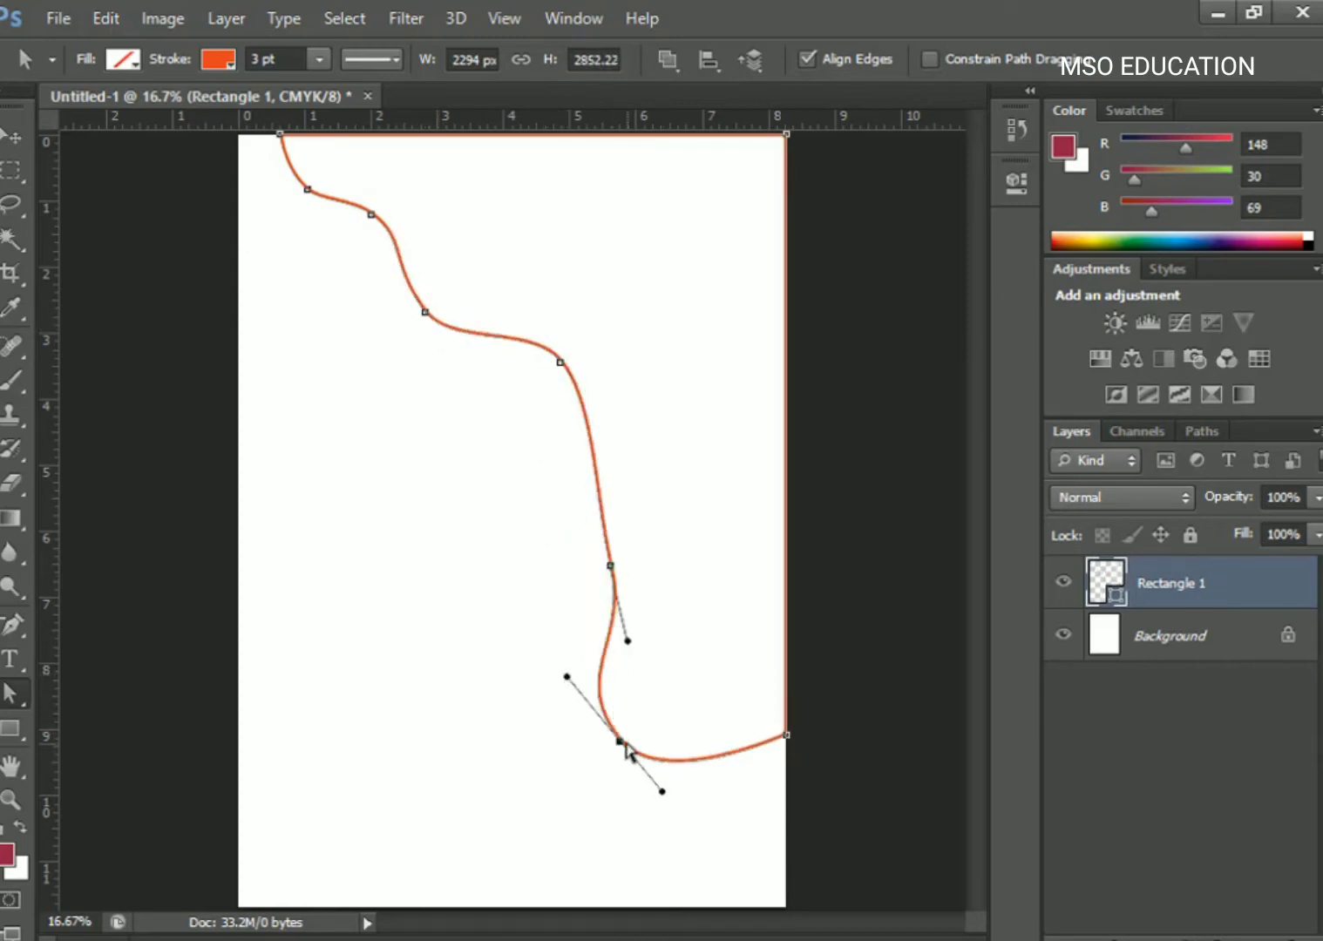
left_click_drag(663, 791, 673, 796)
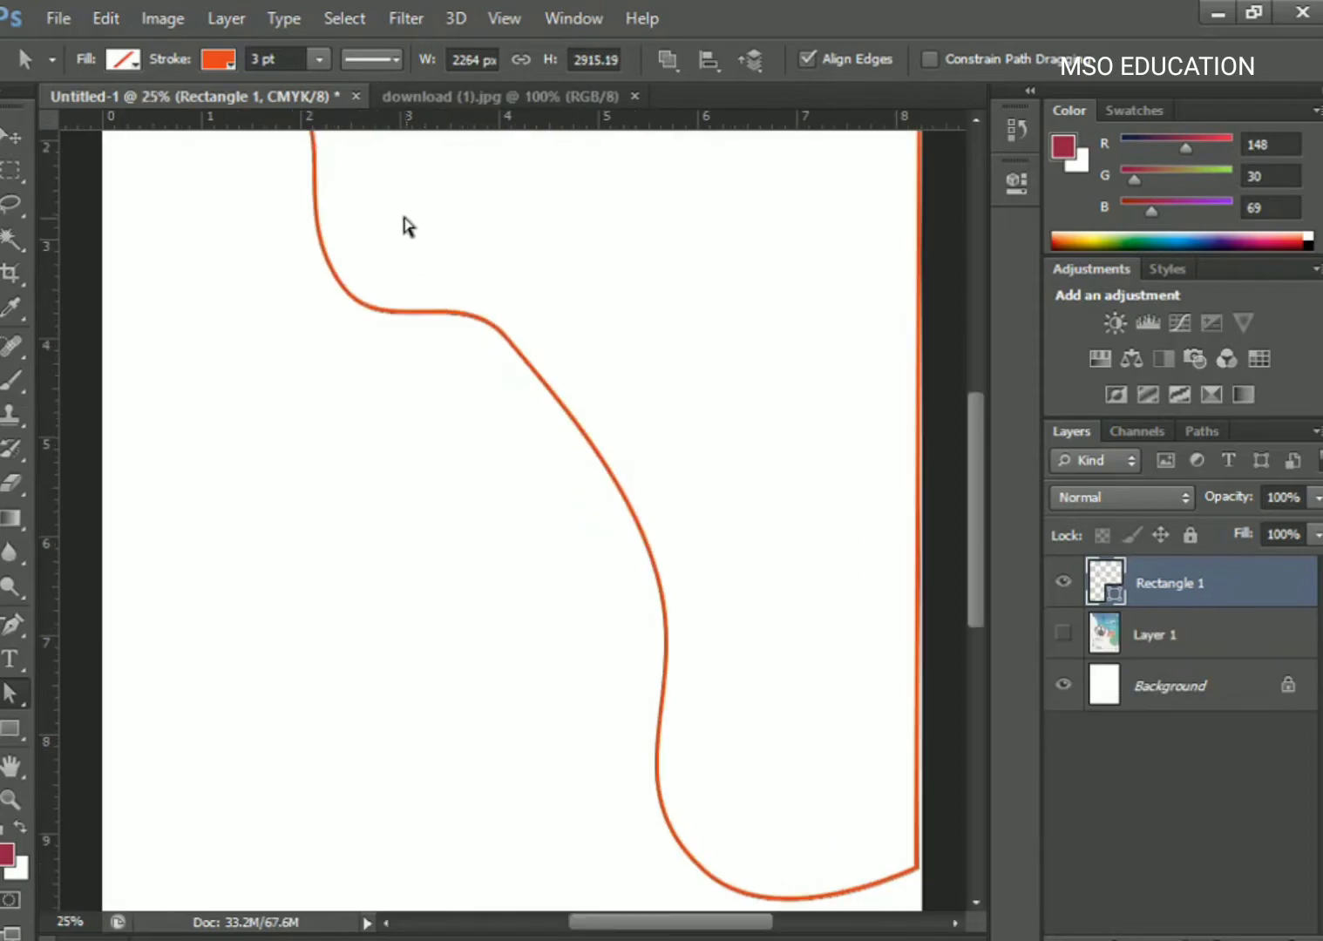
Zoom in on the top of the curve and add an empty Layer 2 above Rectangle 1.
left_click_drag(407, 225, 569, 656)
key("ctrl+plus")
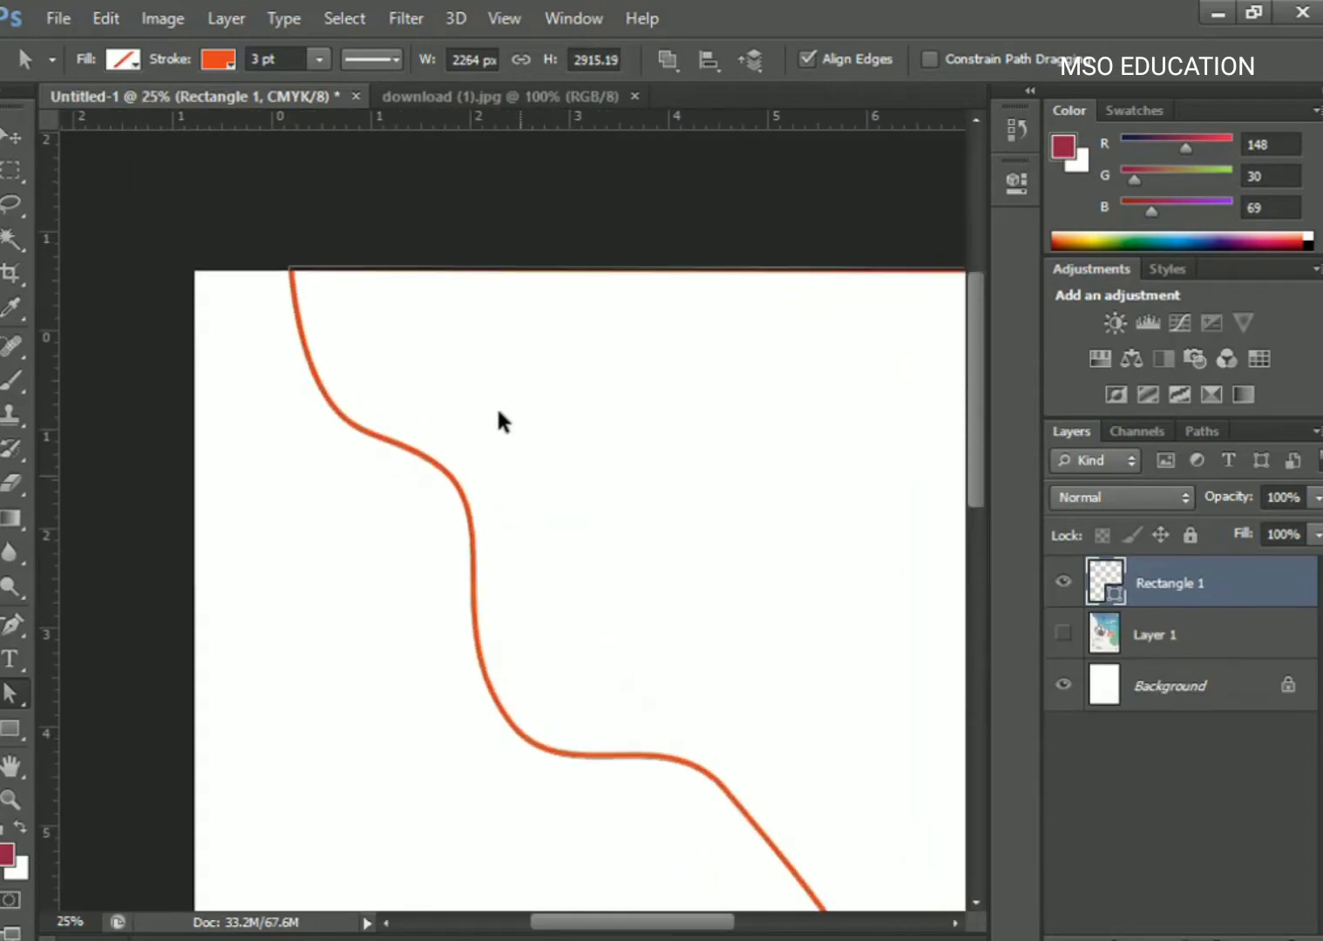
key("ctrl+plus")
left_click_drag(367, 346, 493, 511)
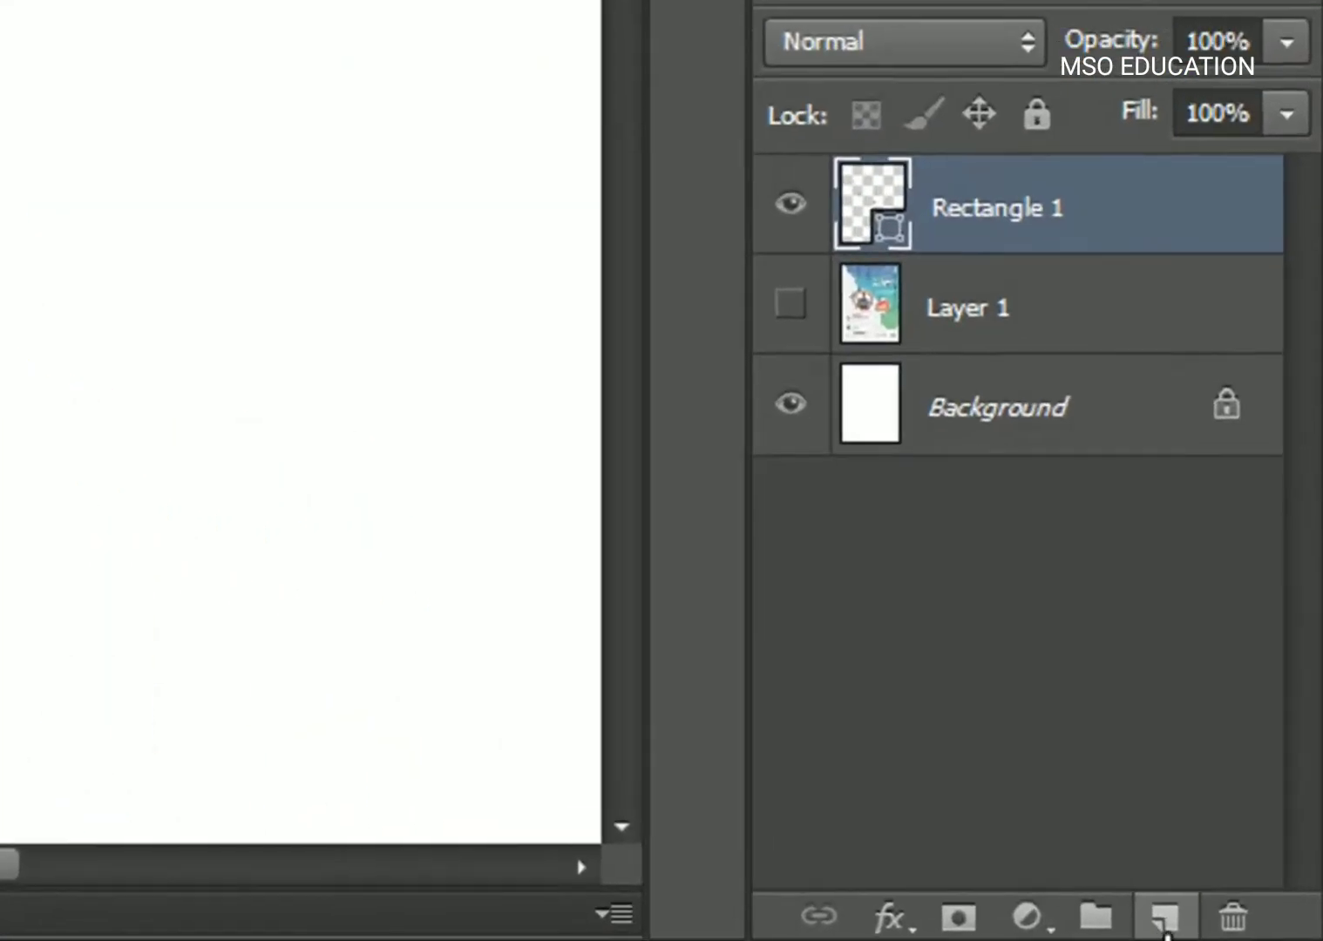
left_click(1244, 929)
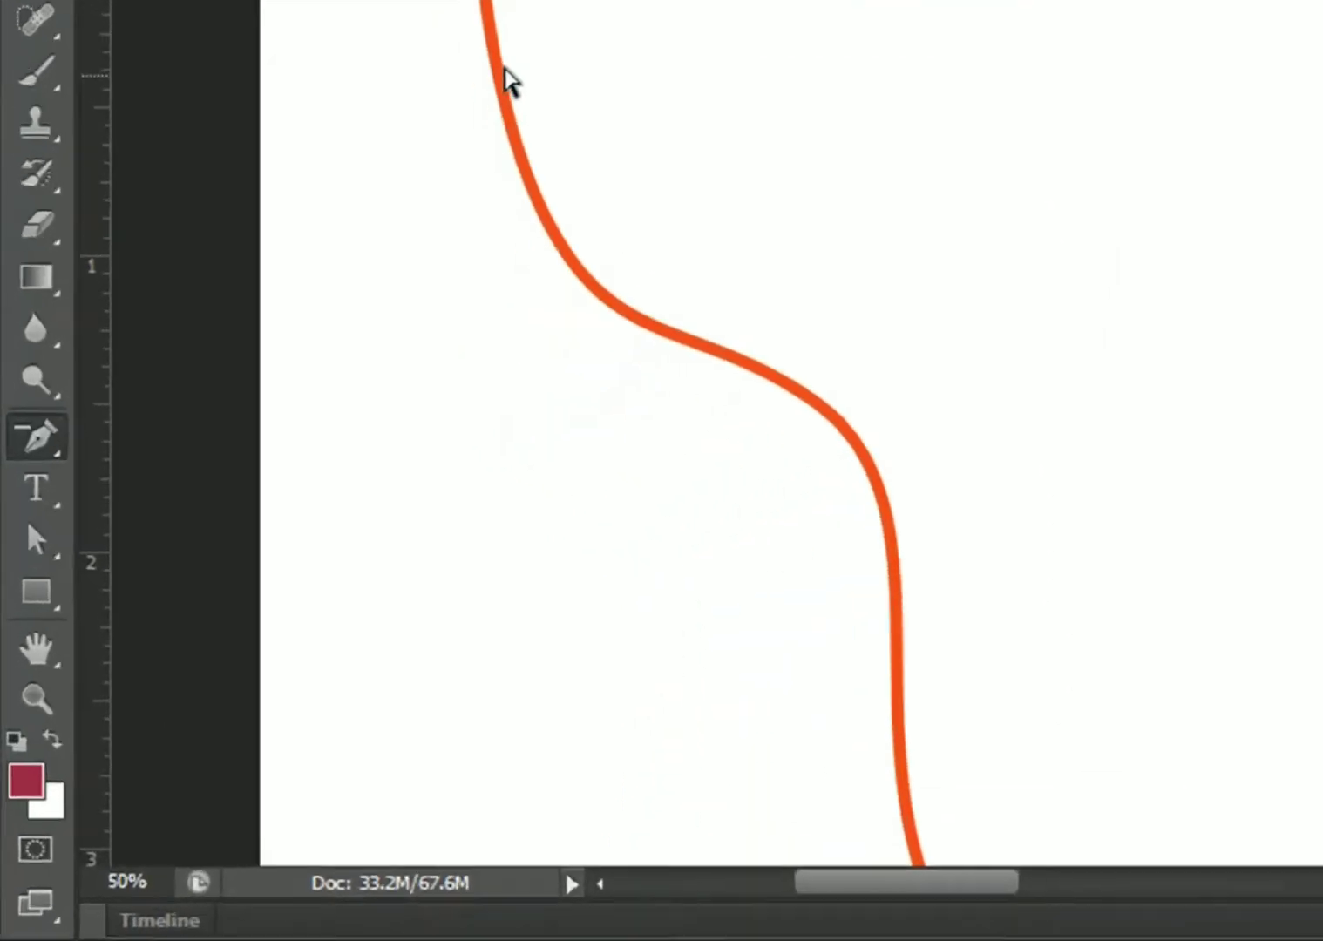
Draw a thin three-point triangular shape along the top of the orange curve with the Pen Tool.
left_click(24, 613)
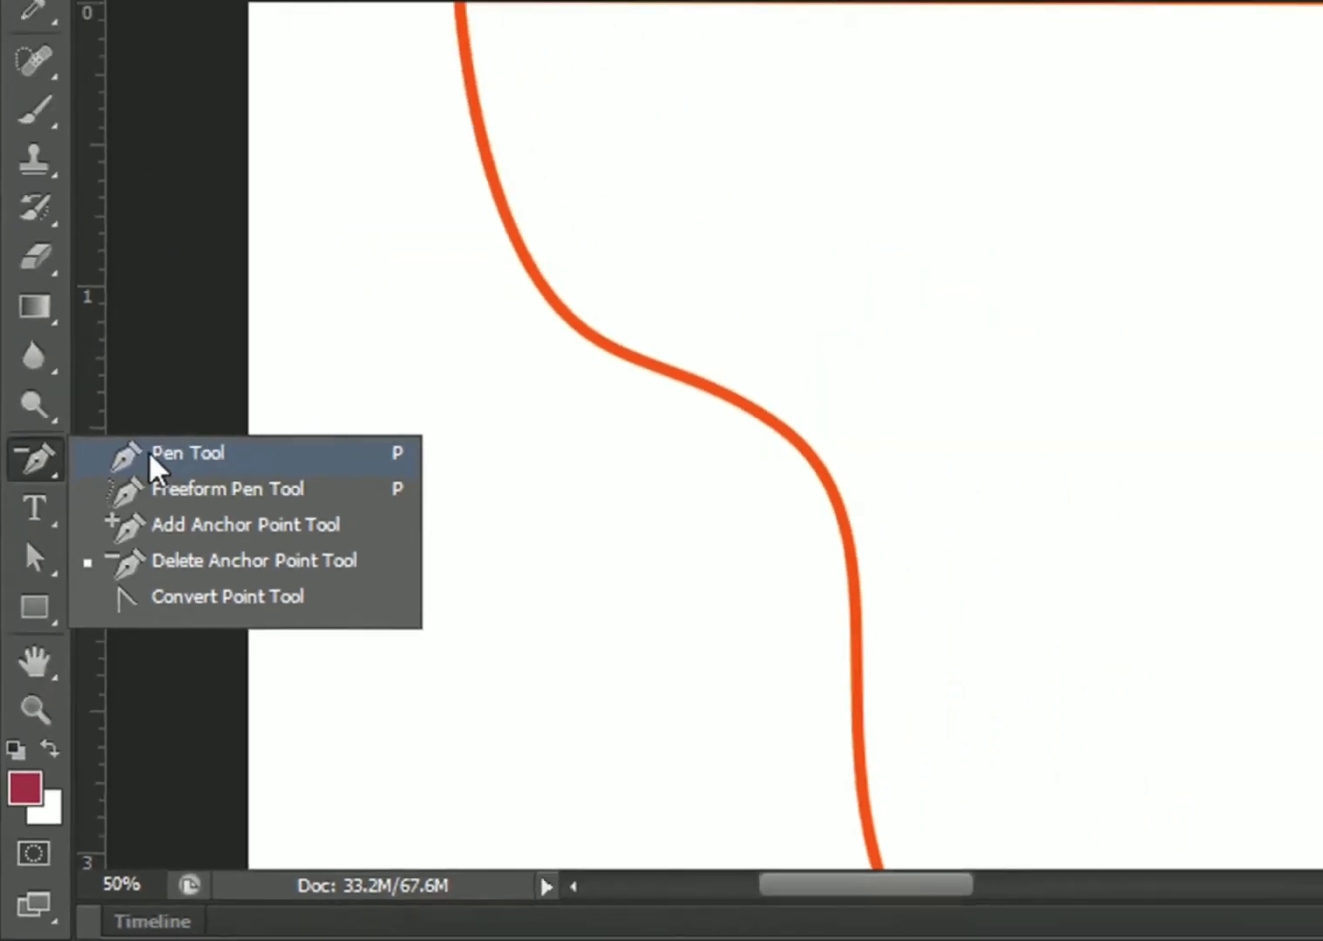
left_click(223, 254)
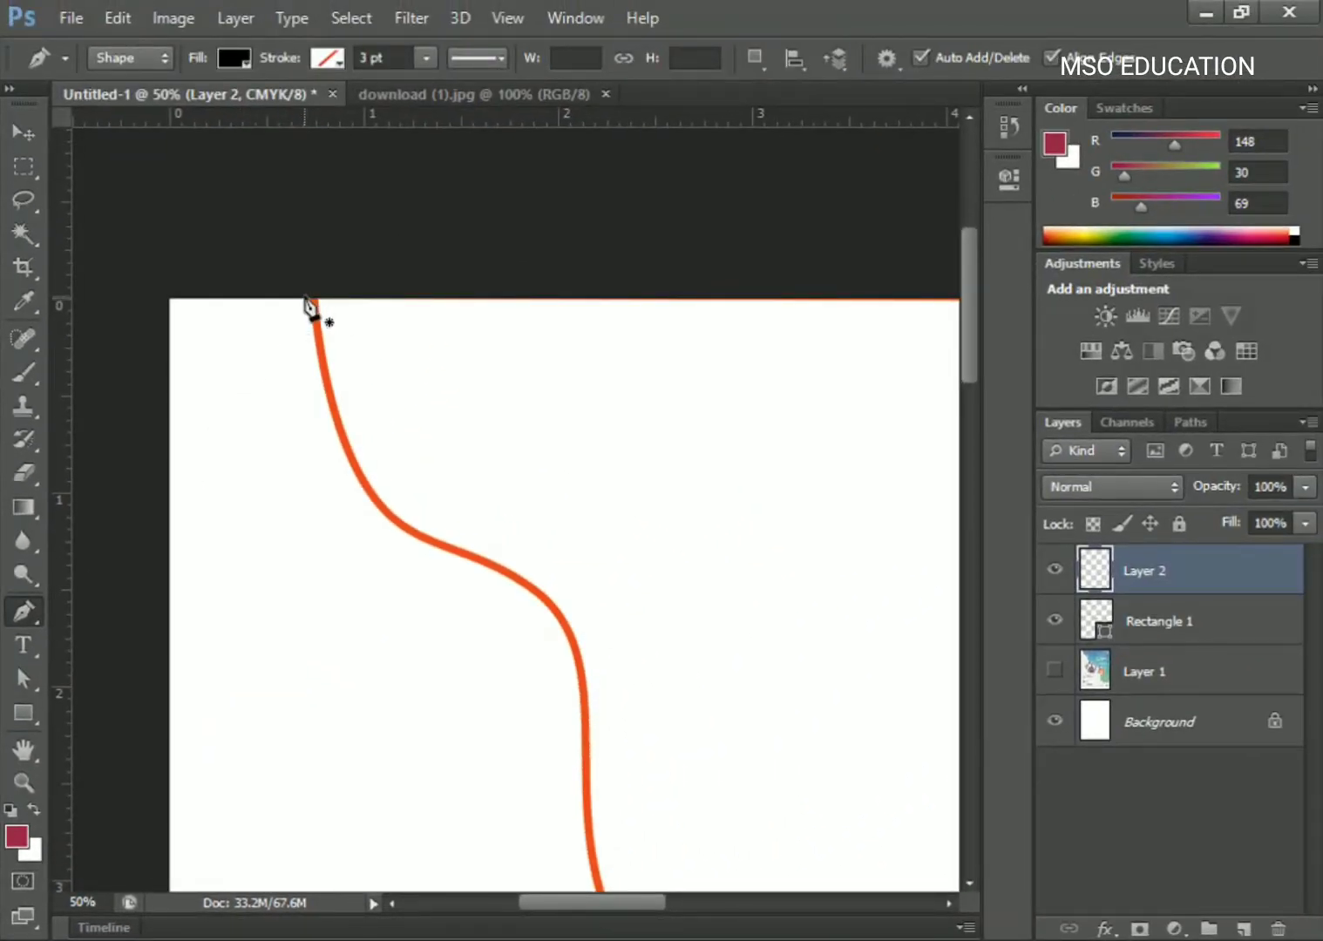
left_click(305, 298)
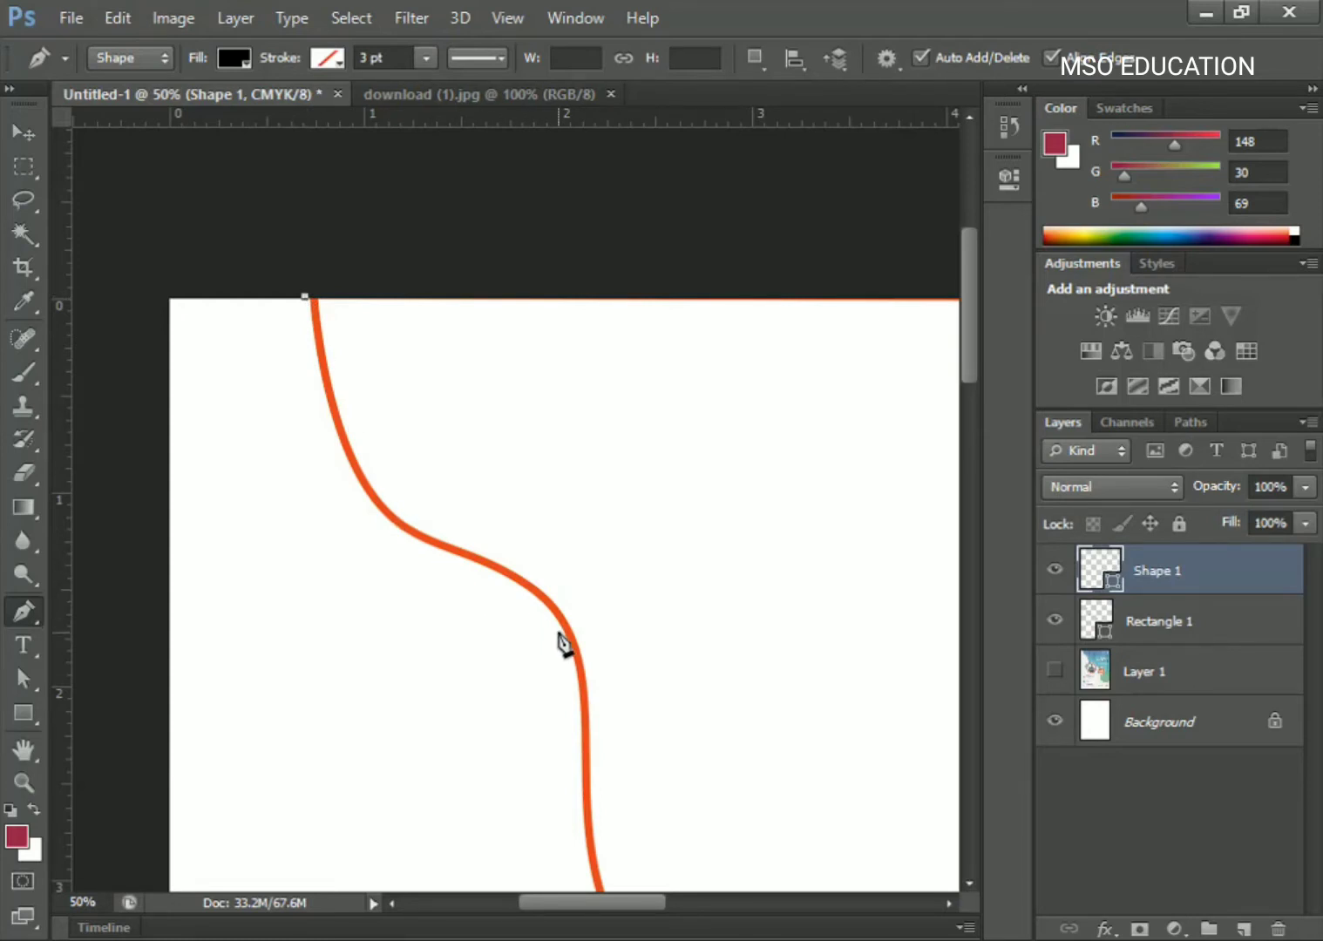
left_click(581, 758)
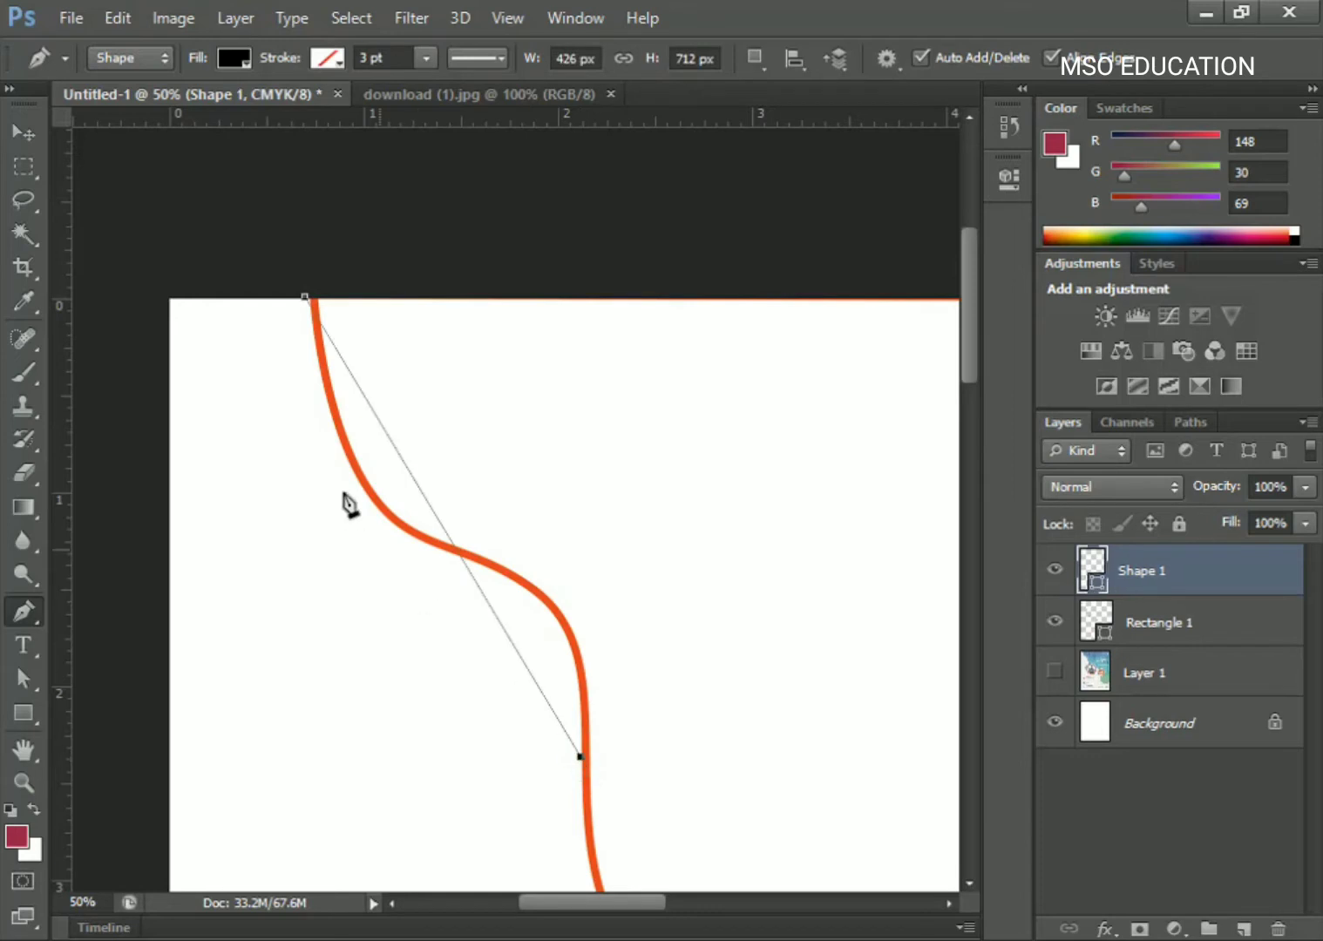
left_click(291, 298)
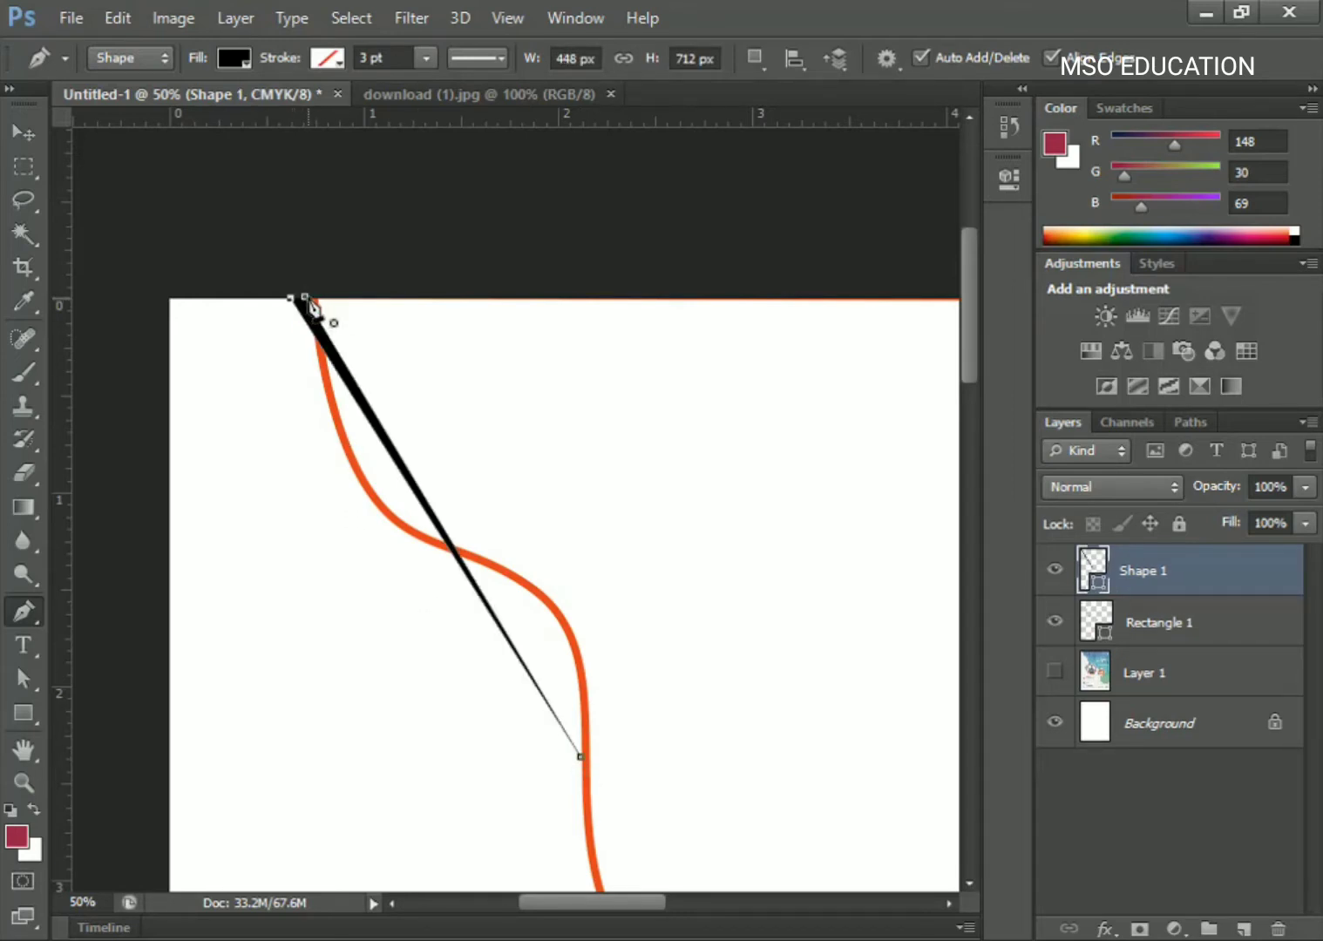
Set the new shape to no fill with a light cyan outline.
left_click(234, 58)
left_click(125, 109)
left_click(328, 58)
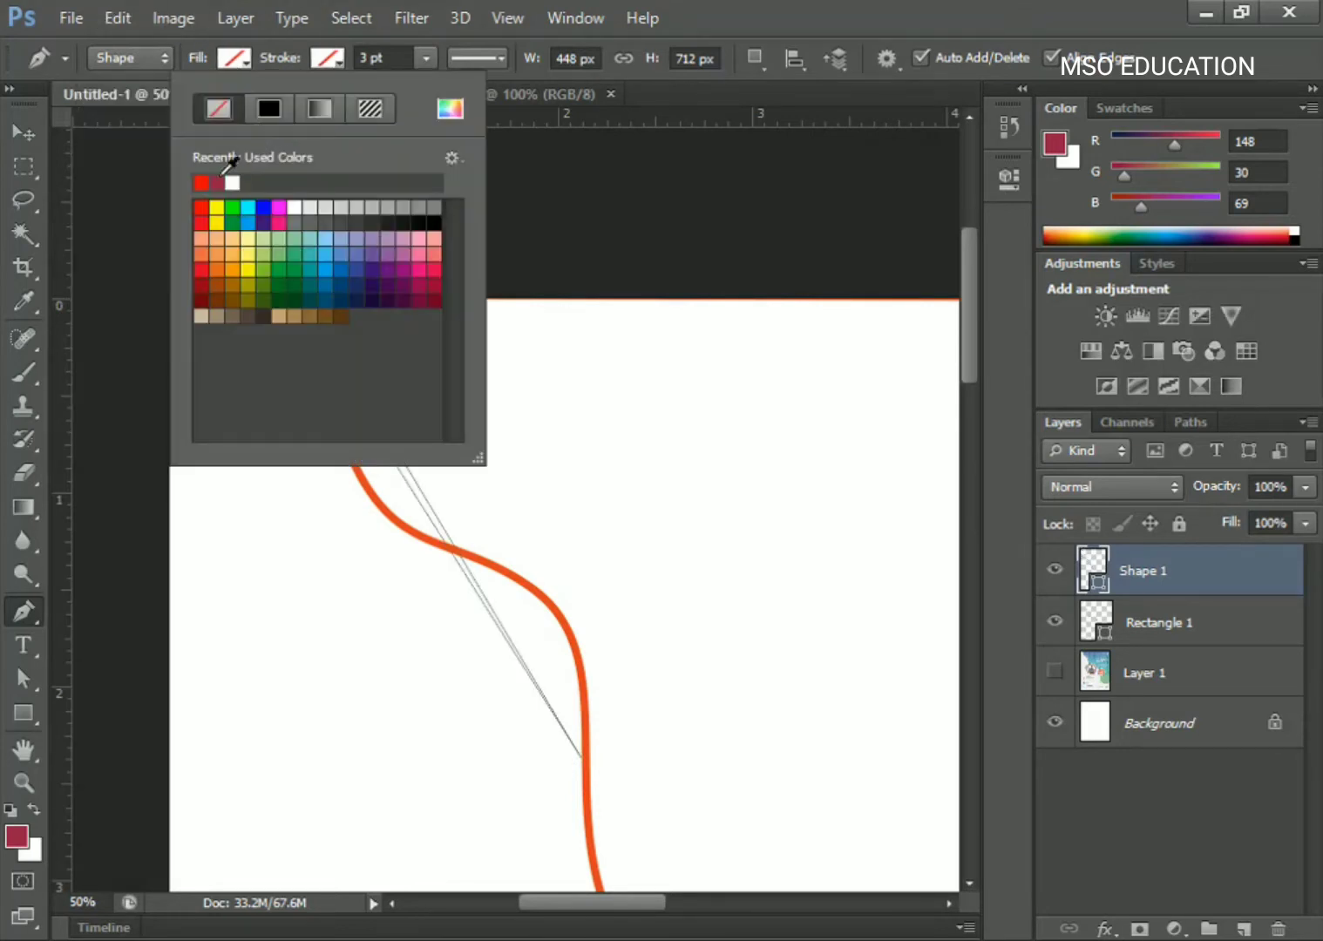
left_click(249, 208)
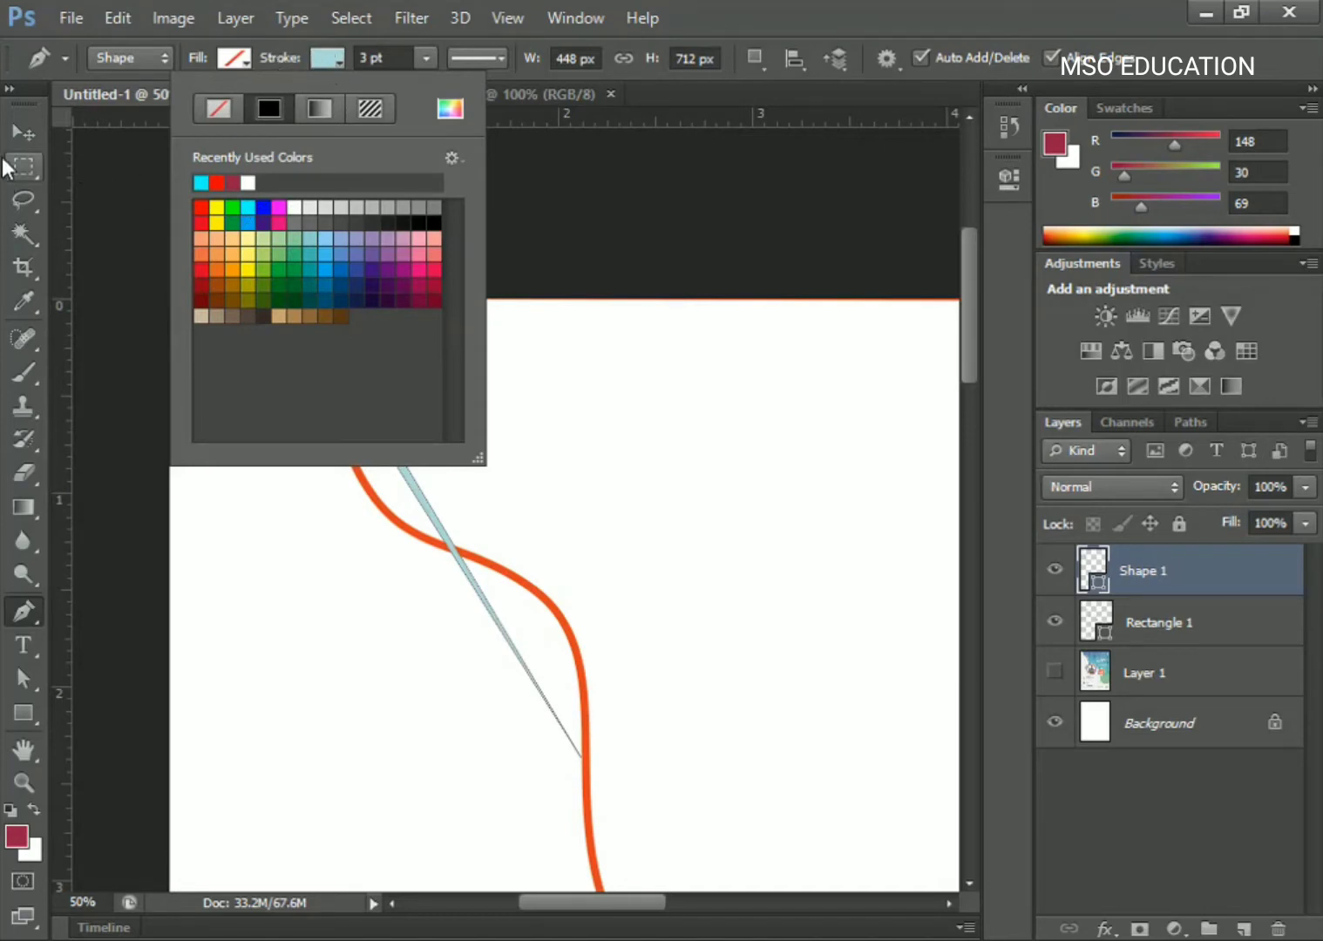
left_click(21, 135)
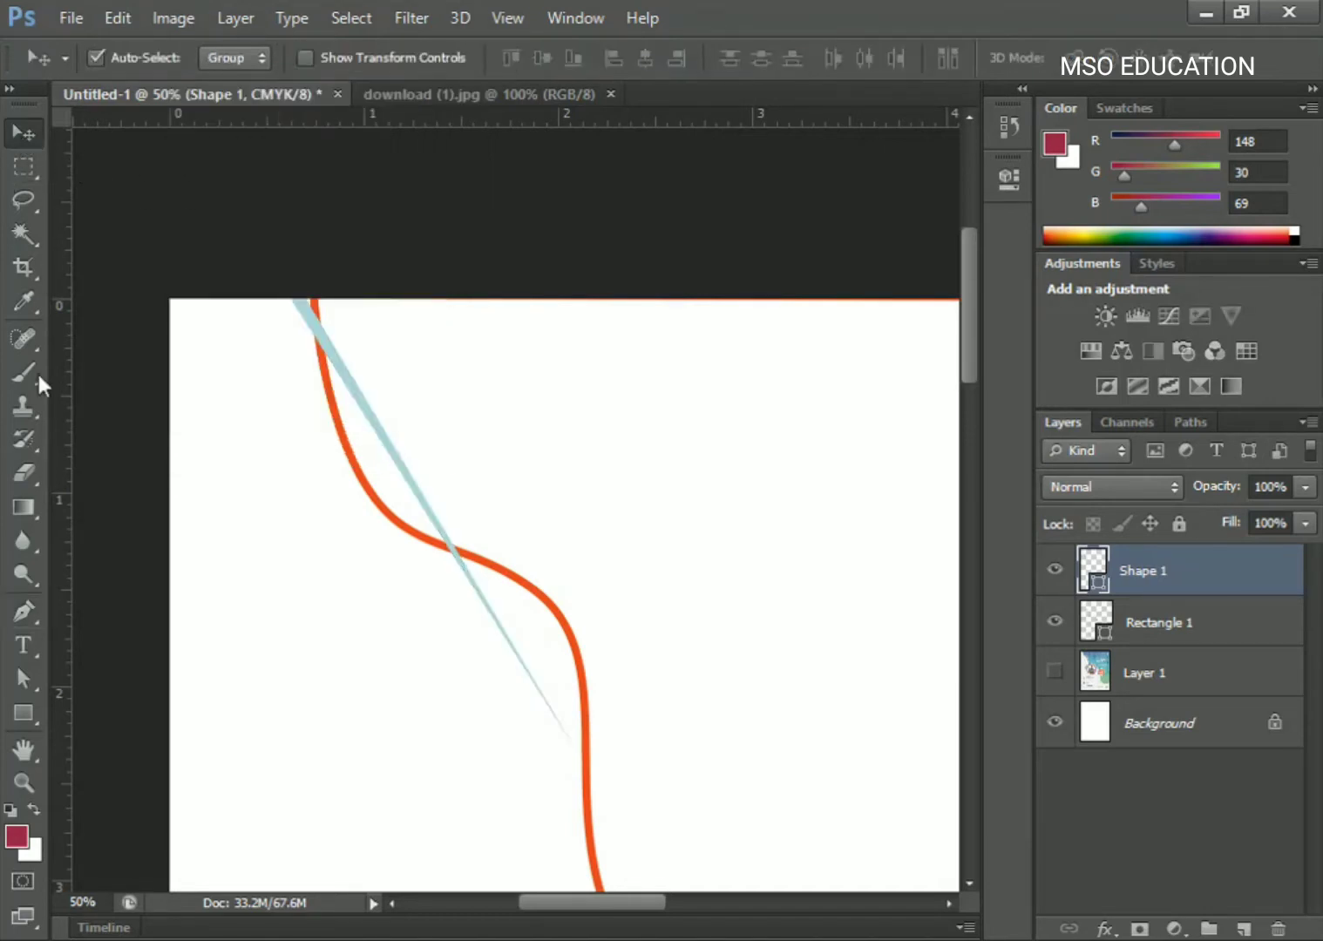
Add anchors to the cyan shape's edges and bend it into a band following the orange line.
left_click(24, 679)
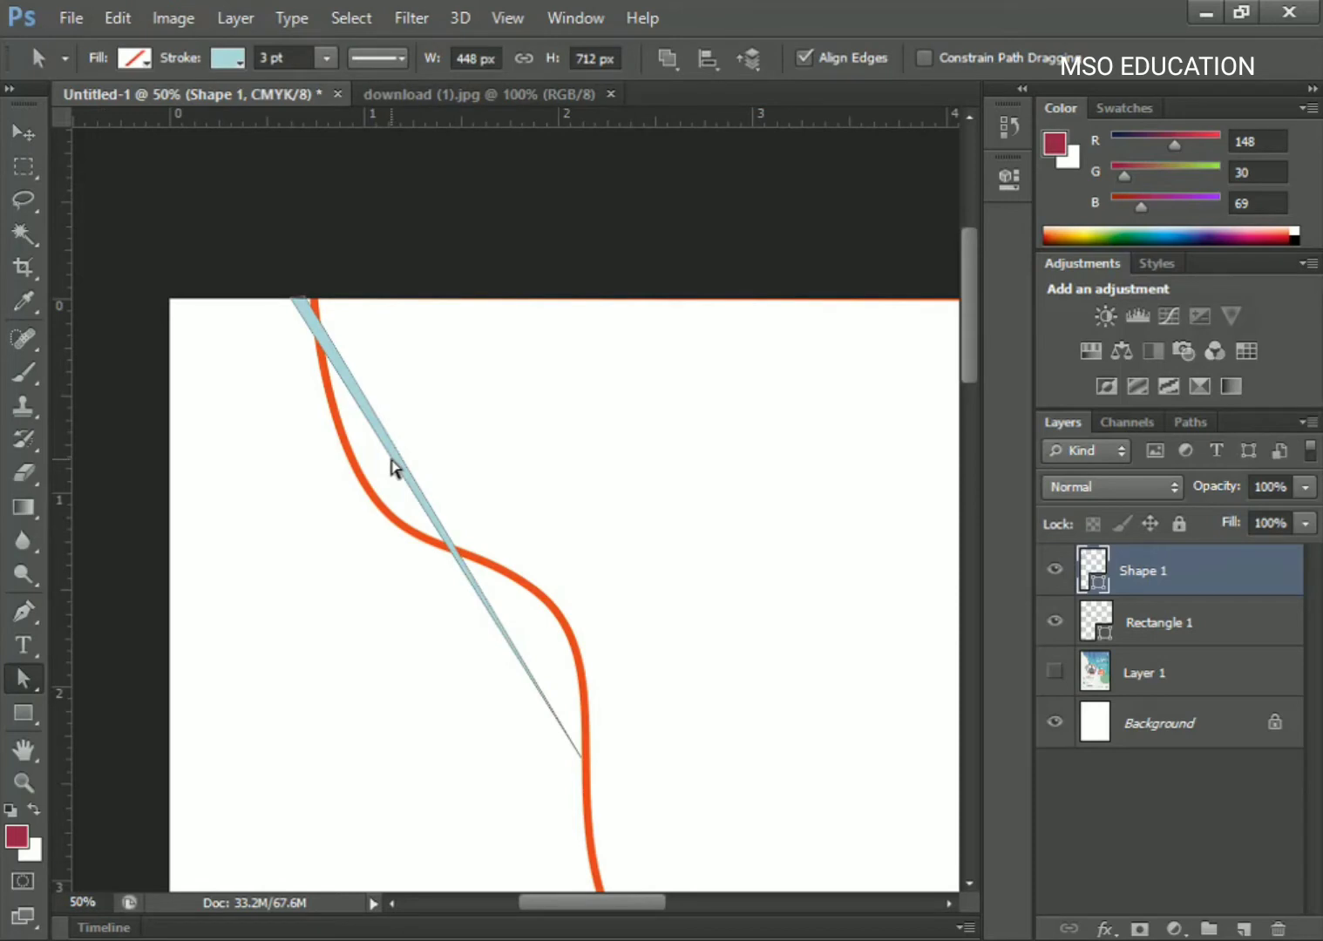
right_click(420, 453)
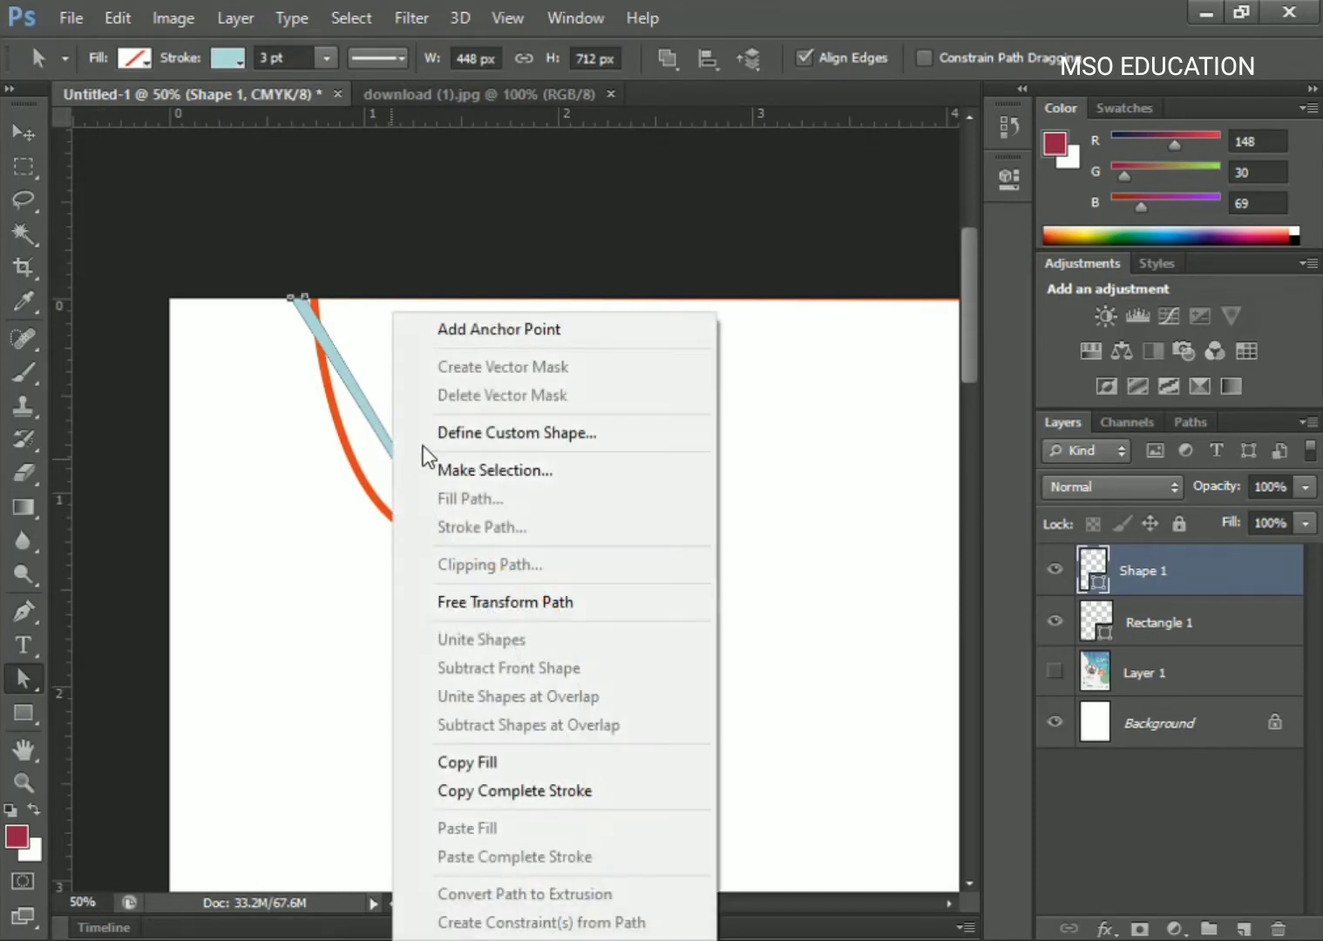
left_click(413, 326)
left_click_drag(394, 465, 346, 502)
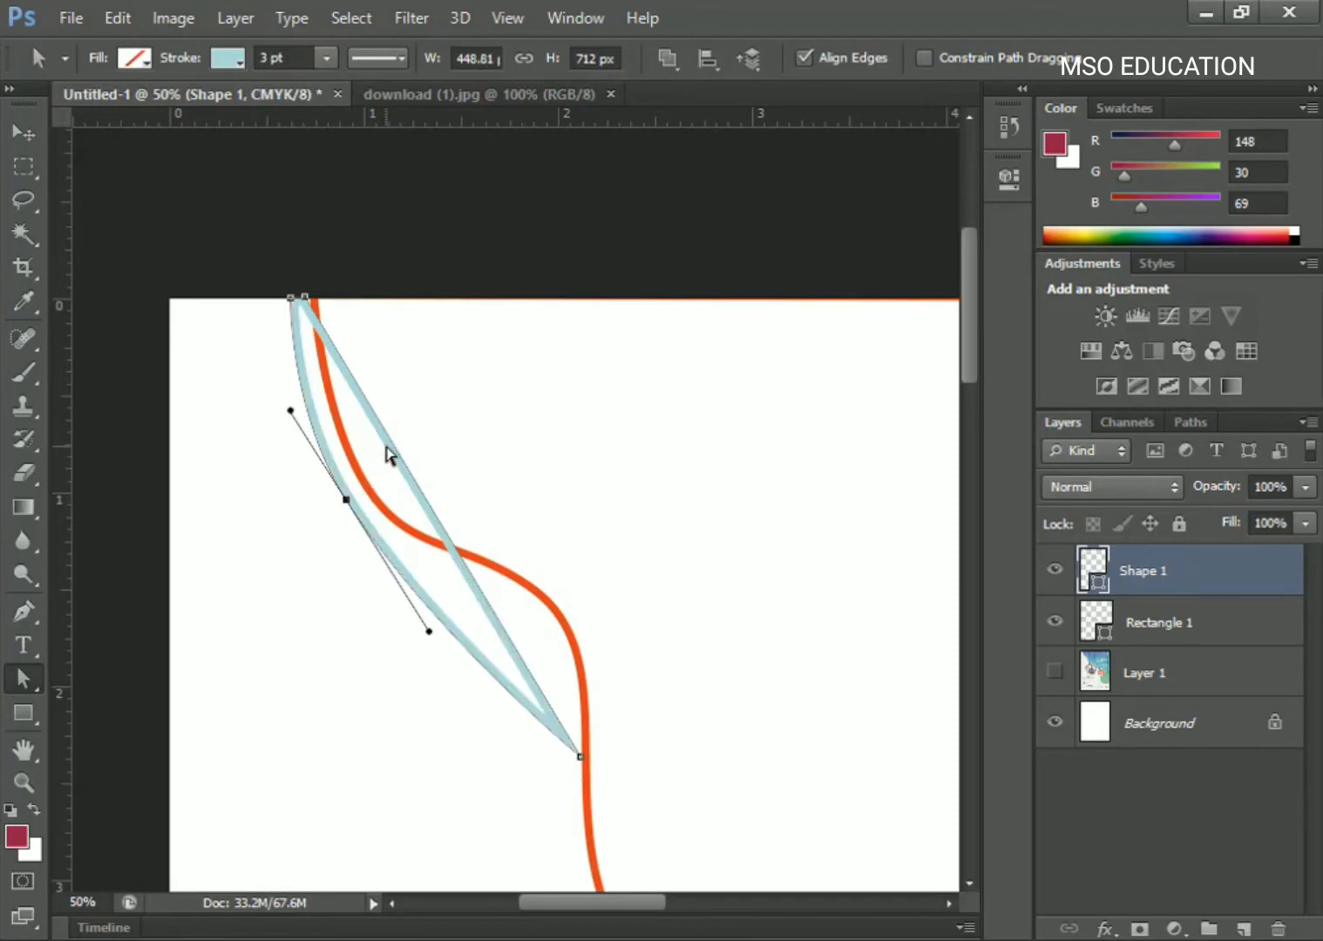
right_click(400, 463)
left_click(501, 329)
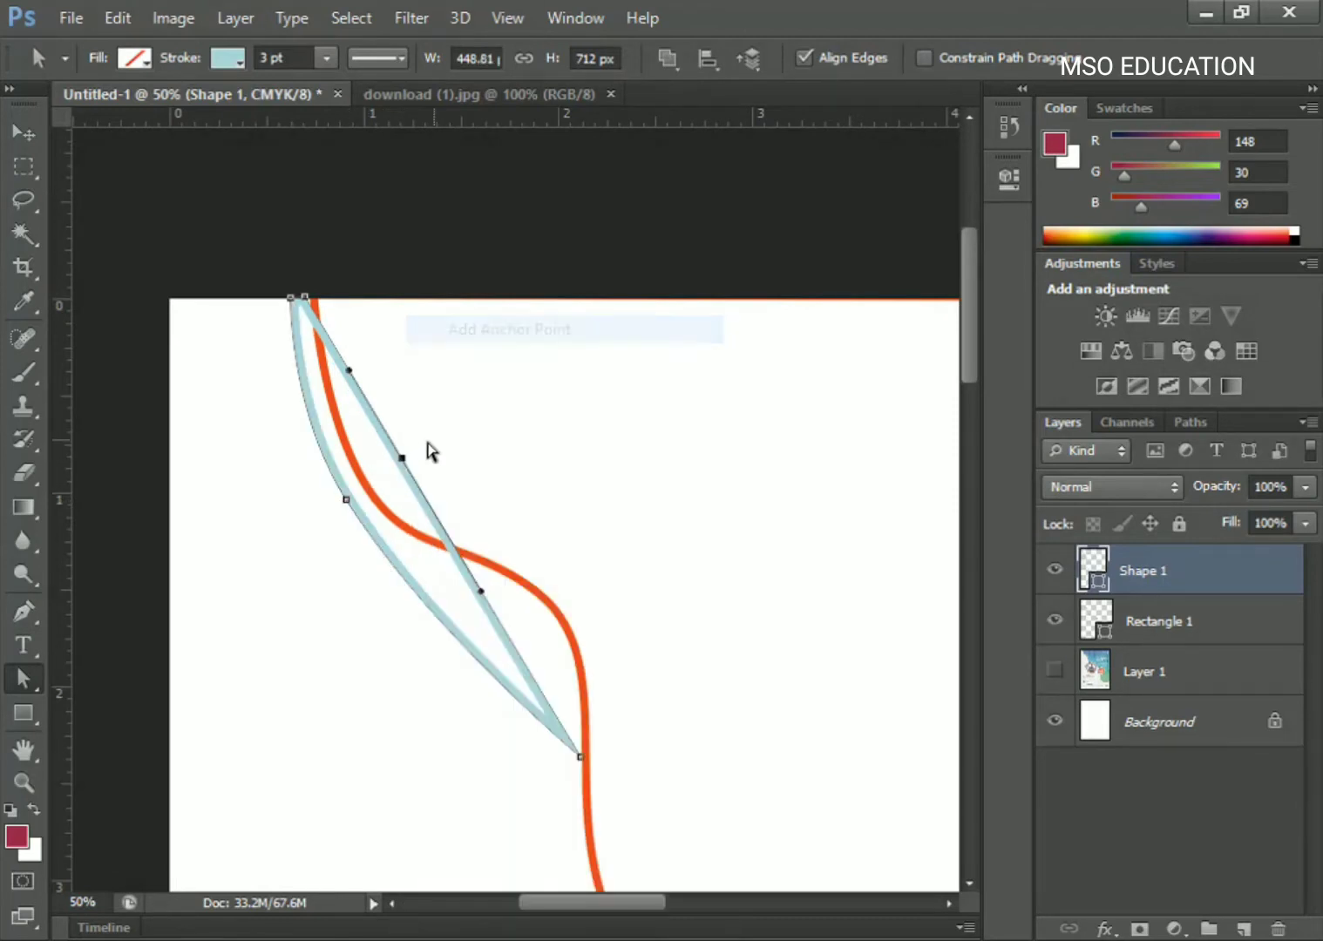
left_click_drag(398, 462, 354, 480)
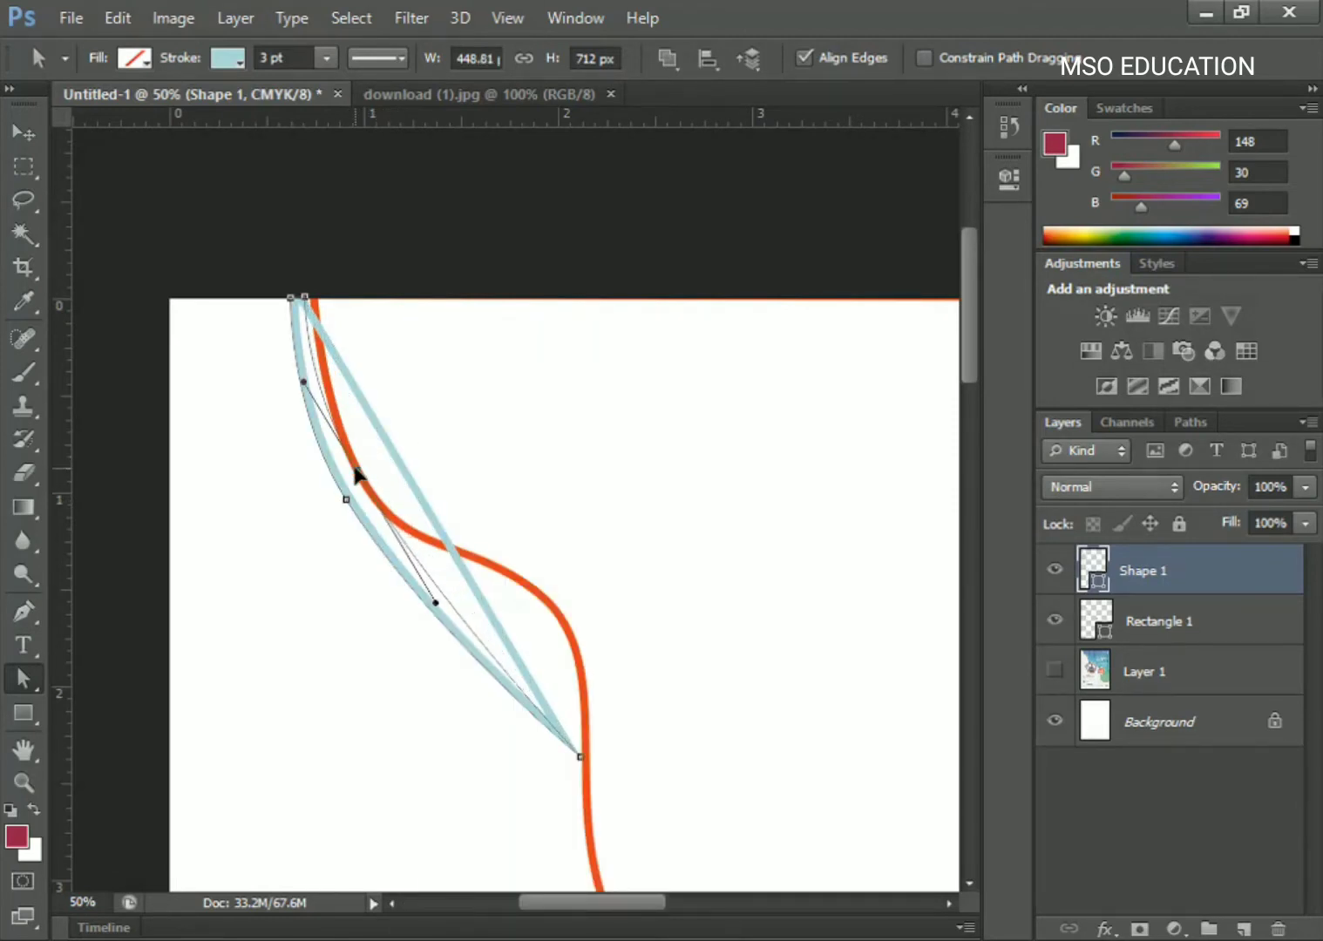
left_click_drag(440, 601, 540, 620)
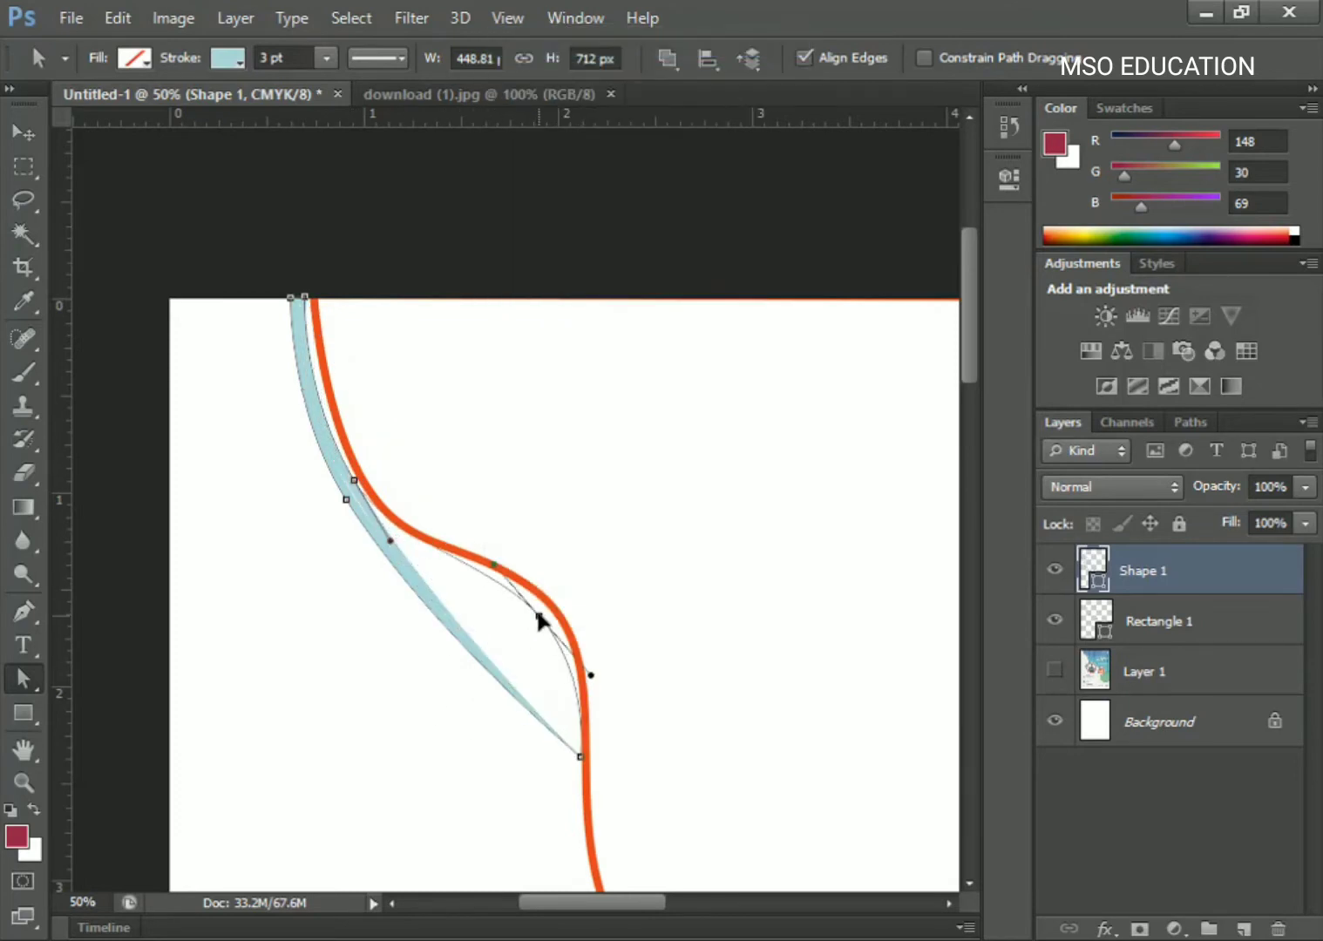
left_click(363, 499)
left_click_drag(475, 667, 515, 645)
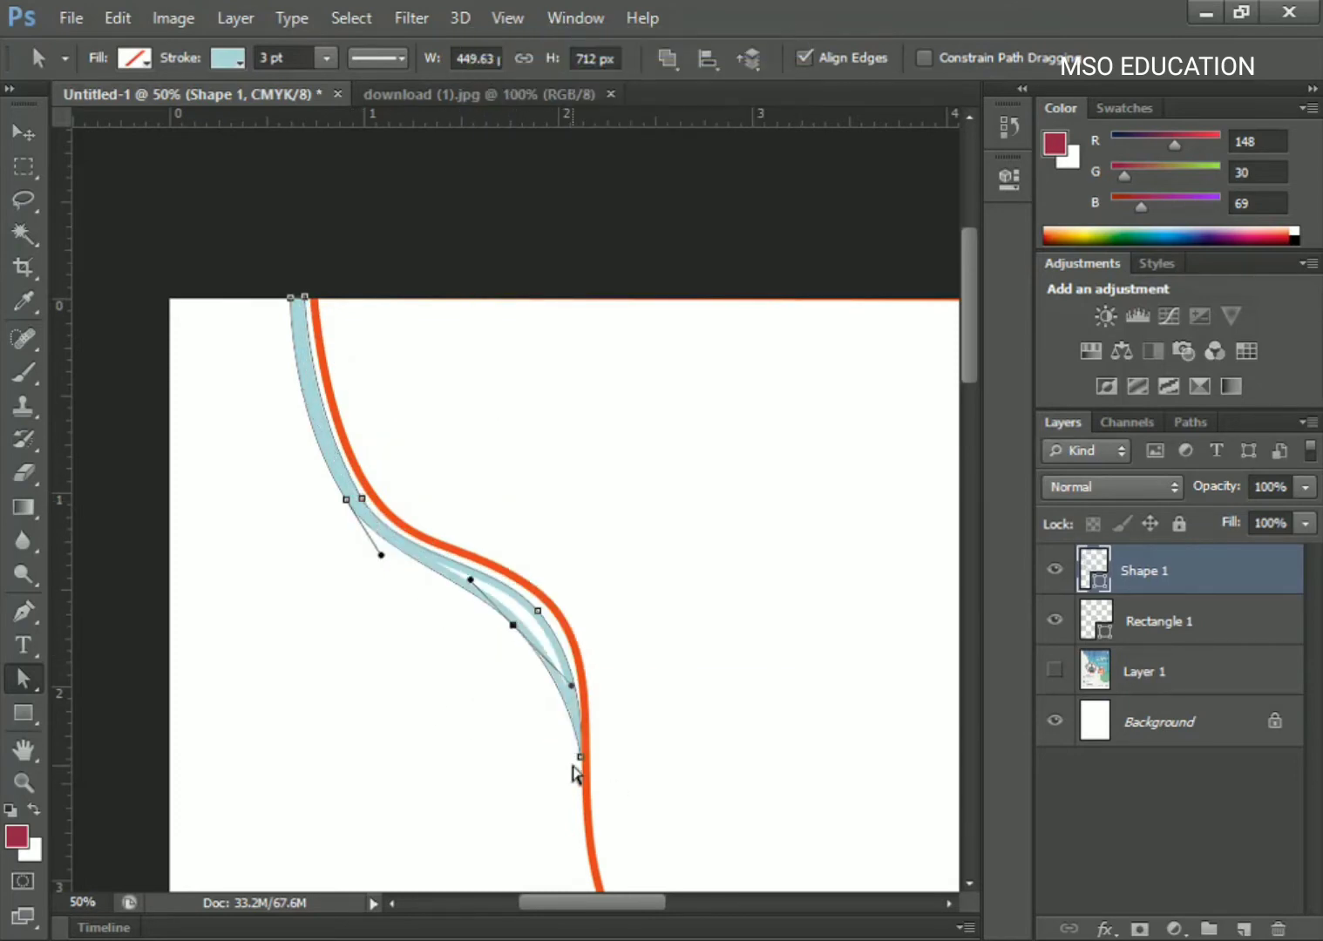
left_click_drag(576, 774, 573, 759)
Remove the band's cyan outline and fill it with orange.
left_click(228, 57)
left_click(63, 108)
left_click(62, 183)
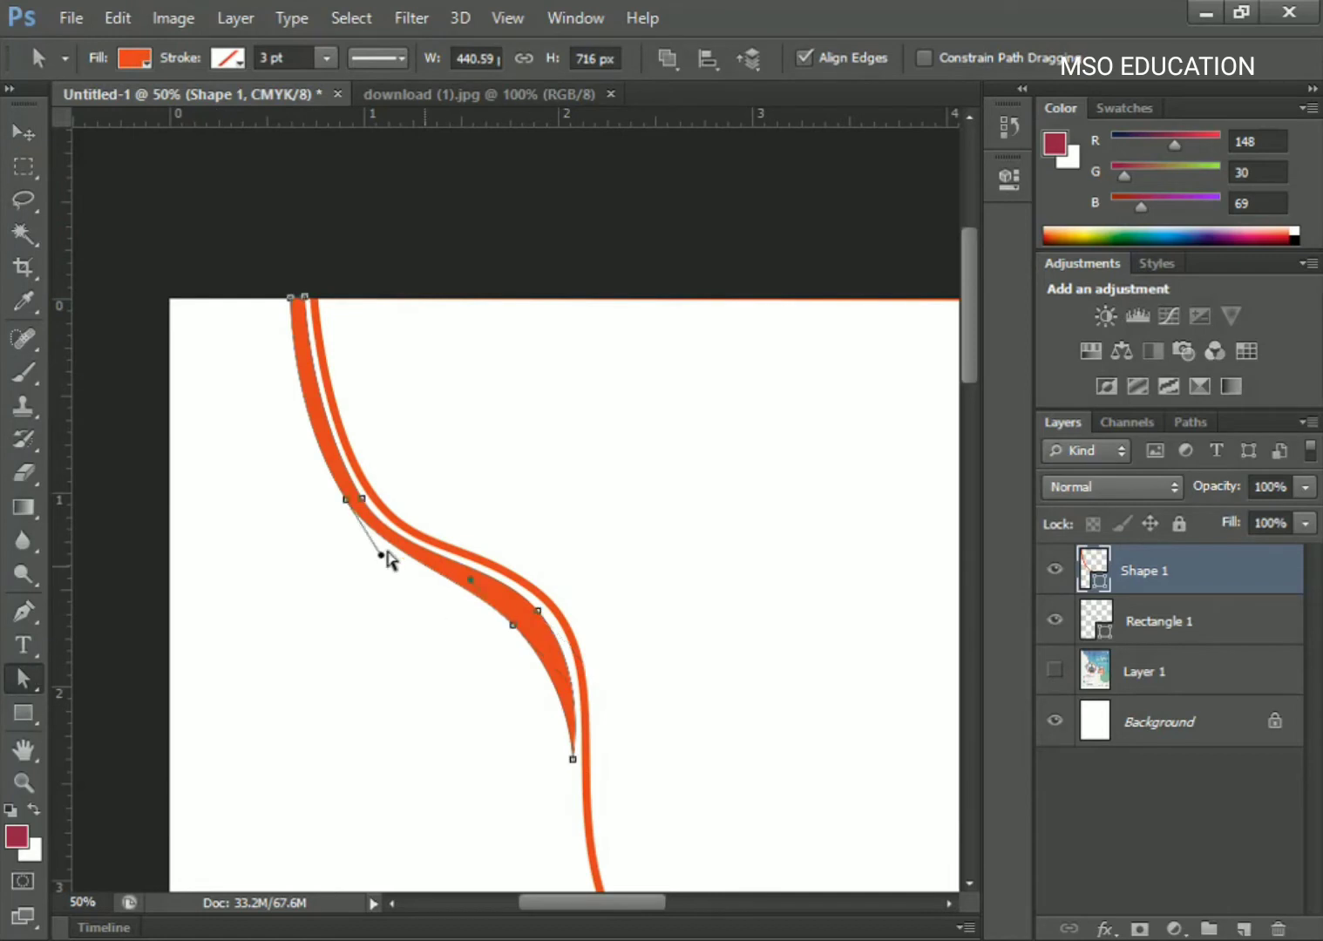
left_click_drag(385, 556, 388, 580)
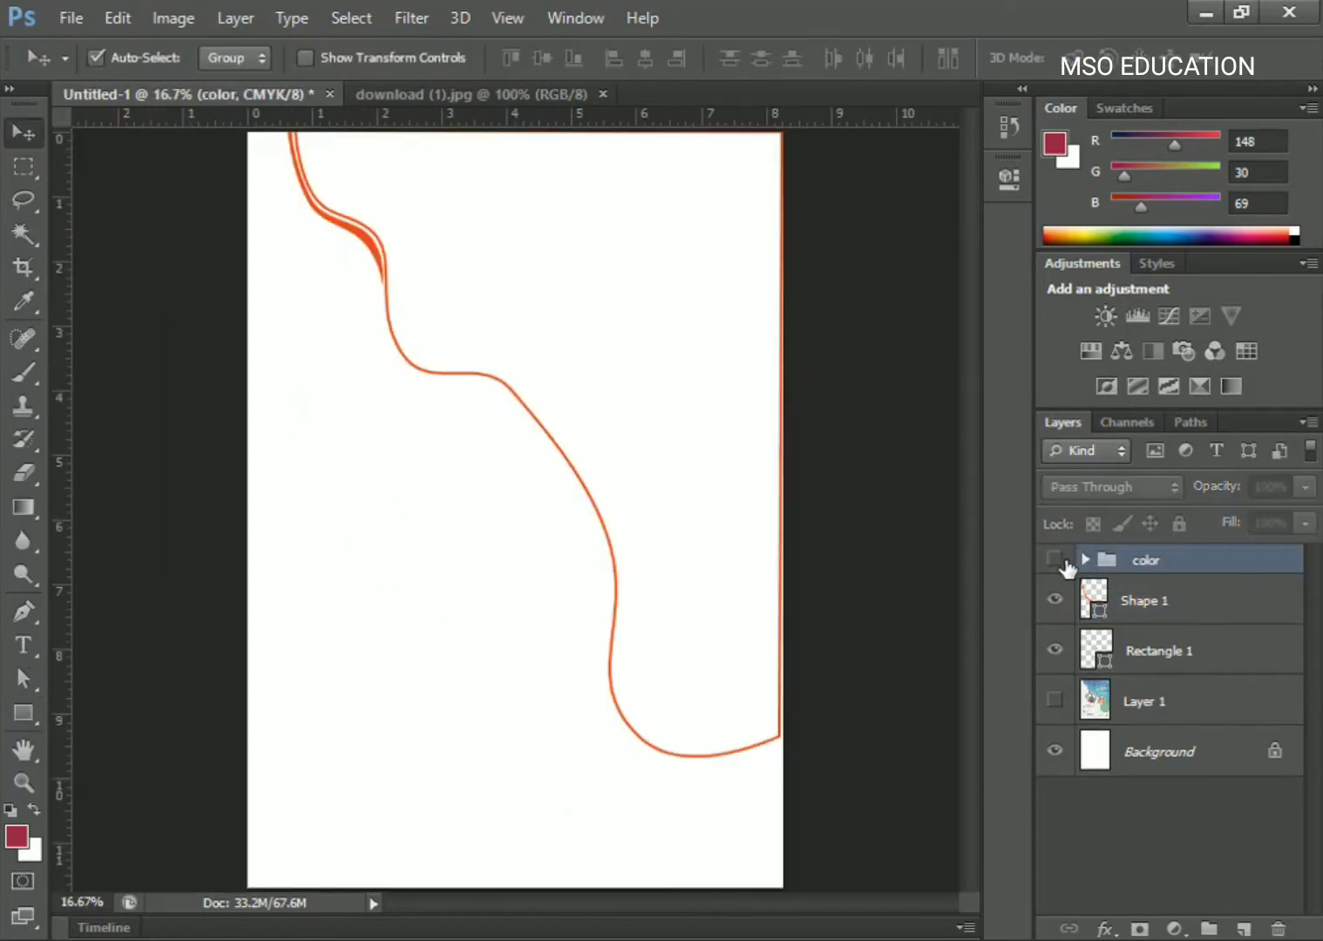
Move the color swatch group lower on the page and bring up the wavy shape's fill options.
left_click(1056, 560)
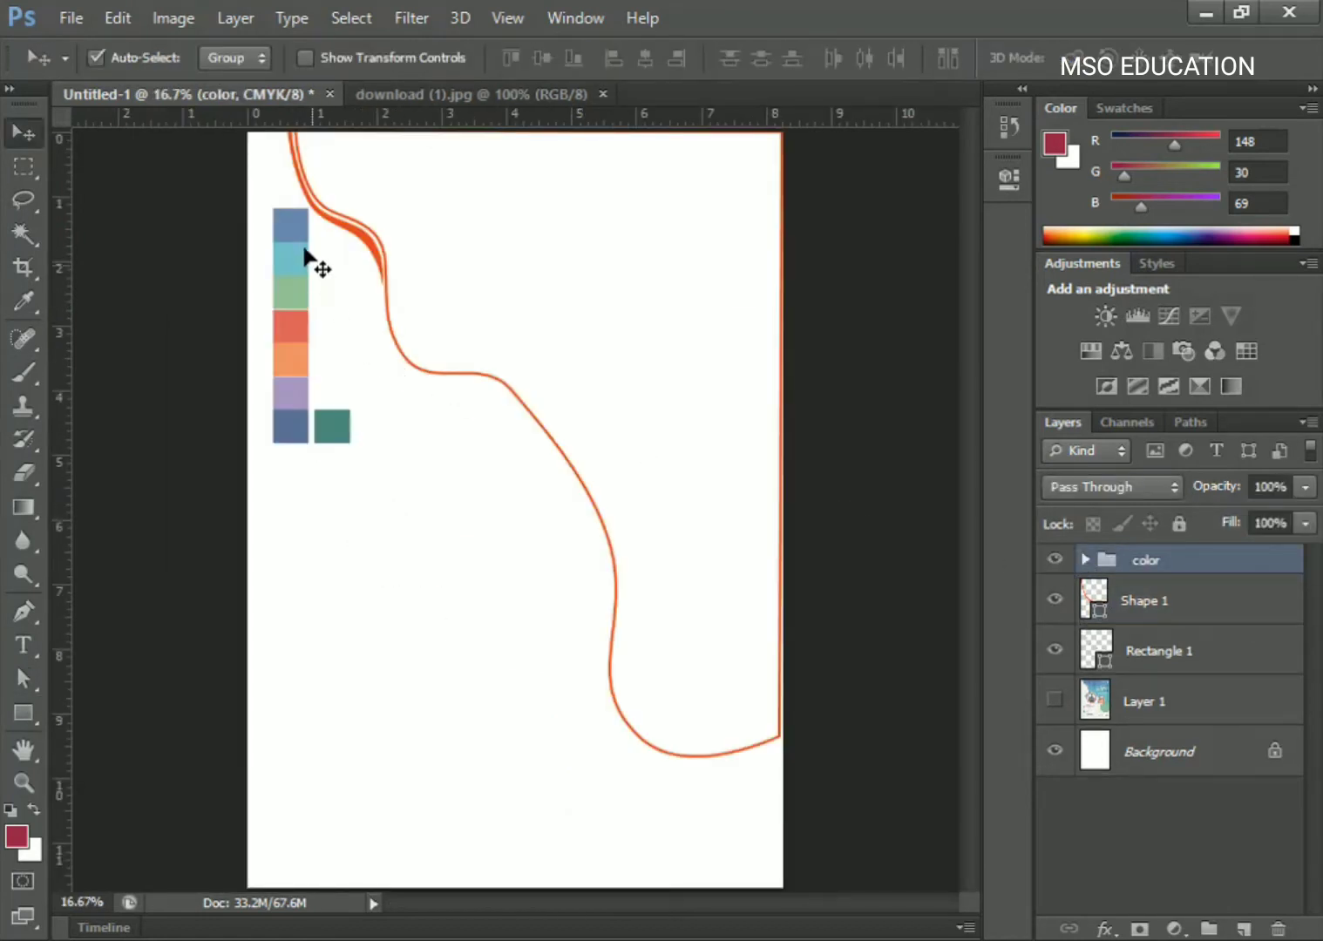
left_click_drag(303, 266, 317, 450)
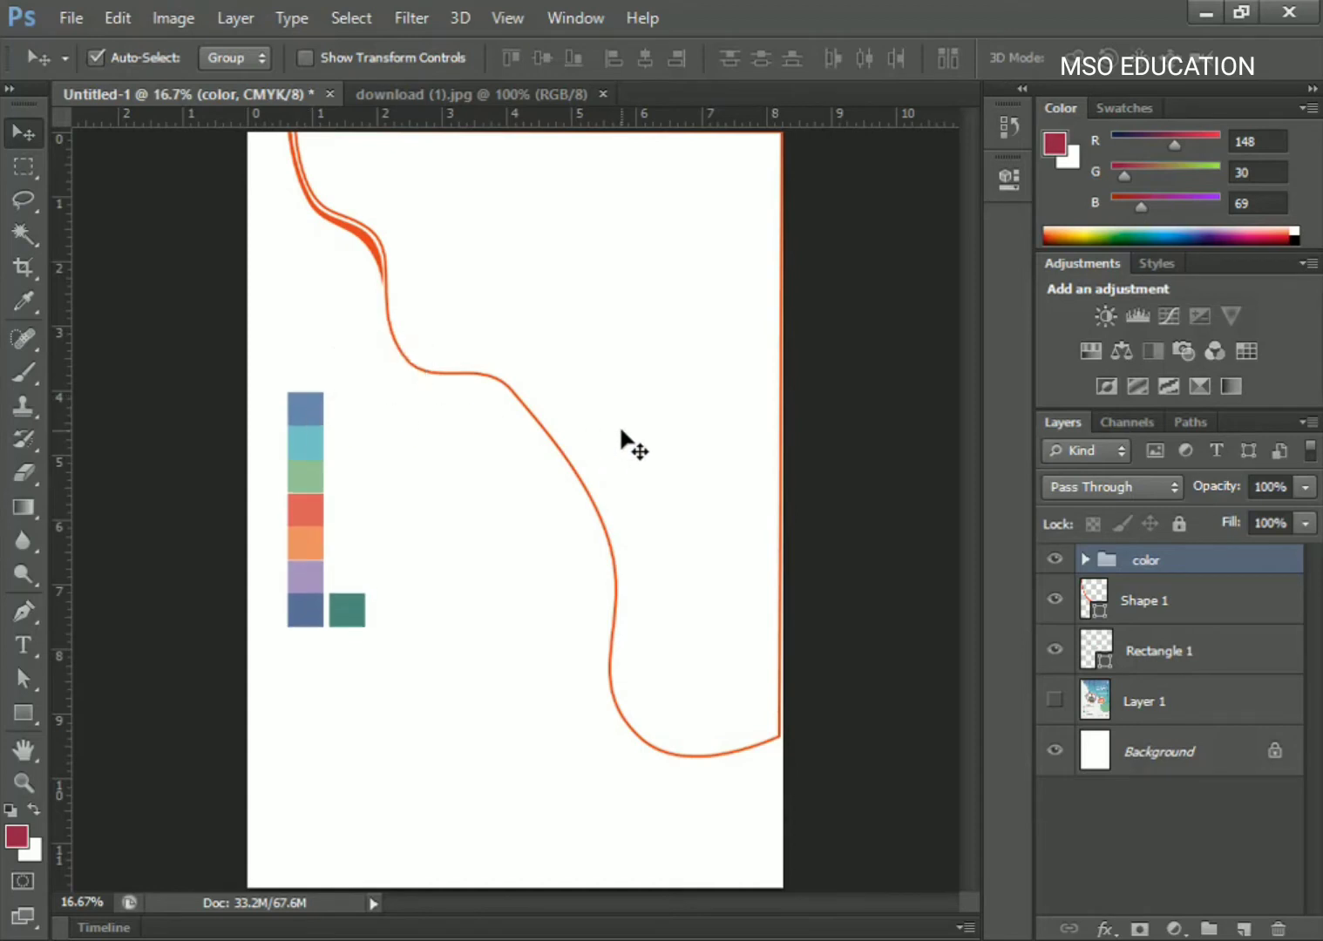
left_click(1159, 651)
left_click(27, 713)
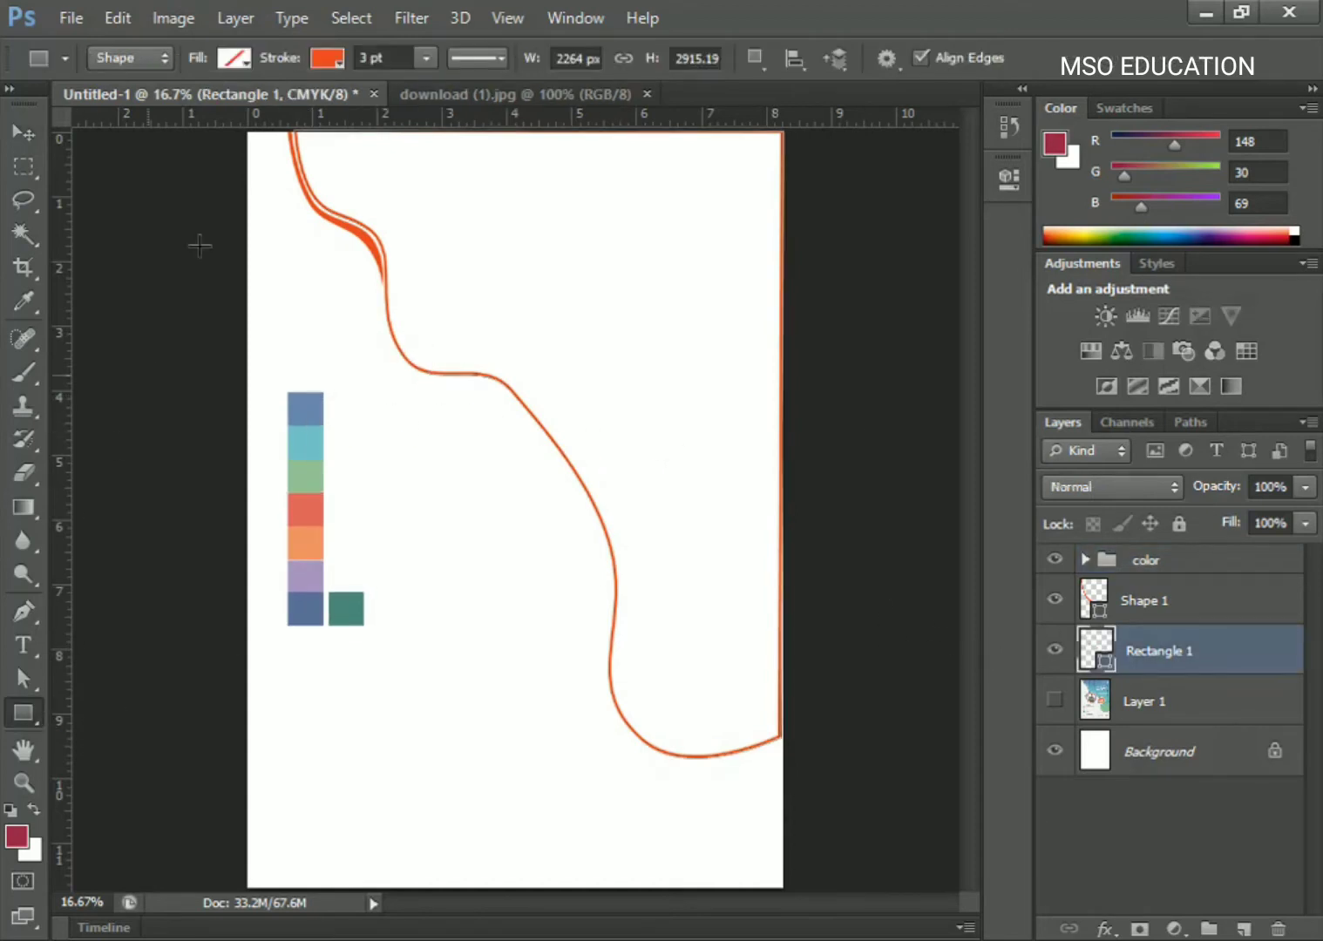
left_click(234, 58)
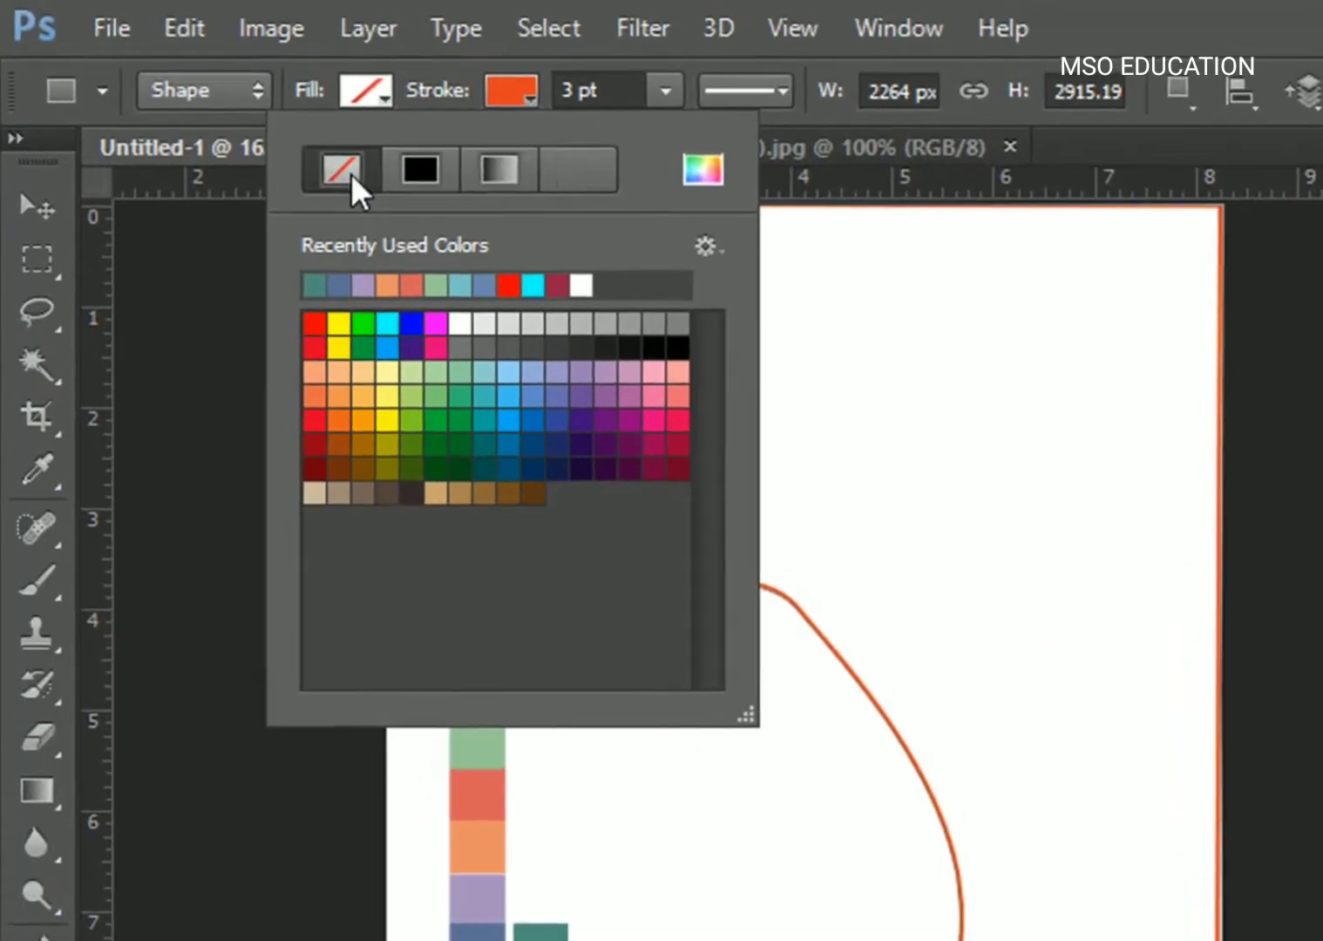
Remove the wavy shape's orange stroke and fill it with a black-to-white linear gradient at 90°.
left_click(350, 174)
left_click(371, 91)
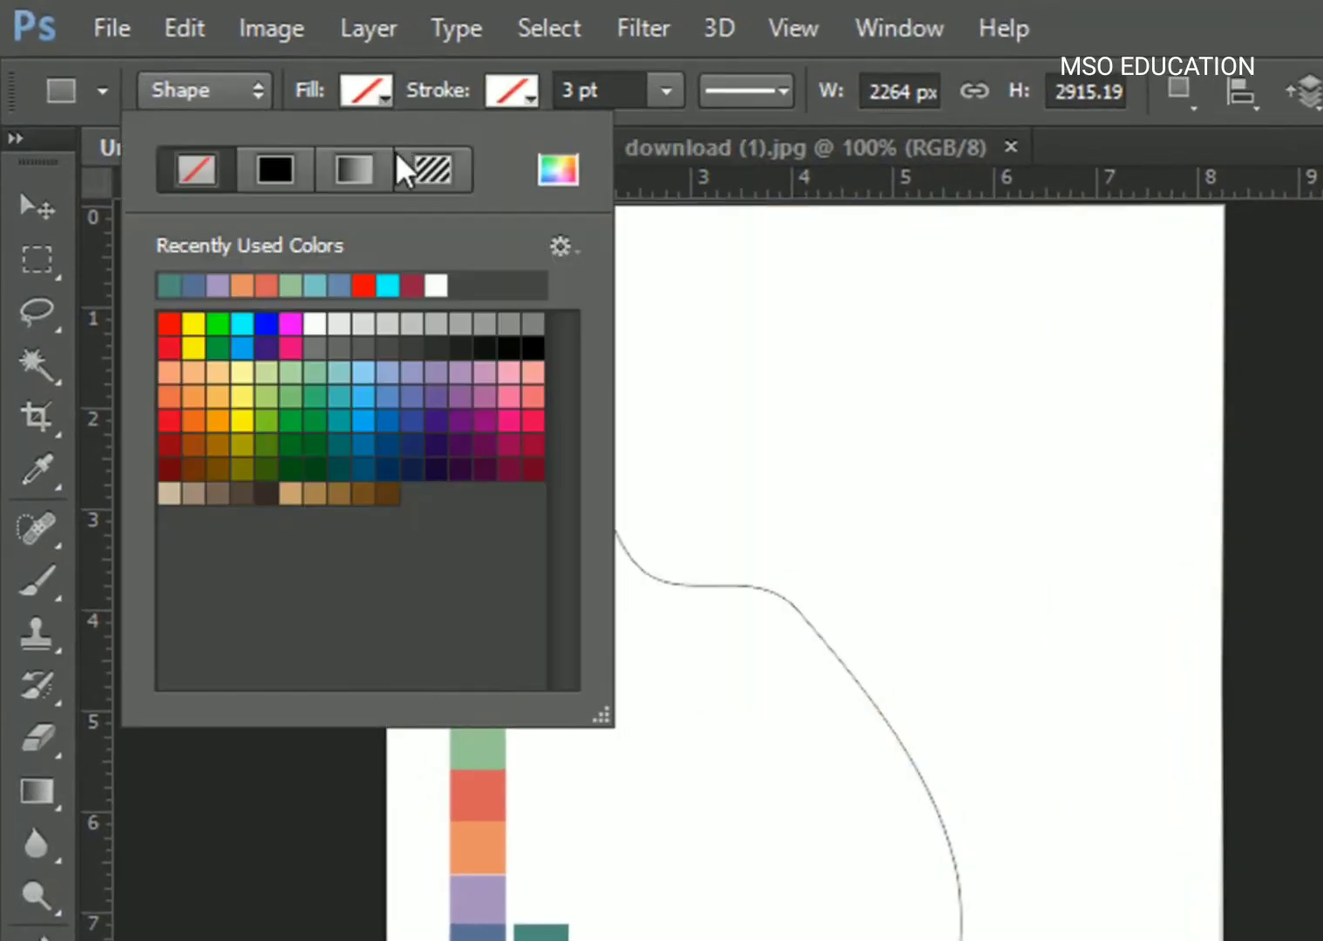
left_click(363, 169)
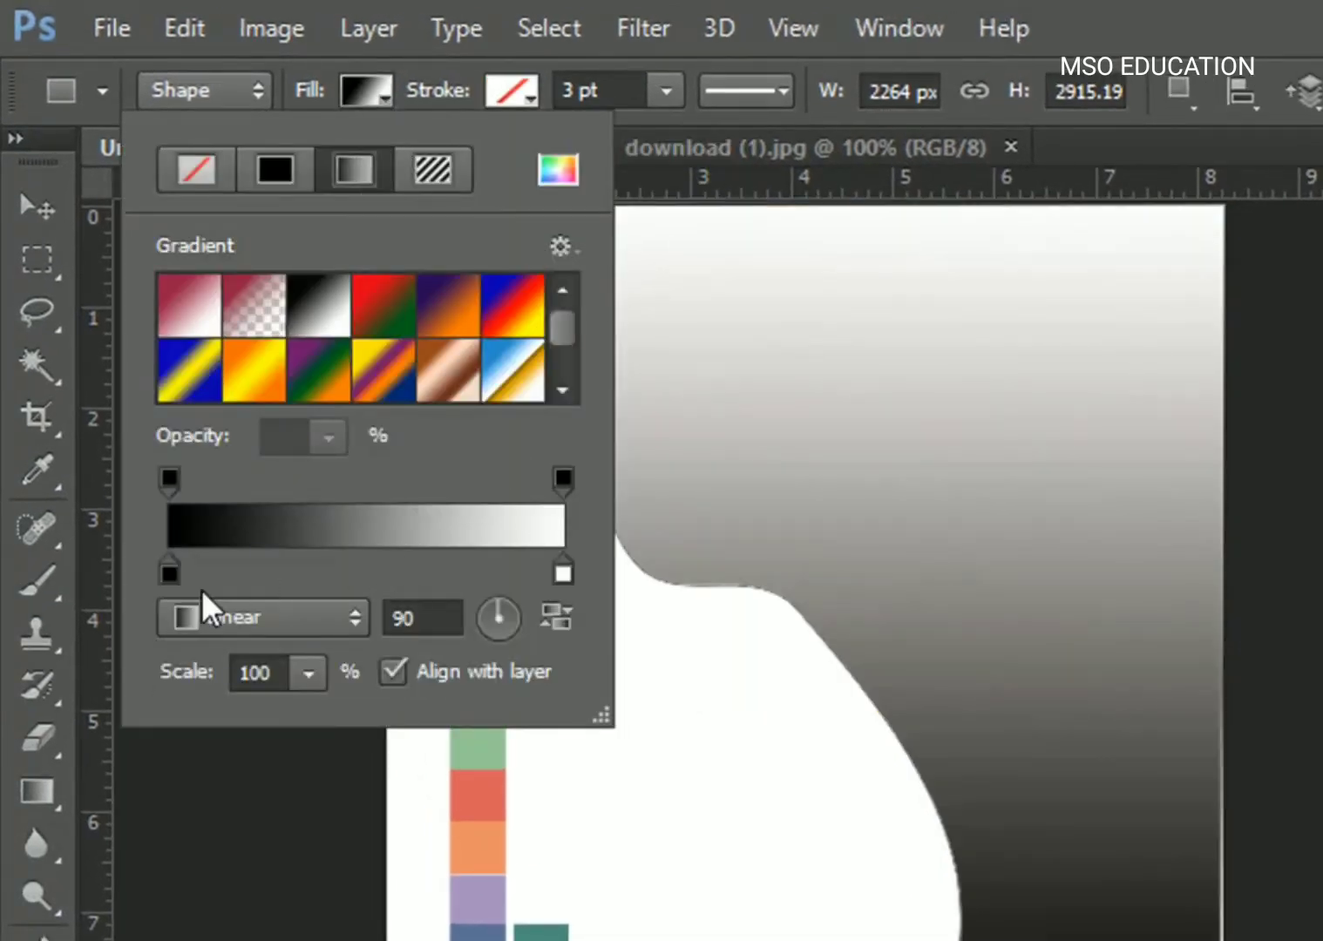
left_click(170, 573)
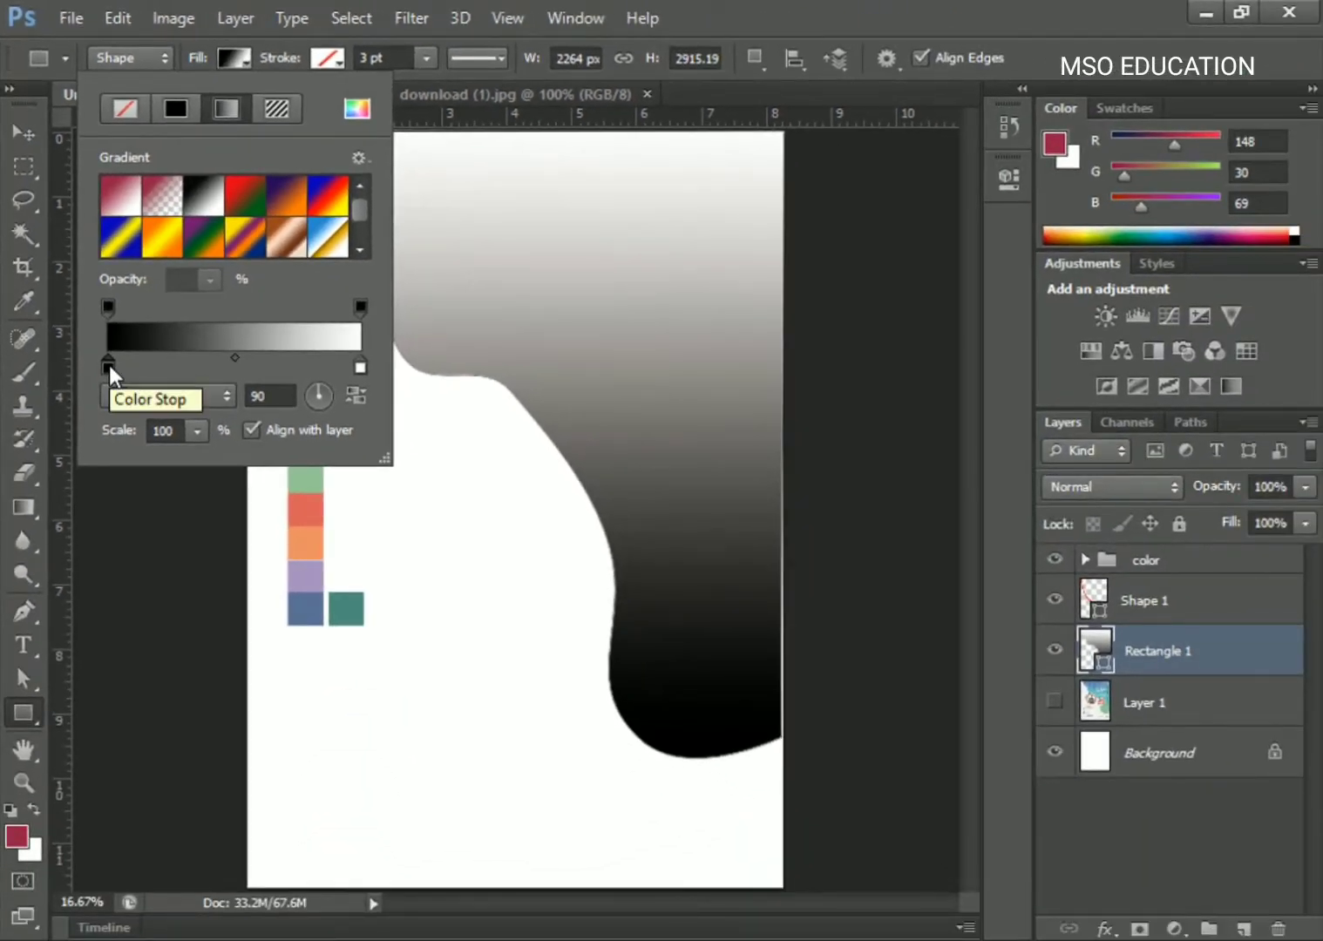
left_click(112, 395)
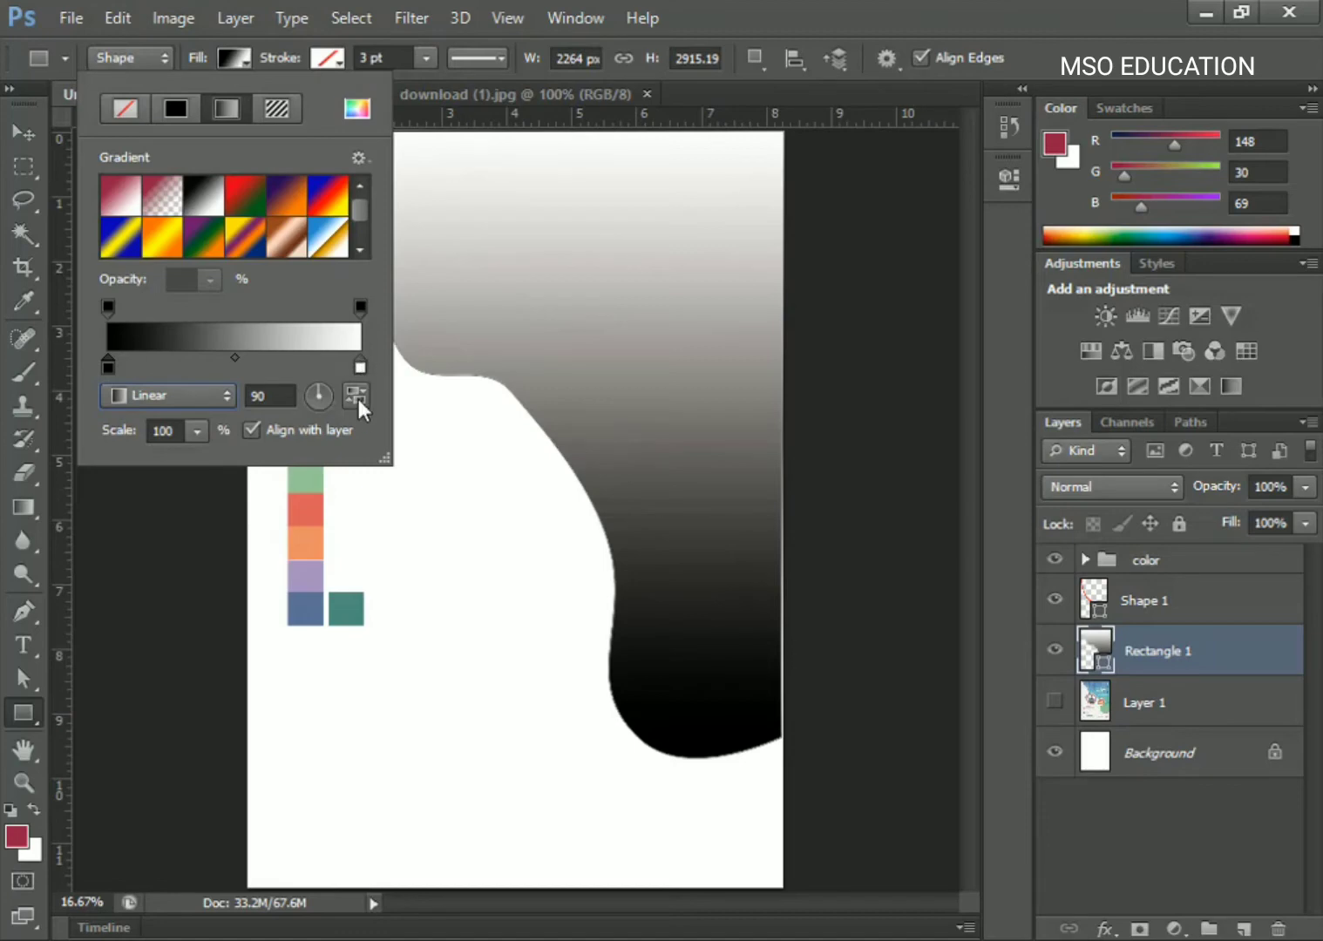
Set the gradient's left stop to green in the Gradient Editor.
left_click(174, 338)
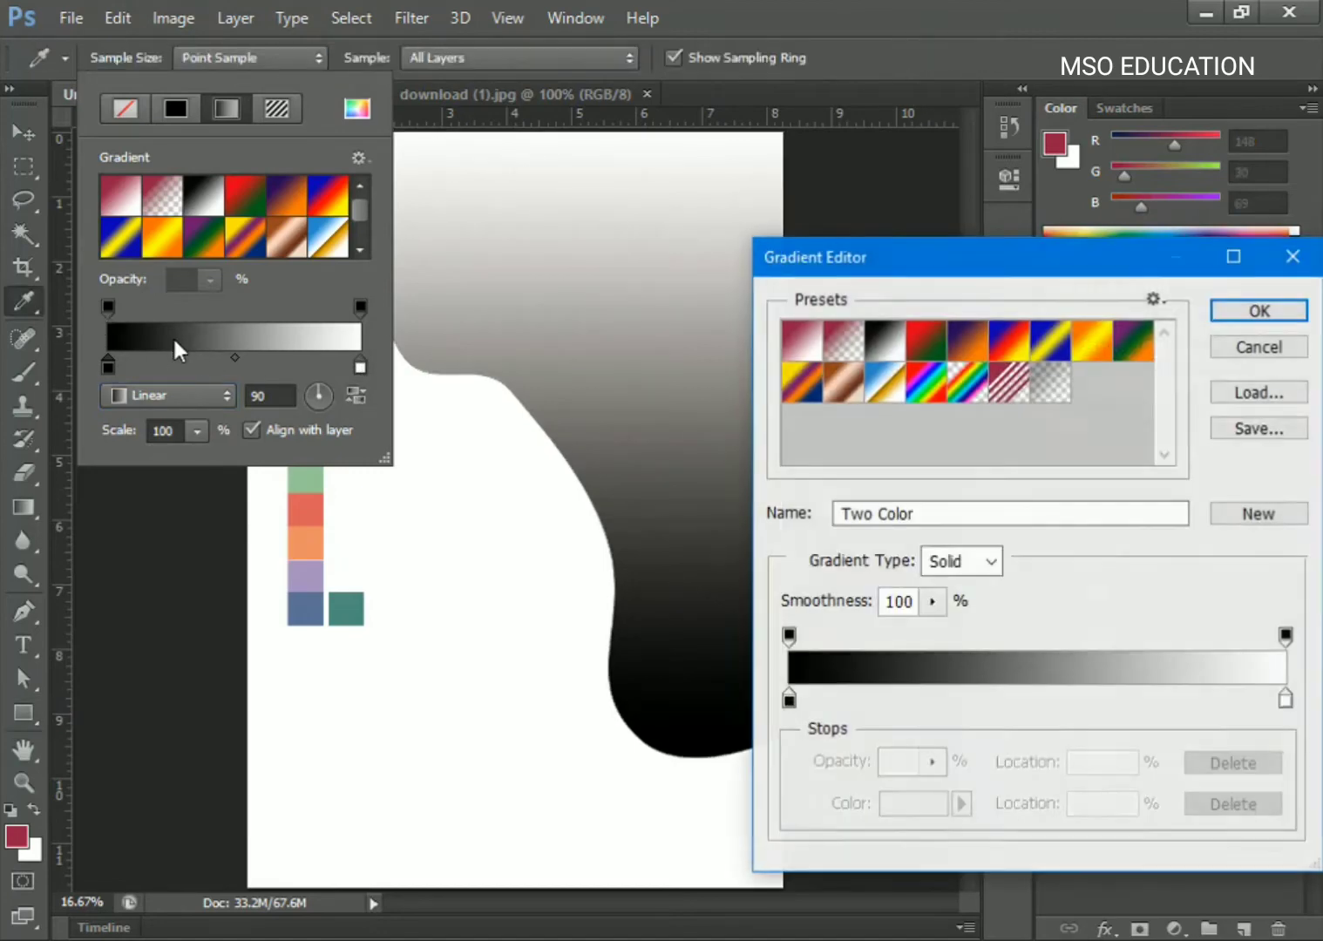
left_click_drag(837, 261, 855, 41)
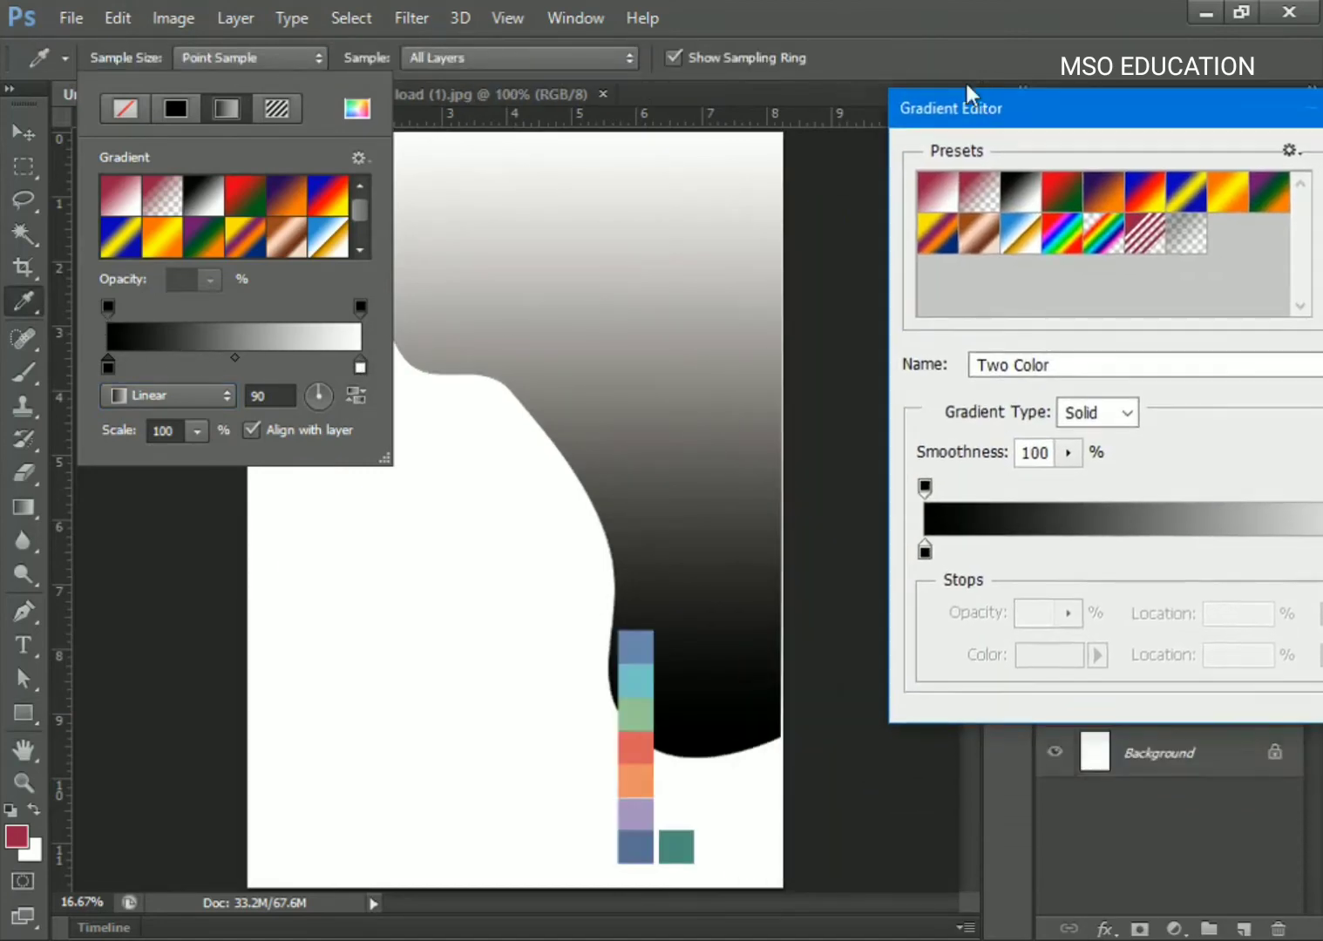
left_click(808, 479)
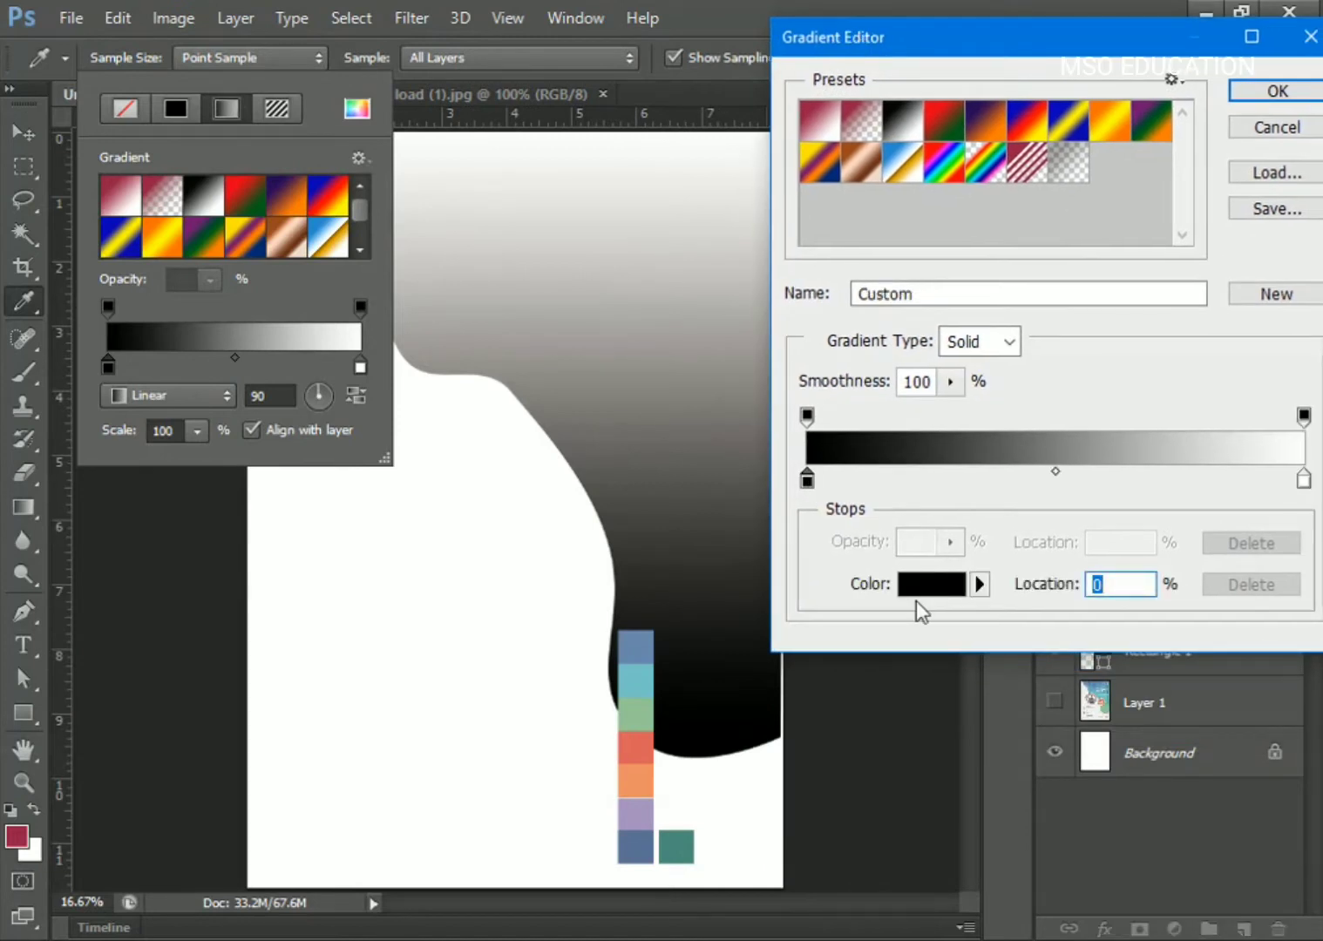
left_click(931, 584)
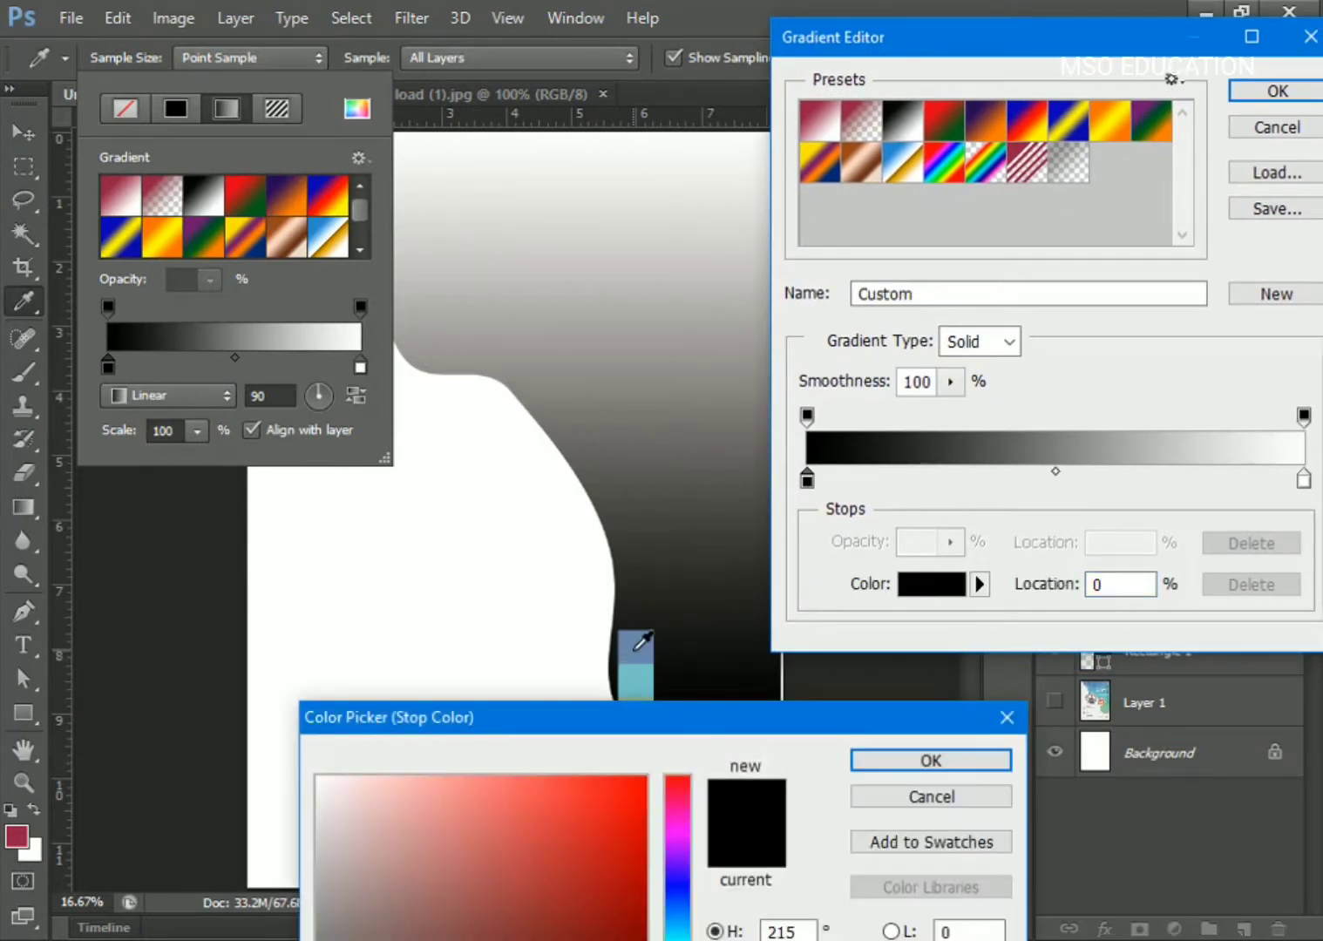
left_click(635, 650)
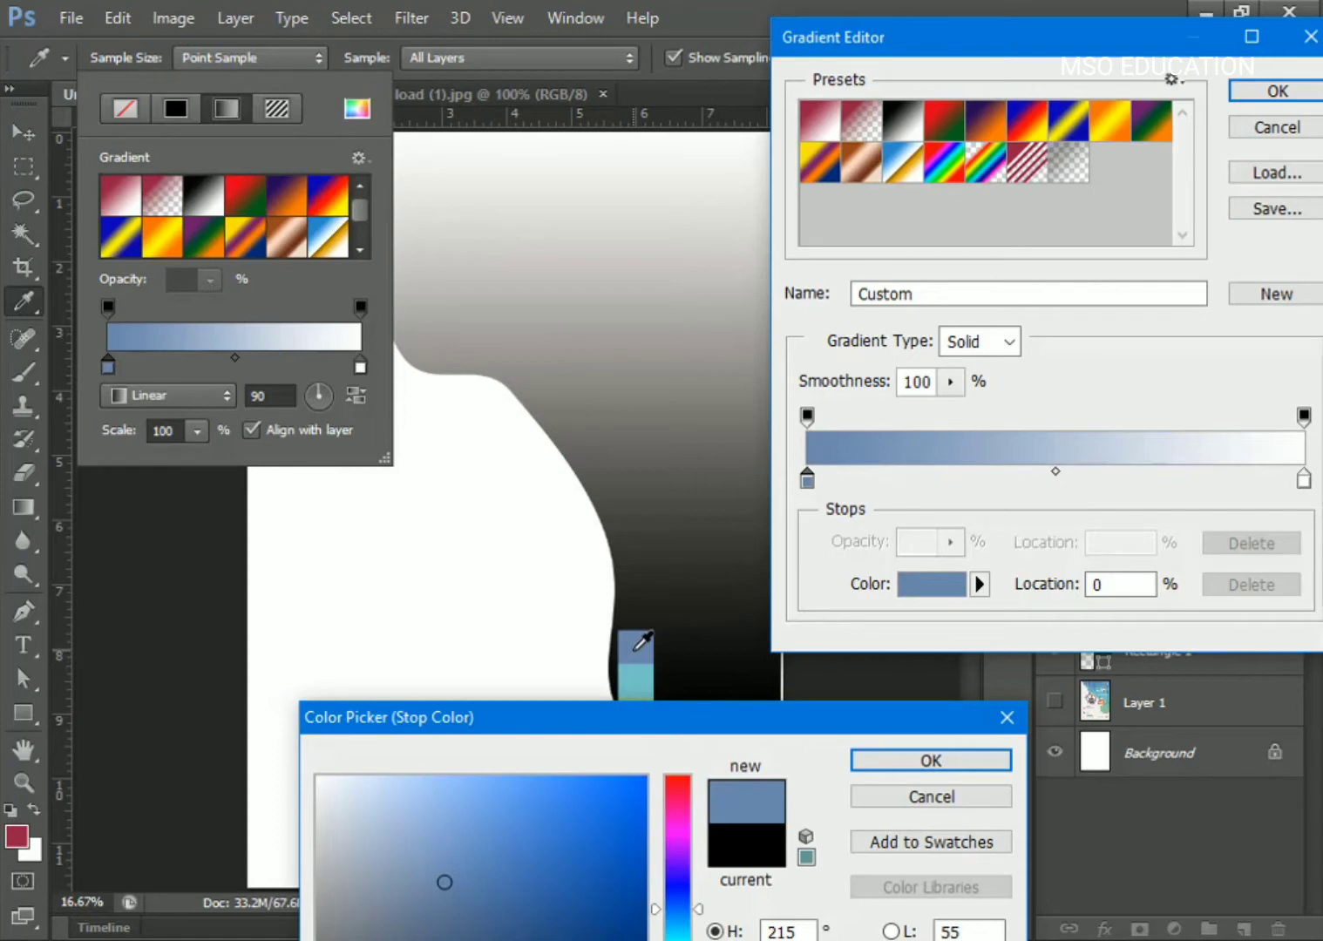
left_click_drag(629, 719, 1094, 553)
left_click(645, 717)
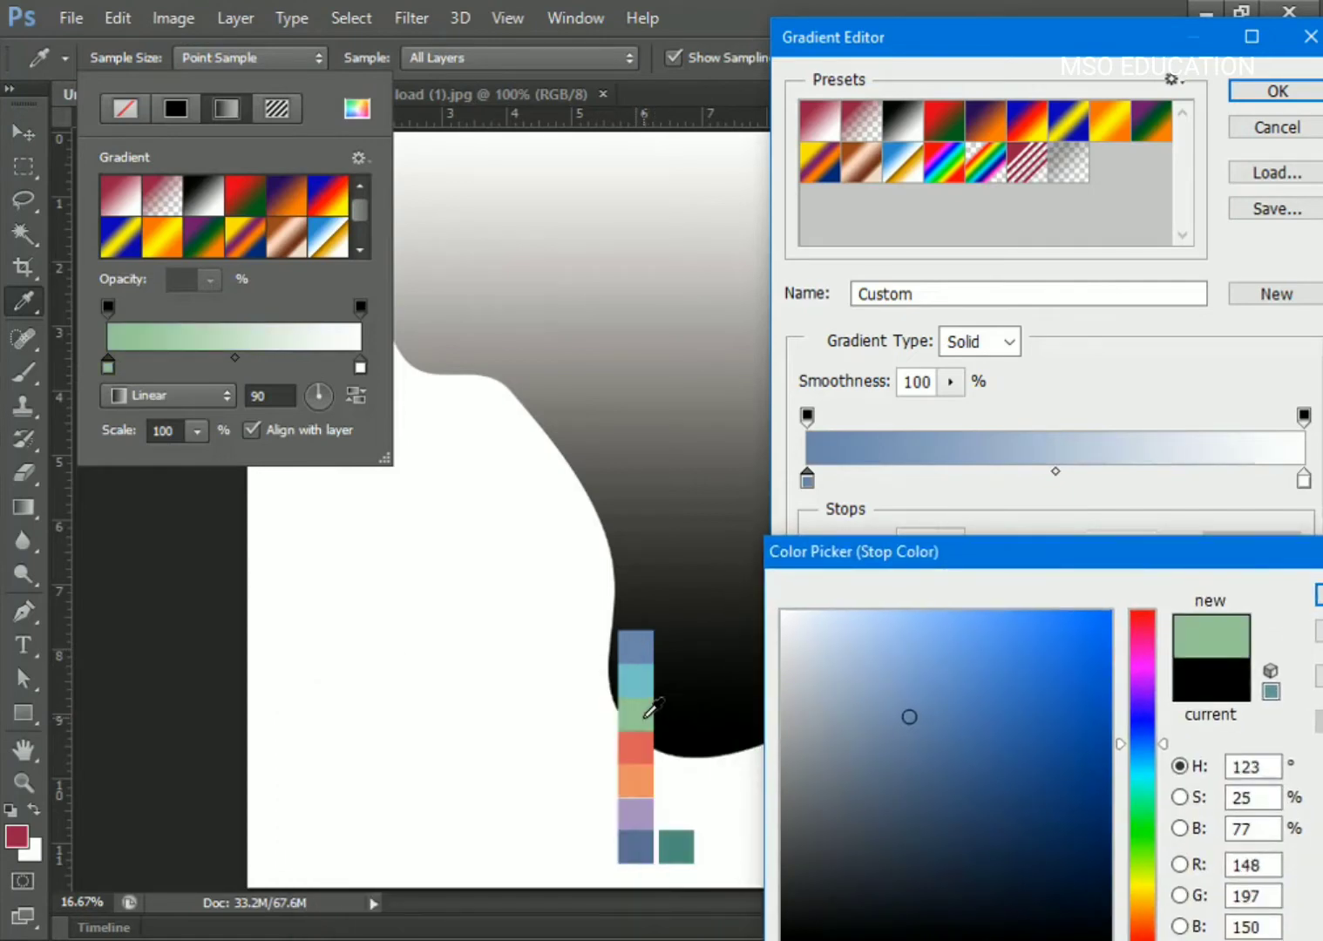
left_click_drag(902, 552, 663, 613)
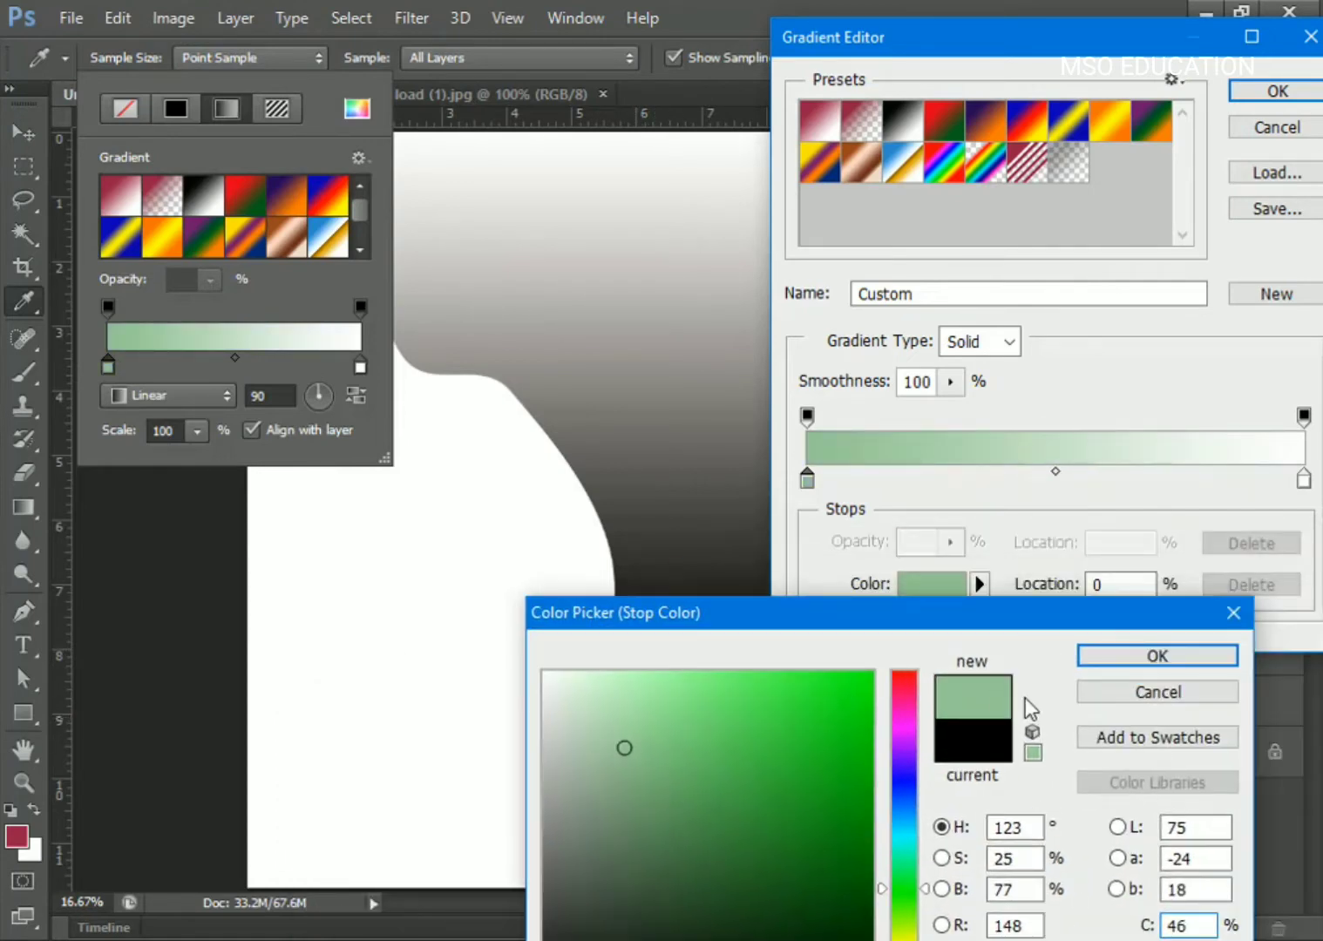
left_click(1103, 656)
Add a teal colour stop in the middle of the gradient.
left_click(1045, 480)
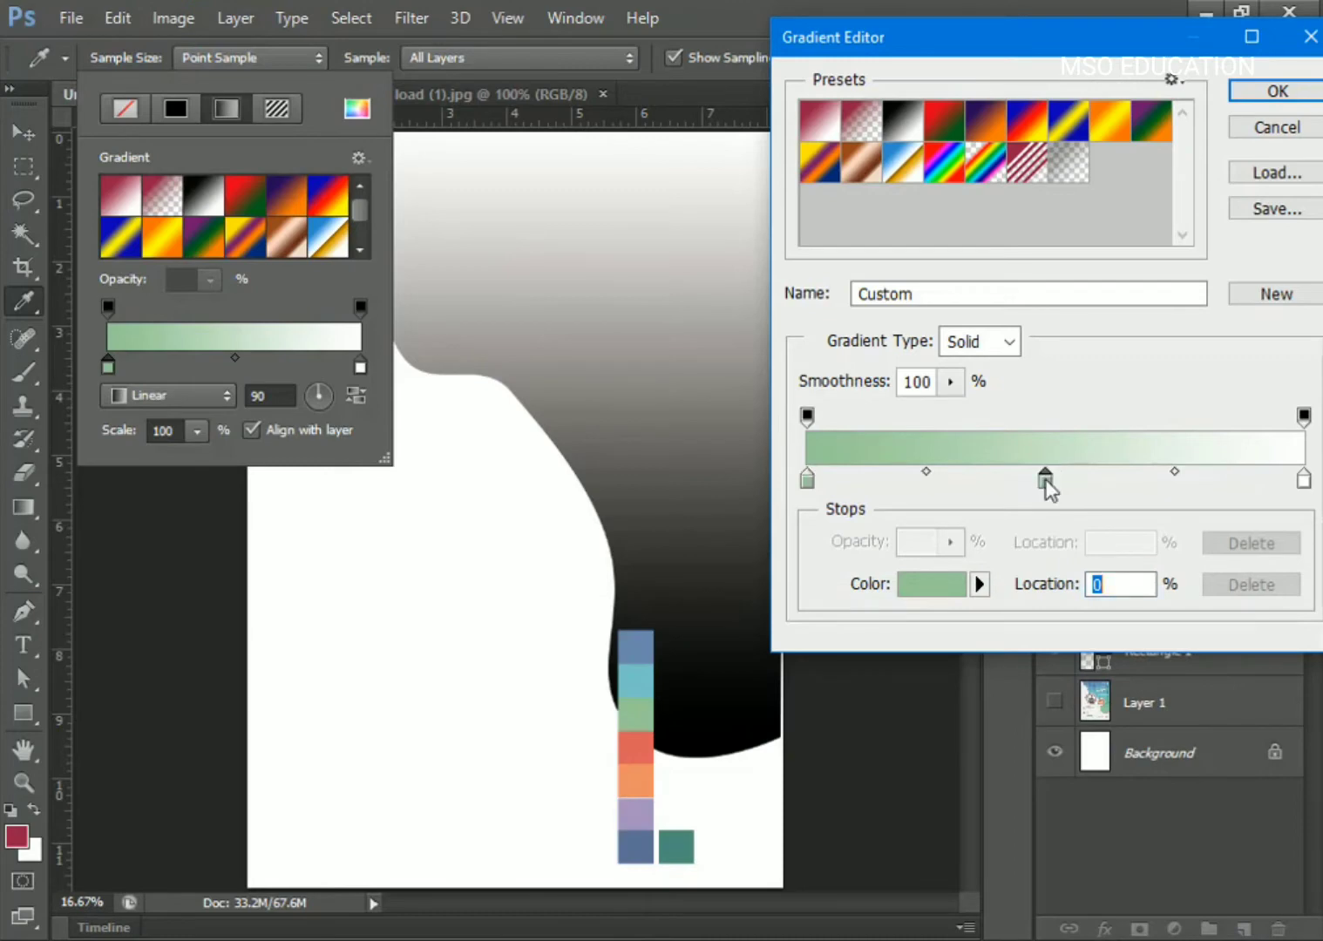
double_click(1045, 479)
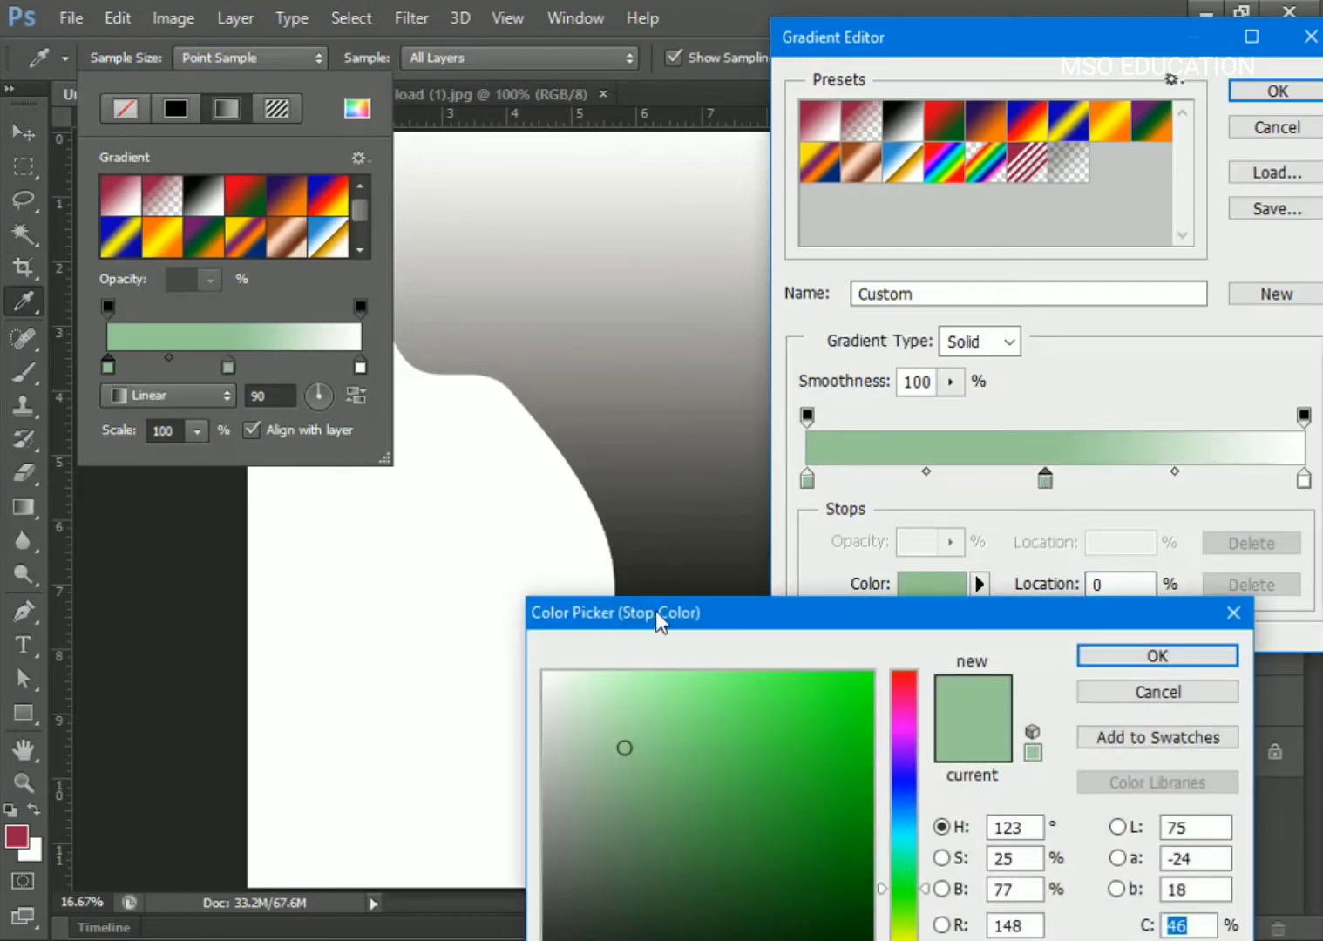
left_click_drag(655, 614, 826, 640)
left_click(645, 680)
left_click_drag(939, 646, 602, 709)
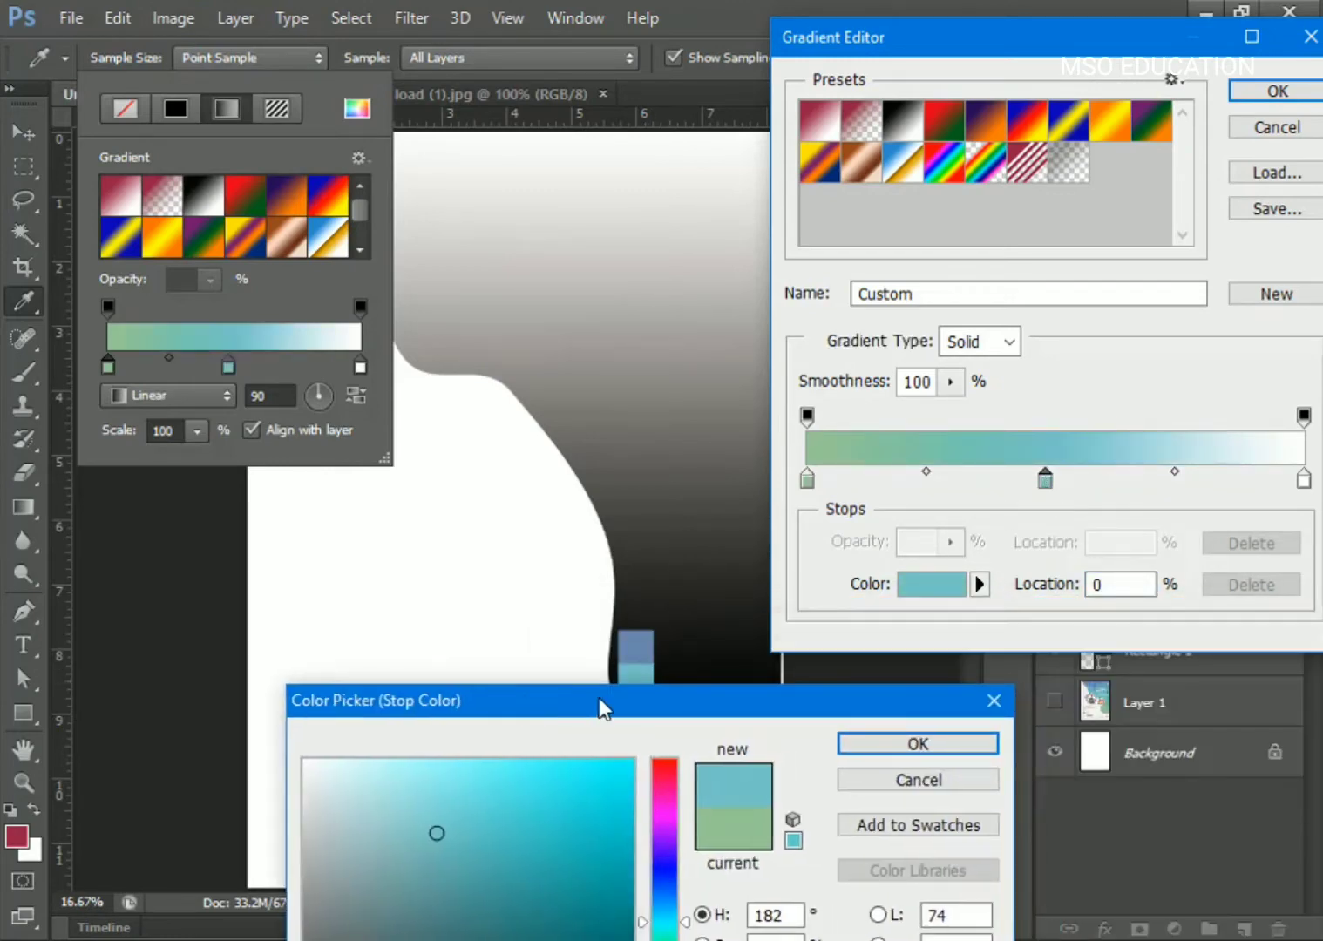
left_click(880, 754)
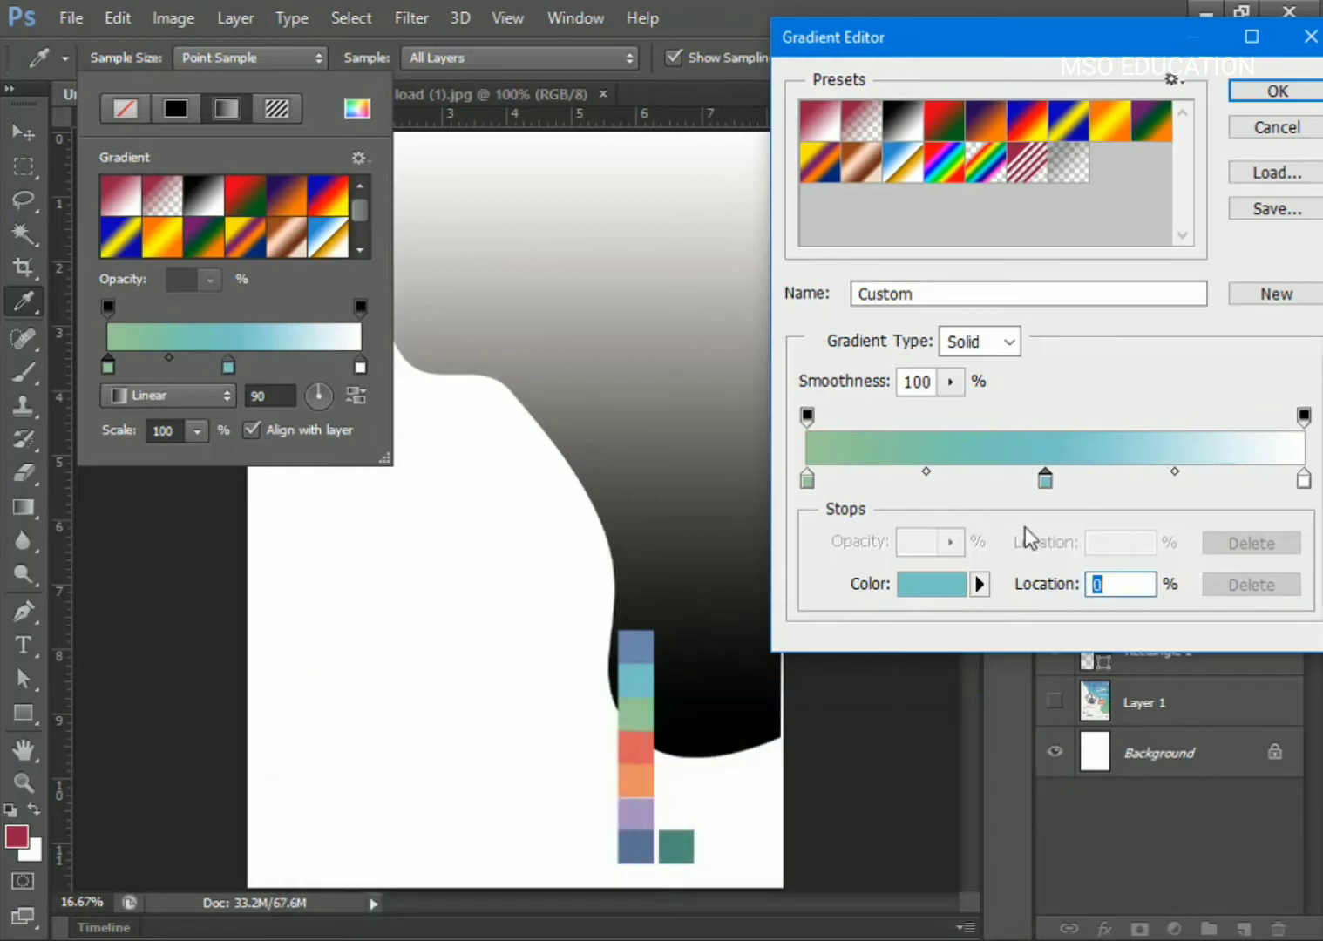
Set the right stop to blue and accept the green-teal-blue gradient.
double_click(1303, 479)
left_click(637, 647)
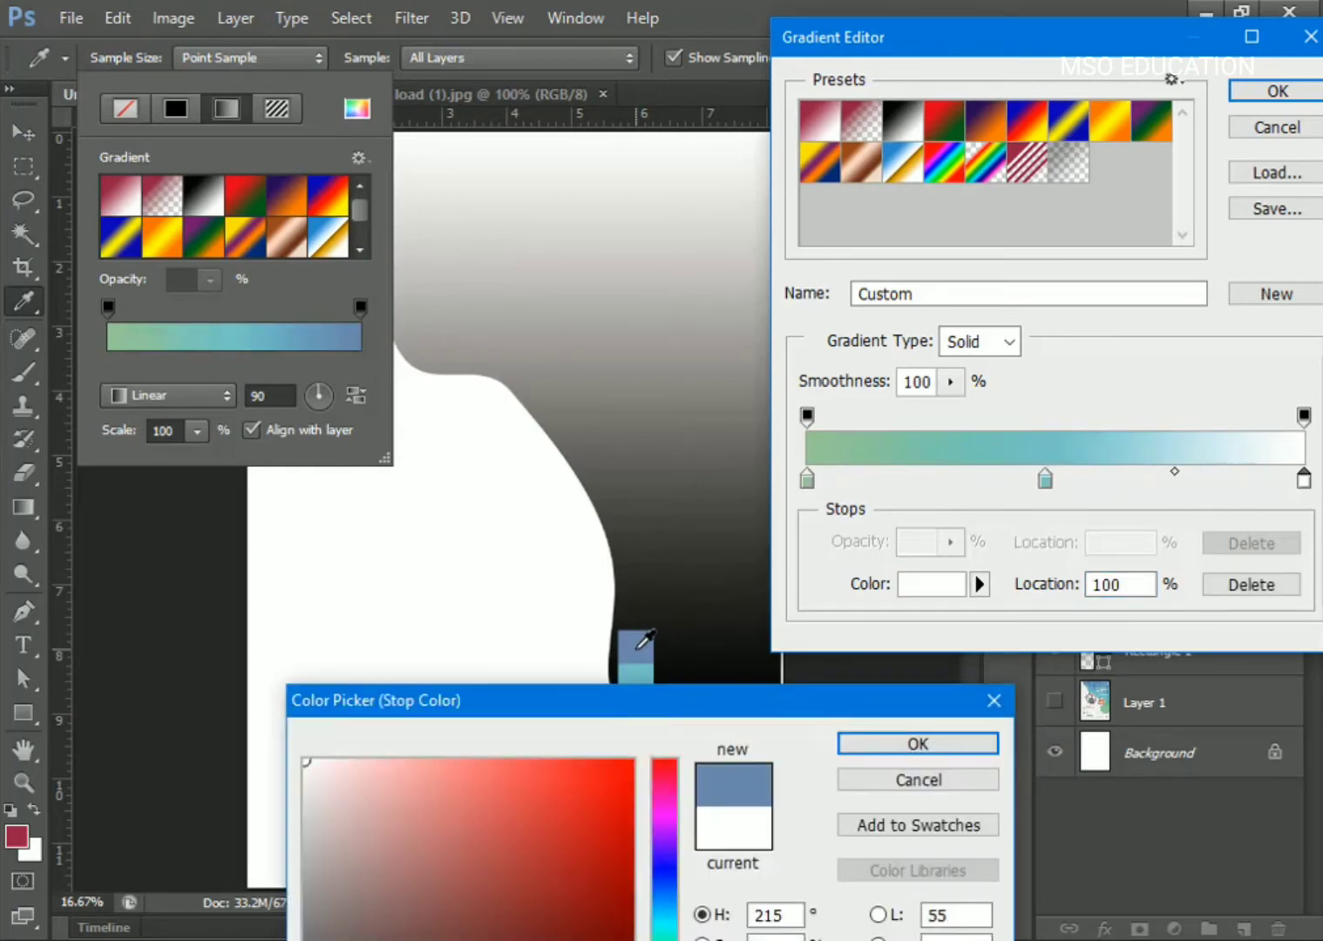
left_click(859, 747)
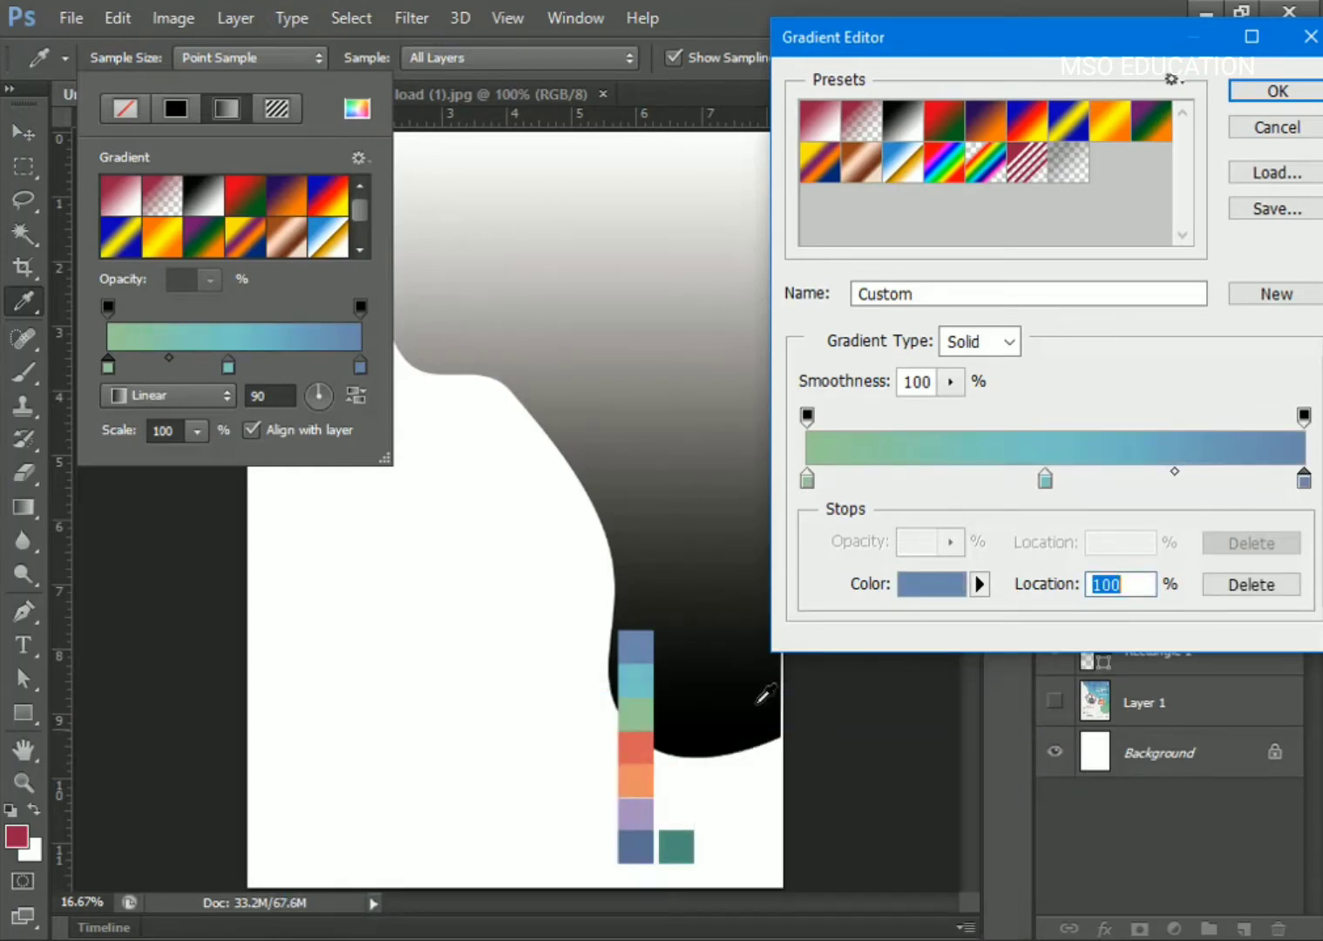
left_click(1279, 92)
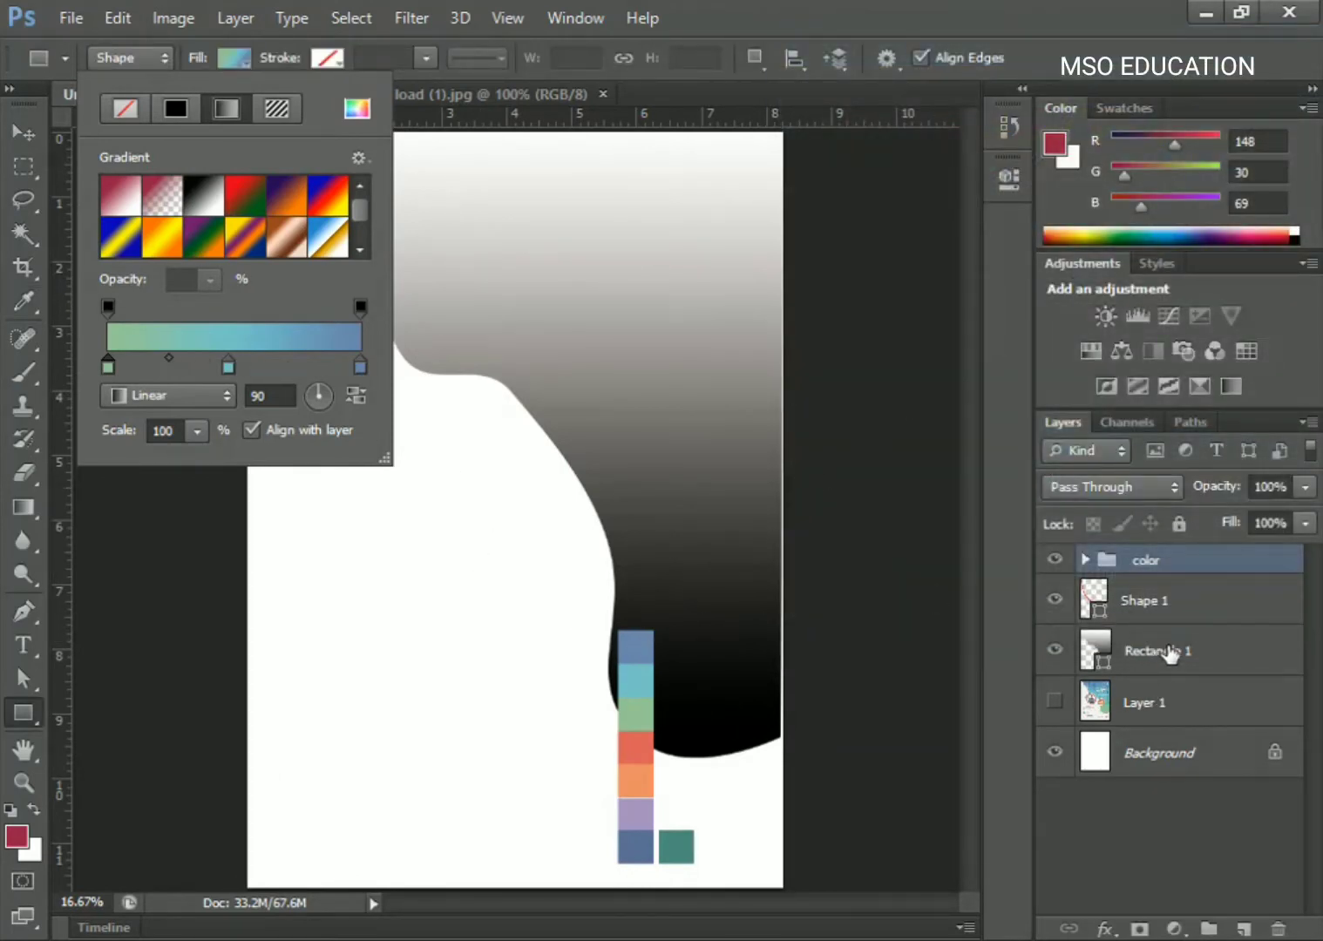
Reselect Rectangle 1 and set its fill gradient's left stop to green.
left_click(1172, 652)
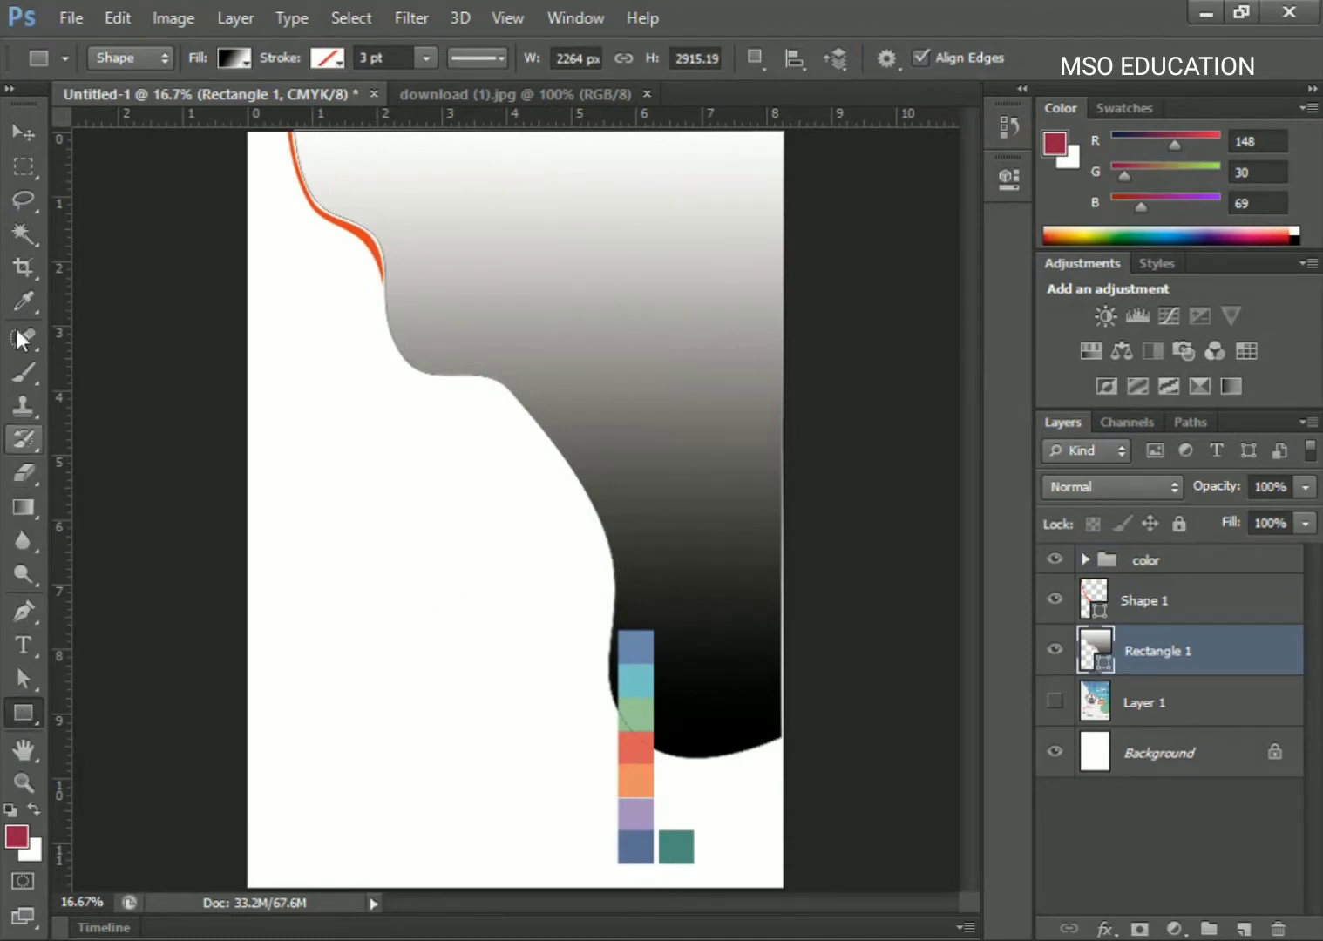
left_click(23, 129)
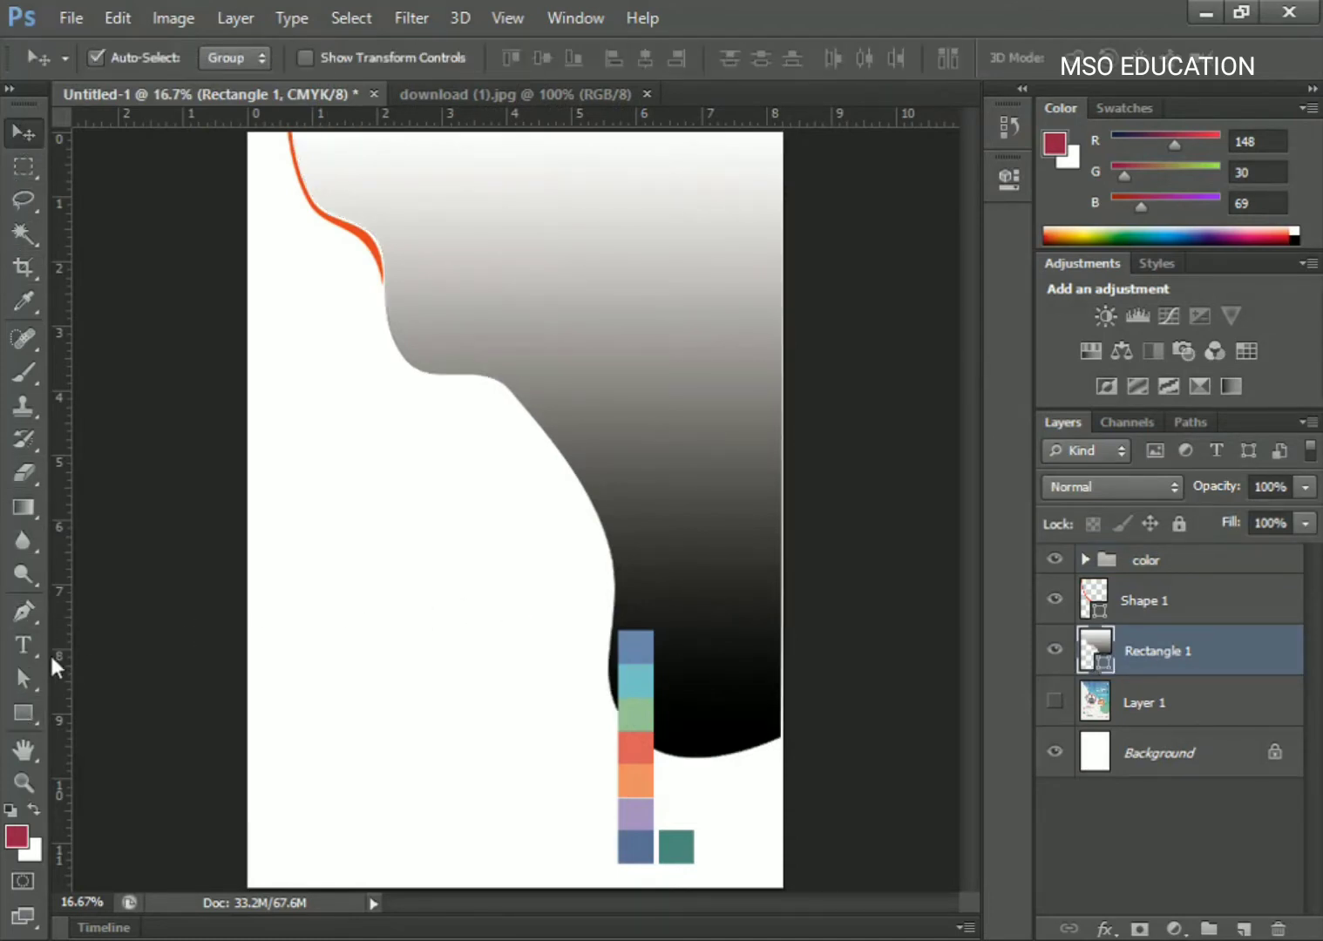
left_click(31, 707)
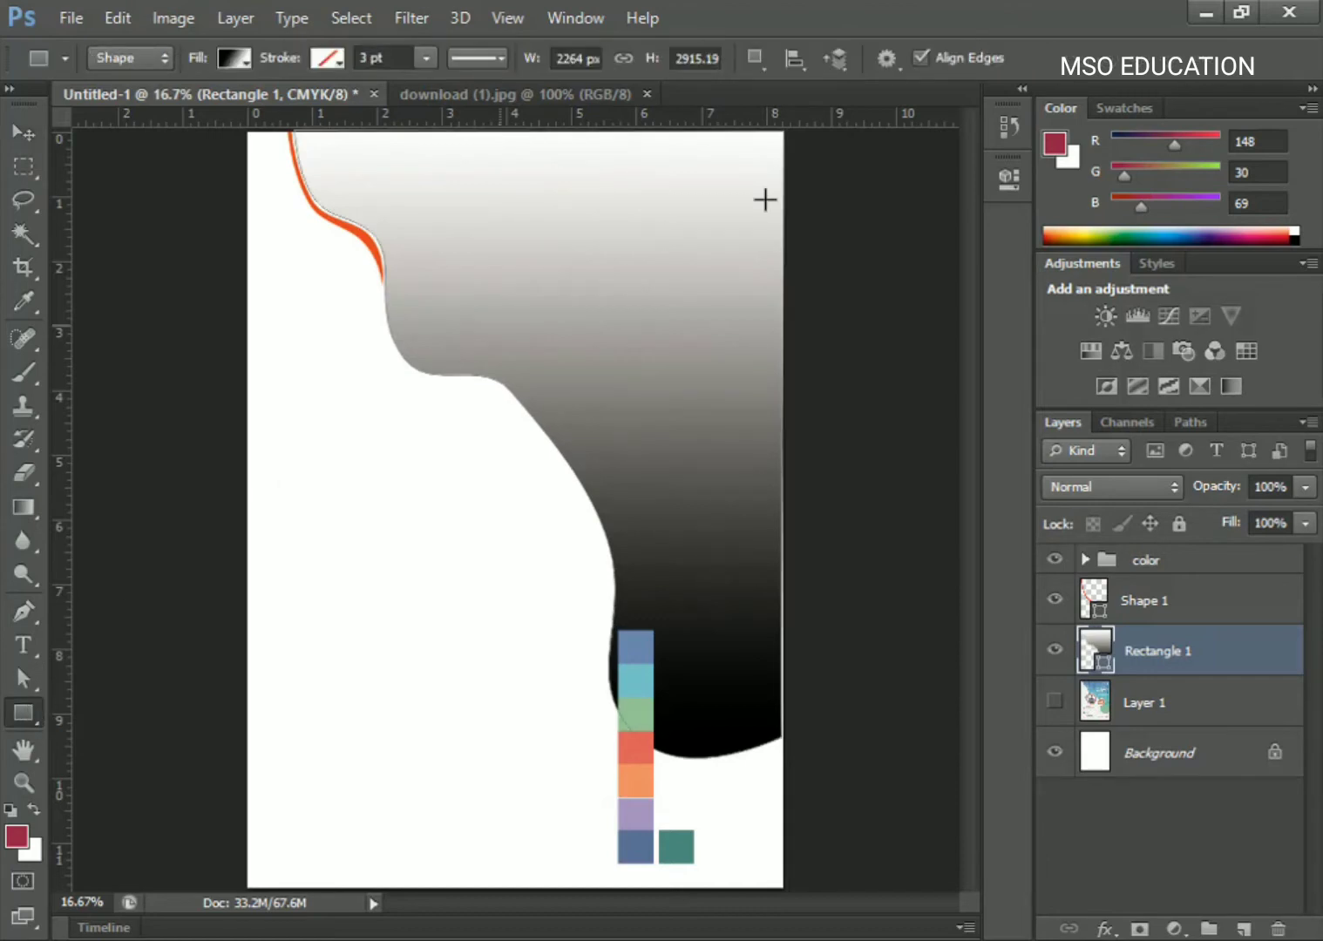
left_click(233, 59)
double_click(106, 367)
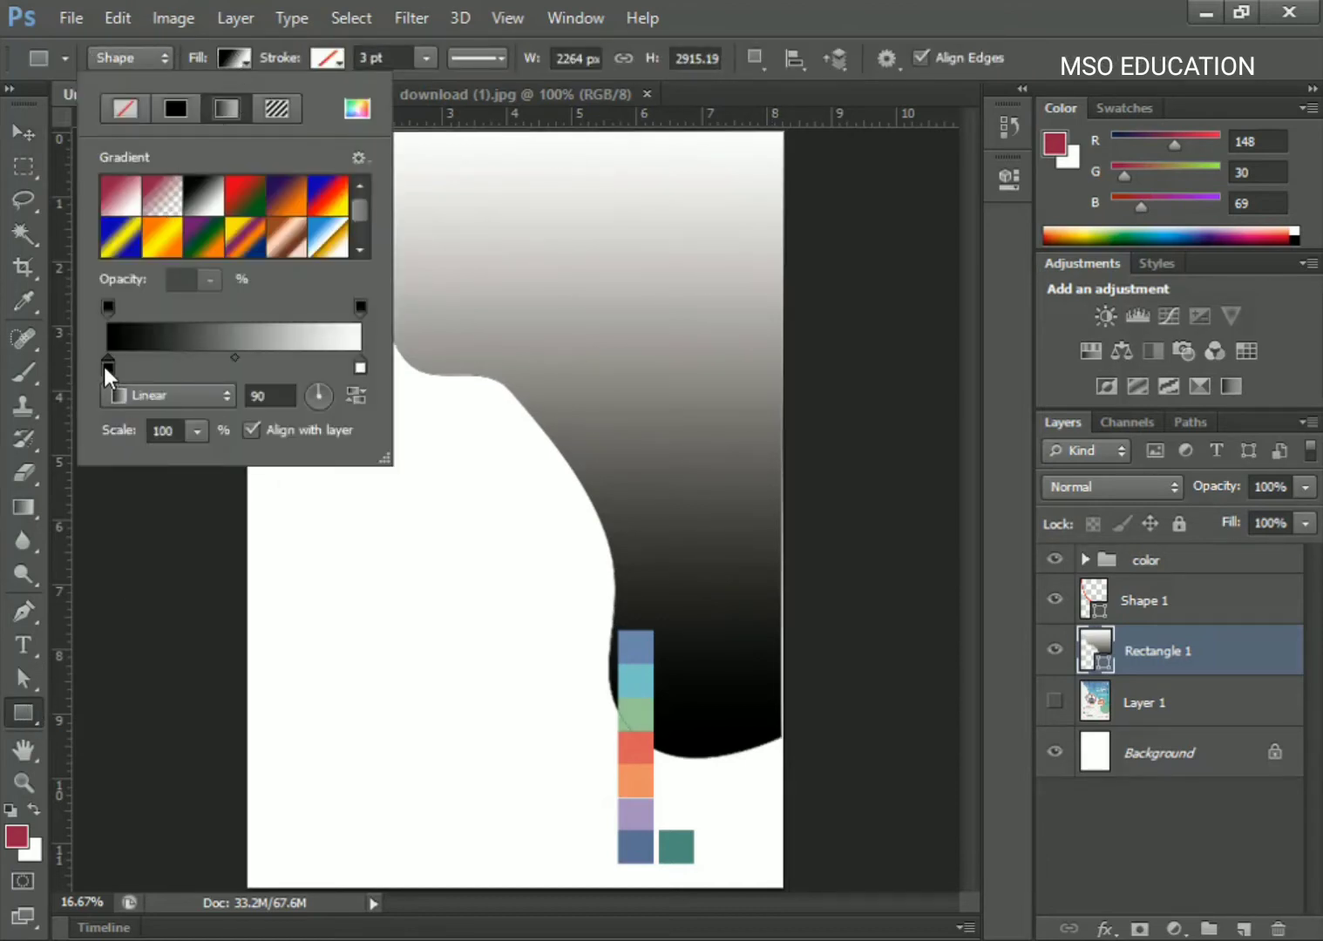
left_click_drag(649, 699, 1082, 493)
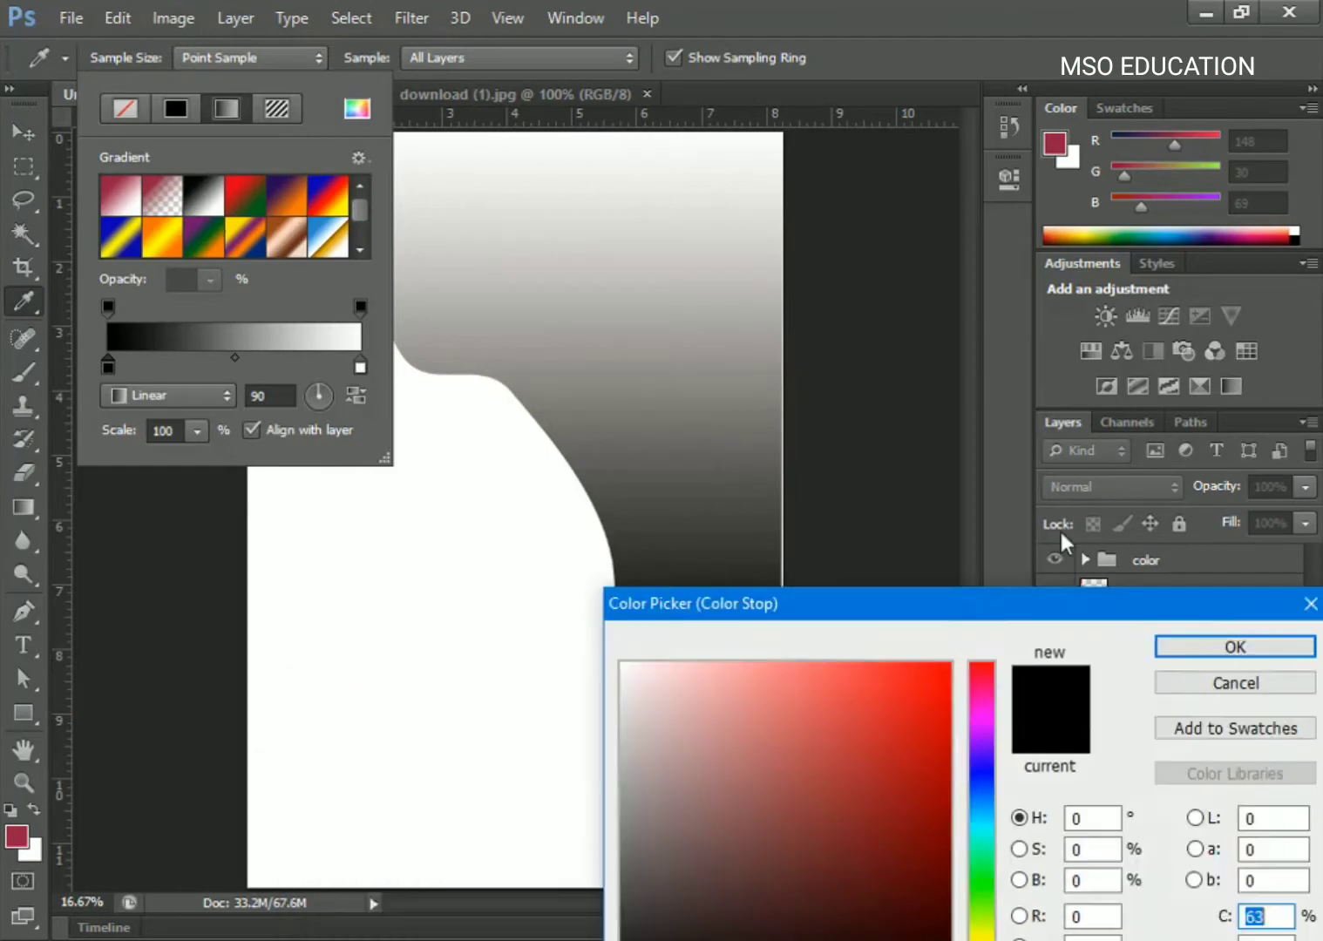
left_click(656, 709)
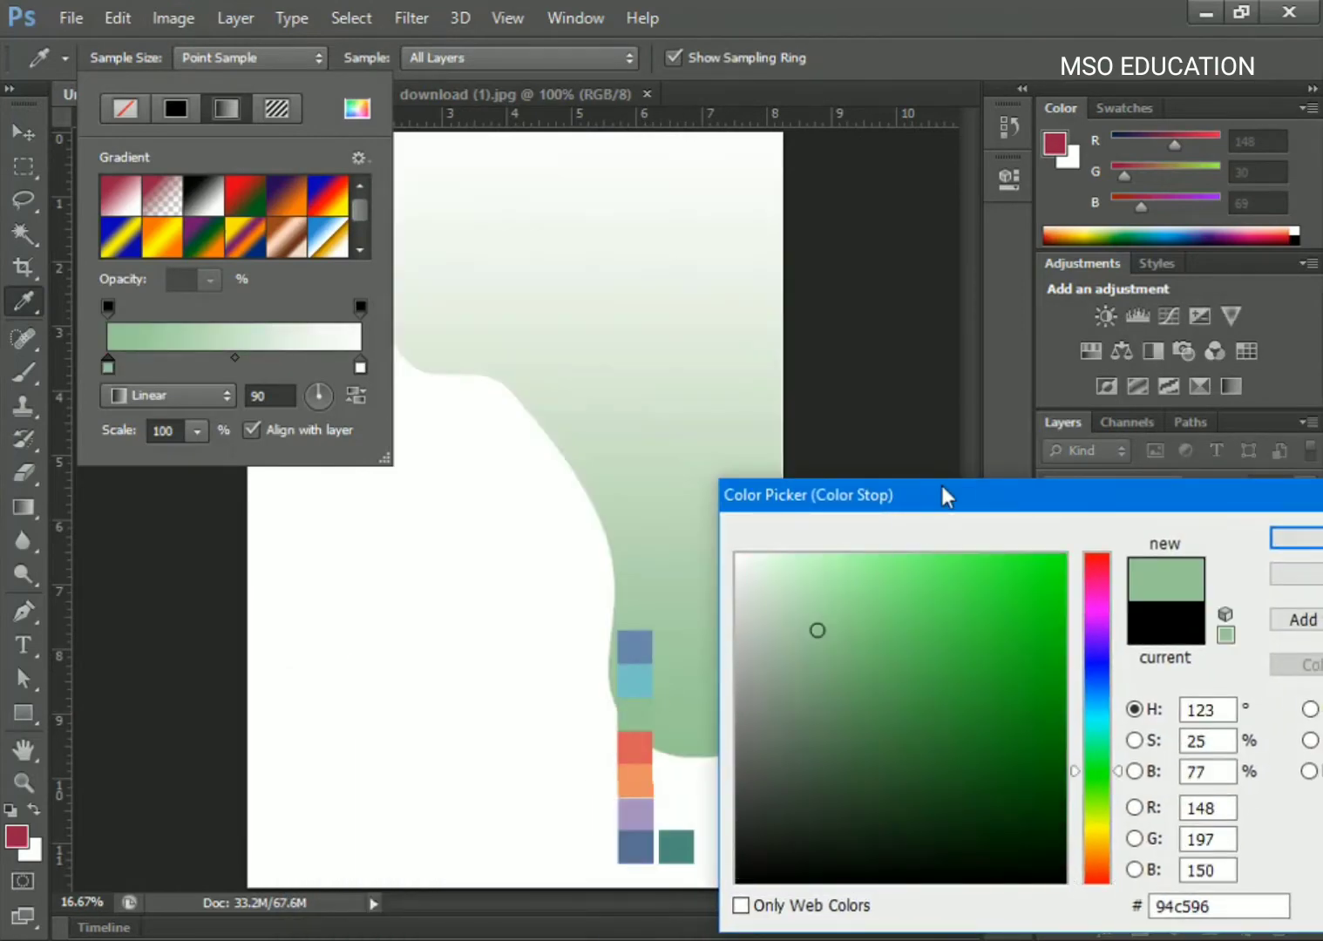
left_click(1094, 594)
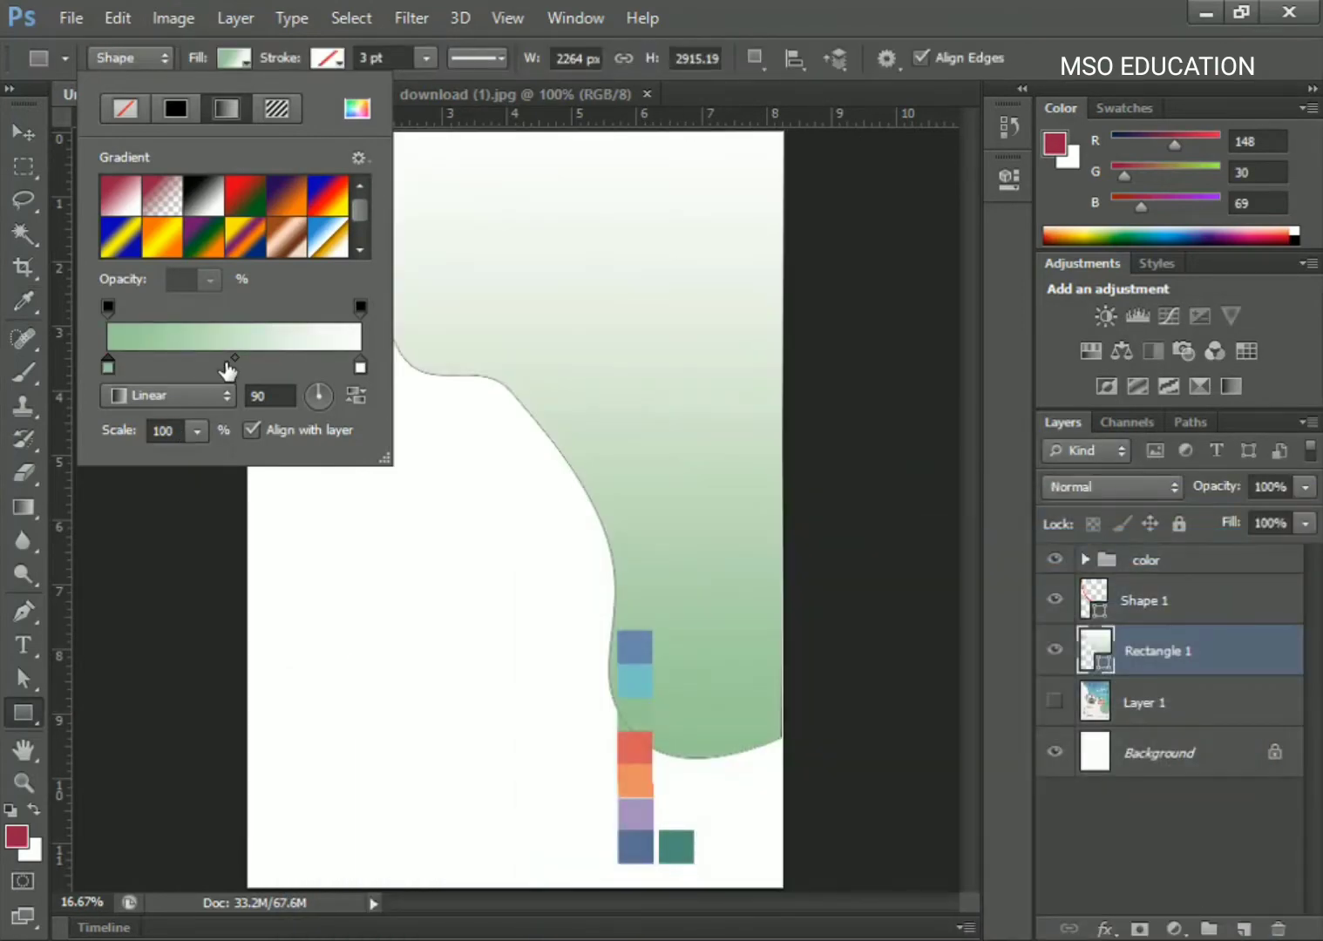
Add a teal middle stop to Rectangle 1's fill gradient.
left_click(226, 366)
double_click(226, 367)
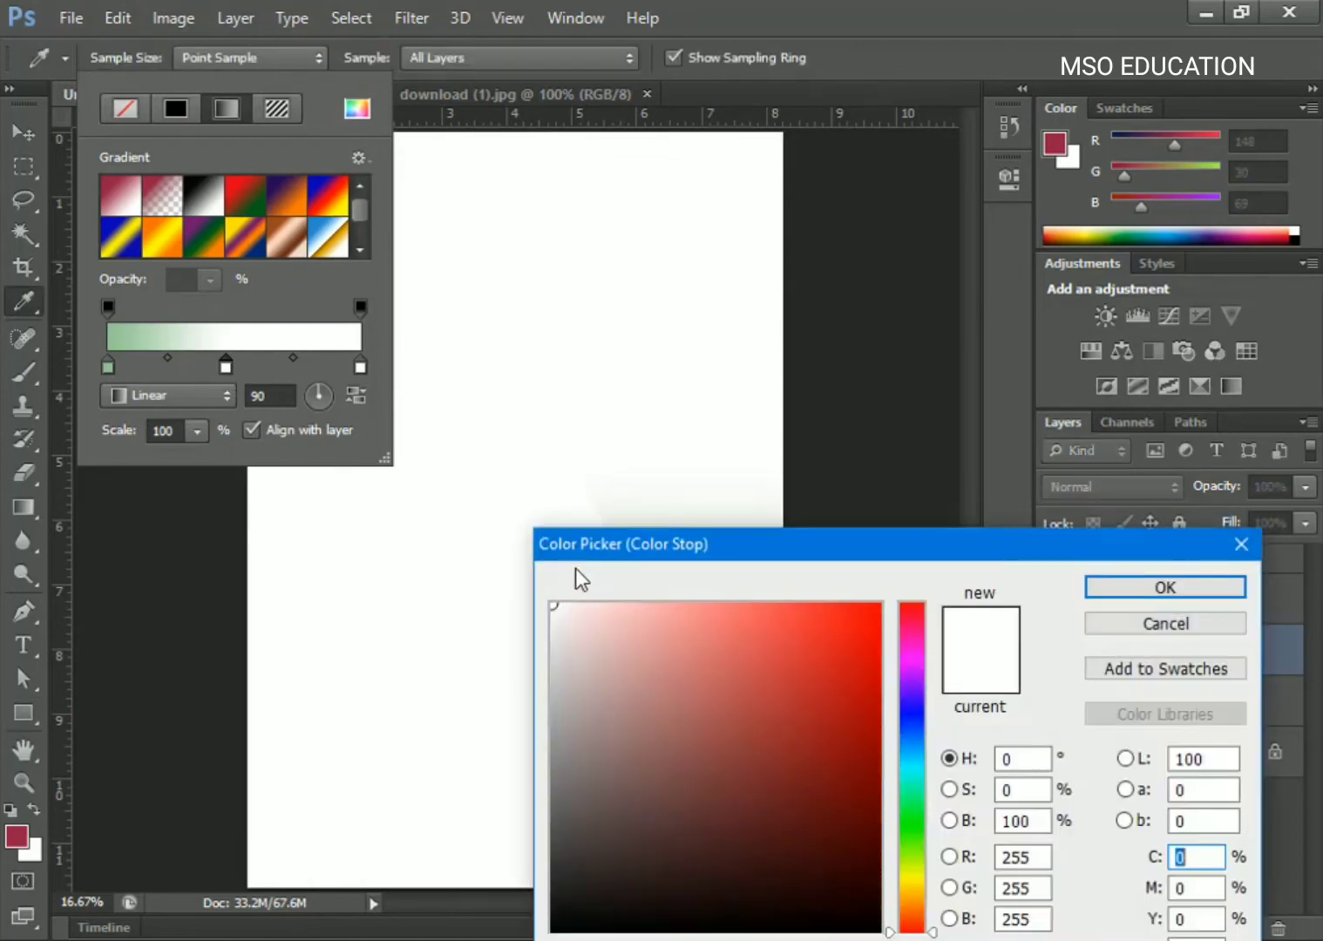
left_click(645, 681)
left_click_drag(1002, 531, 694, 605)
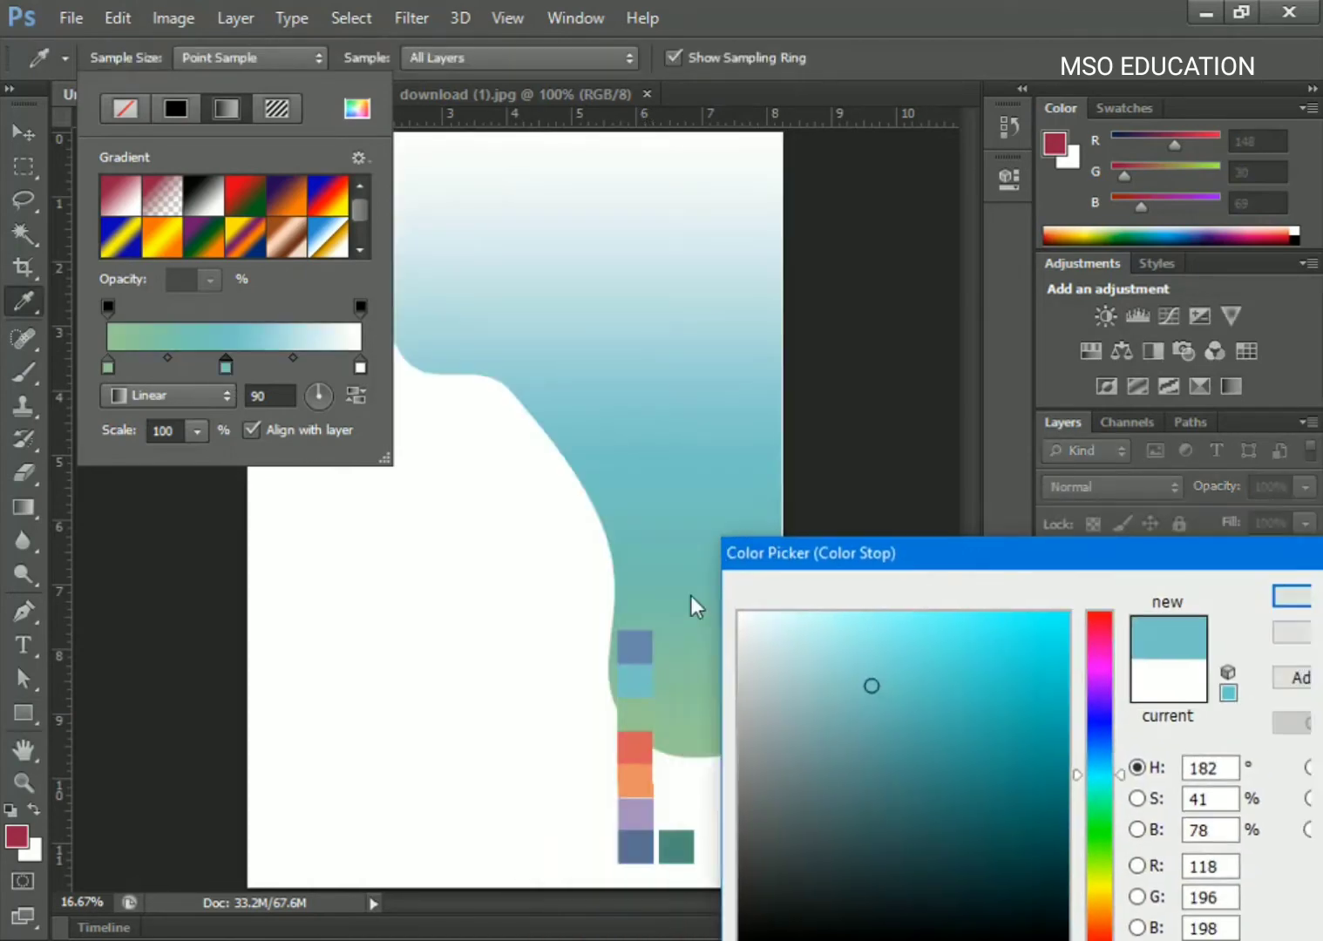
left_click(1074, 652)
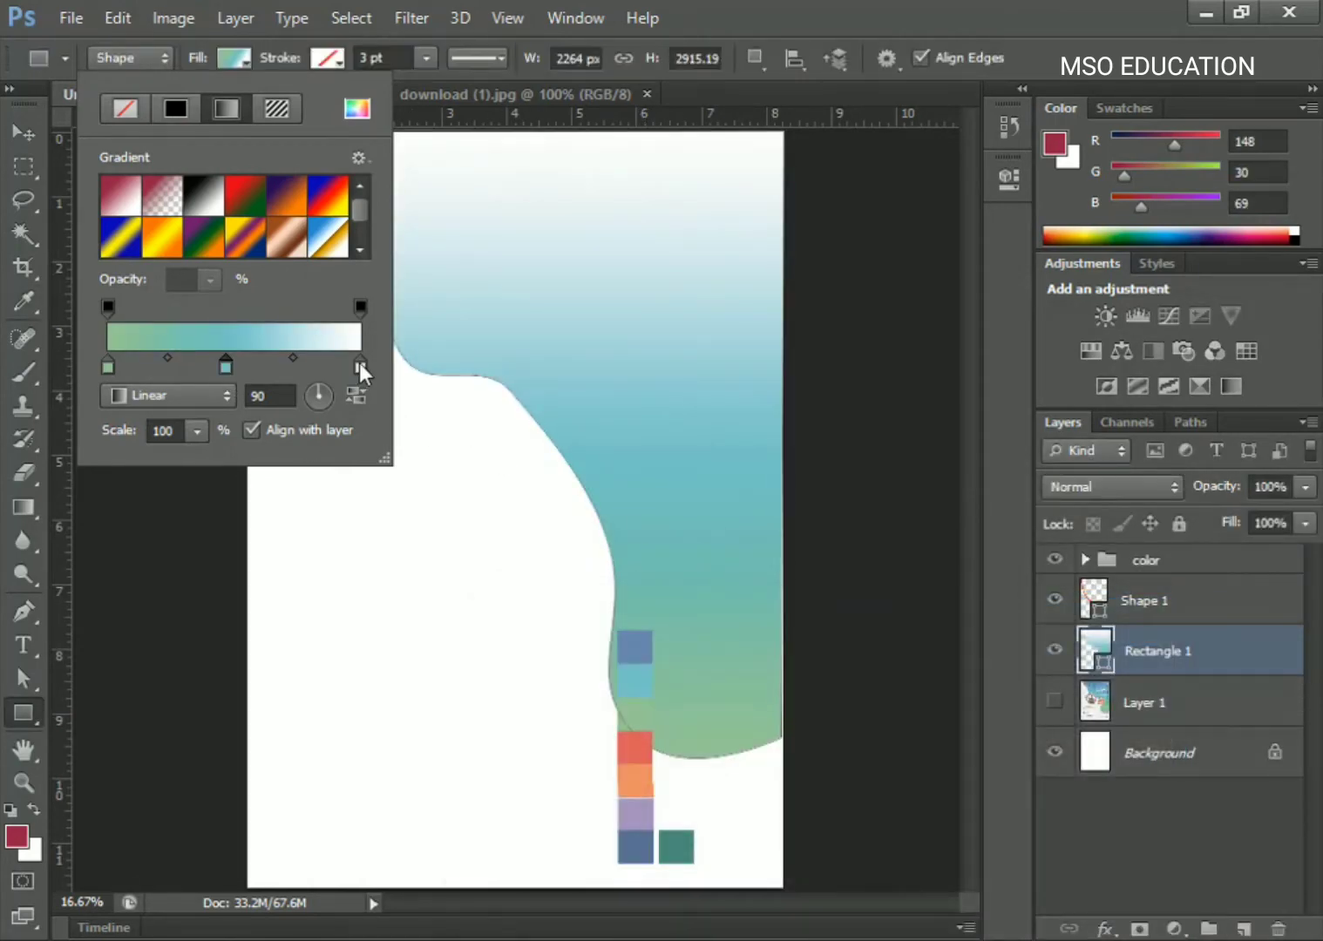
Set the fill gradient's right stop to blue, then select the Shape 1 layer.
double_click(360, 366)
left_click_drag(523, 606, 699, 675)
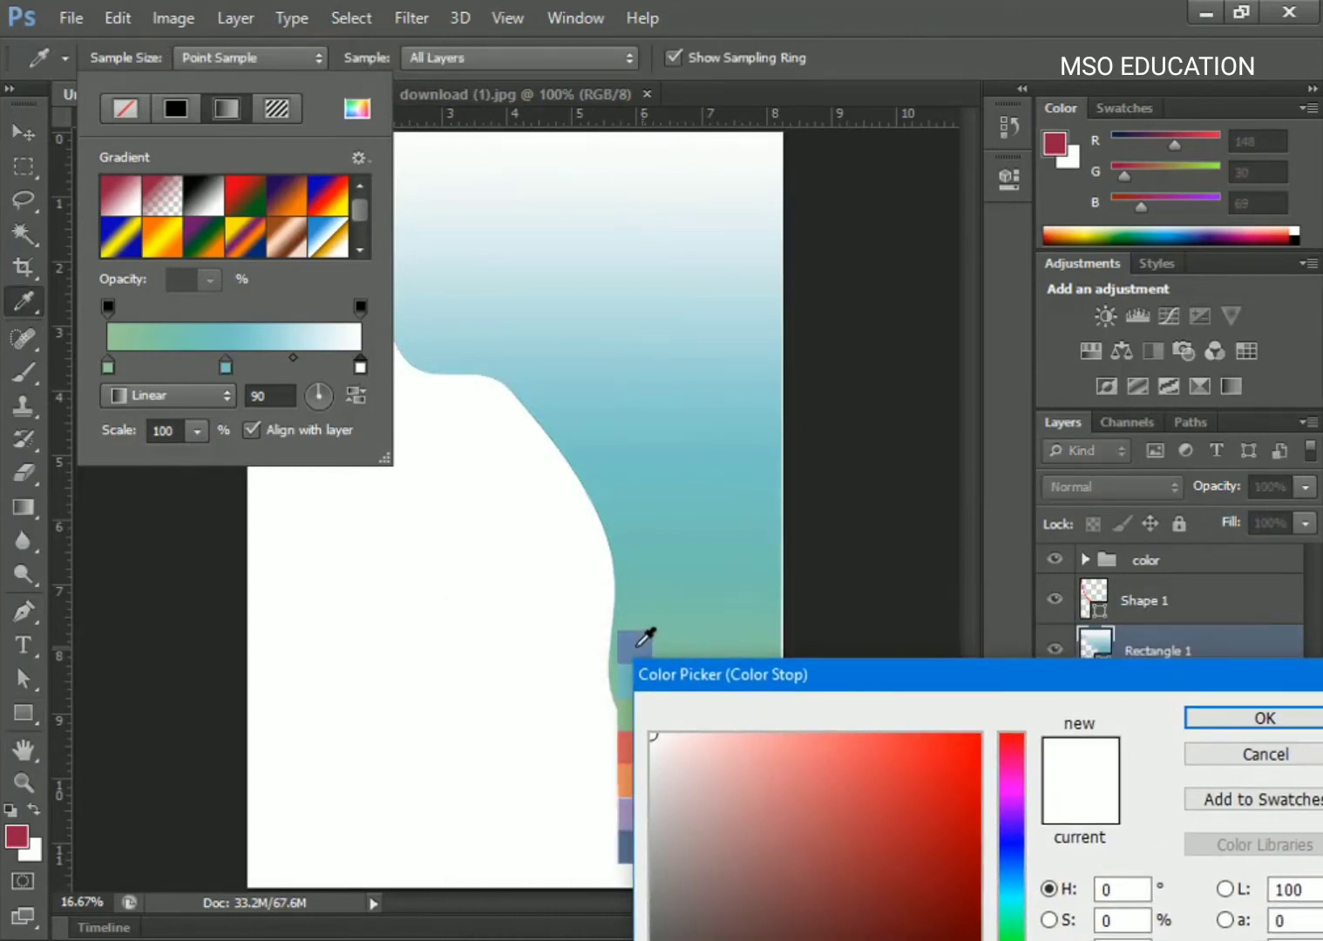
left_click(645, 645)
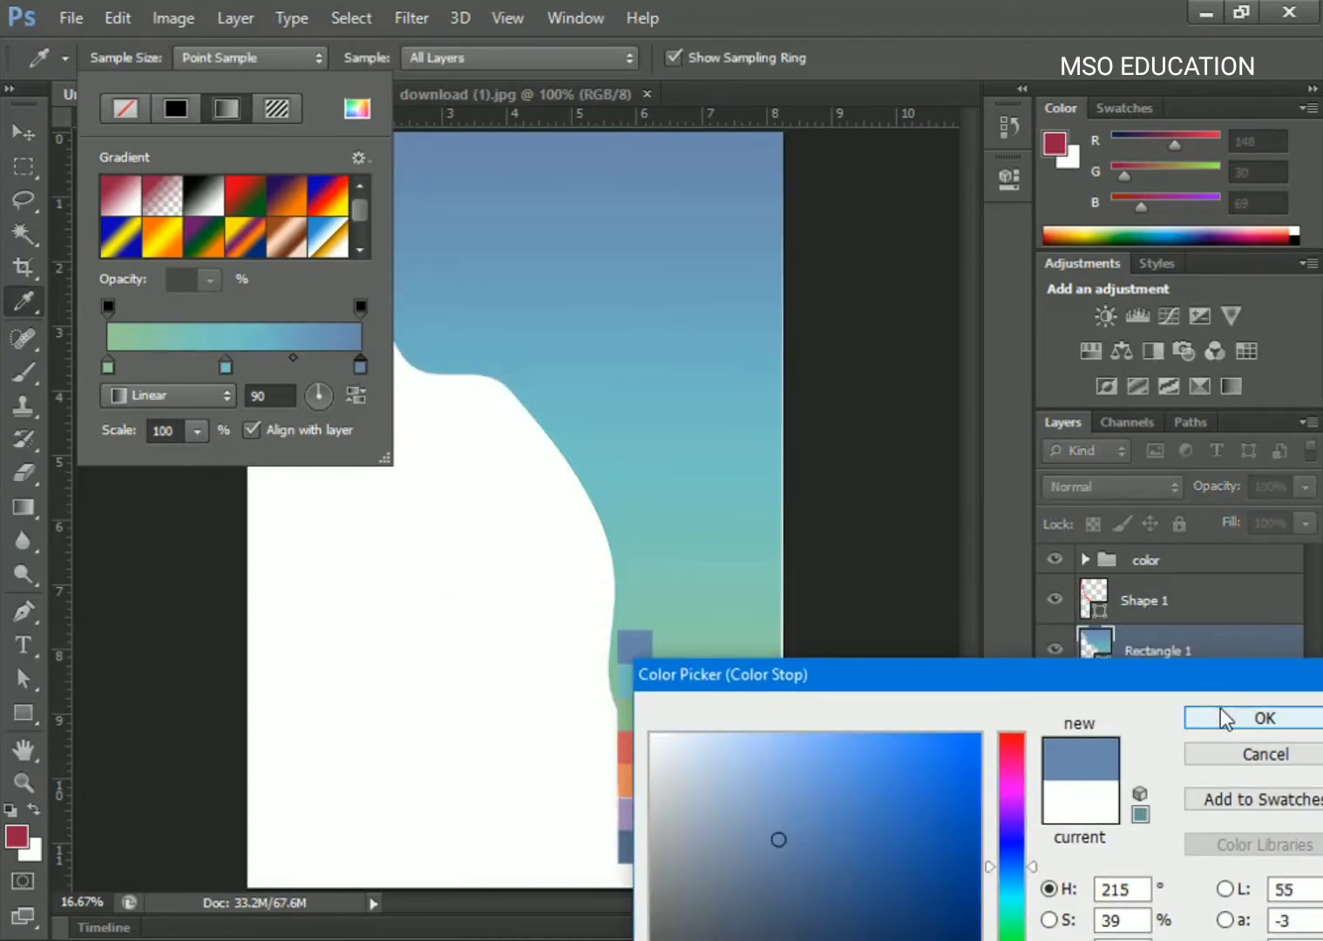
left_click(1198, 716)
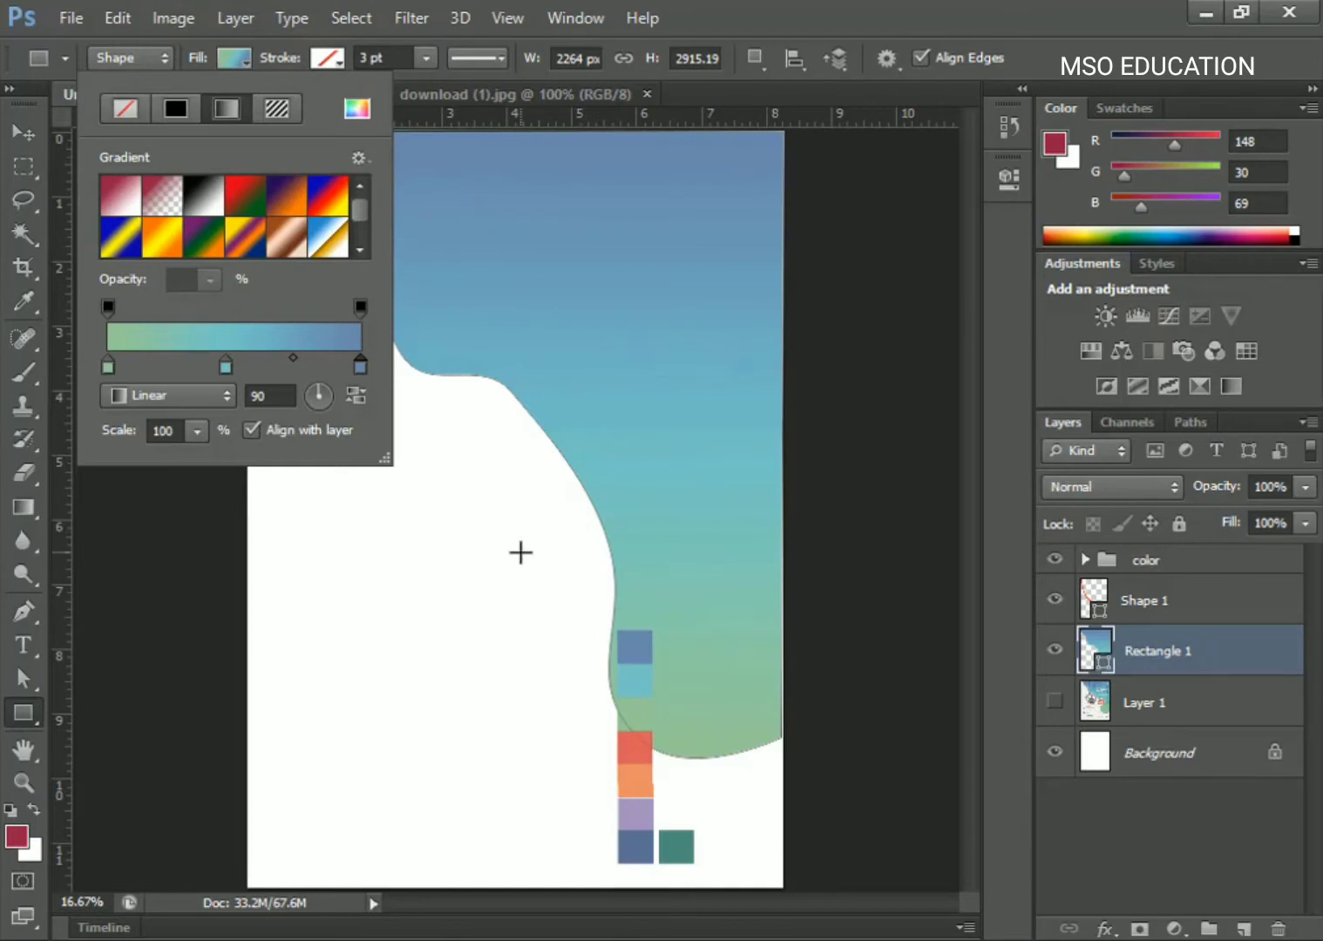
left_click(17, 132)
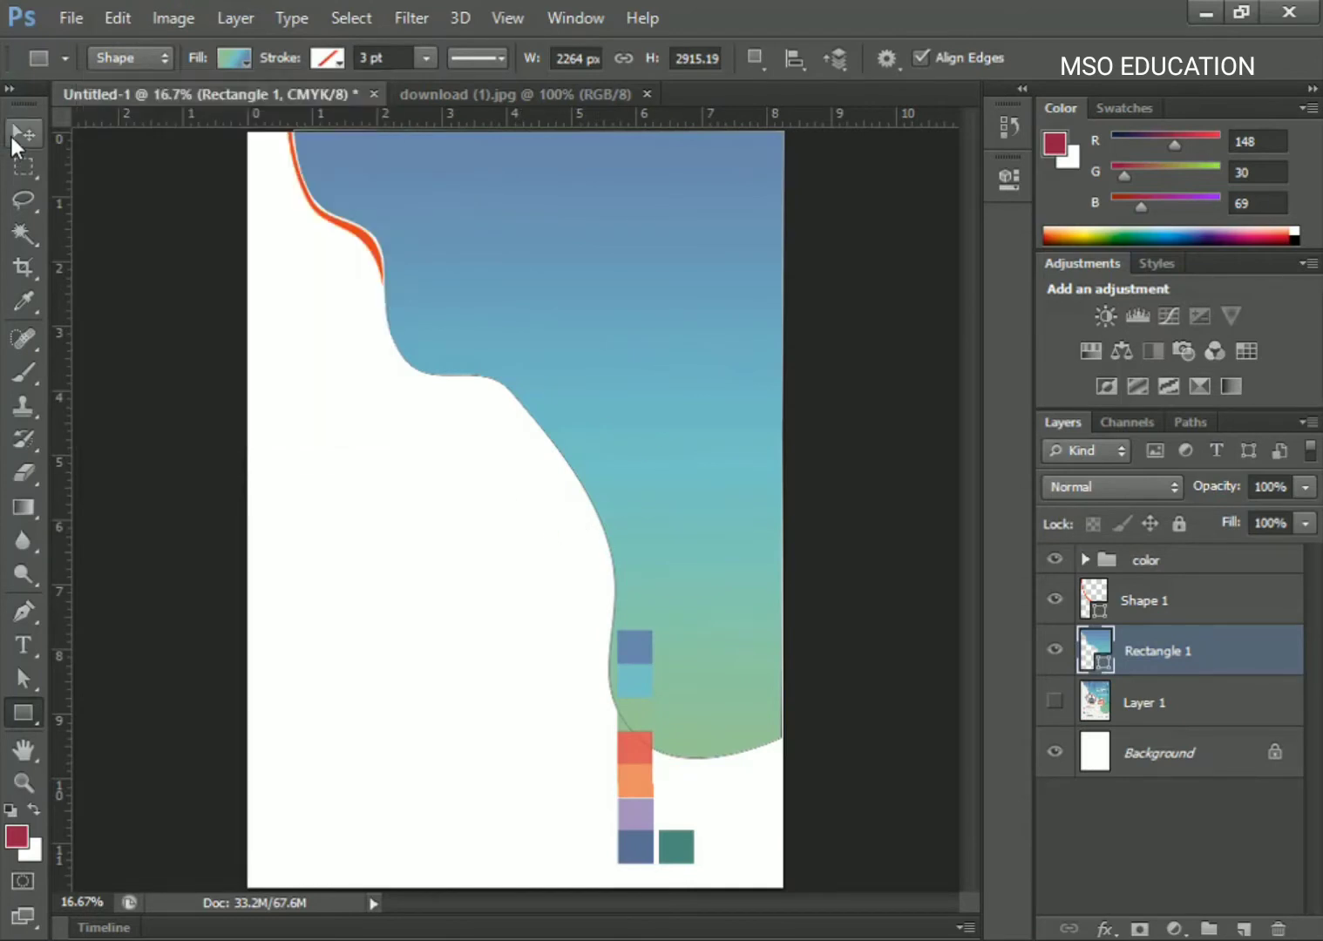
left_click(355, 243)
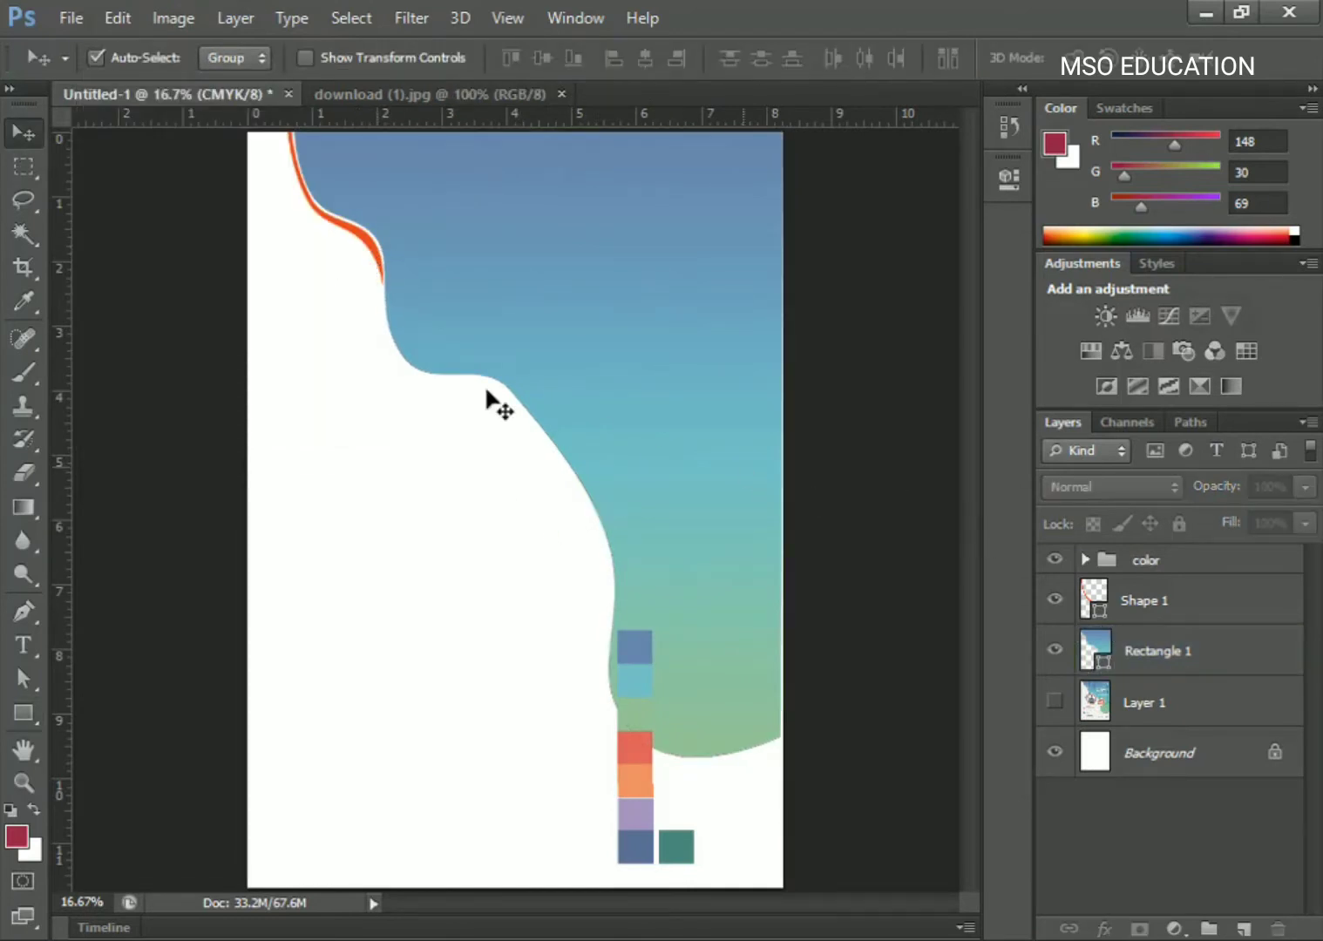
left_click(368, 247)
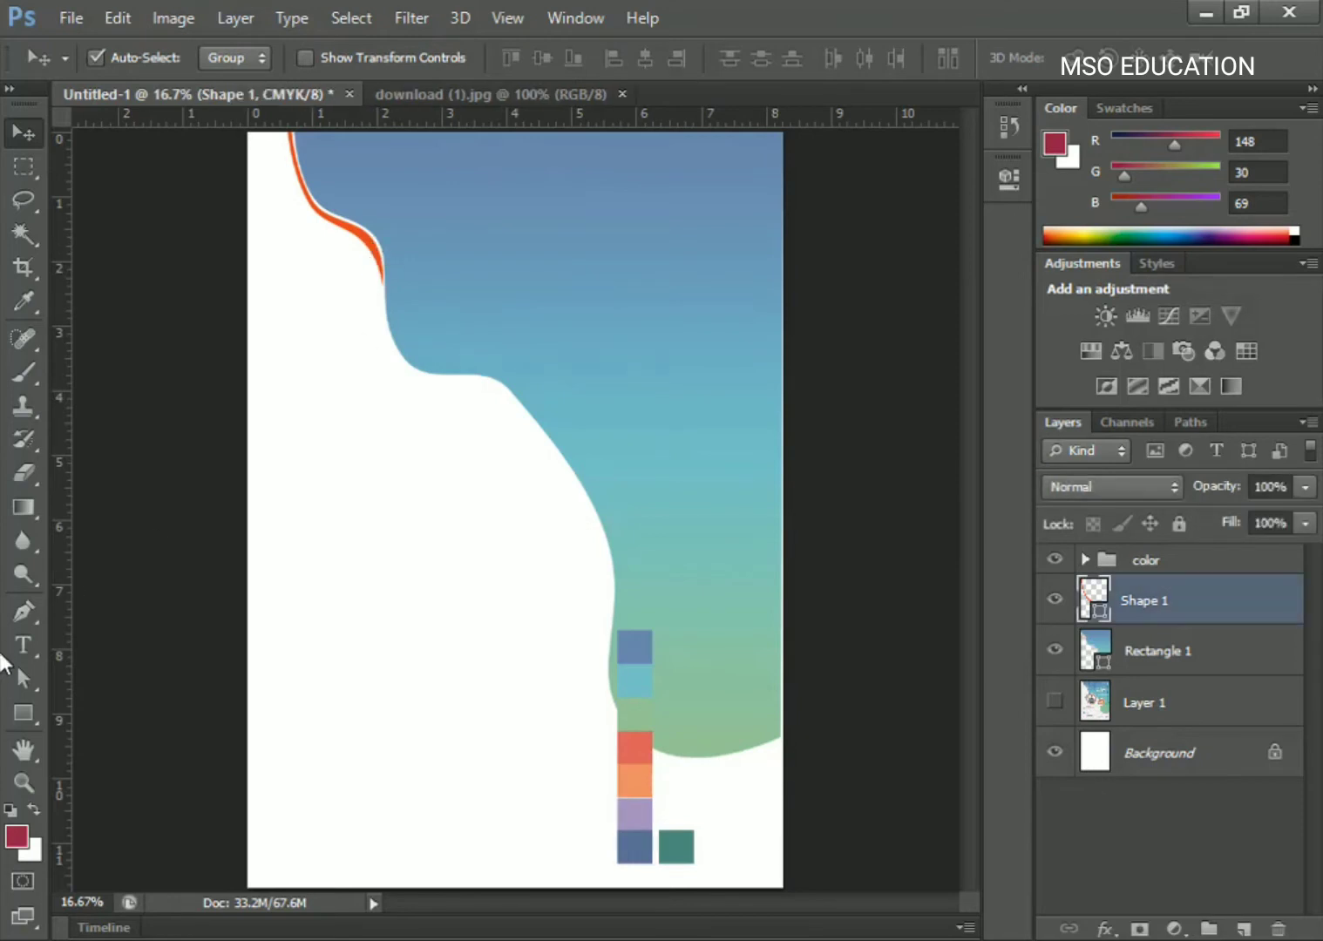
Fill the thin strip with a linear gradient from the sampled teal swatch to the blue swatch.
left_click(22, 717)
left_click(239, 62)
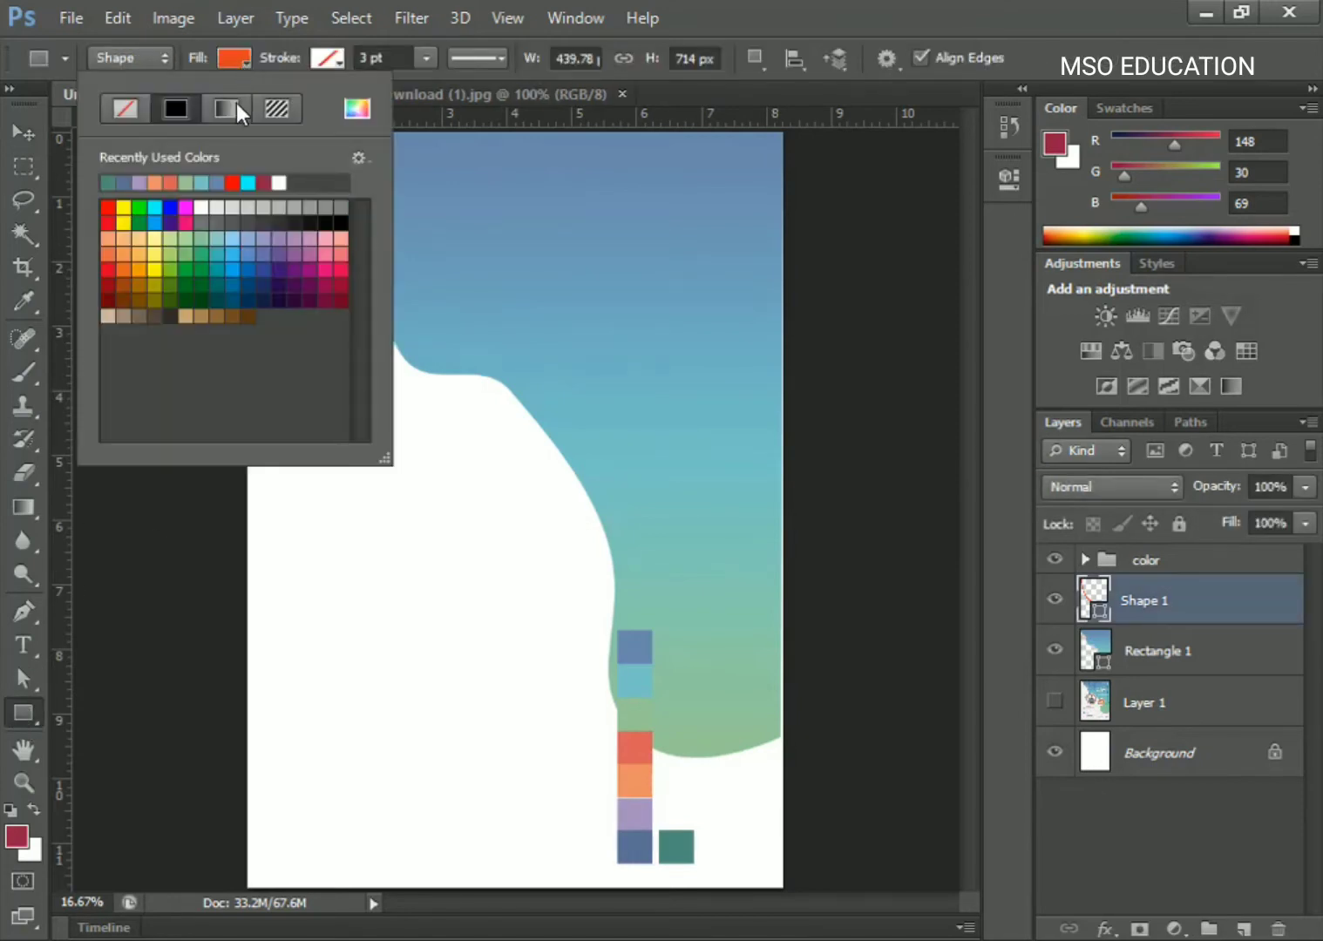
left_click(228, 114)
double_click(108, 366)
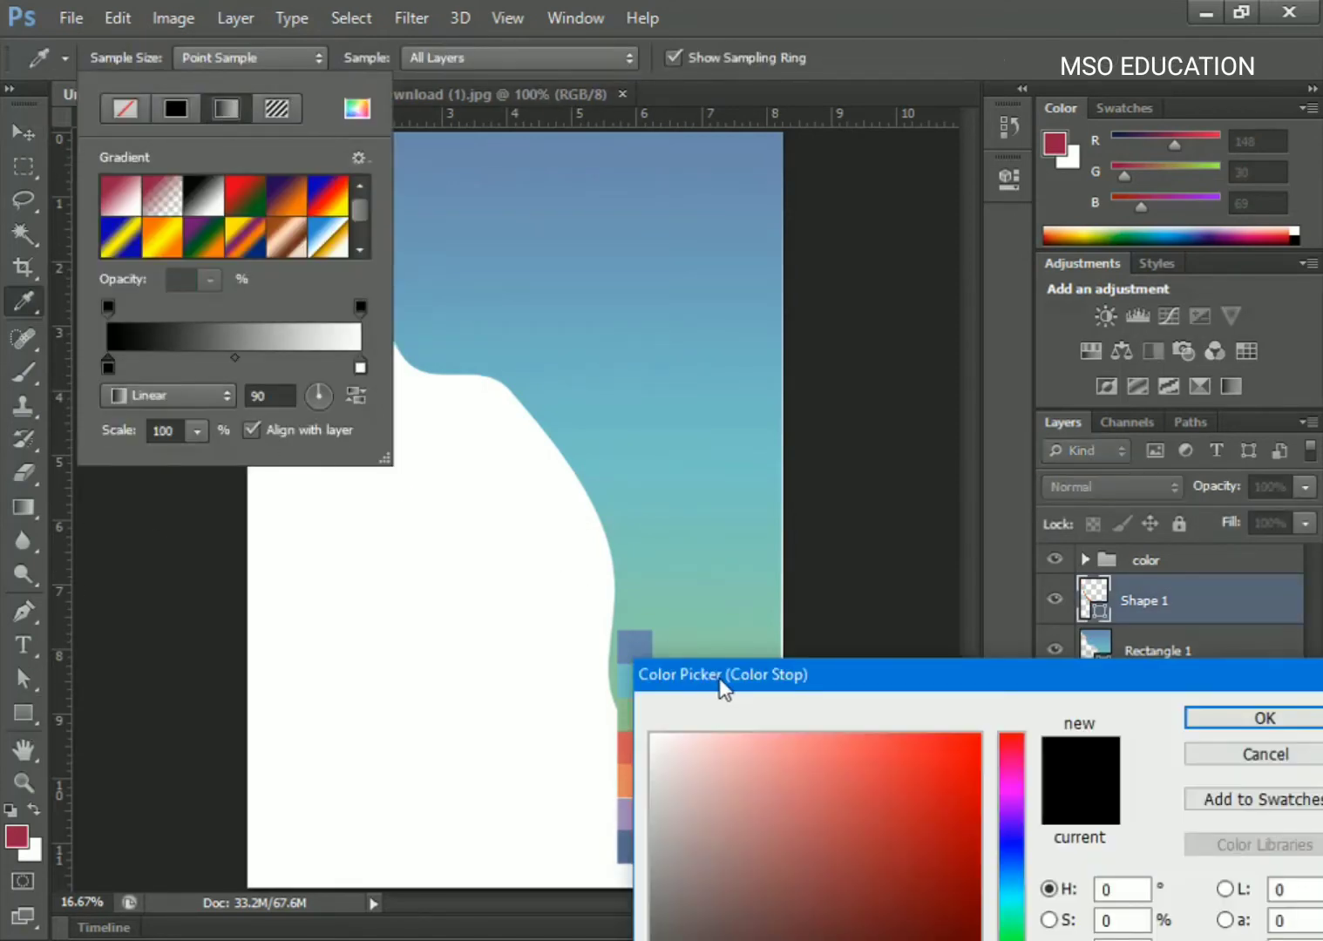
left_click_drag(724, 685, 838, 633)
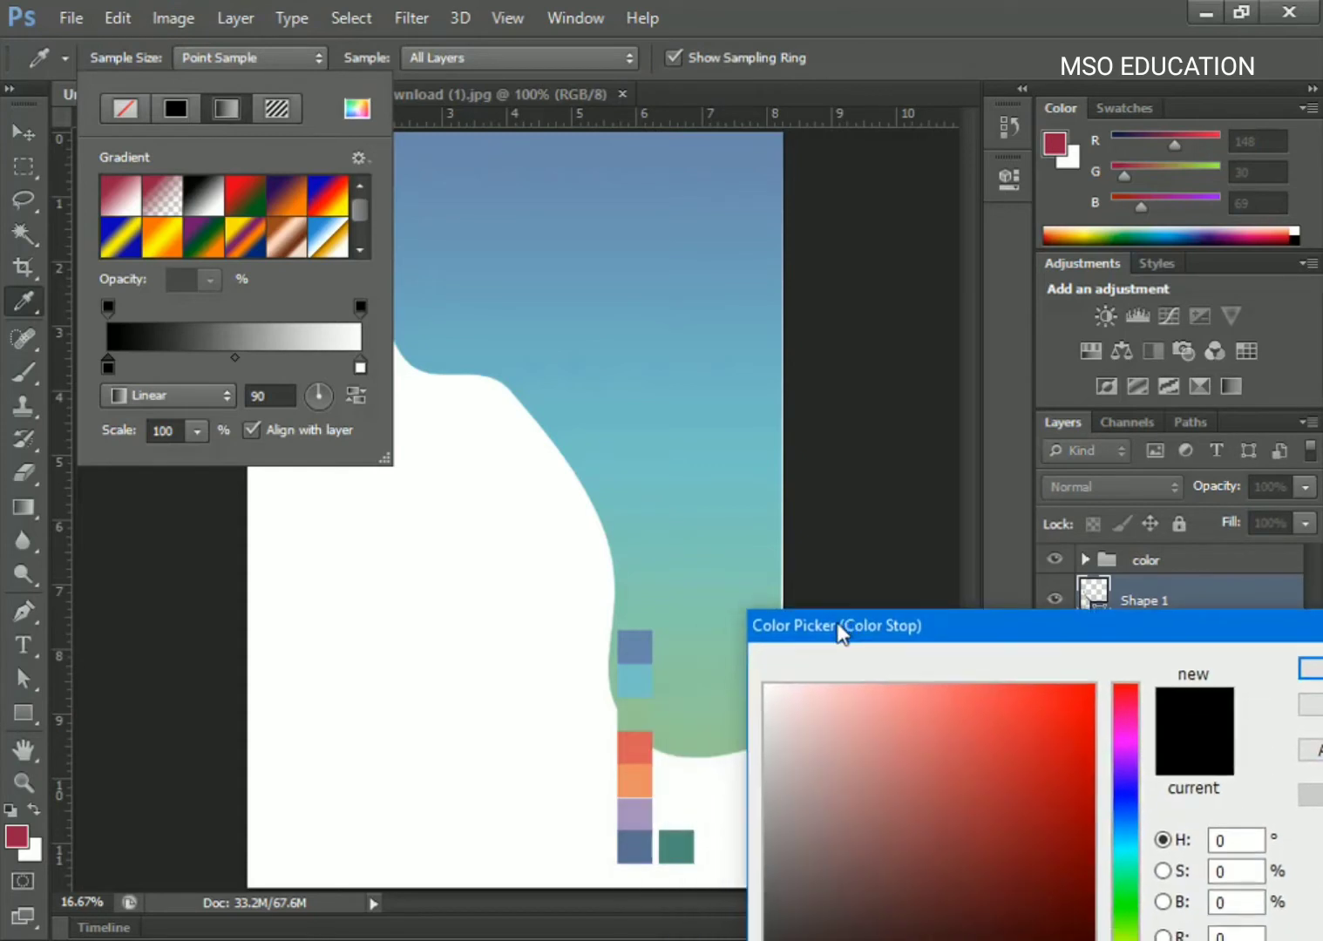
left_click(648, 680)
left_click(1310, 668)
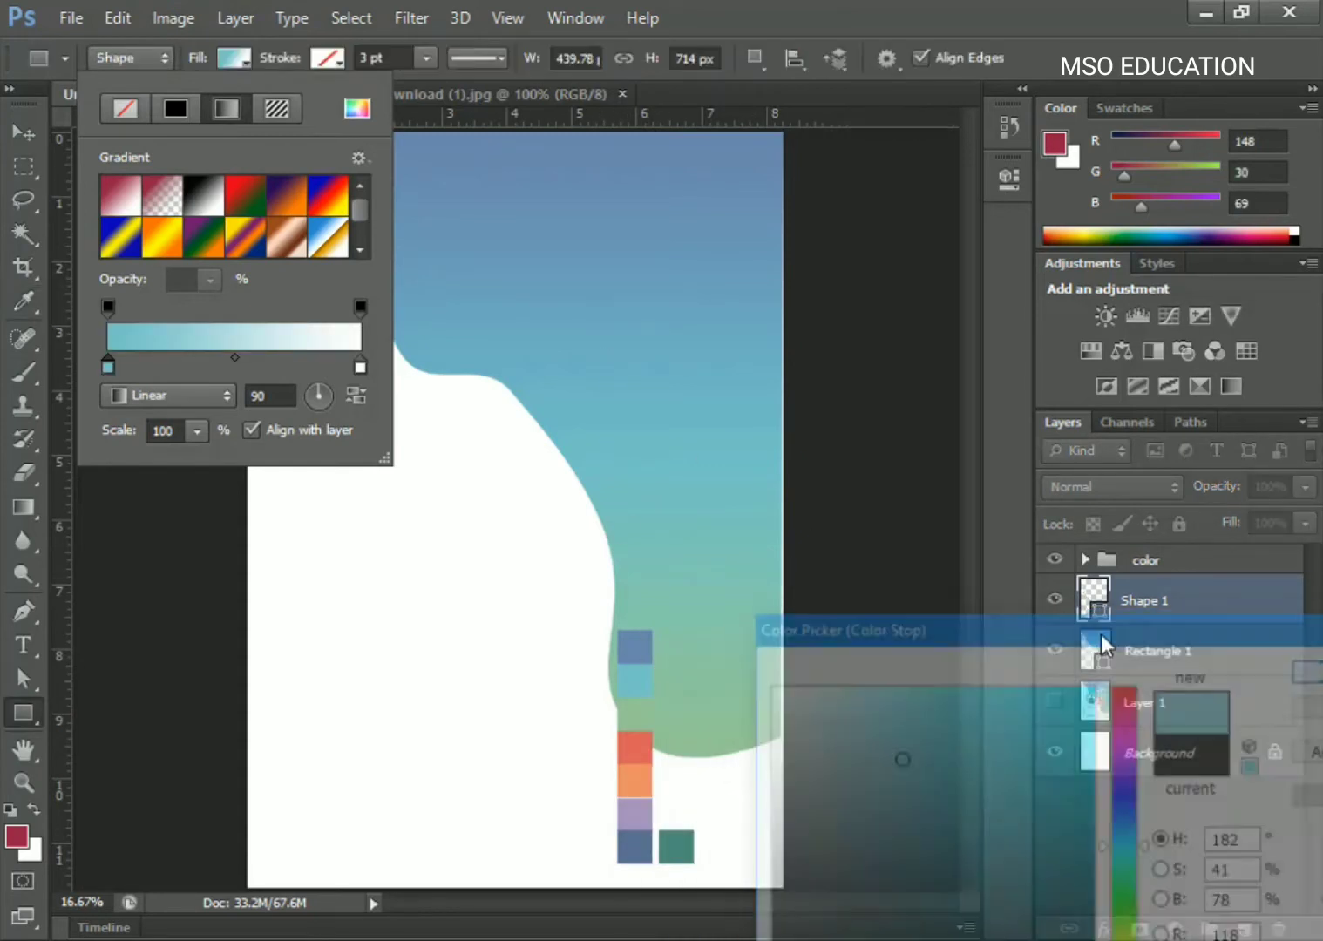
double_click(360, 367)
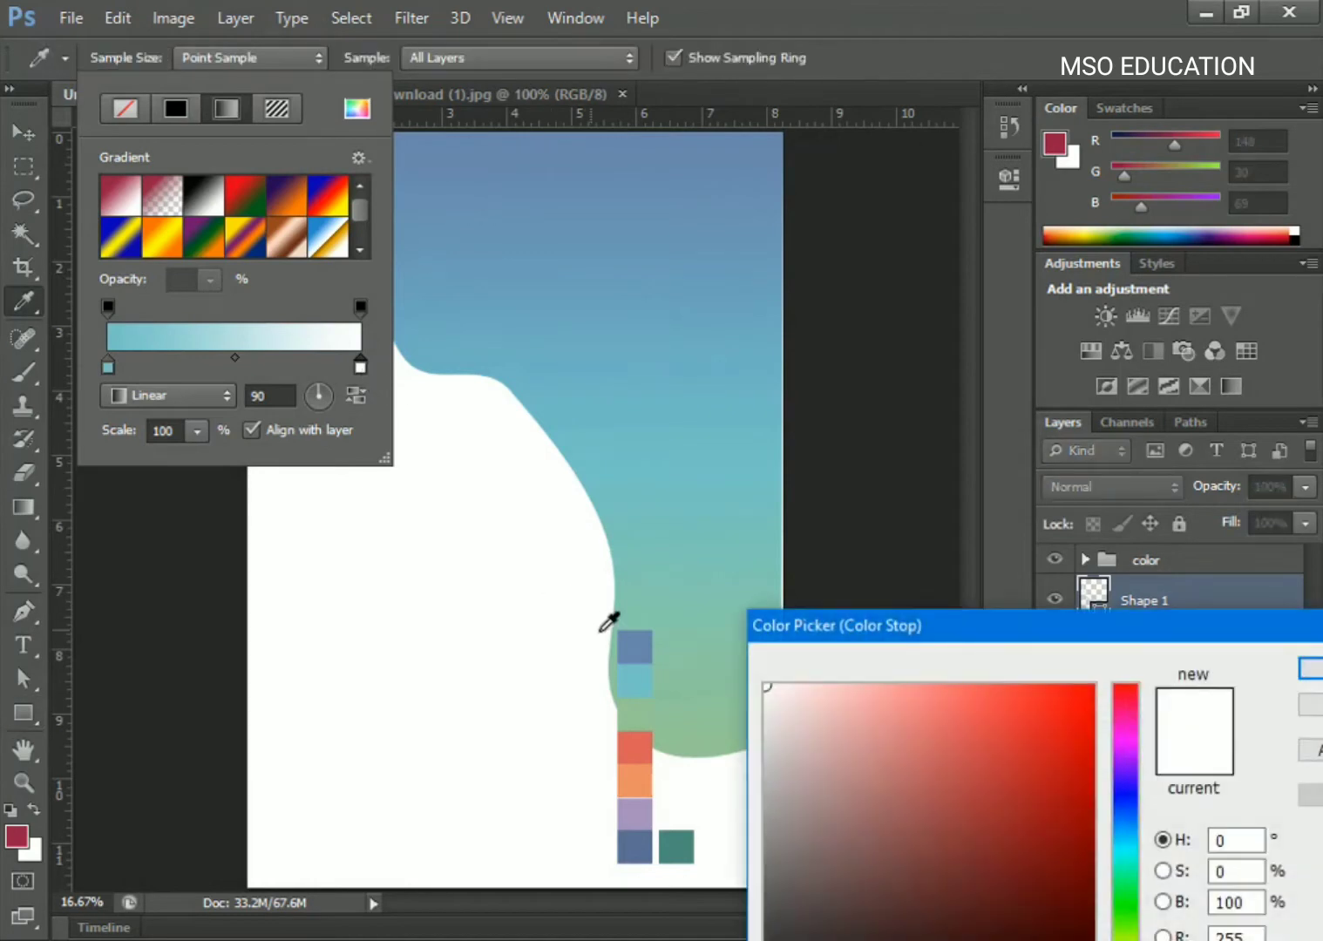
left_click(637, 646)
left_click_drag(902, 631, 772, 652)
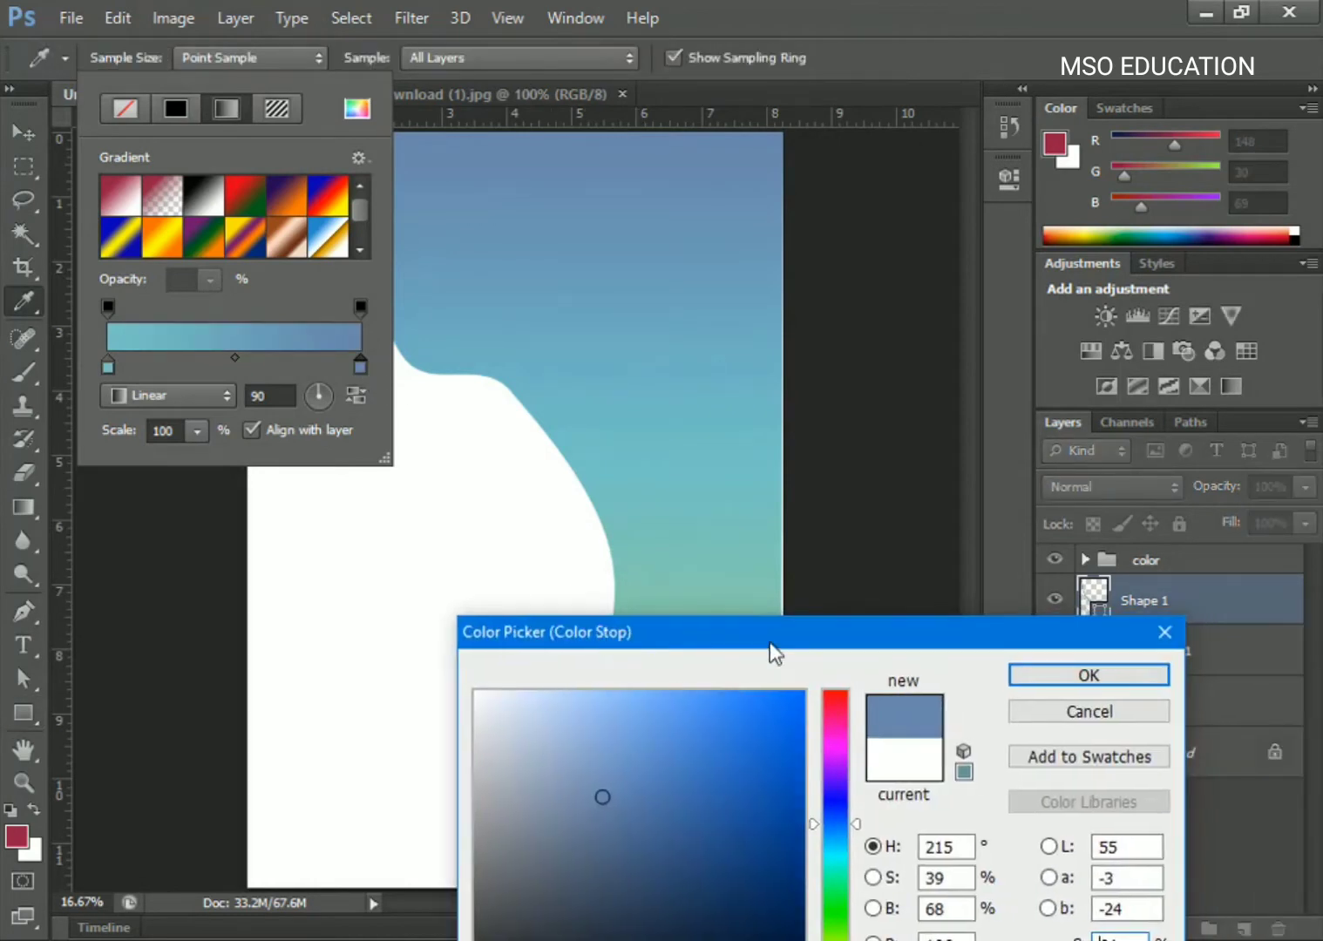
left_click(1059, 678)
left_click(23, 131)
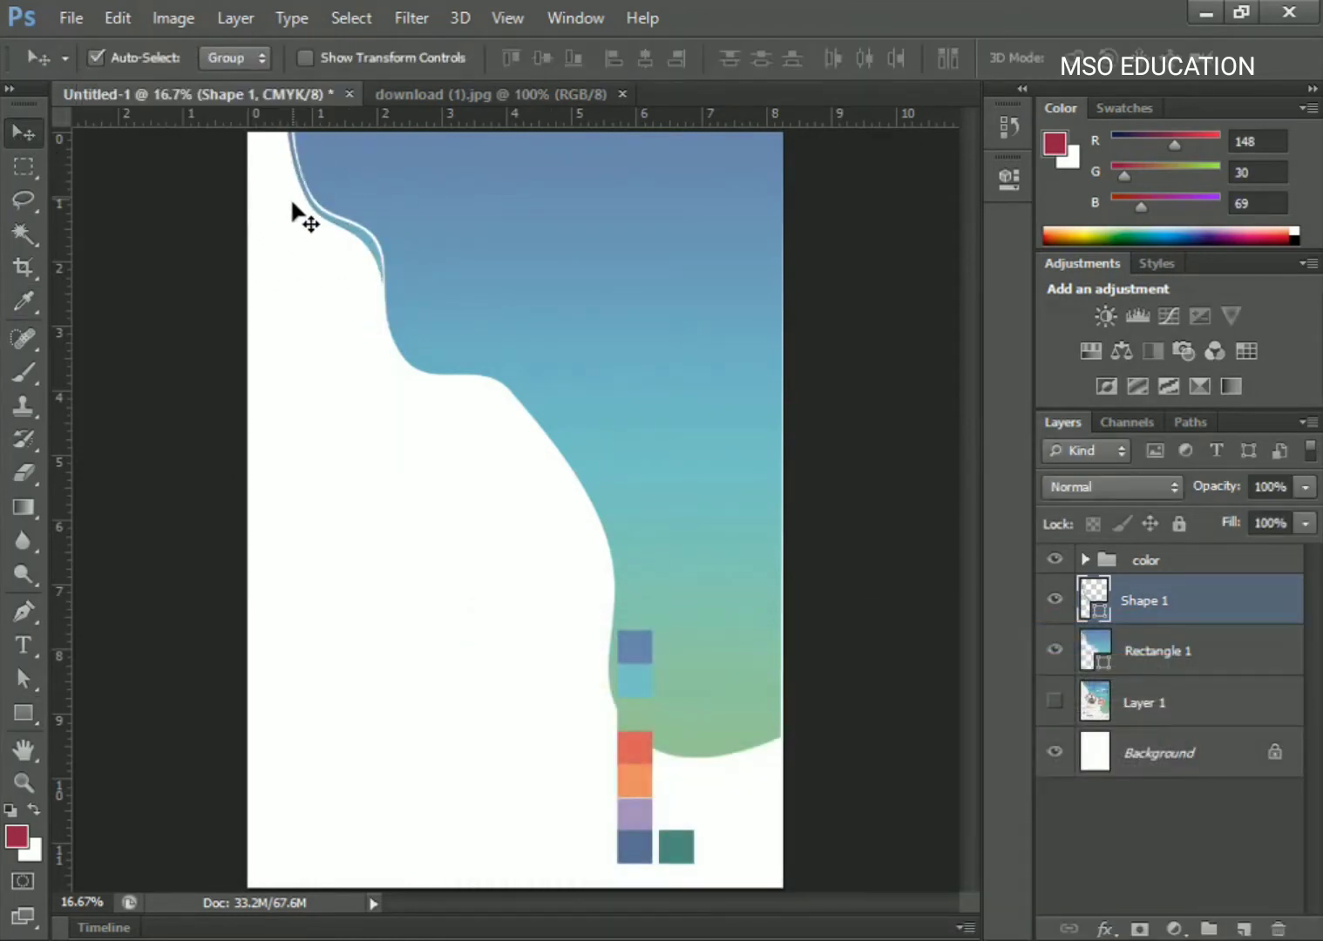
Draw a 692 px gradient circle on a new layer at the wave's bend, nudged left.
key("ctrl+plus")
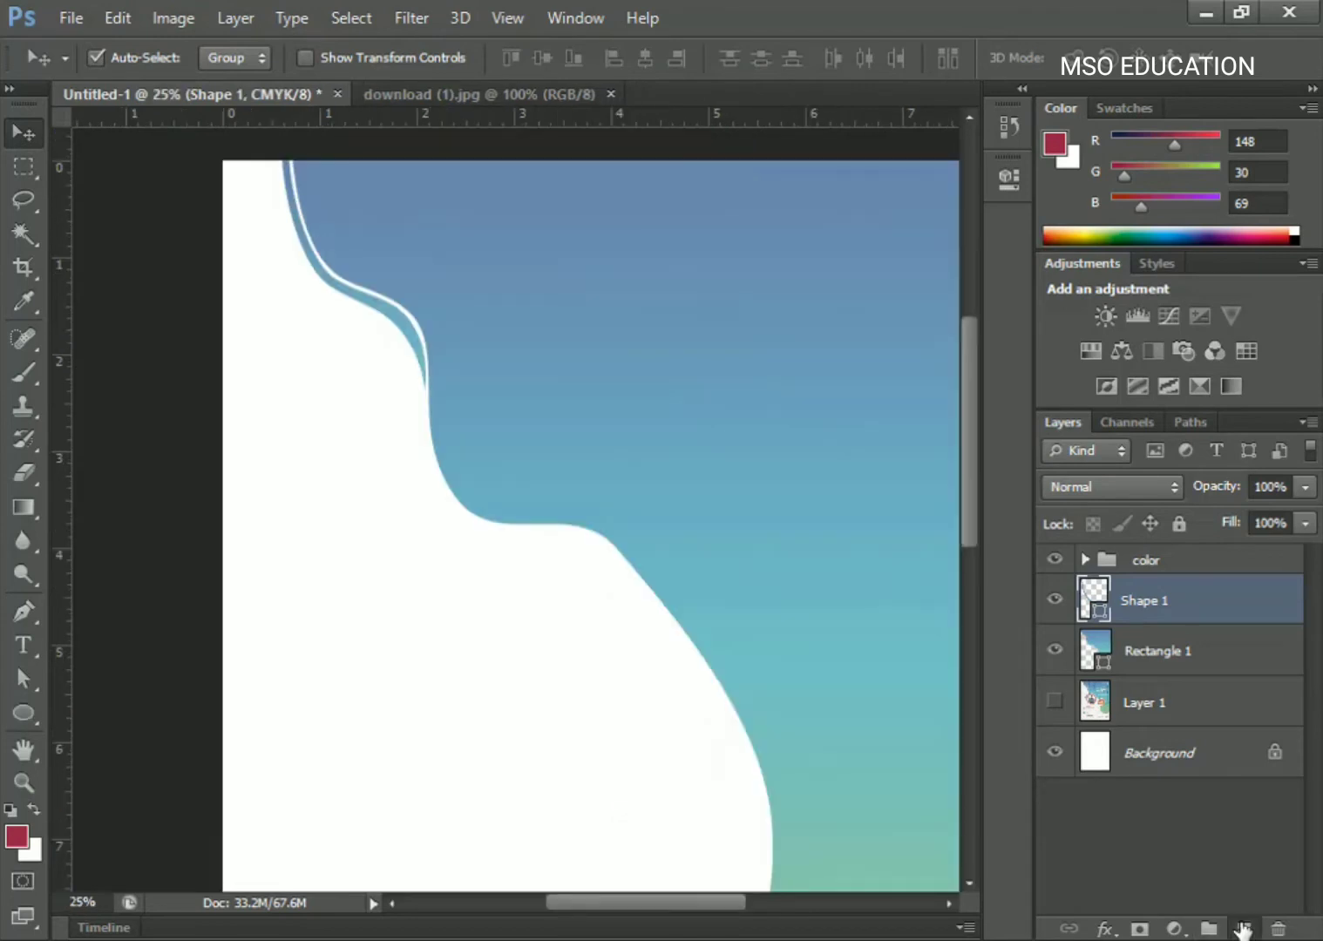
left_click(1244, 929)
left_click(24, 713)
left_click_drag(444, 521, 668, 751)
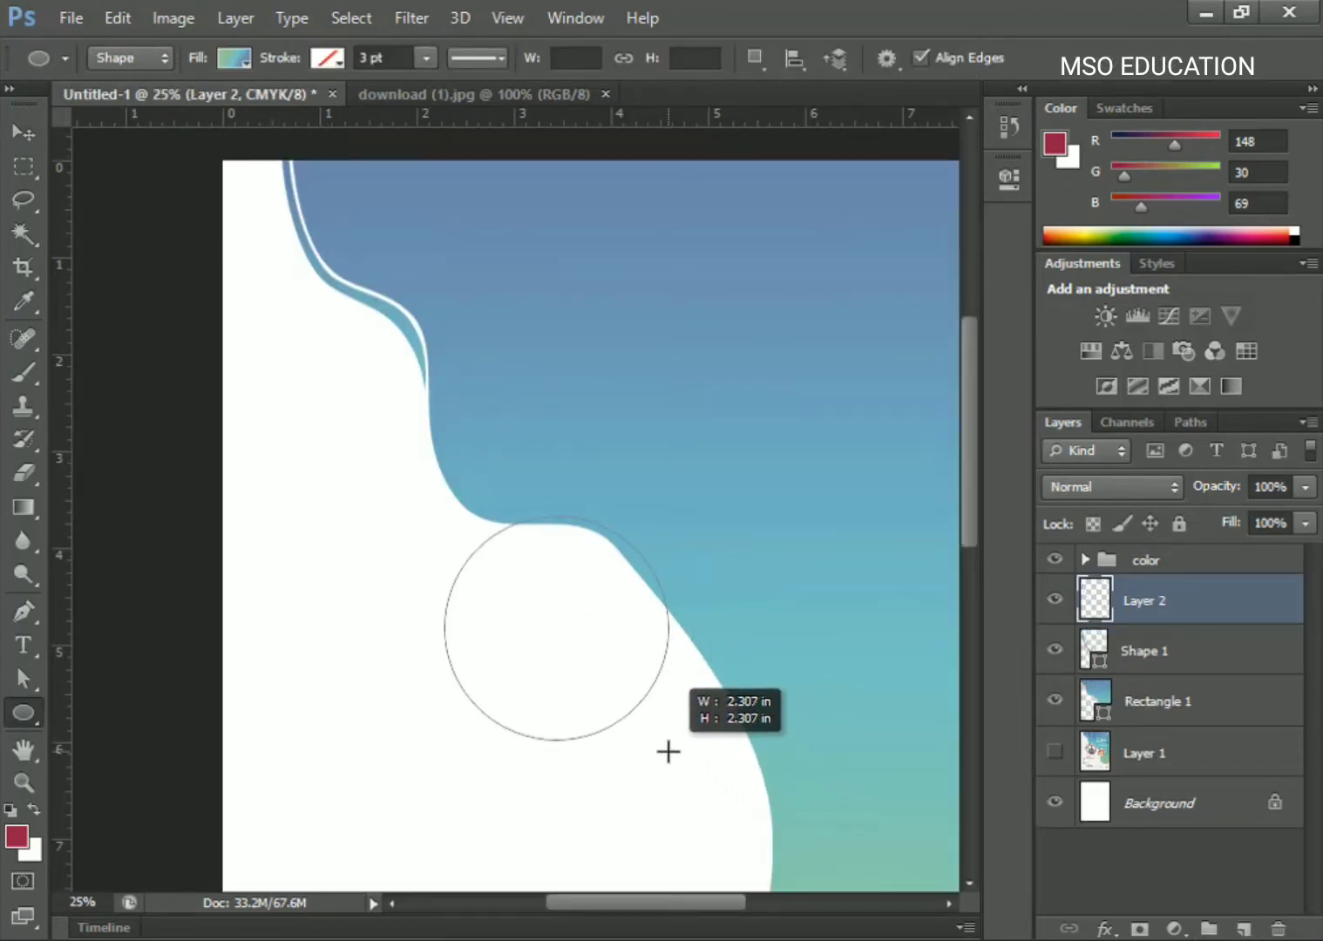
left_click_drag(669, 752, 668, 751)
key("v")
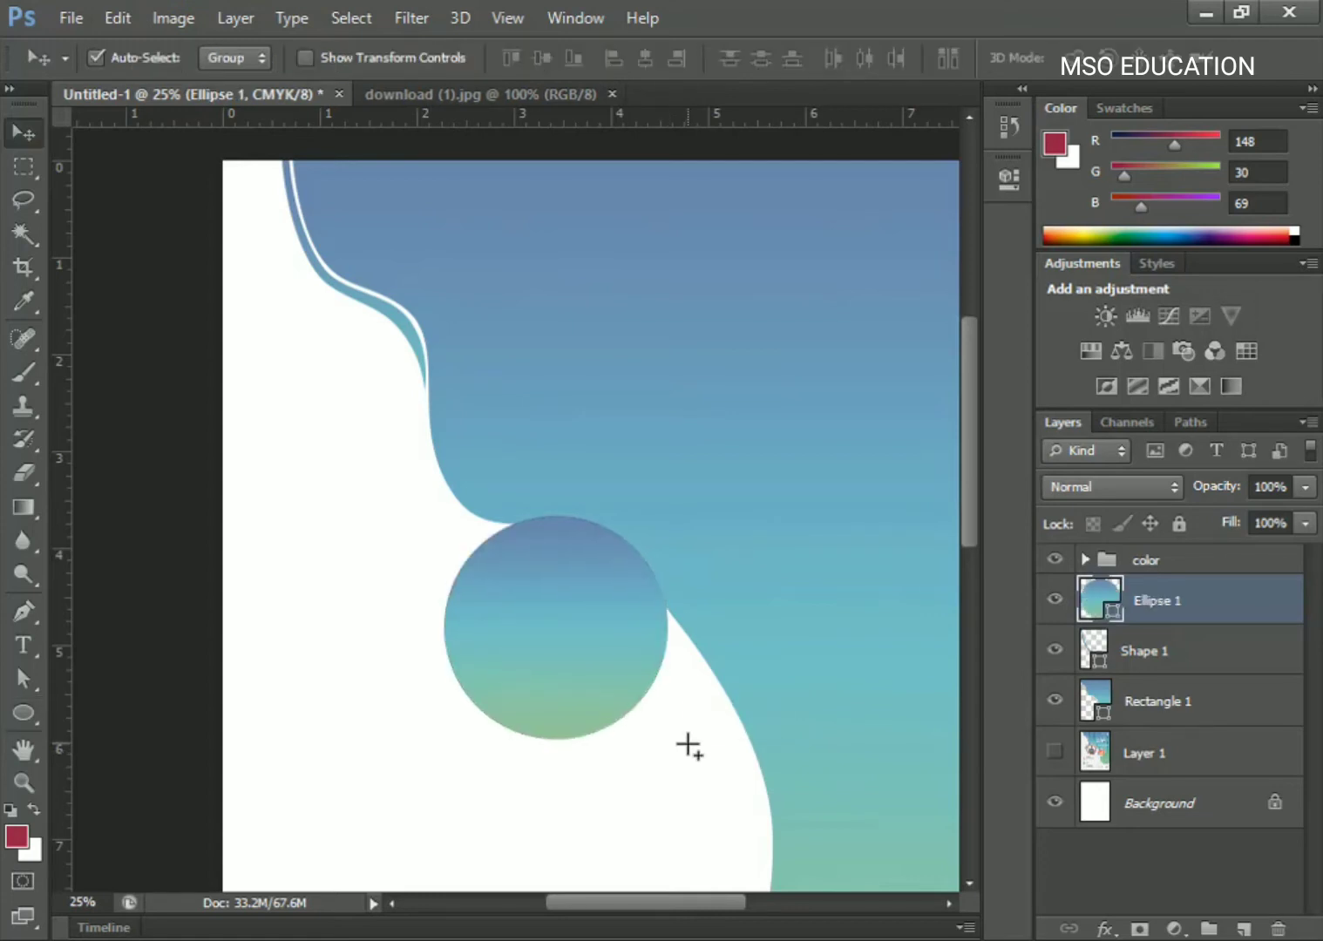
key("shift+Left")
key("shift+Left")
key("shift+Left")
key("shift+Left")
key("shift+Left")
key("shift+Left")
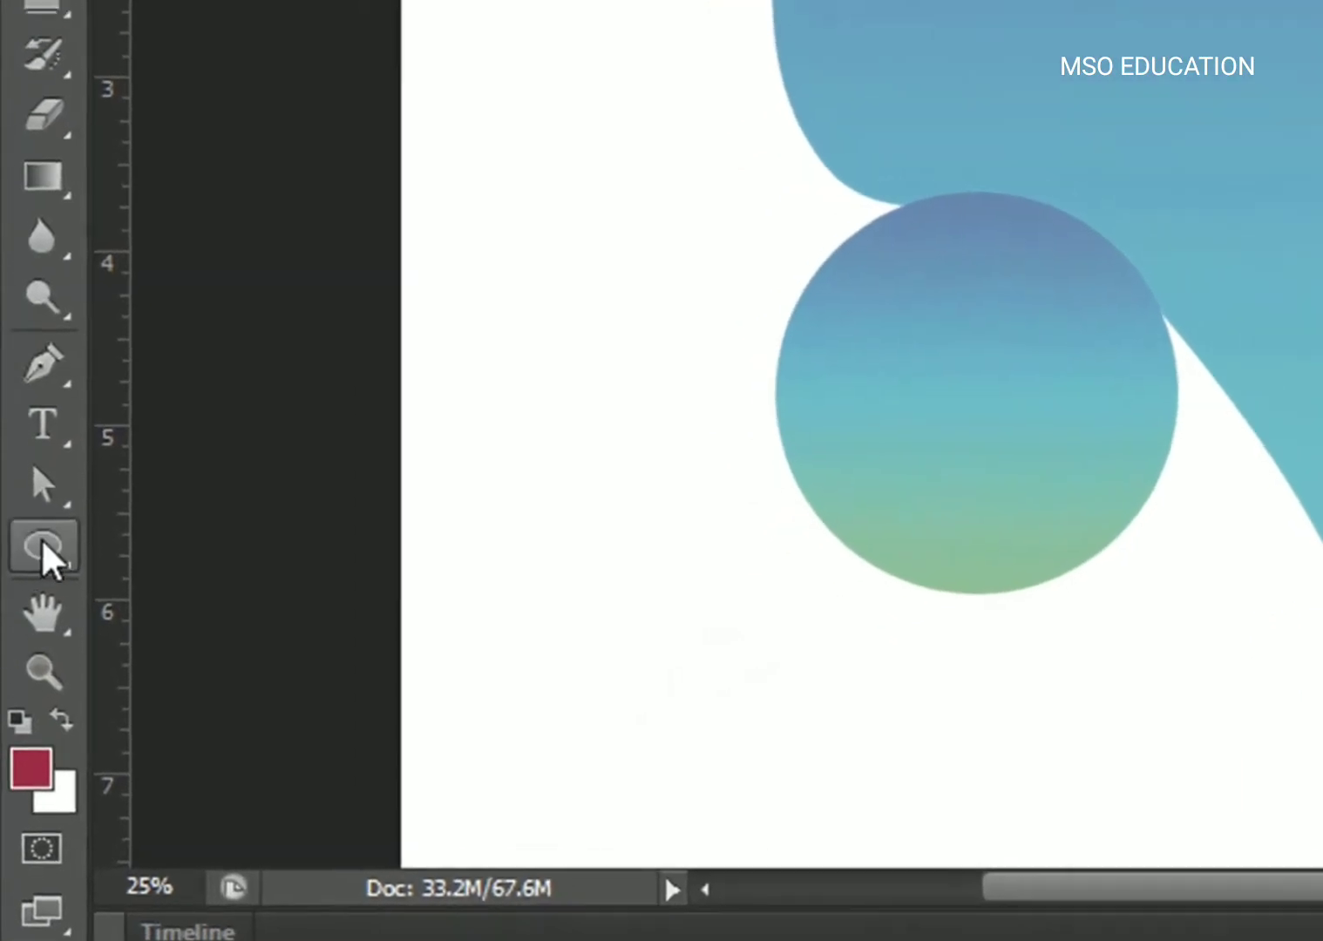
Give the circle a white 6 pt outline aligned outside, and duplicate the Ellipse 1 layer.
left_click(37, 586)
left_click(311, 77)
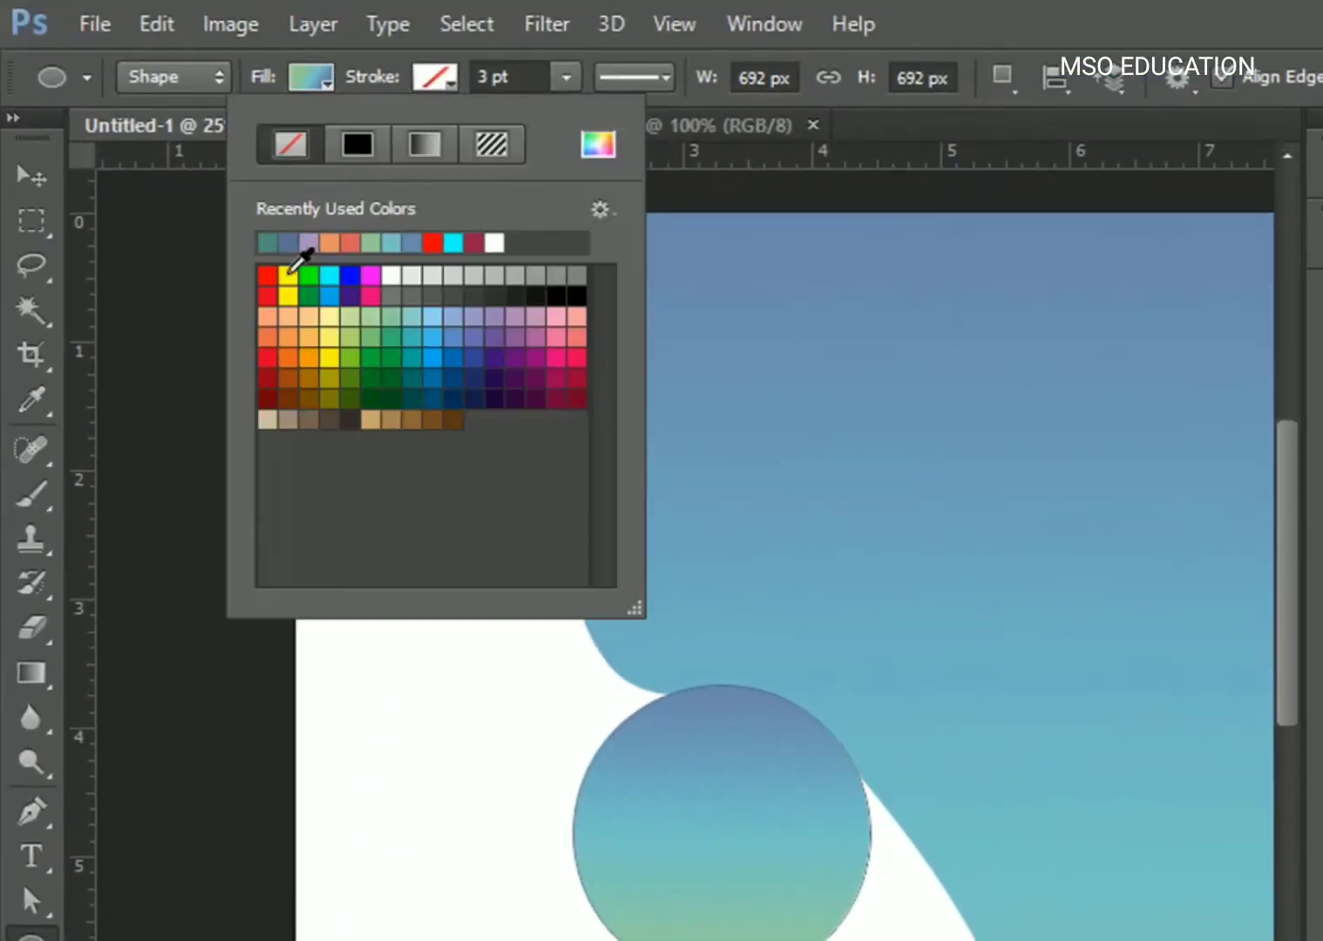
left_click(493, 243)
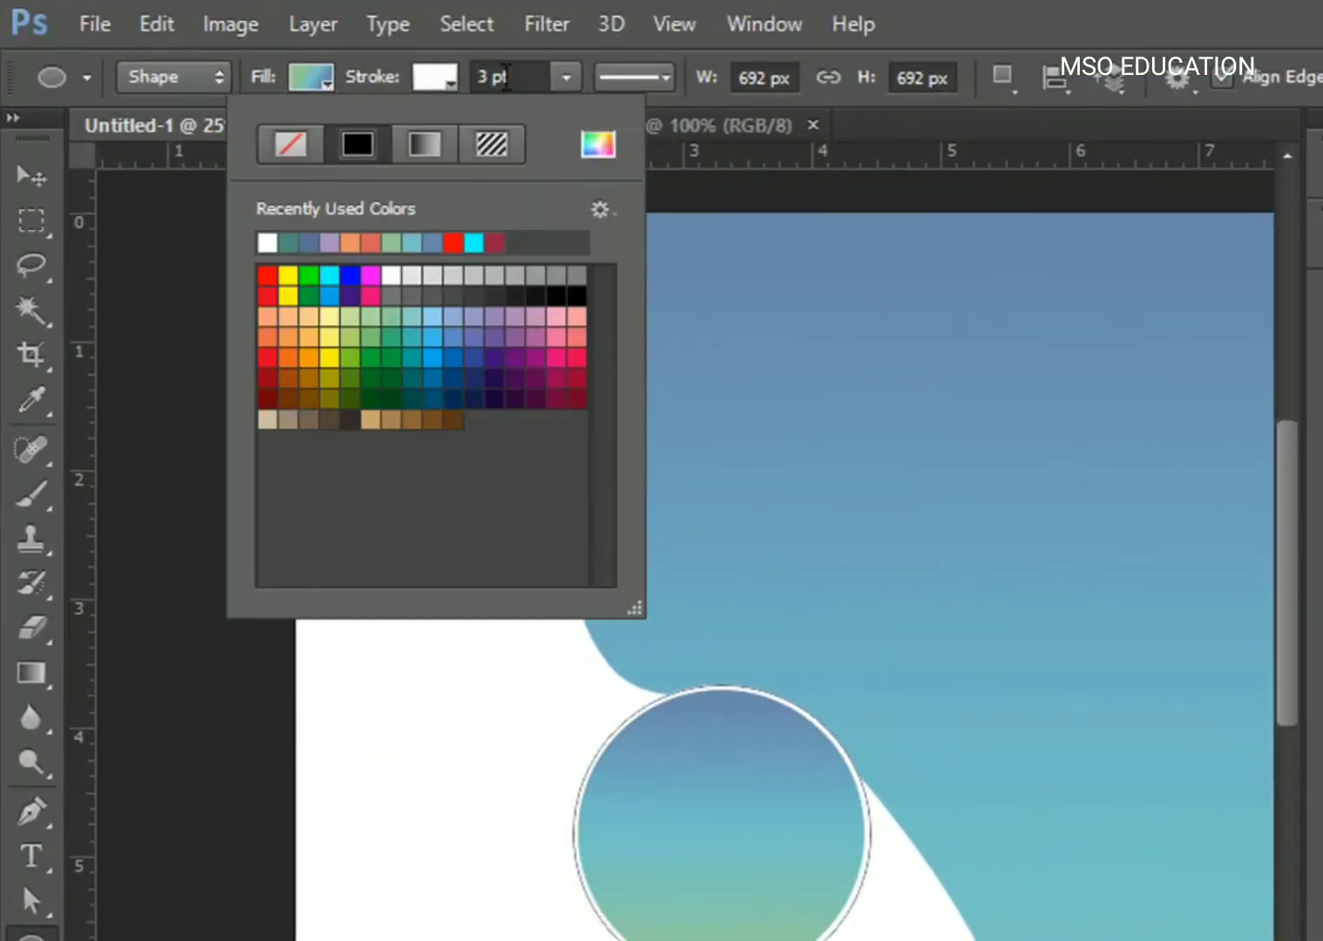
left_click(633, 76)
left_click(514, 432)
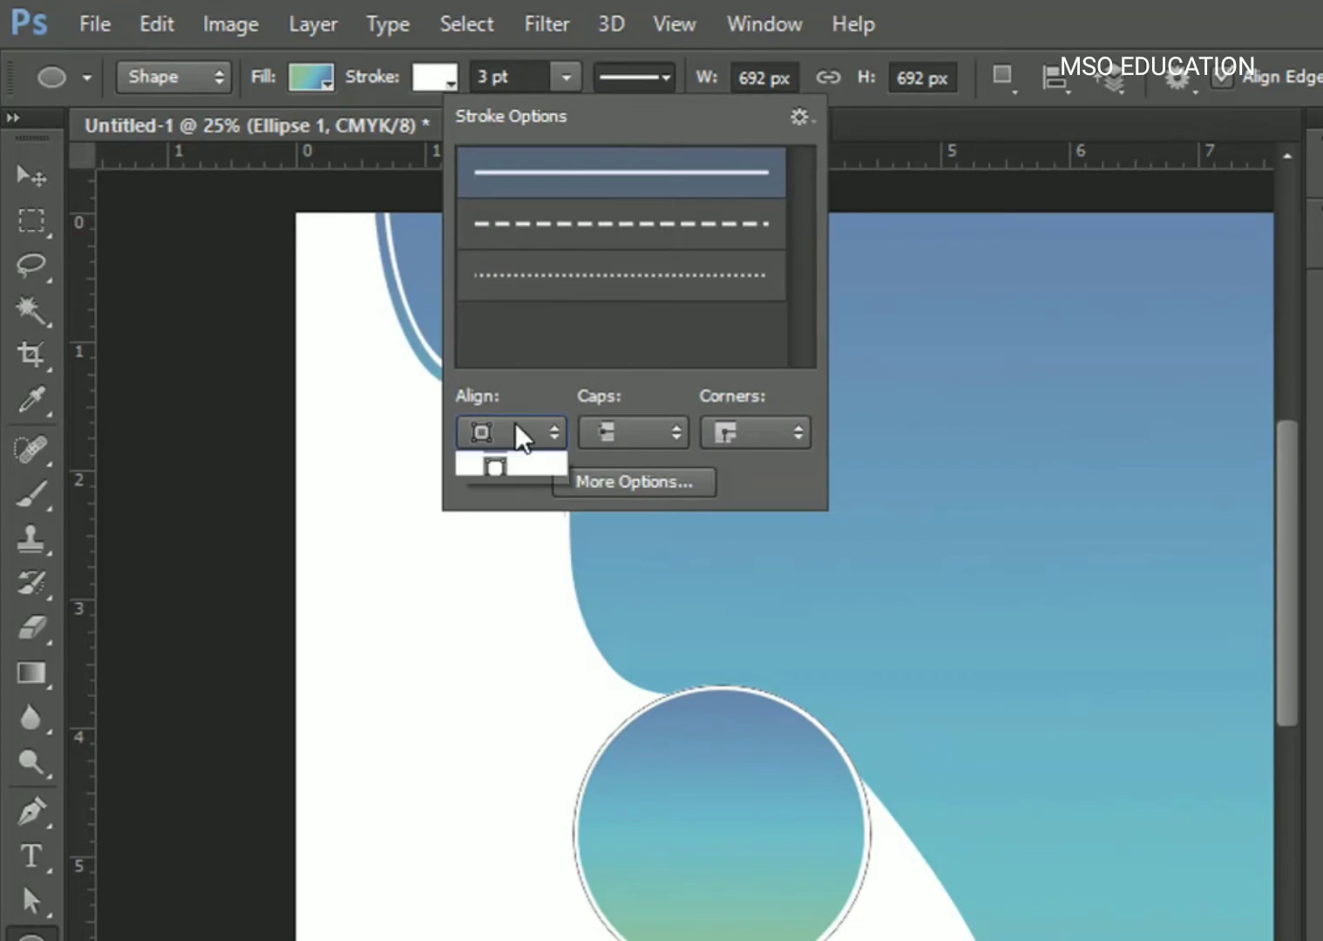
left_click(593, 452)
left_click(606, 485)
left_click(667, 475)
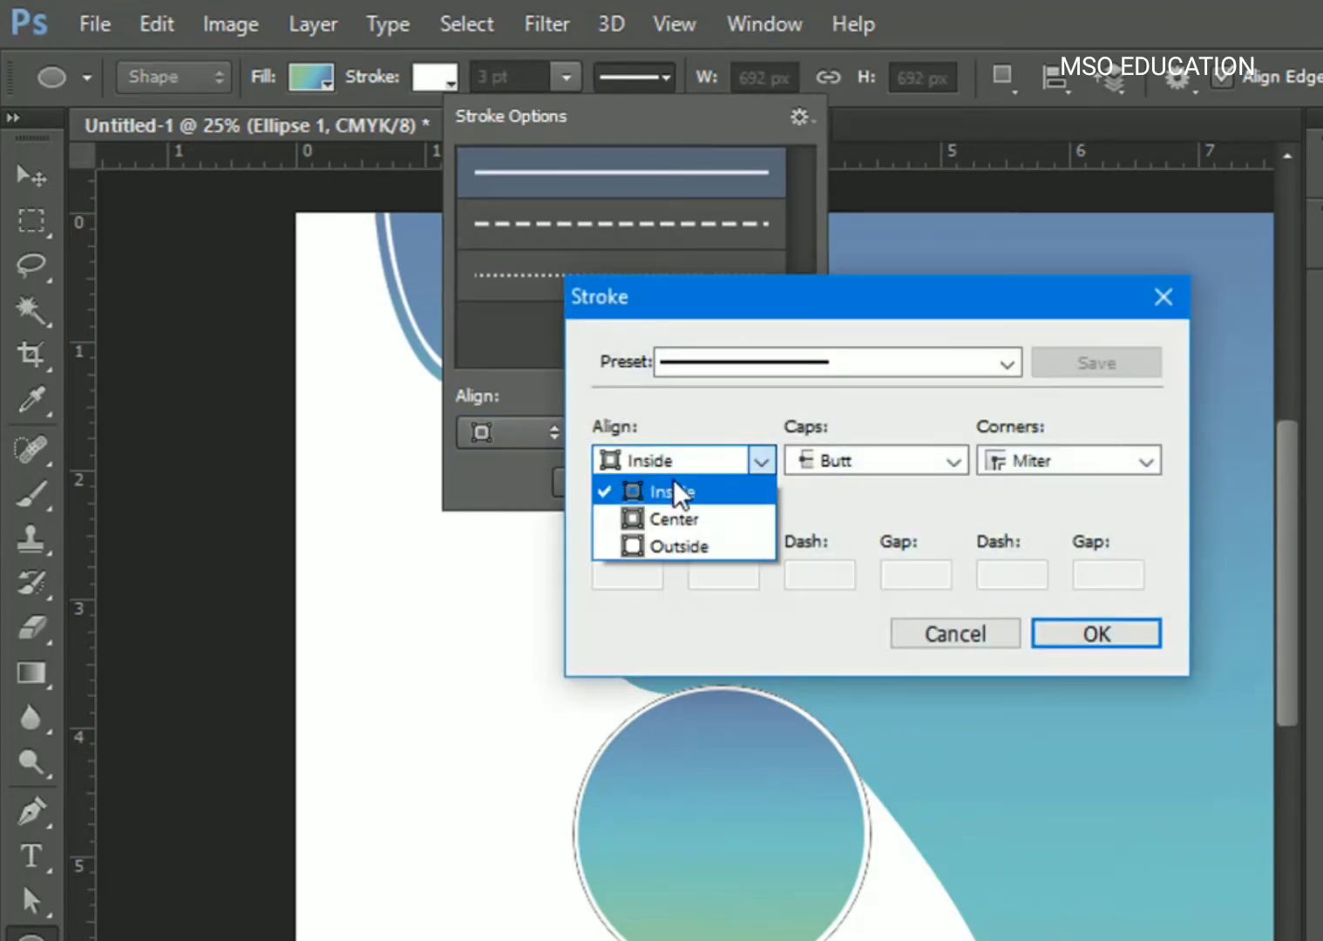
left_click(682, 547)
left_click(1049, 650)
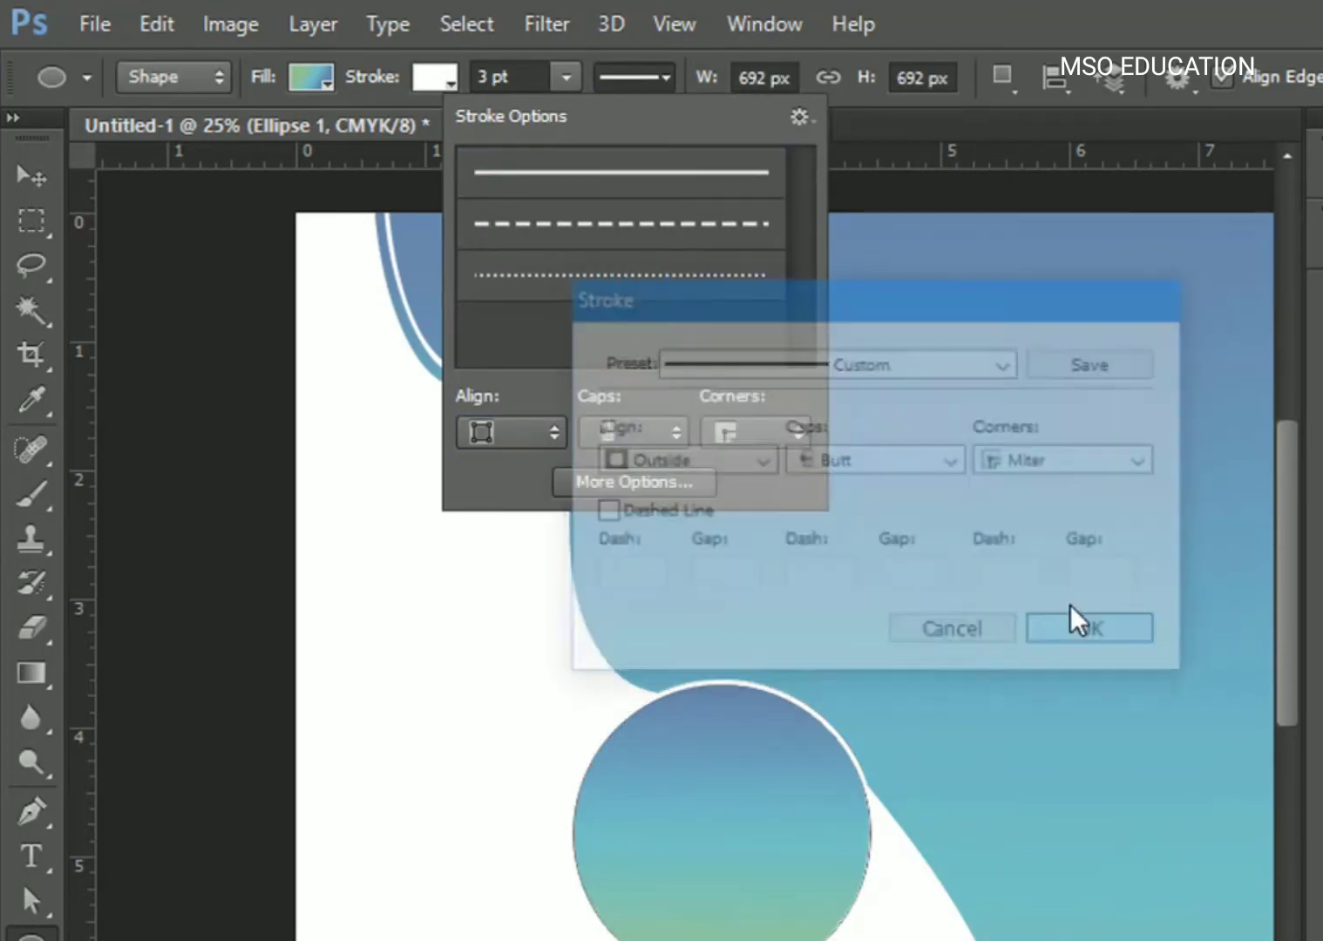
left_click(512, 77)
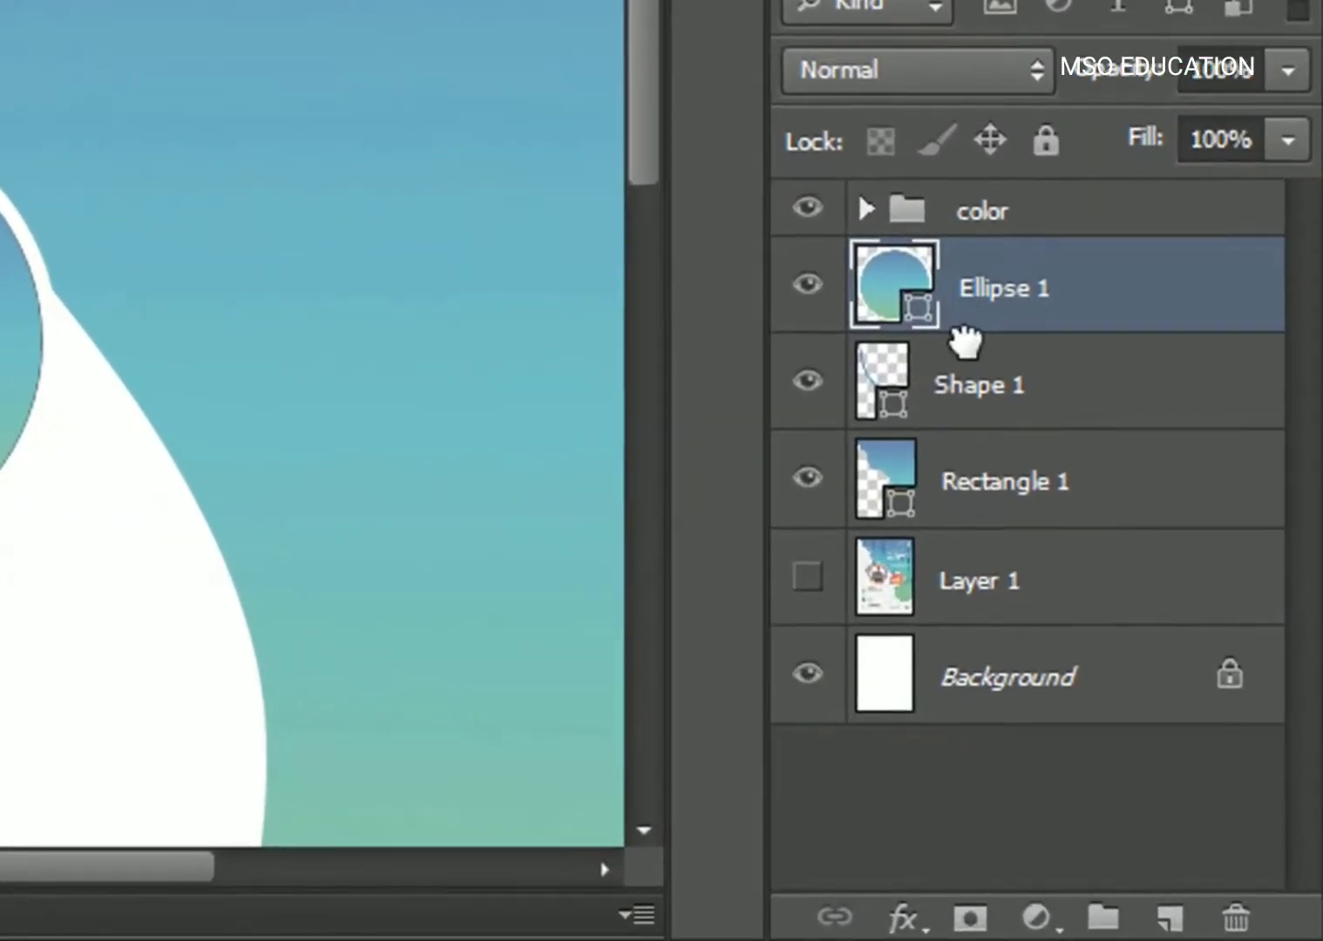
mouse_move(963, 327)
left_mouse_down()
mouse_move(1138, 922)
mouse_move(1162, 923)
left_mouse_up()
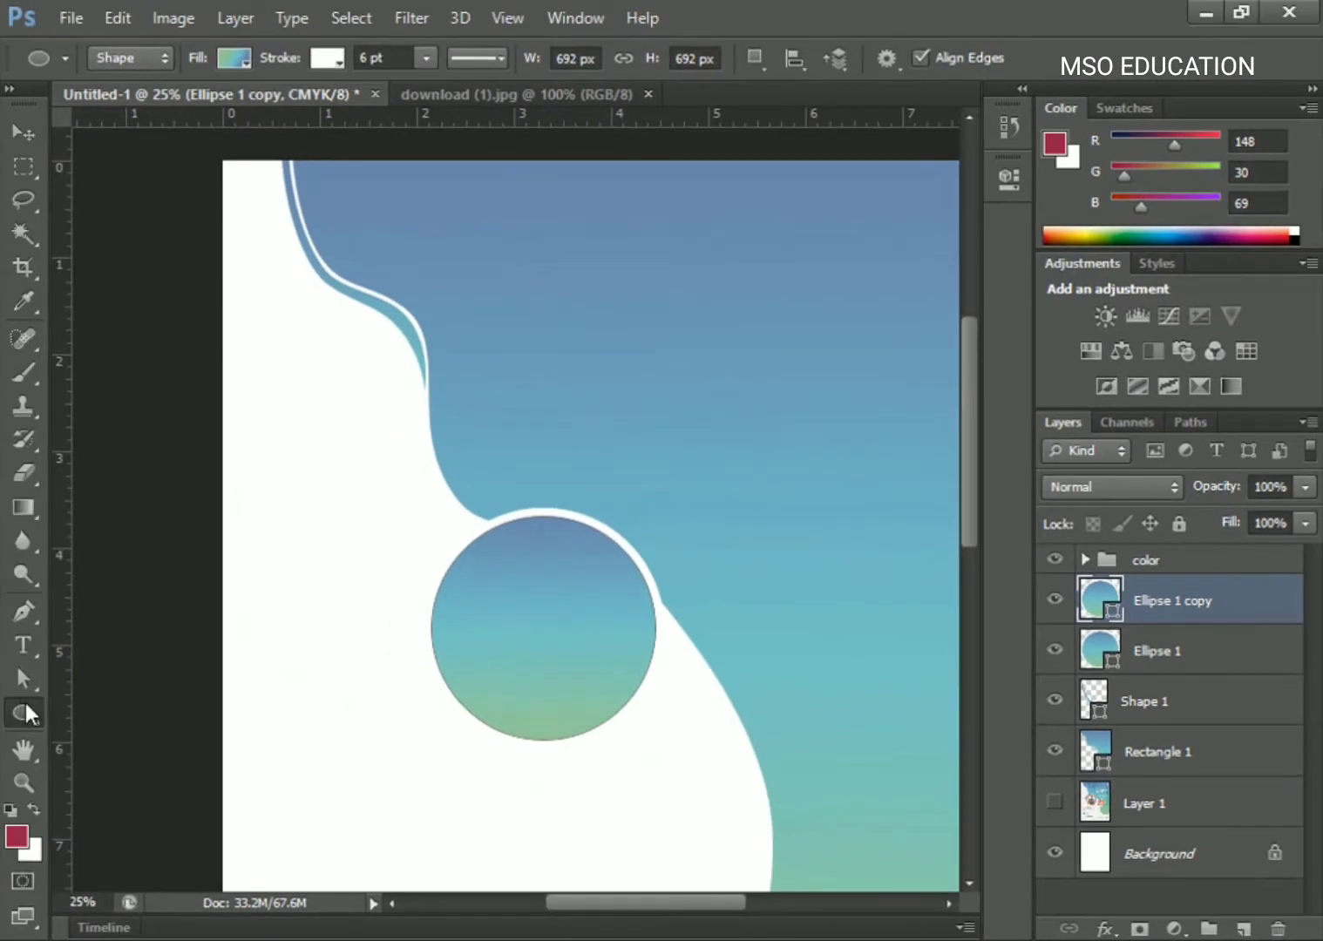
Scale Ellipse 1 copy to 92.49% around its centre and set its stroke to none.
left_click(333, 62)
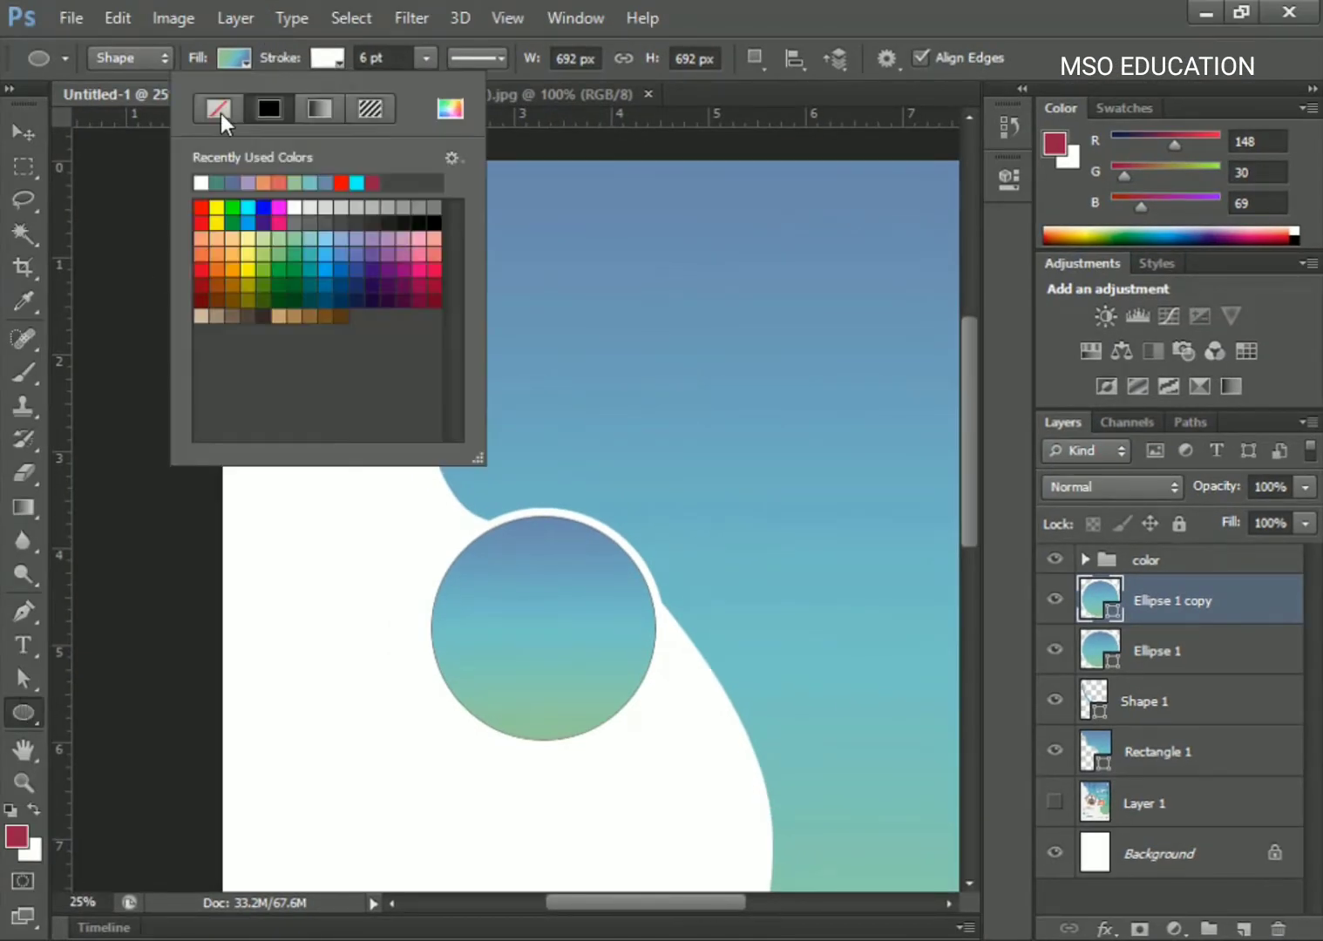
left_click(328, 57)
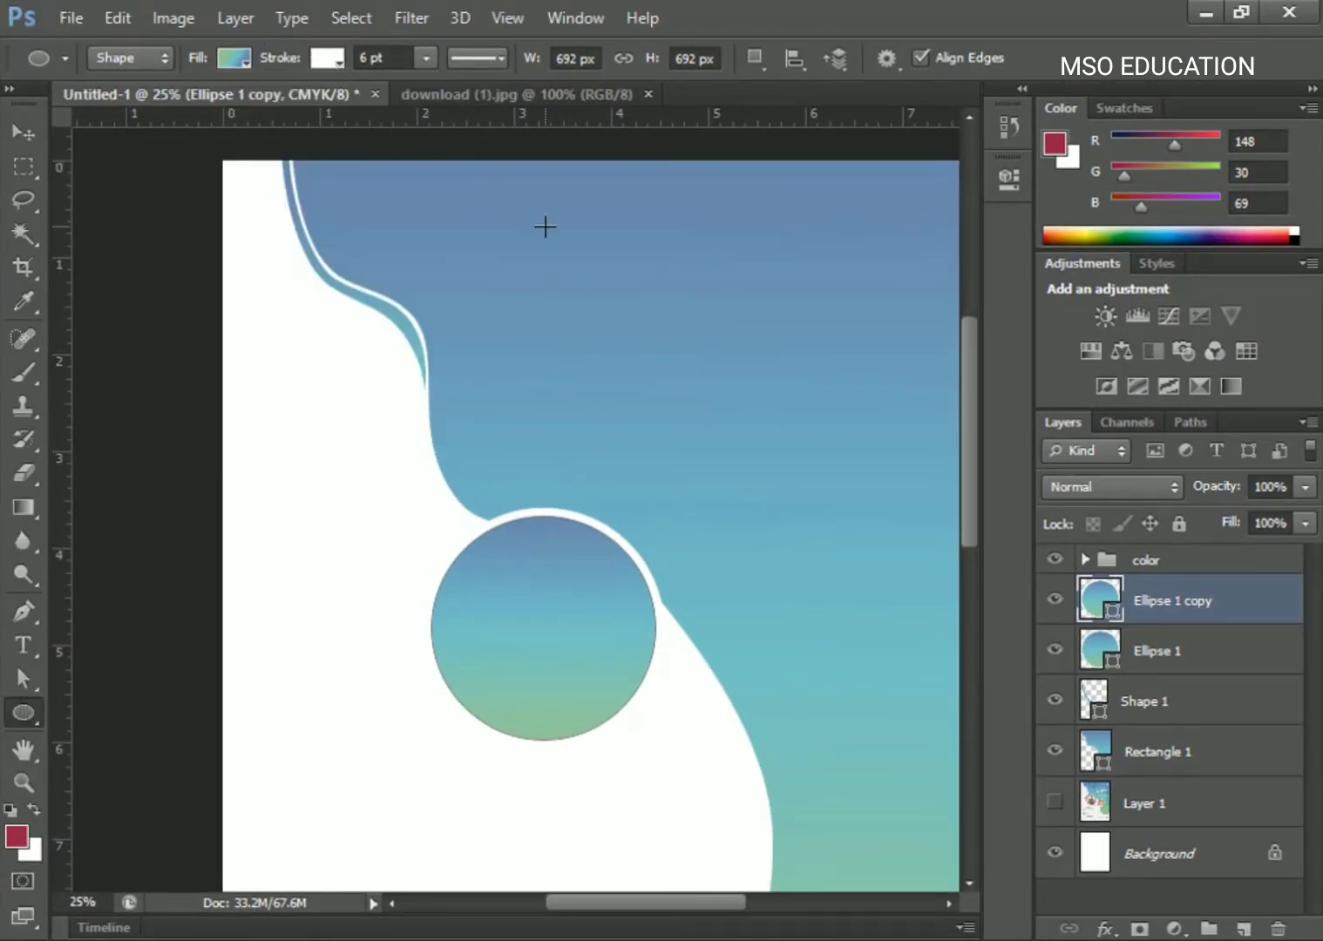
key("ctrl+t")
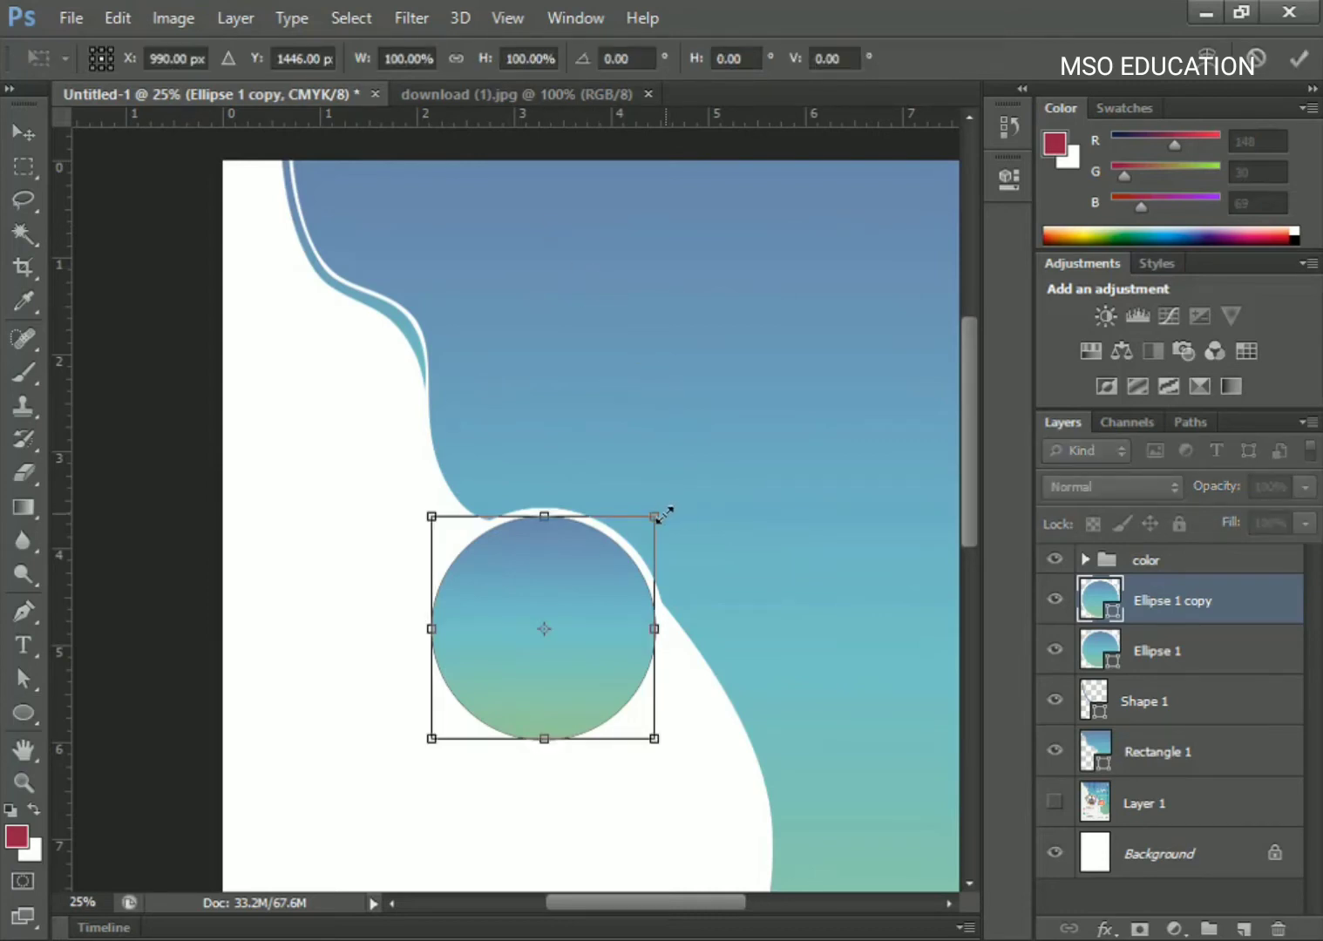
left_click_drag(660, 516, 650, 522)
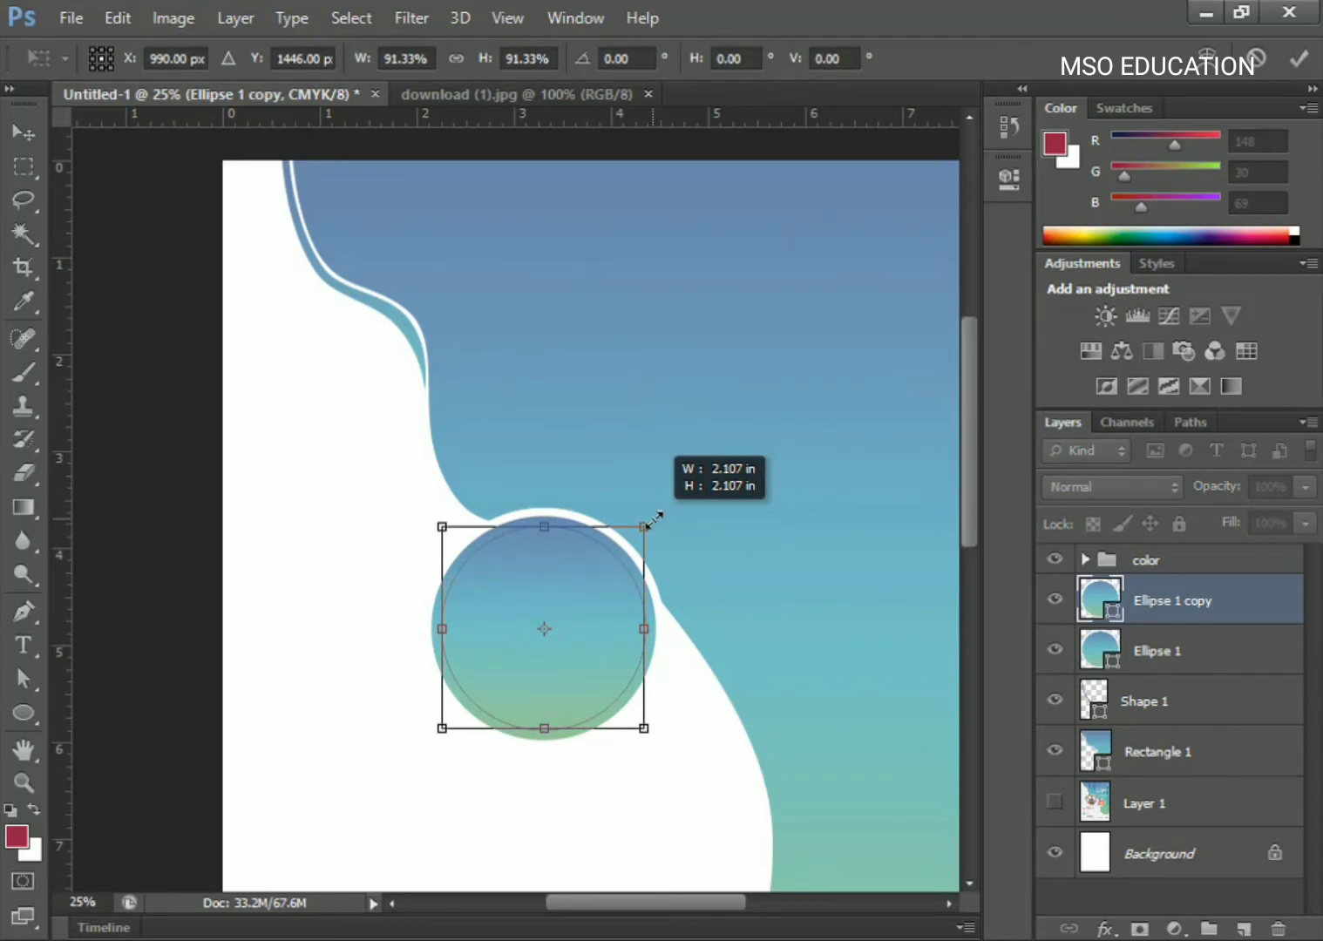
left_click_drag(652, 518, 646, 523)
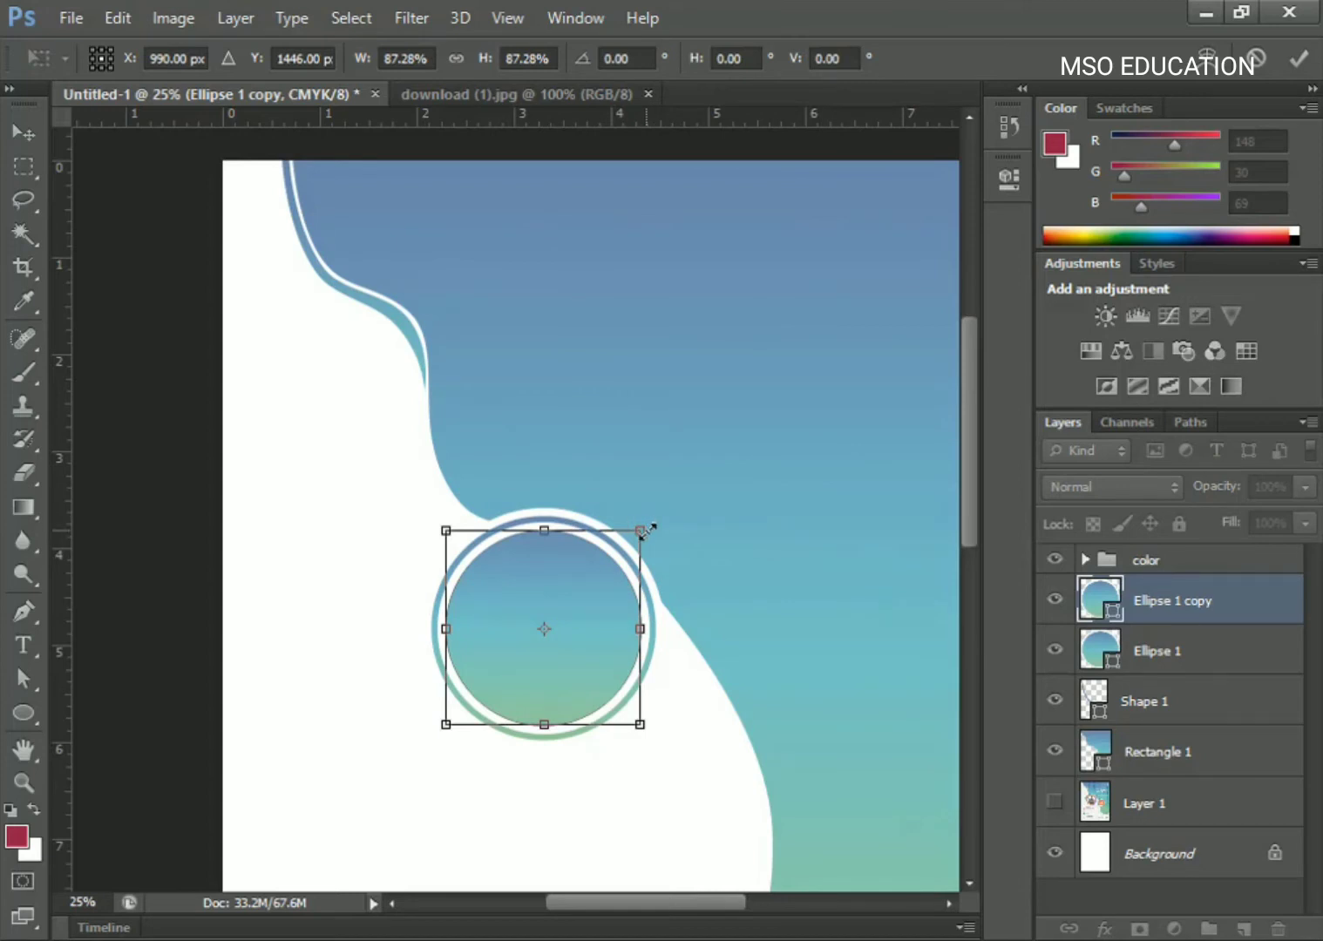
left_click_drag(651, 529, 657, 527)
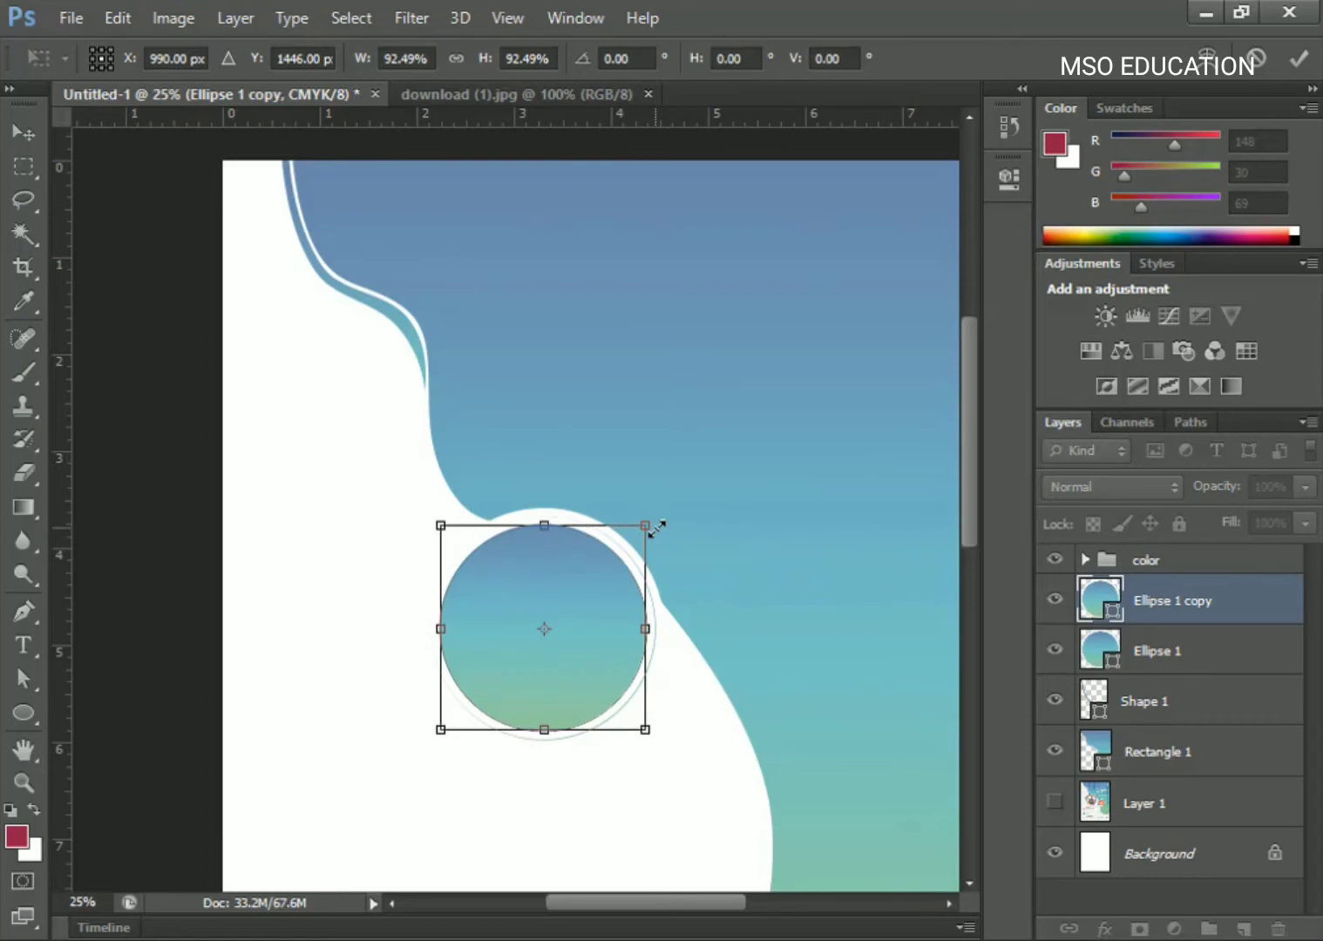
key("Return")
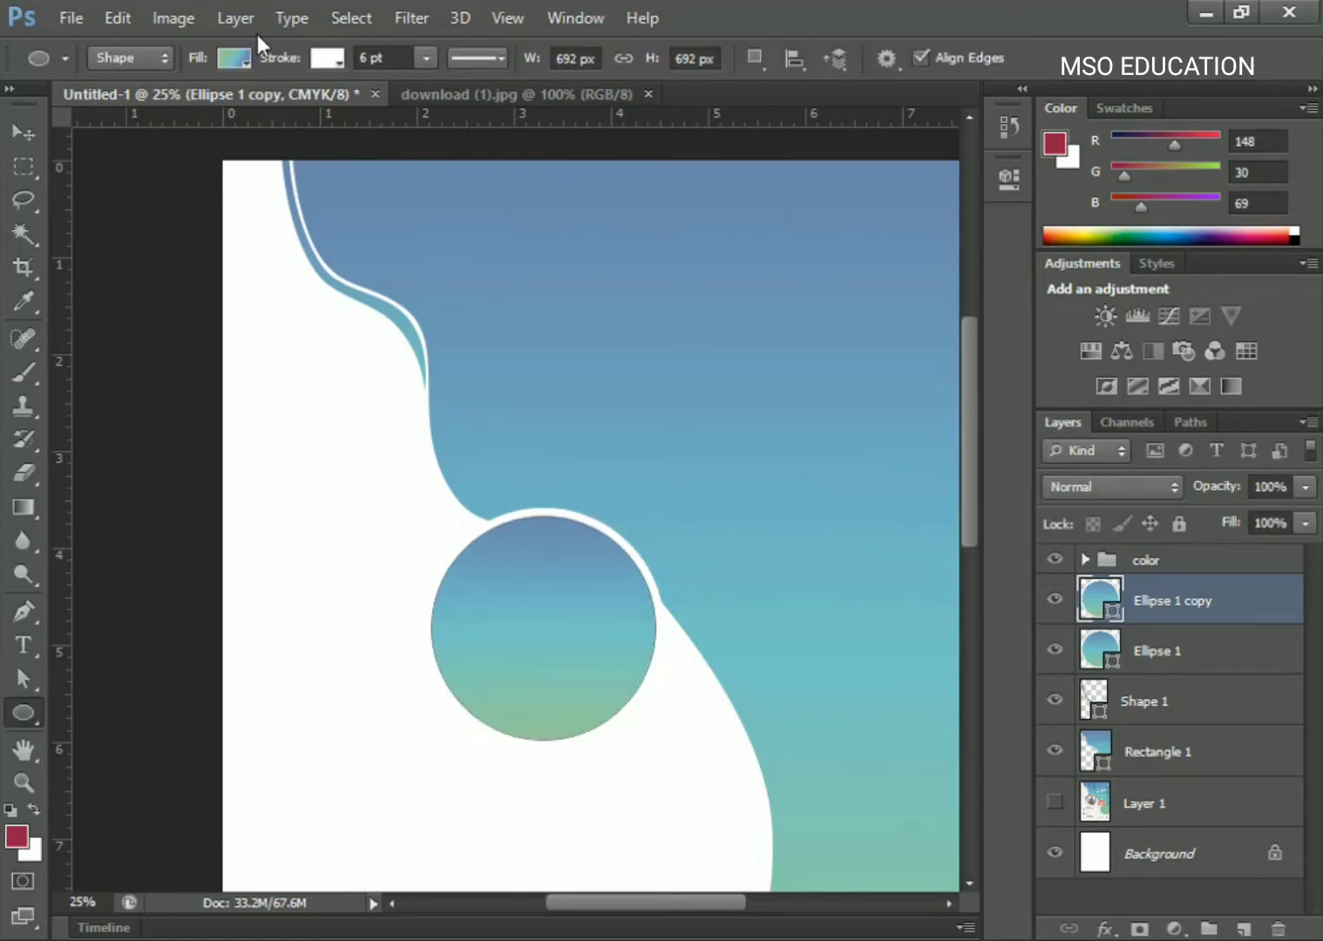
left_click(324, 58)
left_click(219, 113)
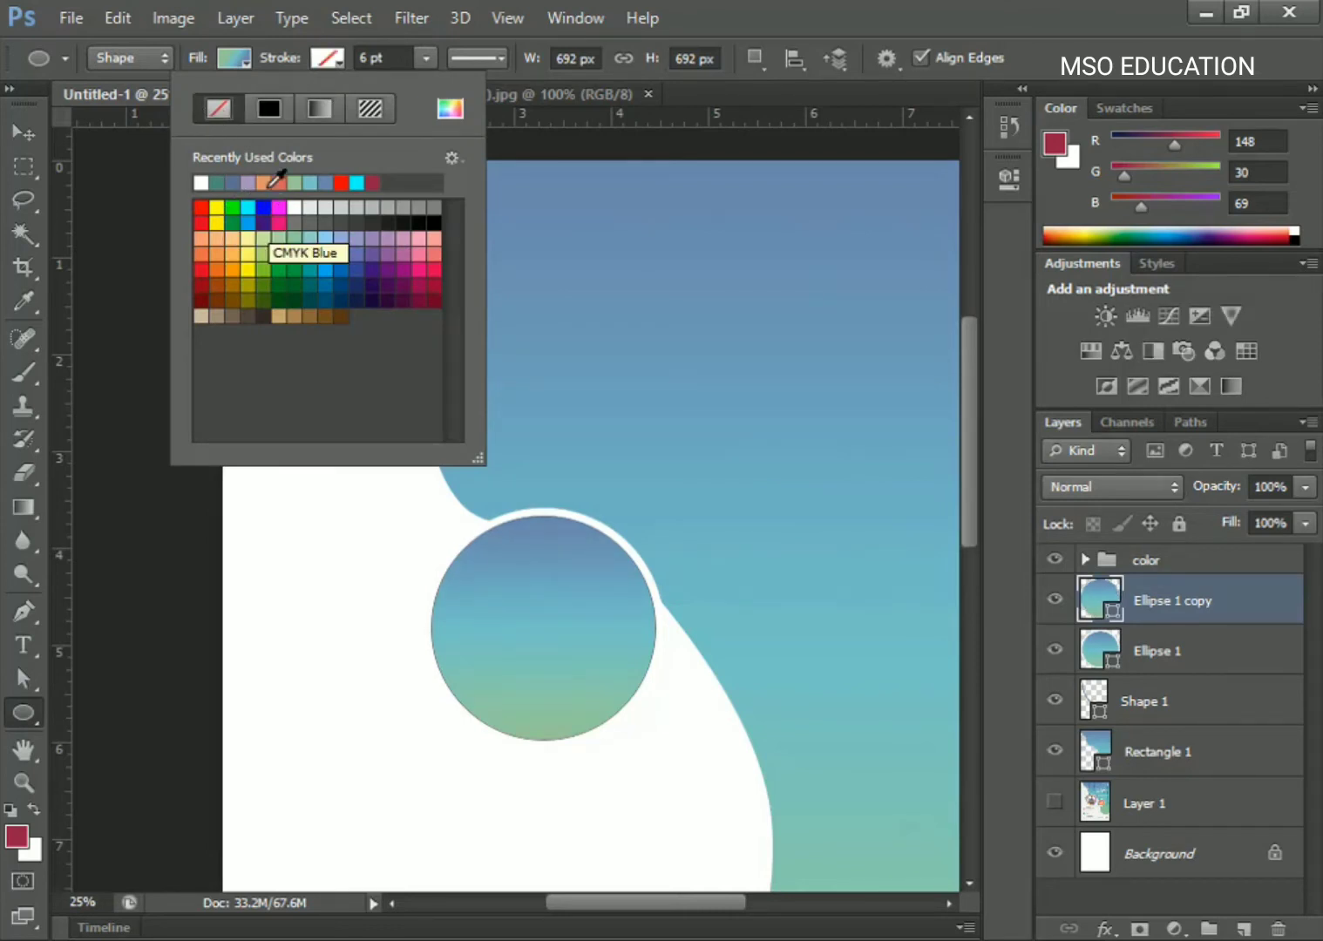
Give the copied circle an orange outline.
left_click(239, 58)
left_click(246, 56)
left_click(343, 60)
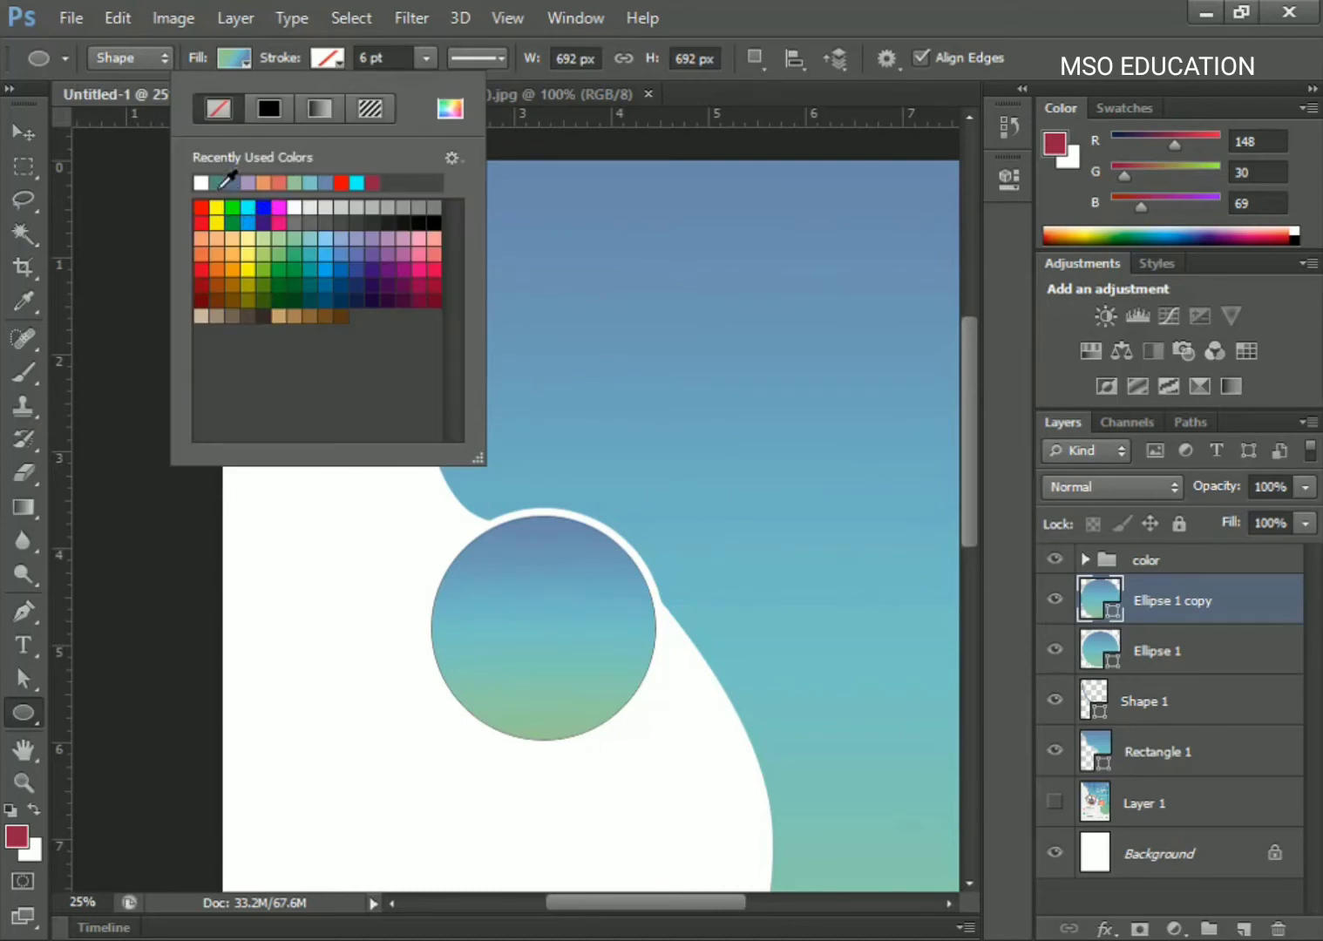
left_click(269, 182)
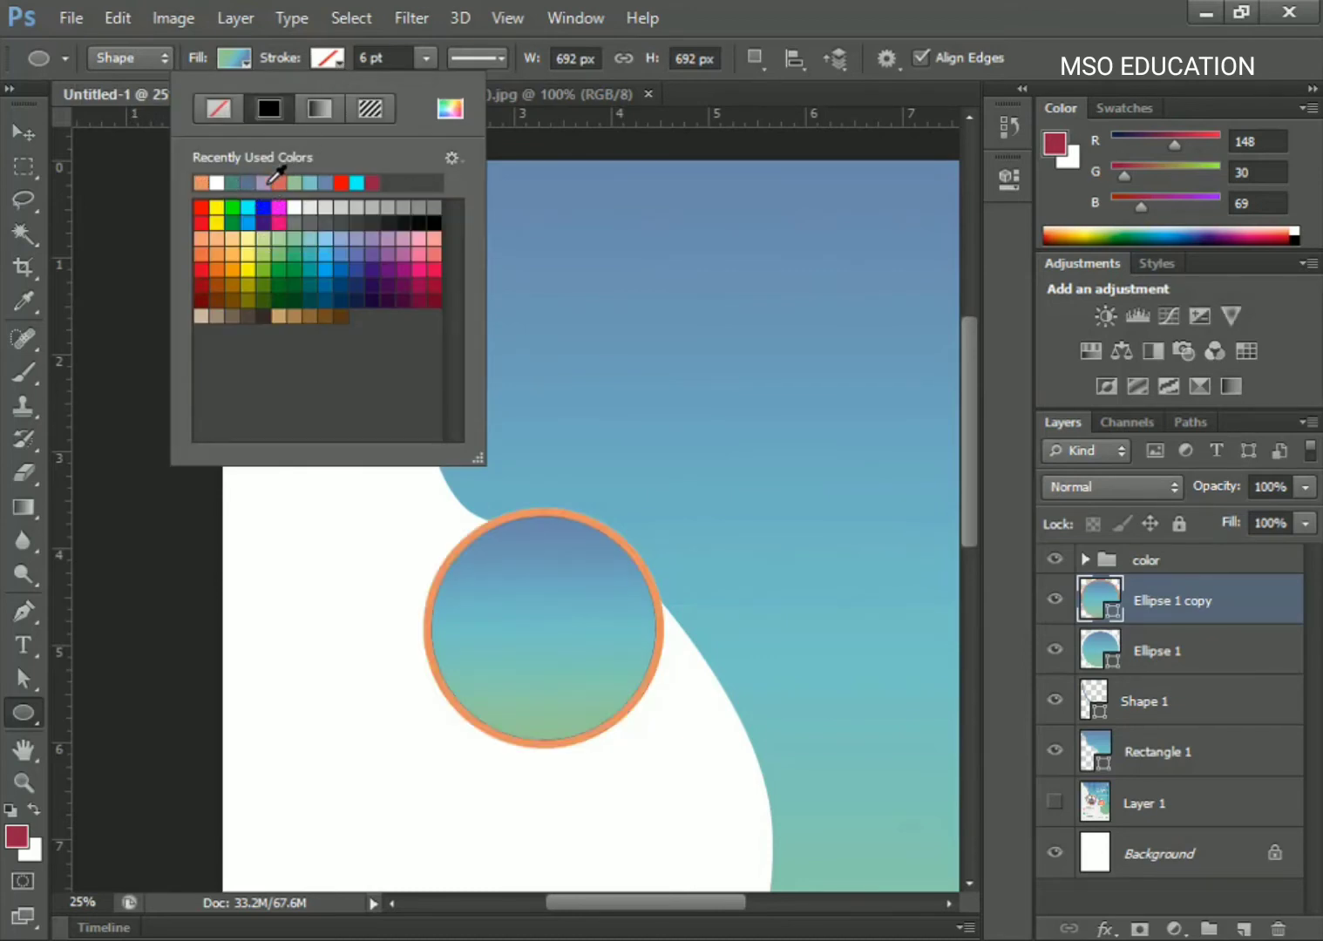
left_click(18, 134)
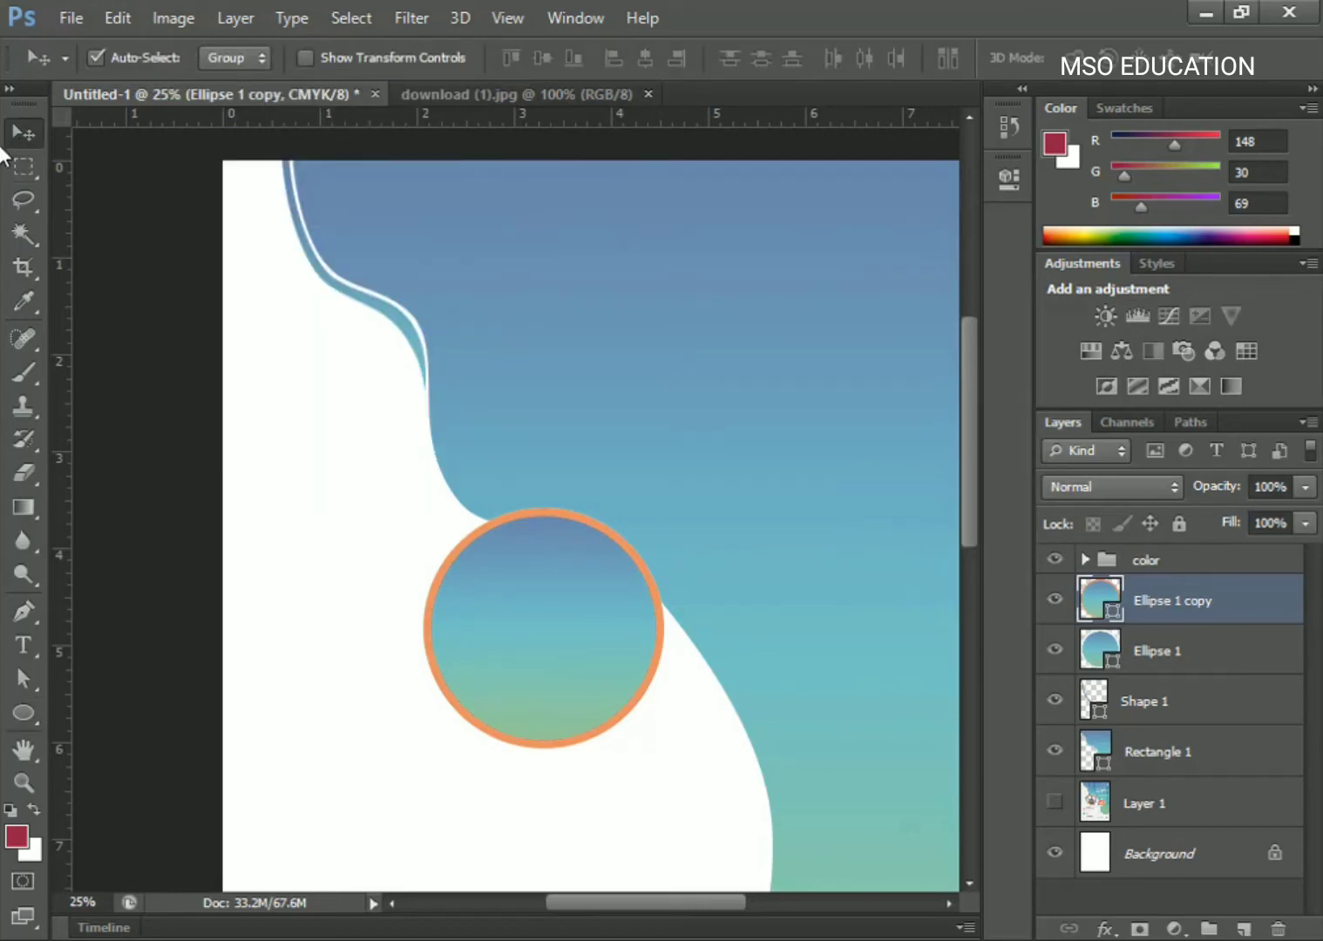
Make the orange outline 10 pt aligned inside, then duplicate the ringed circle layer.
left_click(22, 712)
left_click(381, 57)
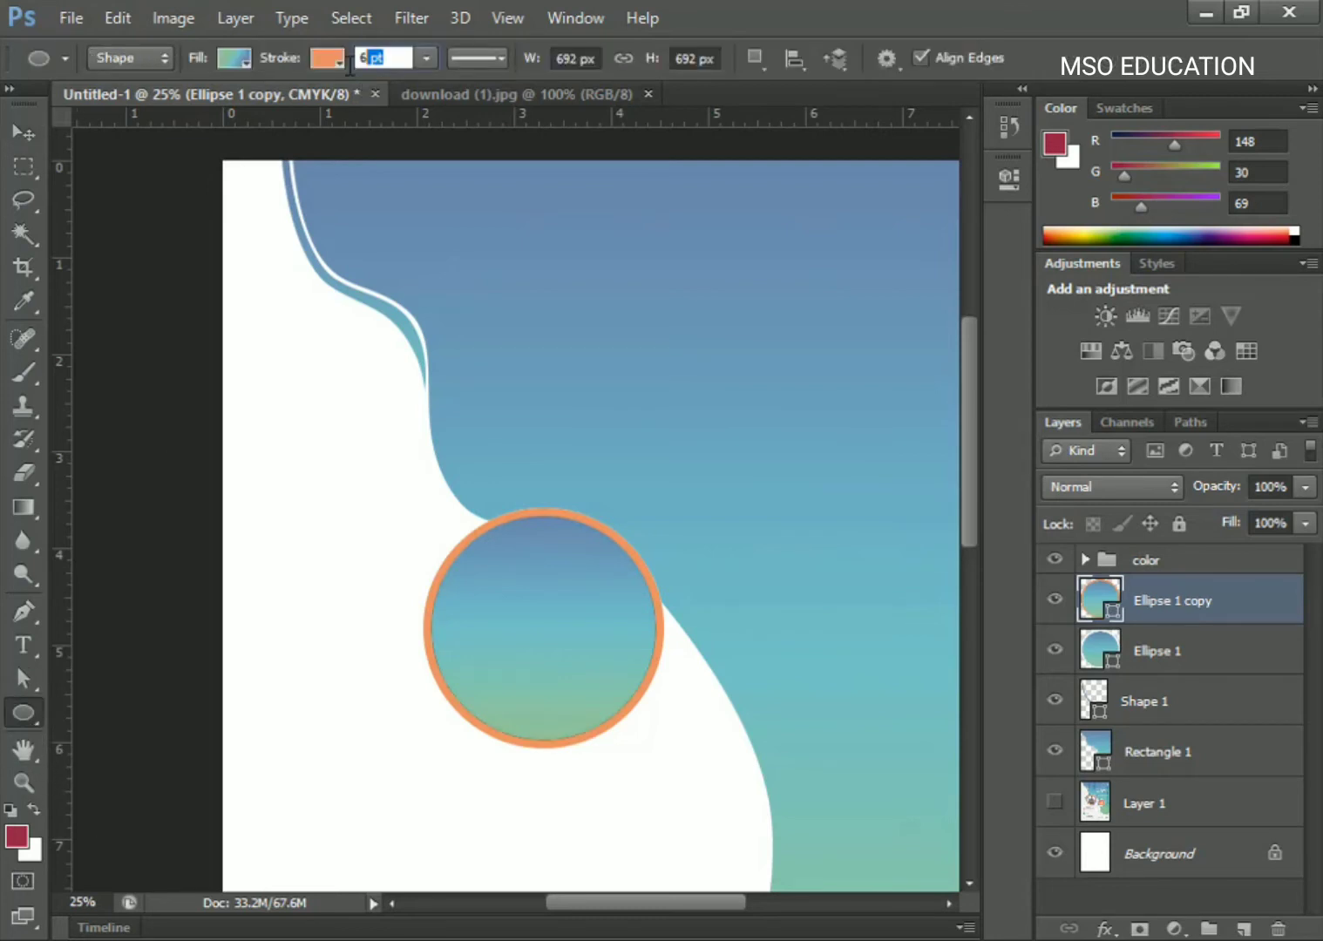
type("0")
key("Return")
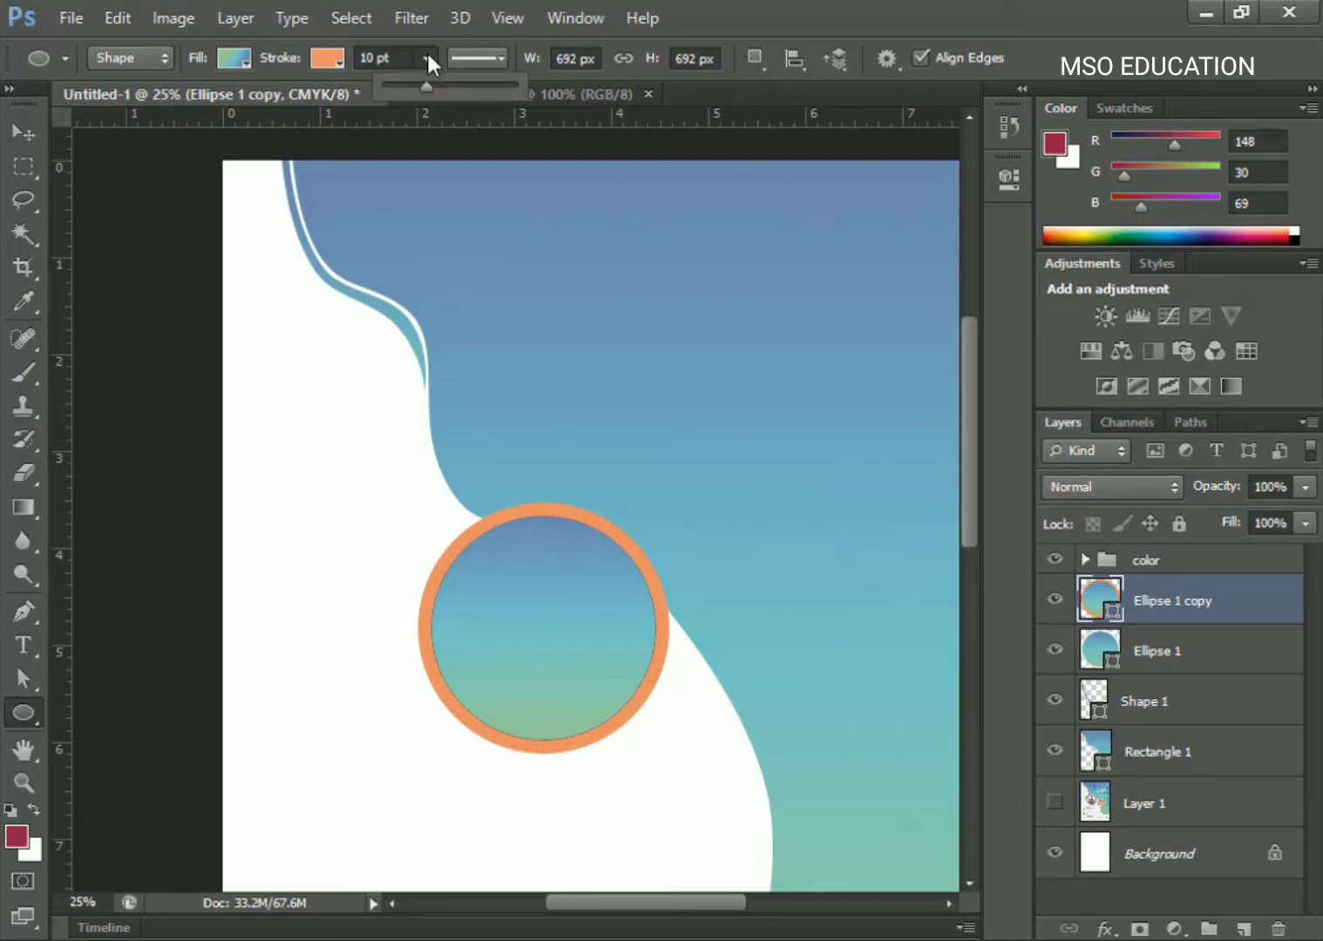
left_click(484, 56)
left_click(492, 358)
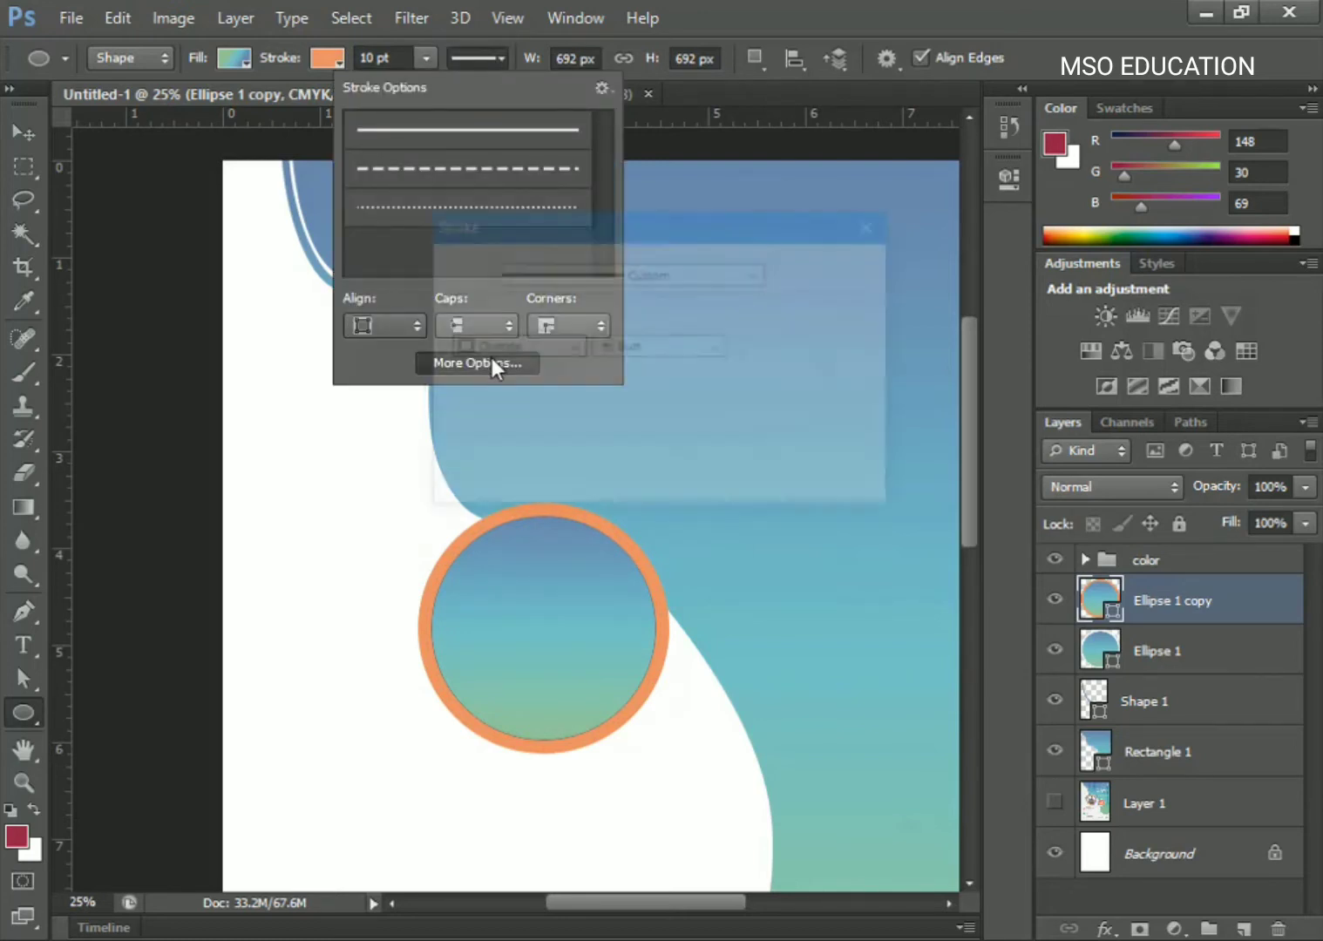
left_click(543, 348)
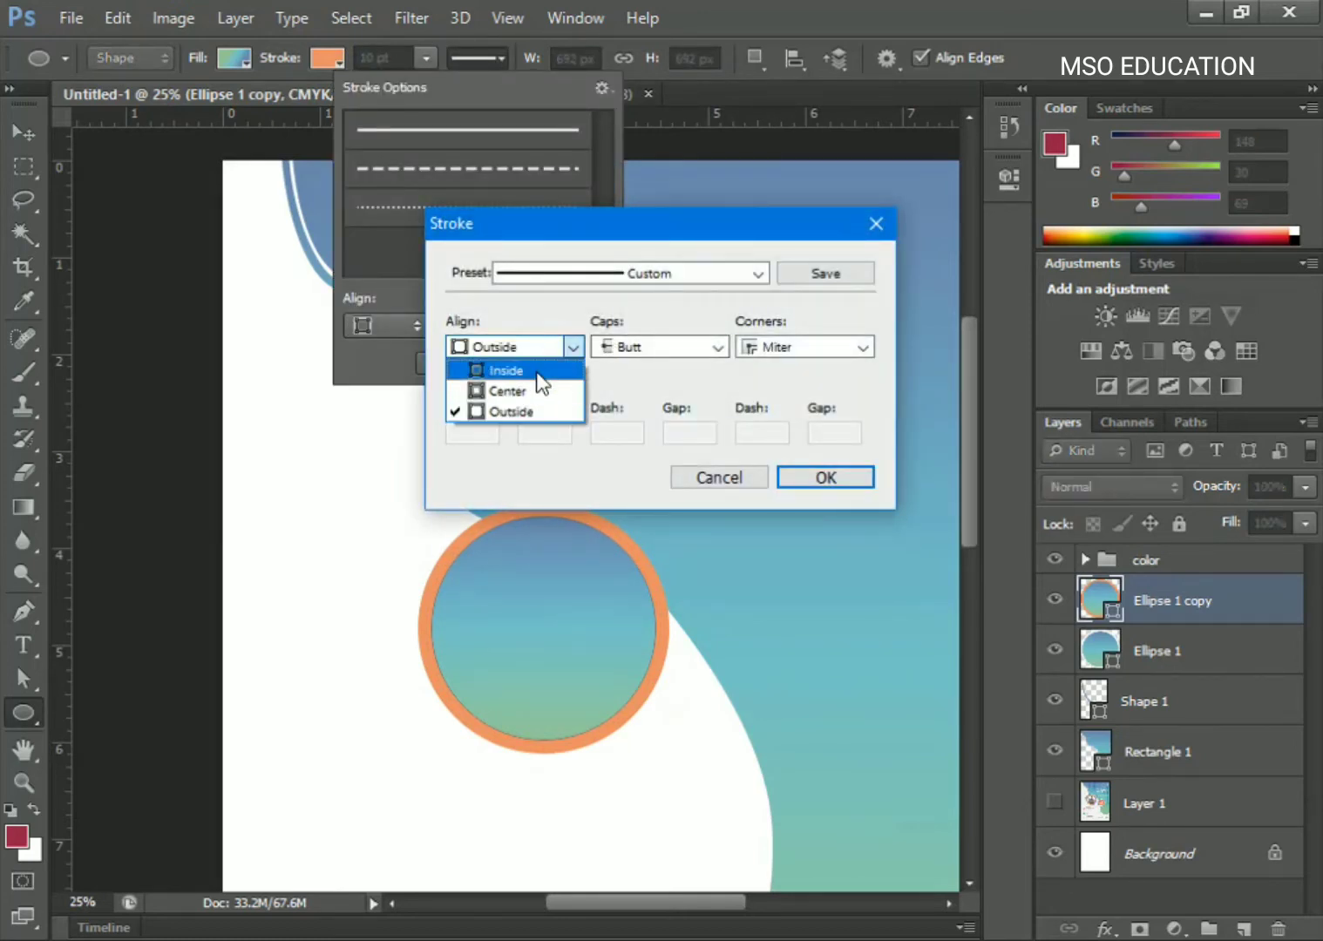
left_click(538, 371)
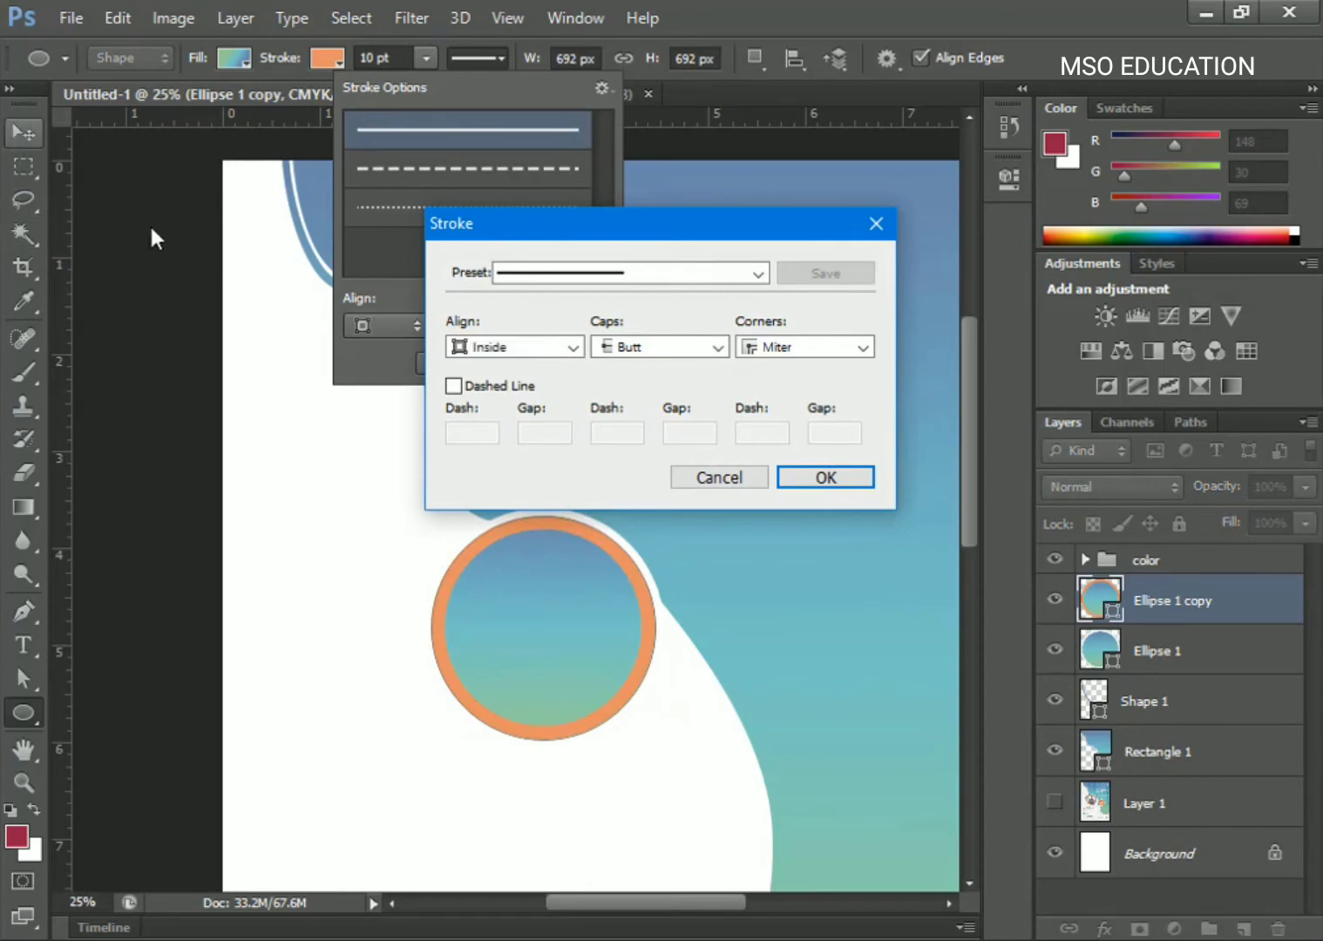
left_click(824, 479)
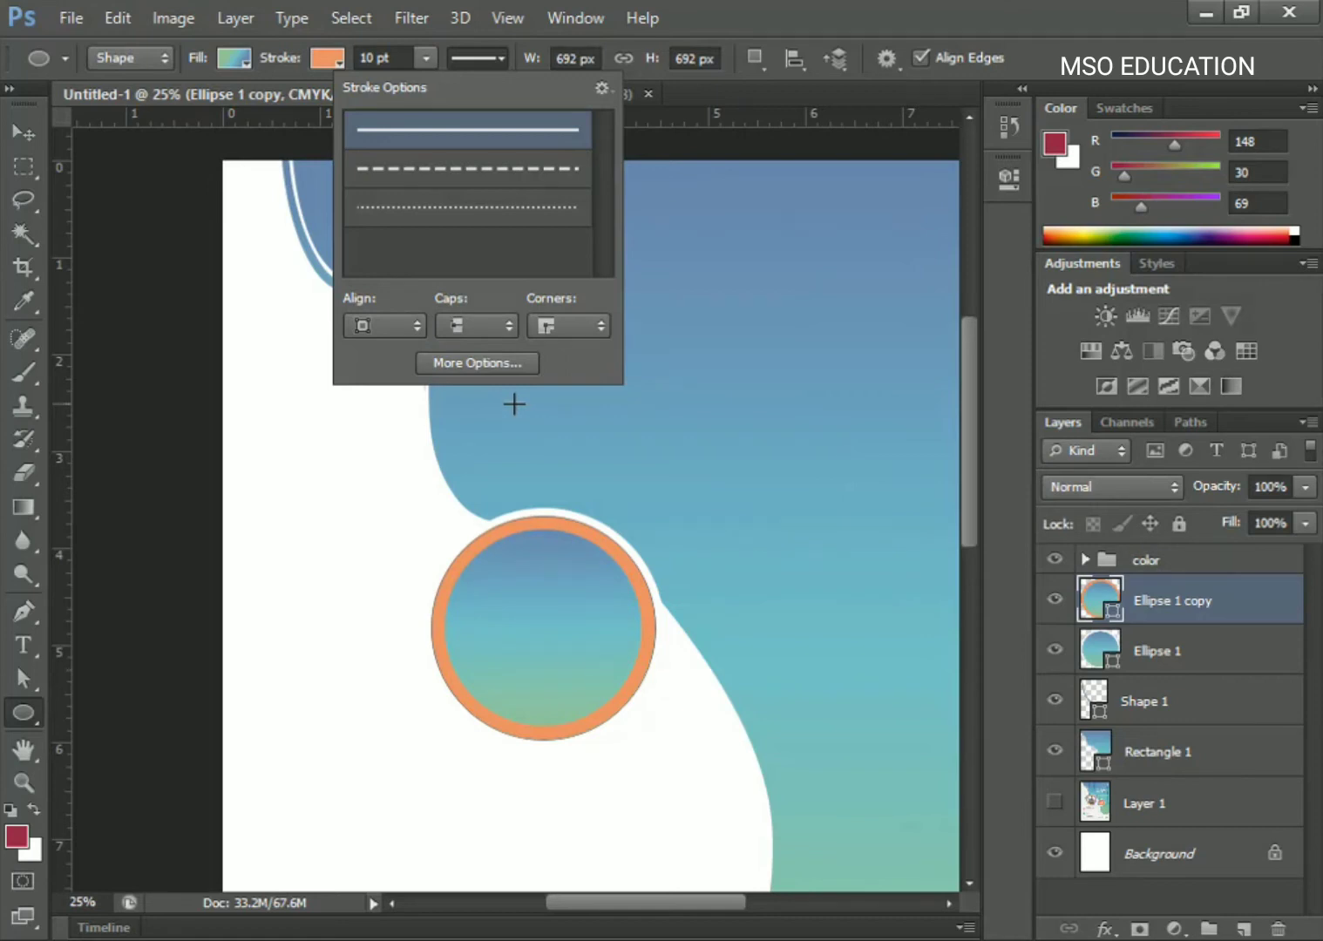
mouse_move(1165, 617)
left_mouse_down()
mouse_move(1255, 935)
mouse_move(1244, 929)
left_mouse_up()
Change Ellipse 1 copy's outline colour to lavender.
left_click(1137, 660)
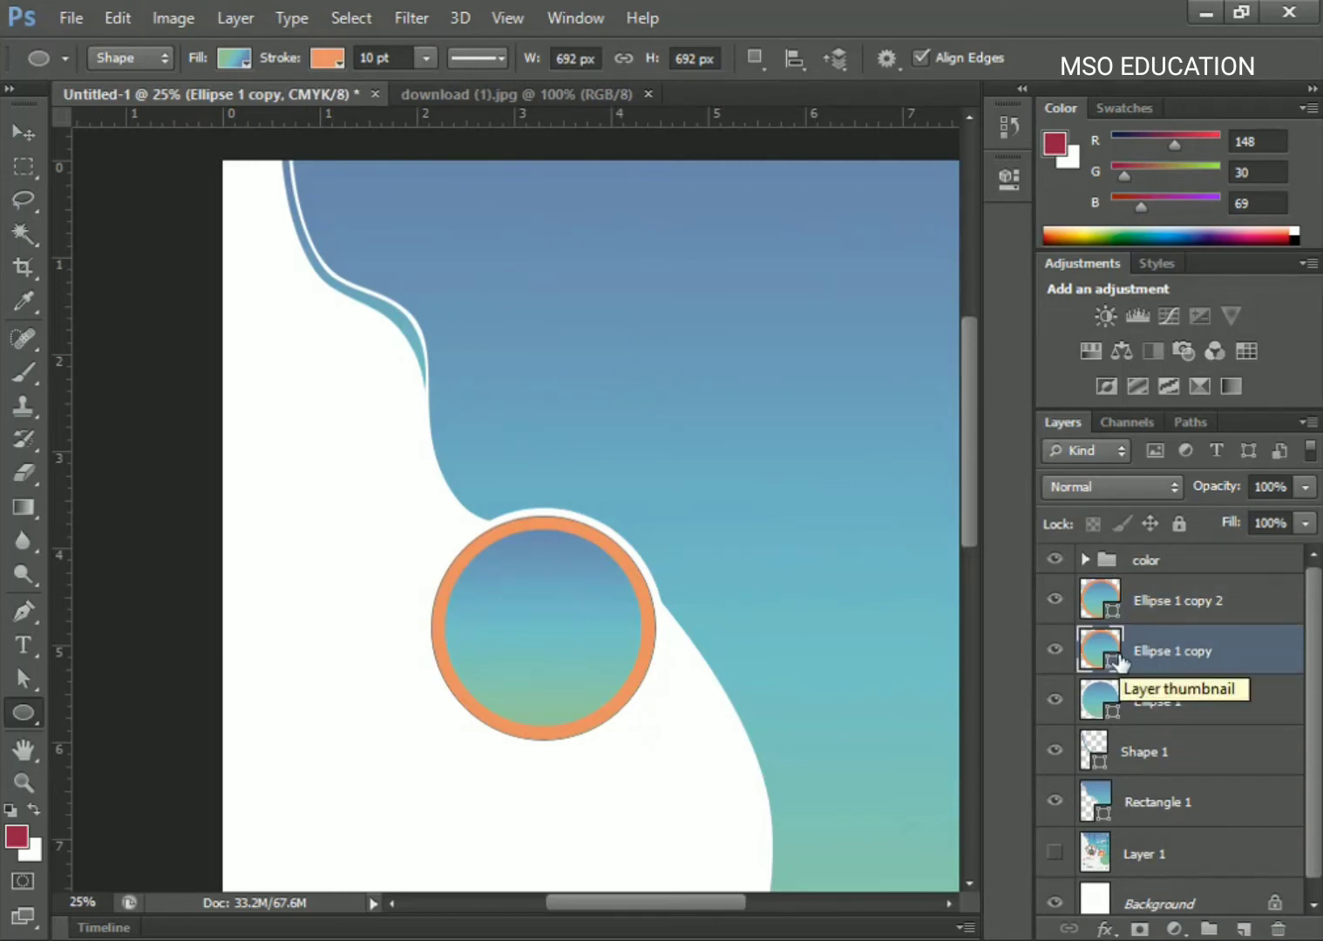
left_click(331, 58)
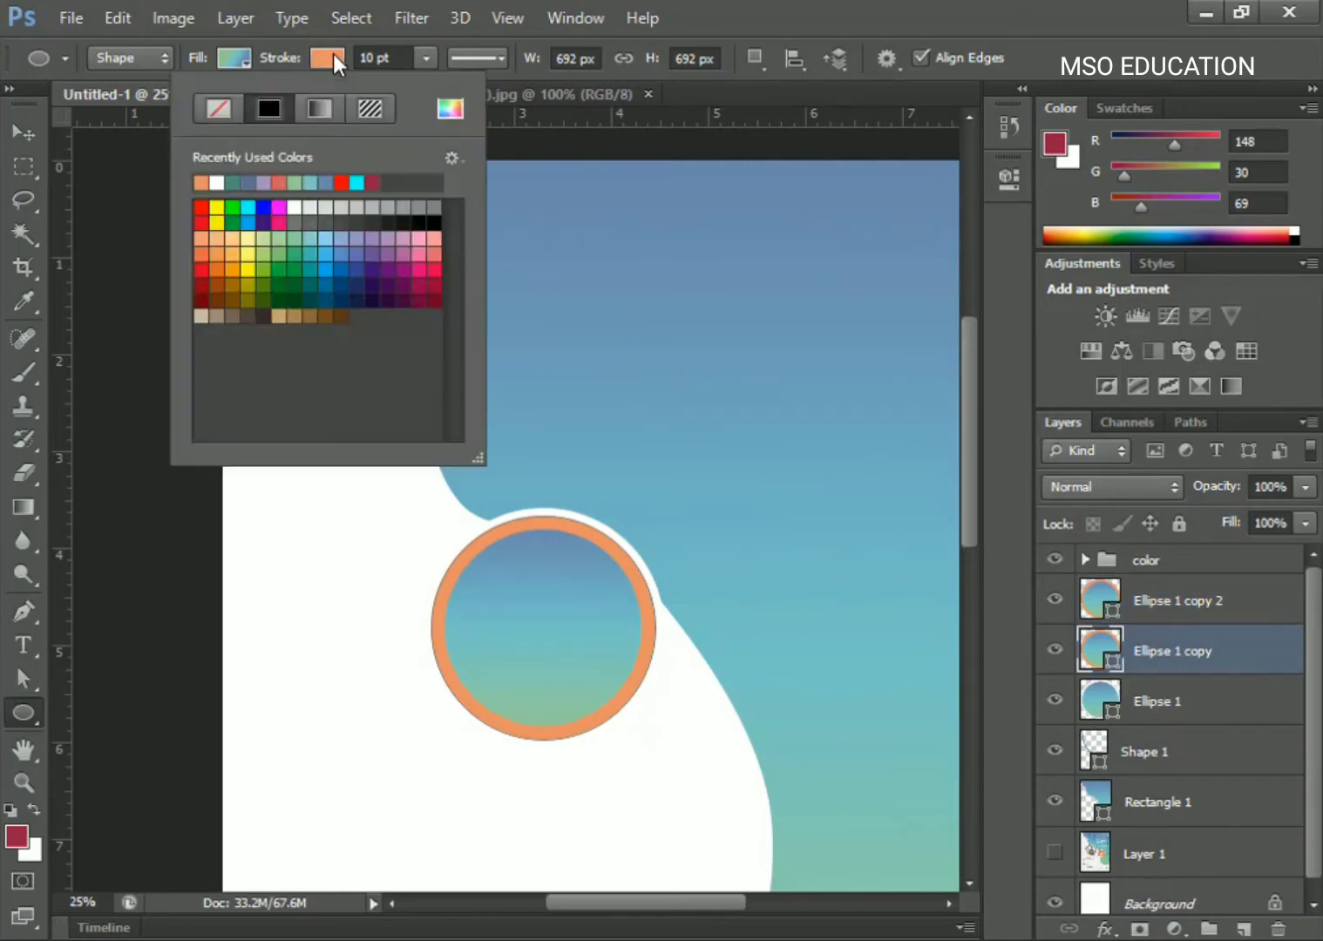
left_click(268, 182)
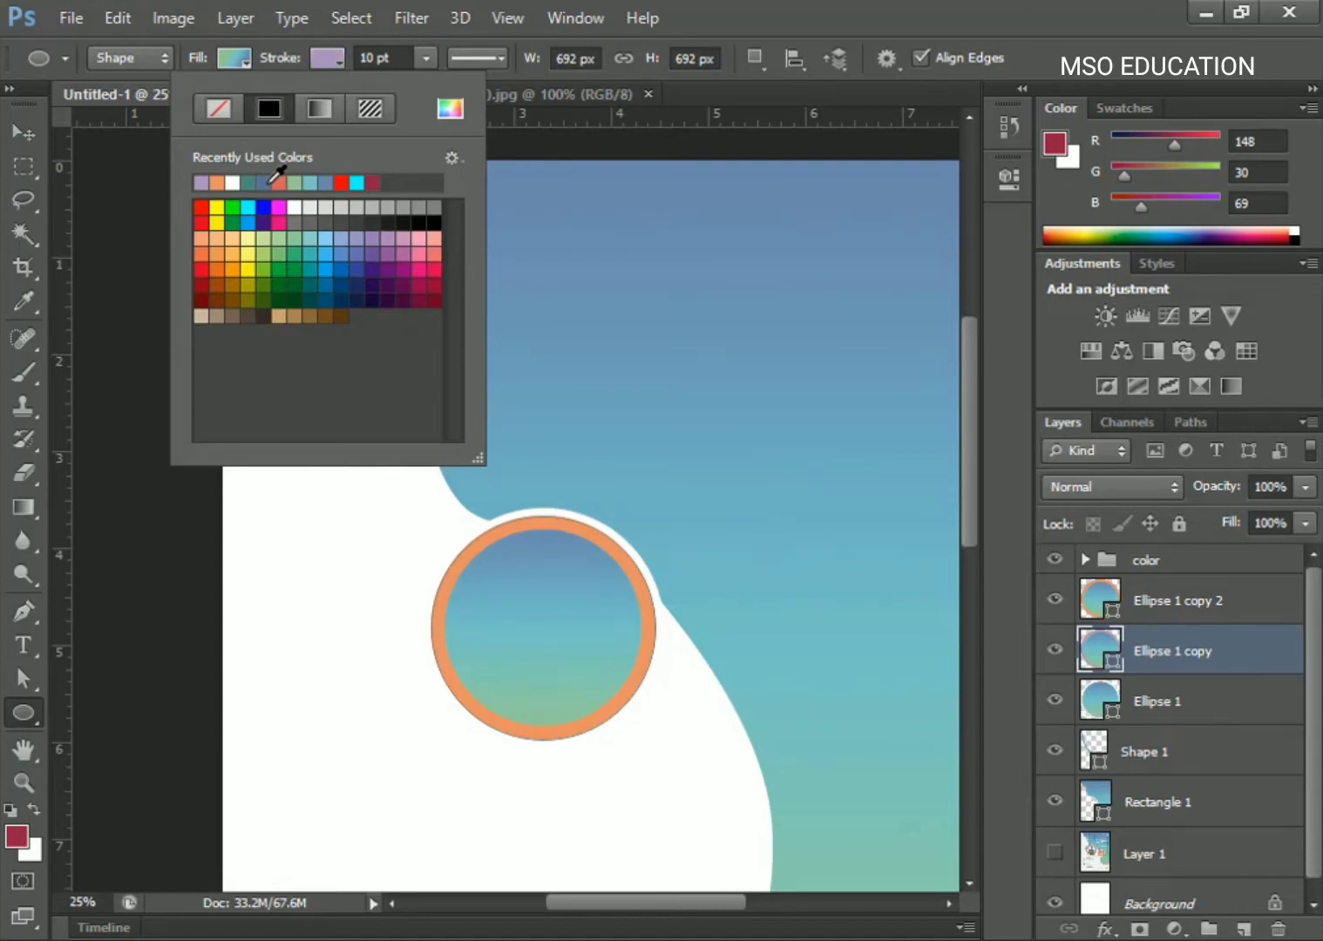
left_click(17, 135)
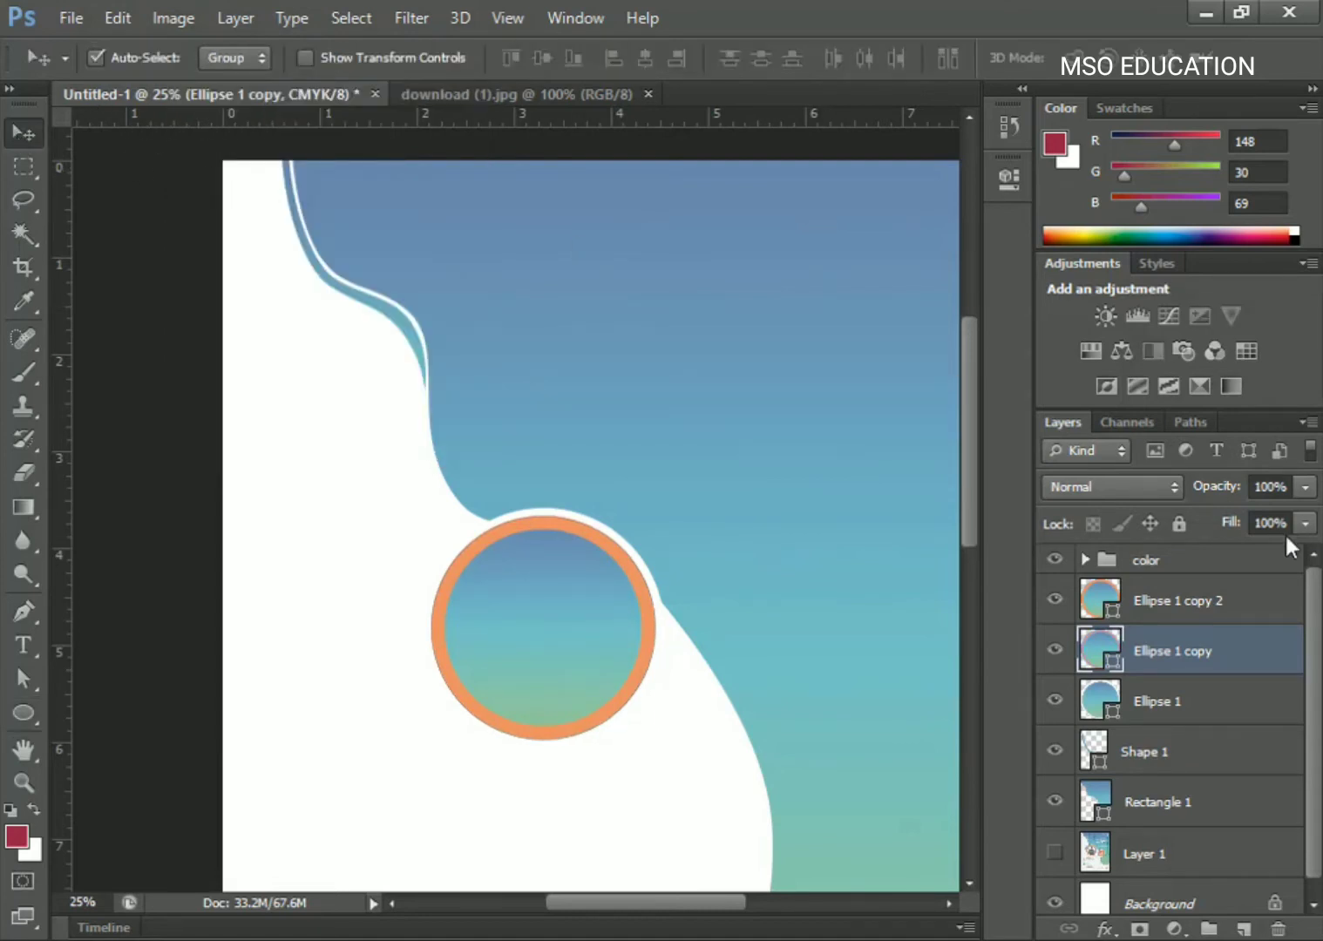
Remove the fill from the top circle, Ellipse 1 copy 2.
left_click(1183, 607)
left_click(19, 713)
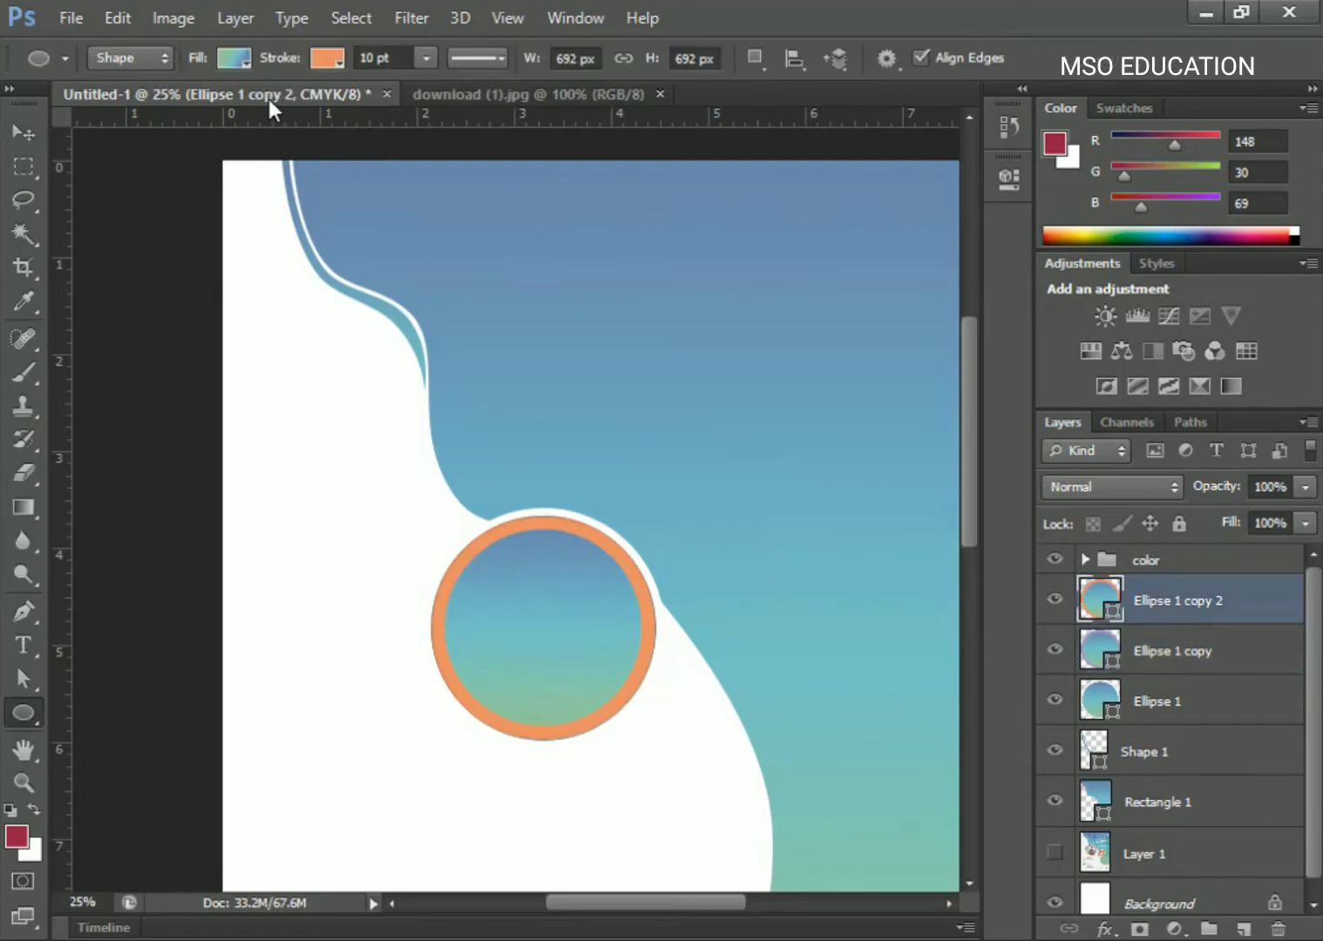
left_click(237, 62)
left_click(123, 111)
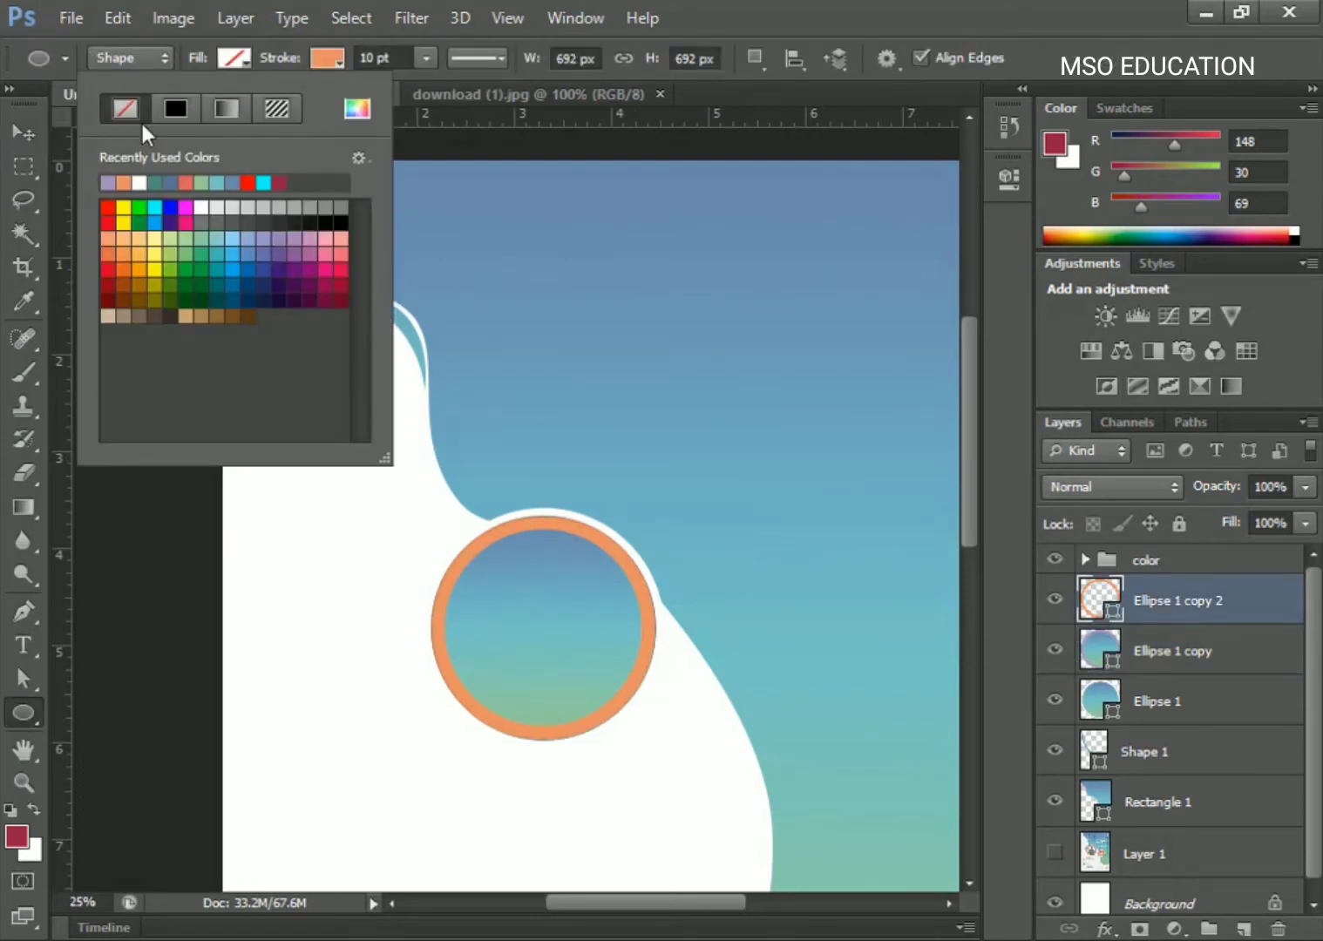
left_click(20, 130)
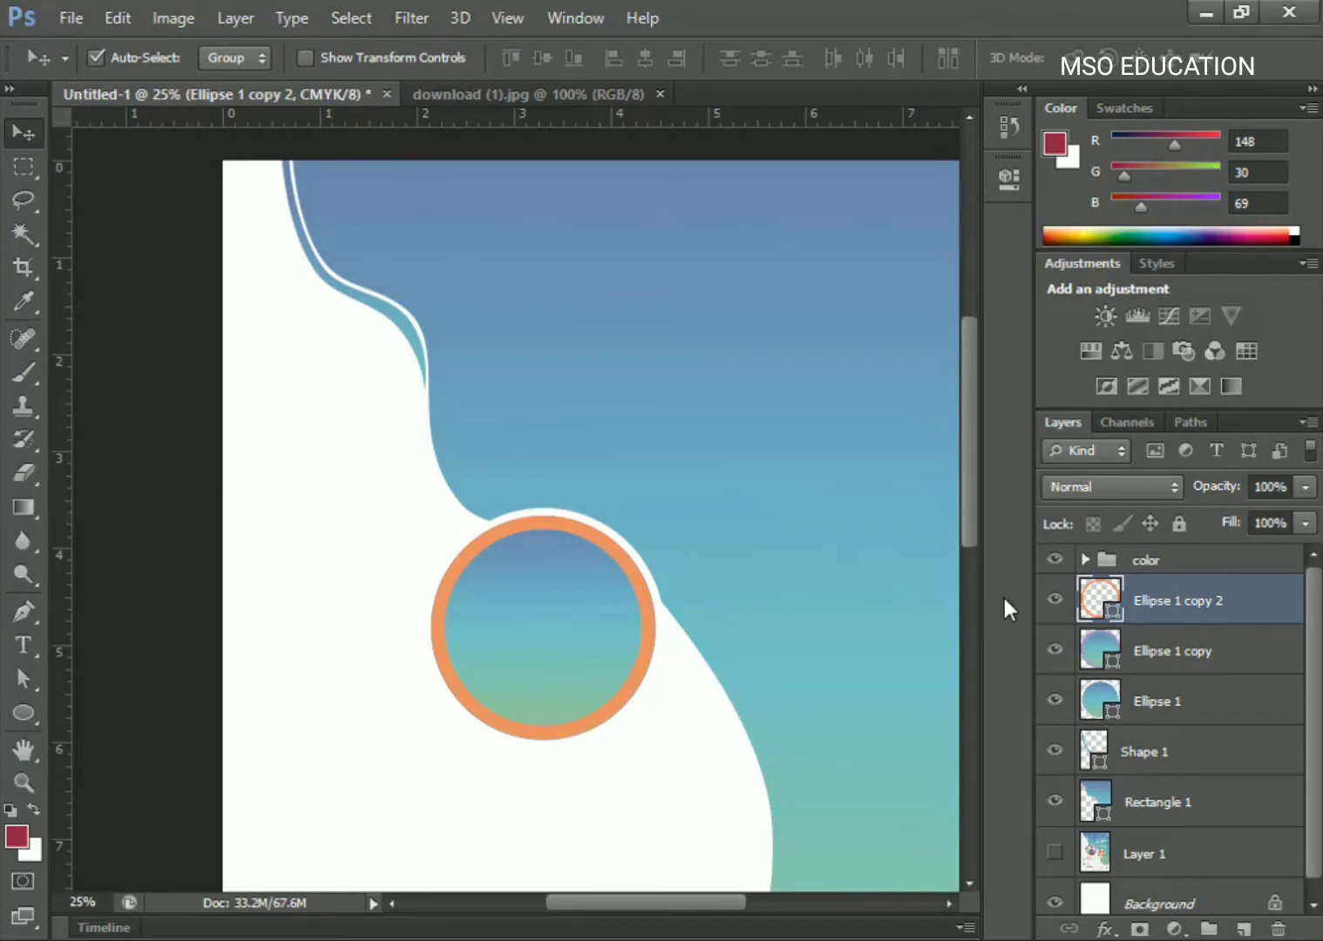
Give Ellipse 1 copy a solid white fill.
left_click(1142, 652)
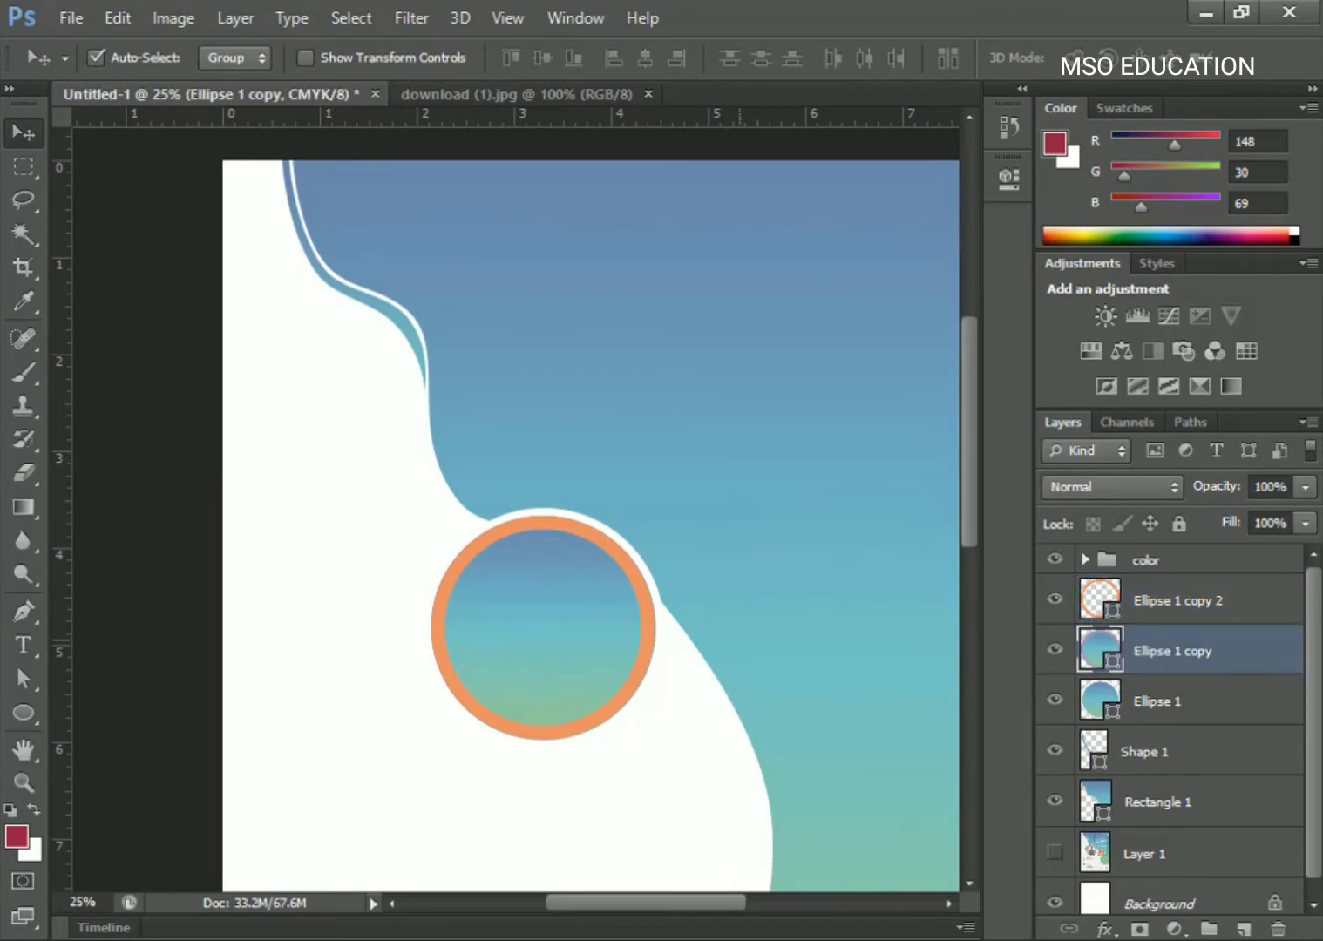
left_click(22, 713)
left_click(244, 59)
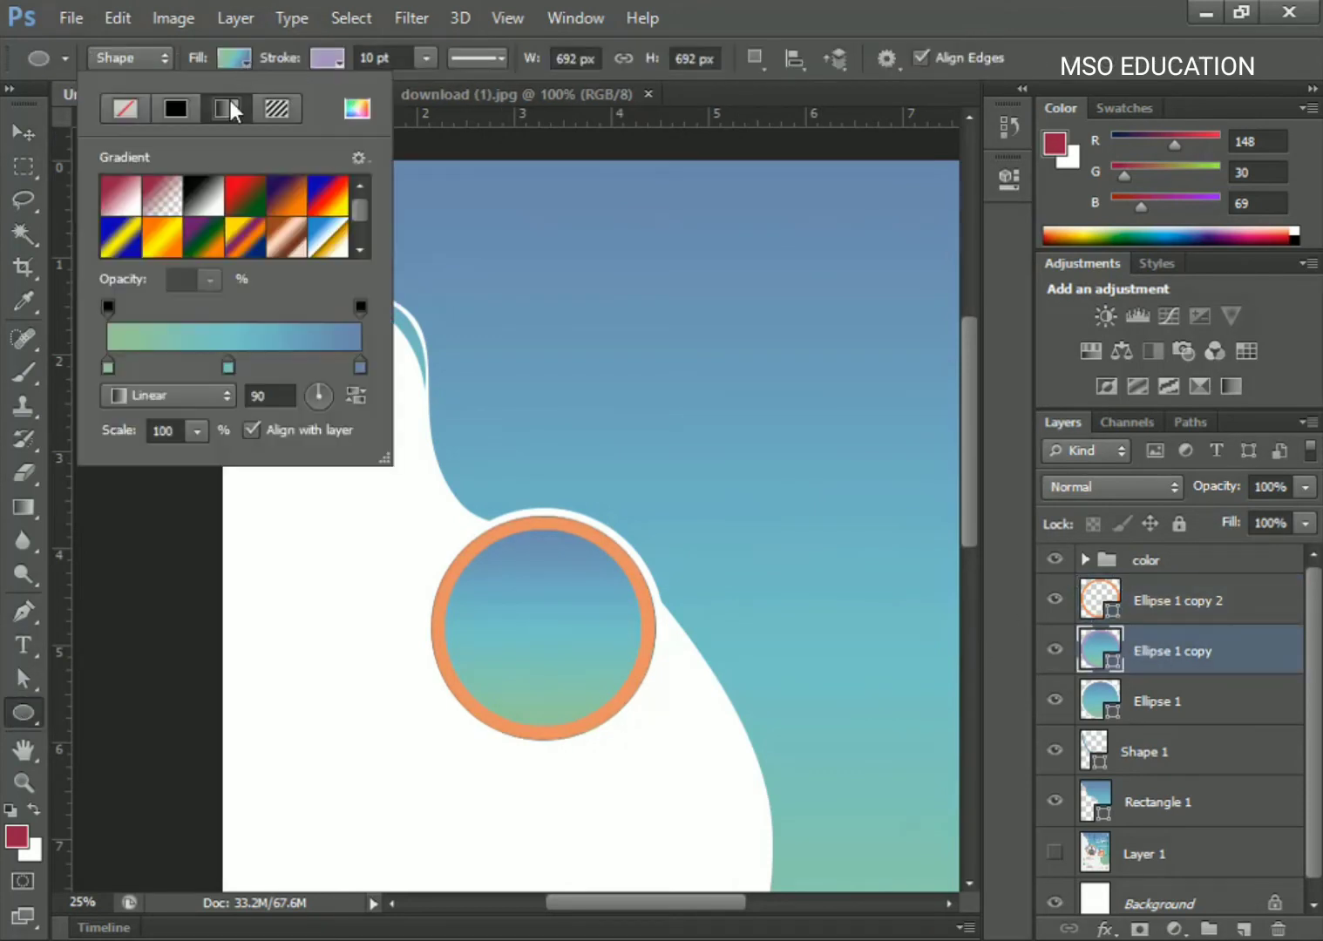
left_click(177, 108)
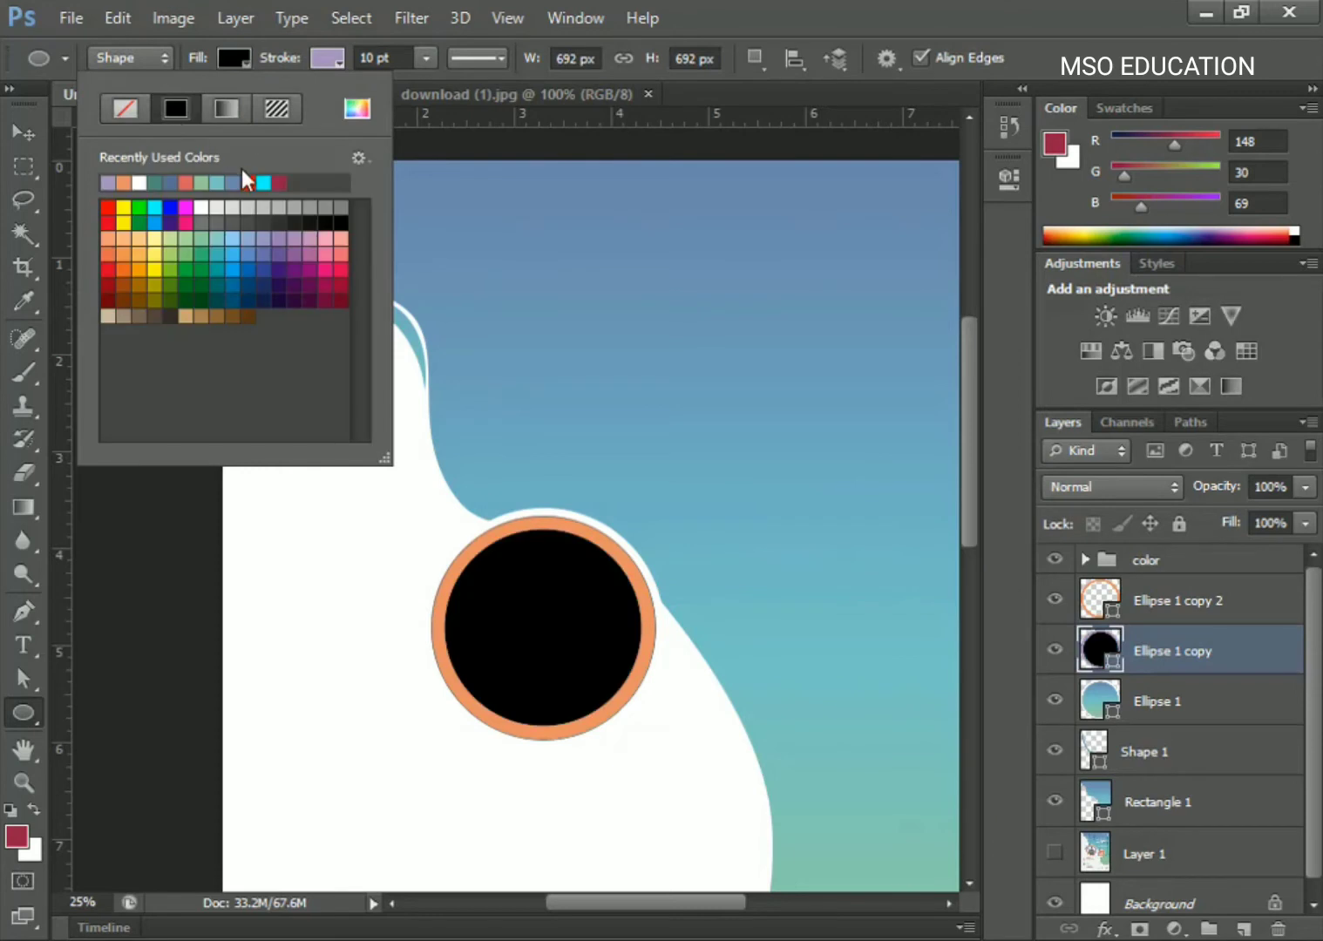
left_click(140, 183)
left_click(20, 132)
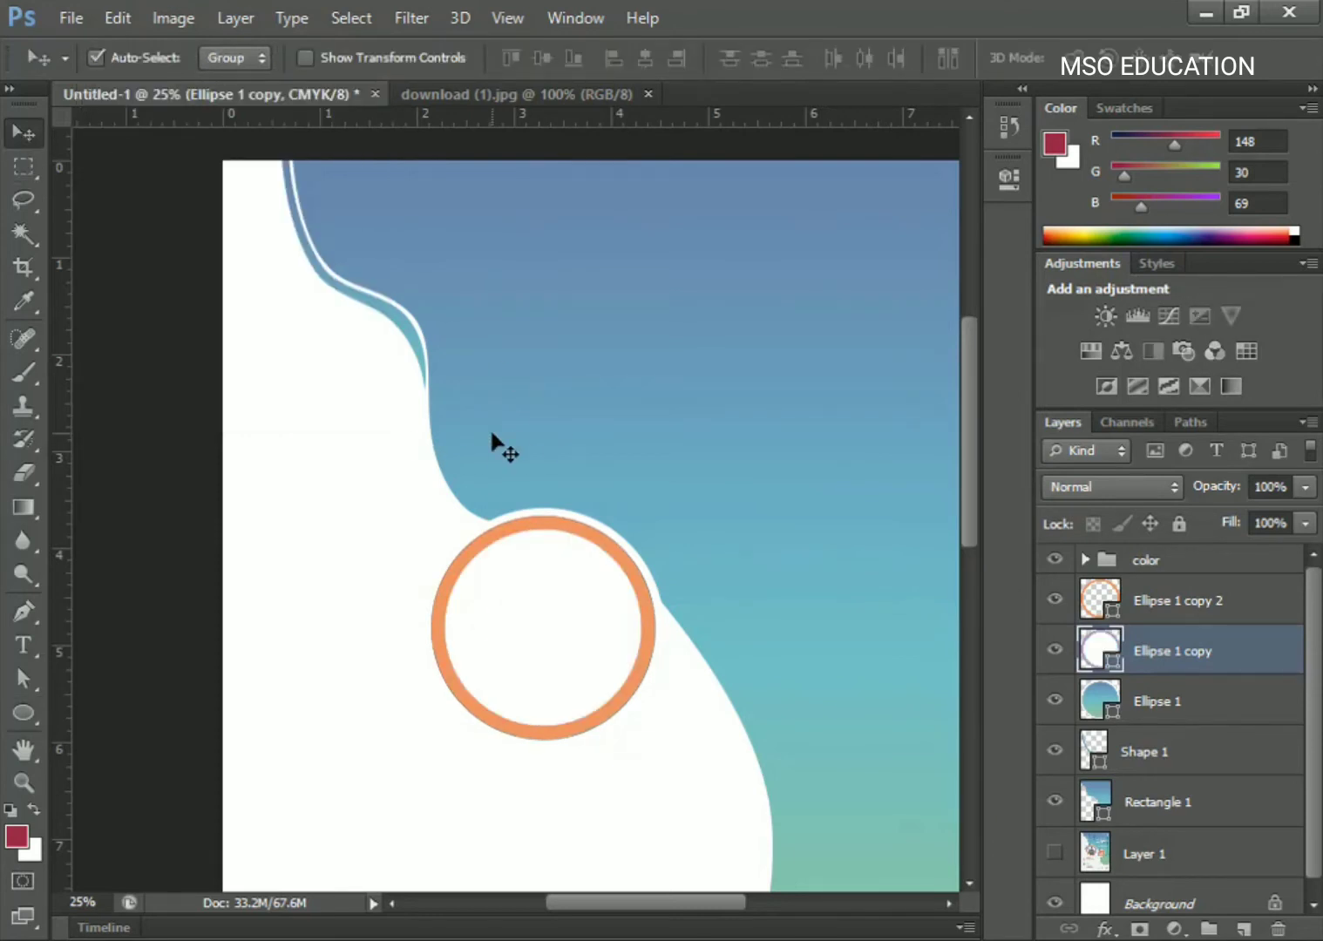
Set the outline width to 15 pt on both Ellipse 1 copy 2 and Ellipse 1 copy.
left_click(1178, 600)
left_click(22, 713)
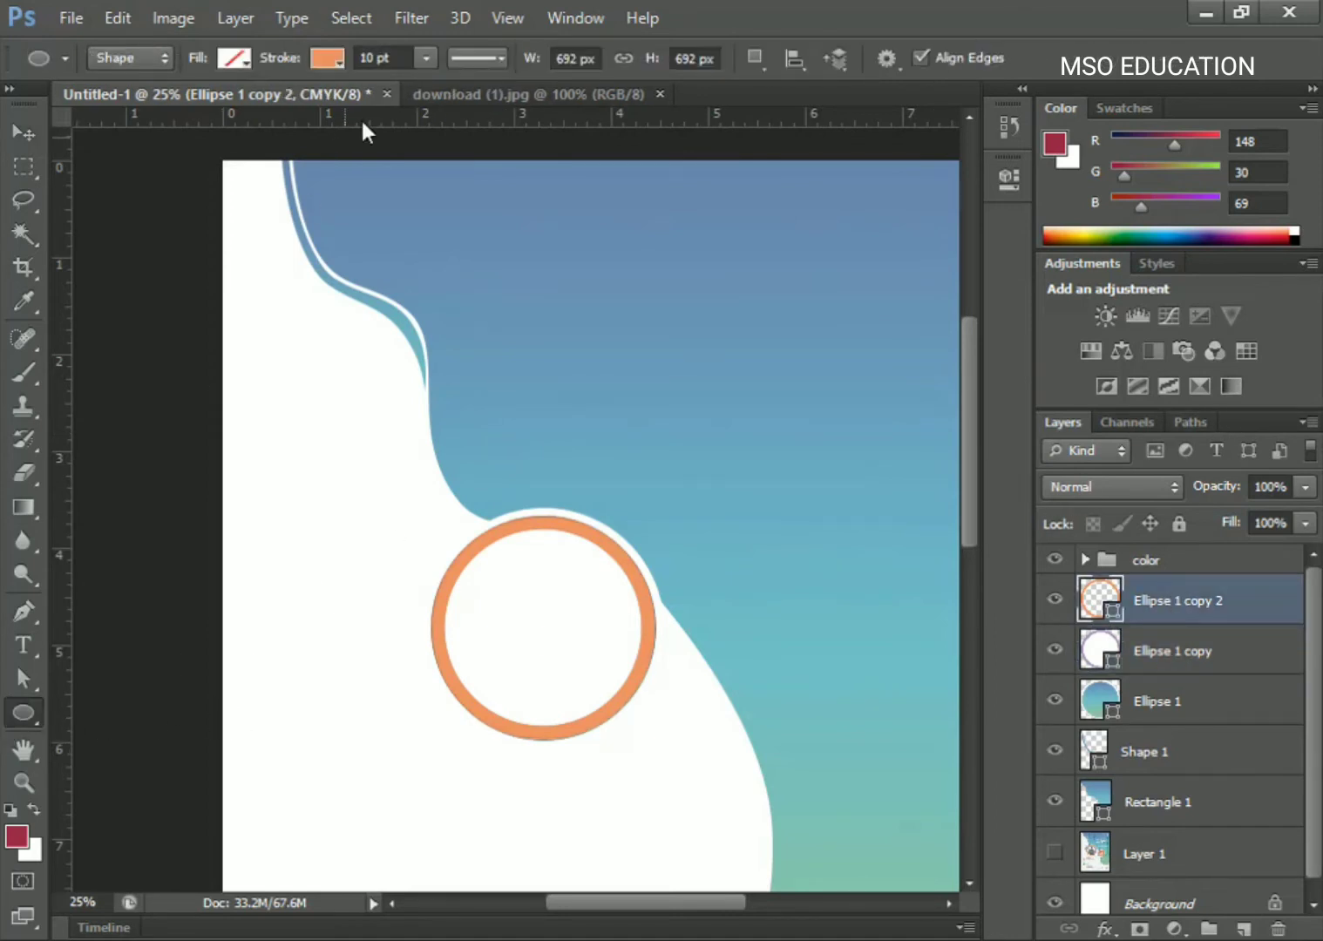
left_click(400, 56)
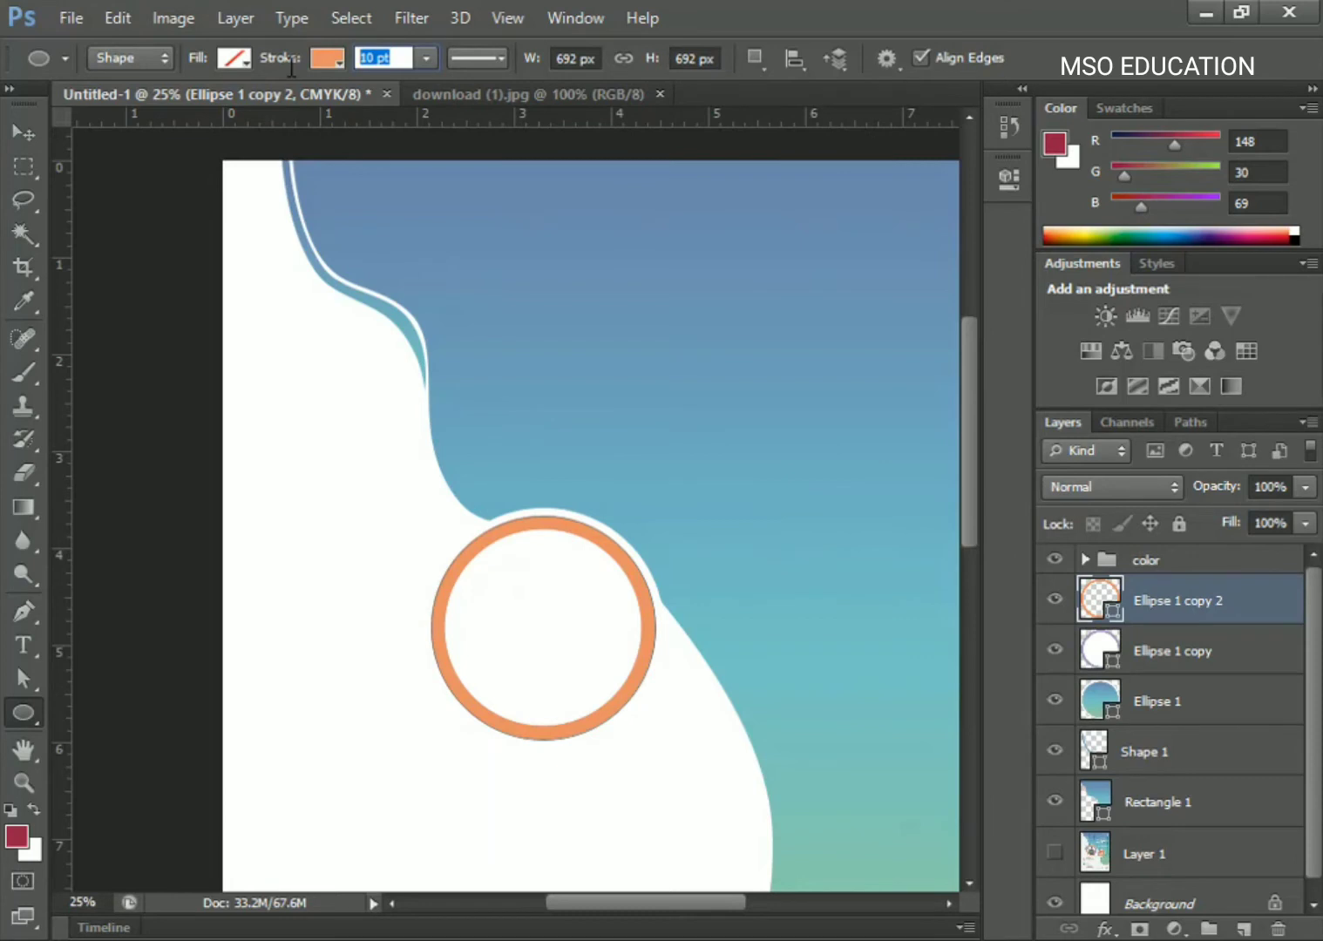
type("15")
key("Return")
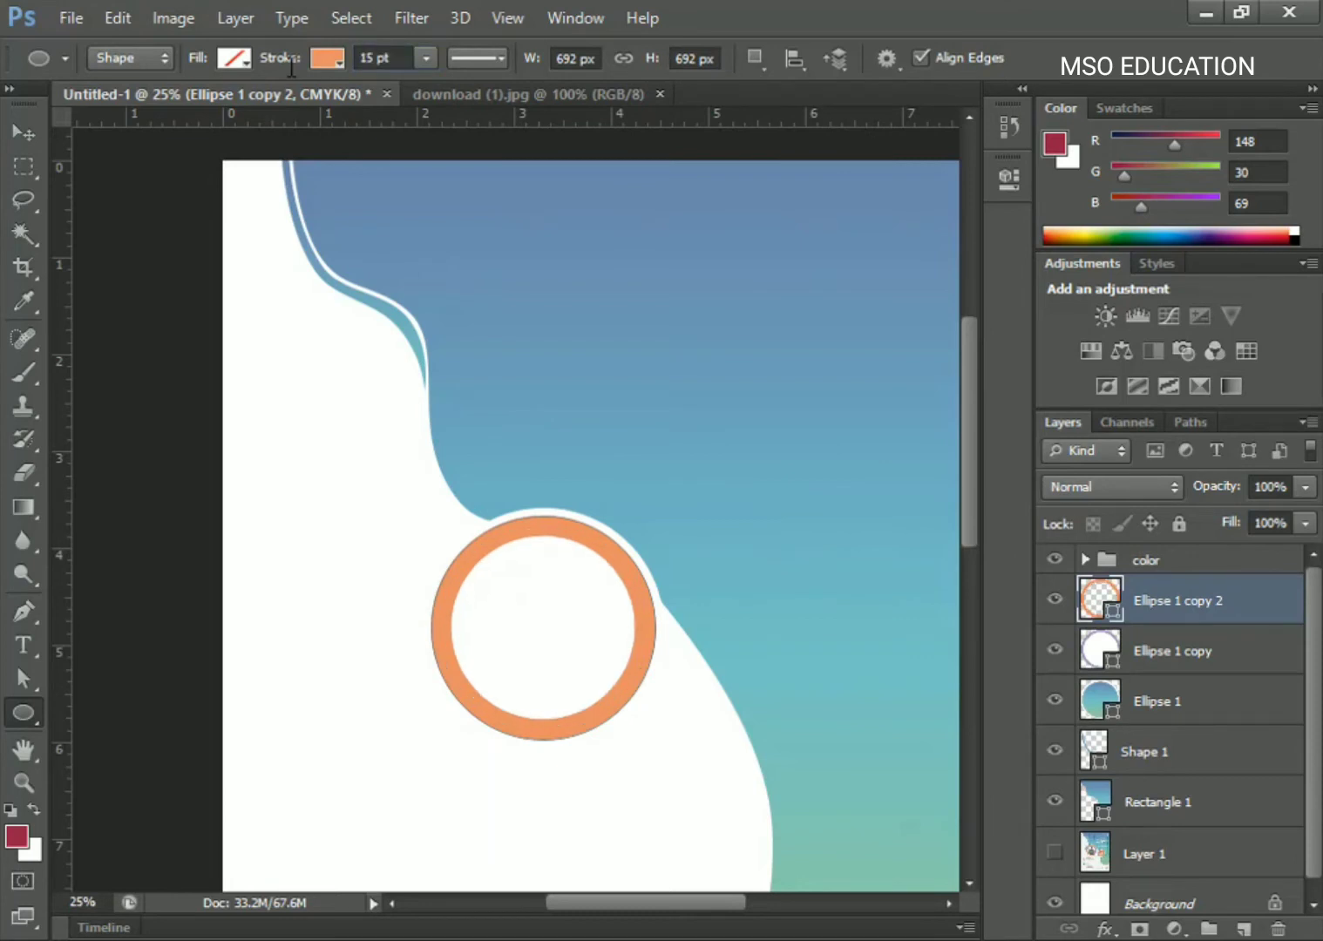
left_click(1152, 647)
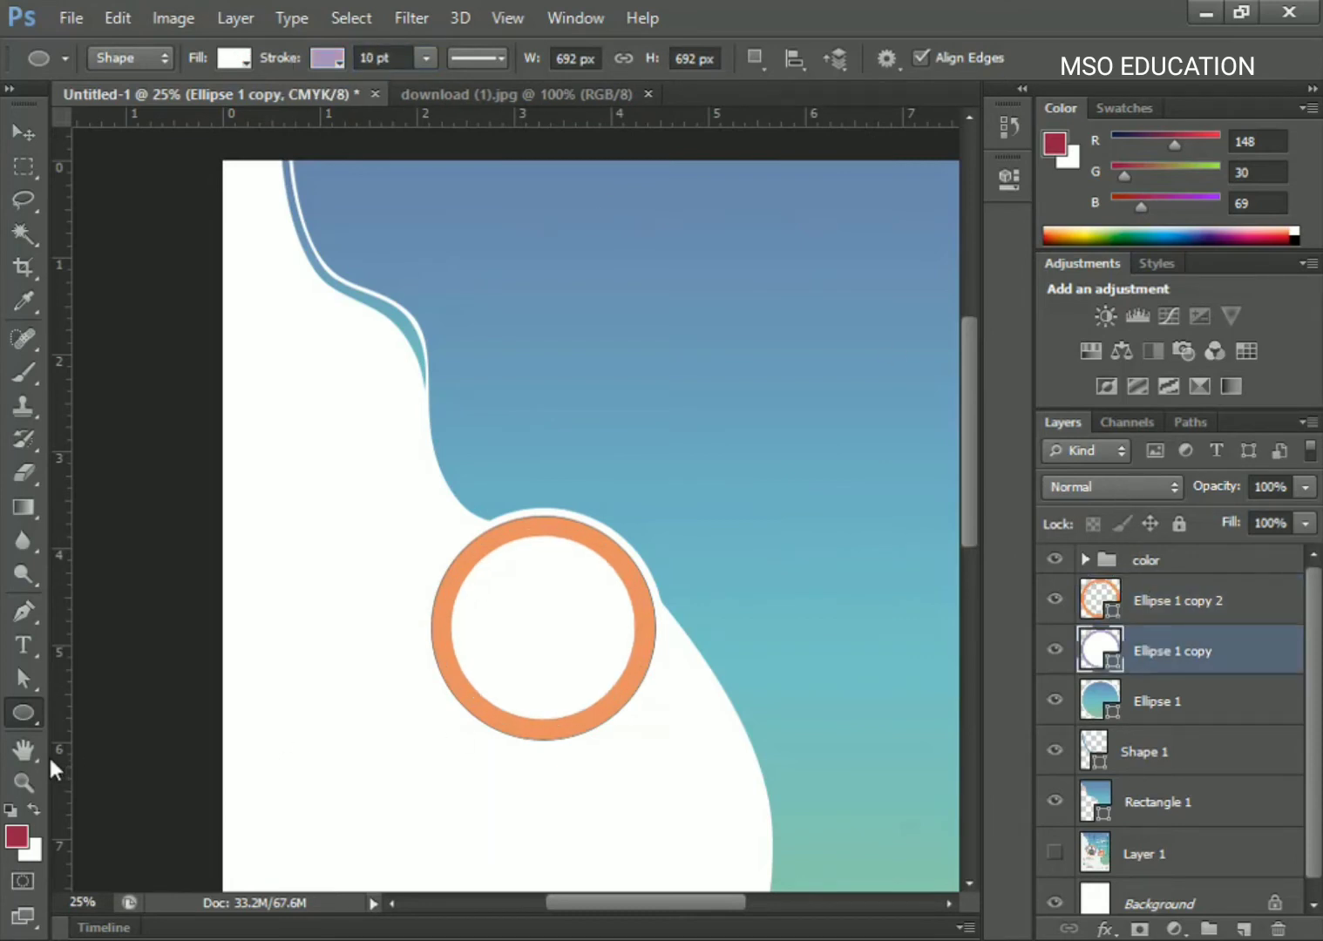
left_click(366, 59)
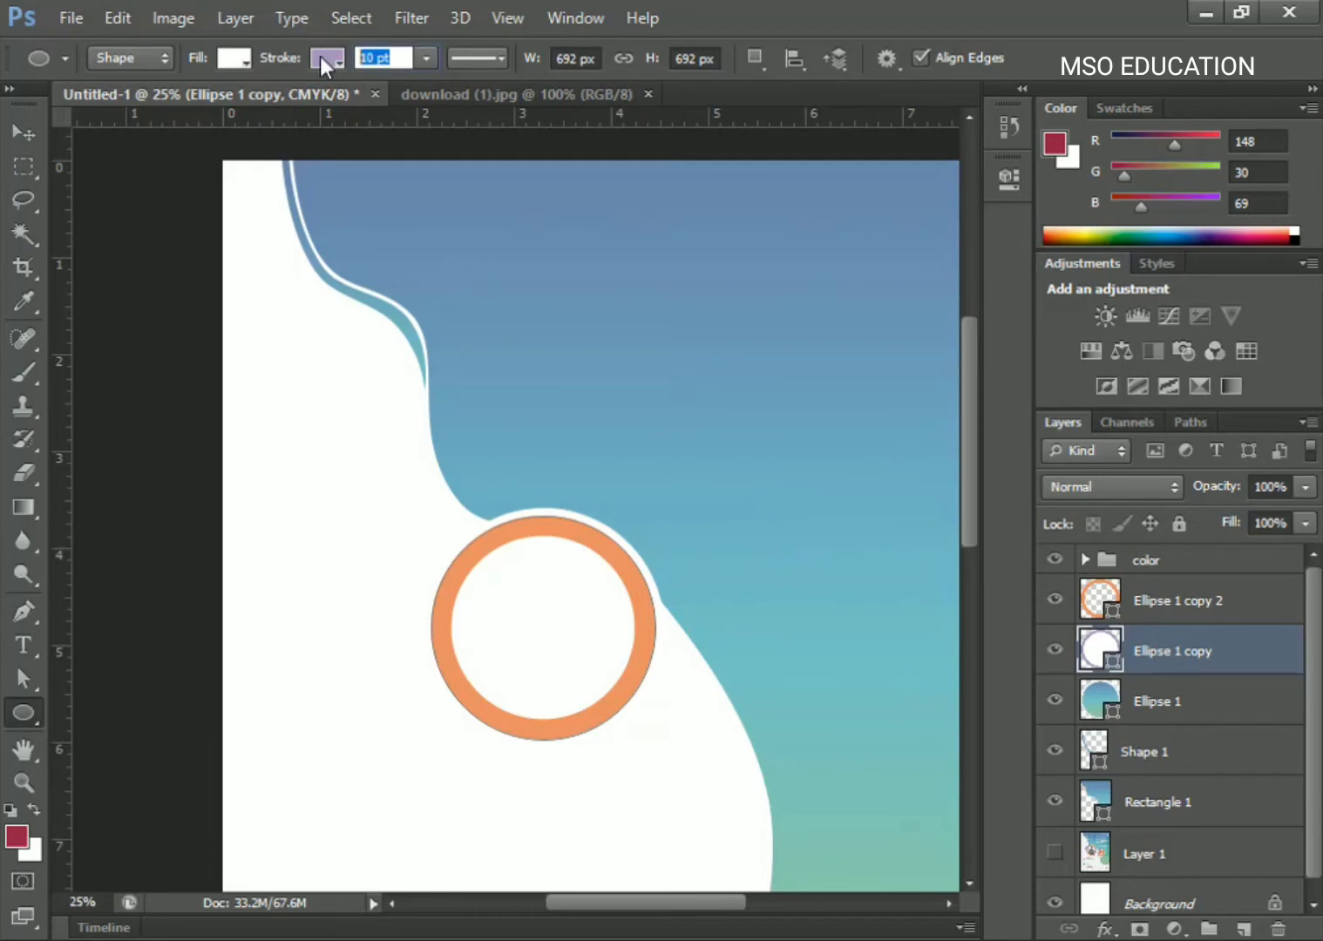
type("15")
key("Return")
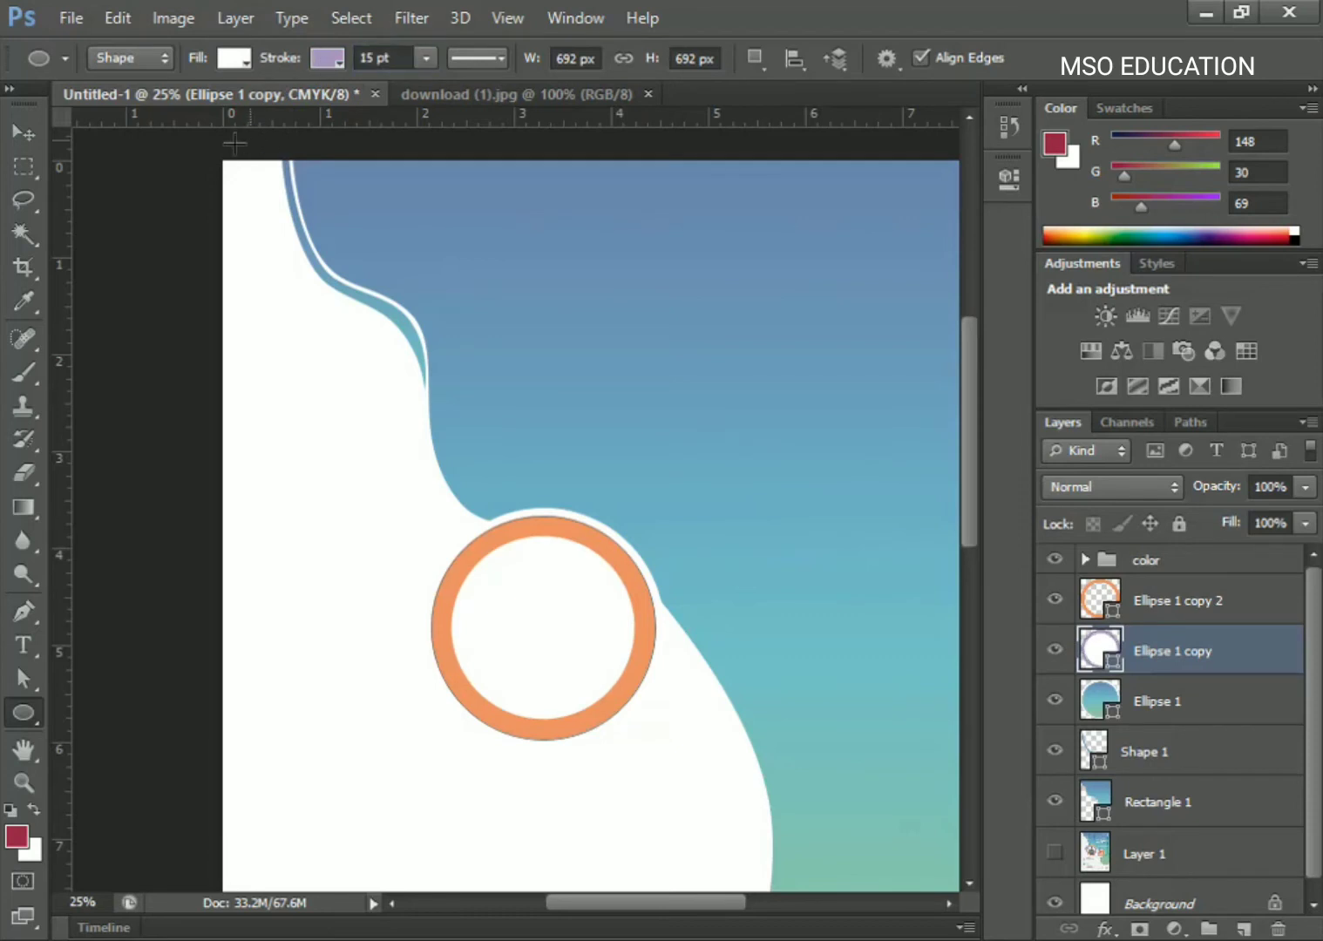
left_click(15, 135)
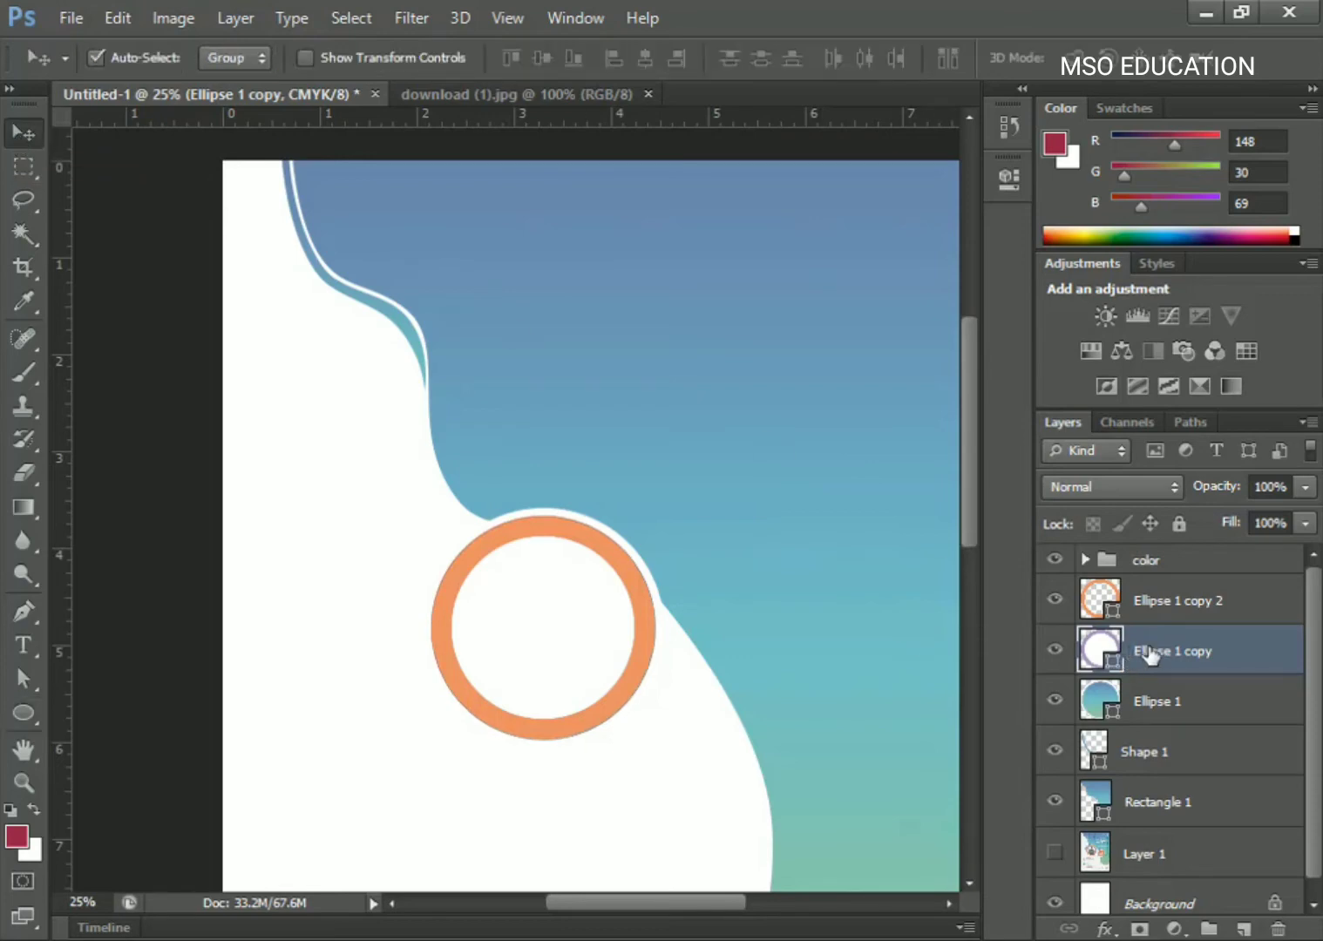
left_click(1142, 601)
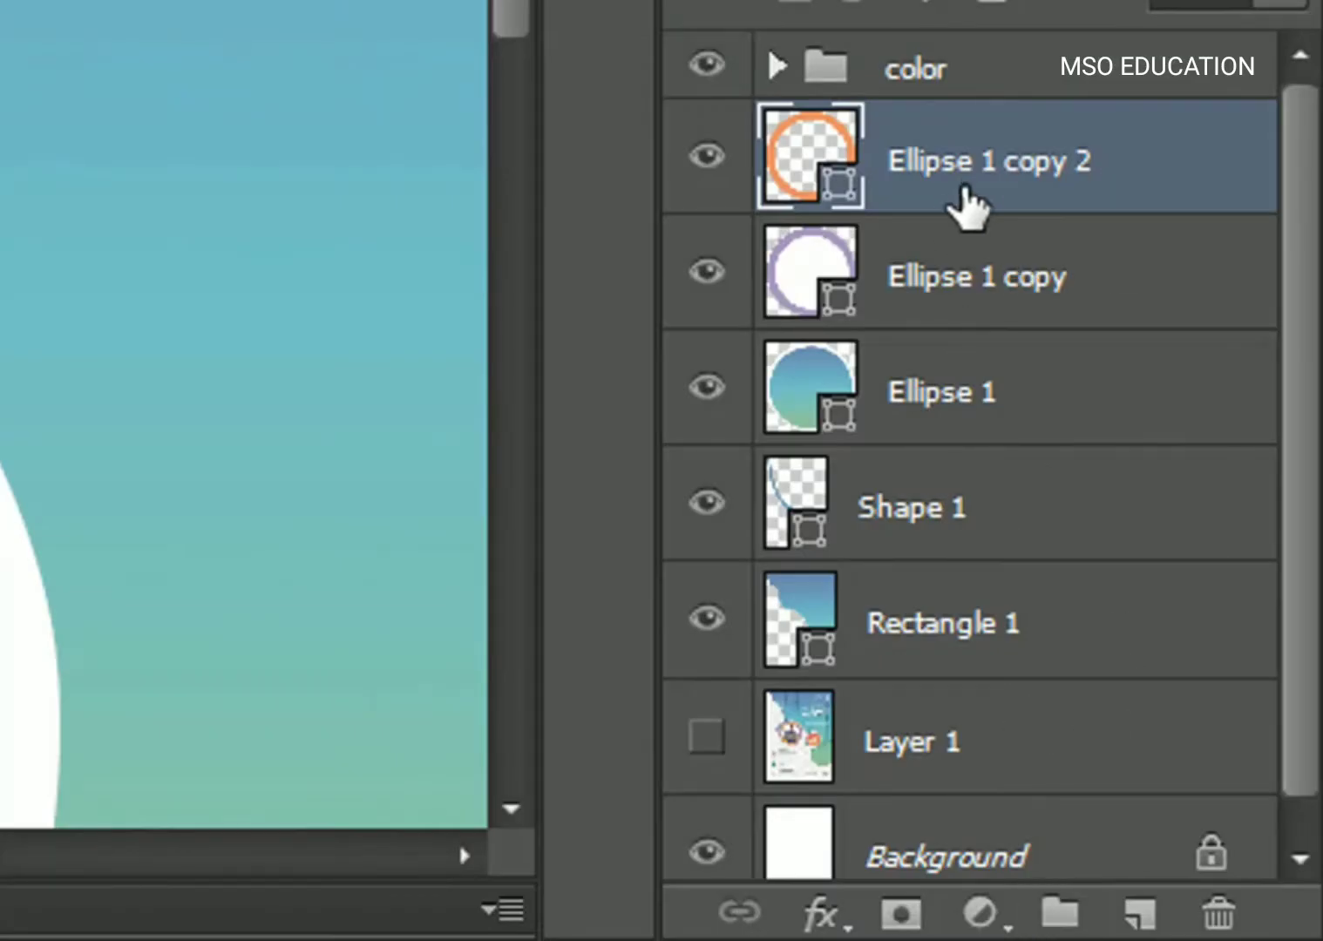
Put Ellipse 1 copy 2 into Group 1 and merge the group into one layer.
left_click_drag(895, 204, 1062, 913)
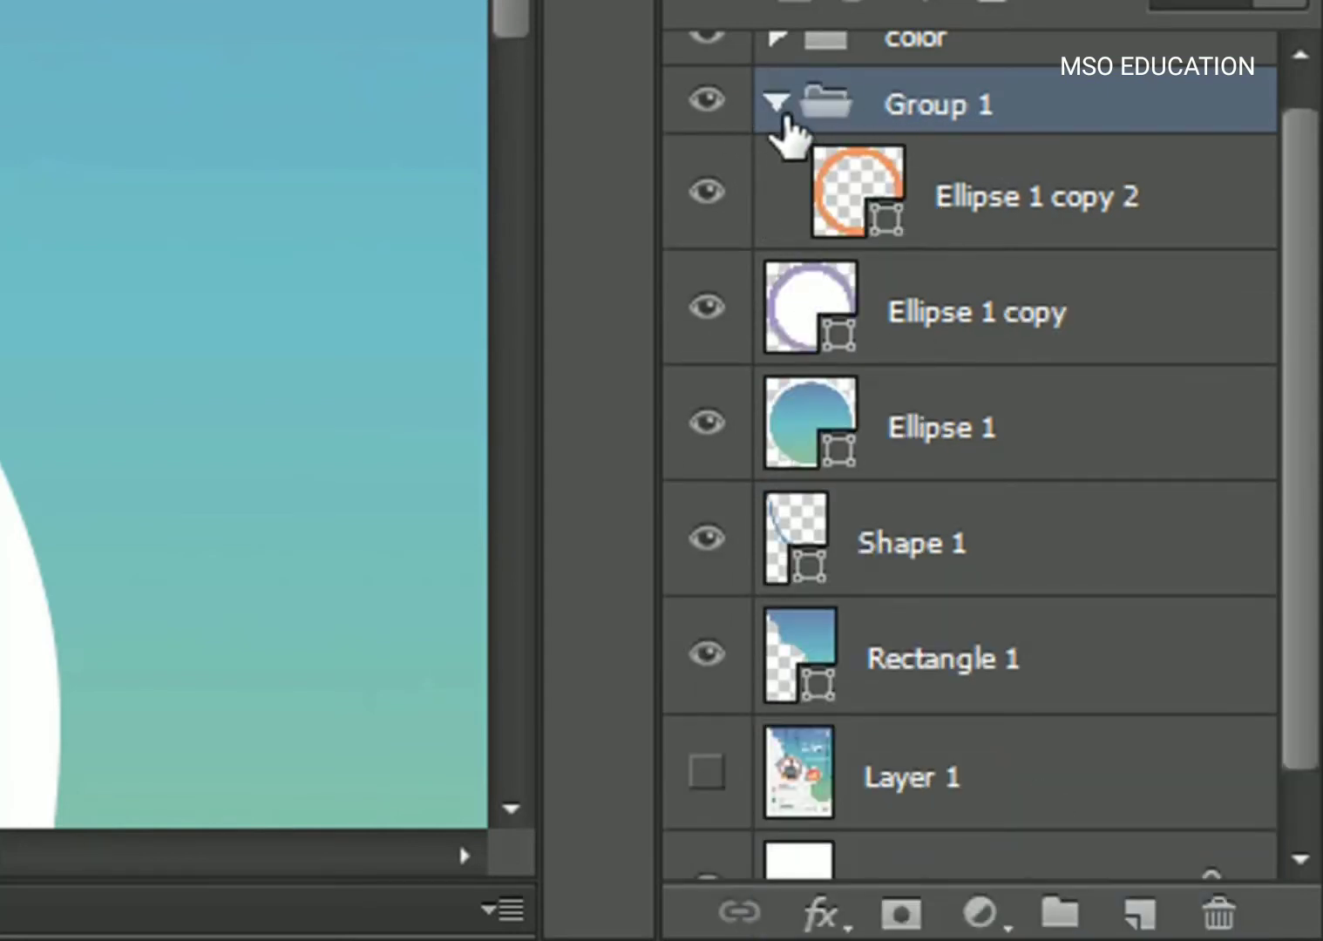
left_click(776, 103)
right_click(1025, 150)
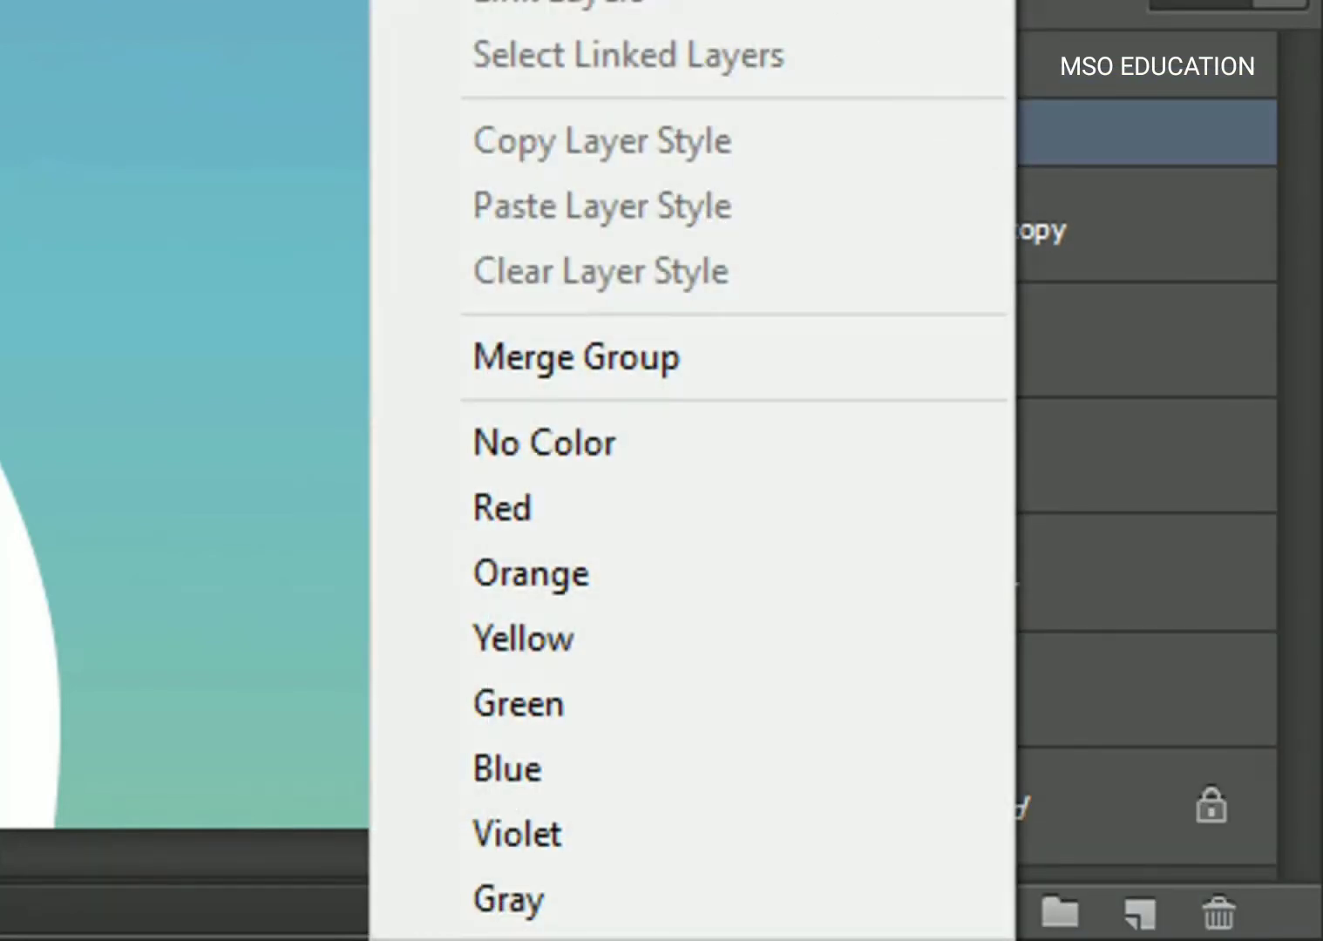
left_click(728, 358)
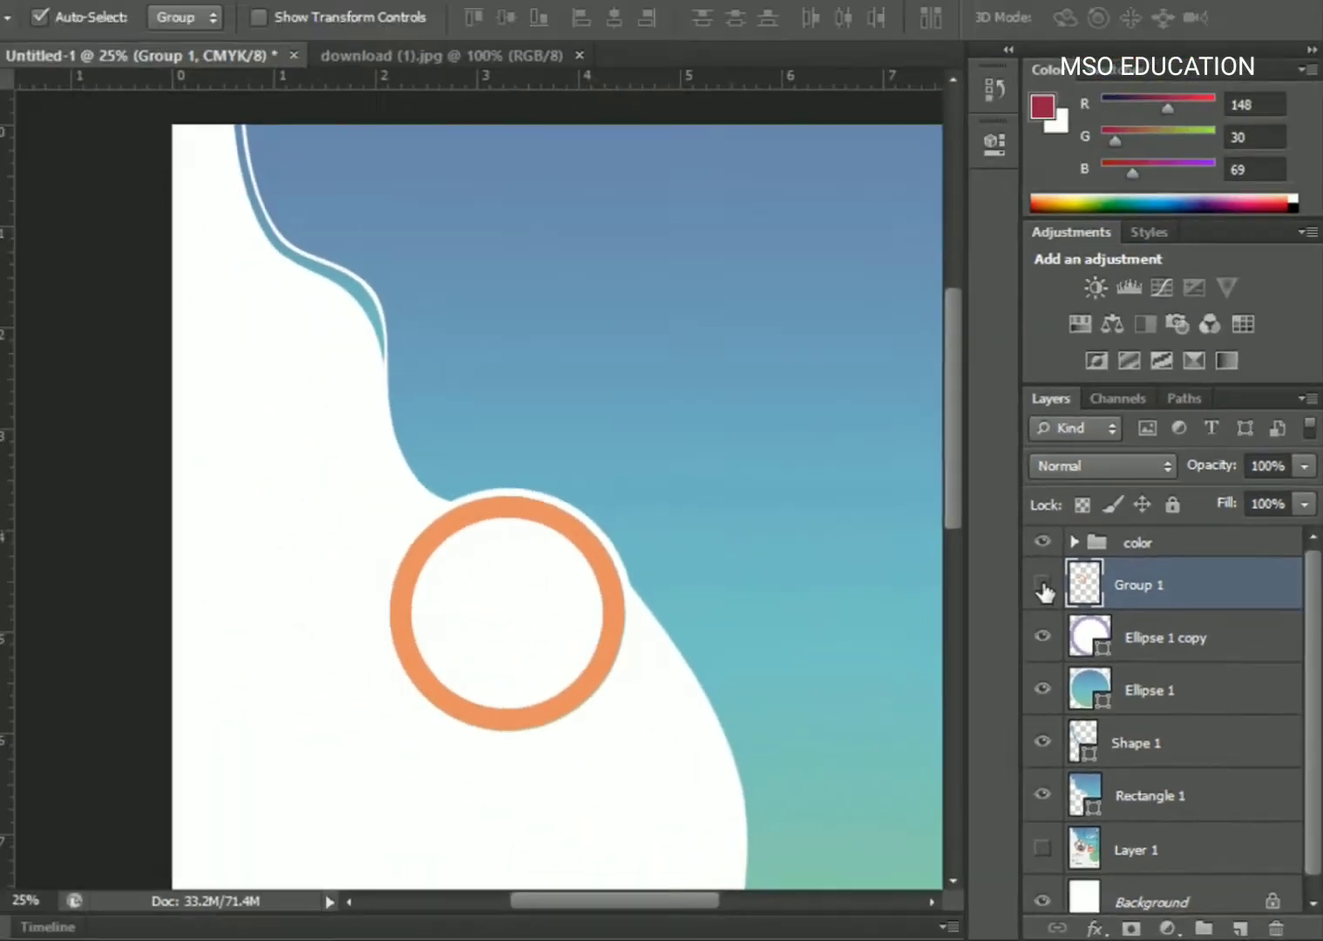
left_click(1055, 601)
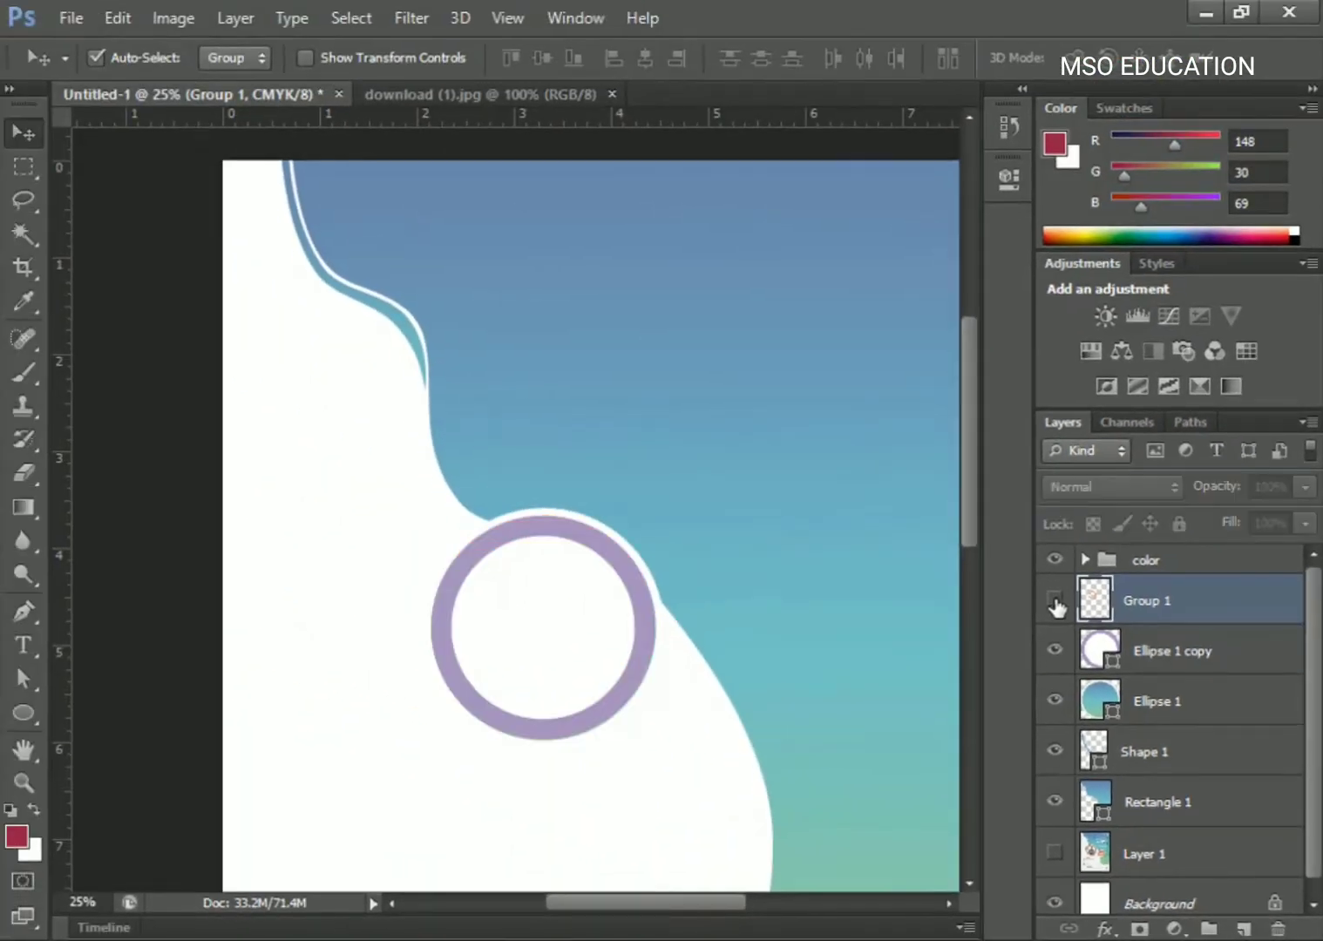
left_click(1055, 601)
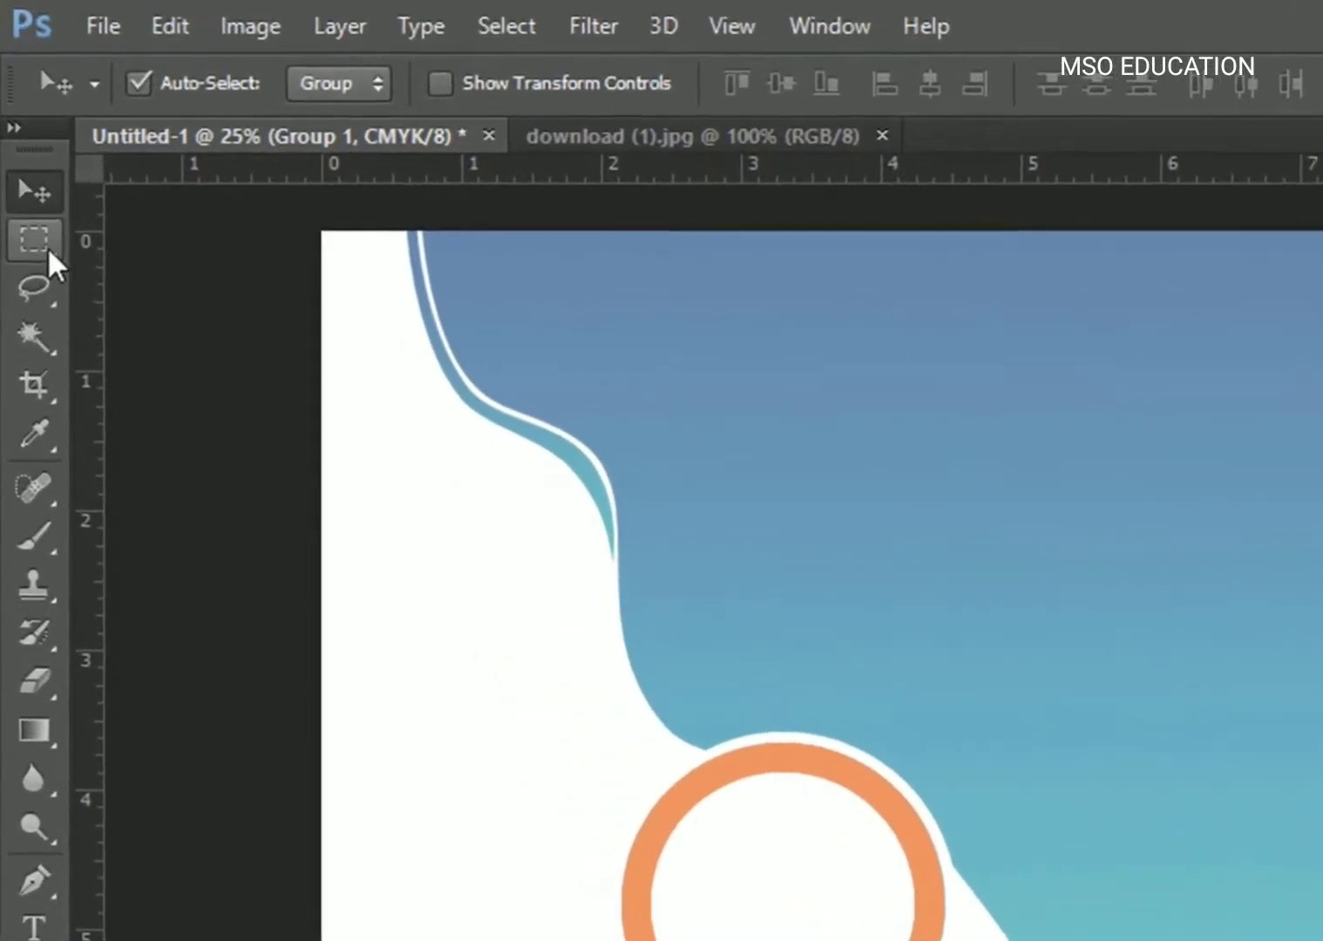
left_click(45, 246)
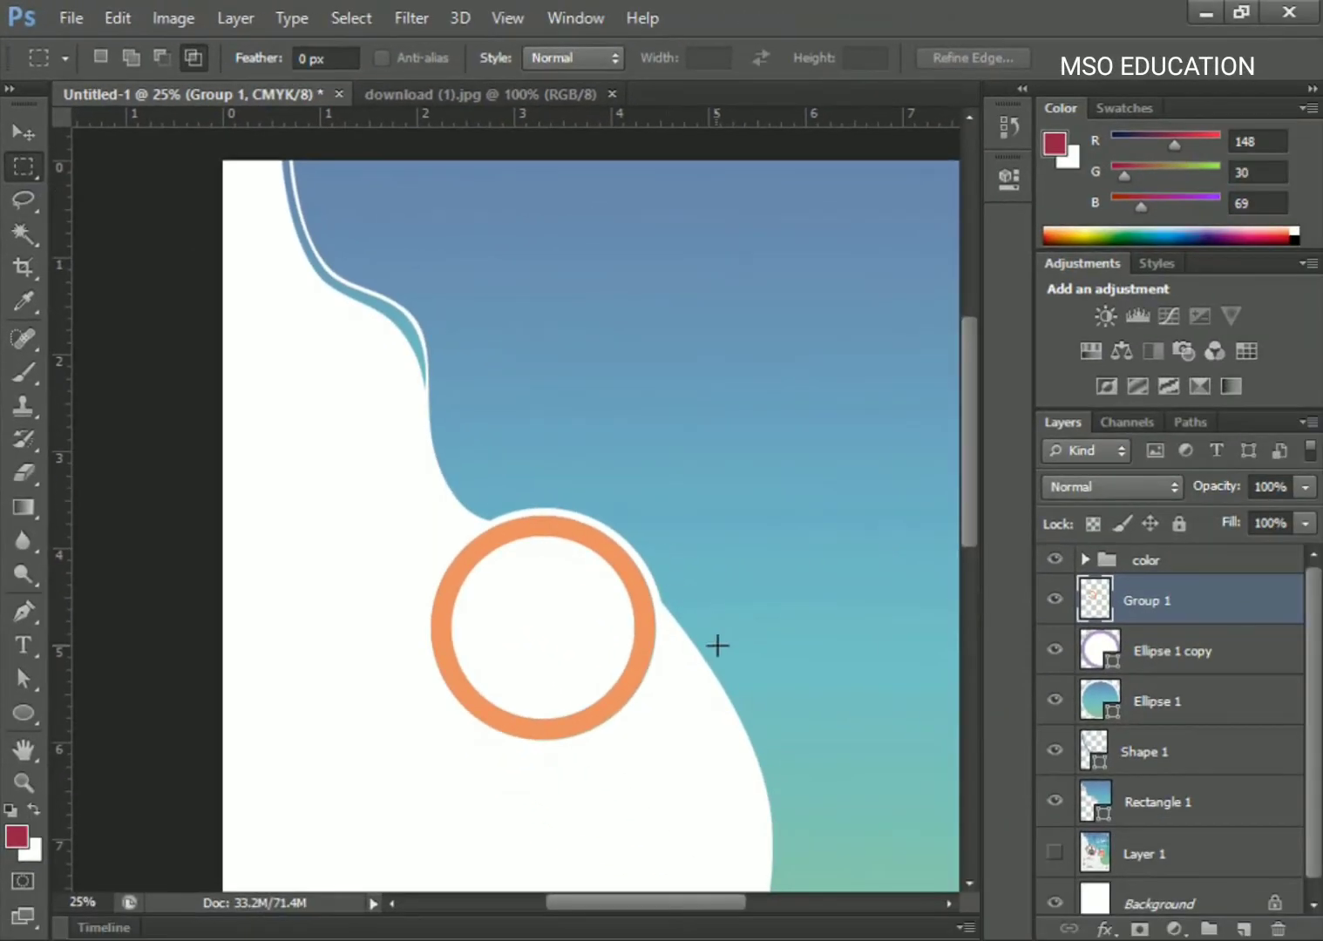
Select a rectangle over the orange ring's lower-right arc to expose the lavender ring.
mouse_move(693, 591)
left_mouse_down()
mouse_move(576, 729)
mouse_move(604, 732)
left_mouse_up()
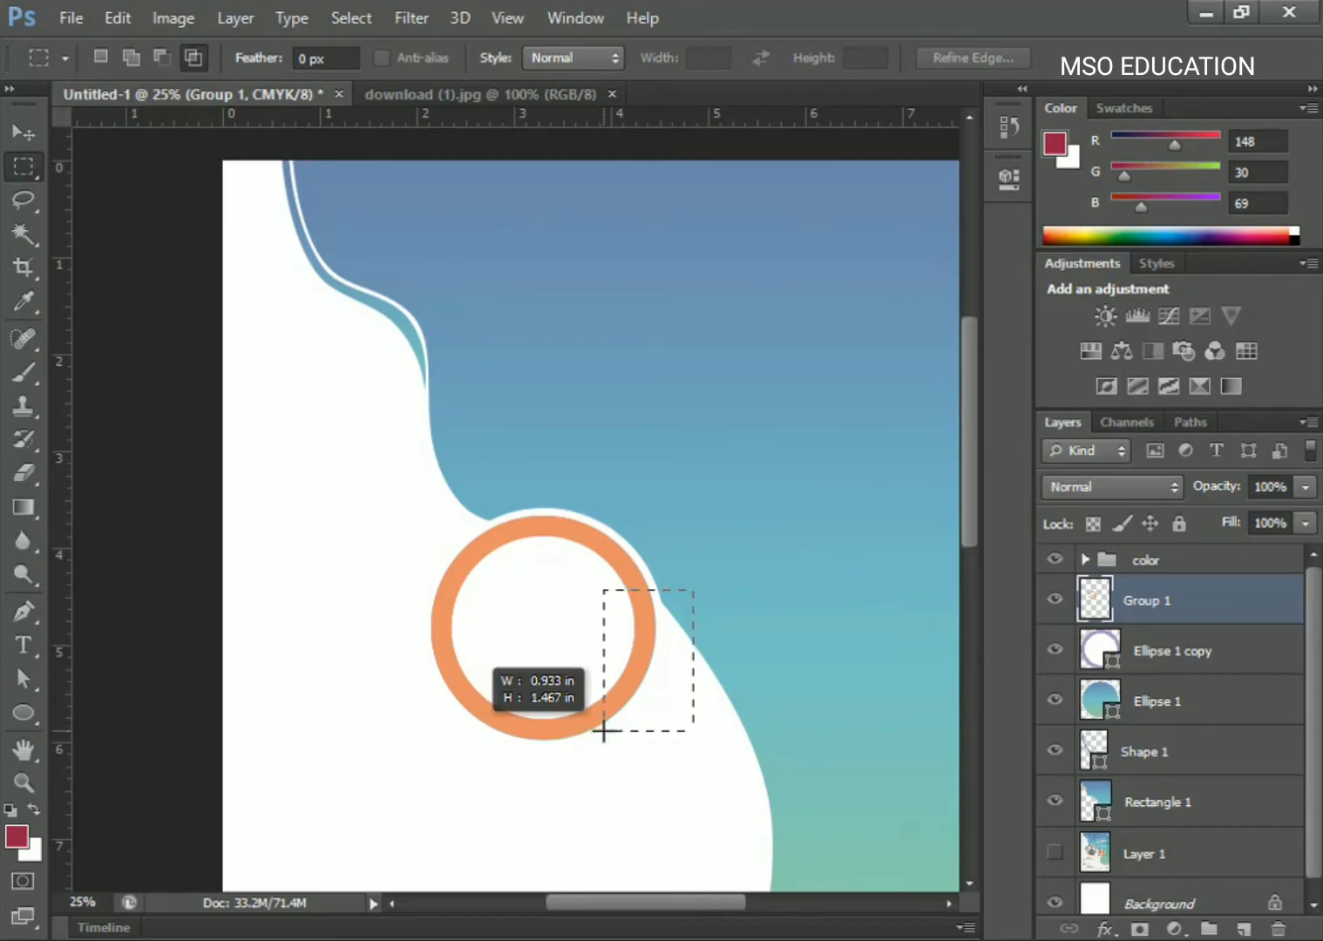
left_click_drag(604, 732, 595, 748)
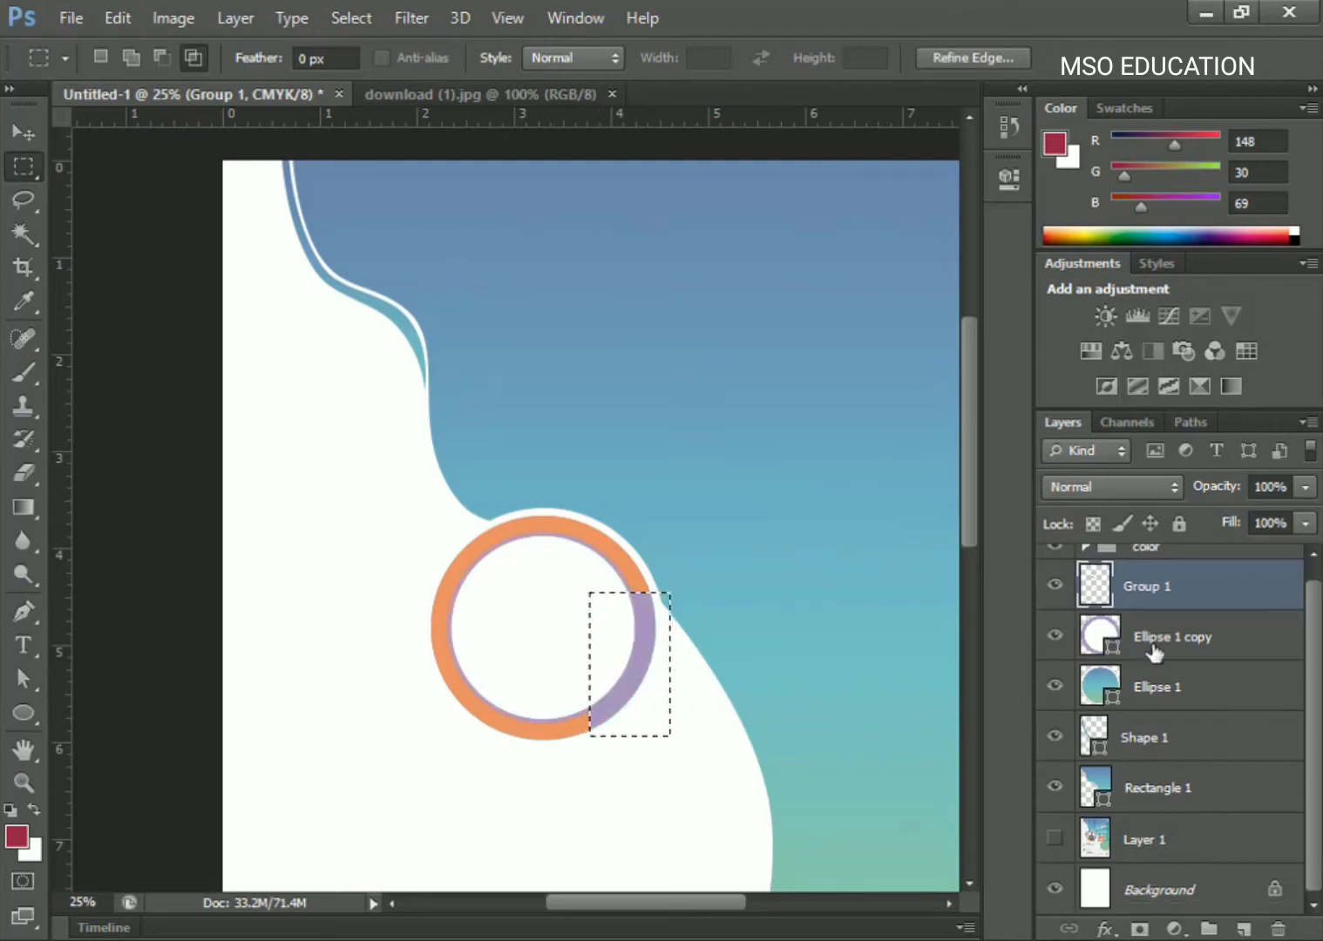
left_click(1153, 645)
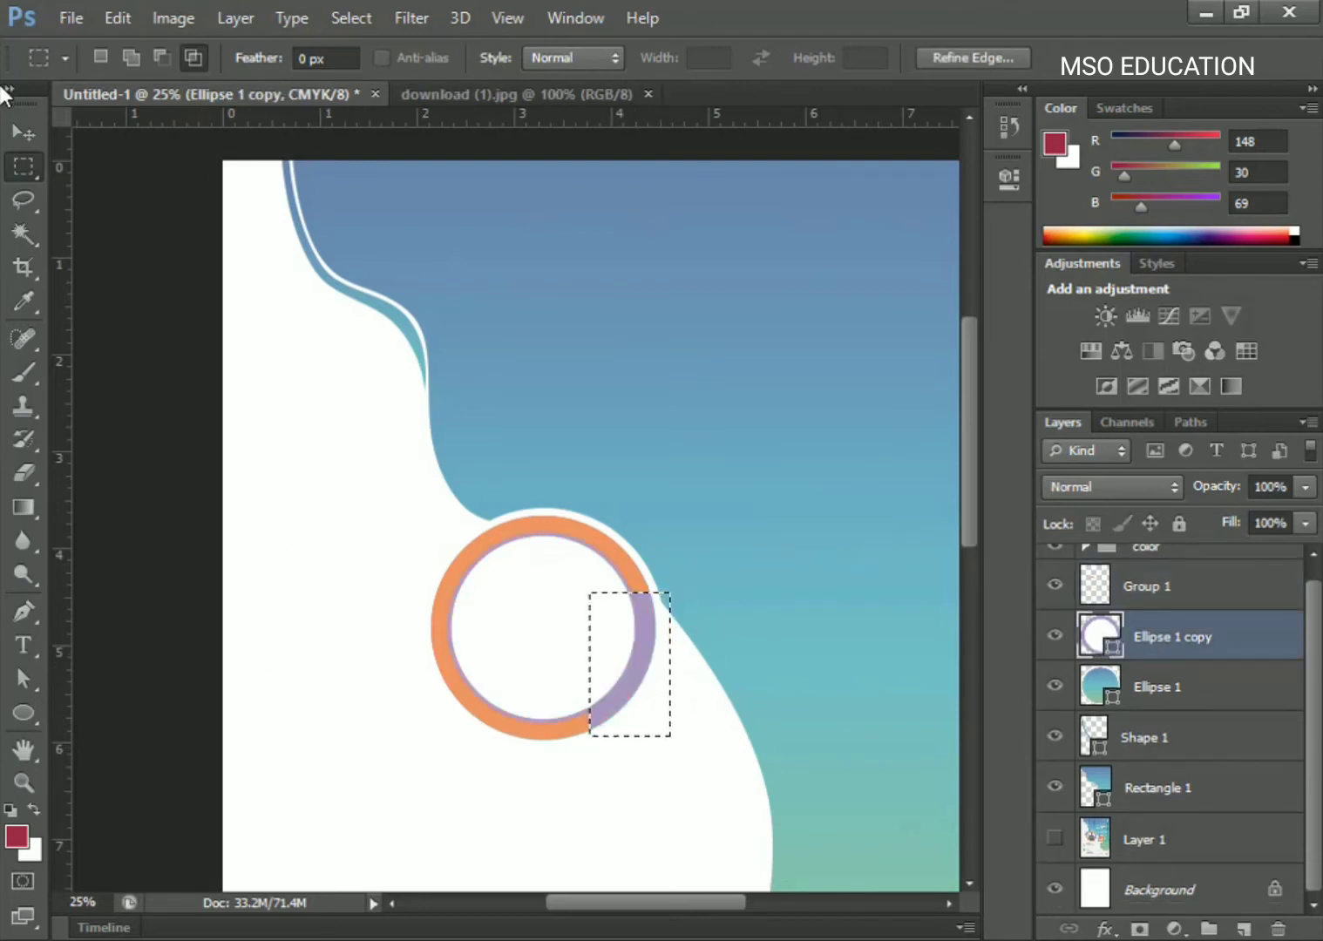
left_click(17, 139)
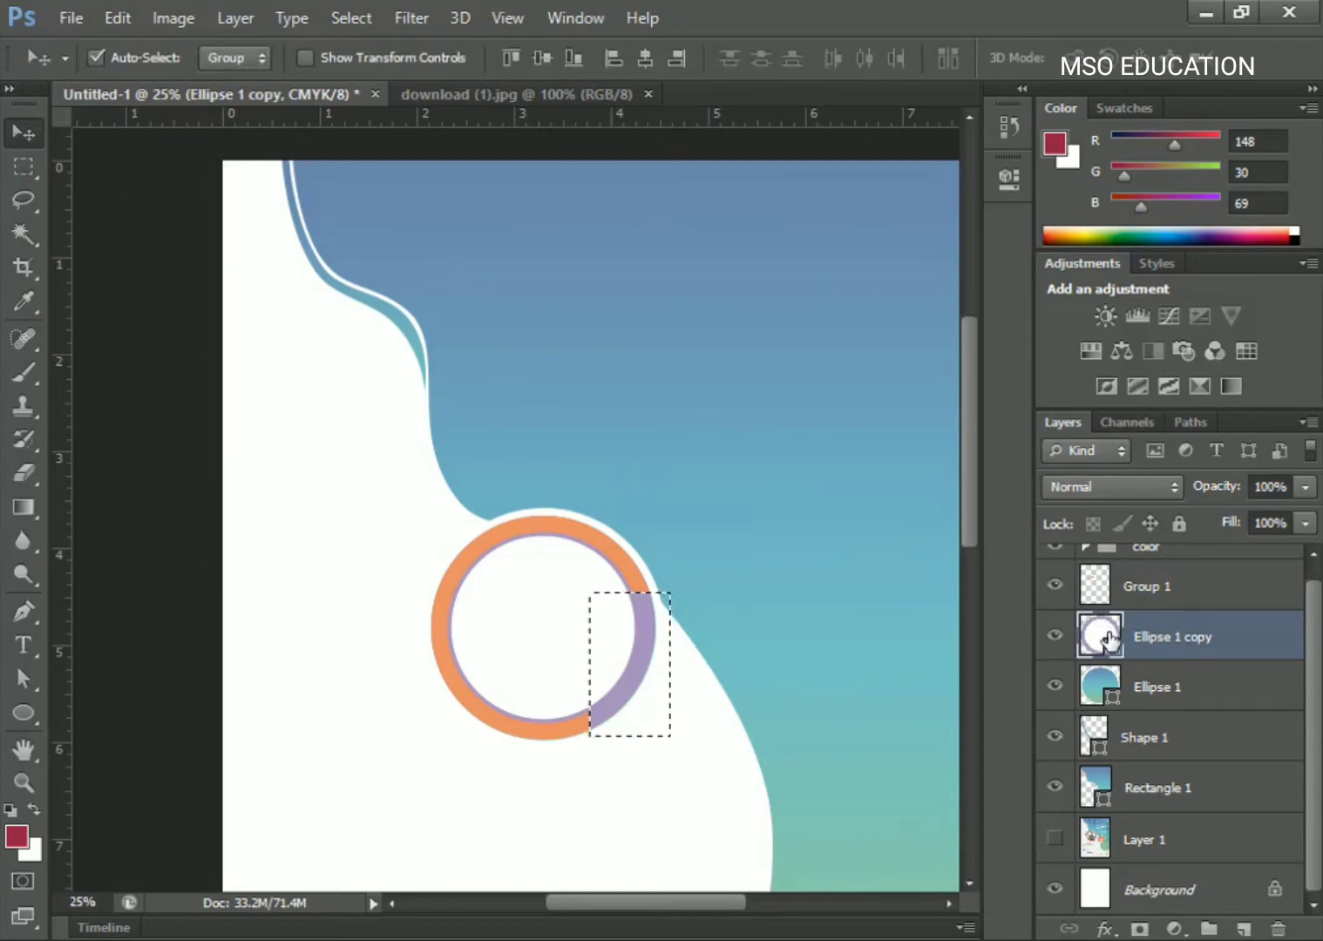
key("ctrl+d")
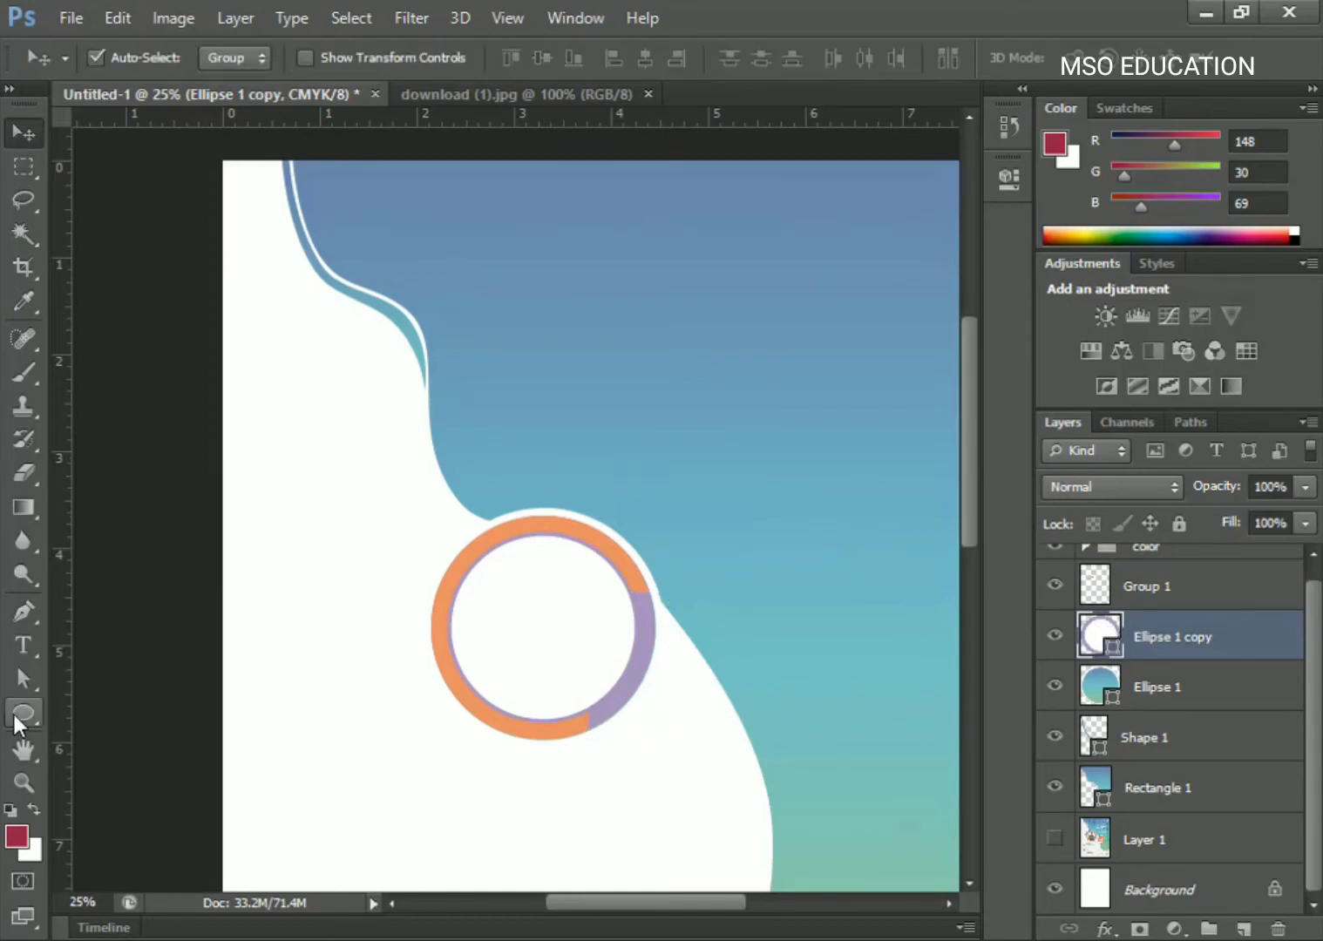
Fill the inner circle, Ellipse 1 copy, with light grey.
left_click(23, 714)
left_click(232, 58)
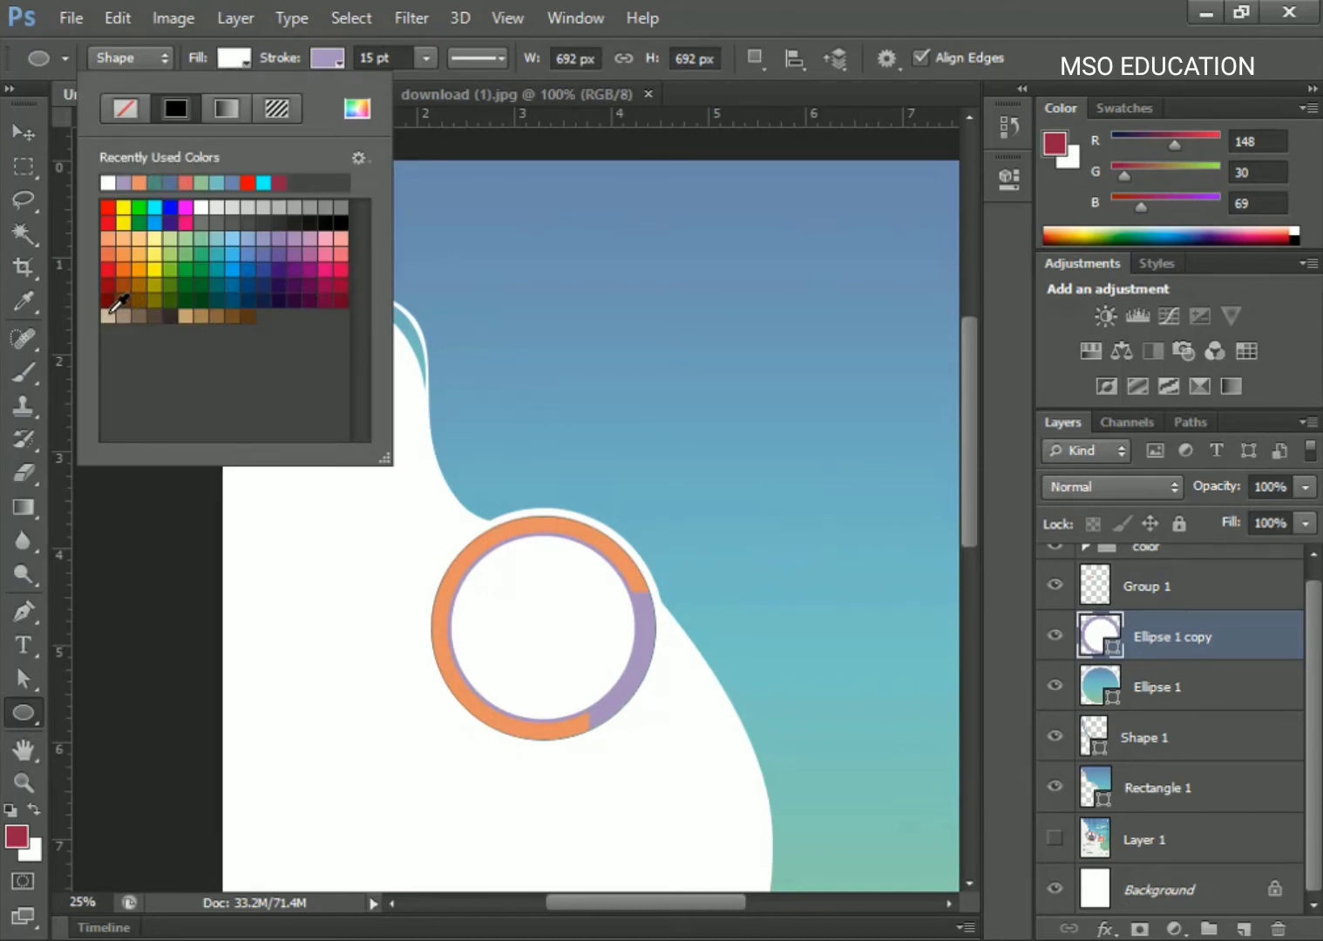
left_click(266, 207)
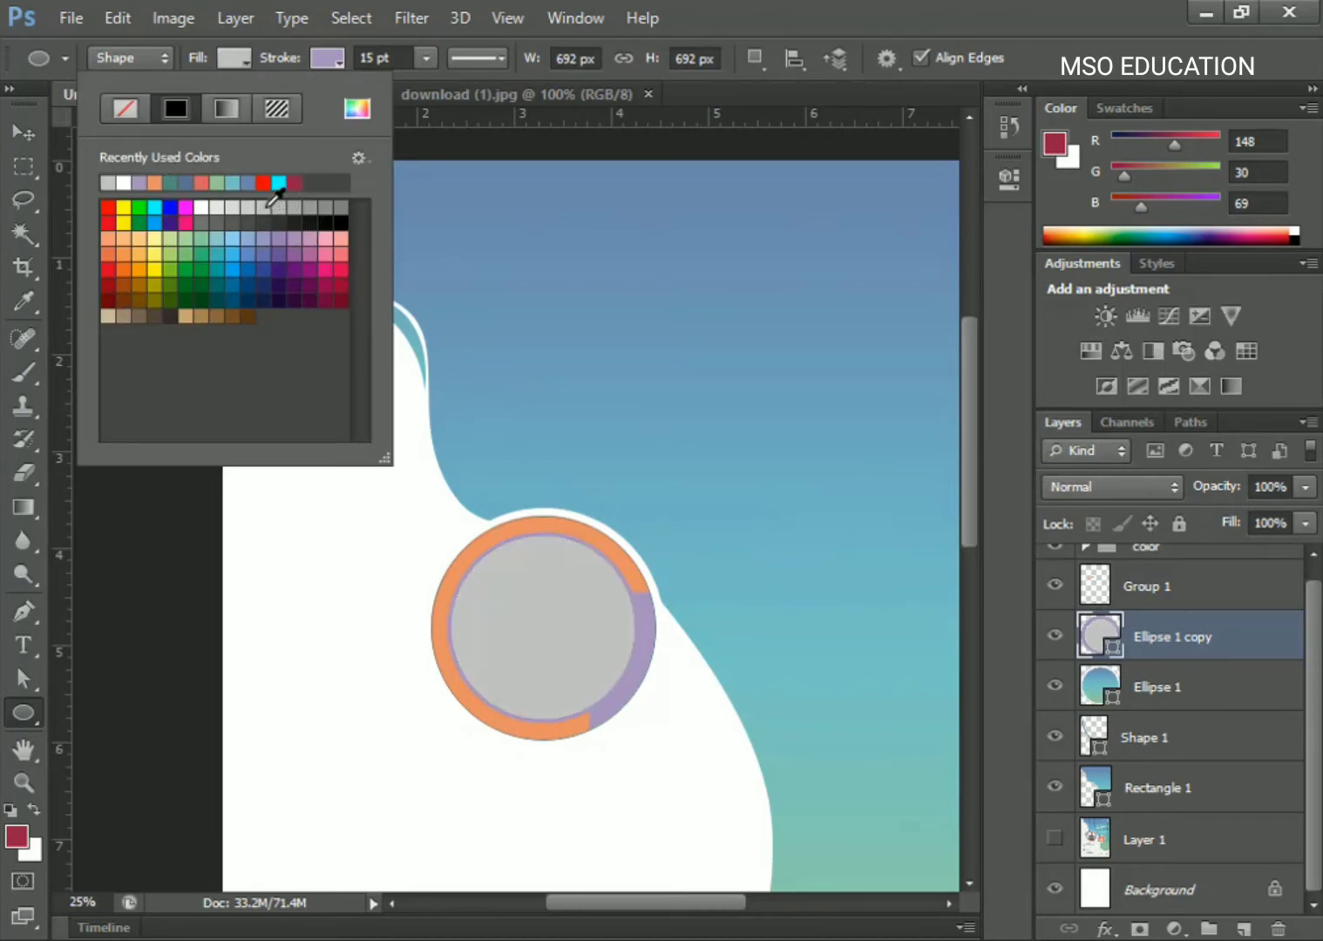
left_click(218, 207)
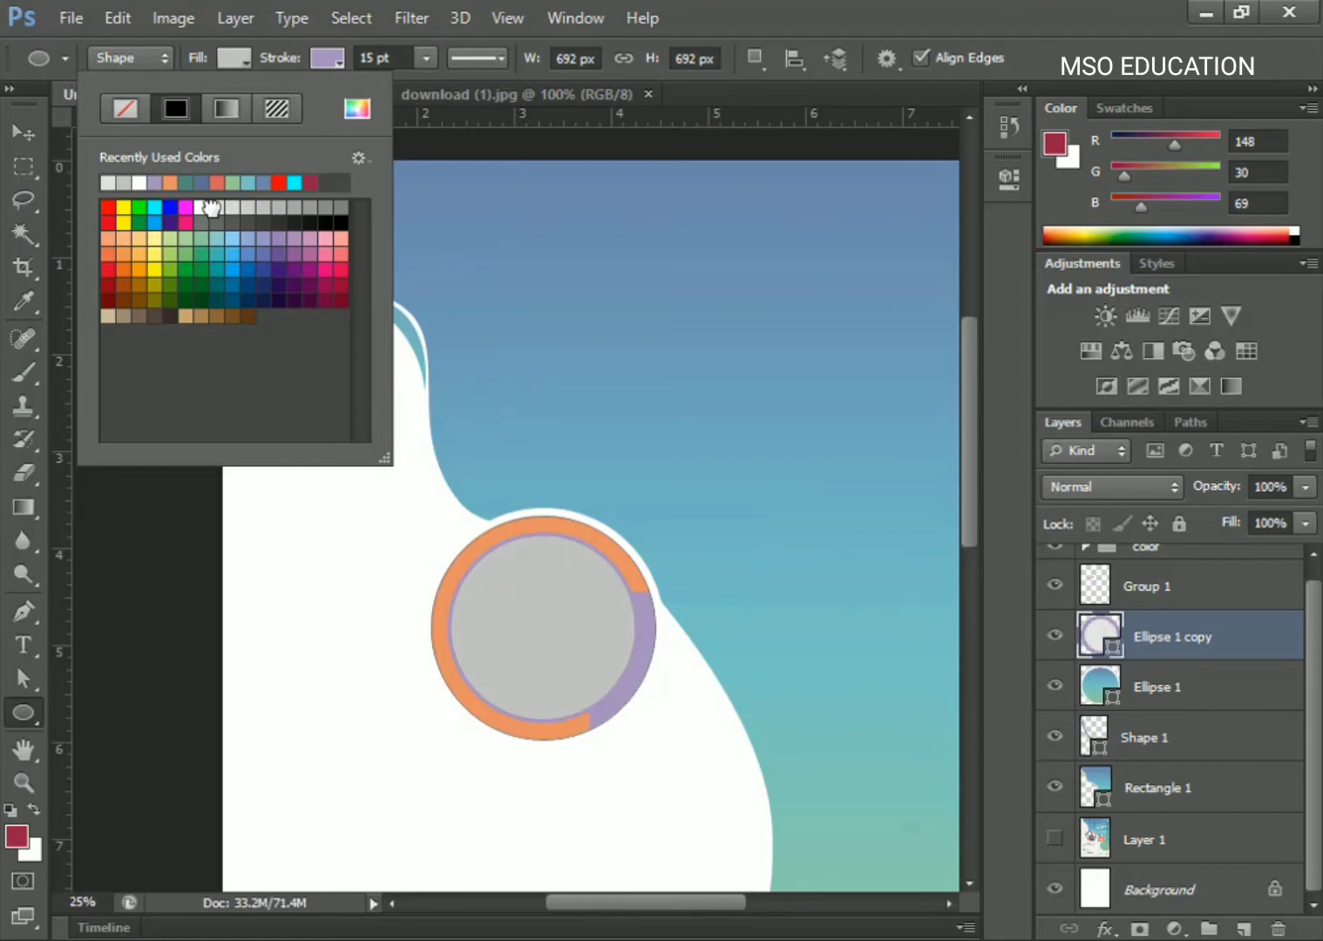
left_click(21, 130)
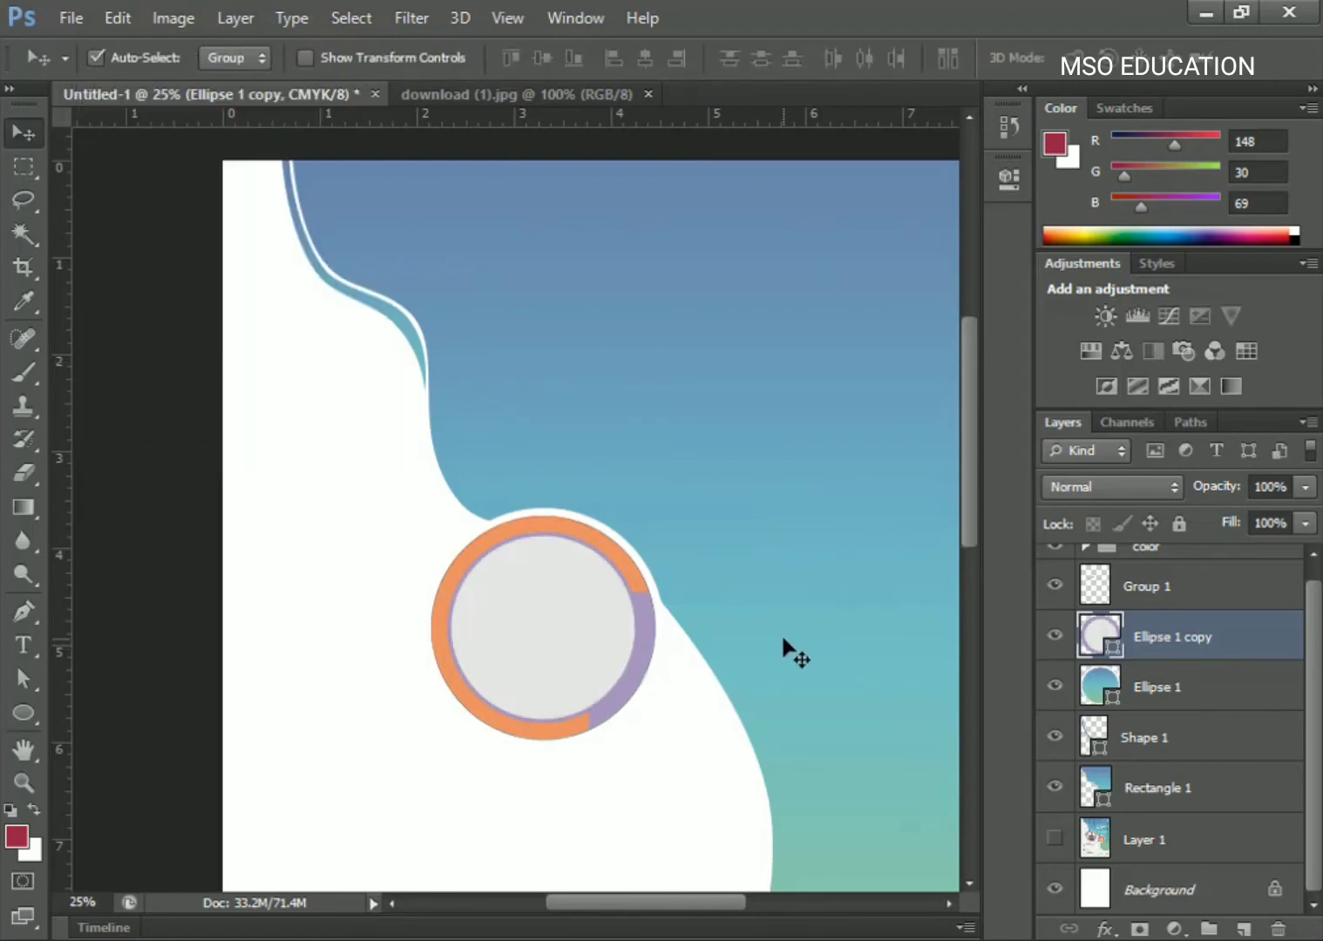
Group Group 1, Ellipse 1 copy and Ellipse 1 and rename the group 'round shap'.
left_click(1054, 586)
left_click(1138, 587)
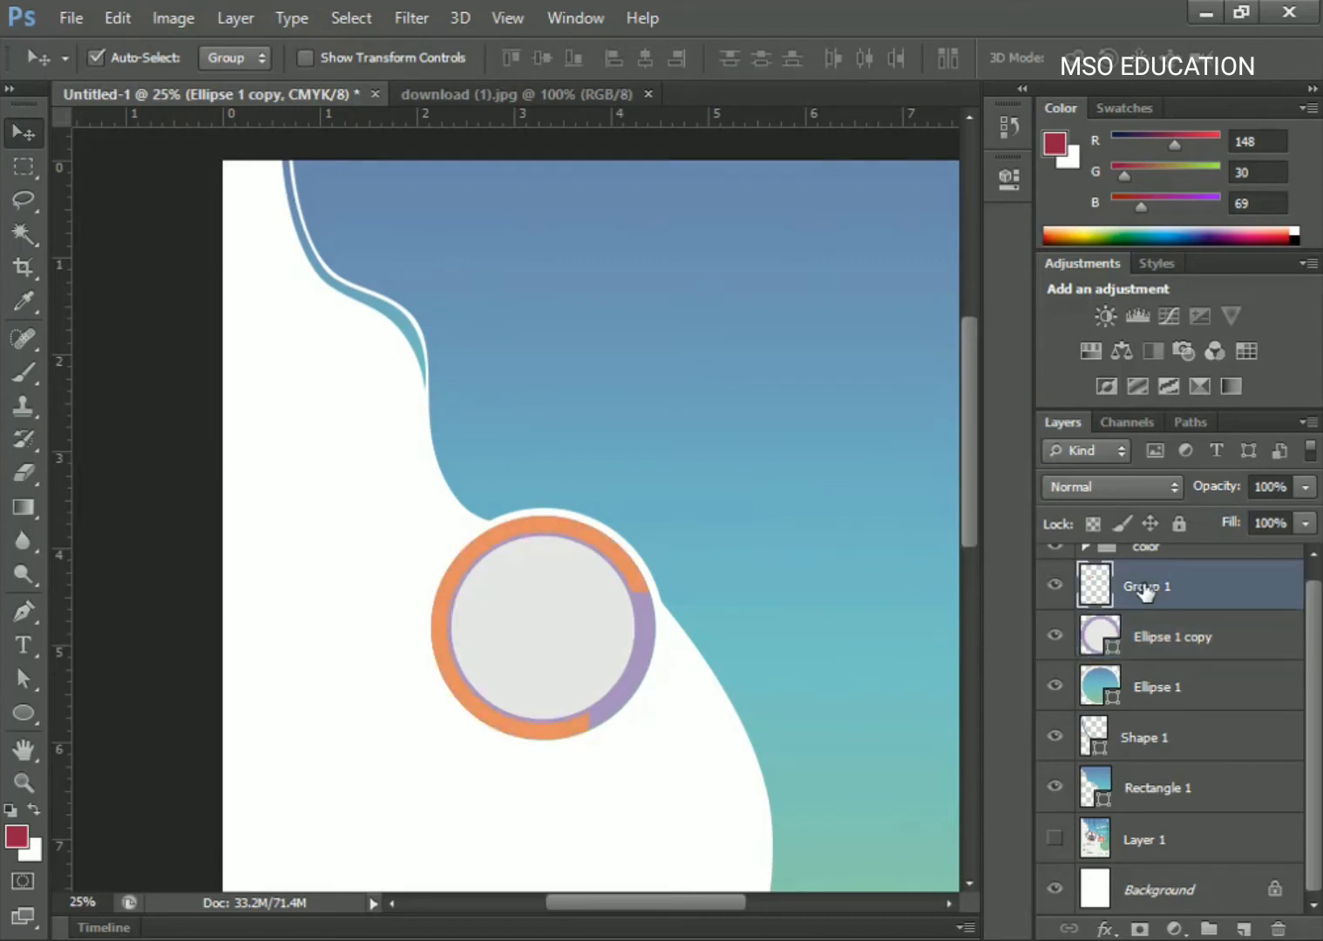
left_click(1107, 689, "shift")
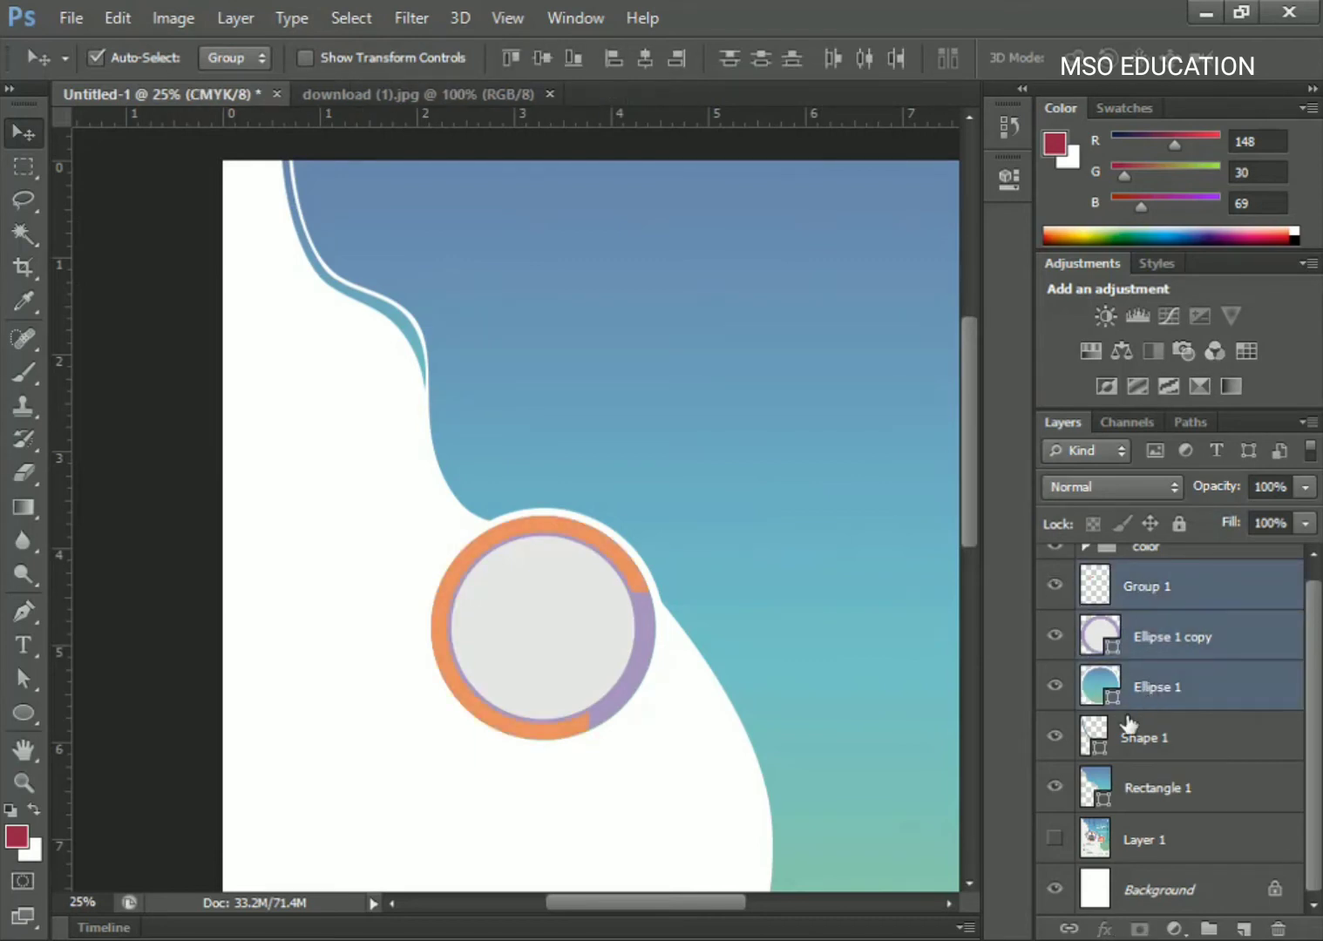
left_click(1056, 686)
left_click(1055, 687)
key("ctrl+g")
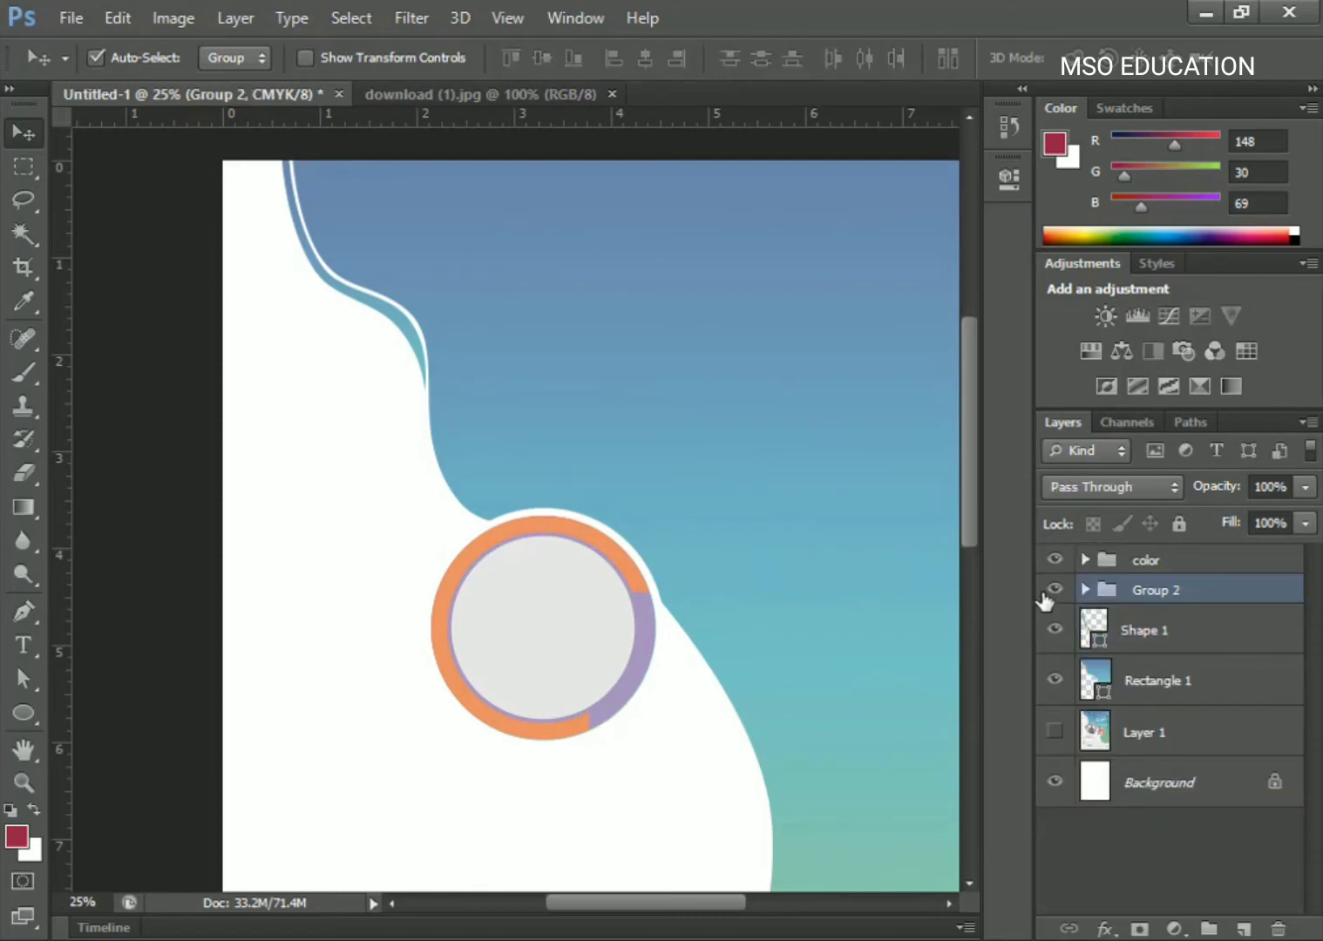
left_click(1055, 590)
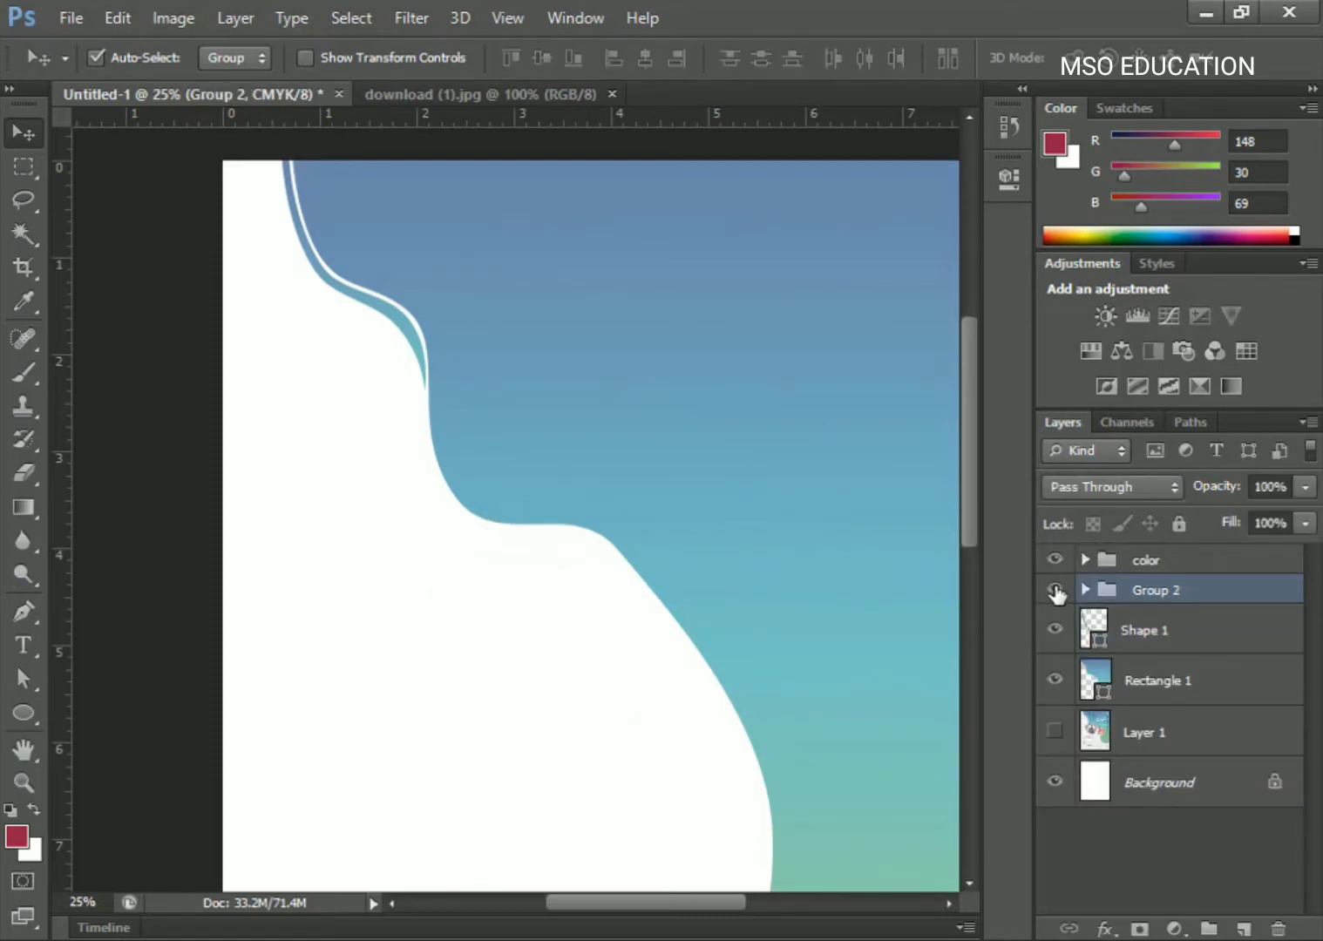
double_click(1166, 593)
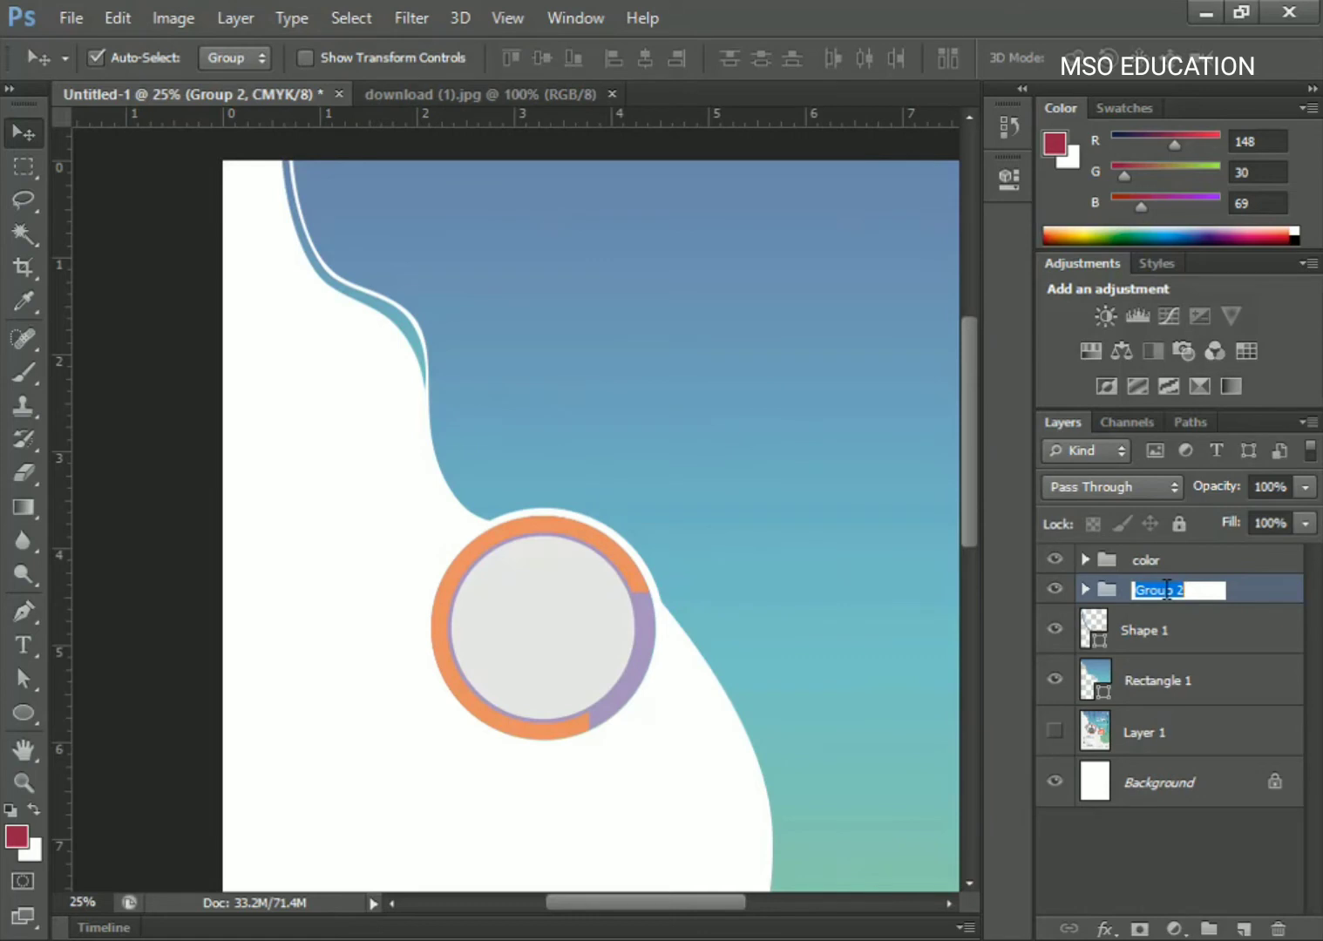
type("ro")
key("Return")
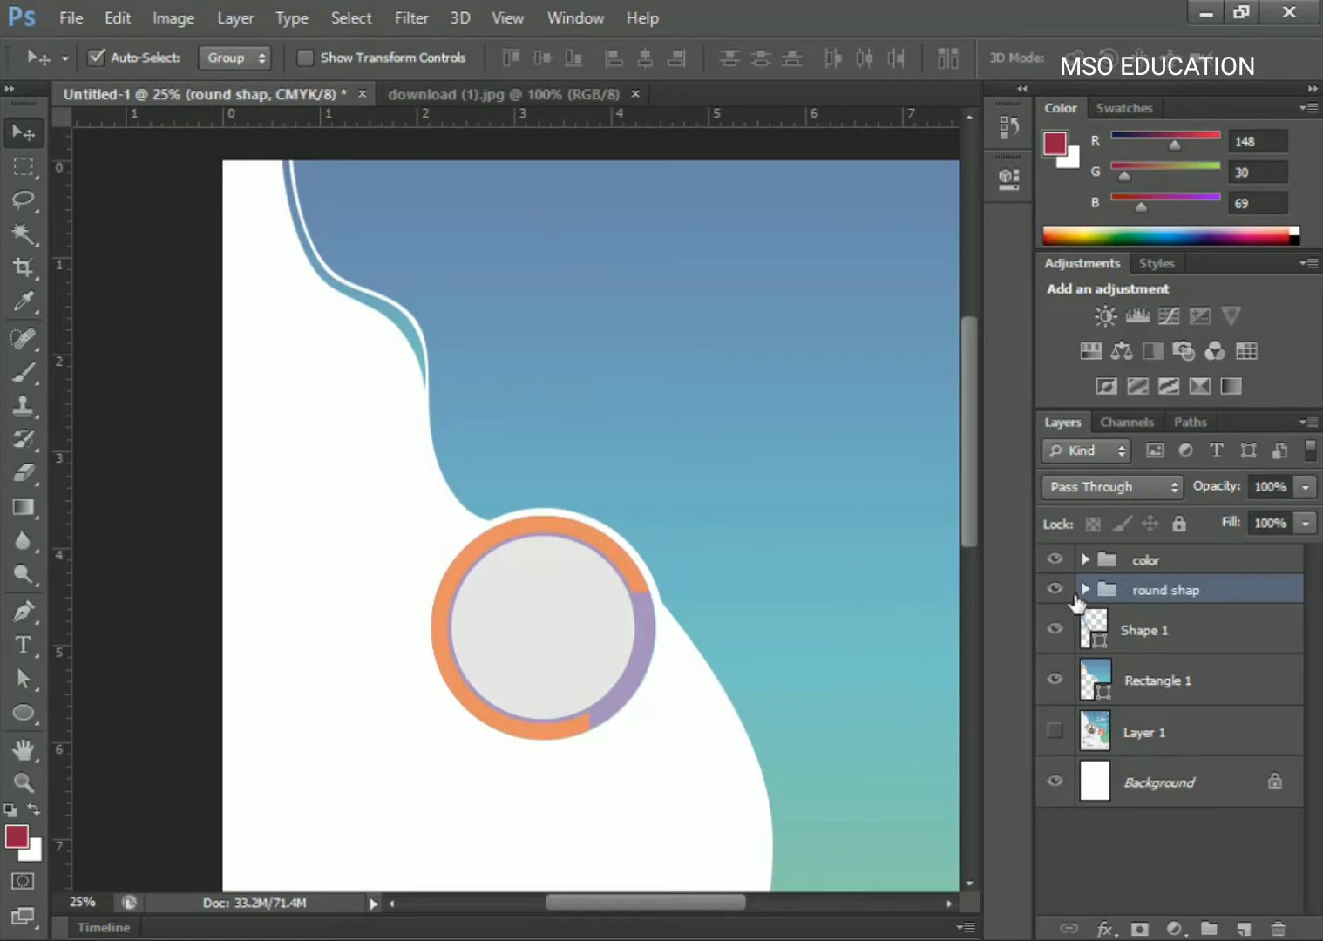
left_click(1084, 591)
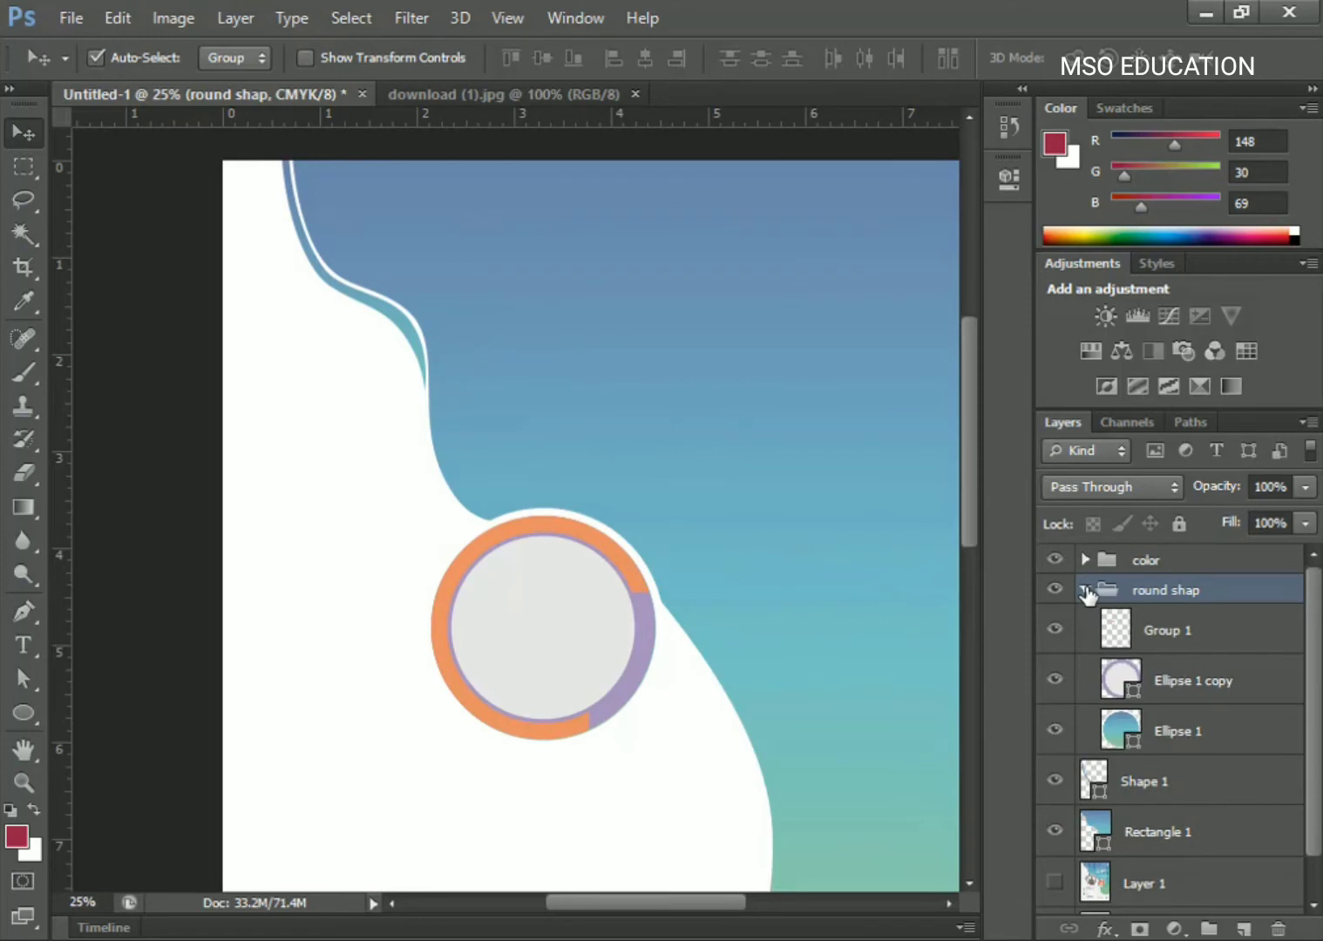
Duplicate Ellipse 1 and place the copy beneath it.
left_click(1172, 681)
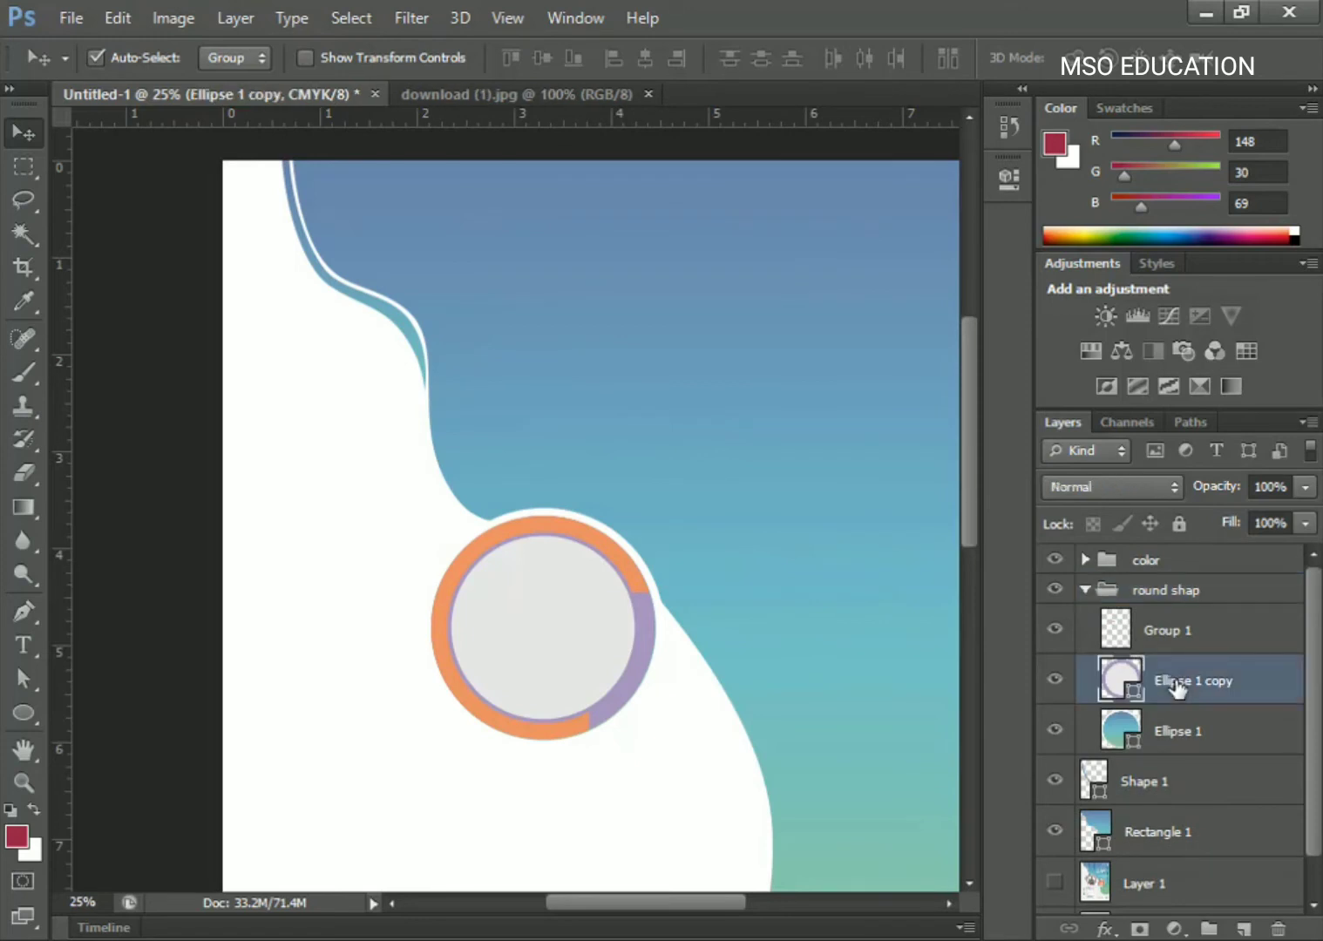
left_click(1056, 731)
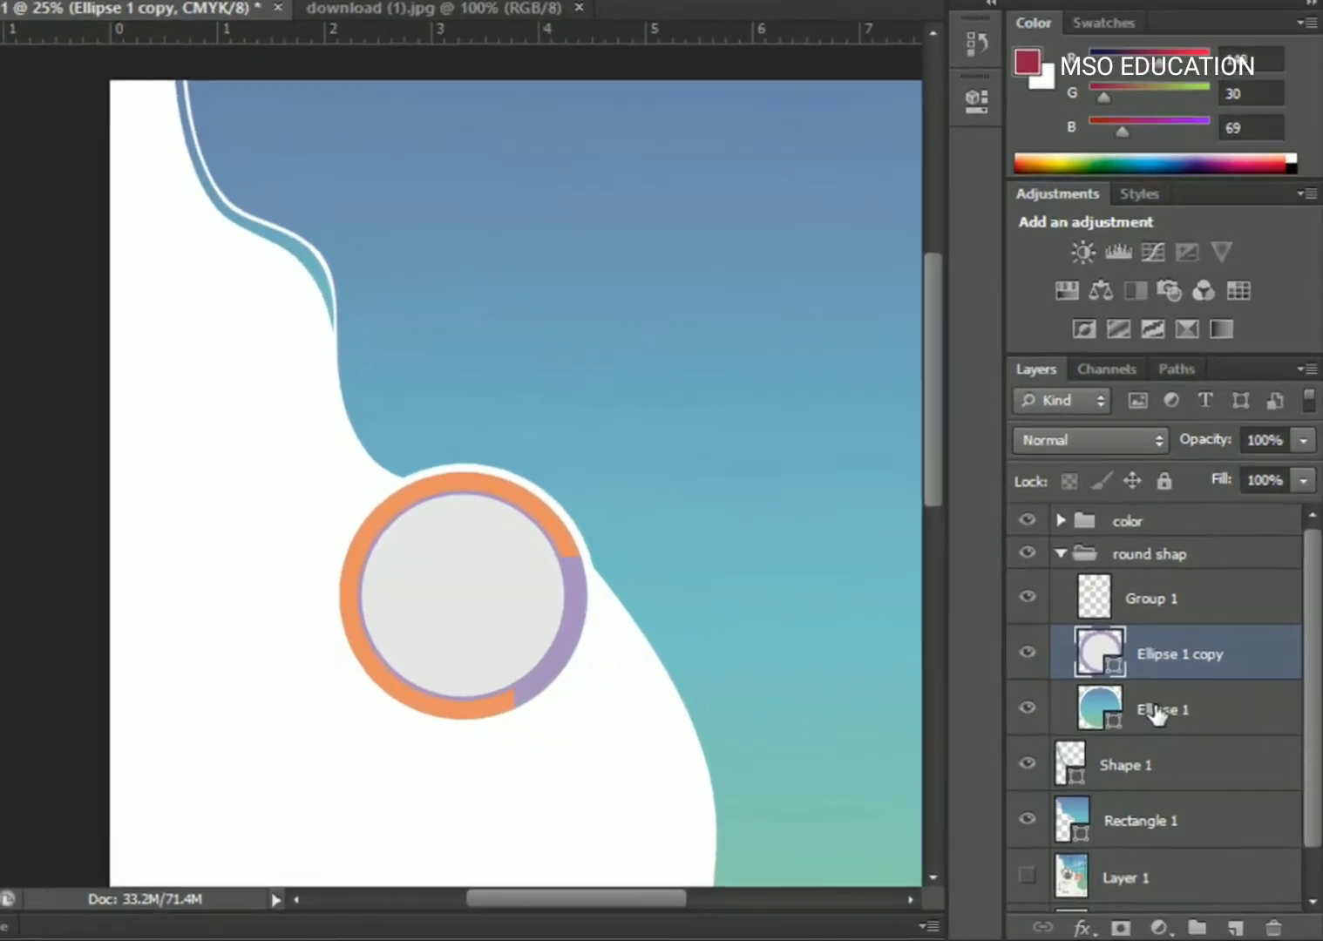
left_click(1173, 733)
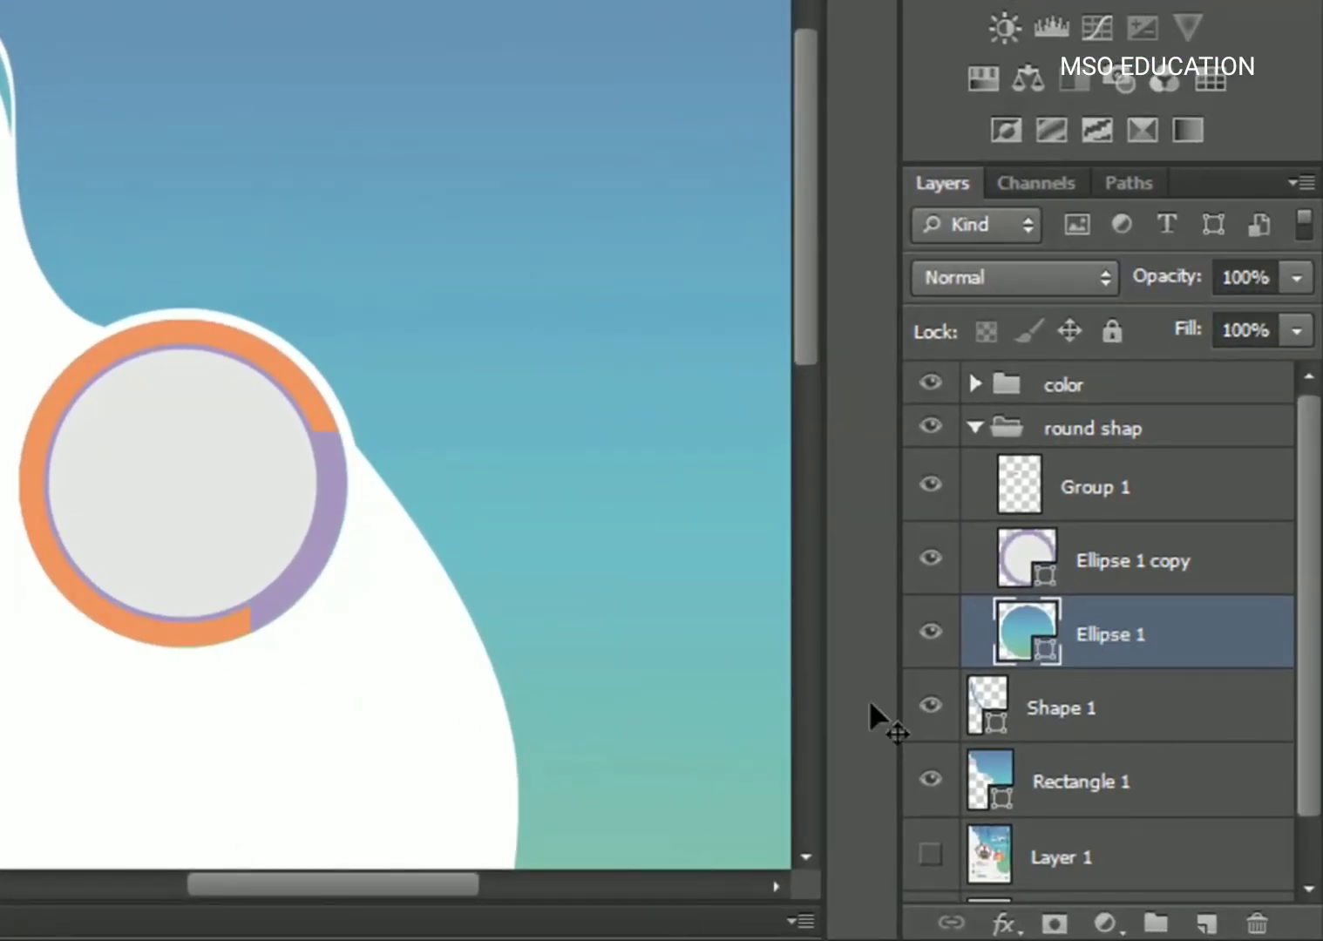
left_click_drag(1121, 656, 1207, 929)
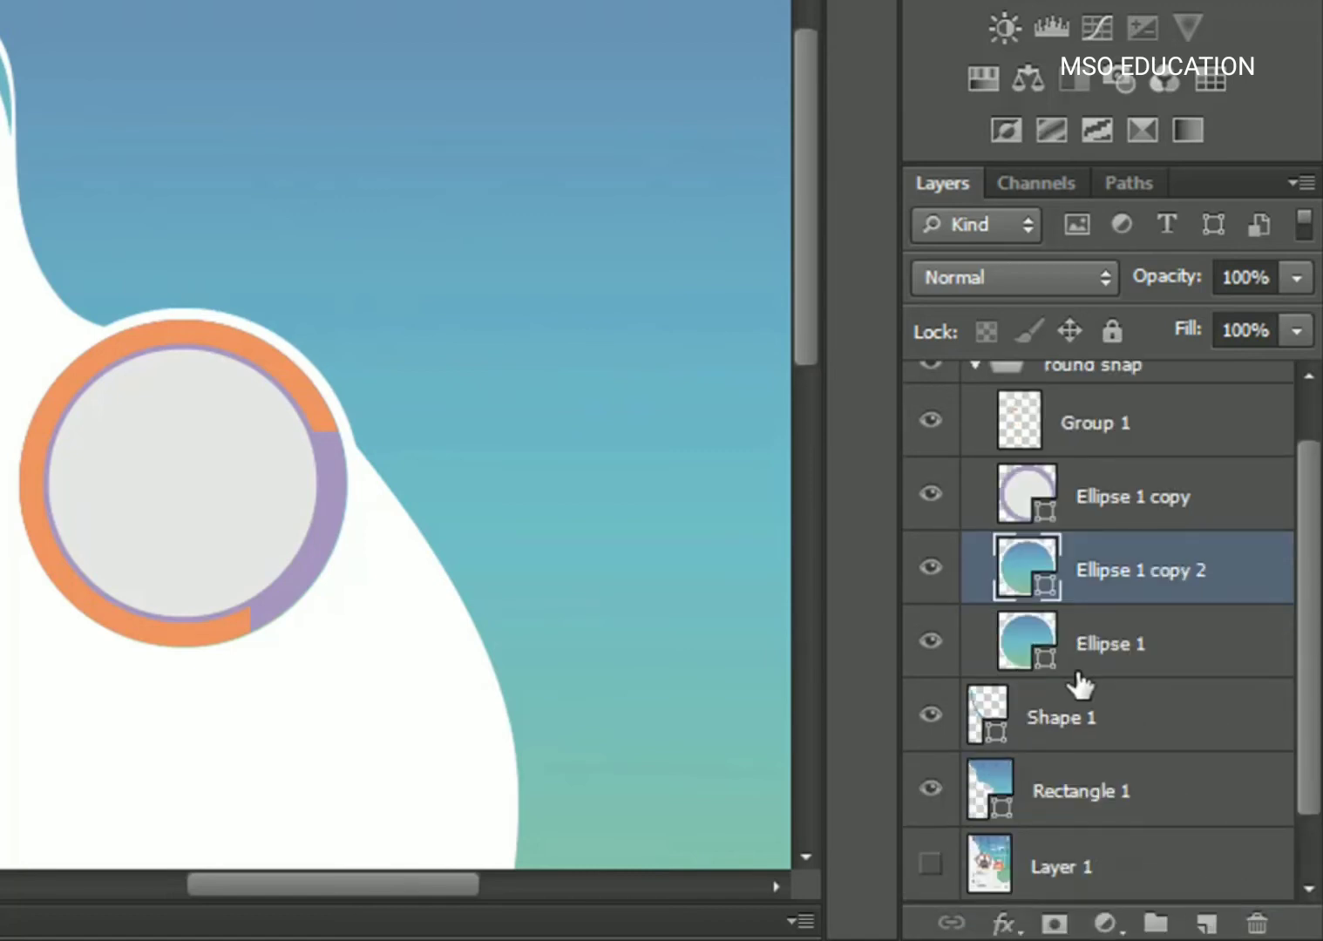
left_click_drag(1089, 571, 1107, 671)
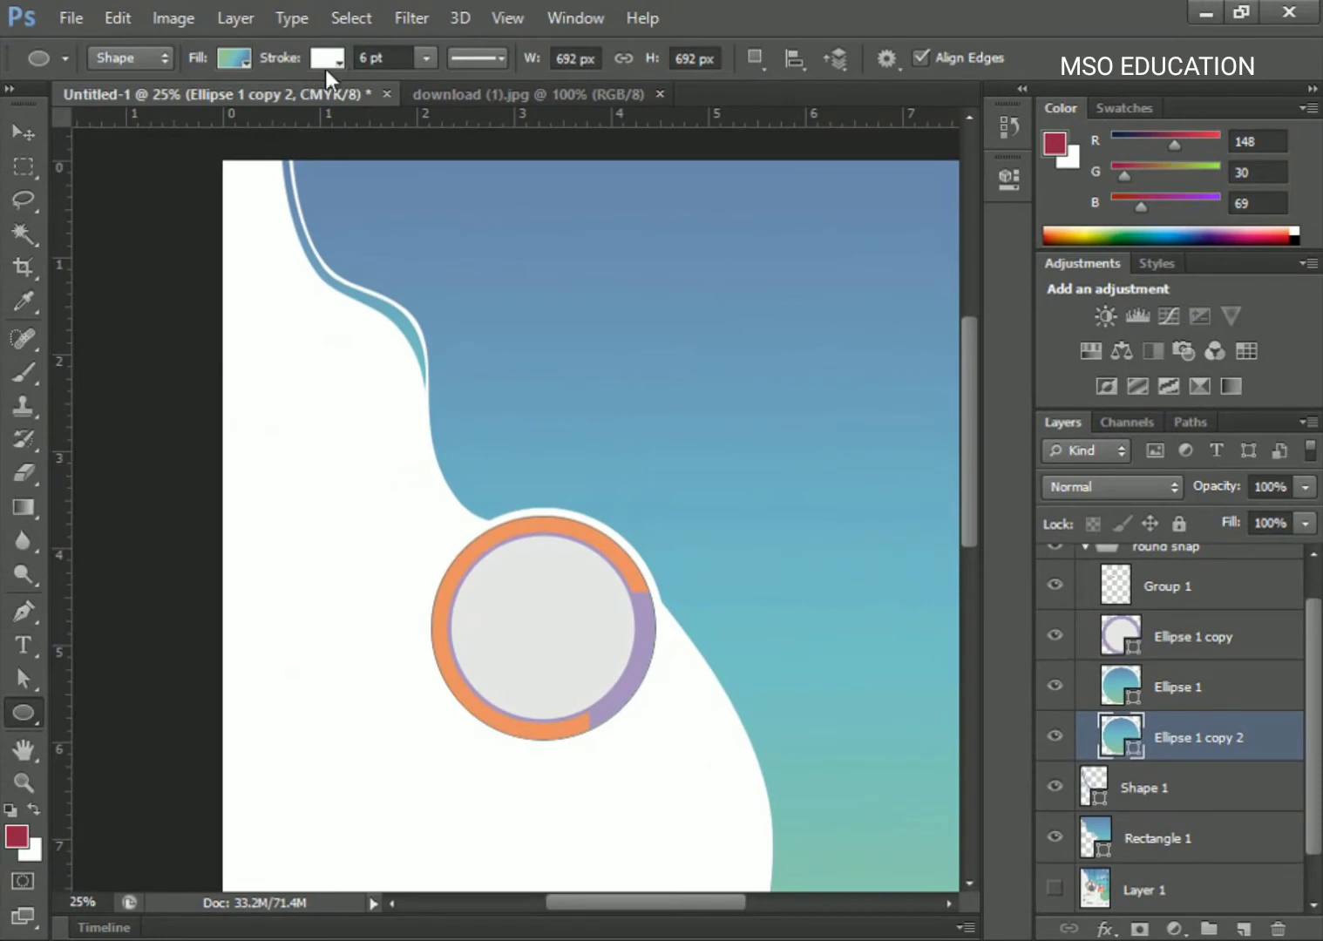
Give the duplicate circle a 10 pt white outline.
left_click(484, 60)
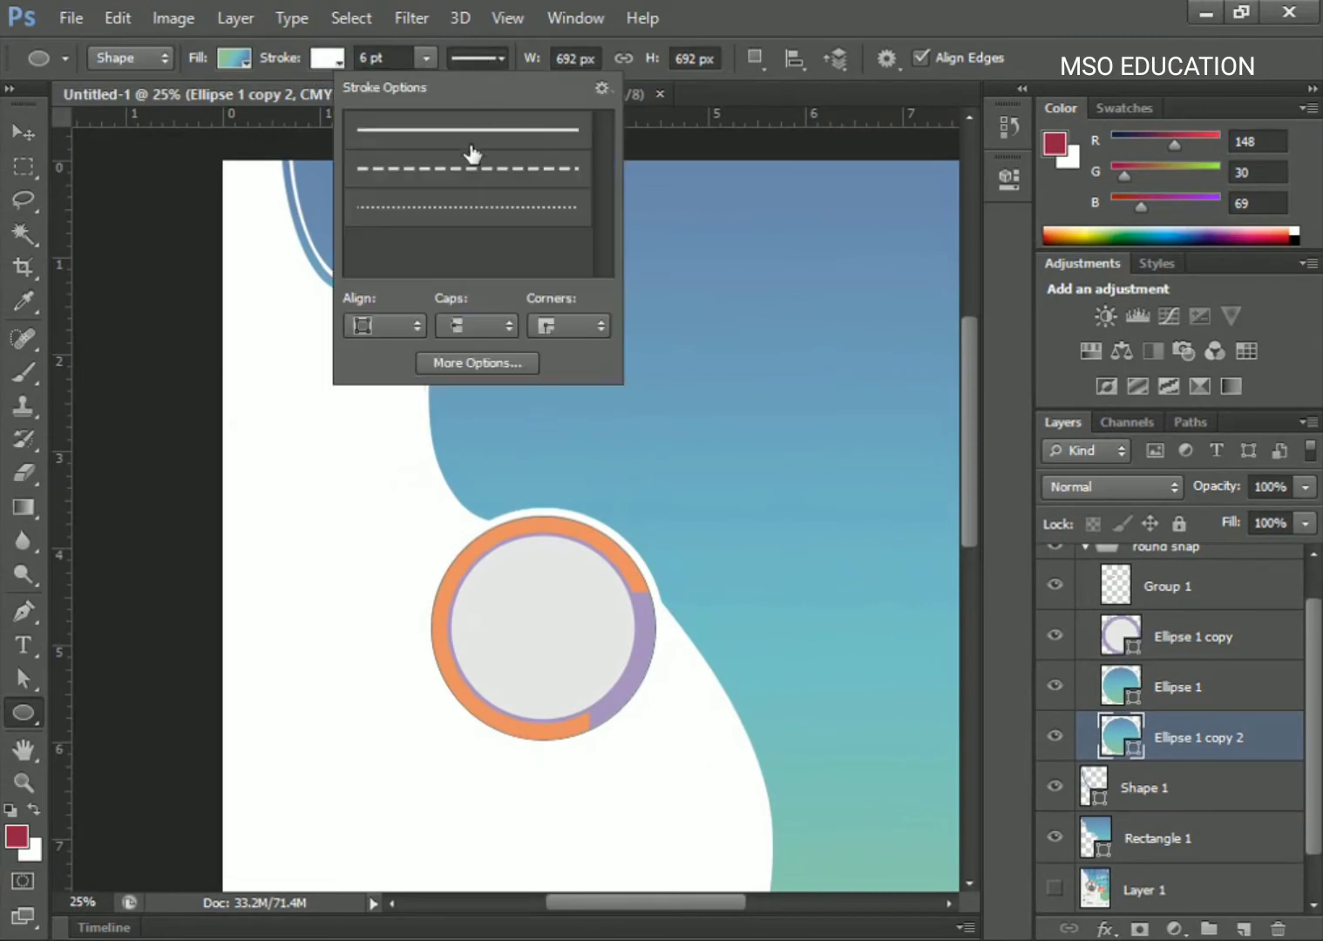
left_click(471, 360)
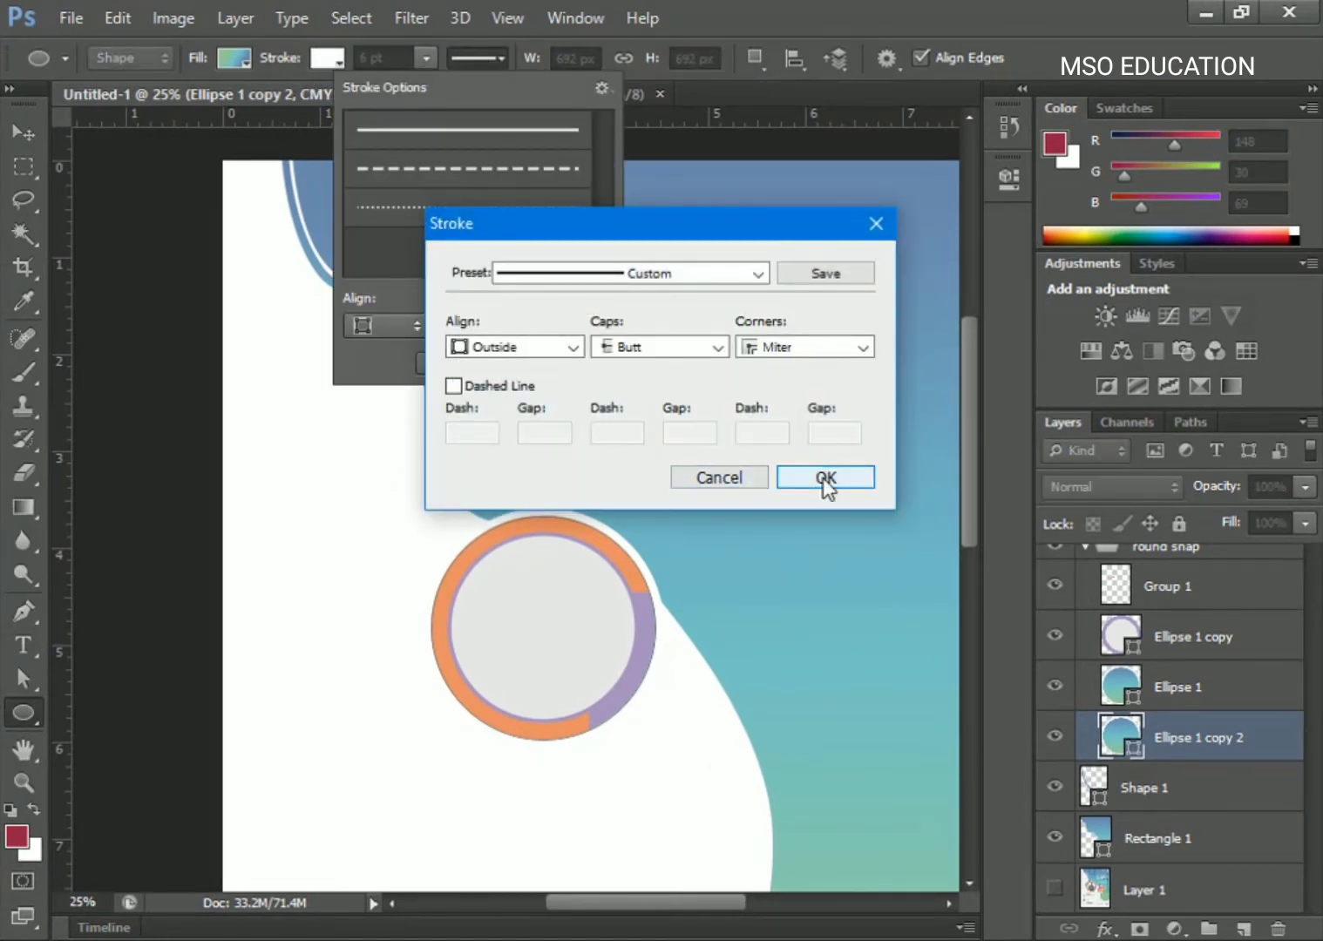
left_click(822, 480)
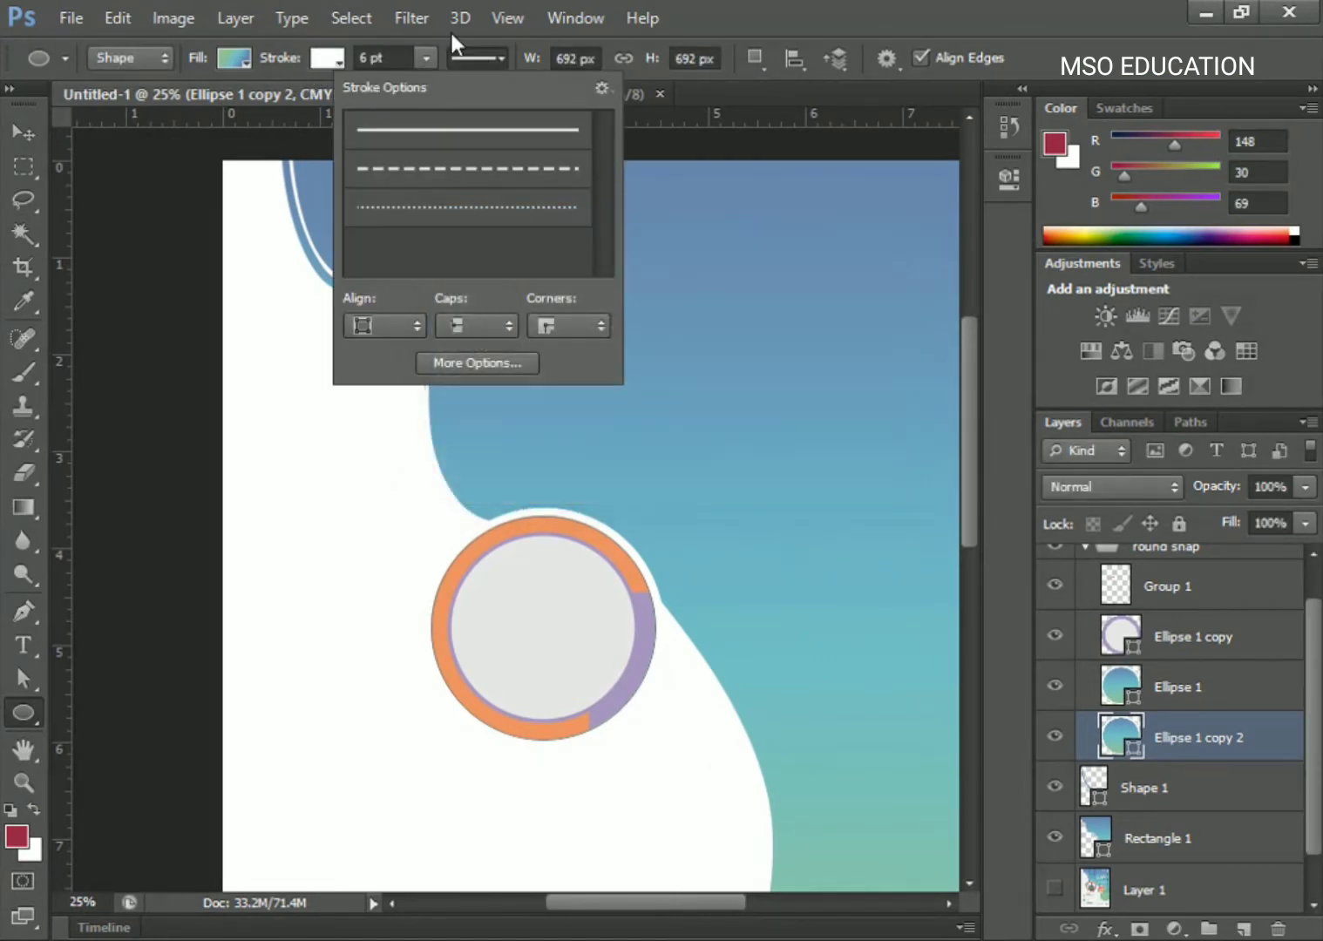
double_click(367, 58)
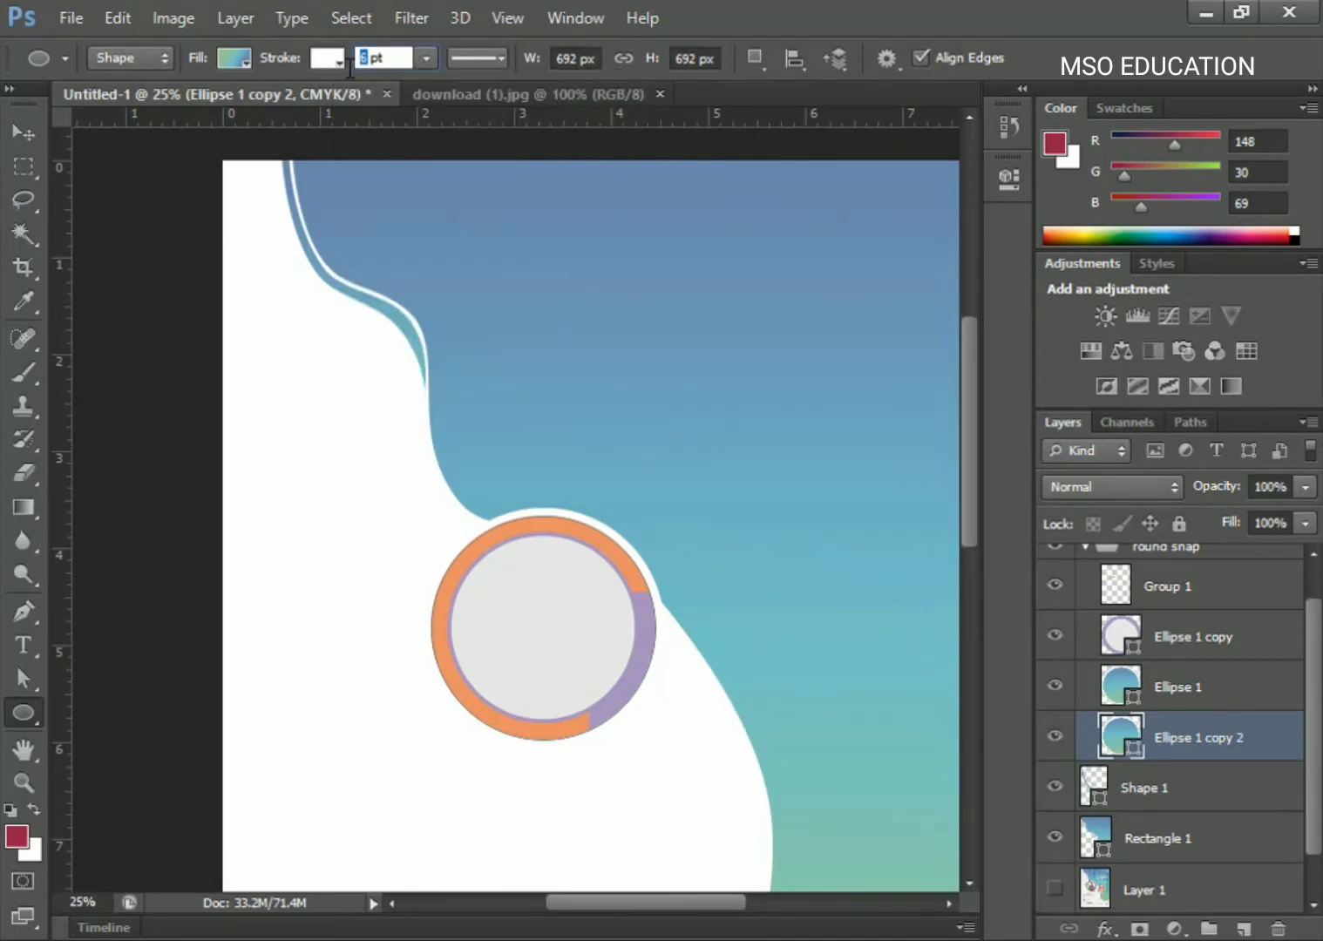
type("10")
key("Return")
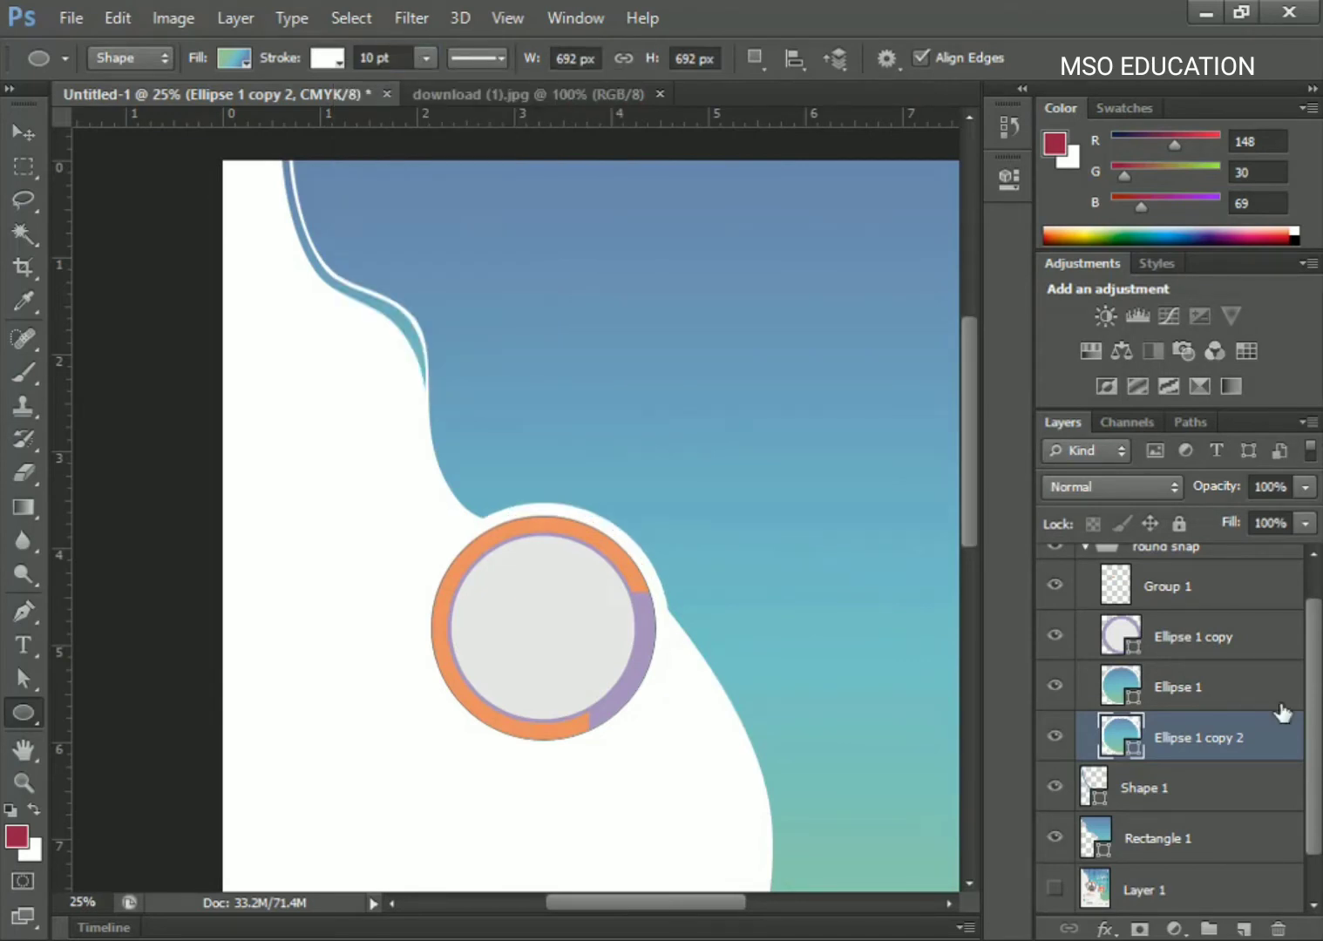
key("ctrl+t")
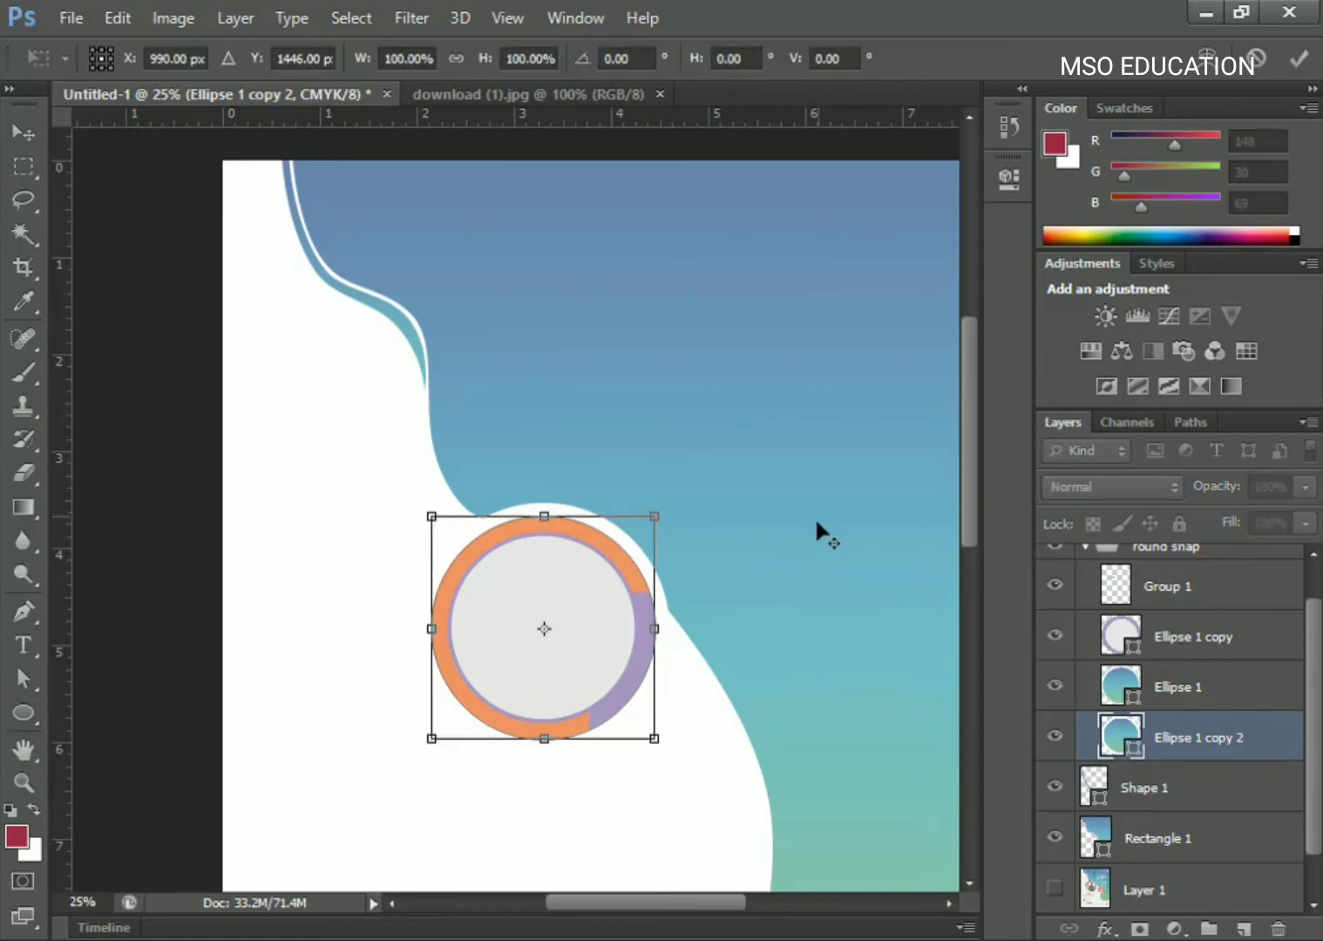
Resize Ellipse 1 copy 2 to 736 px across, centred in the circle stack.
left_click_drag(667, 523, 682, 514)
key("u")
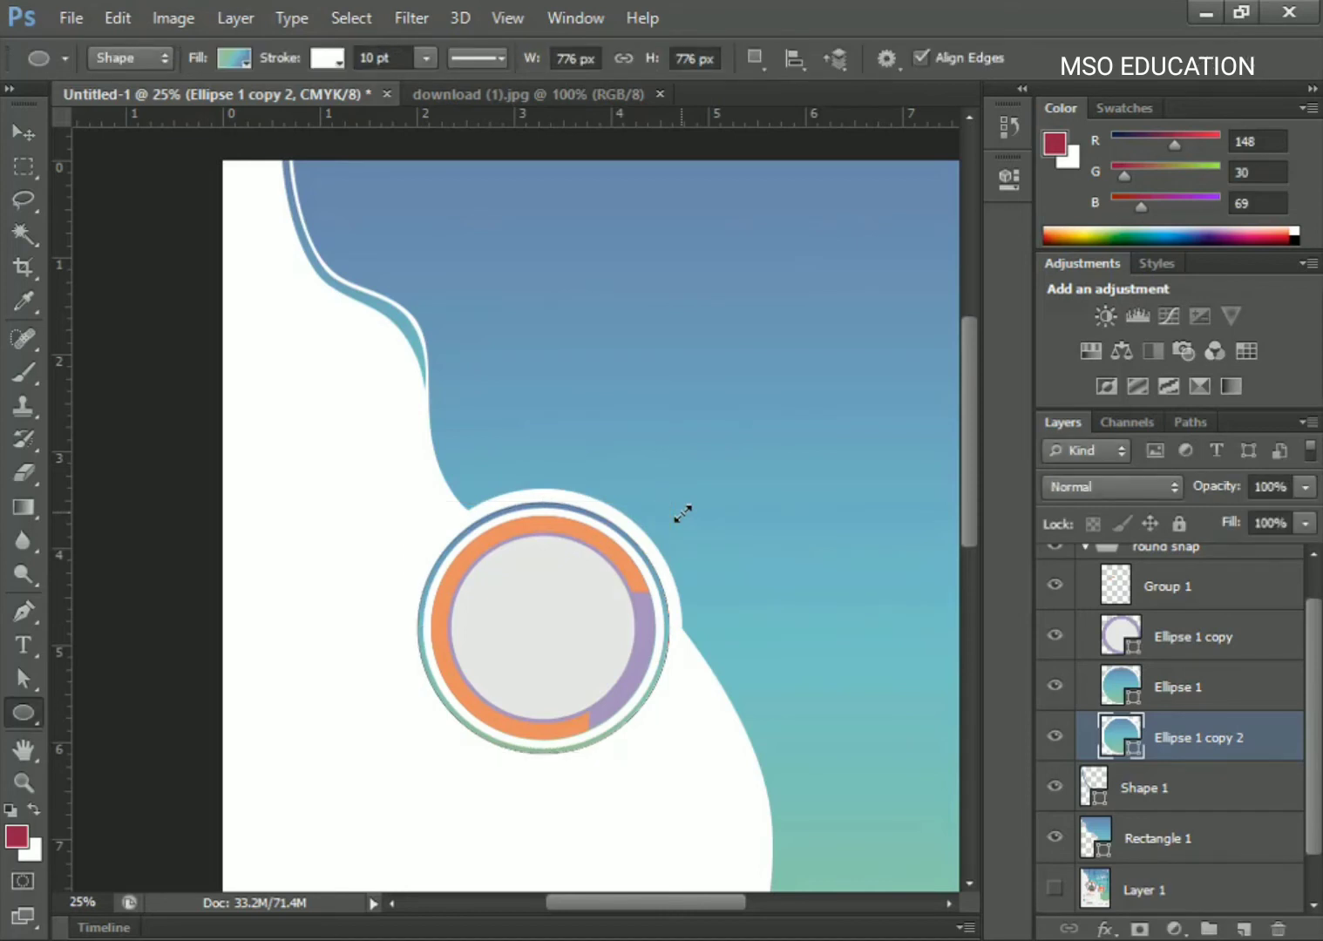
key("ctrl+t")
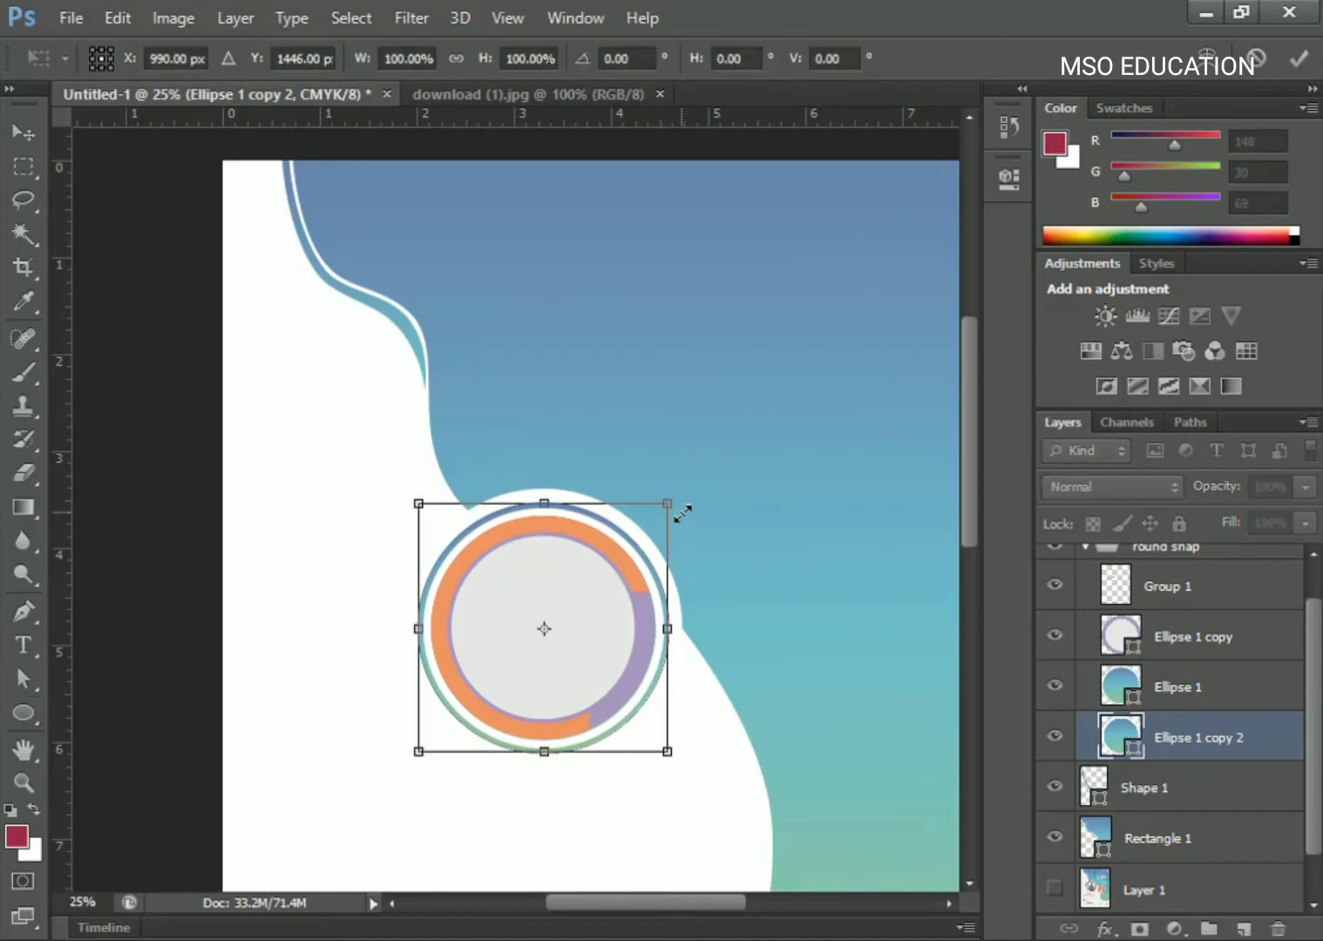
left_click_drag(668, 504, 664, 506)
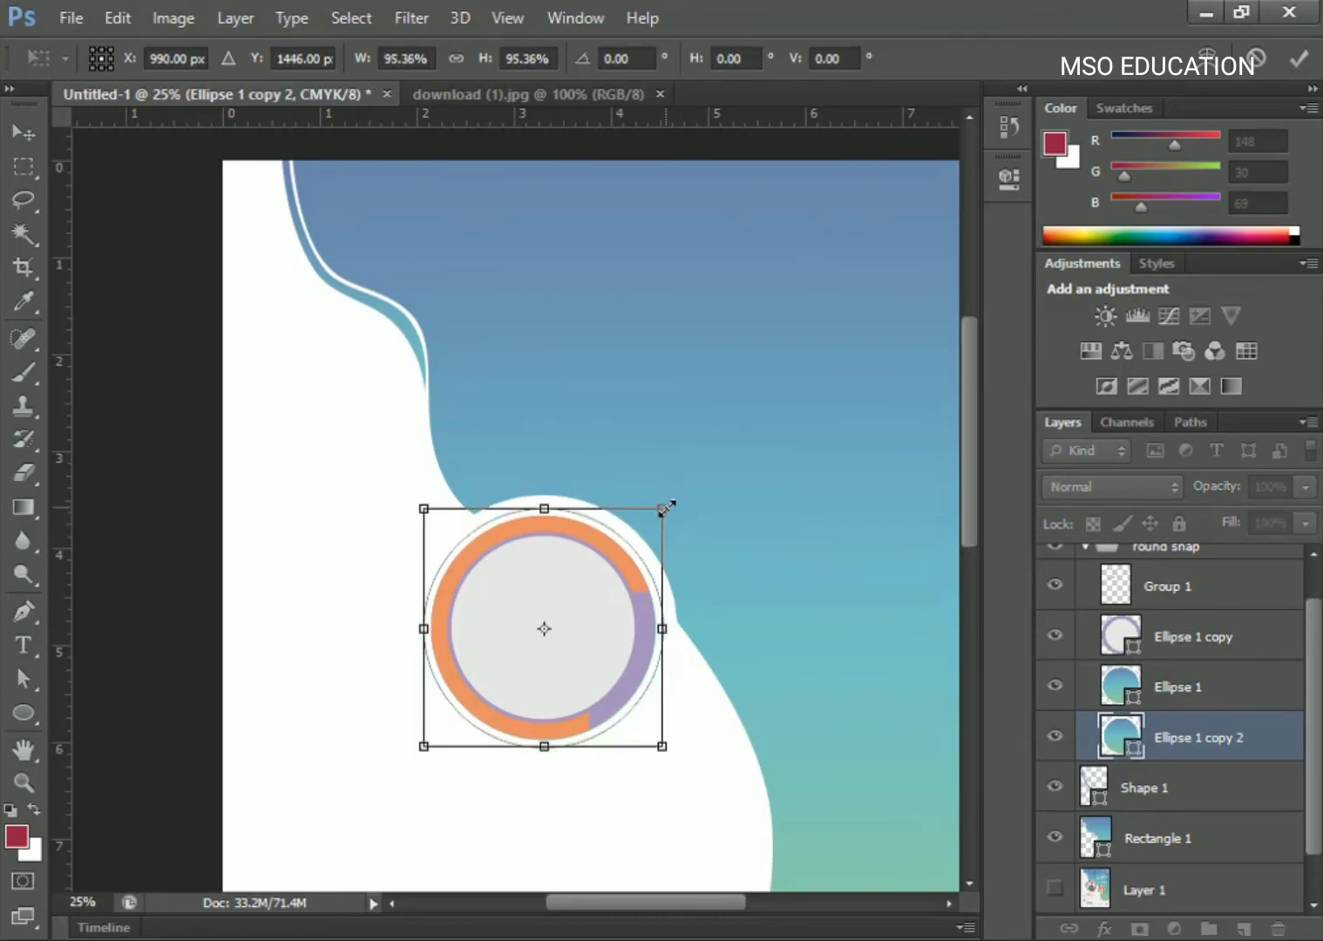
left_click_drag(664, 506, 671, 504)
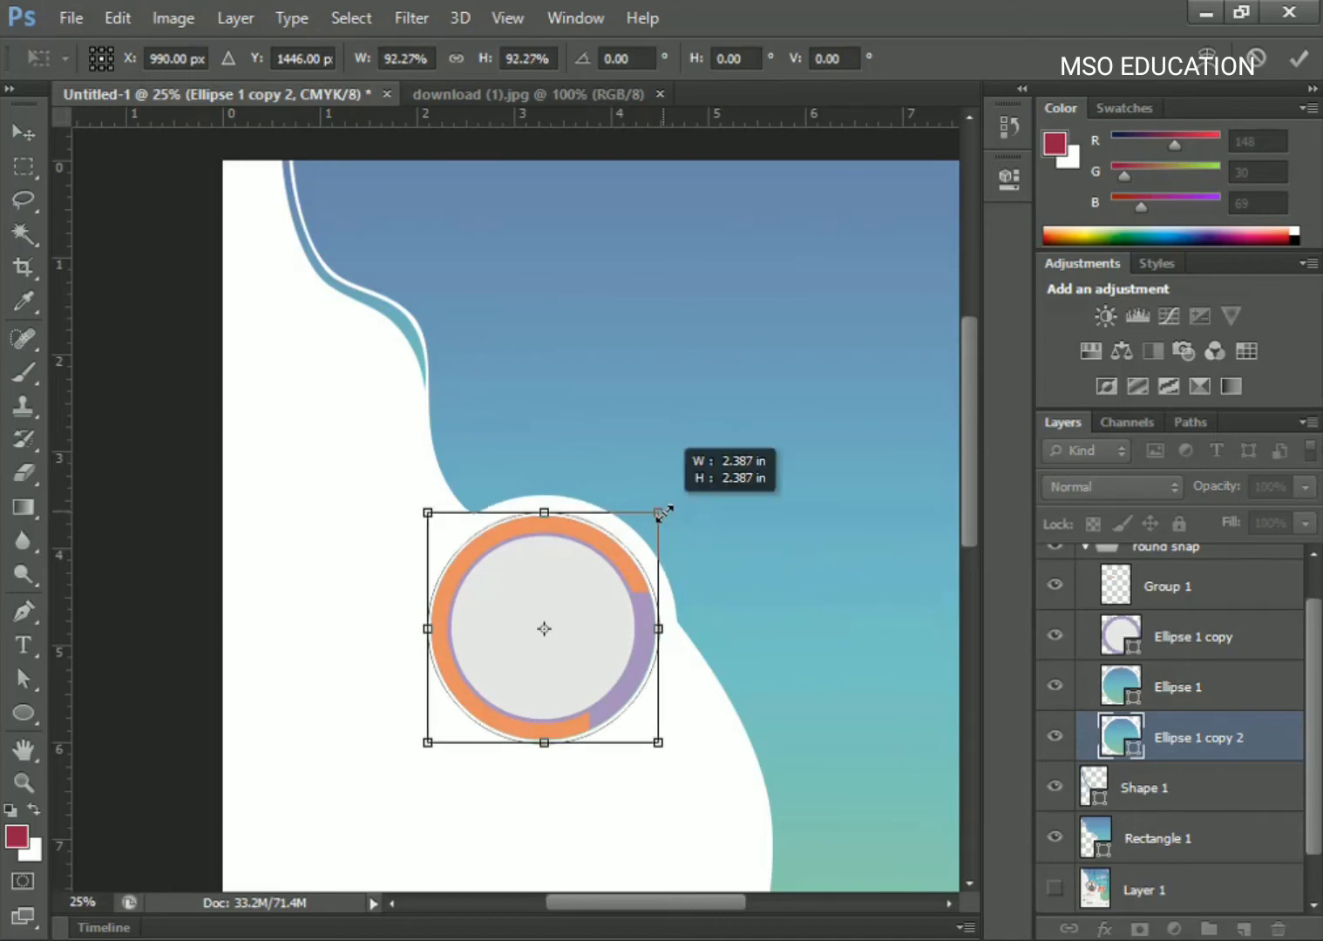
key("Return")
key("ctrl+plus")
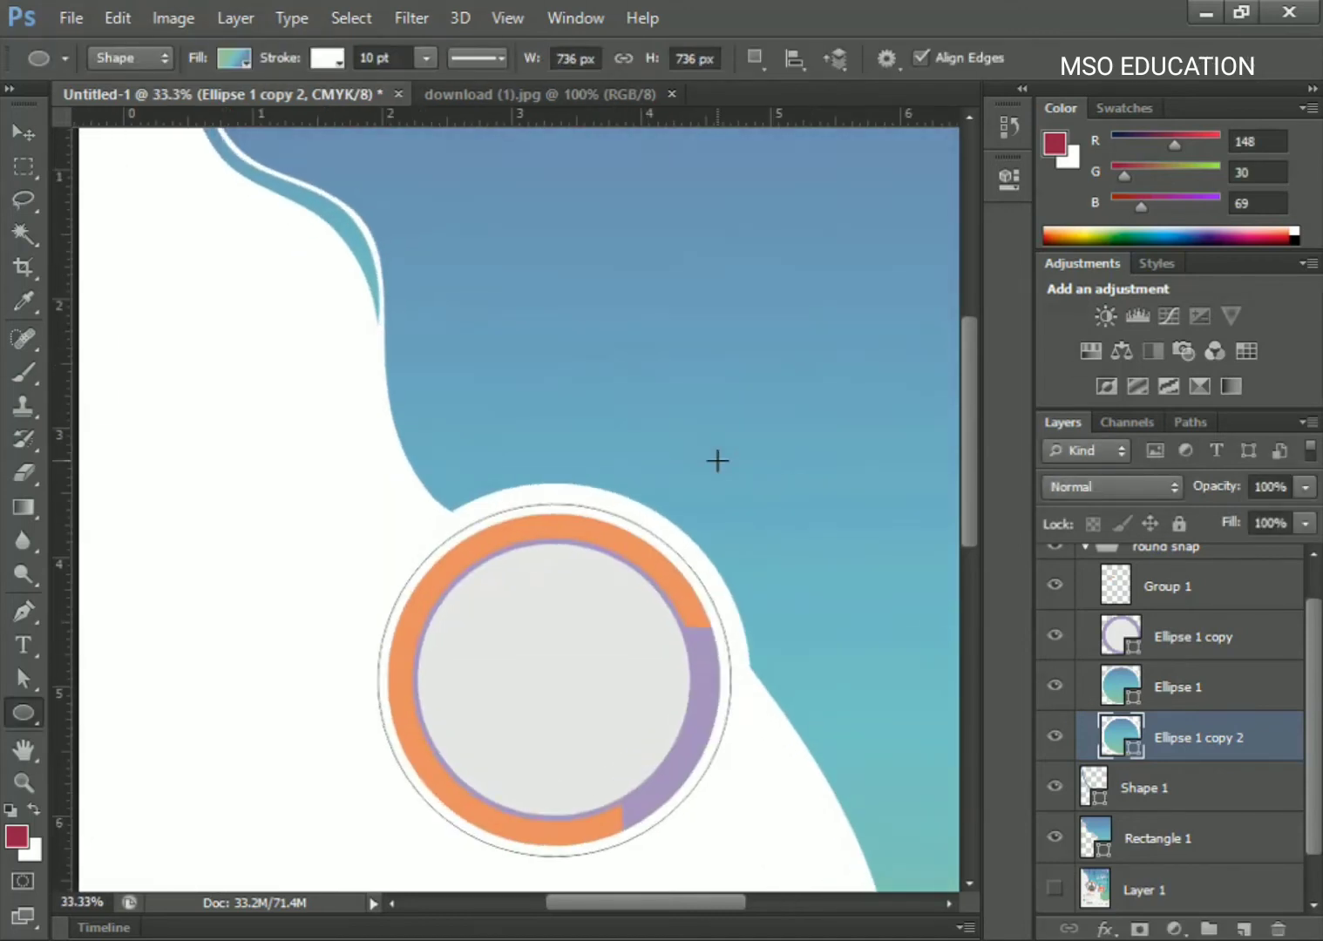
key("ctrl+plus")
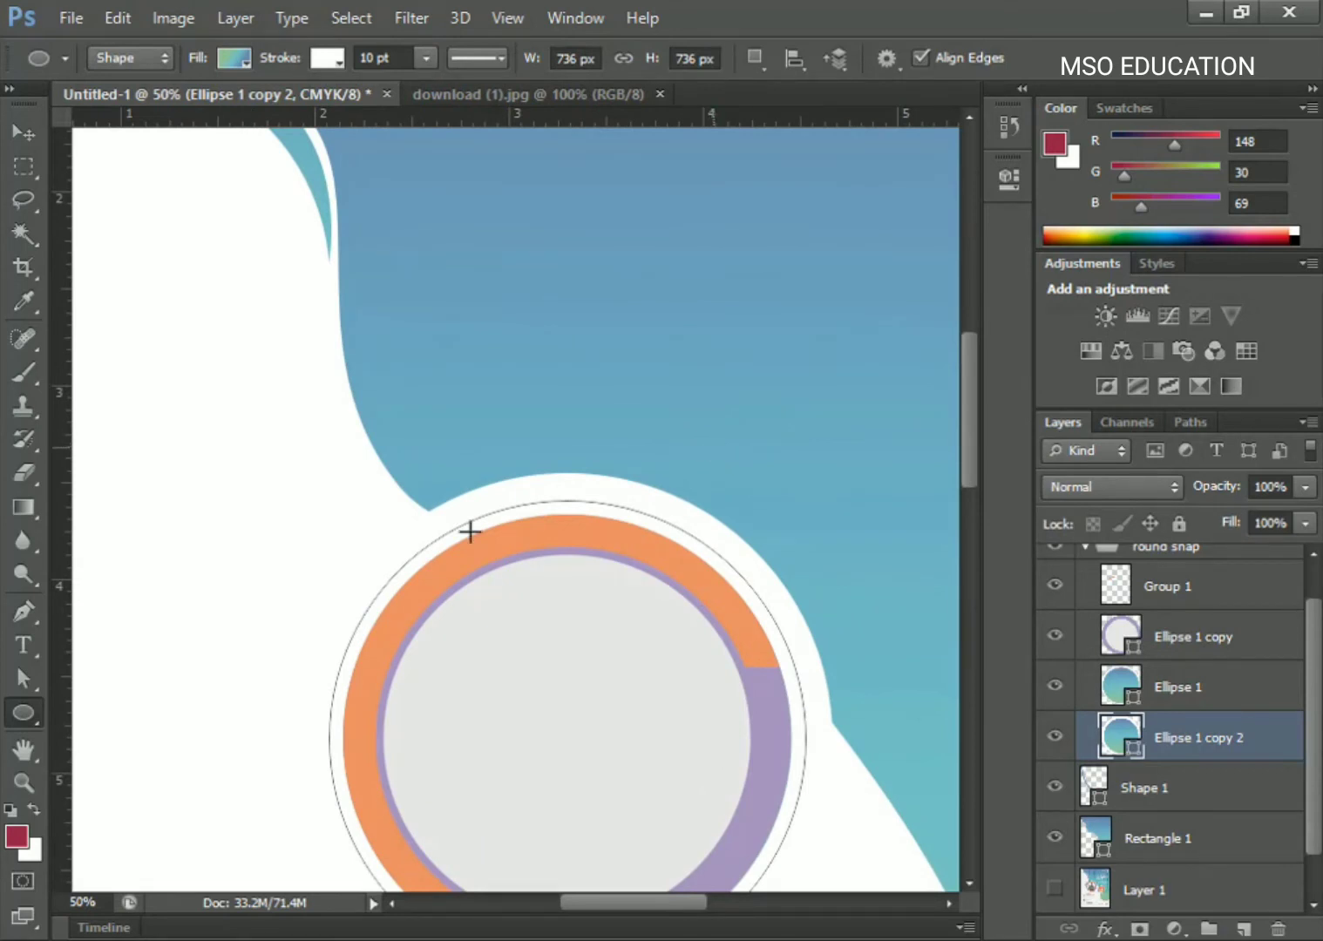
Remove the circle copy's fill and give its 10 pt outline a slate-blue colour.
left_click(233, 59)
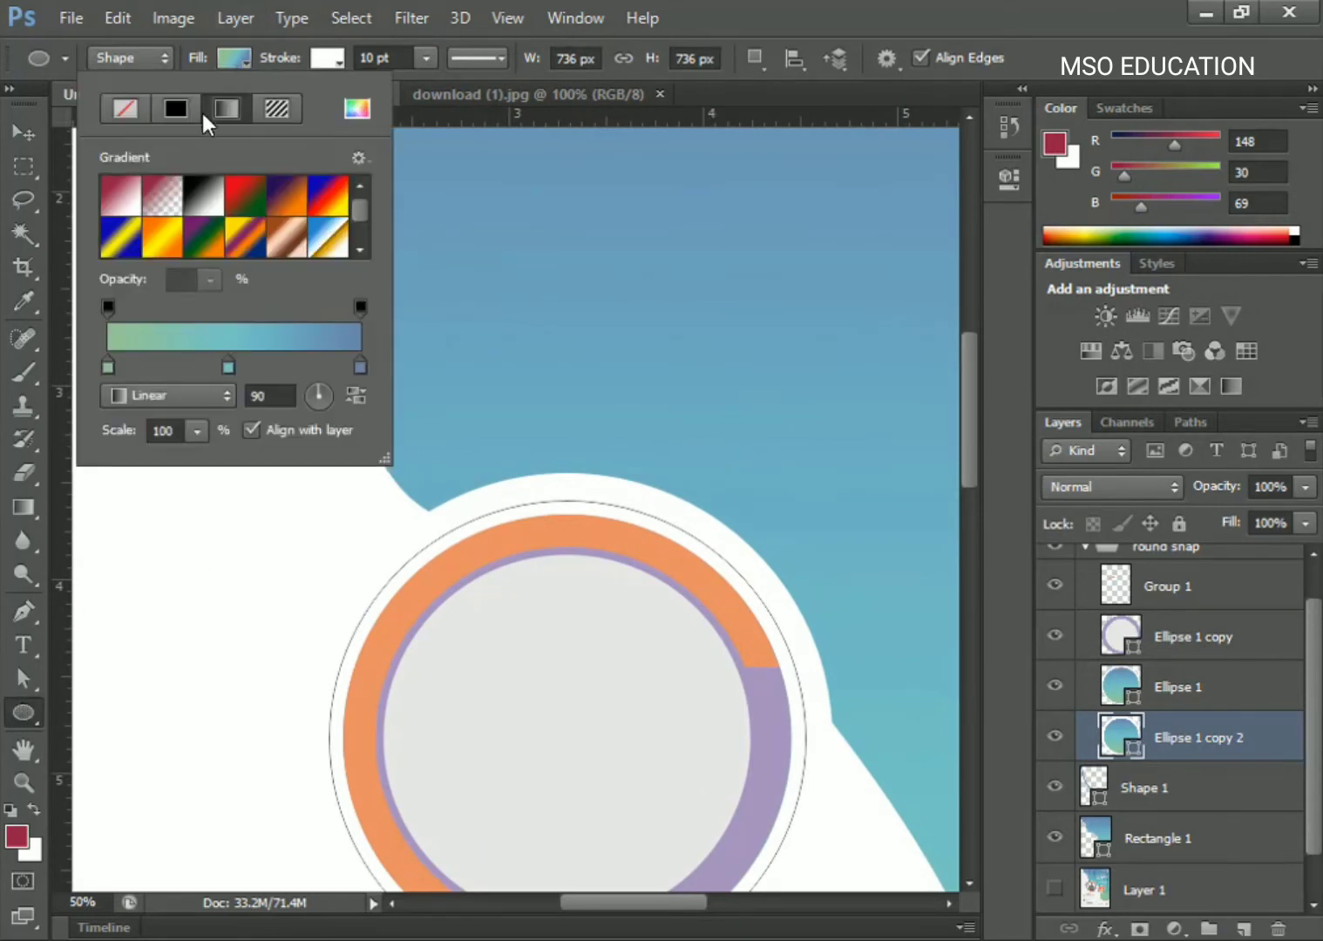
left_click(126, 110)
left_click(324, 64)
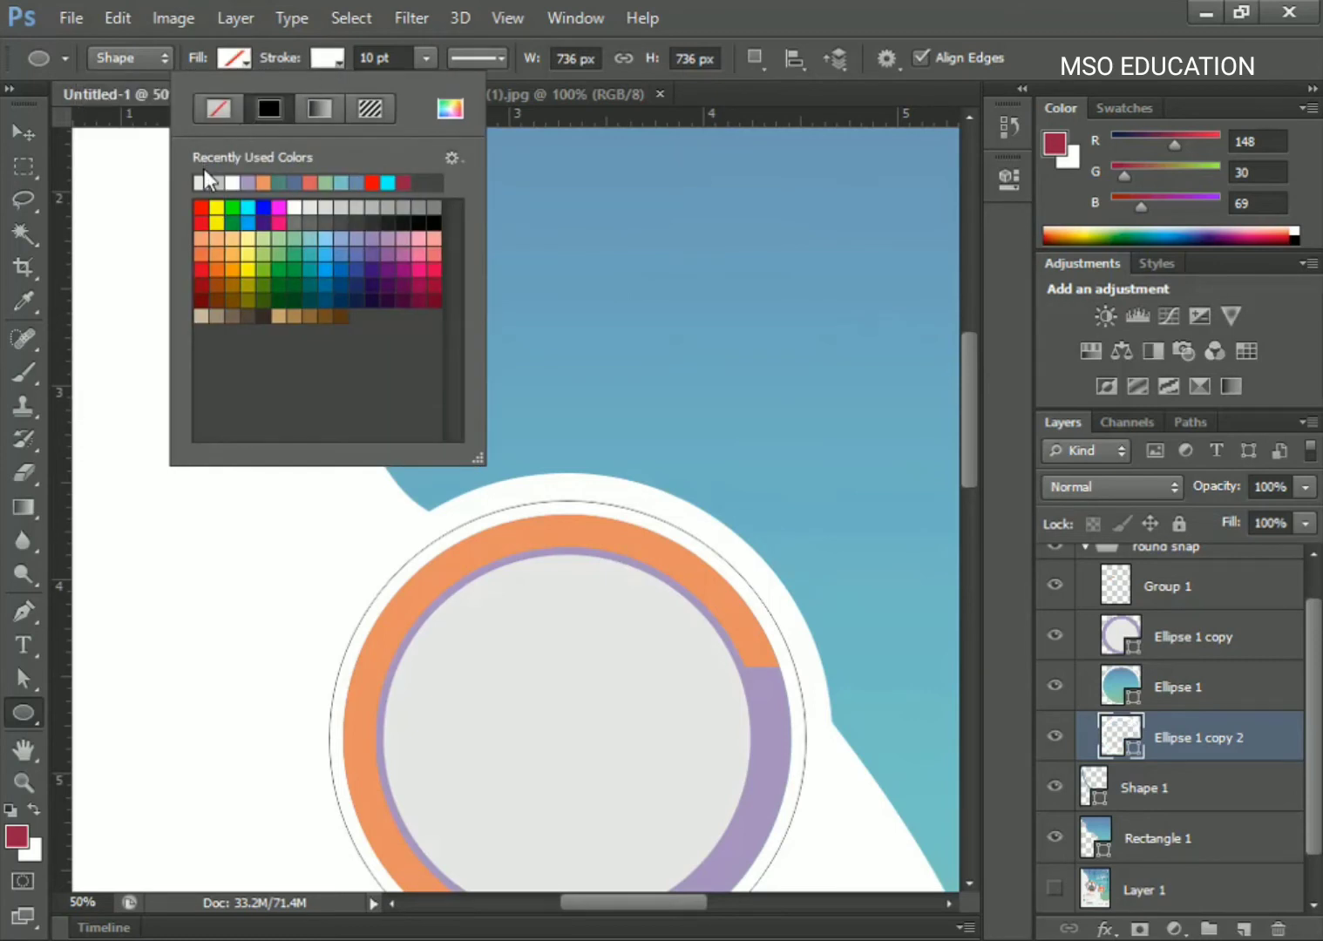
left_click(297, 182)
left_click(15, 133)
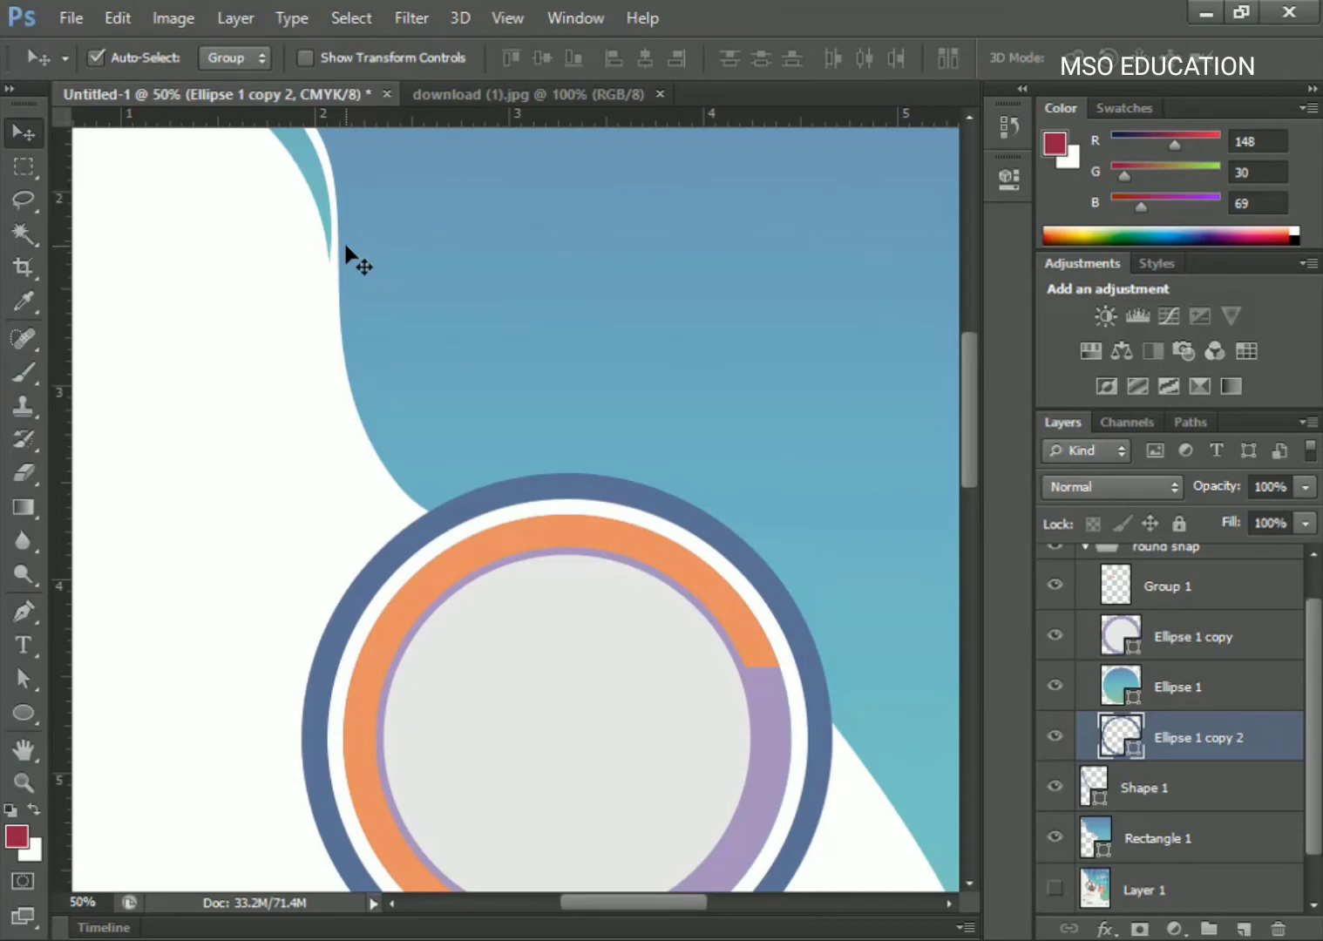
key("ctrl+minus")
key("ctrl+minus")
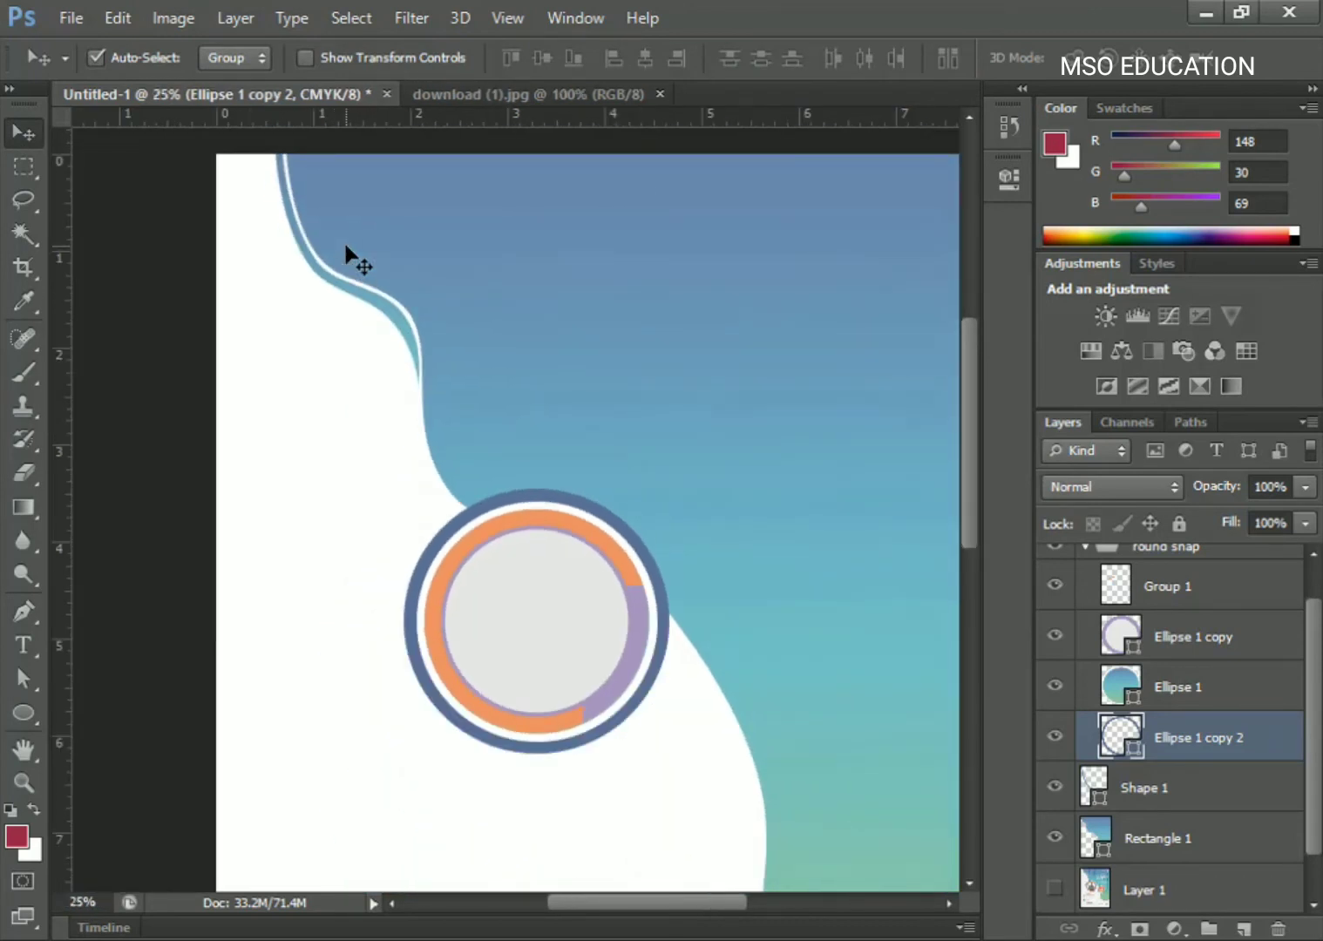
left_click(24, 166)
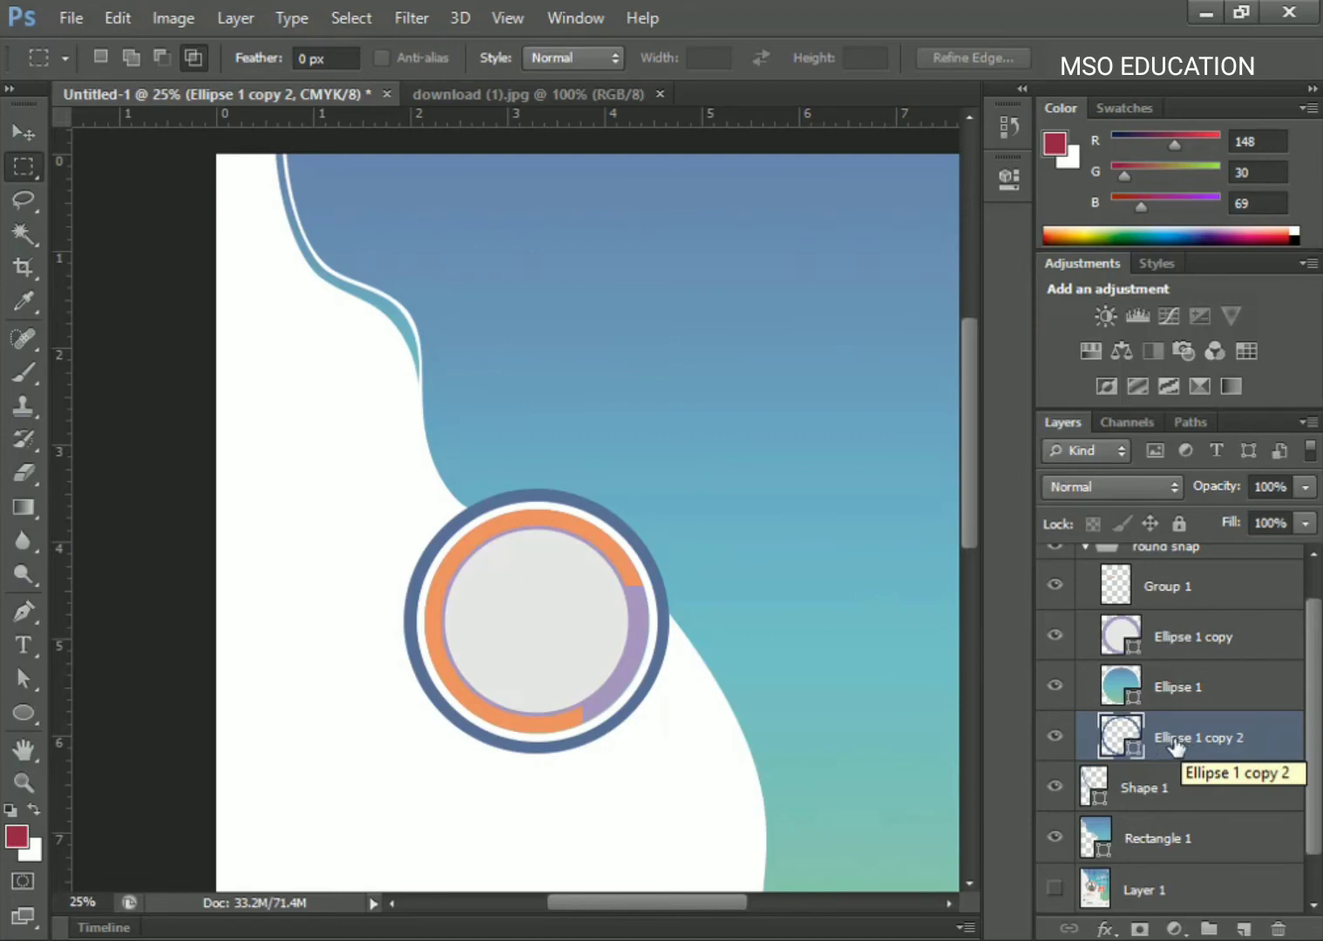
Group the ring, delete its lower part, and move Group 2 below Rectangle 1.
key("ctrl+g")
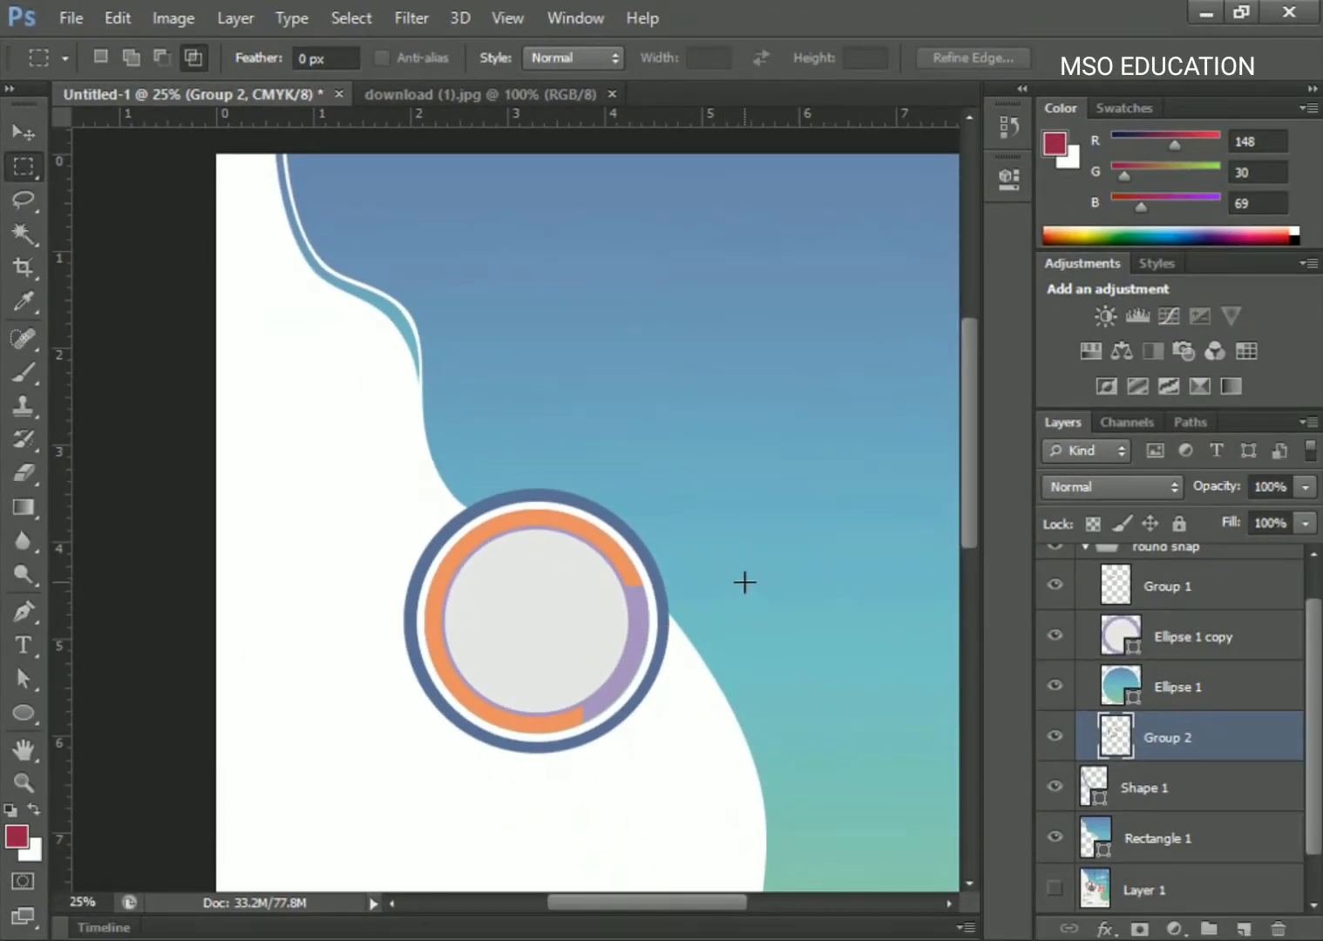
left_click_drag(744, 582, 401, 831)
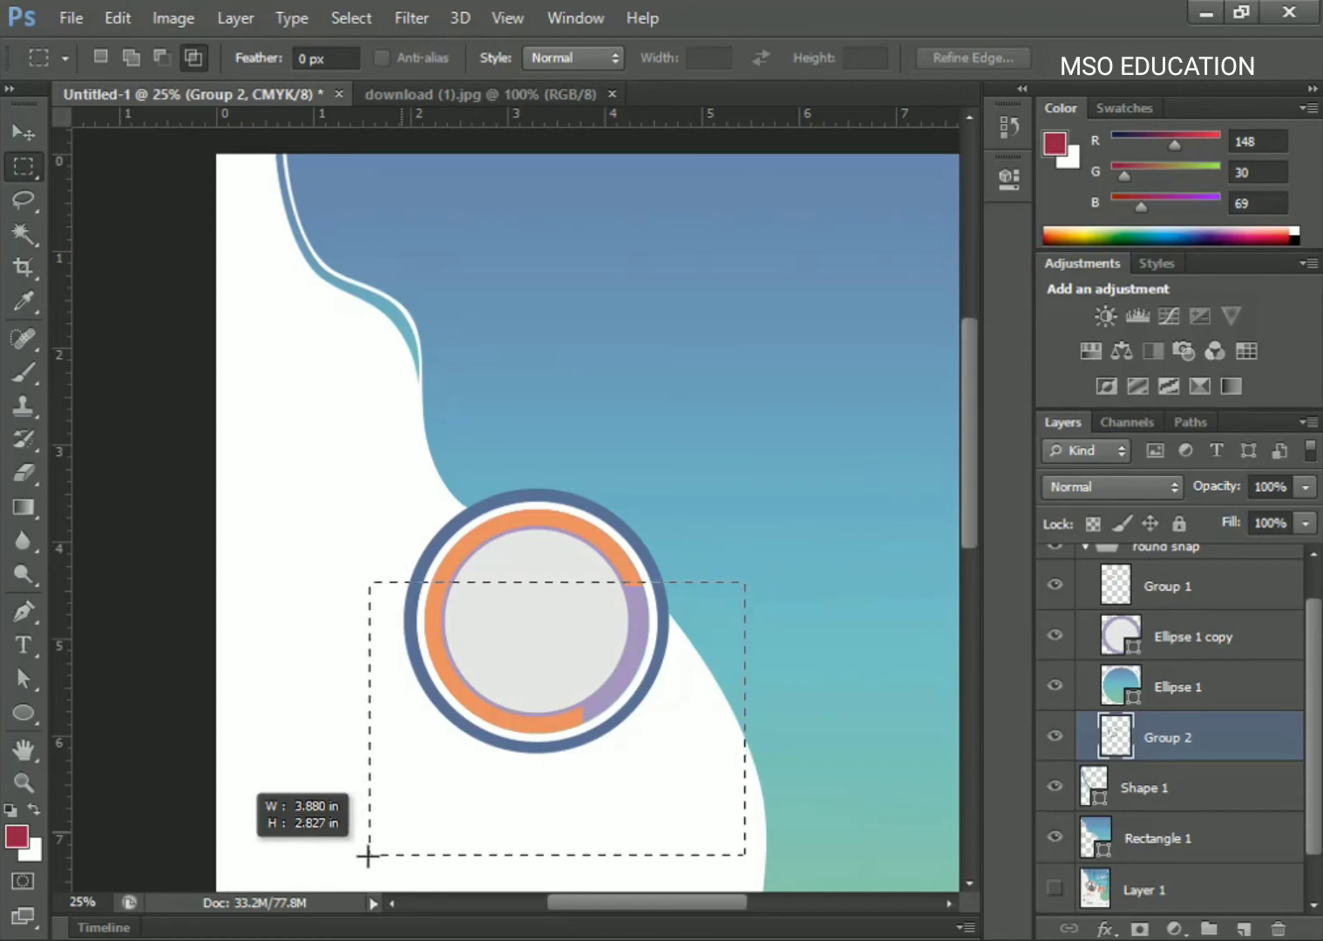
left_click_drag(401, 831, 368, 857)
key("Delete")
key("ctrl+d")
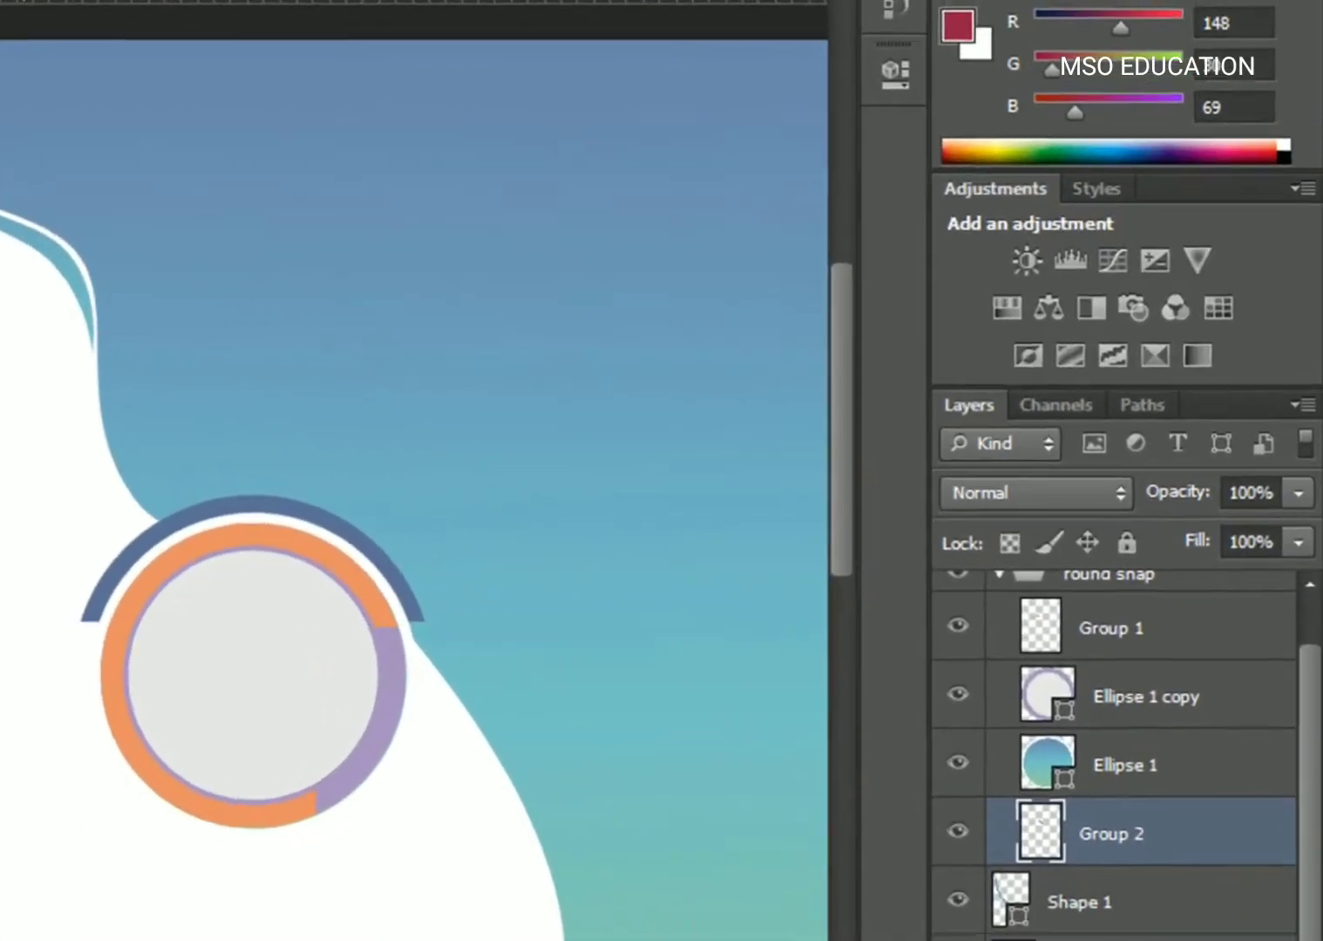
left_click_drag(1116, 879, 1125, 805)
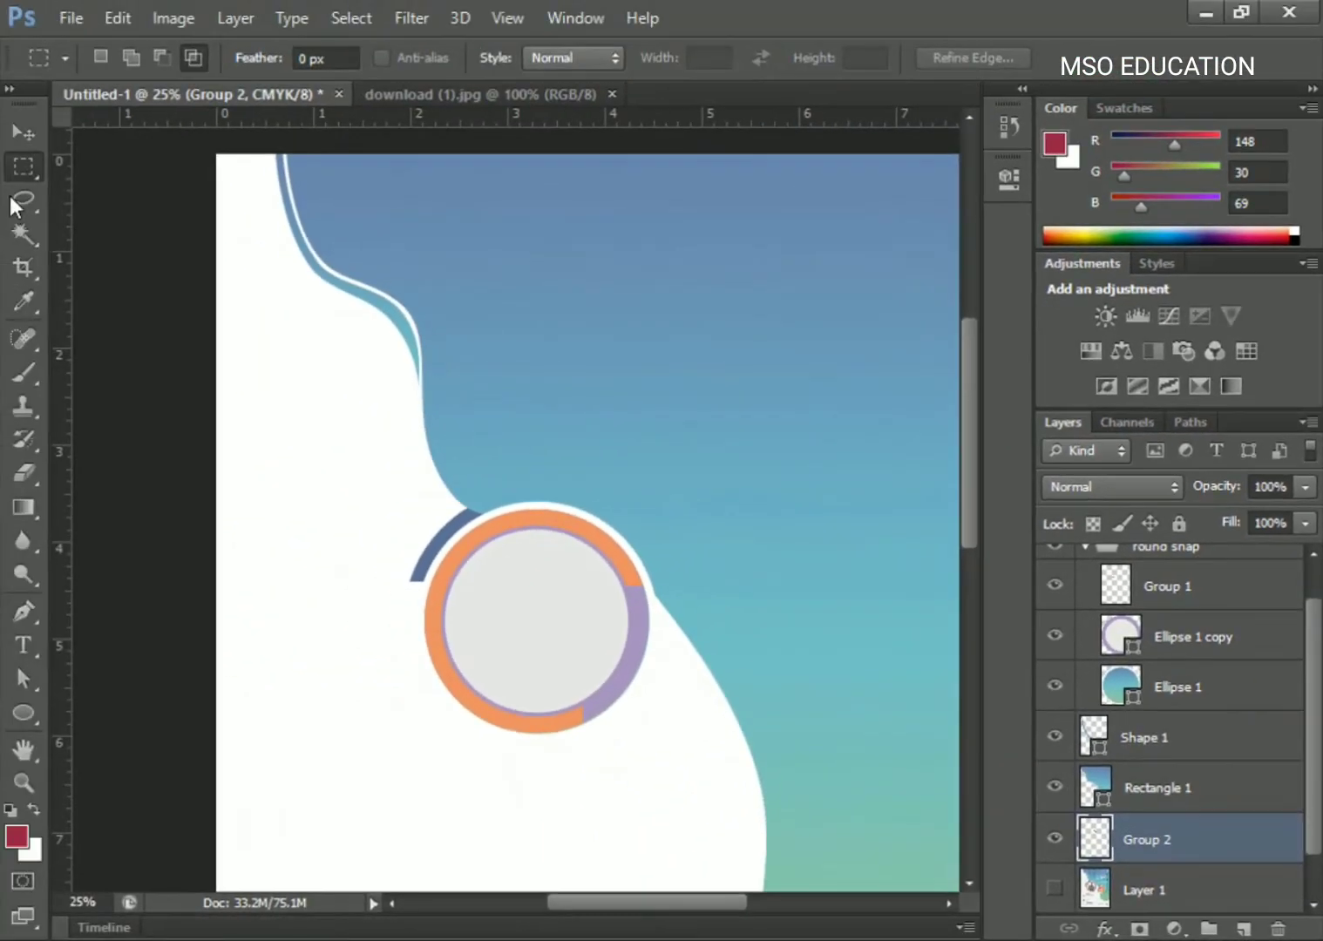
left_click(14, 136)
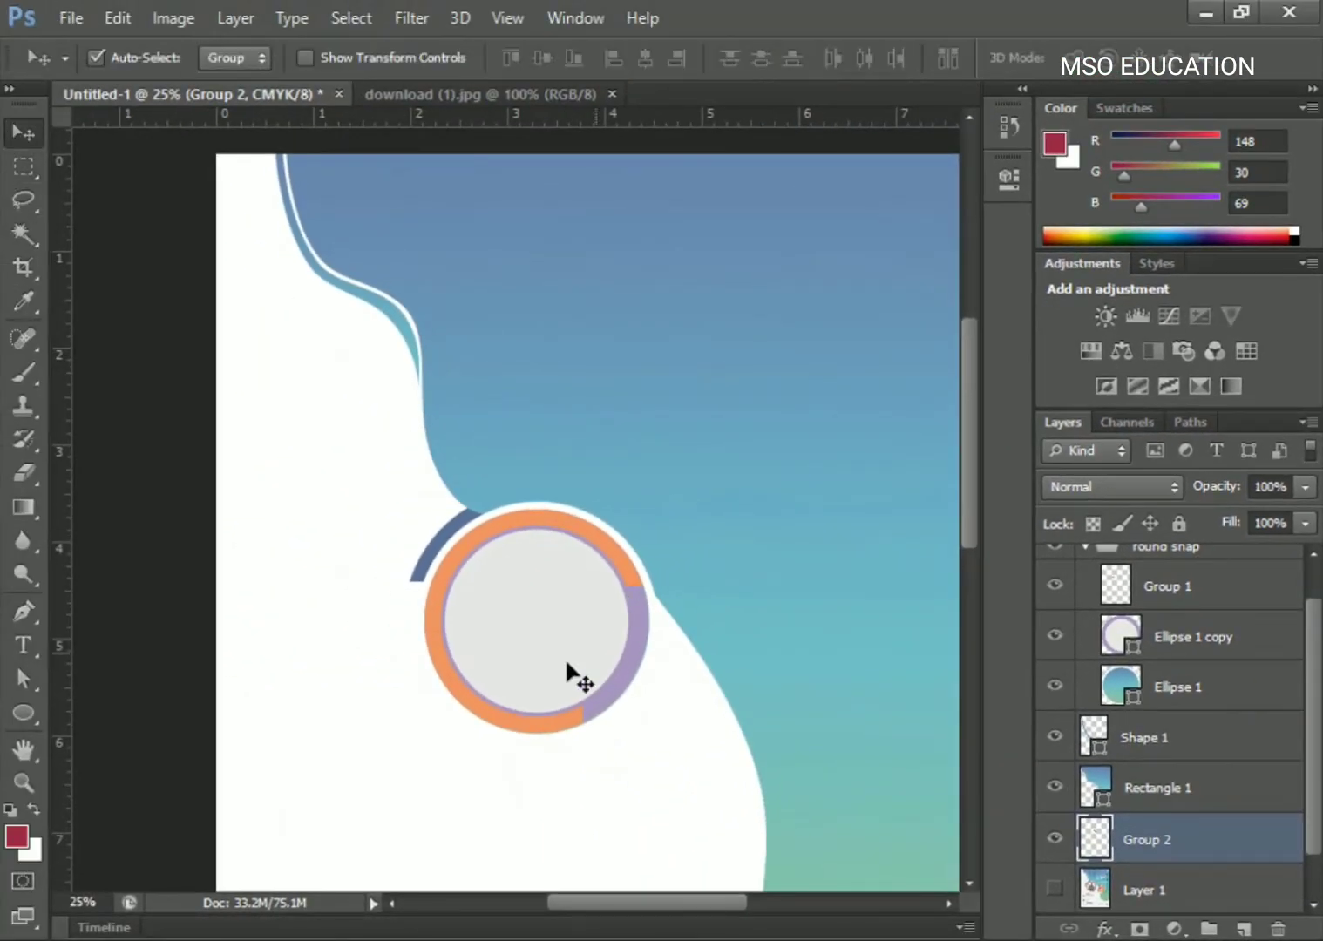
Collapse the round shap group and add a new empty layer in the color group.
left_click(503, 630)
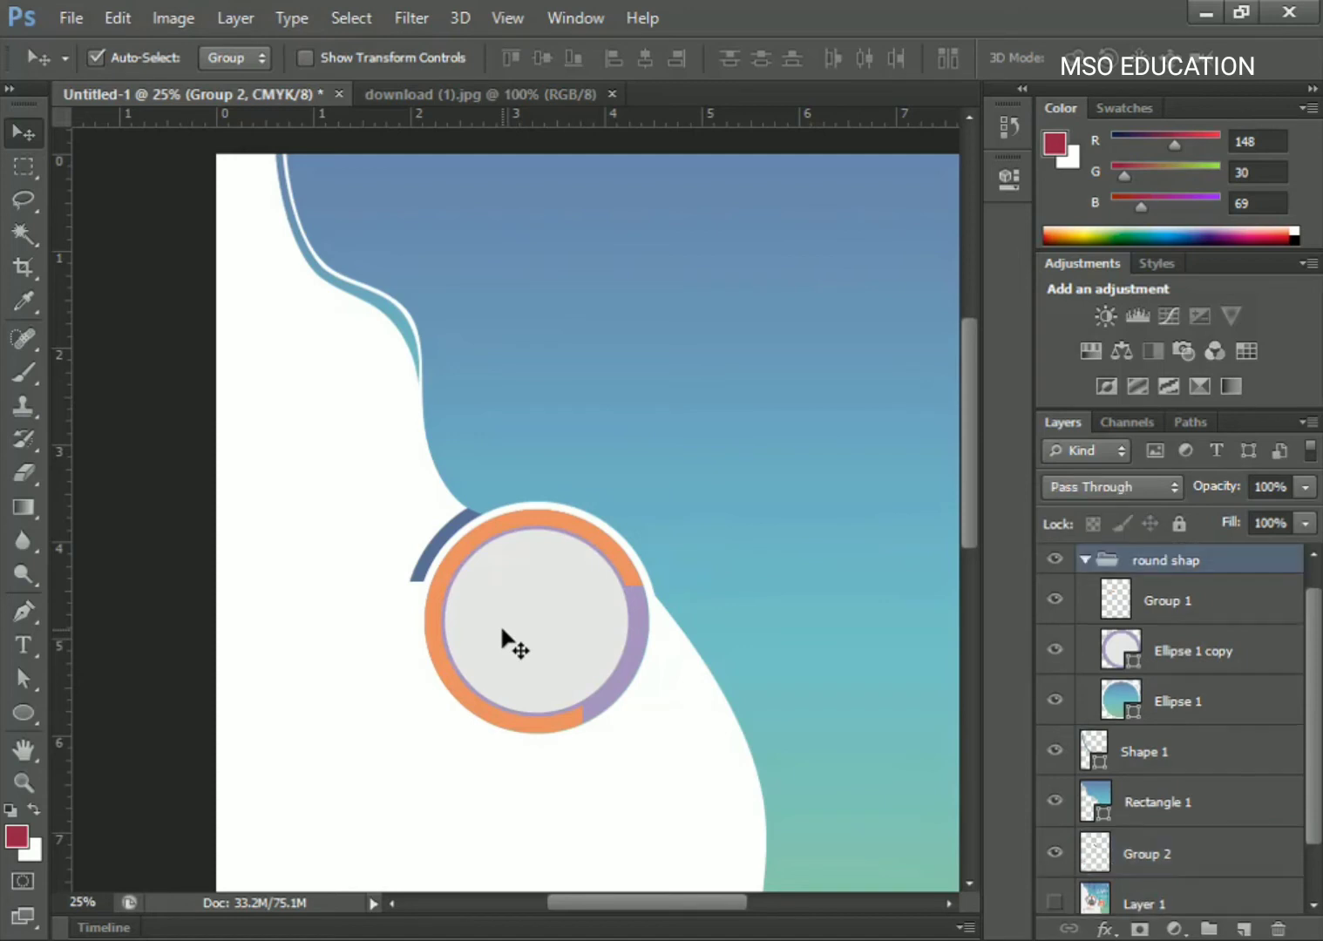
left_click(1056, 561)
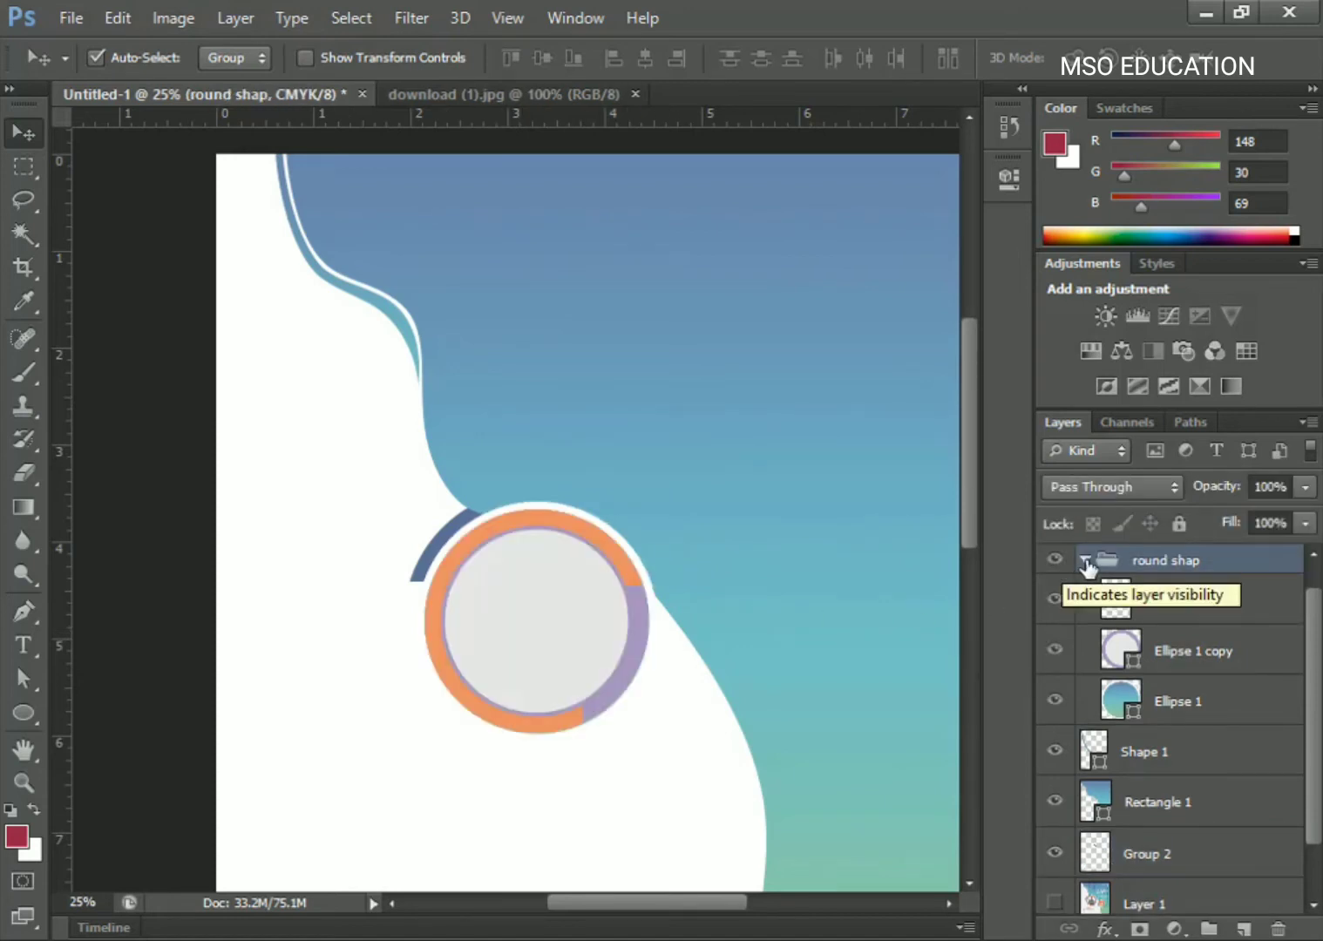
left_click(1085, 560)
mouse_move(683, 697)
left_mouse_down()
mouse_move(511, 466)
mouse_move(503, 417)
left_mouse_up()
left_click(685, 751)
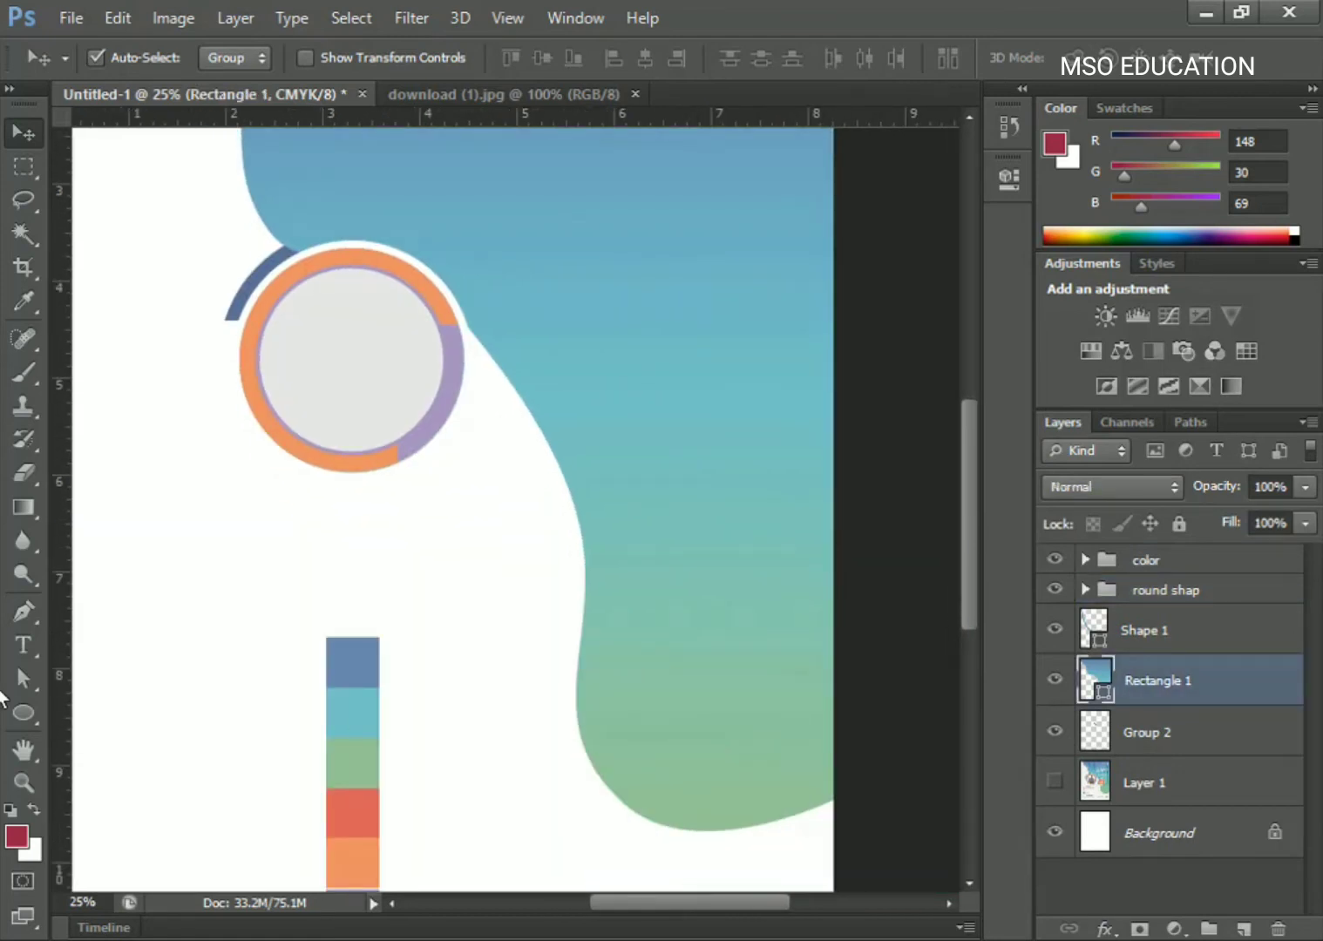
left_click(21, 712)
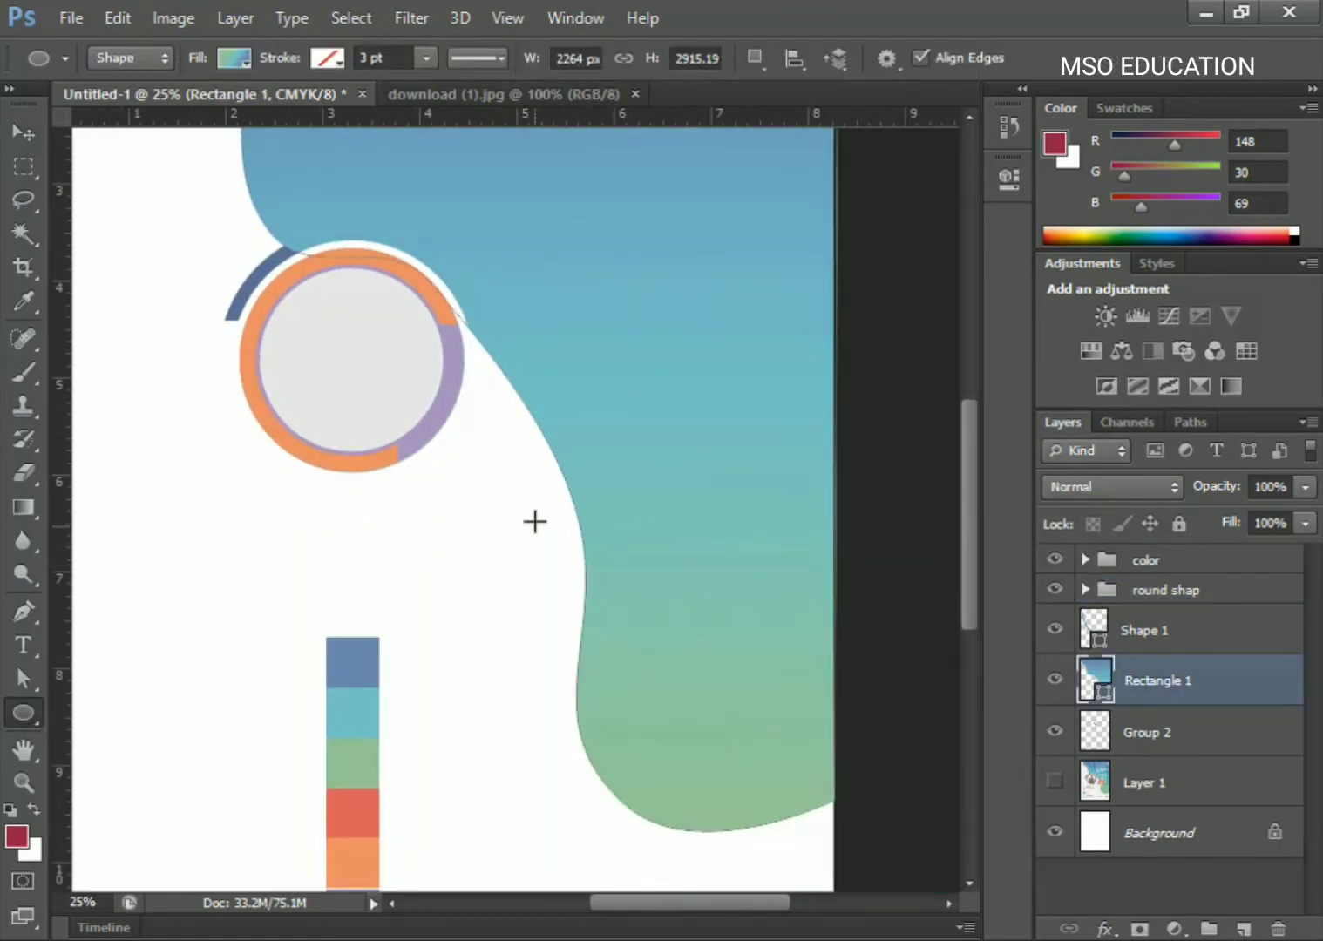
left_click(1179, 562)
left_click(1242, 928)
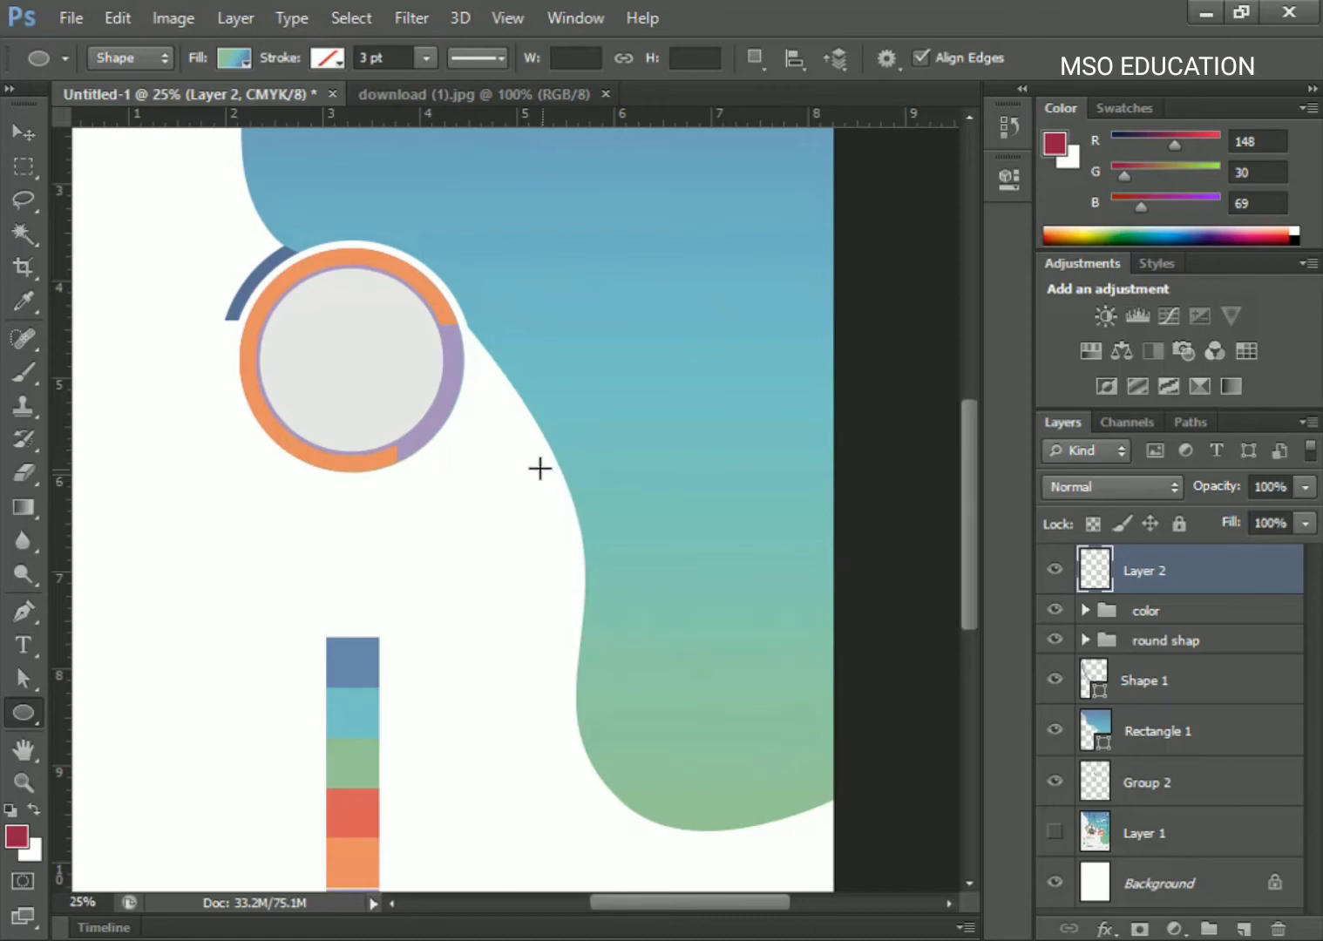
Draw a circle at the green wave's edge with a reversed red-to-orange gradient fill.
left_click_drag(540, 468, 749, 643)
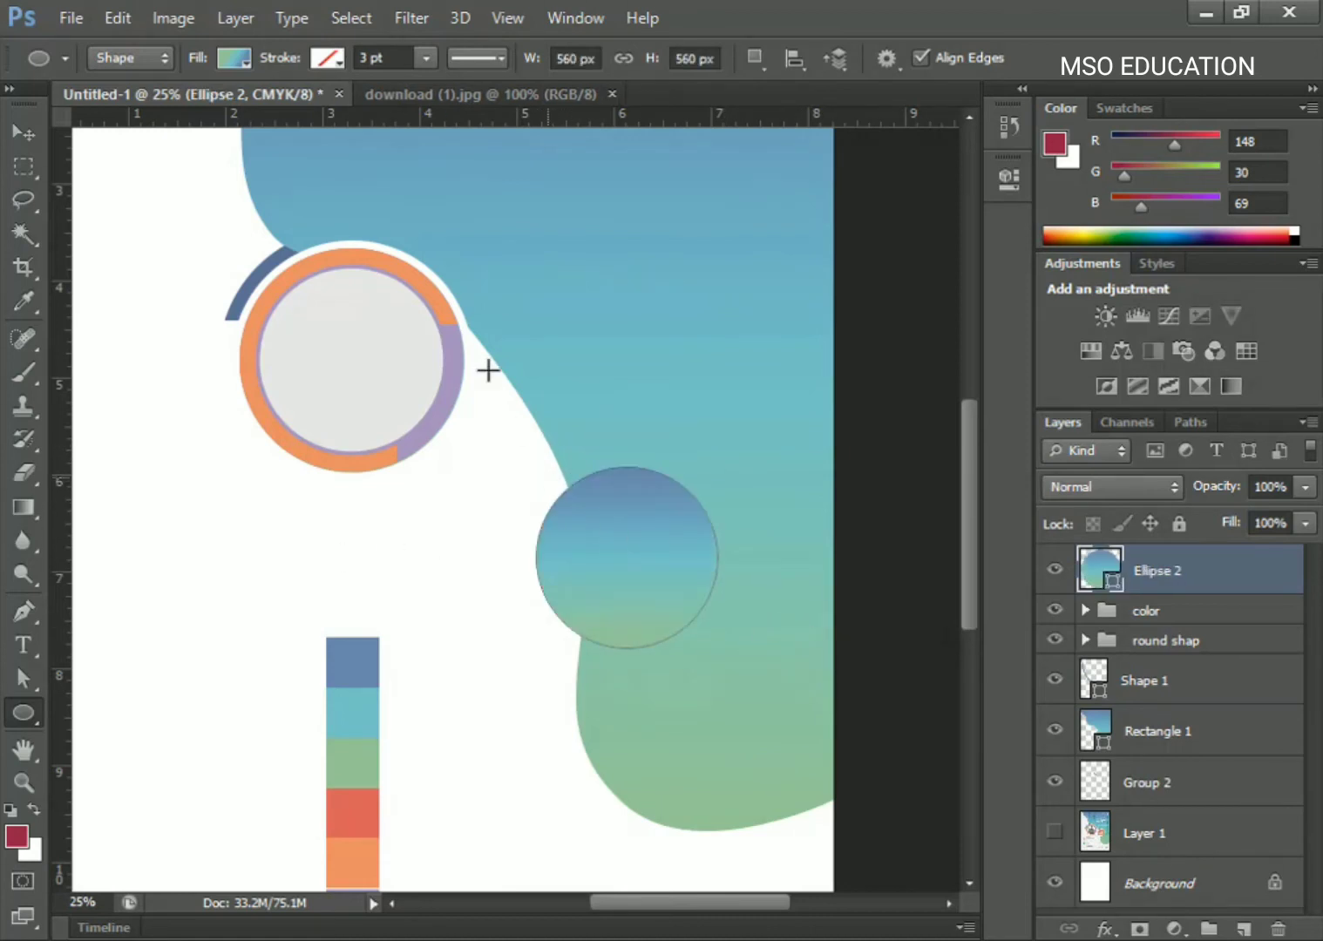
left_click(238, 61)
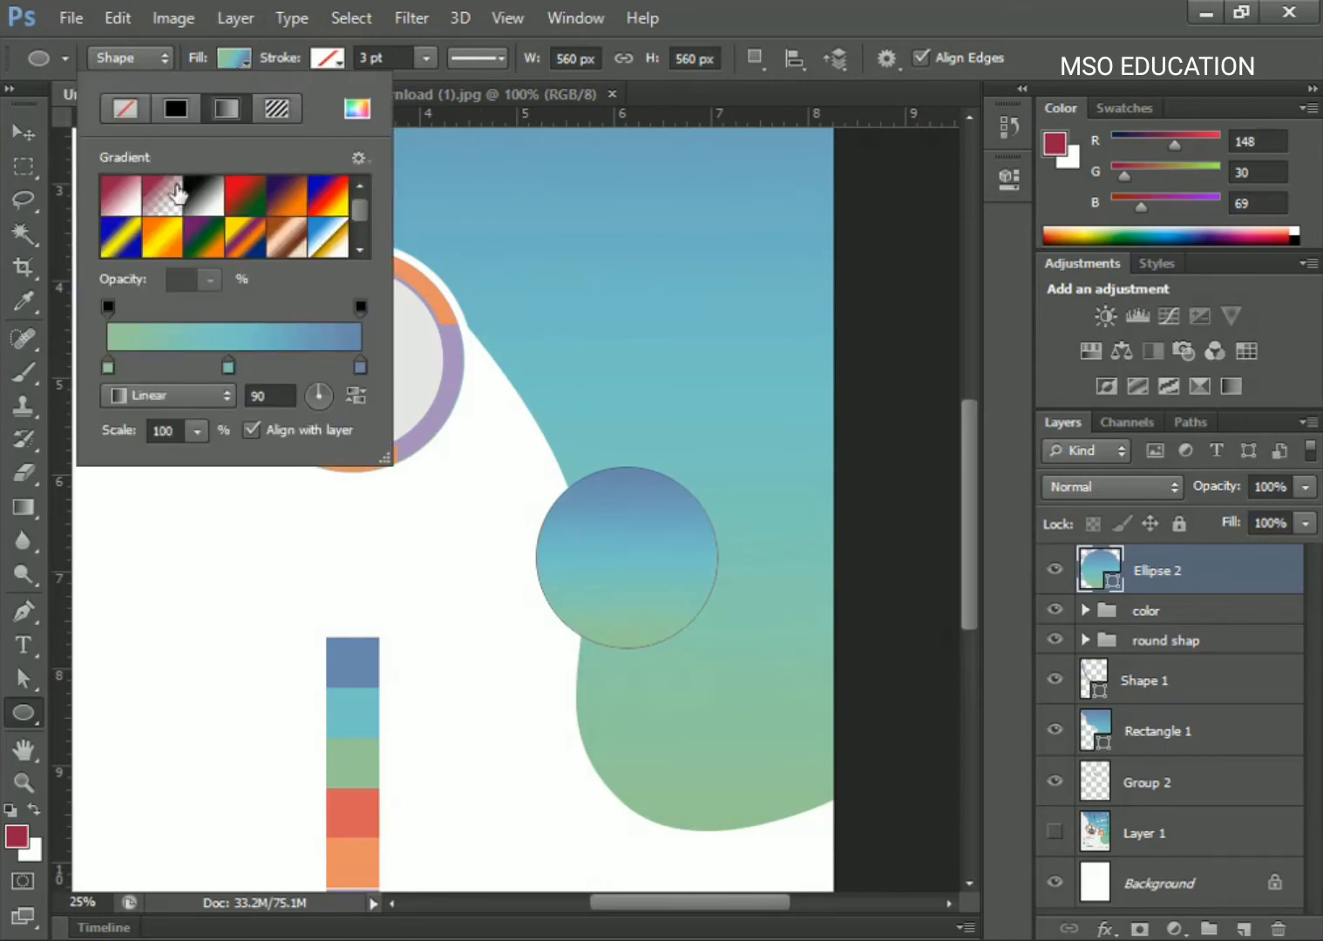
double_click(109, 367)
left_click(370, 821)
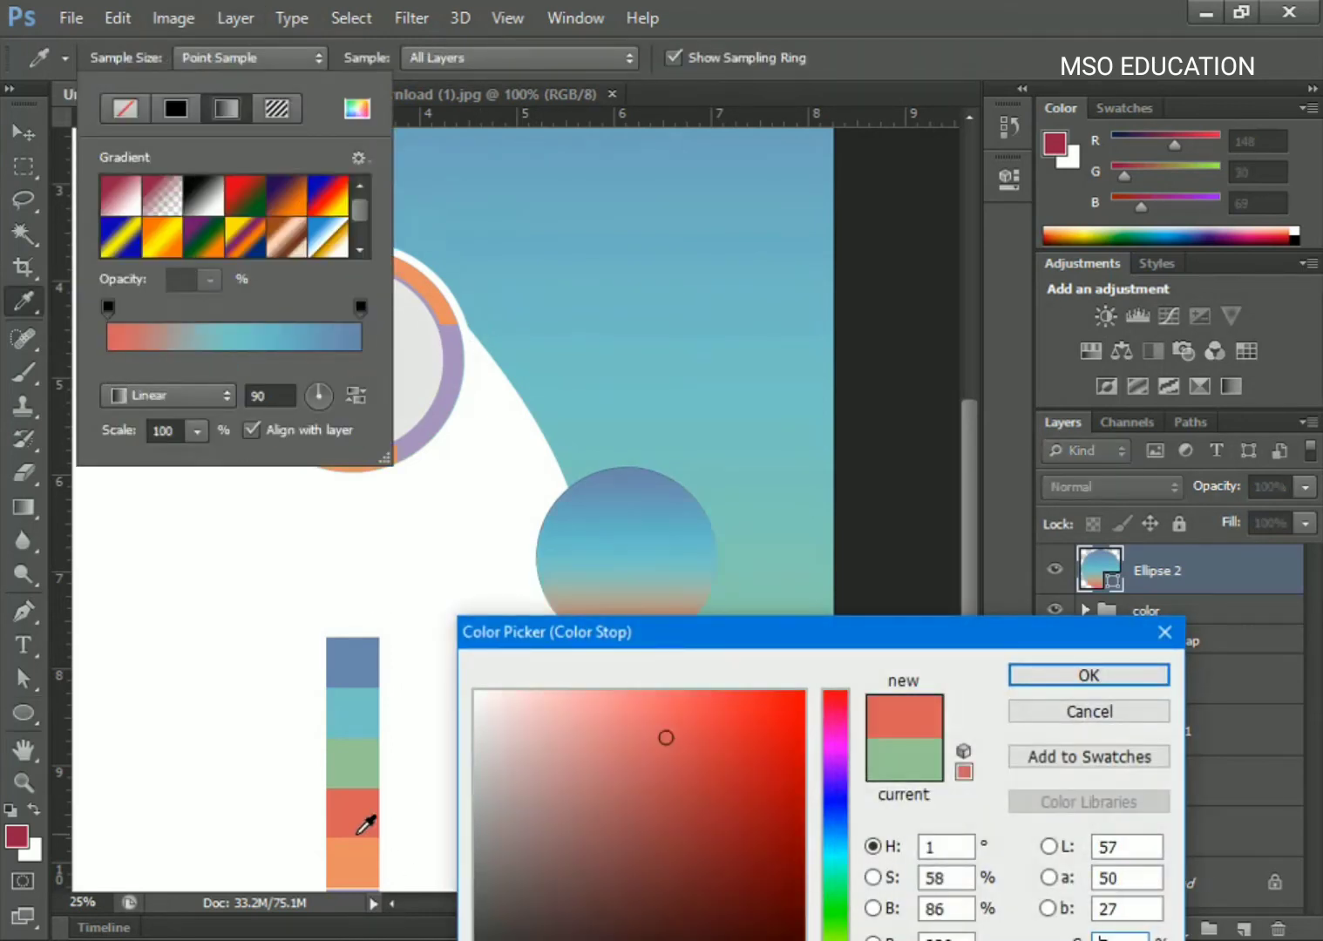
left_click(1080, 676)
double_click(361, 366)
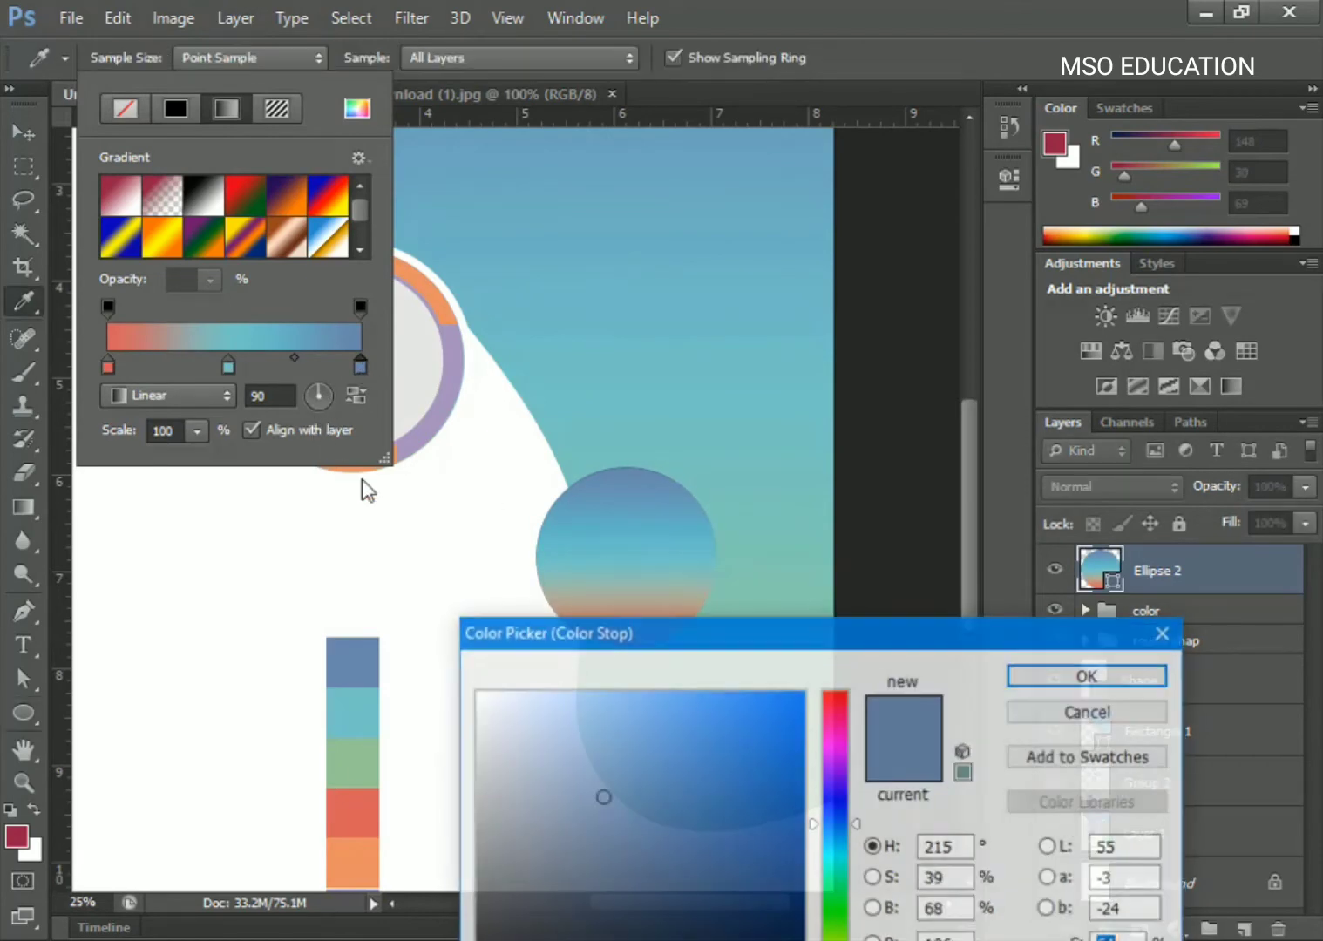
left_click(365, 859)
left_click(1077, 678)
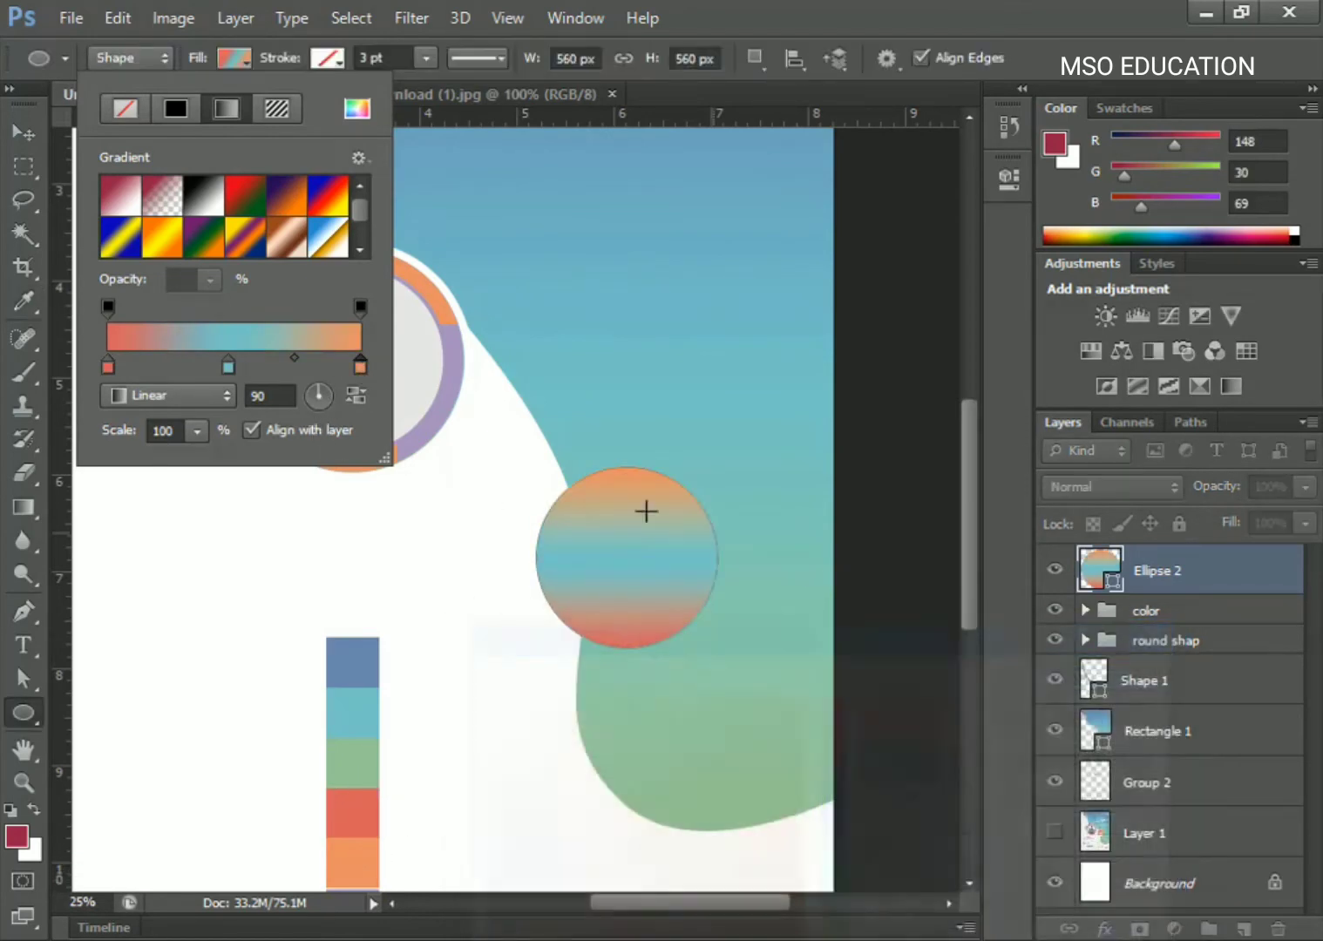
left_click_drag(226, 368, 223, 419)
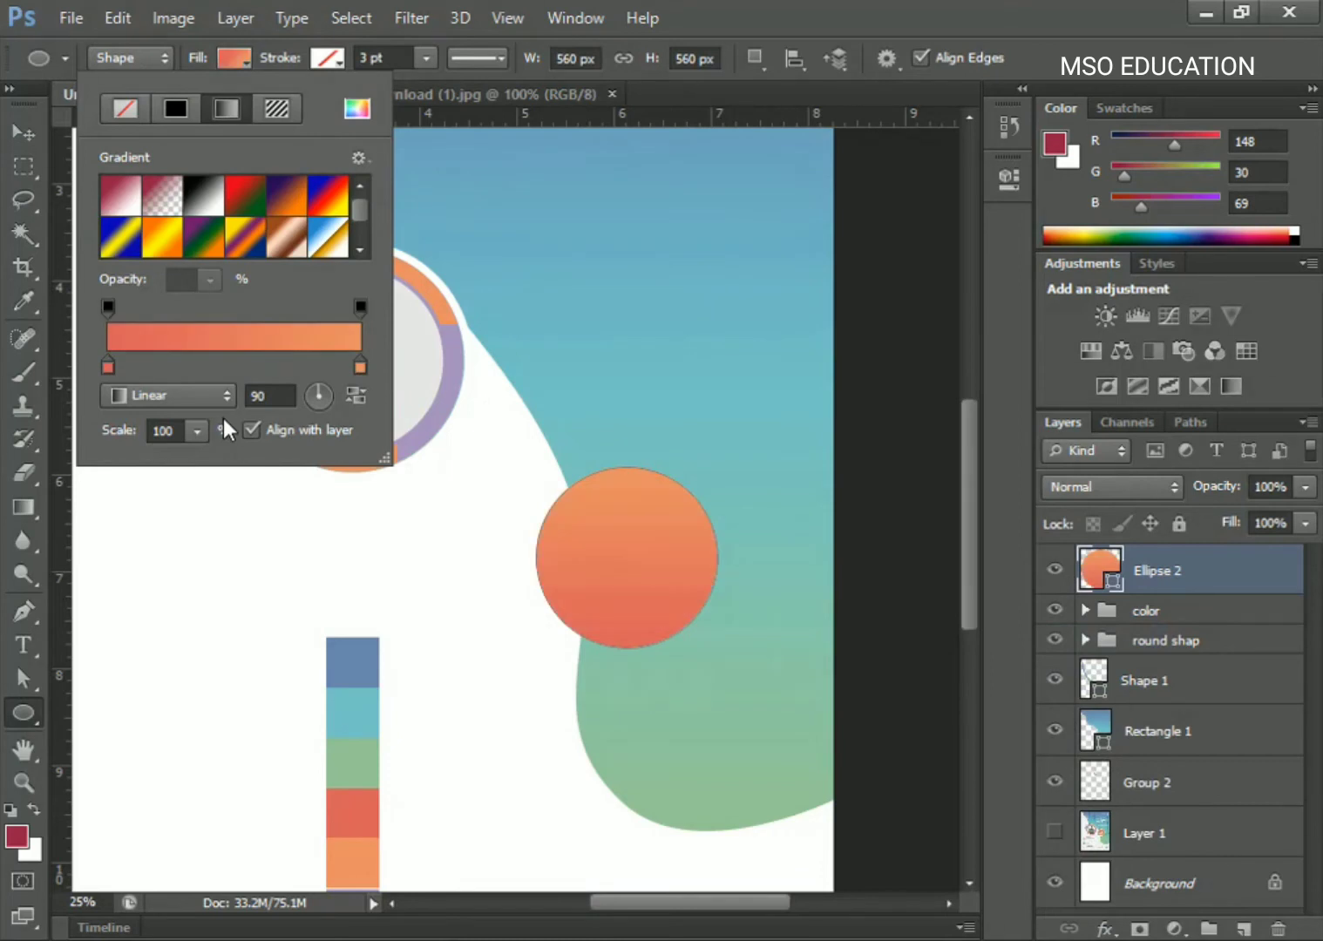
left_click(356, 396)
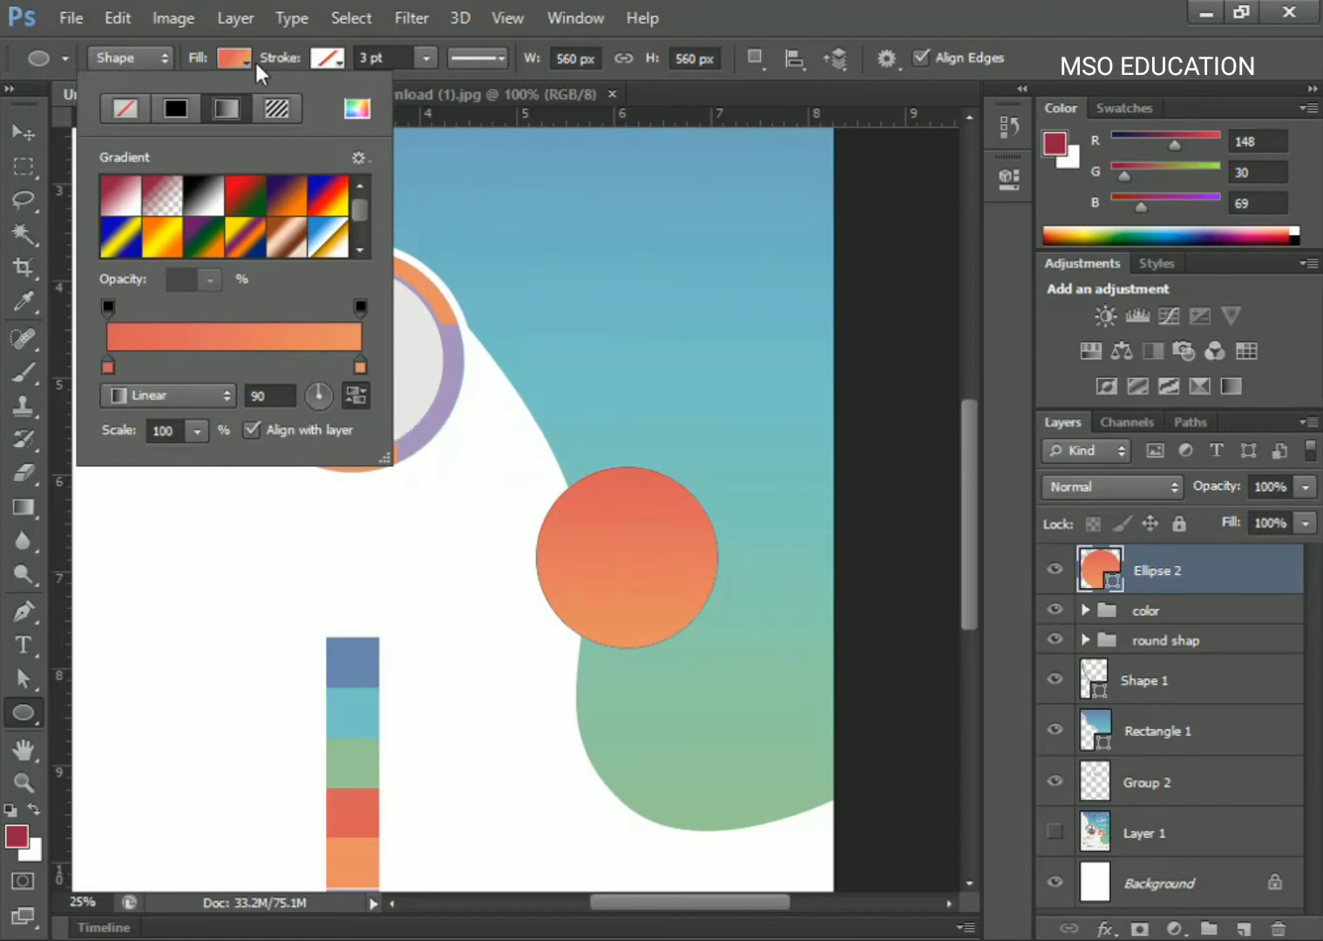
Give the circle an orange-to-red gradient outline.
left_click(328, 58)
left_click(320, 108)
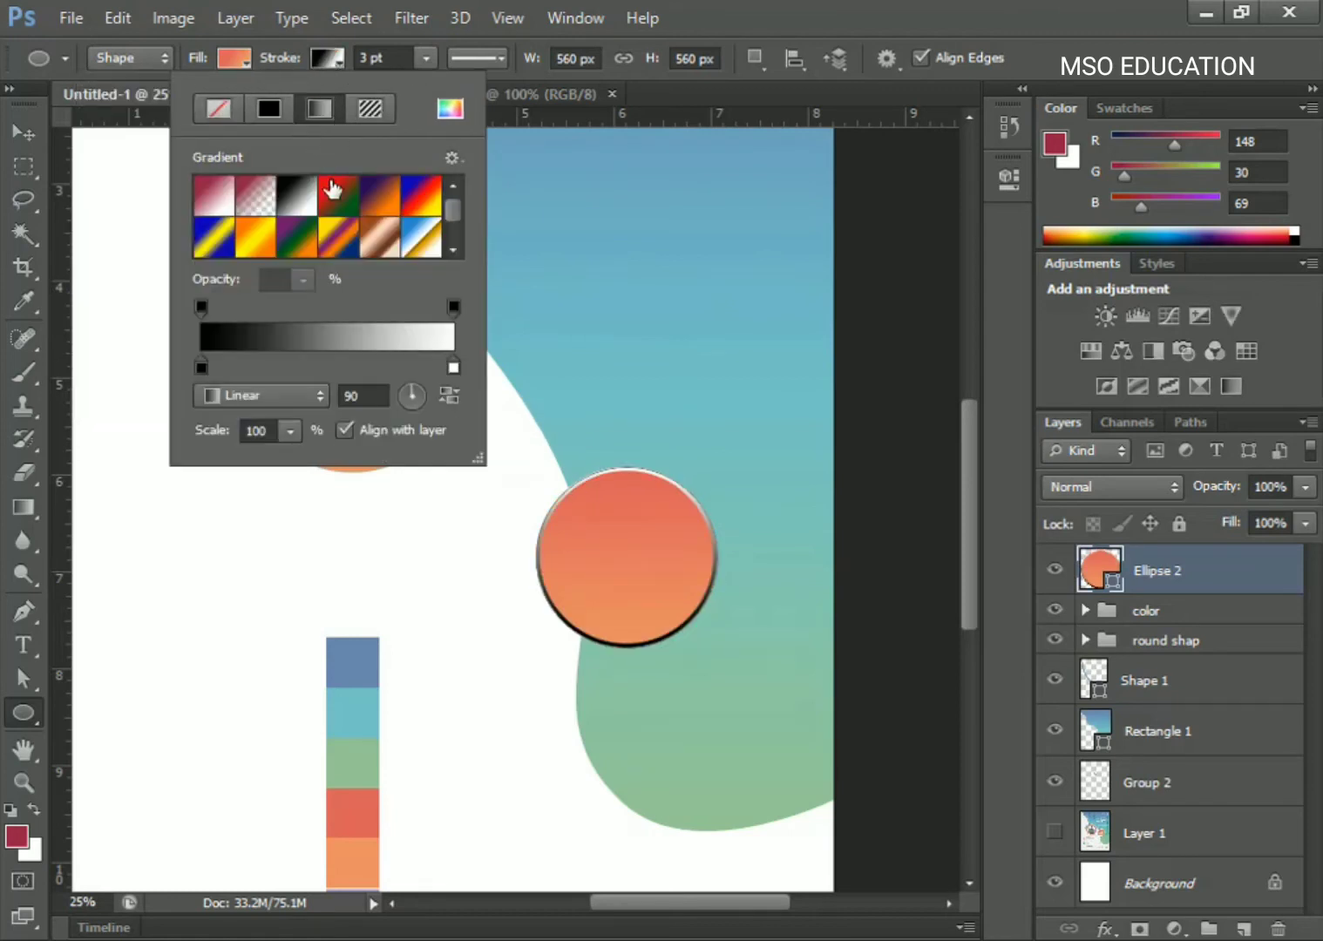
double_click(203, 367)
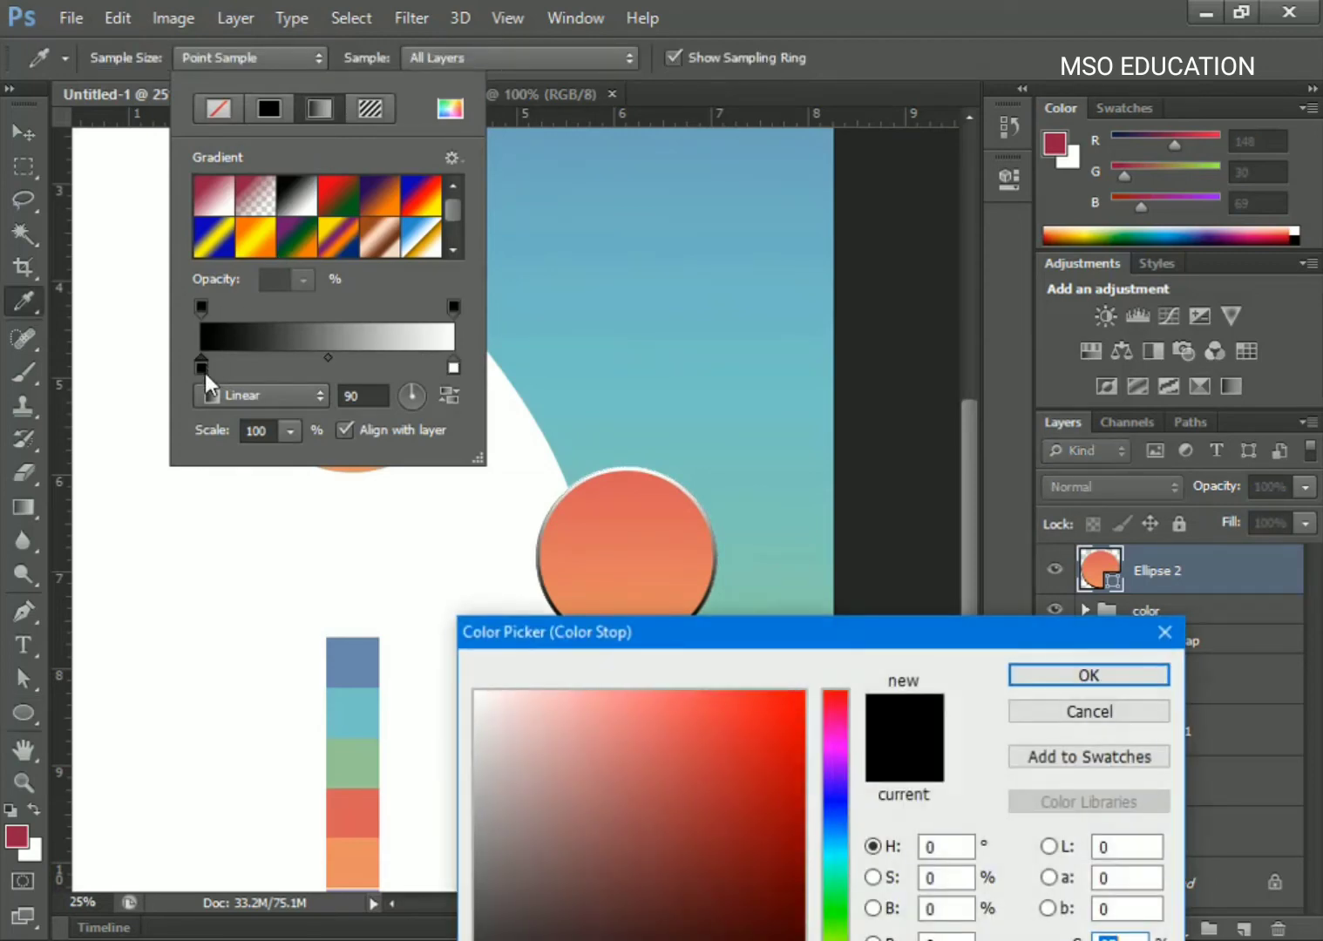
left_click(371, 857)
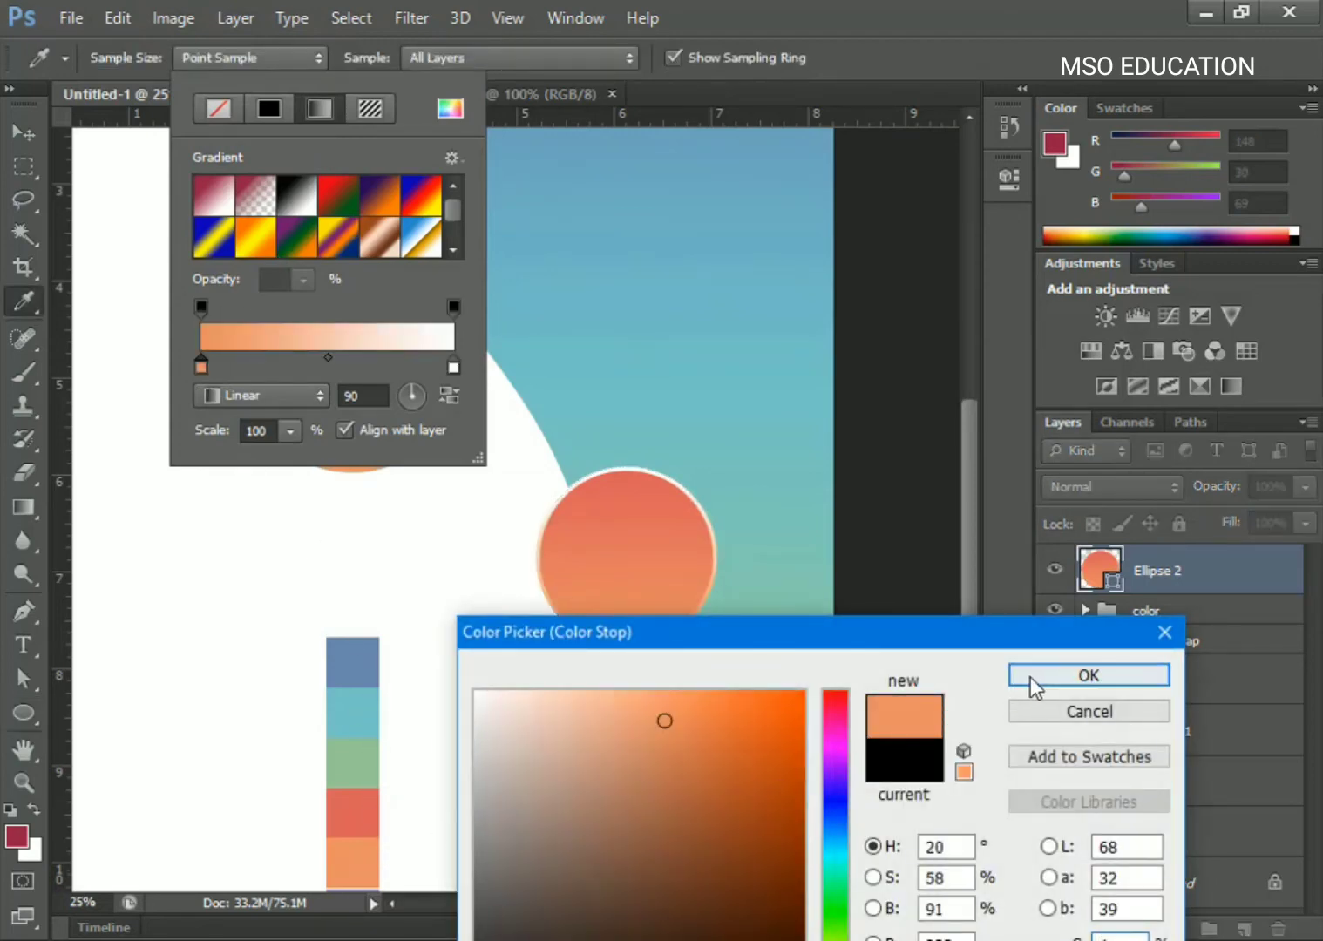
left_click(1057, 676)
double_click(452, 366)
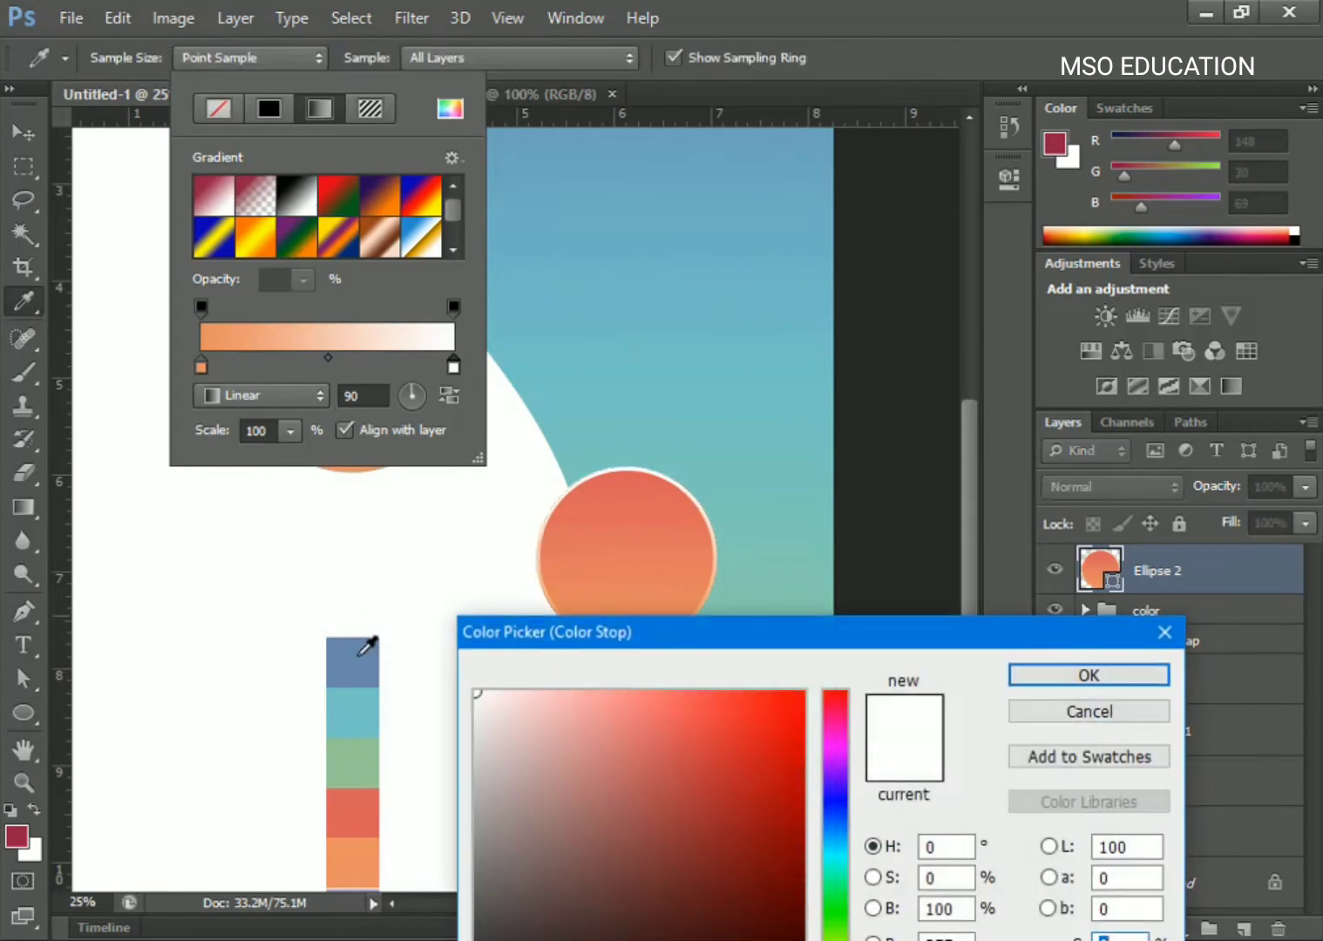
left_click(352, 823)
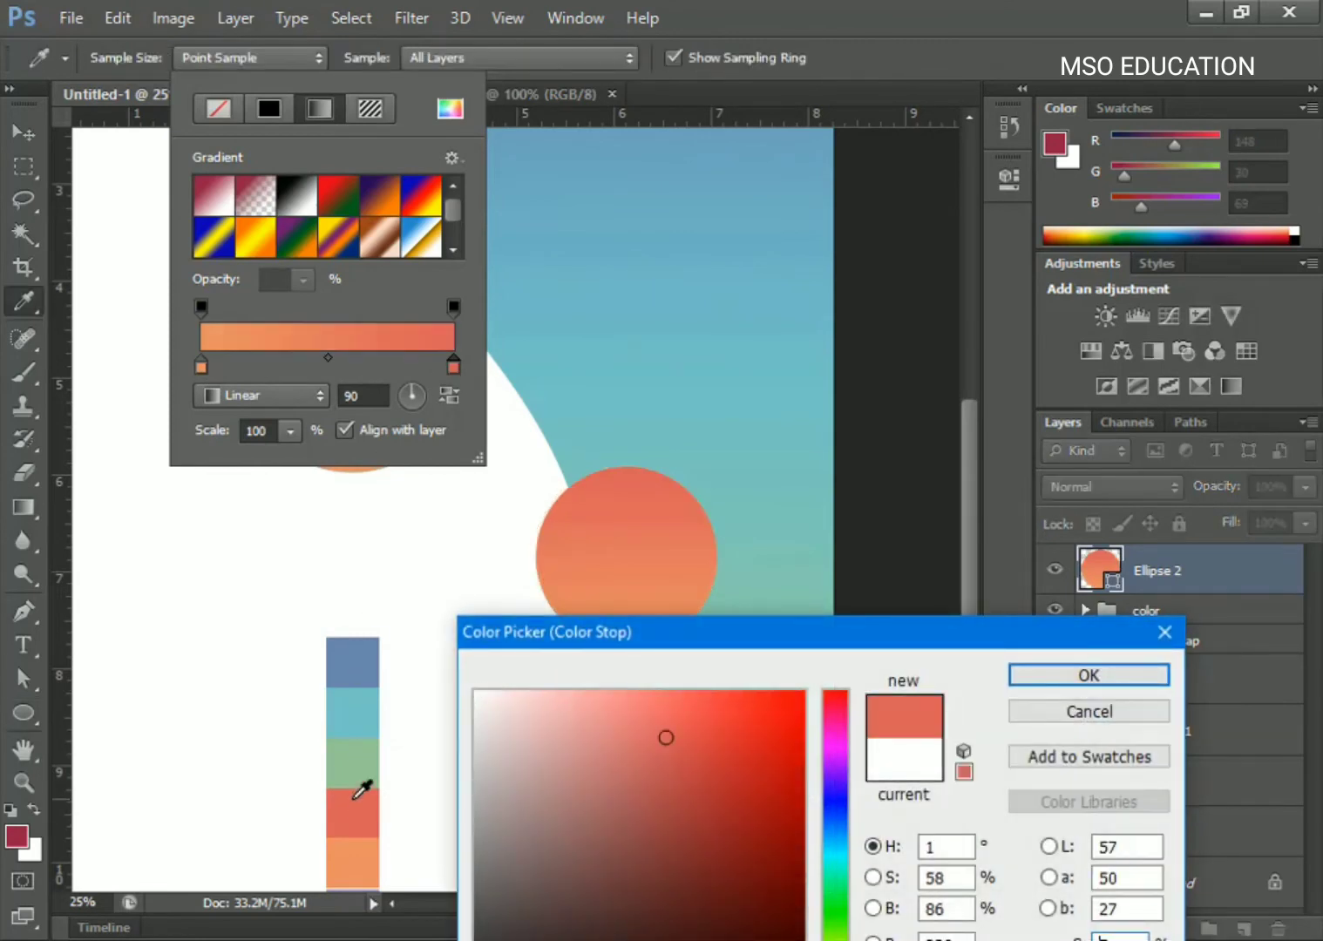
left_click(1080, 675)
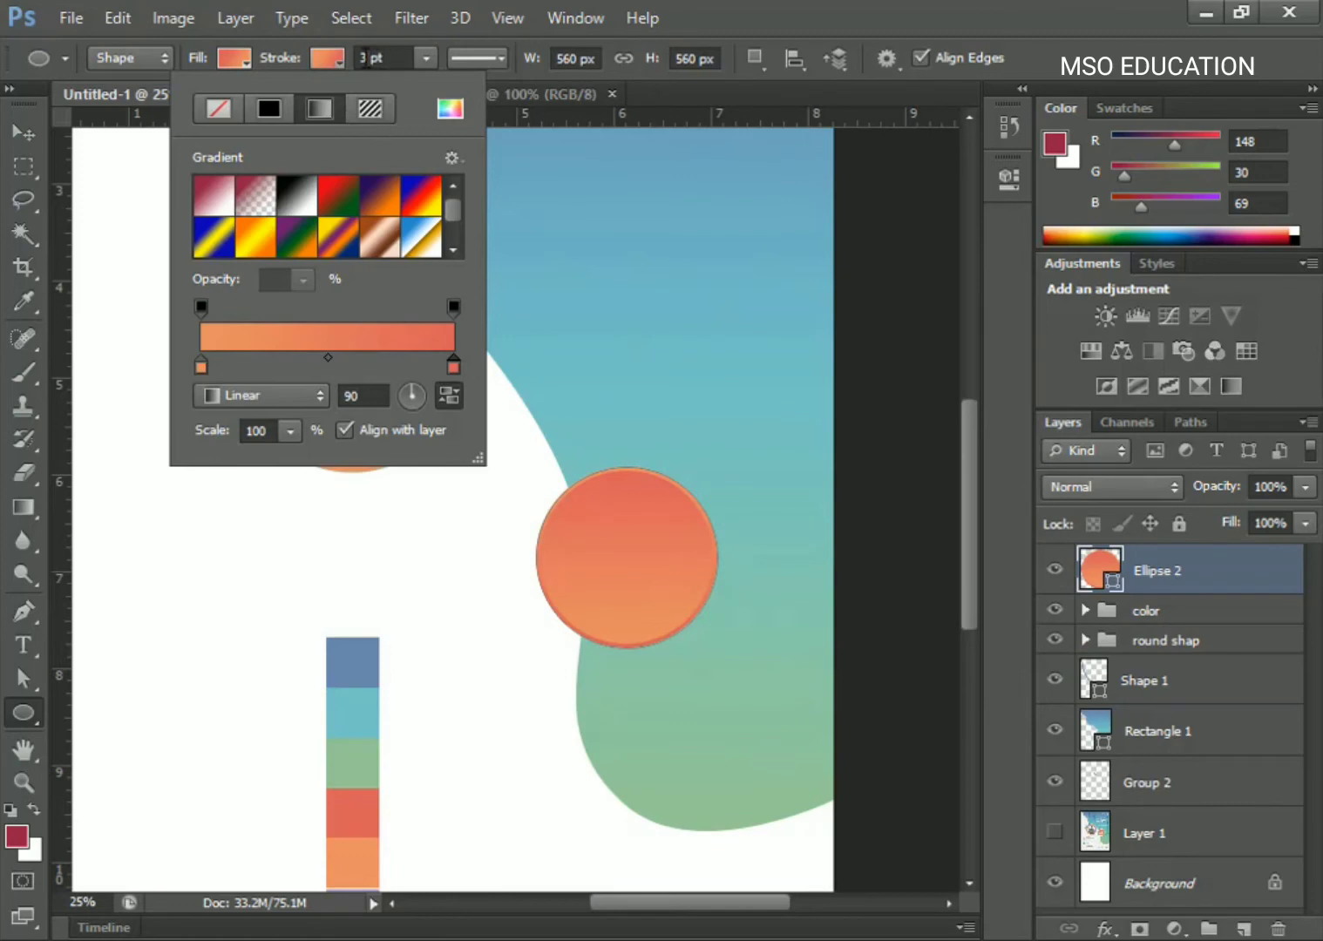
Set the outline width to 6 pt and add an empty layer above the circle.
left_click(365, 58)
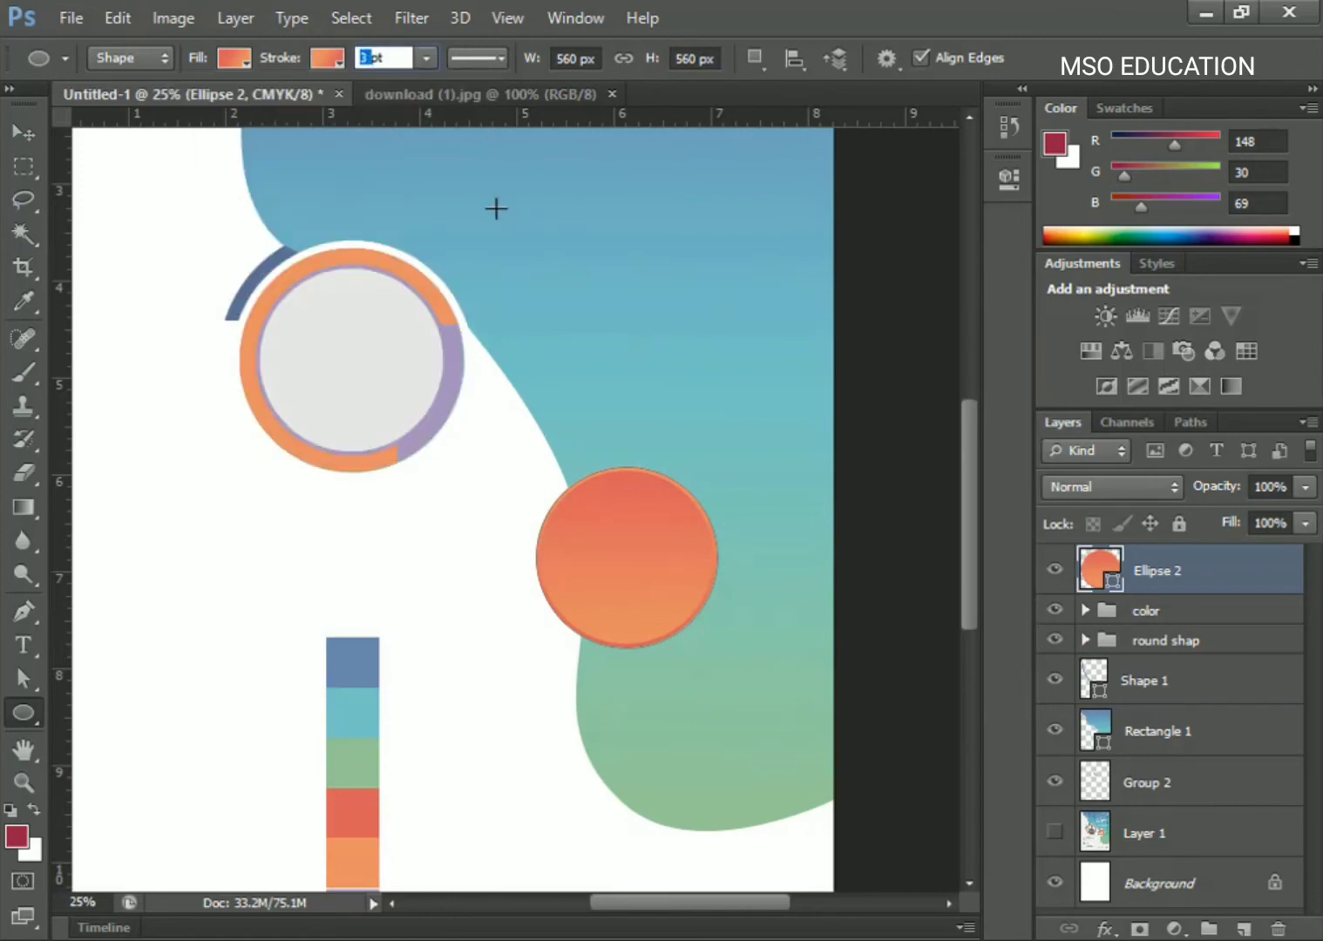
type("6")
key("Return")
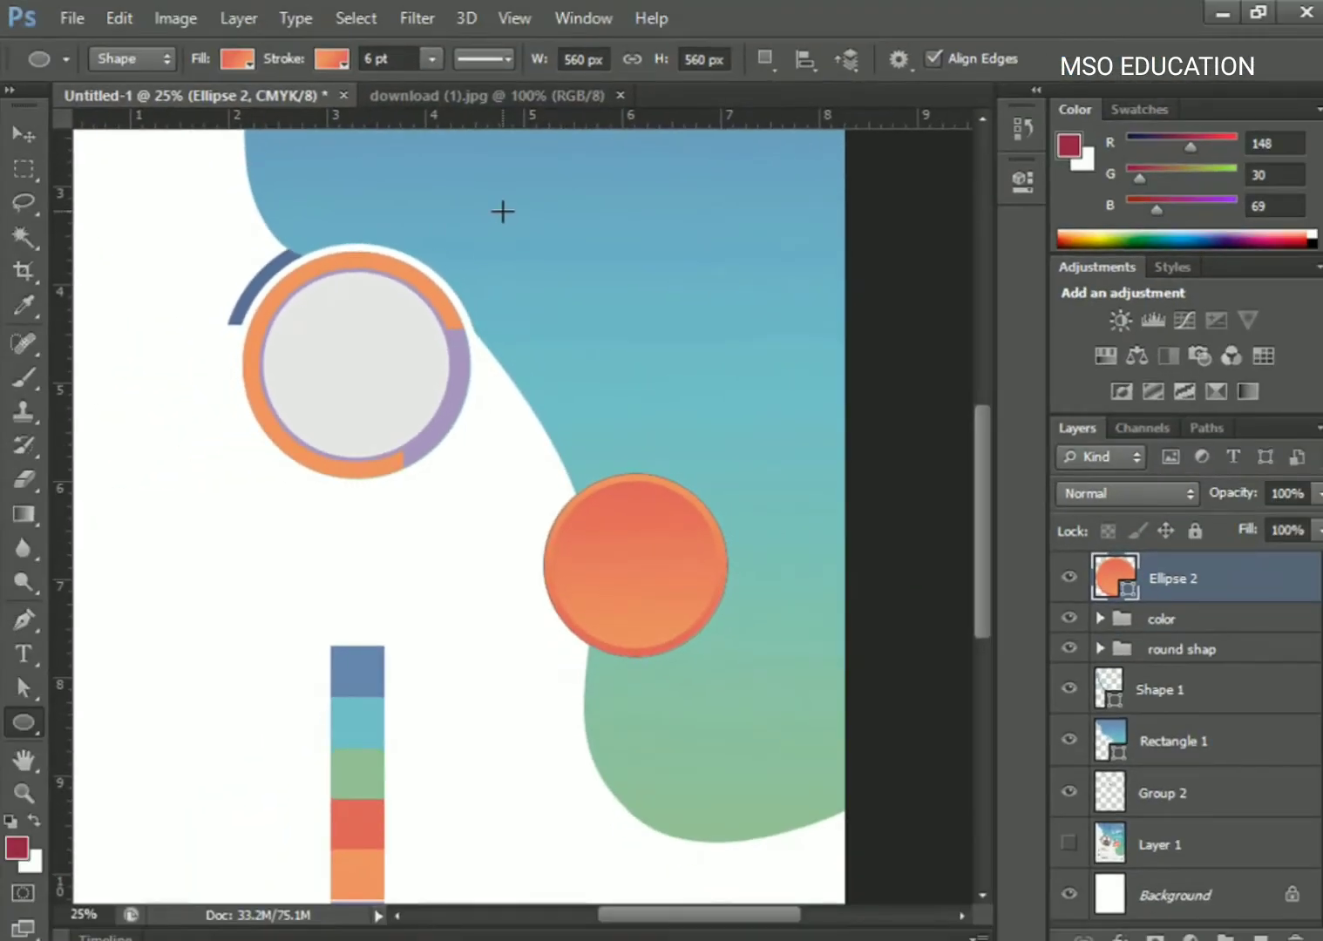
scroll(481, 296, "down", 1)
key("ctrl+shift+alt+n")
Add the text '30%Discount' below the orange circle in white.
key("v")
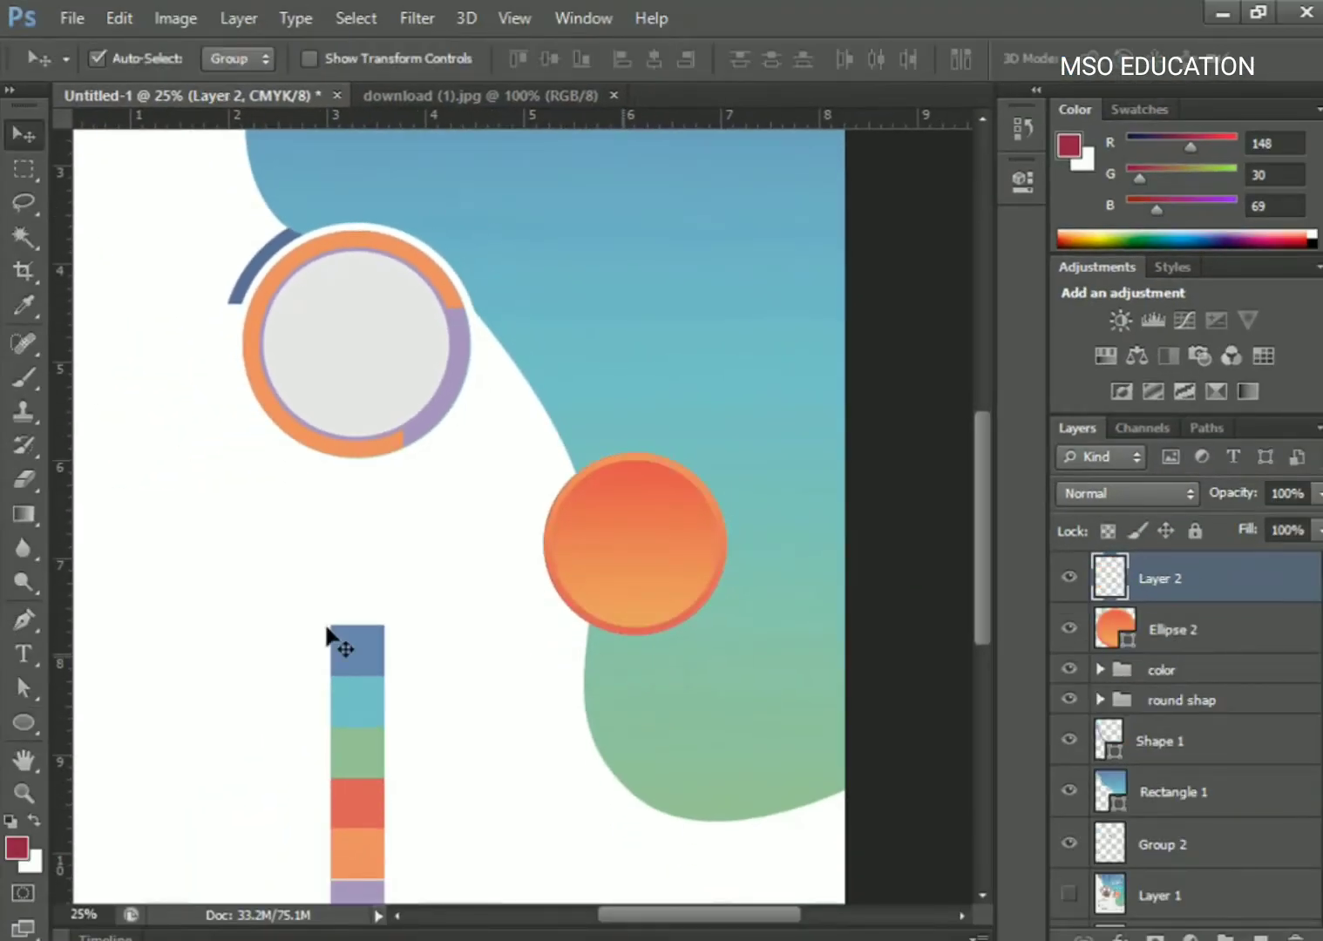
left_click(23, 654)
left_click(558, 664)
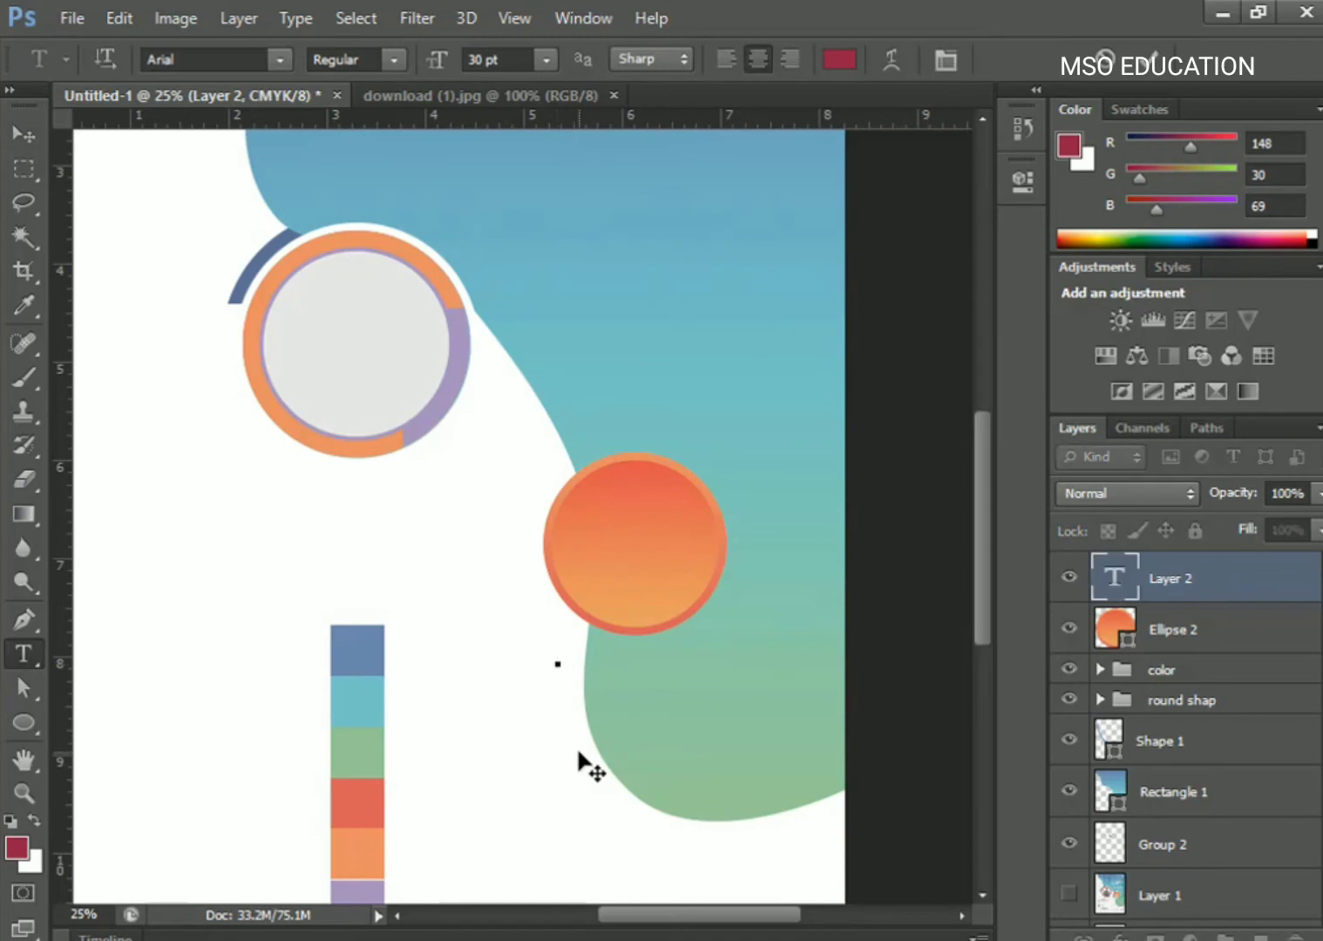
type("30")
type("%")
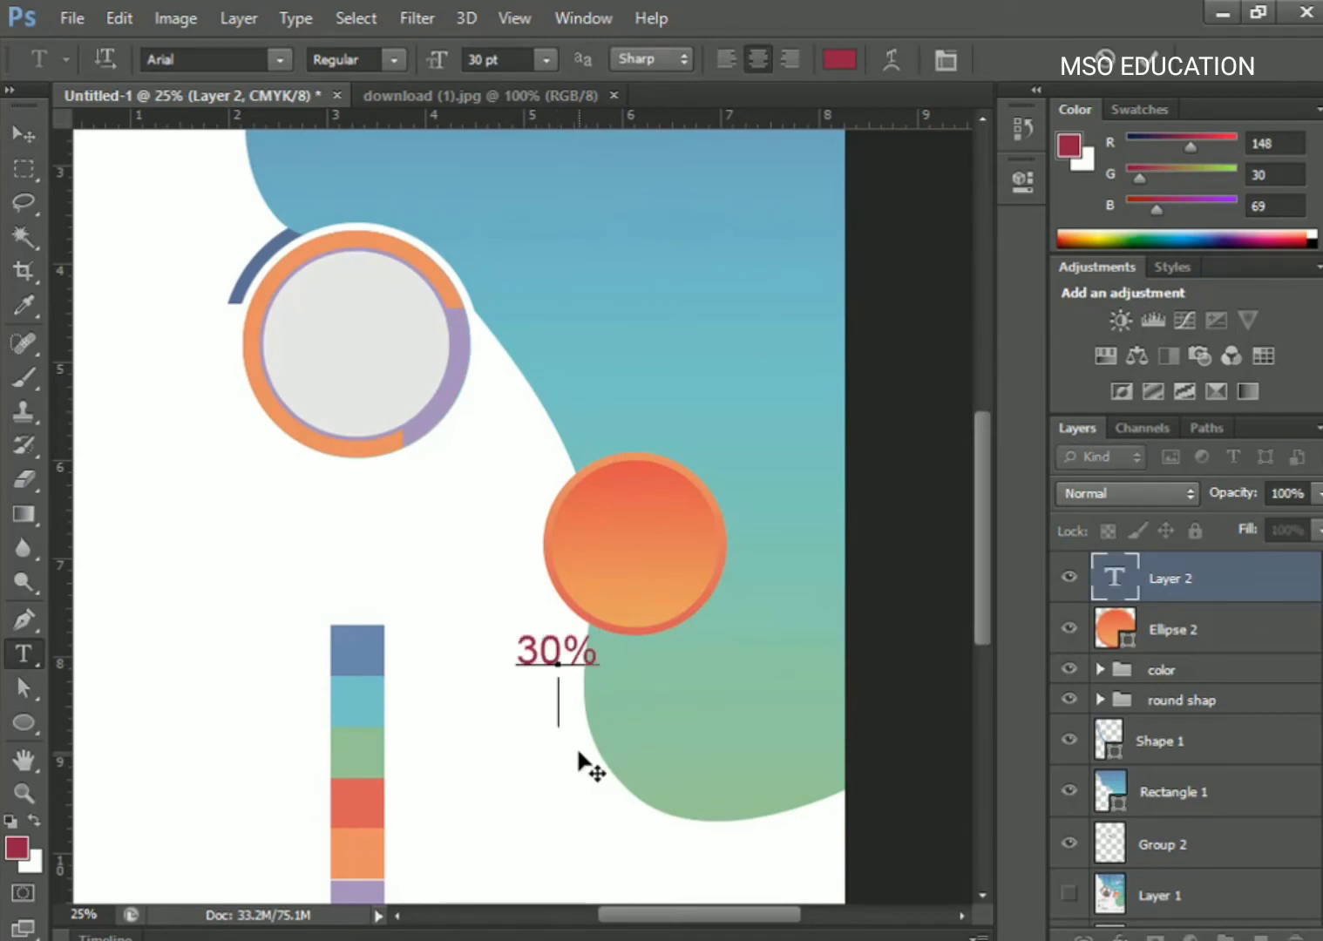
type("Discount")
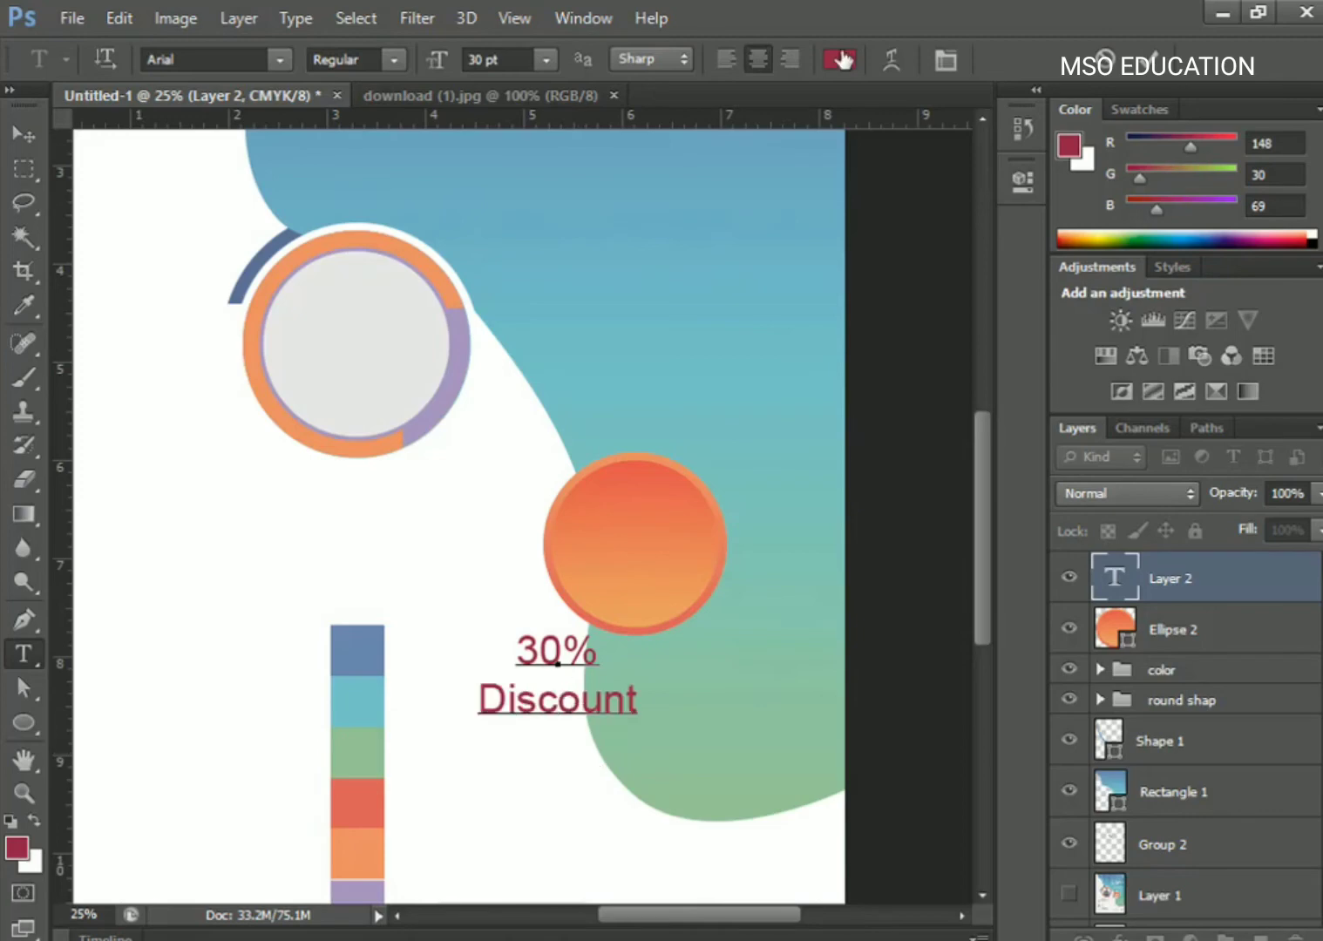
left_click(839, 59)
left_click_drag(610, 741, 476, 538)
left_click(1130, 521)
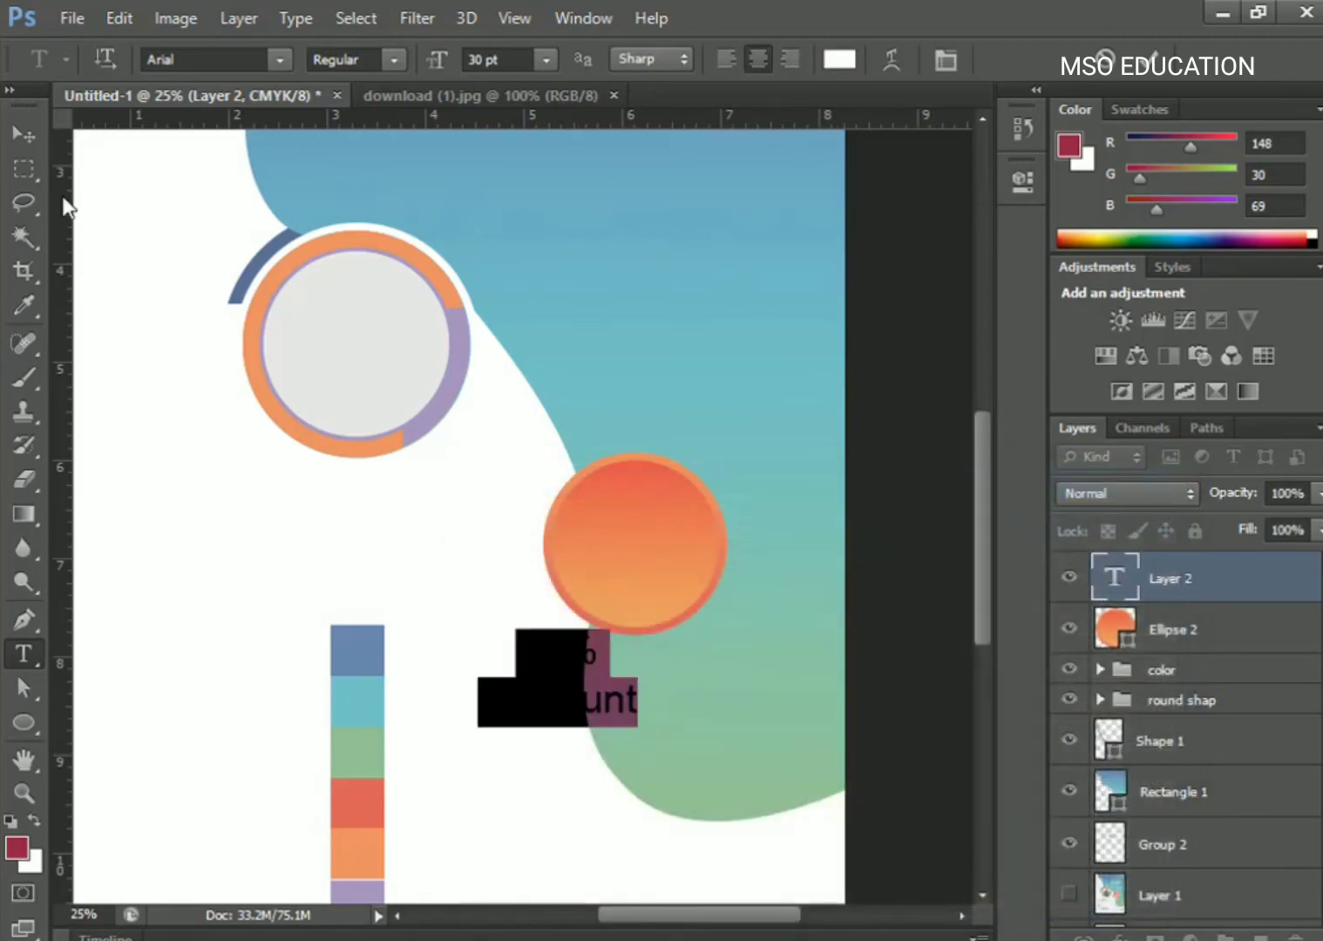
left_click(24, 131)
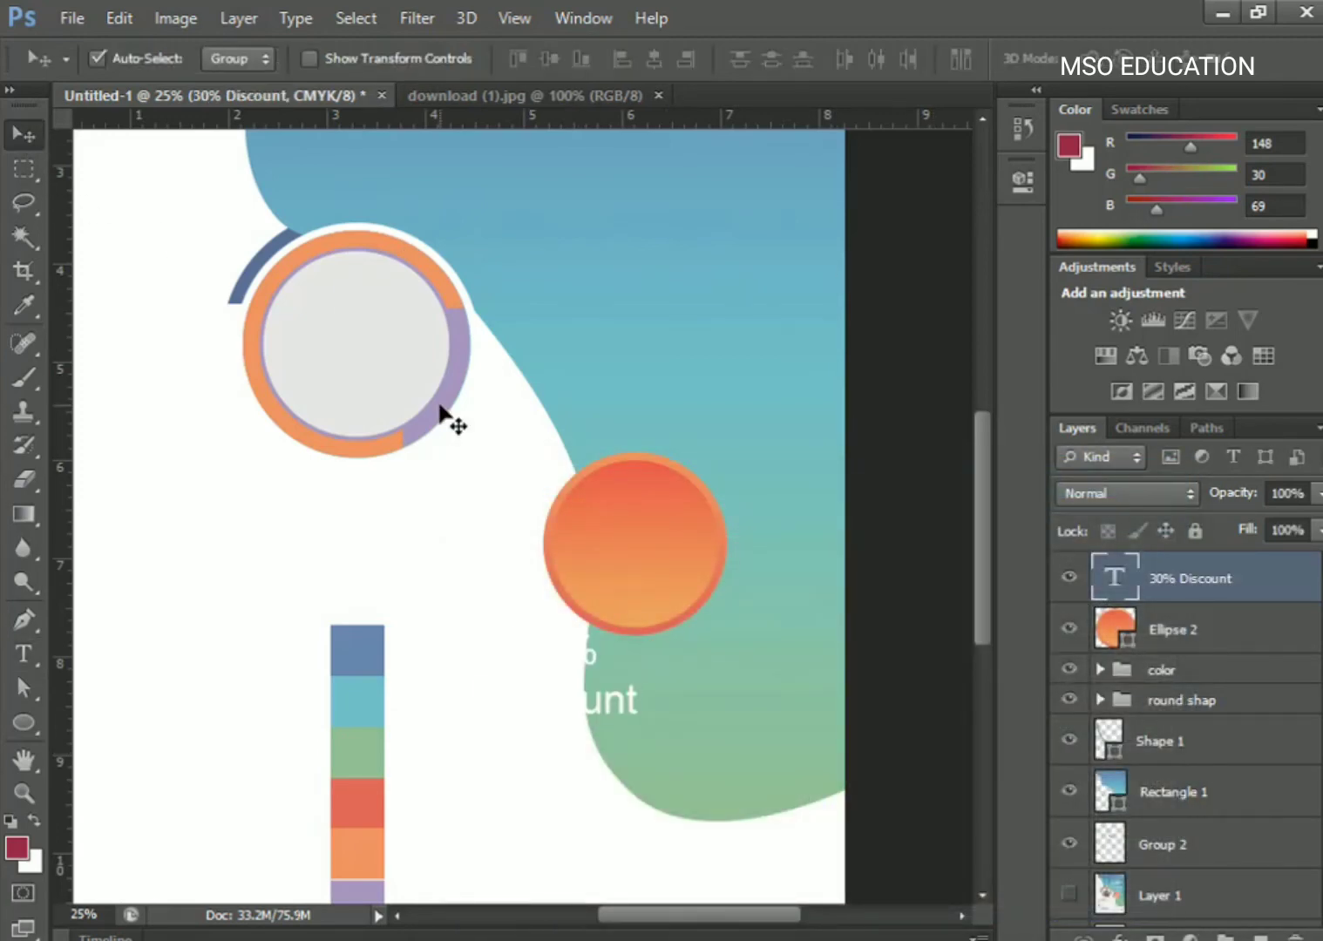
Centre the text on the orange circle, shrink it, and duplicate Ellipse 2.
key("shift+Up")
key("shift+Up")
key("shift+Up")
key("shift+Up")
key("shift+Up")
key("shift+Up")
key("shift+Up")
key("shift+Up")
key("shift+Up")
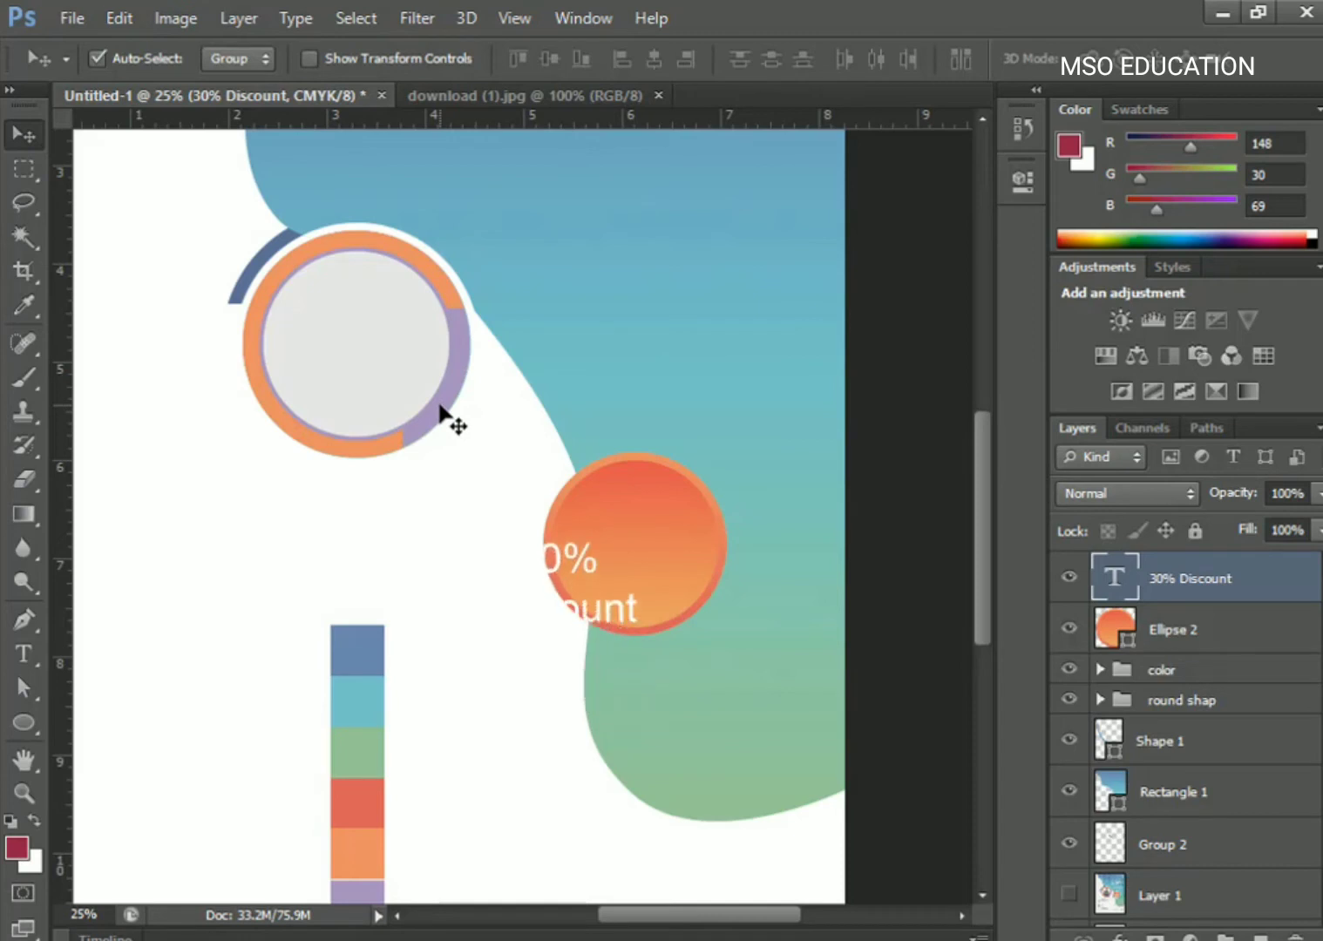
key("shift+Up")
key("shift+Up")
key("shift+Up")
key("shift+Right")
key("shift+Right")
key("shift+Right")
key("shift+Right")
key("shift+Right")
key("shift+Right")
key("shift+Right")
key("shift+Right")
key("shift+Right")
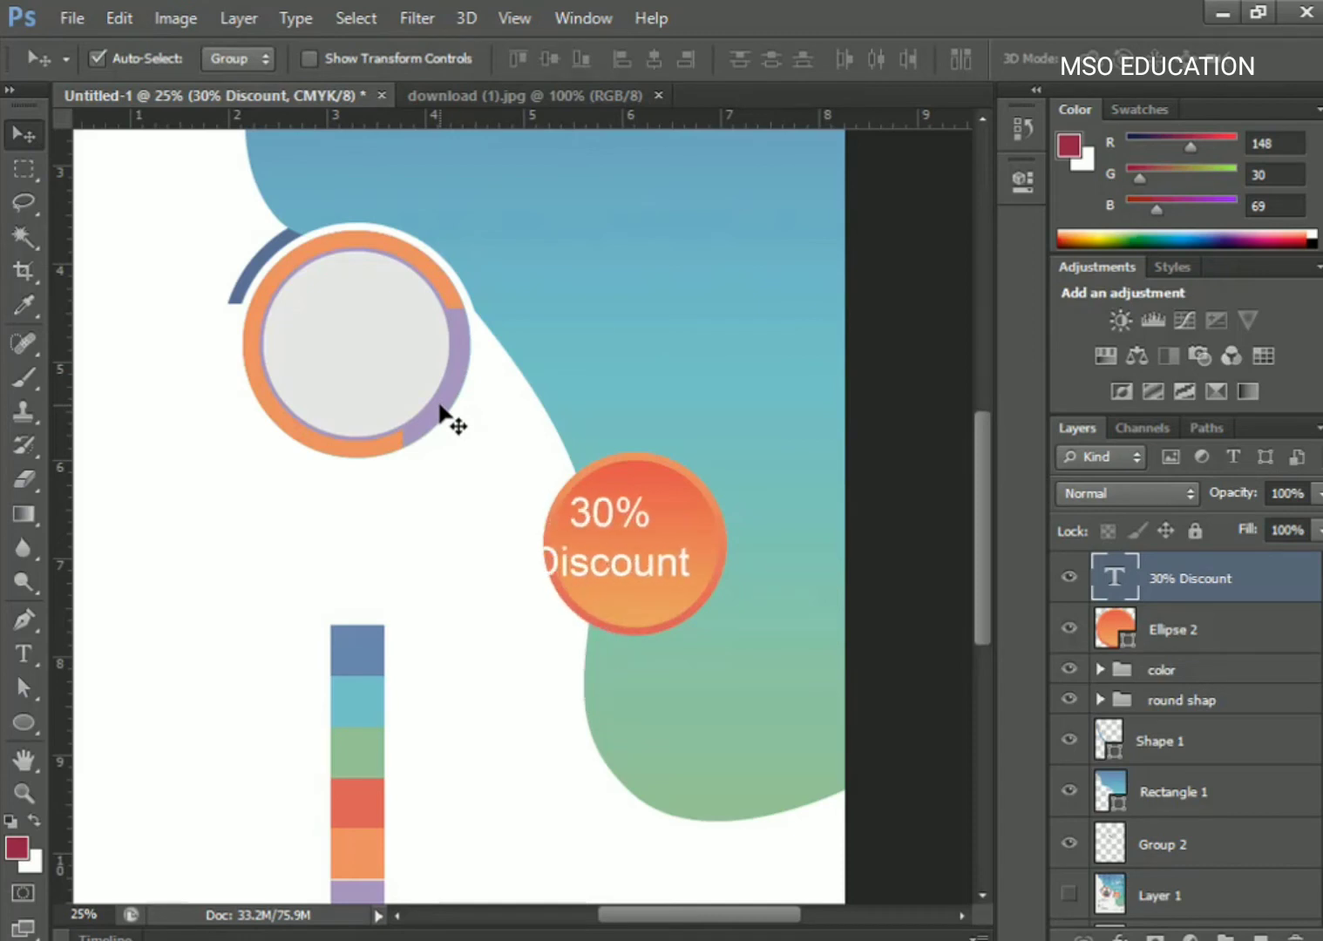
key("shift+Right")
key("shift+Right")
key("shift+Right")
key("shift+Right")
key("ctrl+t")
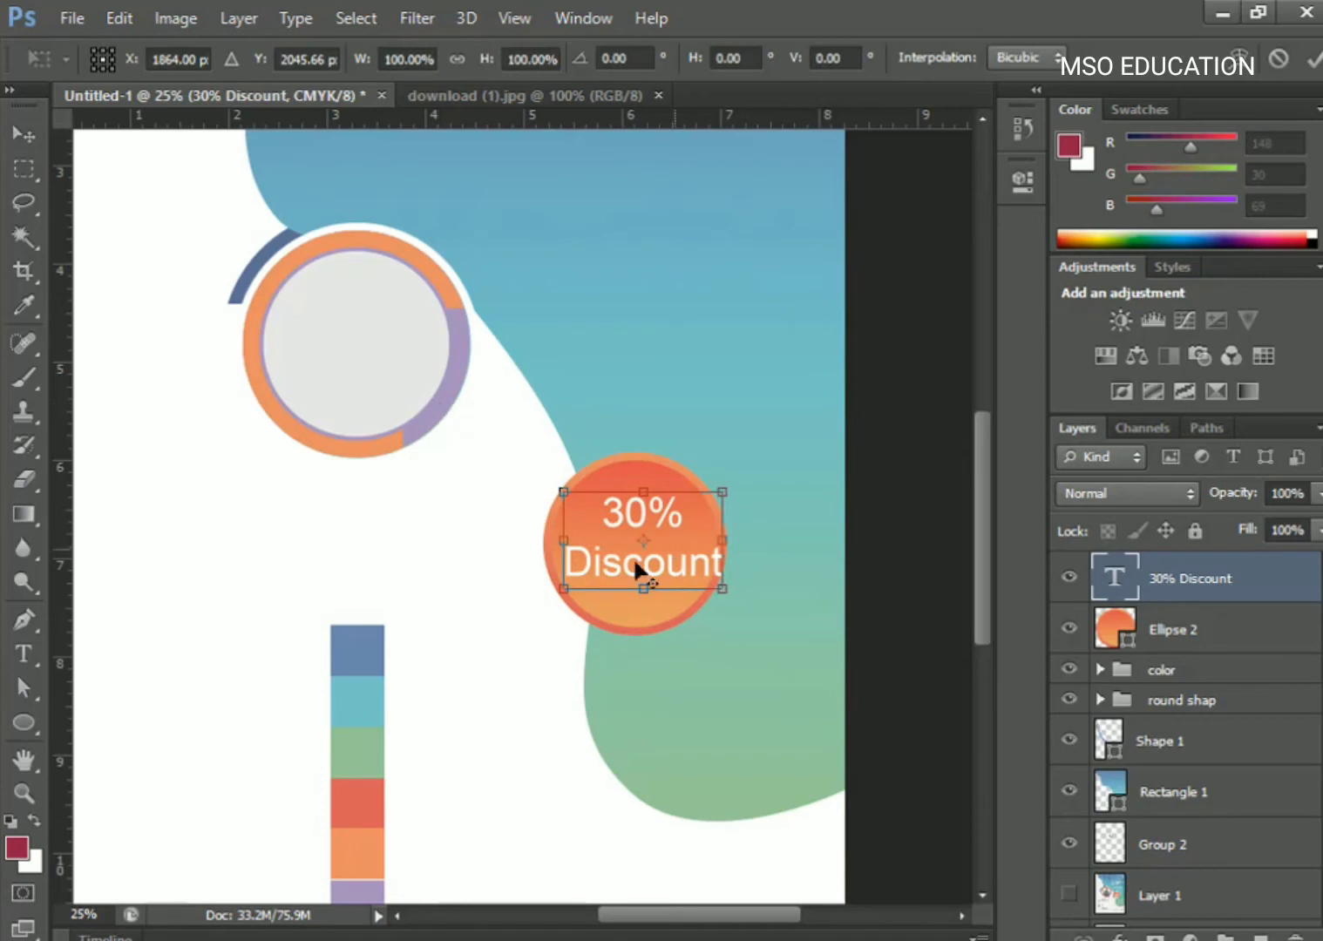
left_click_drag(714, 600, 701, 592)
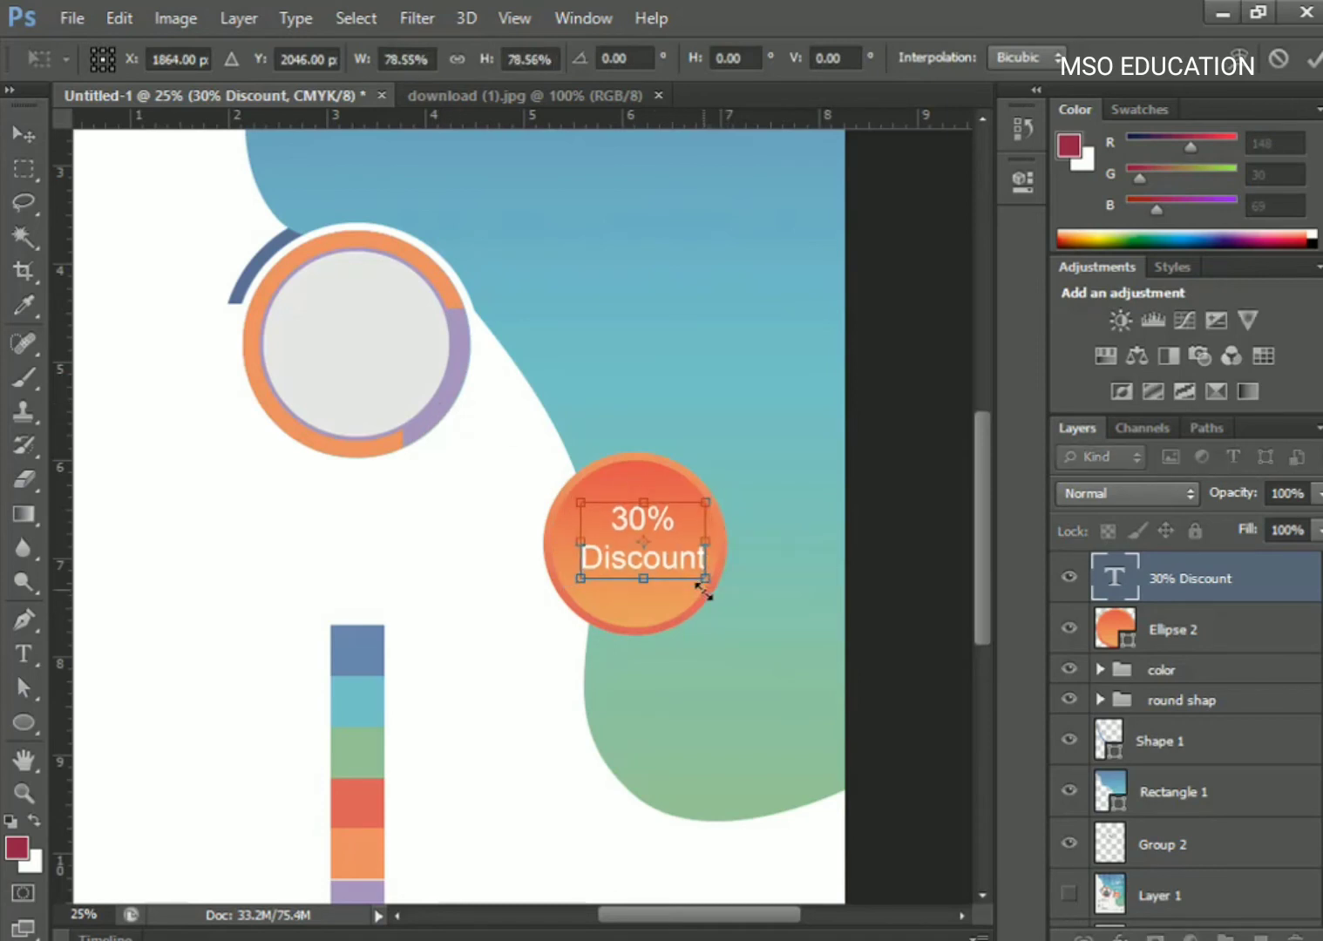
key("Return")
key("ctrl+j")
Enlarge the circle copy slightly, place it behind Ellipse 2, and make it a white unfilled ring.
key("ctrl+t")
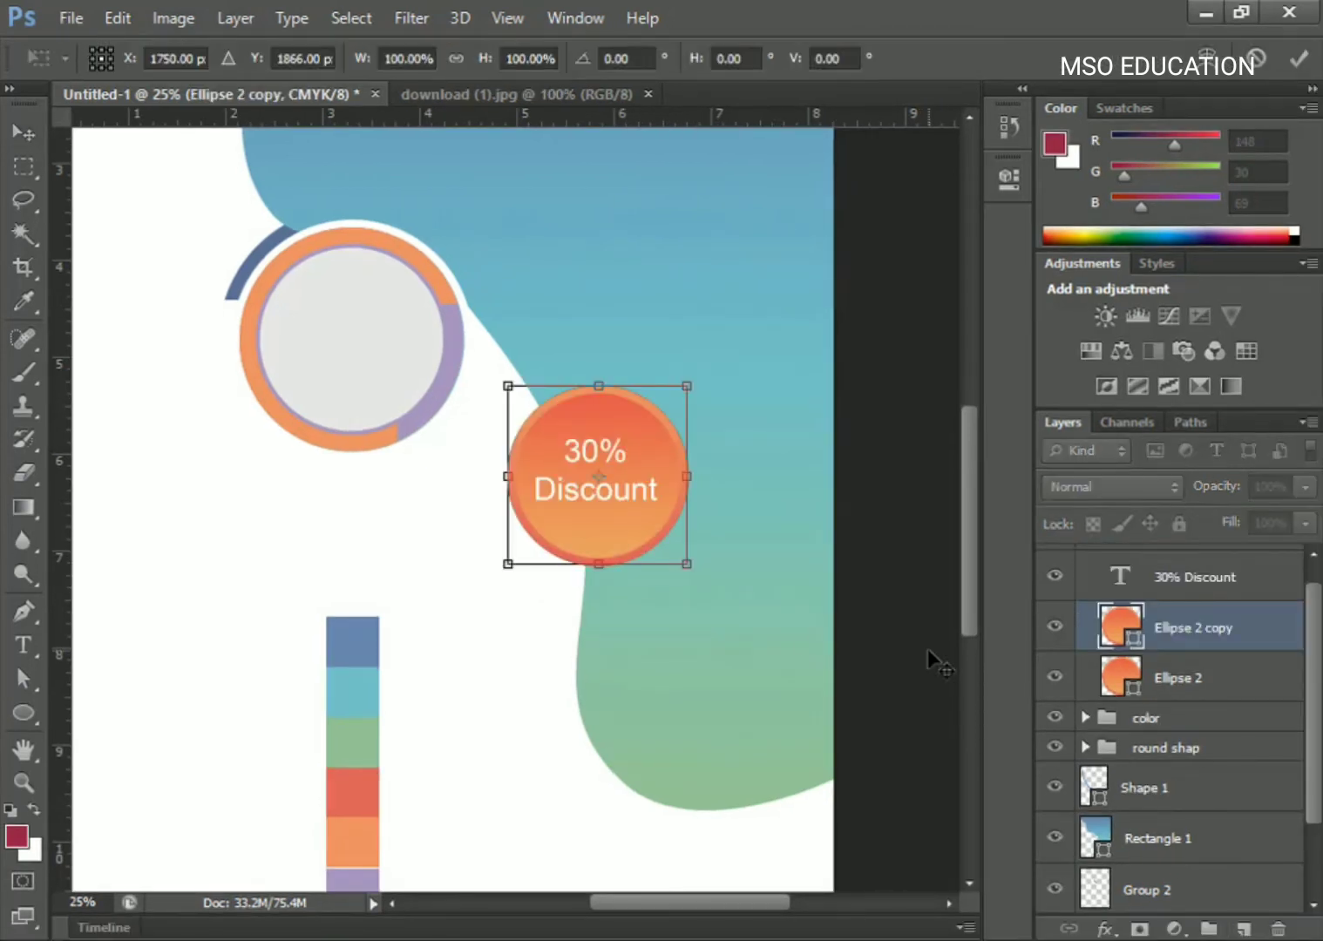
left_click_drag(689, 384, 701, 378)
key("Return")
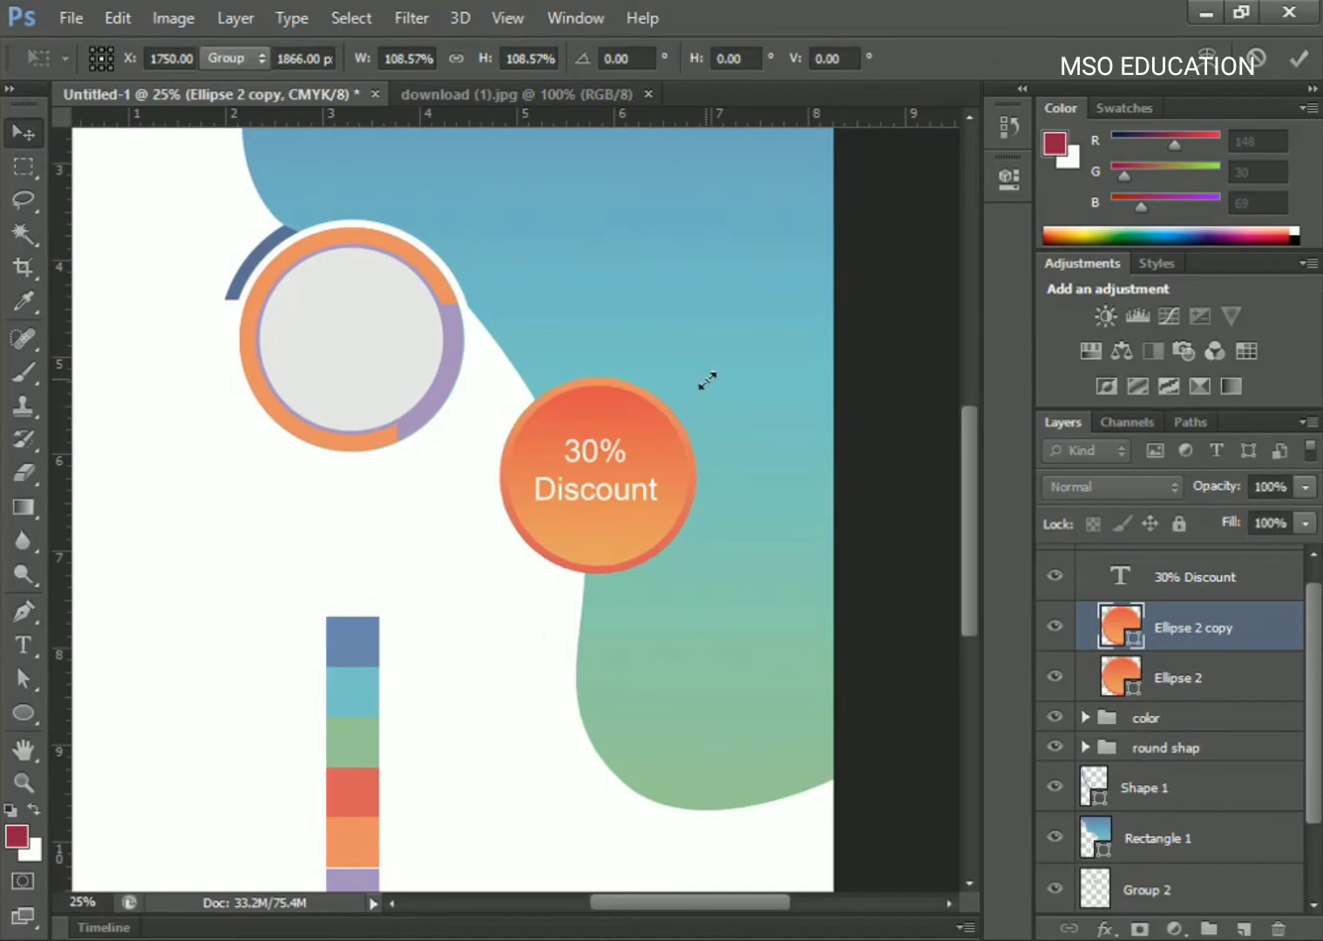
left_click_drag(1168, 653, 1168, 698)
key("u")
left_click(234, 58)
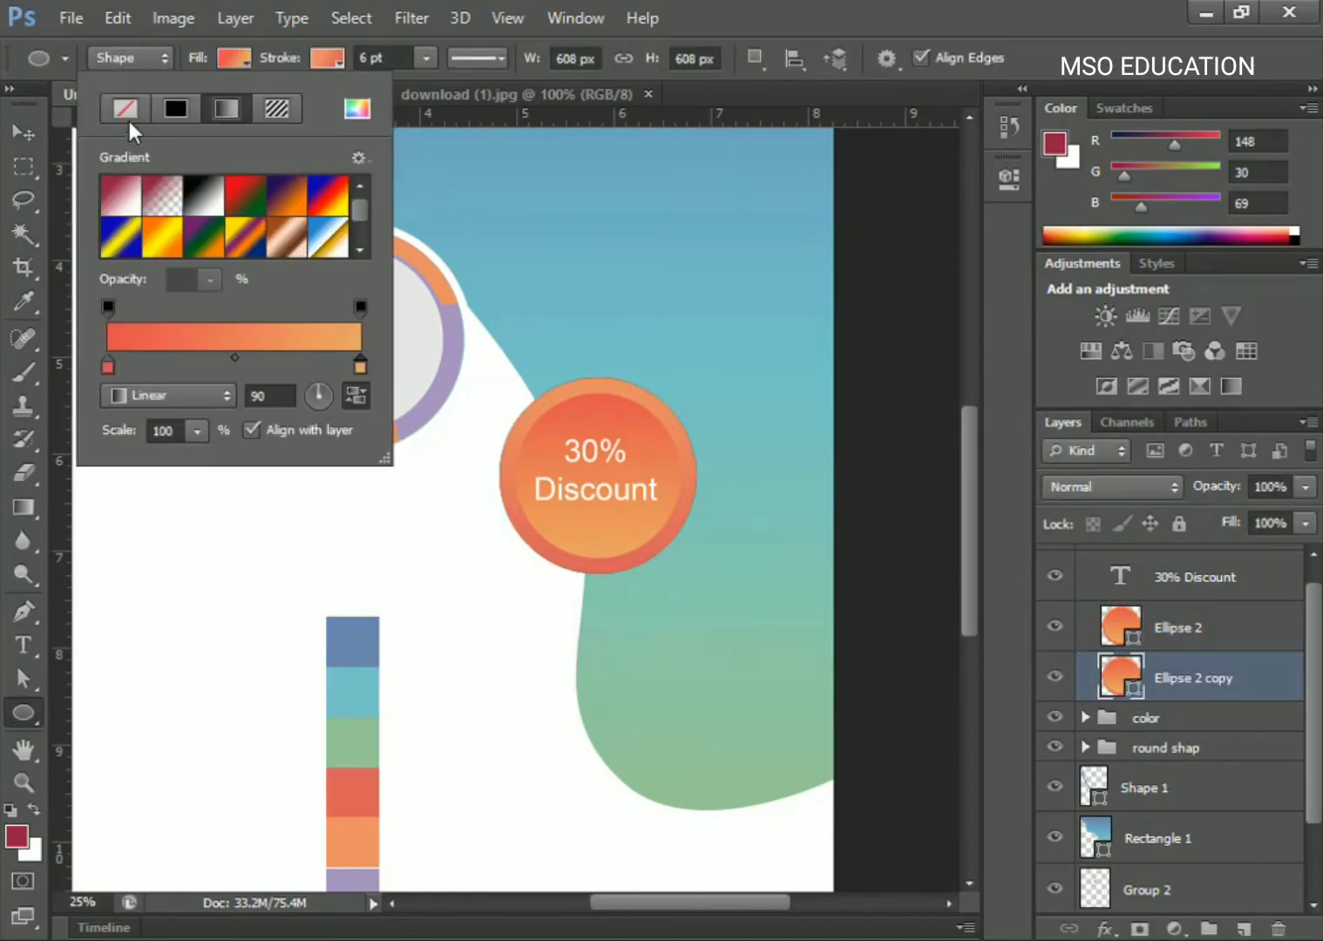
left_click(129, 113)
left_click(338, 60)
left_click(268, 109)
left_click(258, 174)
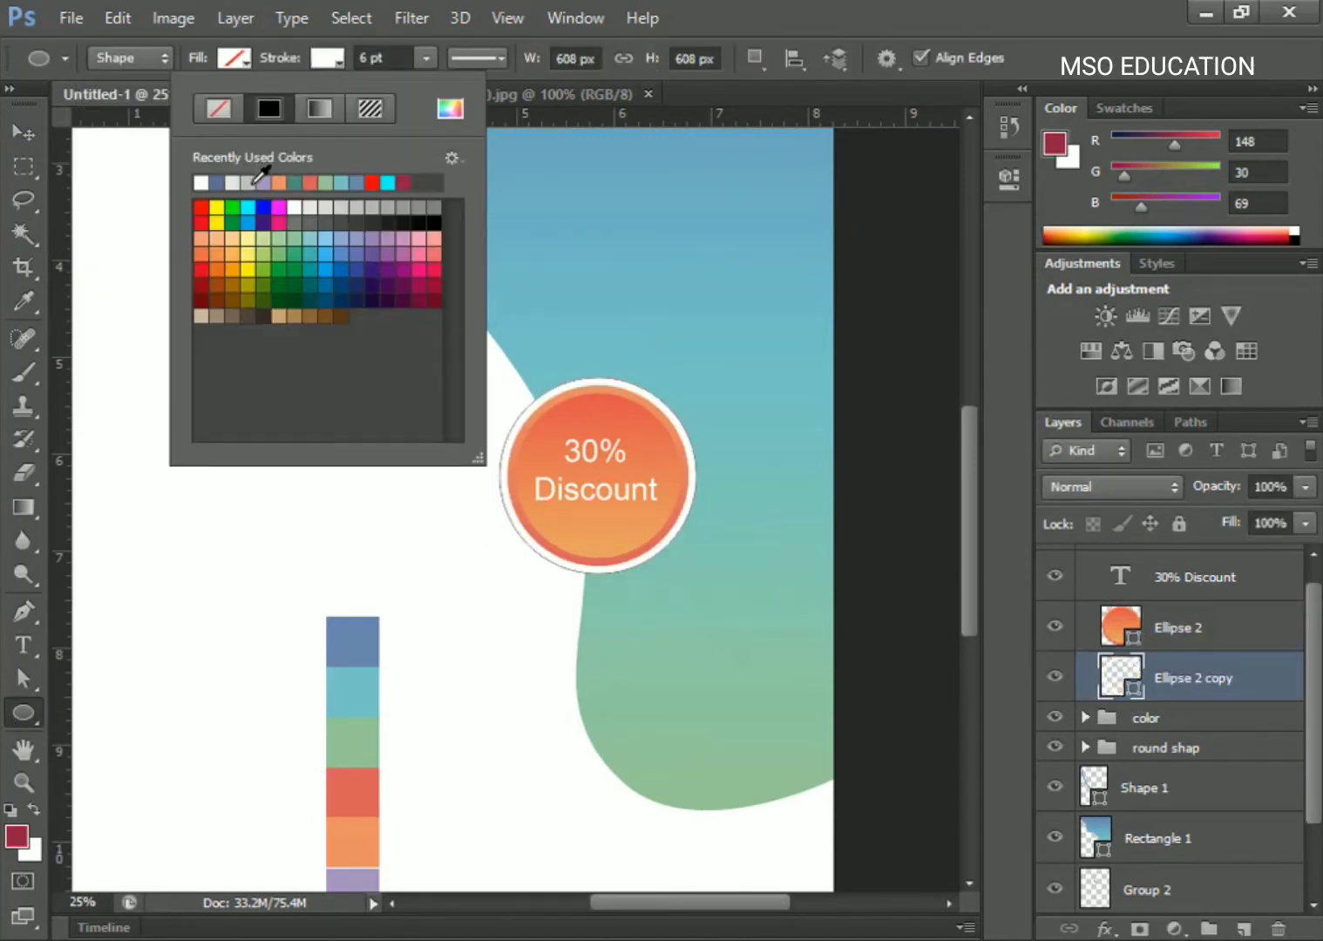
left_click(24, 131)
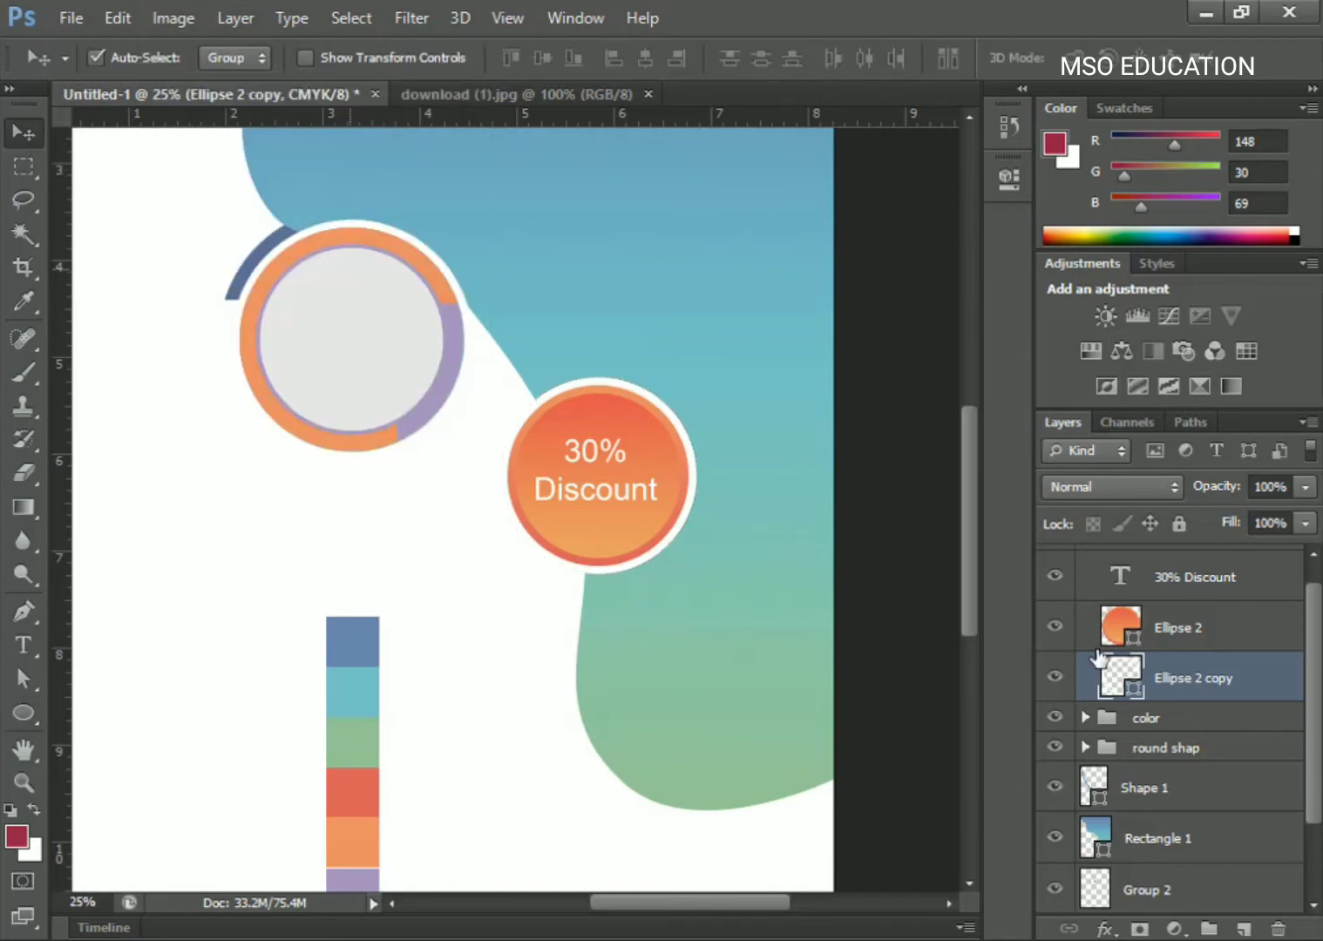
Duplicate the white ring, shift it left onto the big circle, and move the 30% group lower.
left_click_drag(1100, 658, 1245, 928)
left_click_drag(1132, 621, 1194, 689)
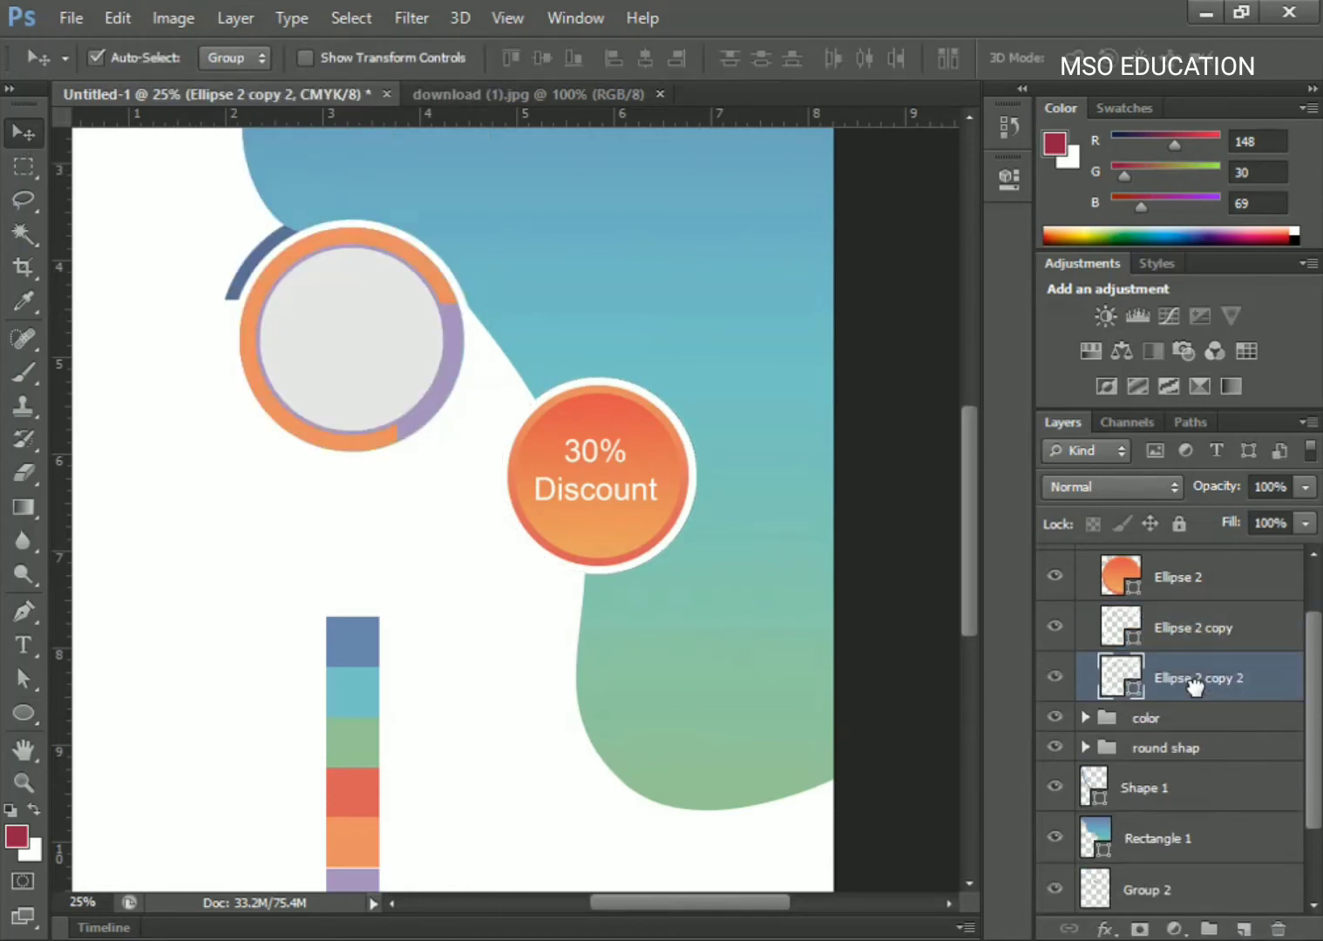
key("shift+Left")
key("shift+Left")
key("shift+Left")
scroll(1172, 601, "up", 1)
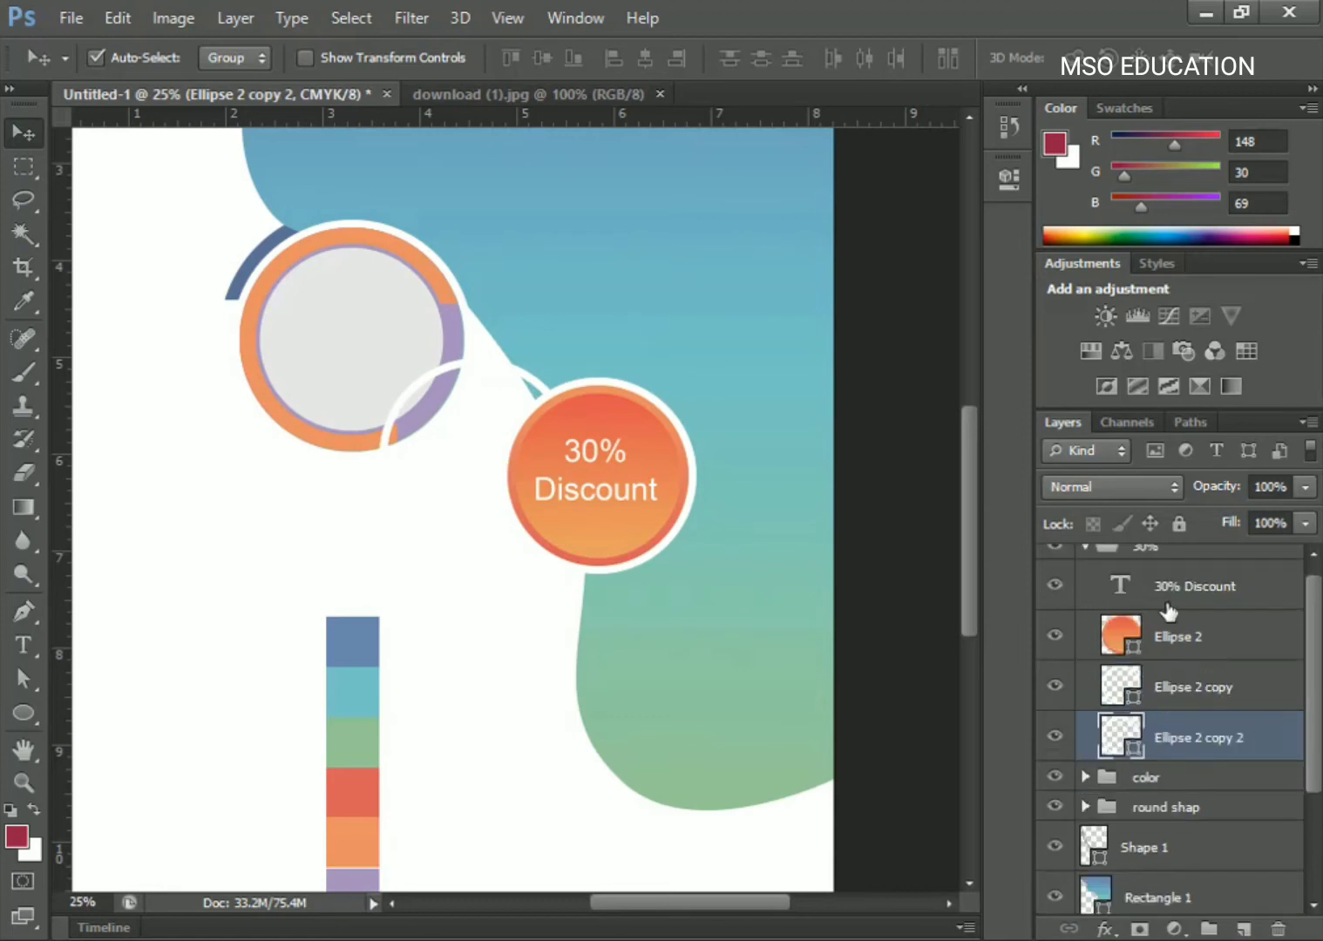
scroll(1172, 600, "up", 3)
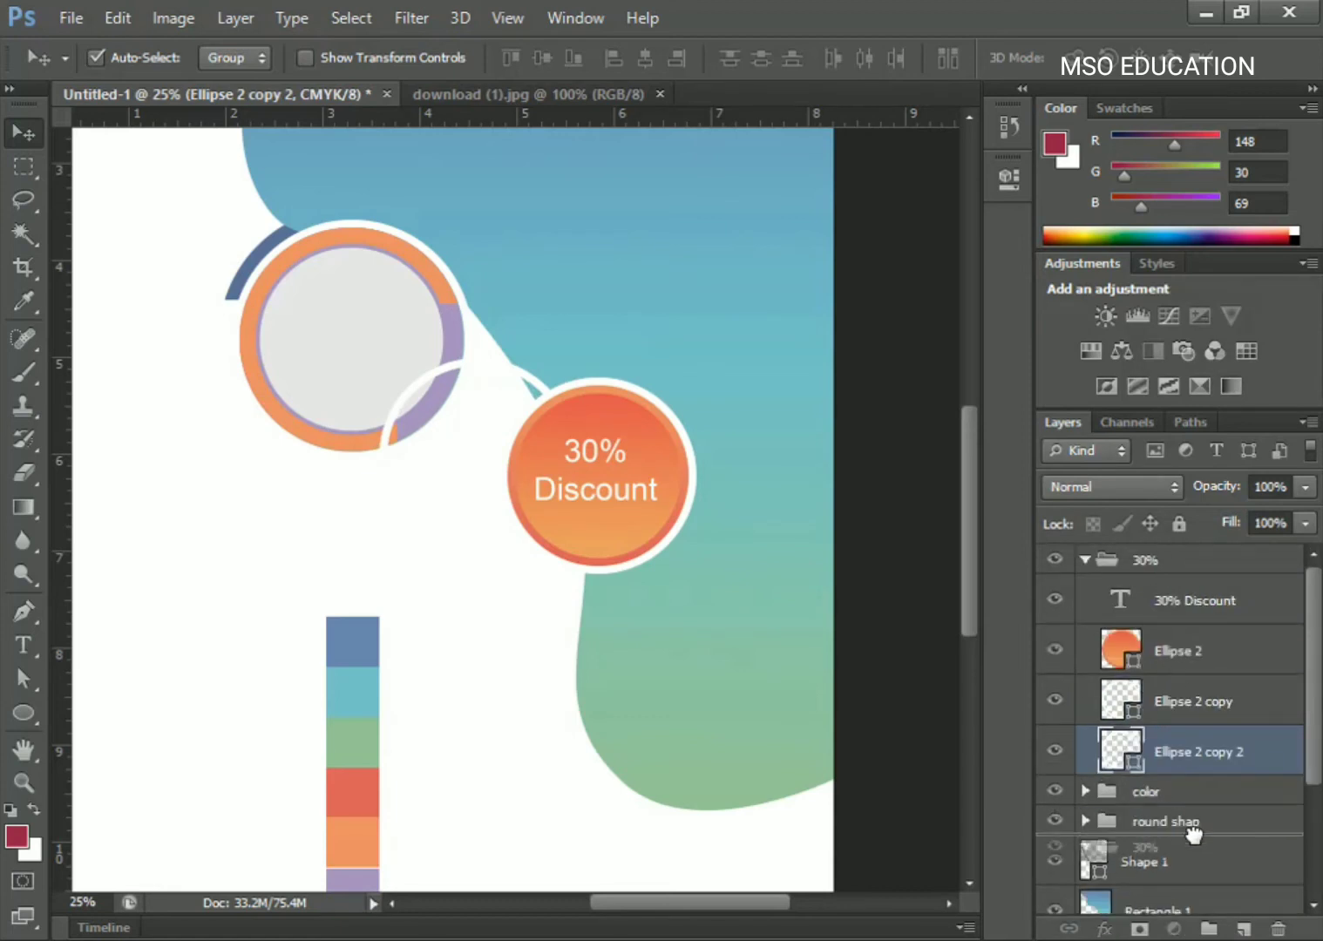
left_click_drag(1146, 560, 1194, 835)
Set the ring's outline to teal sampled from the colour strip.
left_click(24, 713)
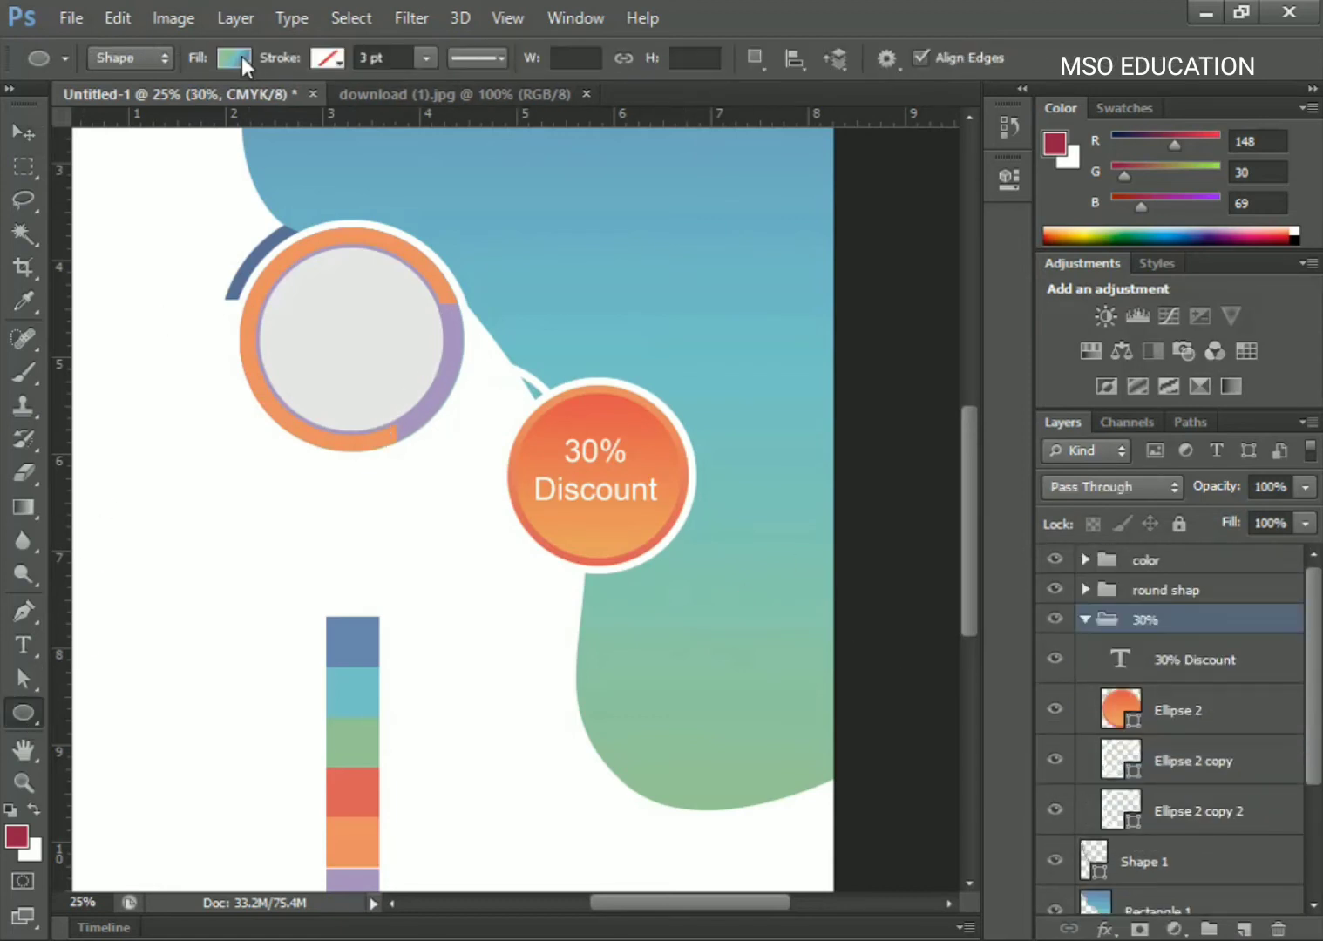
left_click(239, 58)
left_click(327, 58)
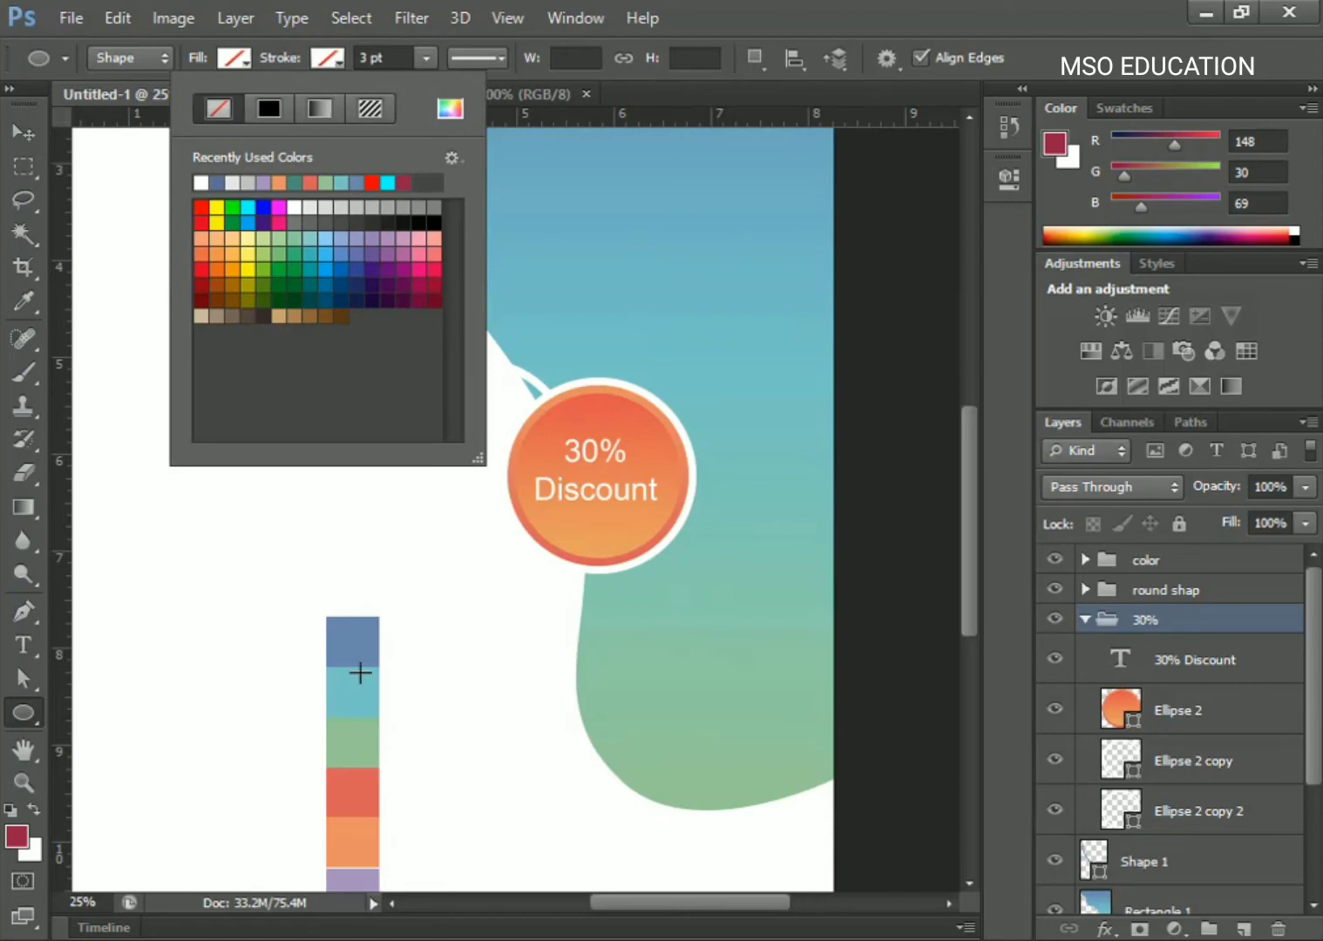
scroll(358, 673, "down", 3)
left_click(451, 111)
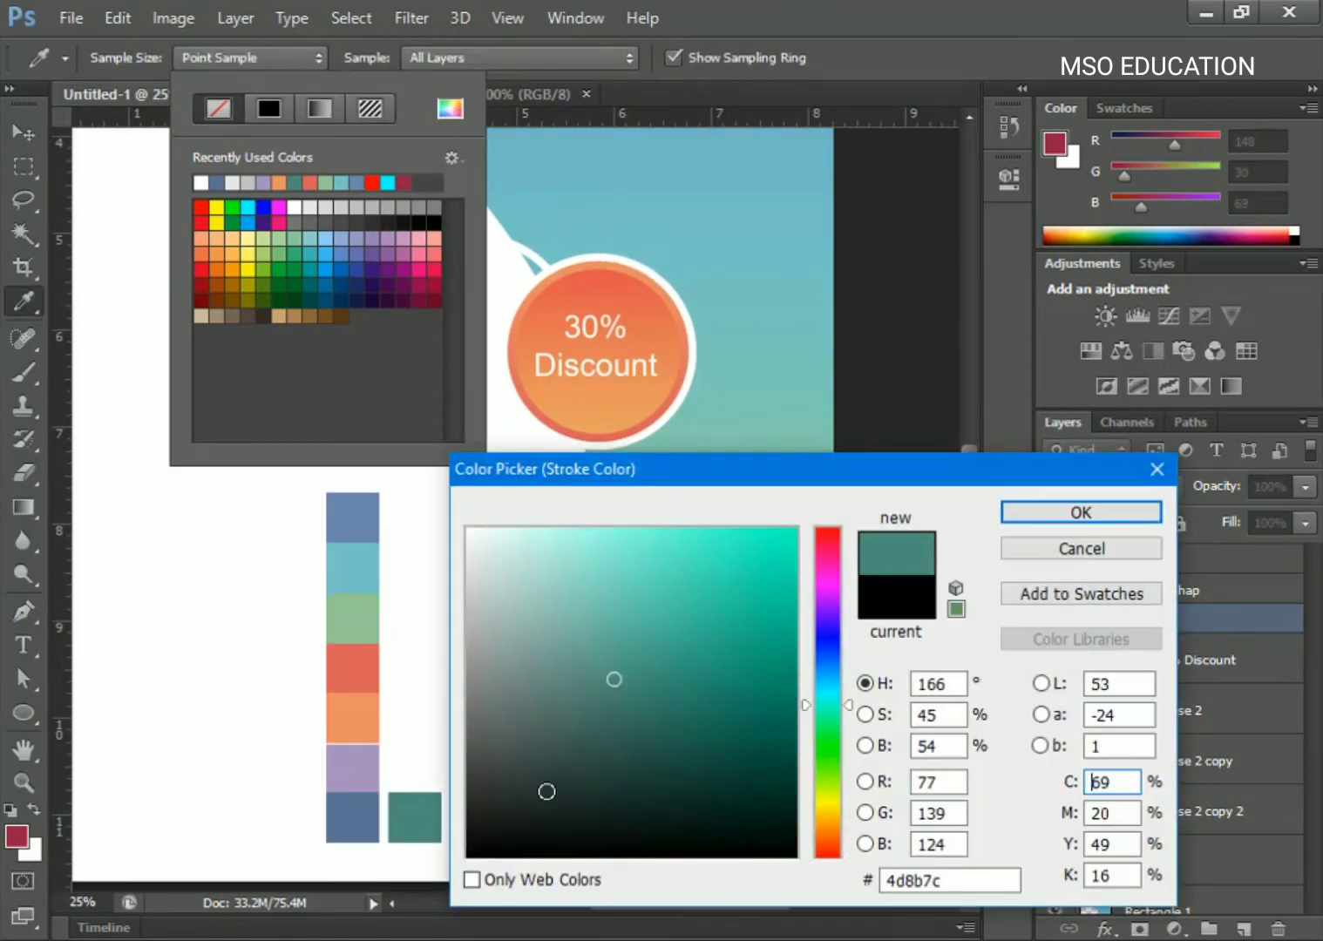
key("Escape")
key("v")
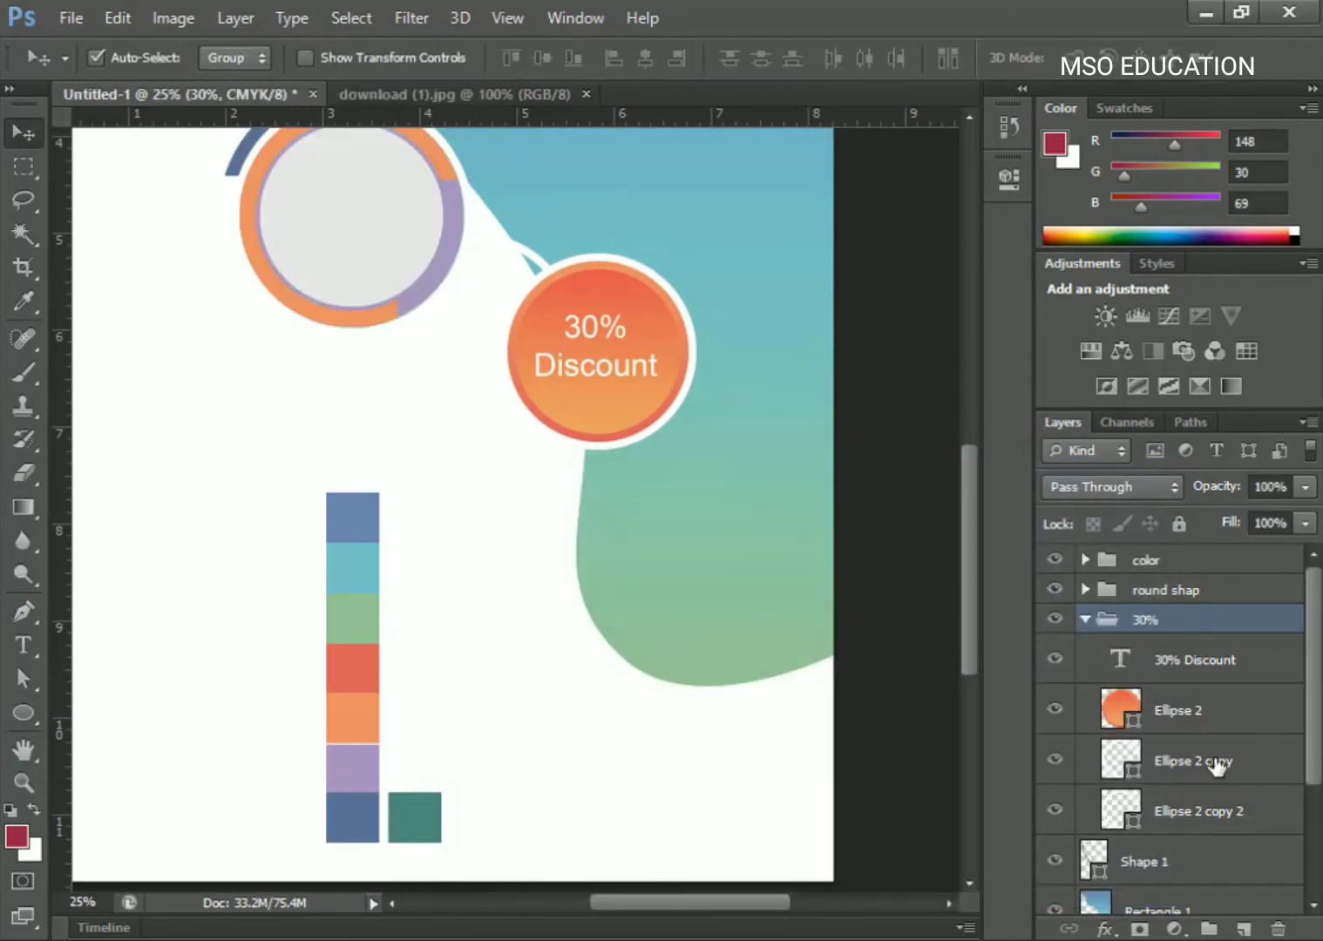
Make the second ring copy's outline teal and nudge it up.
left_click(1216, 765)
left_click(1194, 810)
left_click(24, 713)
left_click(327, 57)
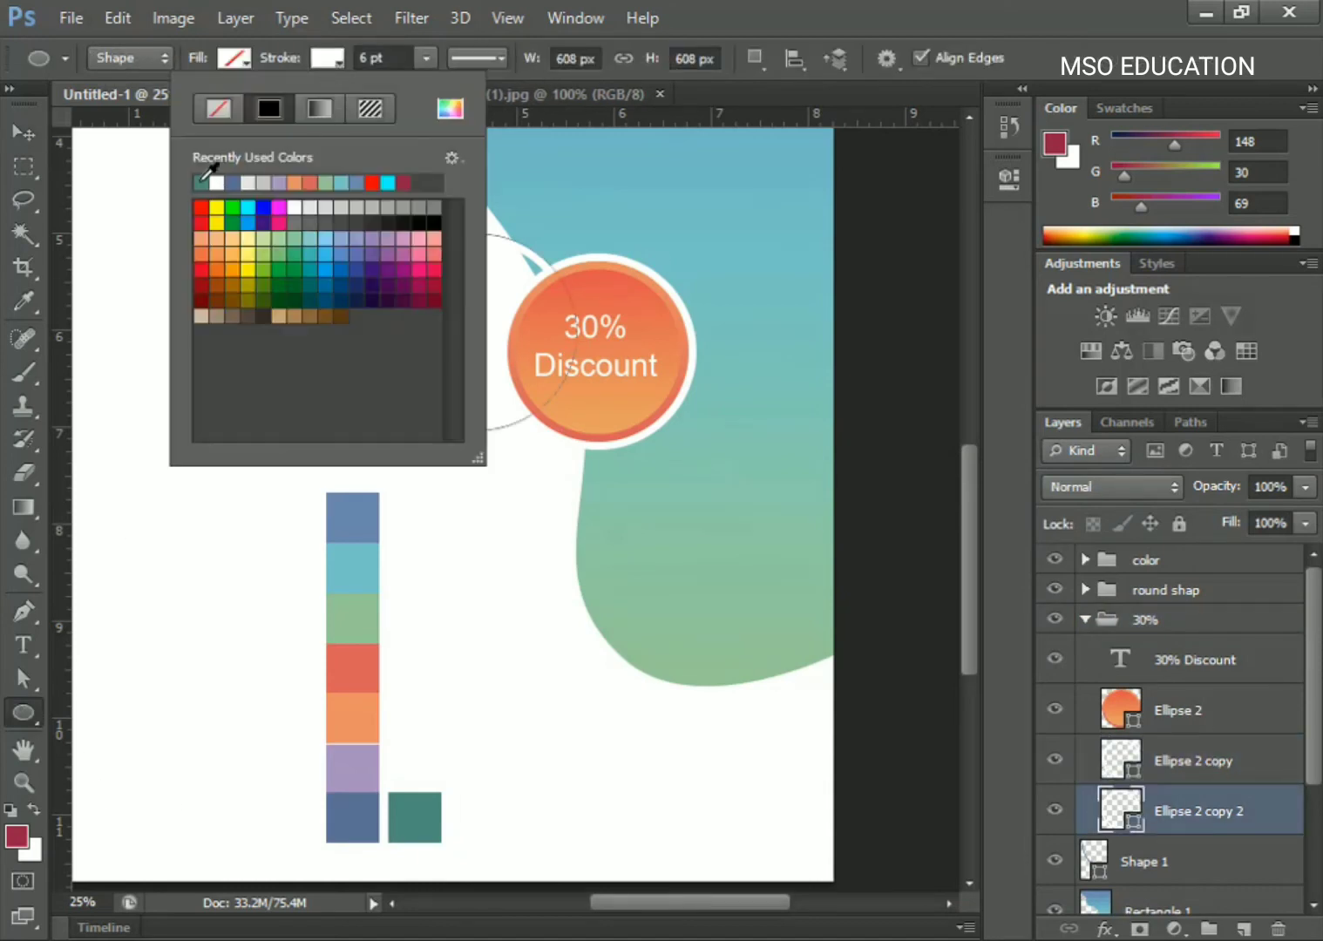
left_click(202, 181)
left_click(24, 130)
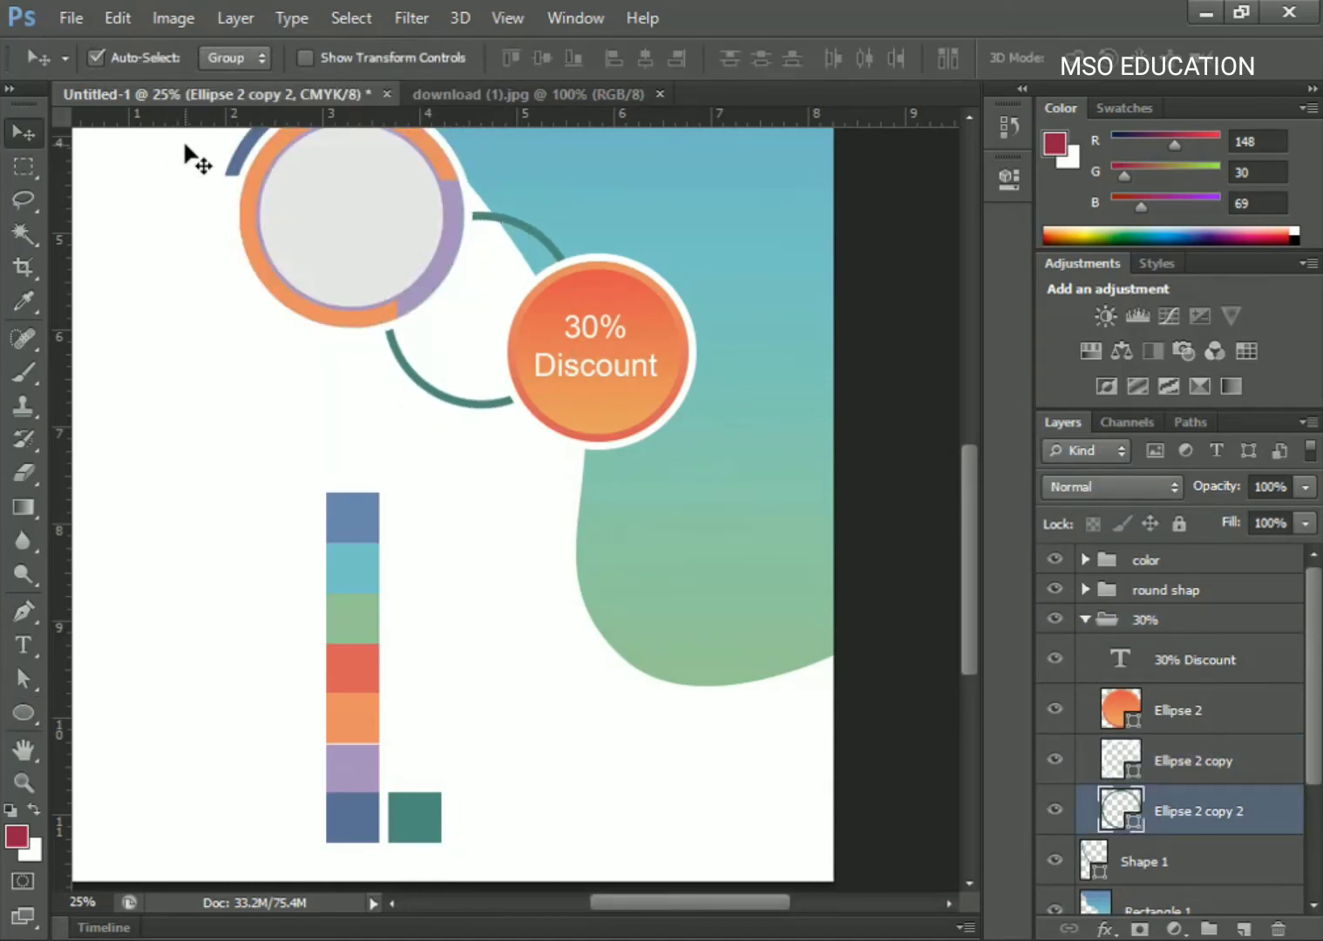
key("shift+Up")
key("shift+Up")
key("shift+Up")
Nudge the badge up and right, then tuck the teal ring behind the wavy shape.
scroll(457, 354, "up", 3)
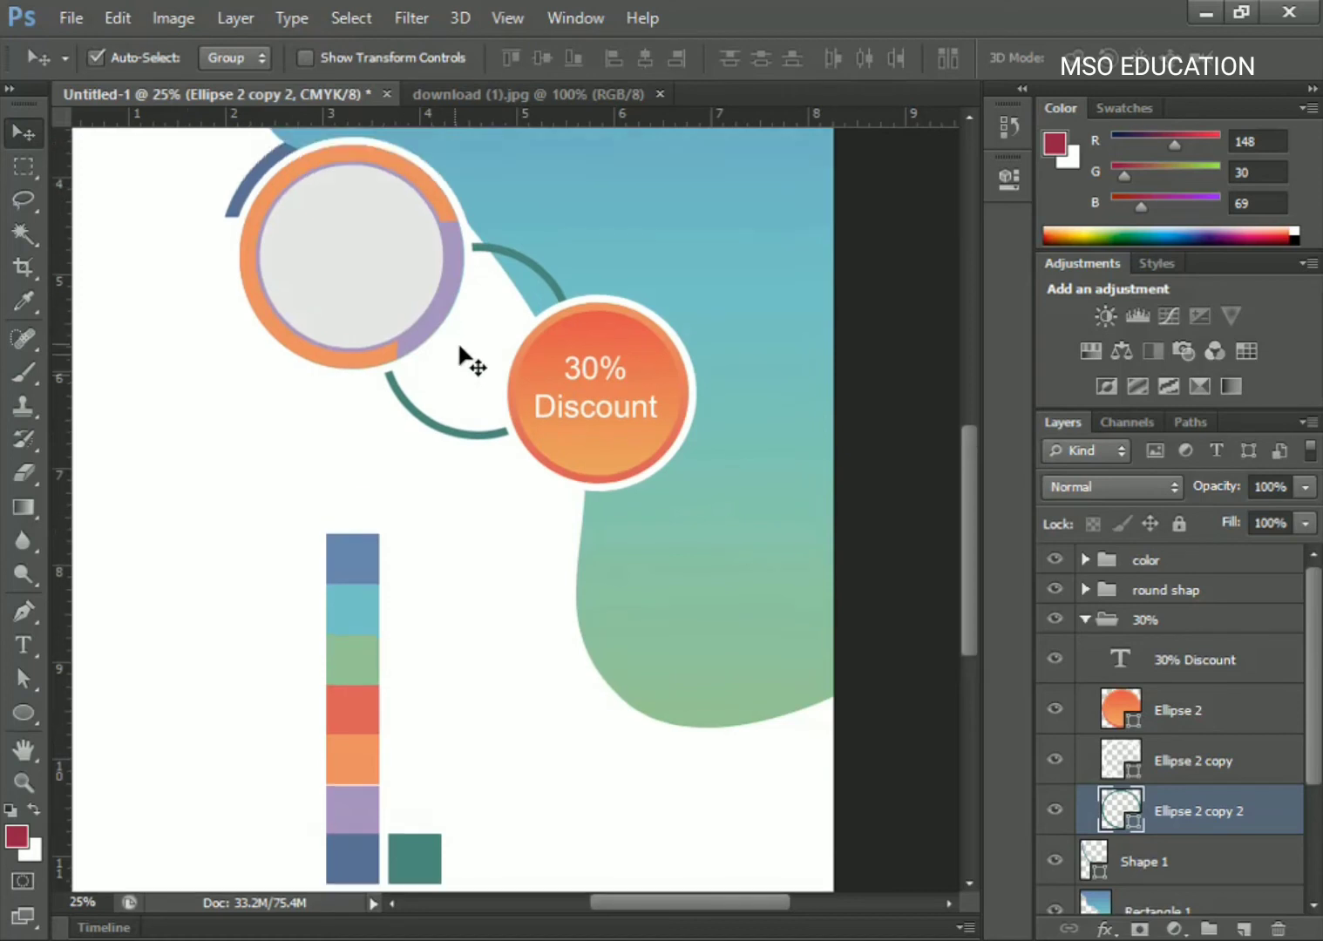
left_click(652, 503)
key("shift+Up")
key("shift+Up")
key("shift+Up")
key("shift+Up")
key("shift+Up")
key("shift+Up")
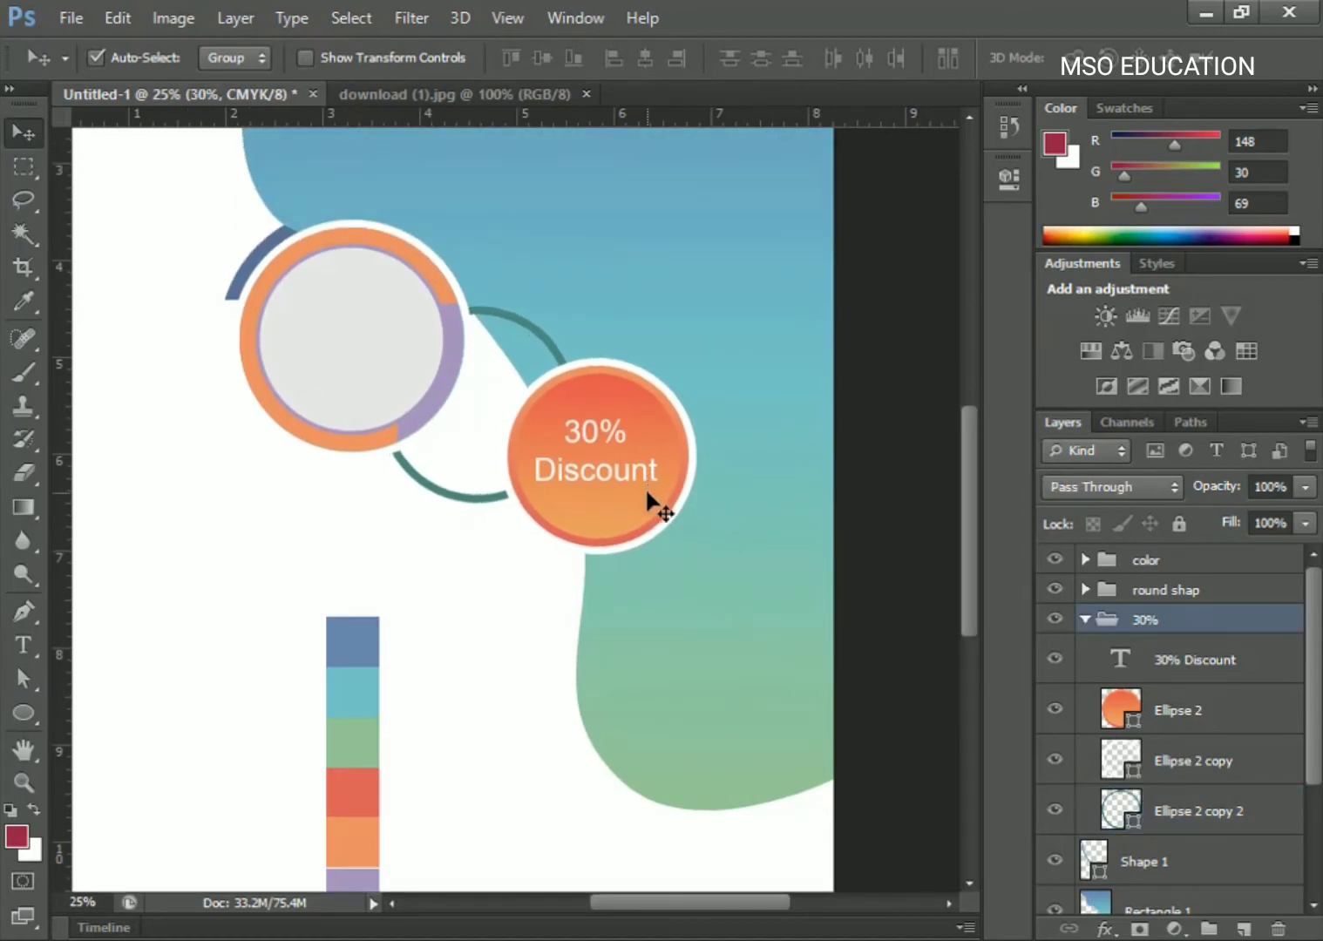
key("shift+Up")
key("shift+Up")
key("shift+Up")
key("shift+Right")
key("shift+Right")
key("shift+Right")
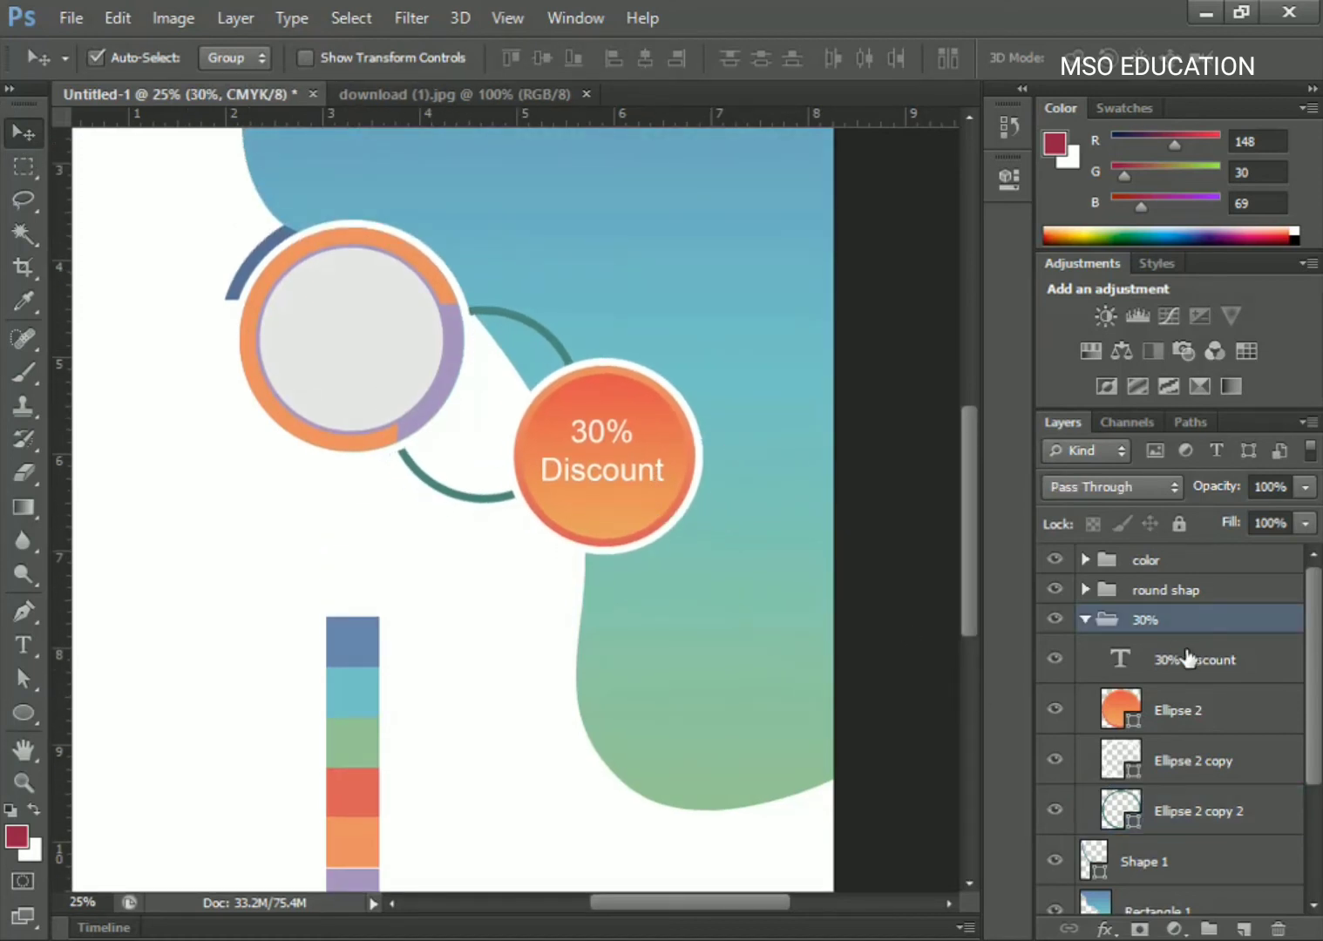
left_click_drag(1168, 806, 1238, 876)
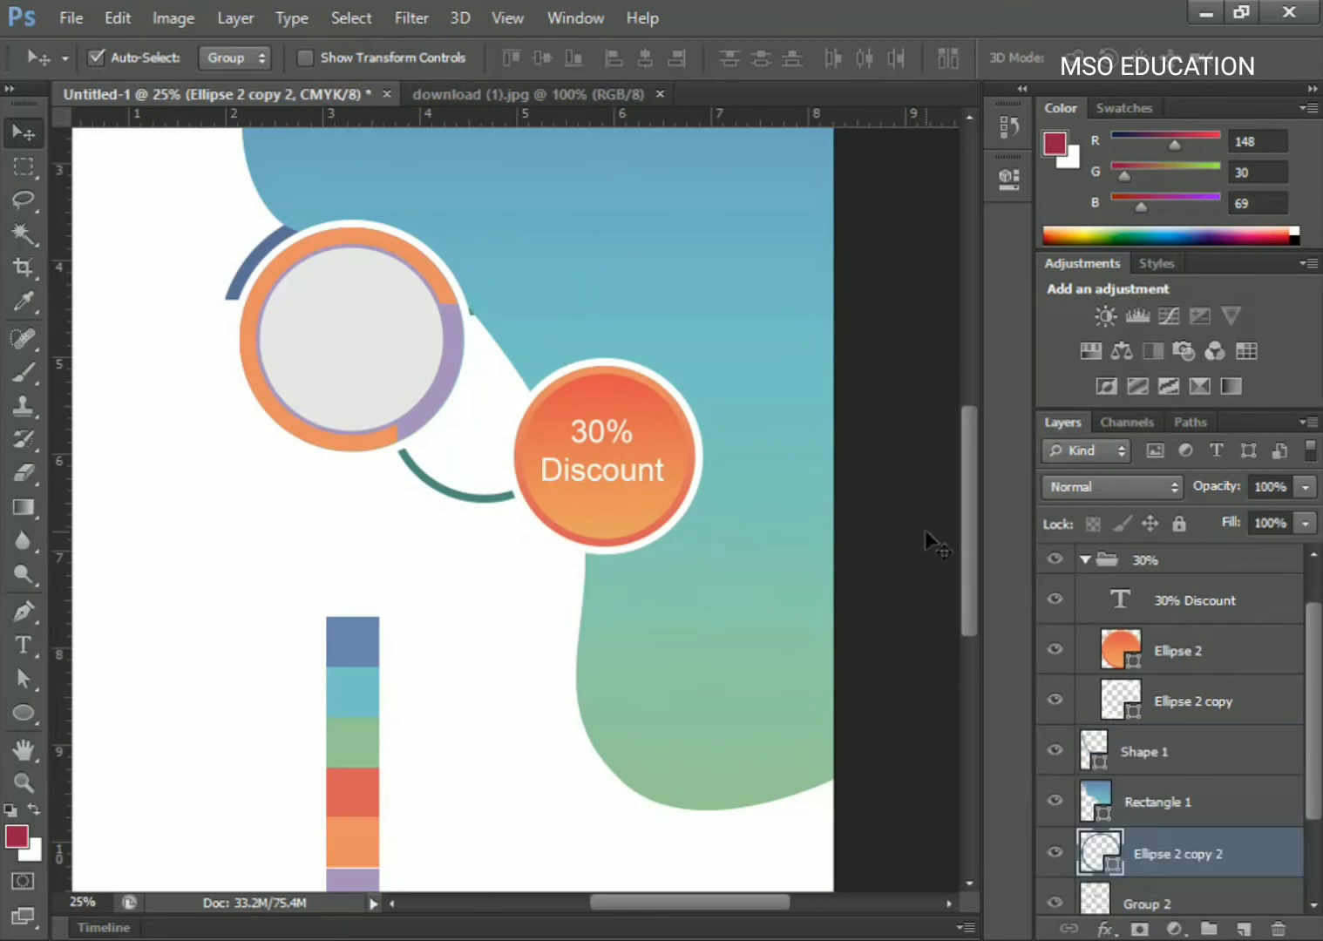
key("shift+Up")
key("shift+Up")
key("shift+Up")
key("shift+Right")
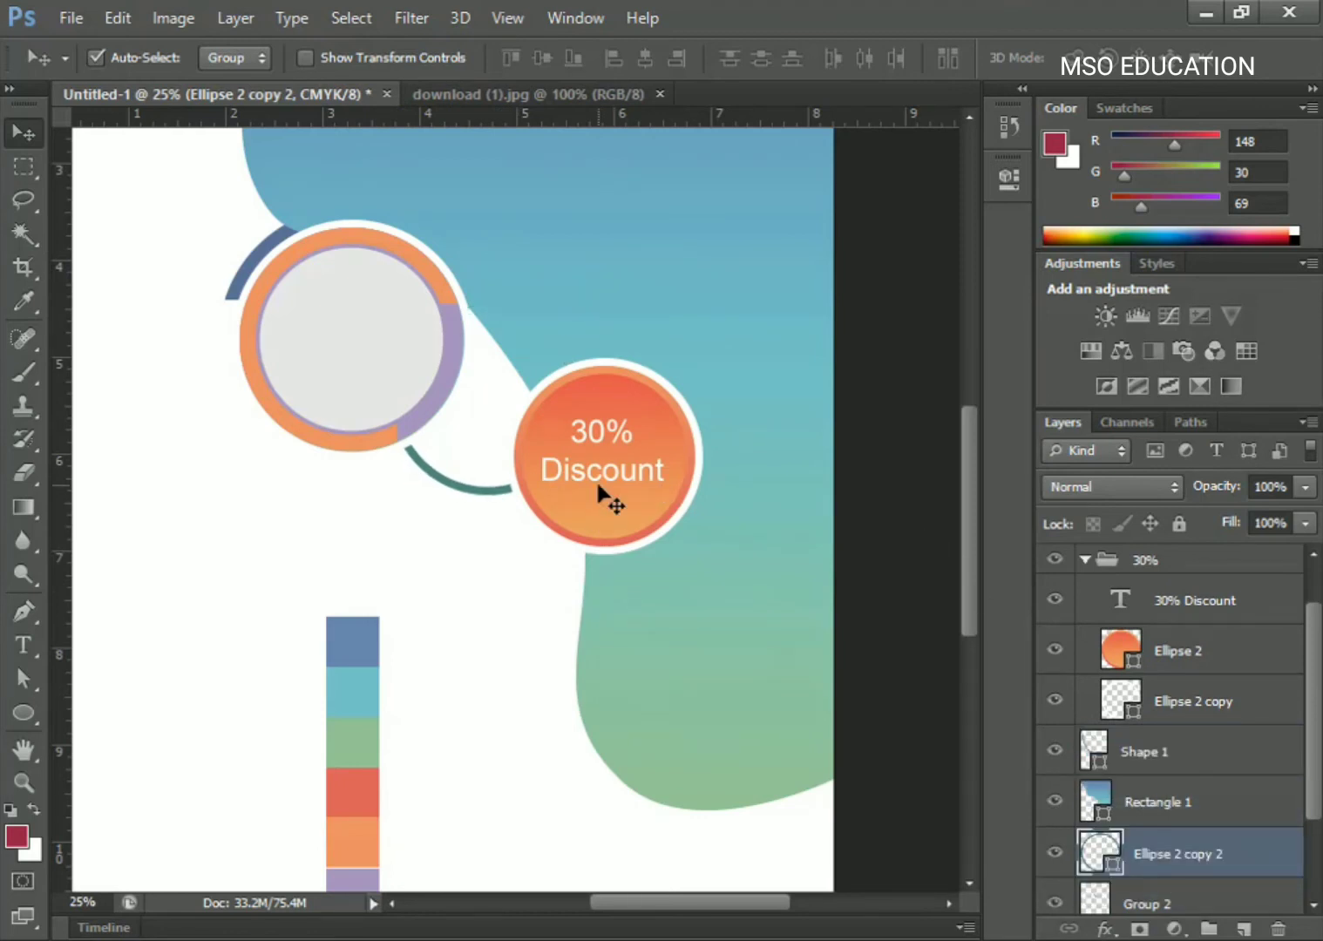
Hide the colour swatch group.
key("ctrl+minus")
left_click(486, 620)
key("ctrl+comma")
key("ctrl+plus")
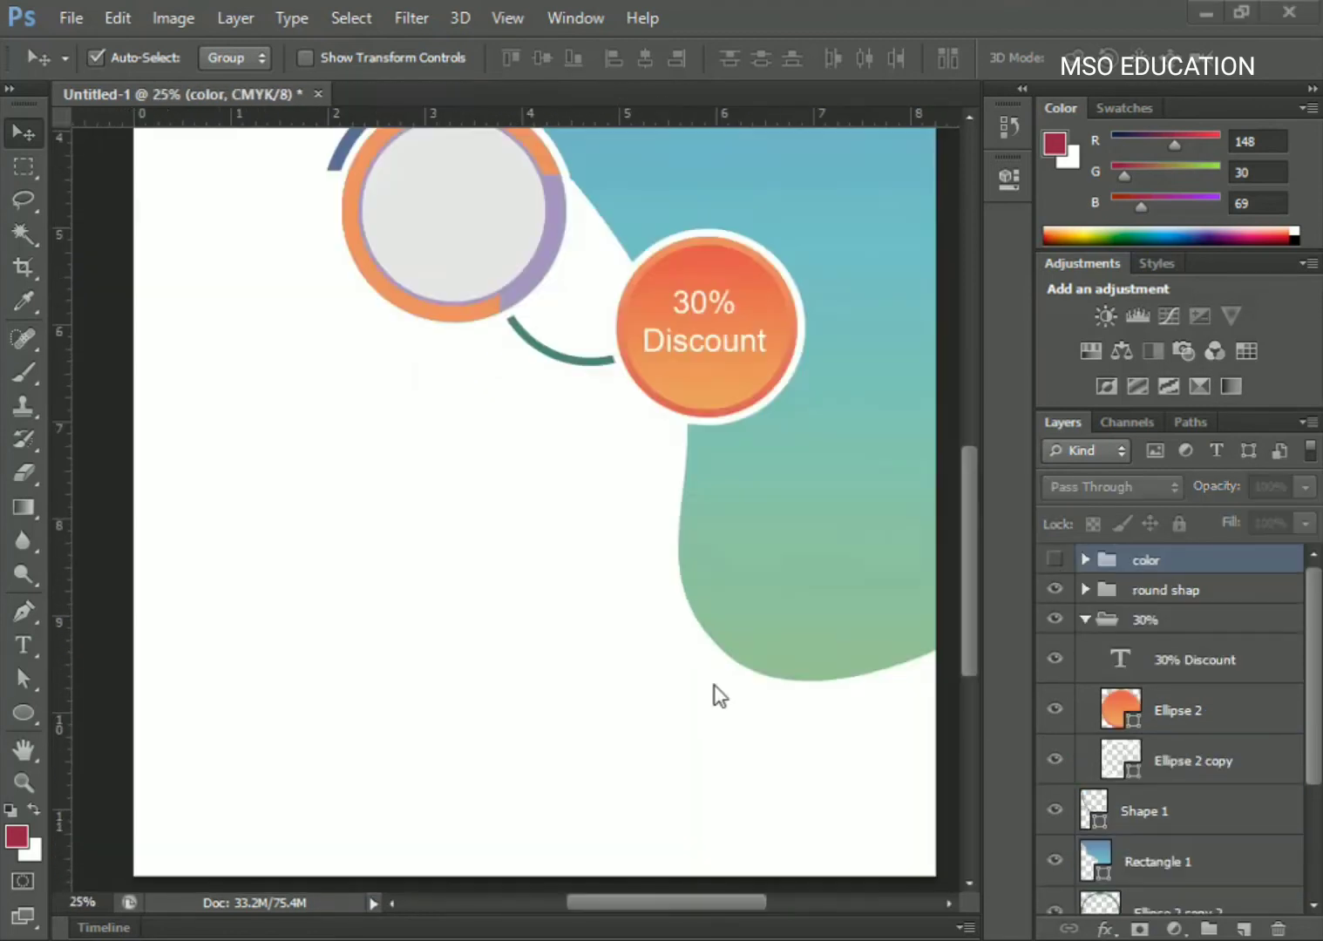
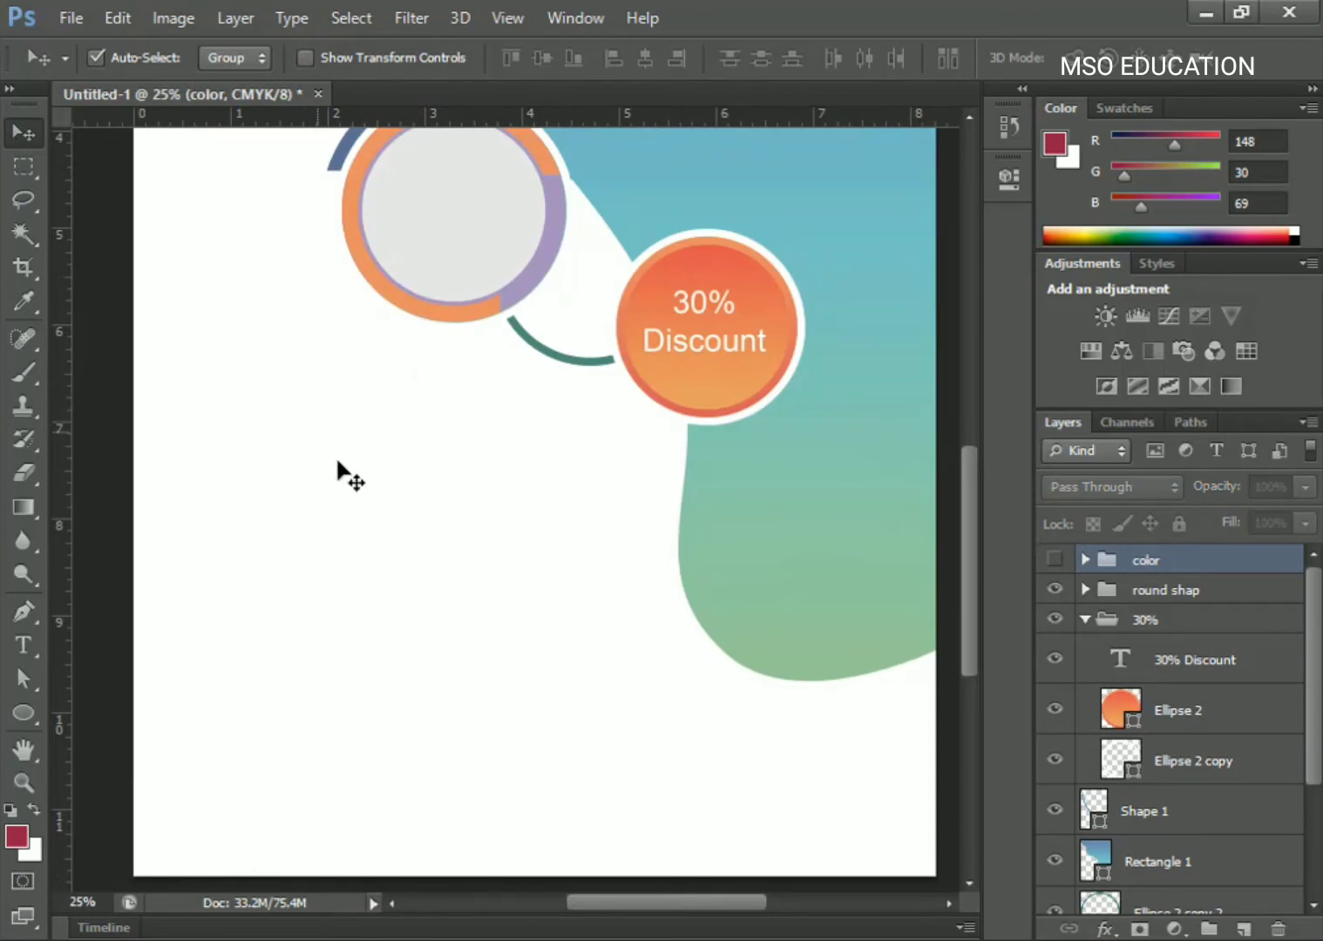
Draw a small circle at the poster's lower left with no stroke and crimson fill.
right_click(24, 719)
left_click(122, 756)
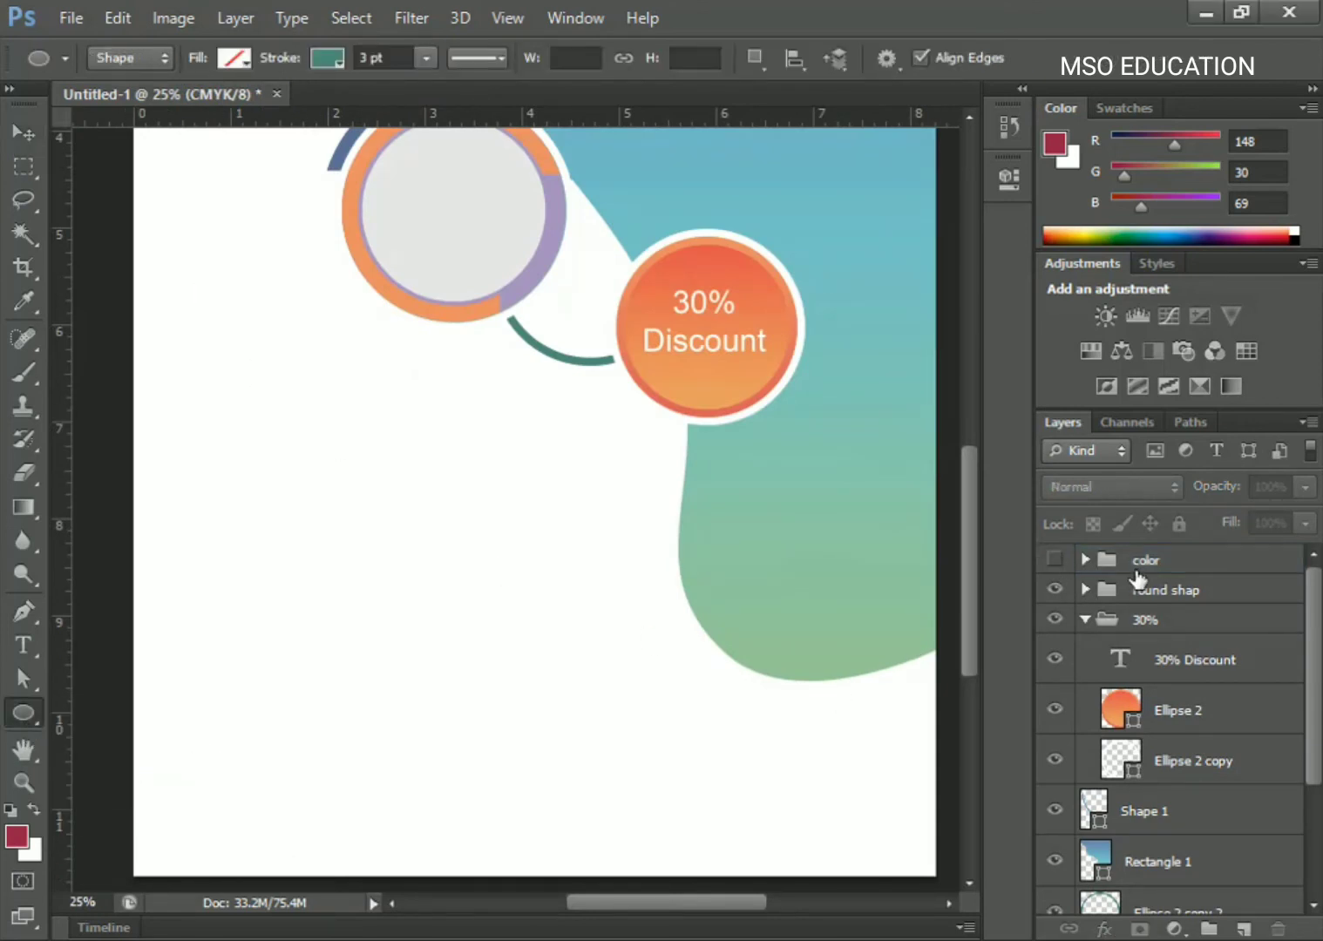
left_click(1168, 559)
left_click(1244, 929)
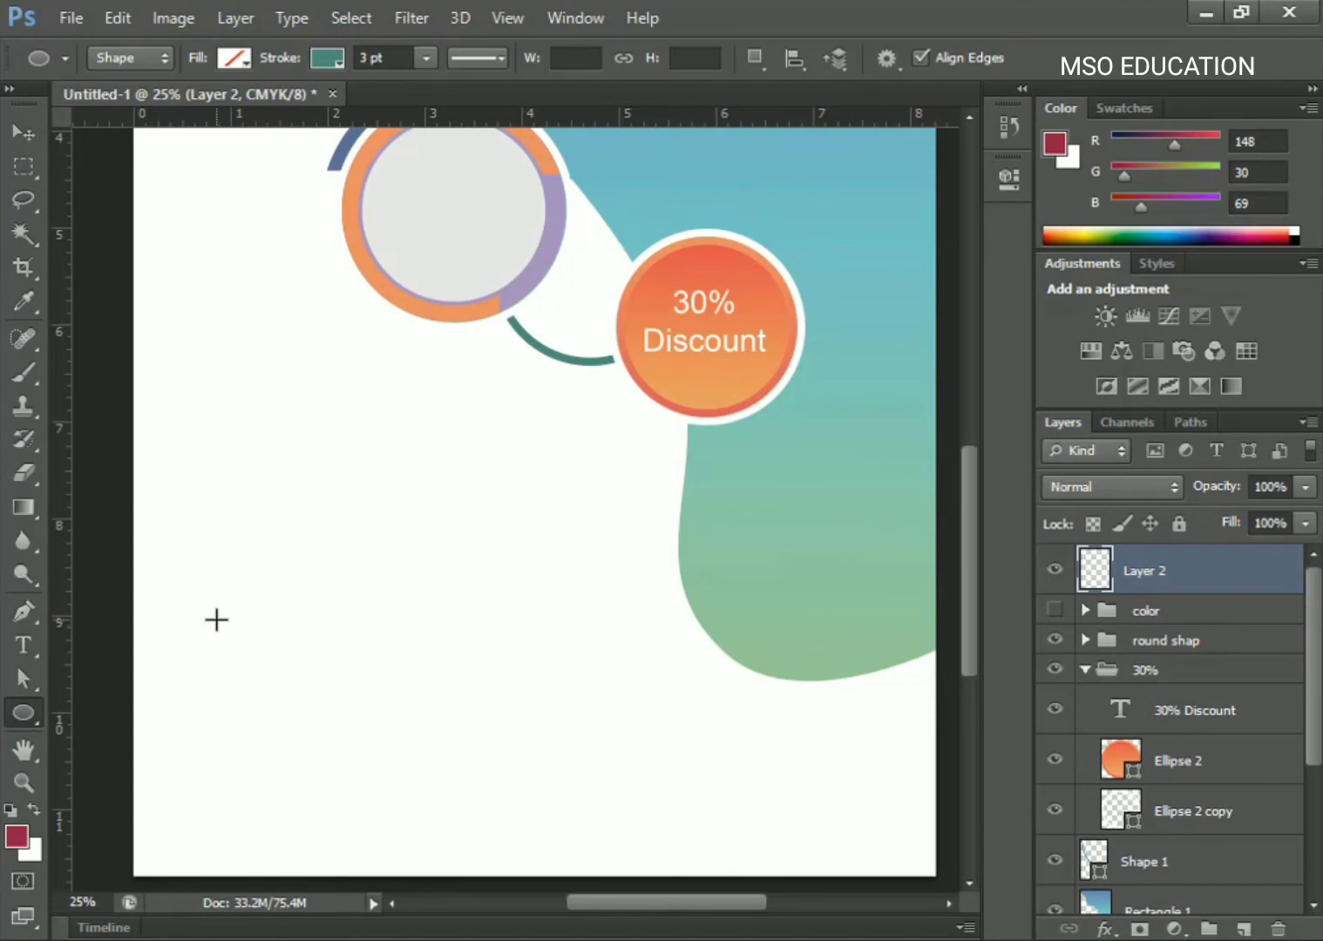
left_click_drag(204, 614, 259, 648)
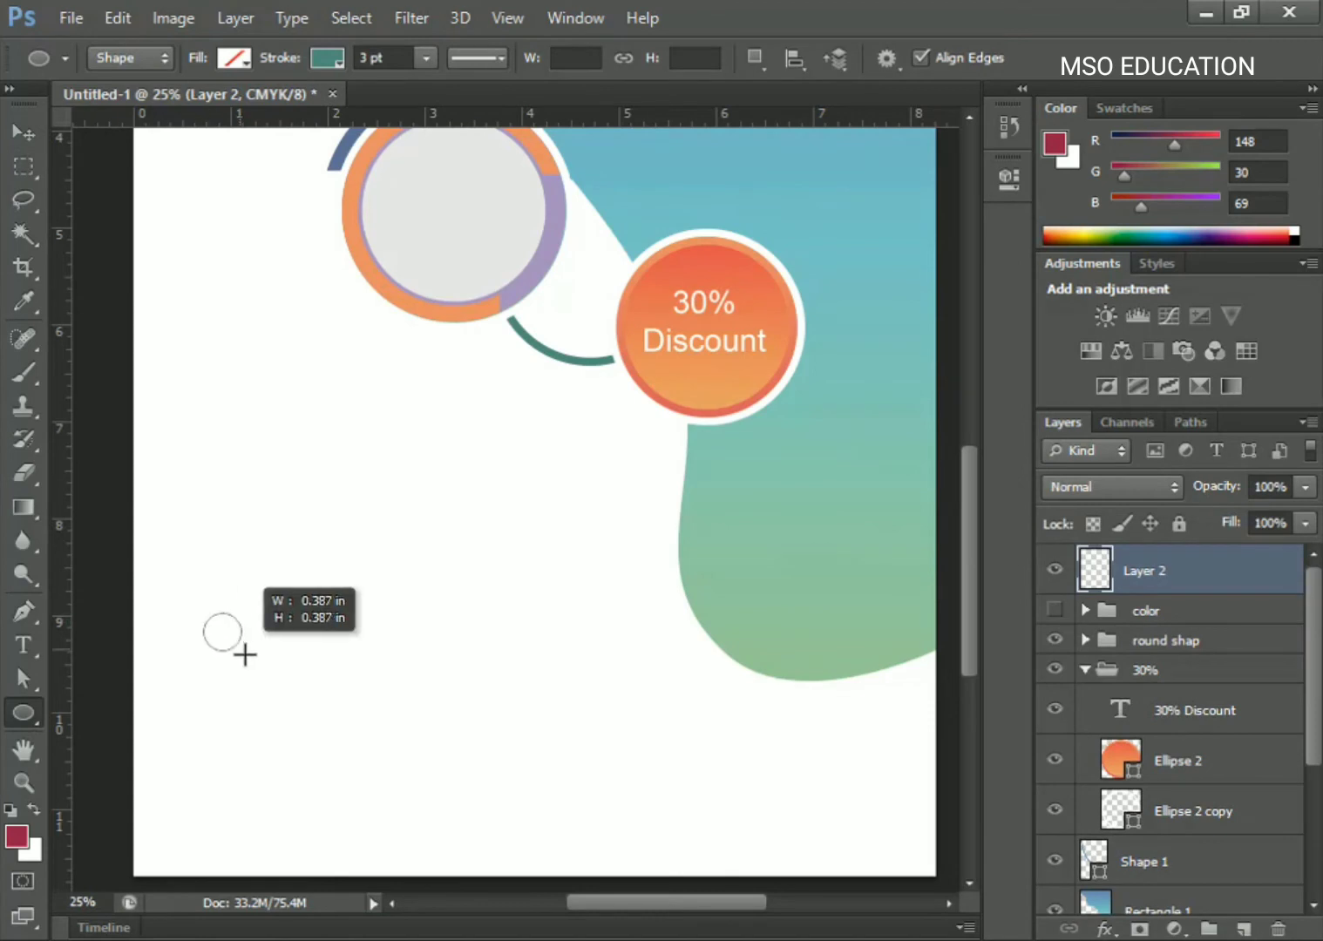
left_click(328, 58)
left_click(216, 108)
left_click(234, 58)
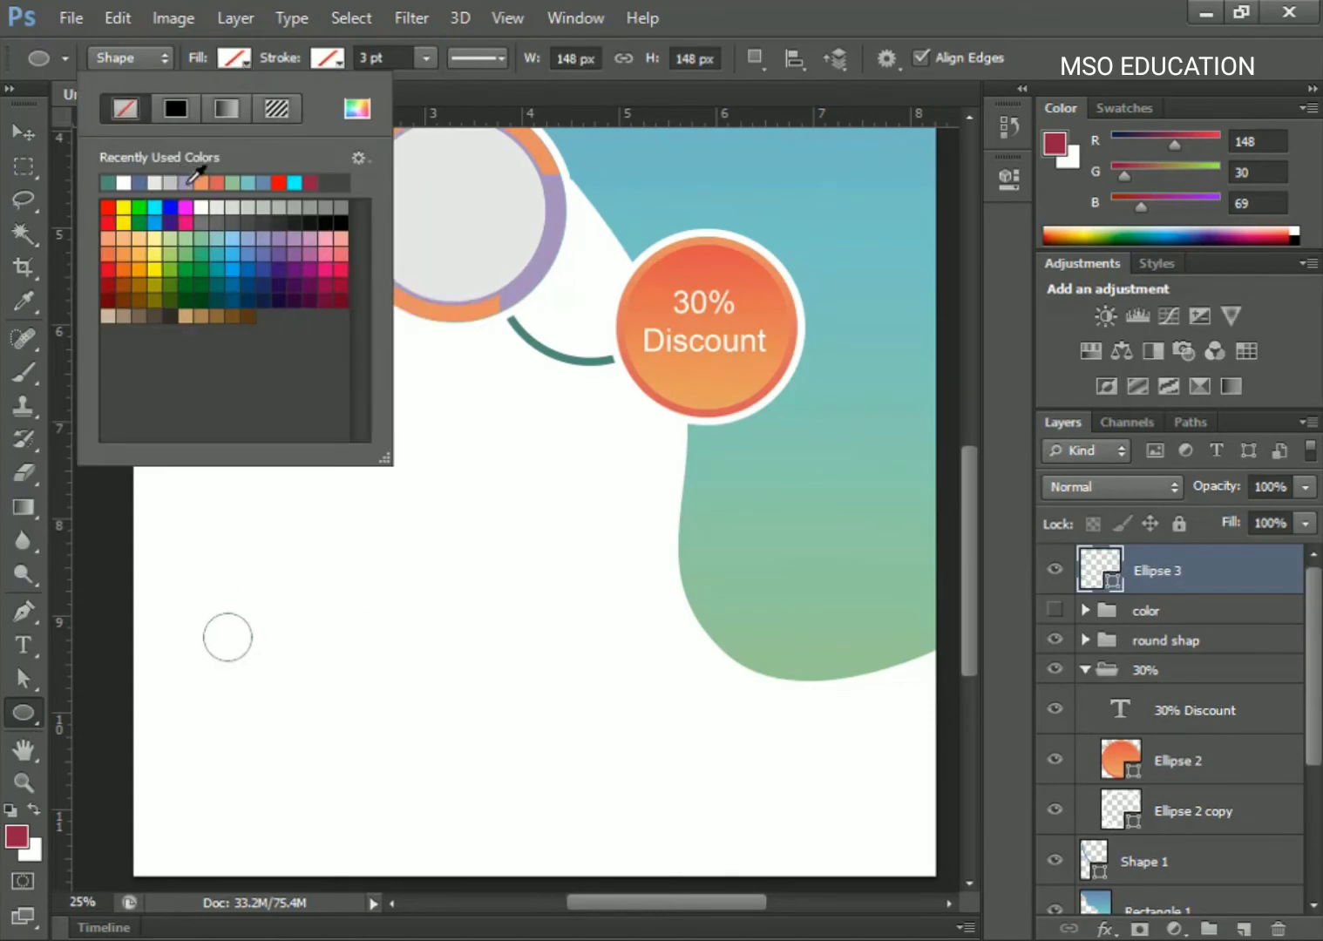
left_click(316, 179)
Nudge the crimson circle up-left and enlarge it to about 117%.
left_click(24, 132)
scroll(251, 423, "up", 3)
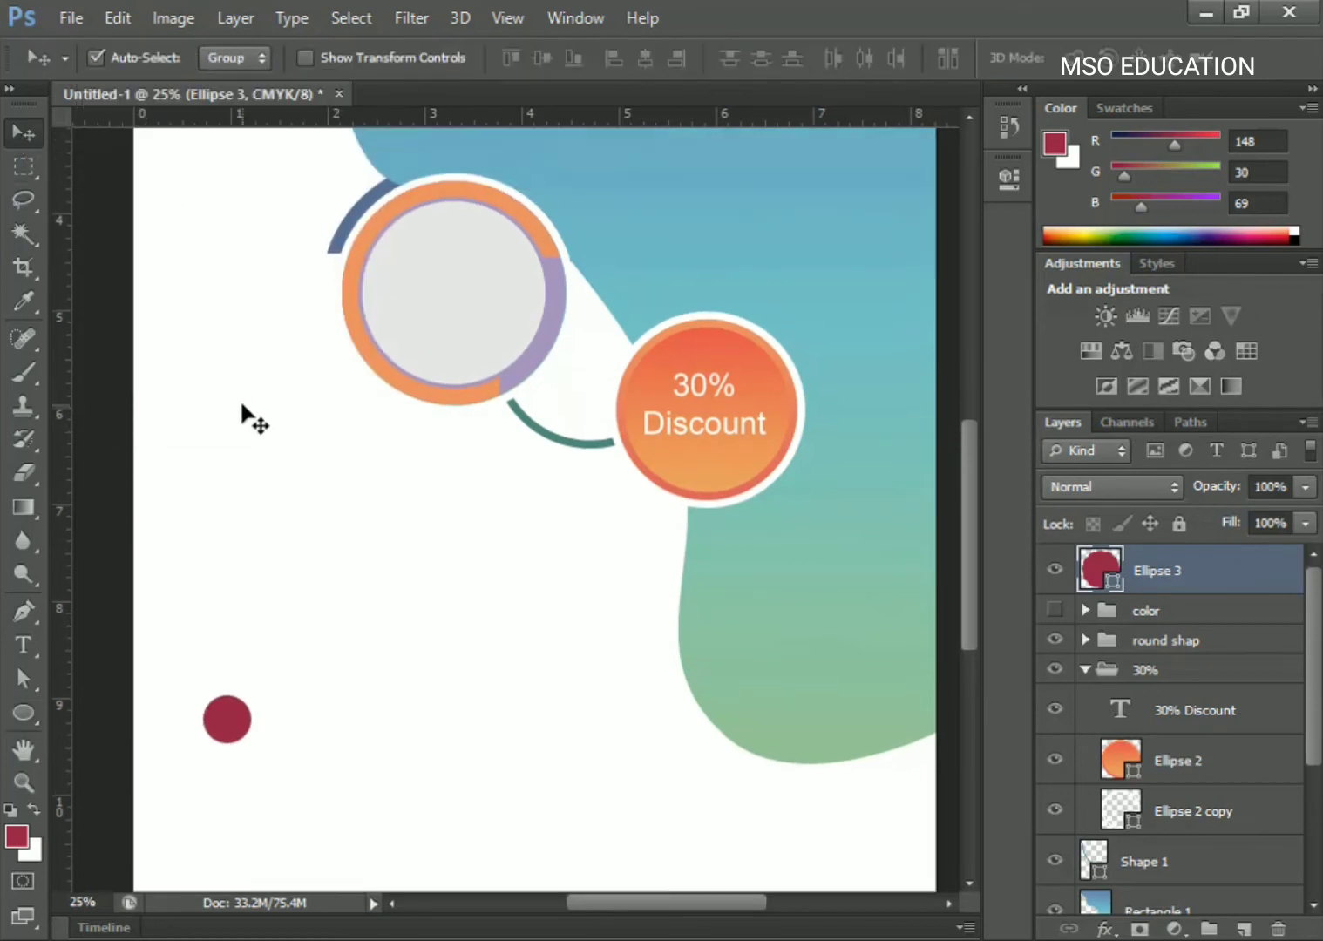
scroll(252, 420, "up", 1)
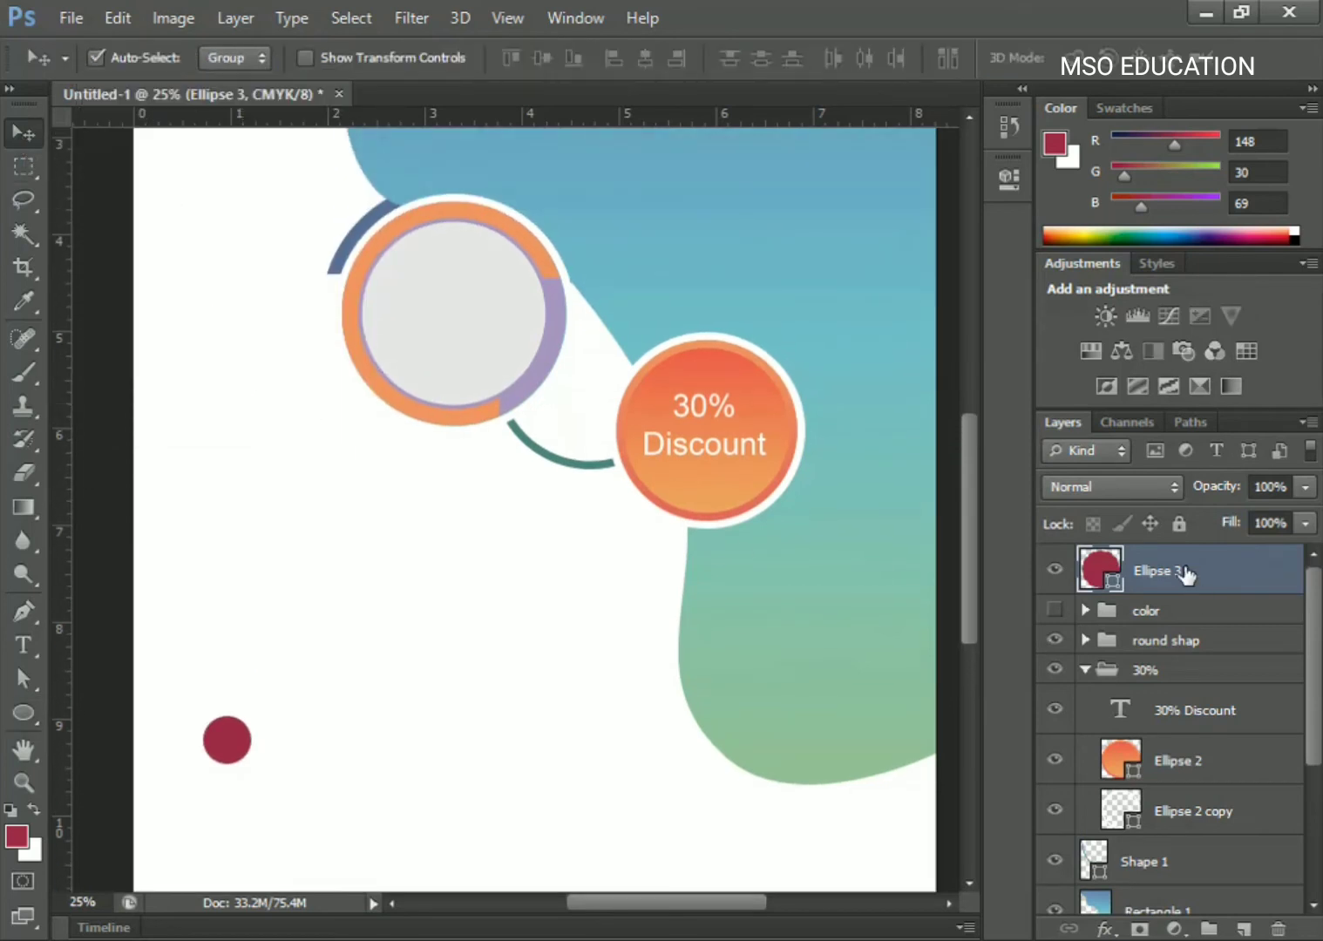
left_click_drag(229, 740, 218, 715)
scroll(259, 688, "down", 3)
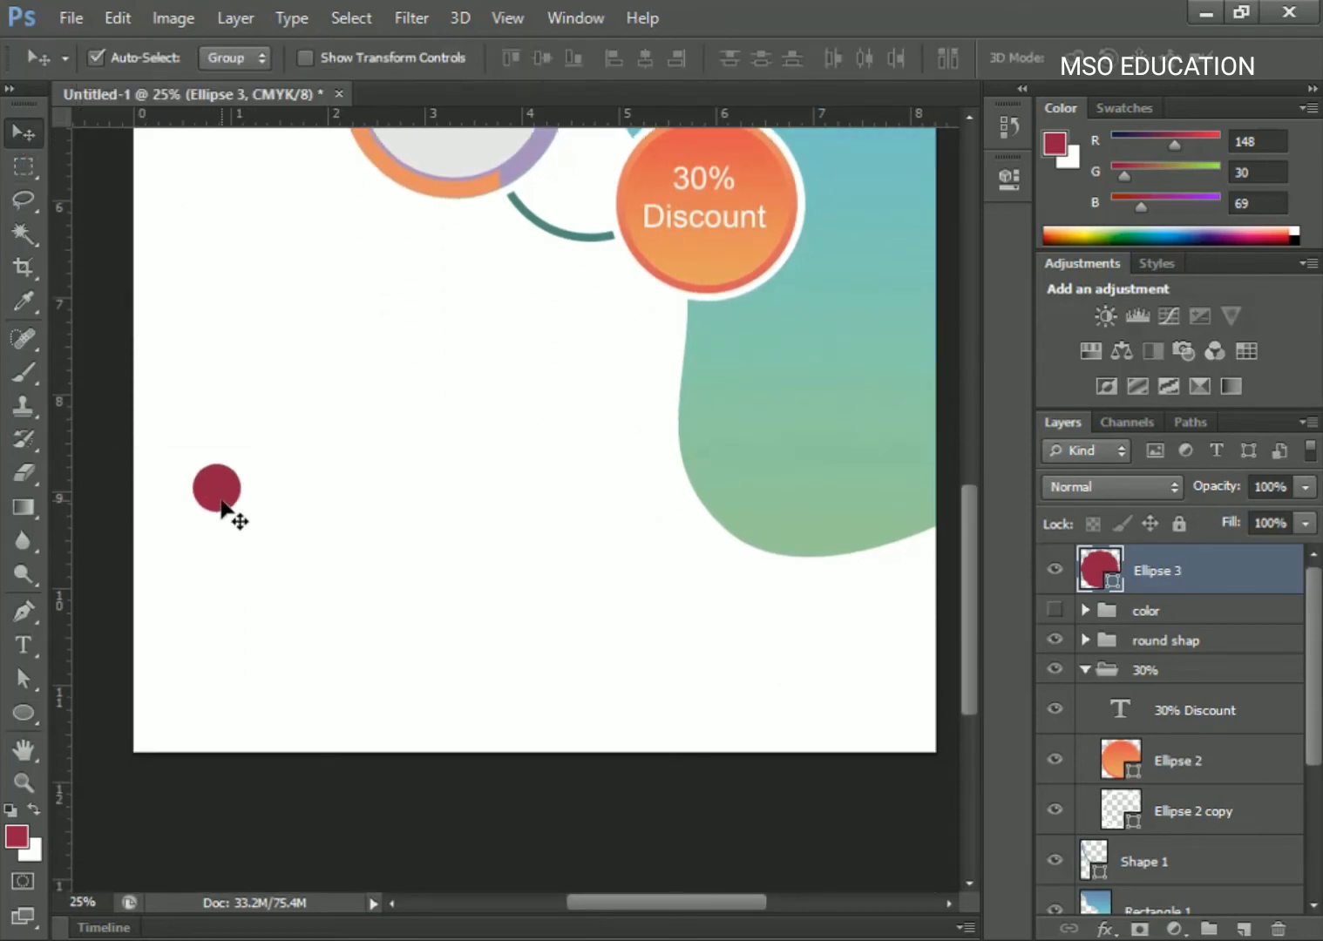
key("ctrl+t")
left_click_drag(249, 459, 258, 455)
key("Return")
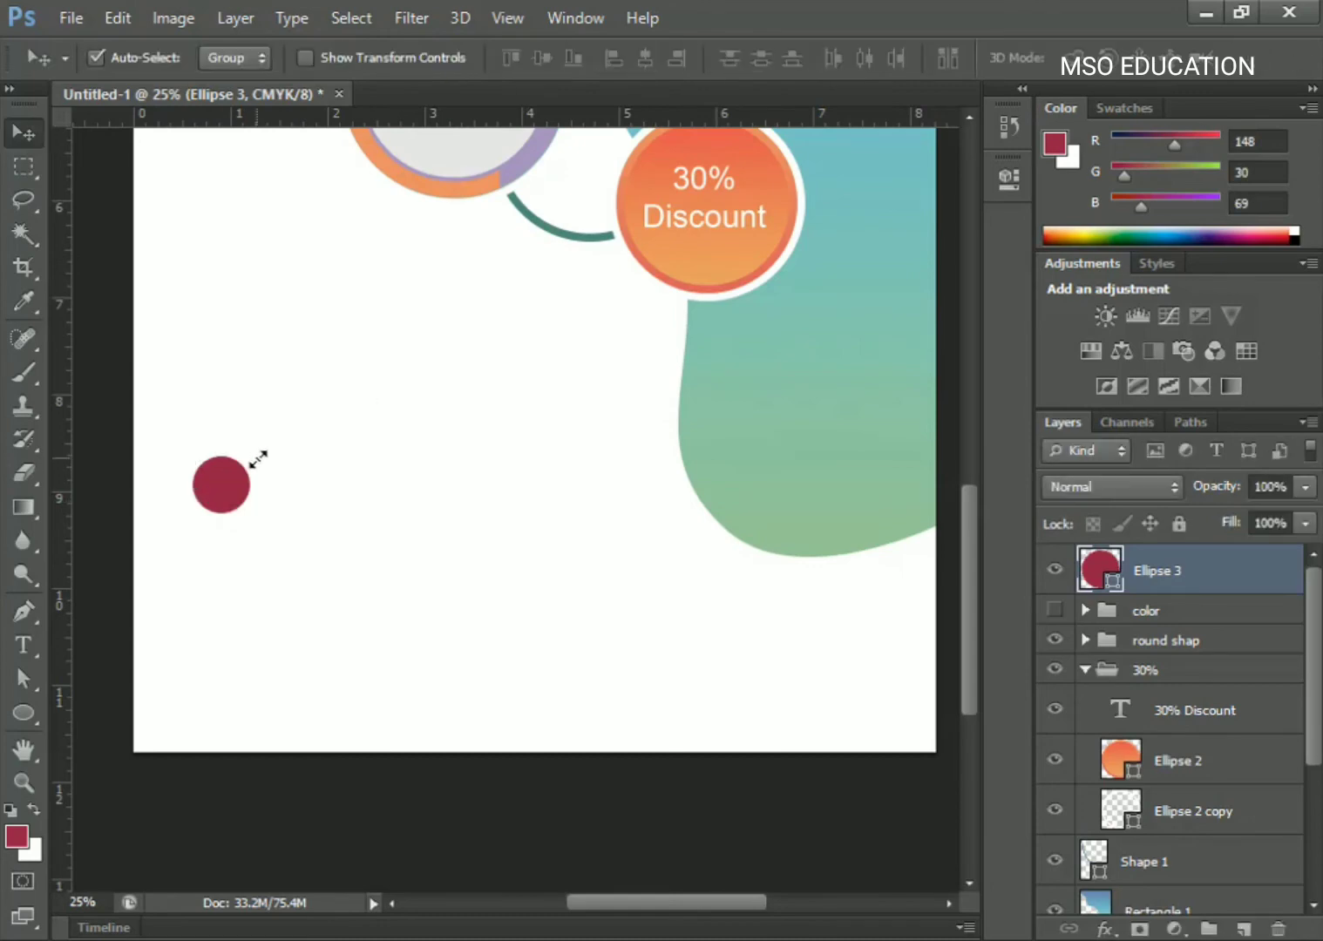
Place the globe image, scale it down and move it onto the crimson circle.
key("ctrl+o")
double_click(665, 311)
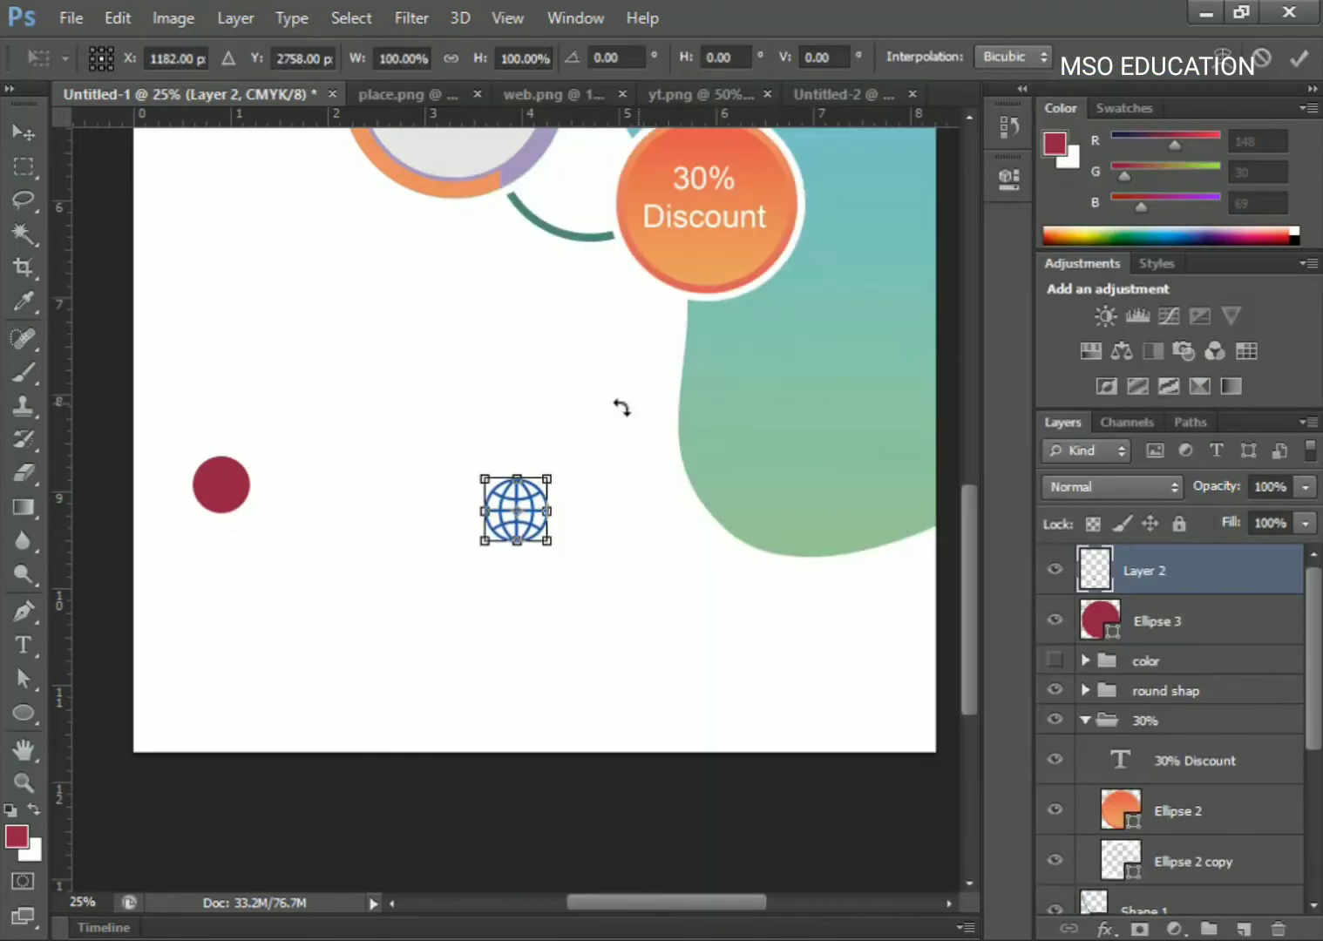
left_click_drag(553, 472, 538, 487)
key("ctrl+plus")
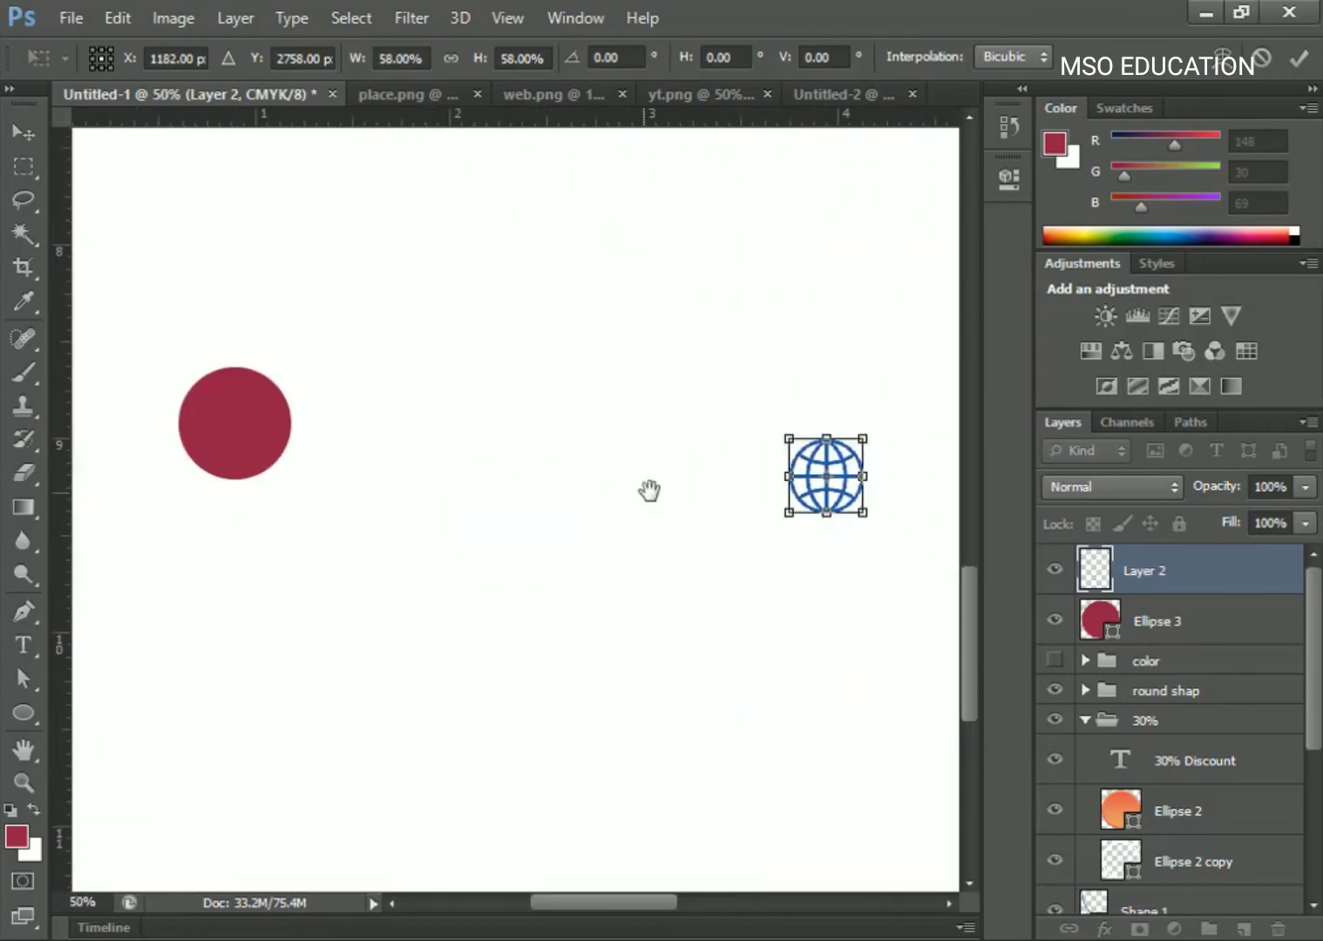
left_click_drag(824, 473, 310, 392)
key("Return")
Turn the globe white with a Color Overlay and shrink it to fit inside the circle.
key("w")
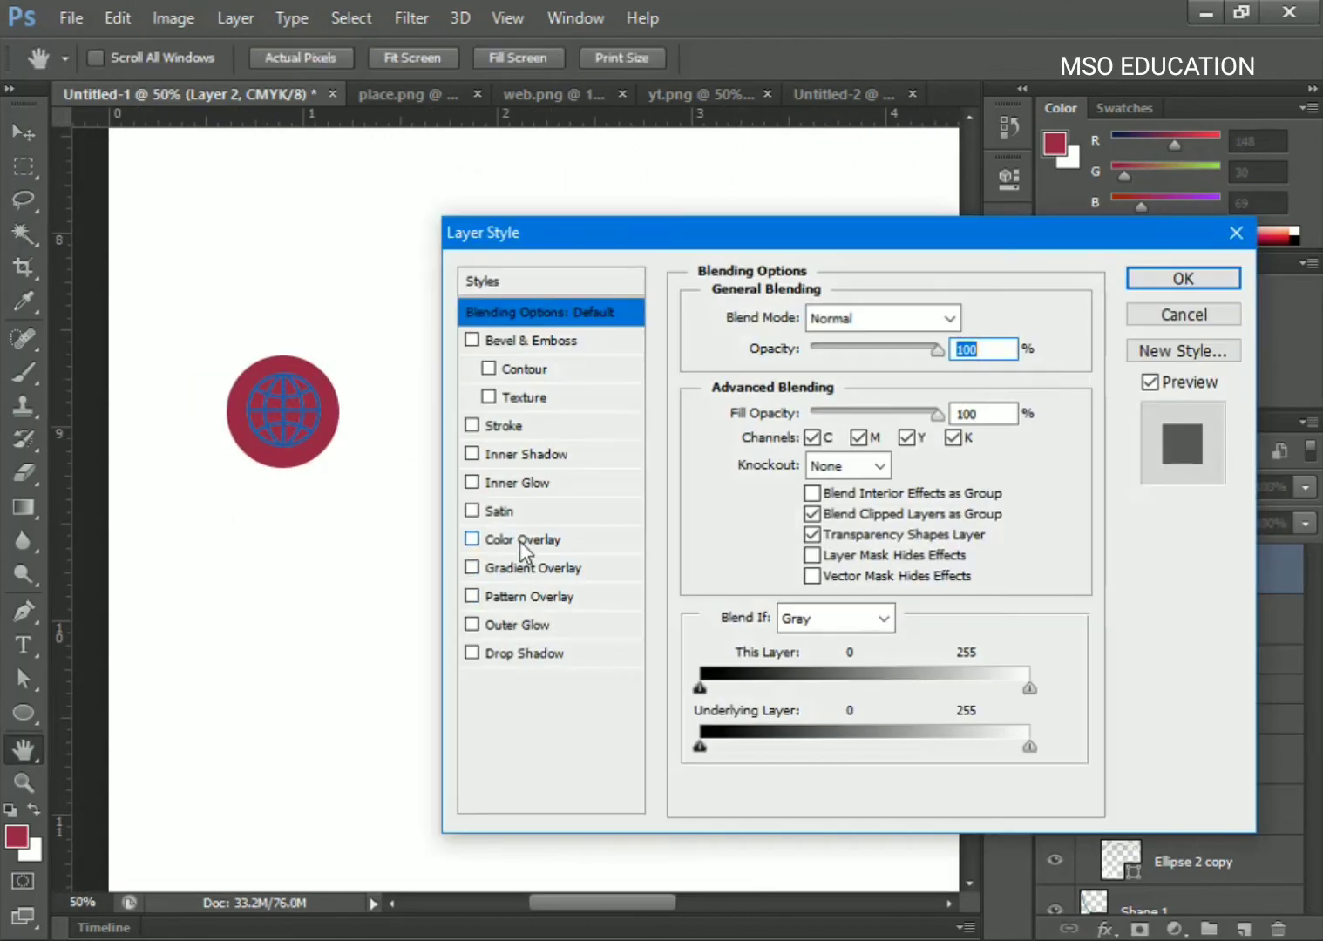
left_click(517, 540)
left_click(974, 317)
left_click(469, 529)
left_click(1081, 513)
key("Return")
key("ctrl+t")
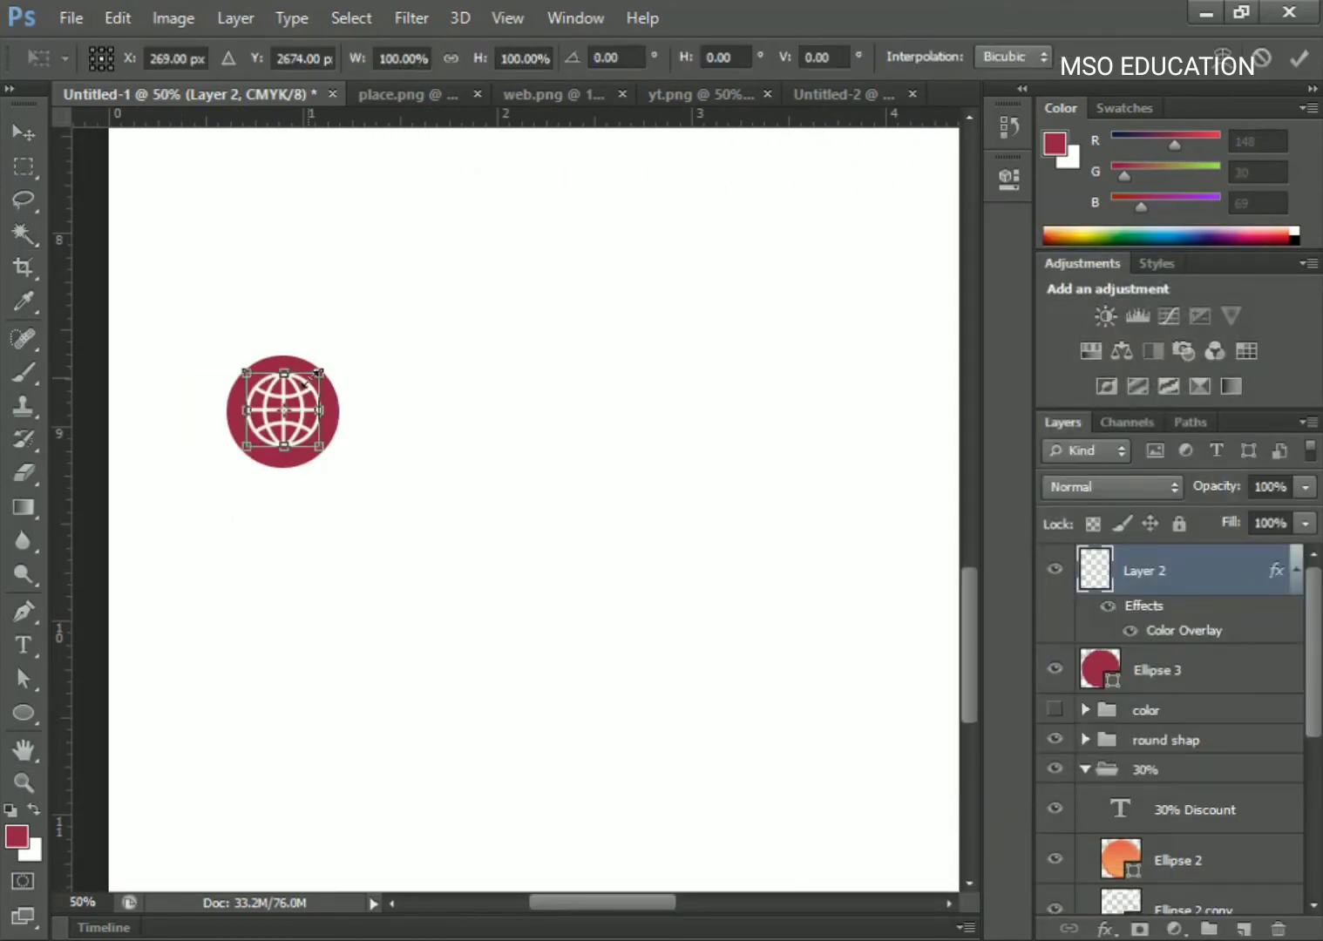
left_click_drag(342, 361, 300, 376)
key("Return")
Type 'Demo Text' in black beside the globe circle.
key("v")
key("t")
left_click(380, 377)
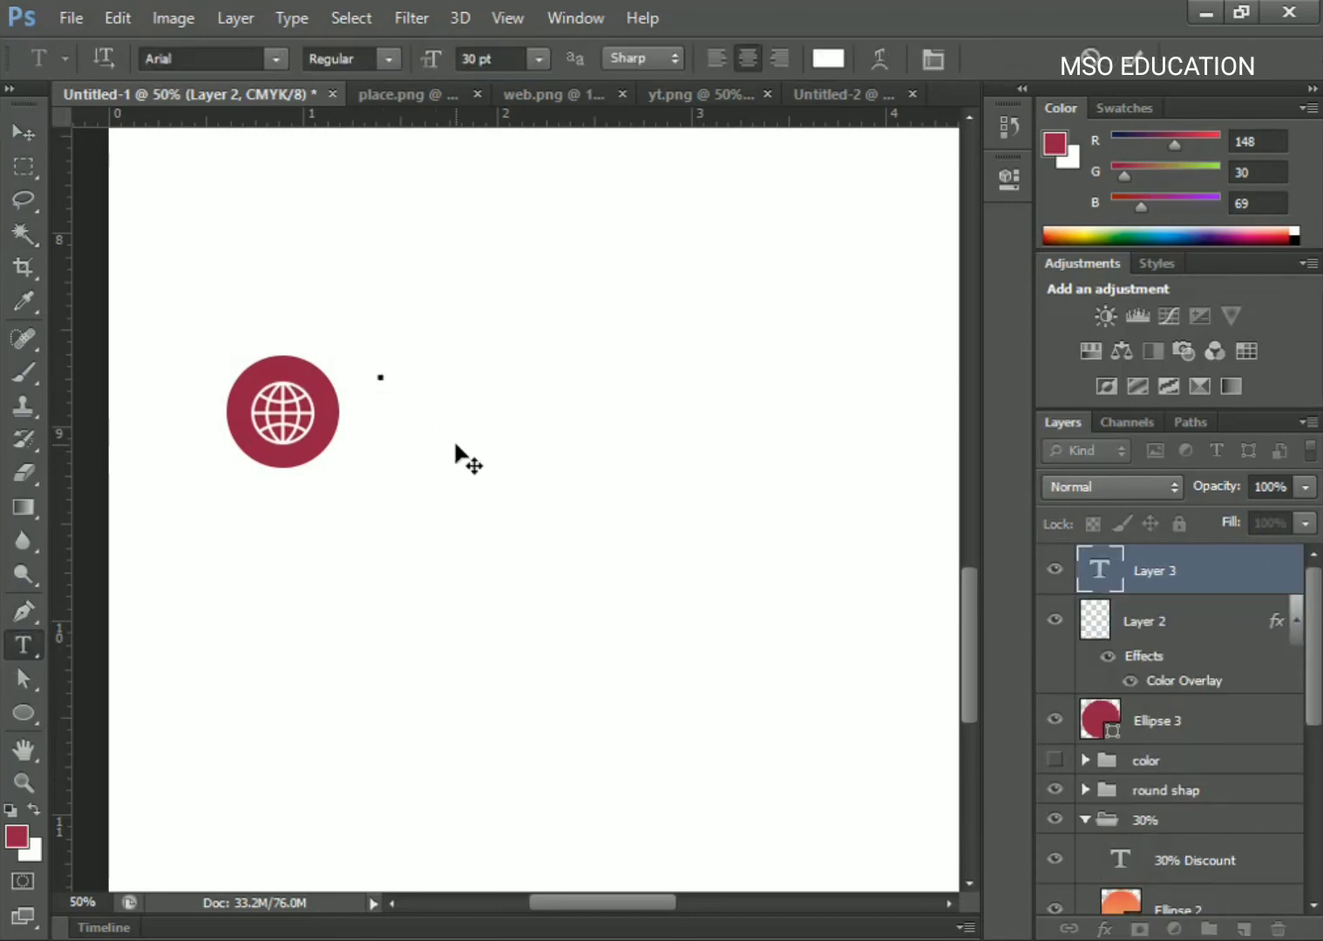
type("Demo Text")
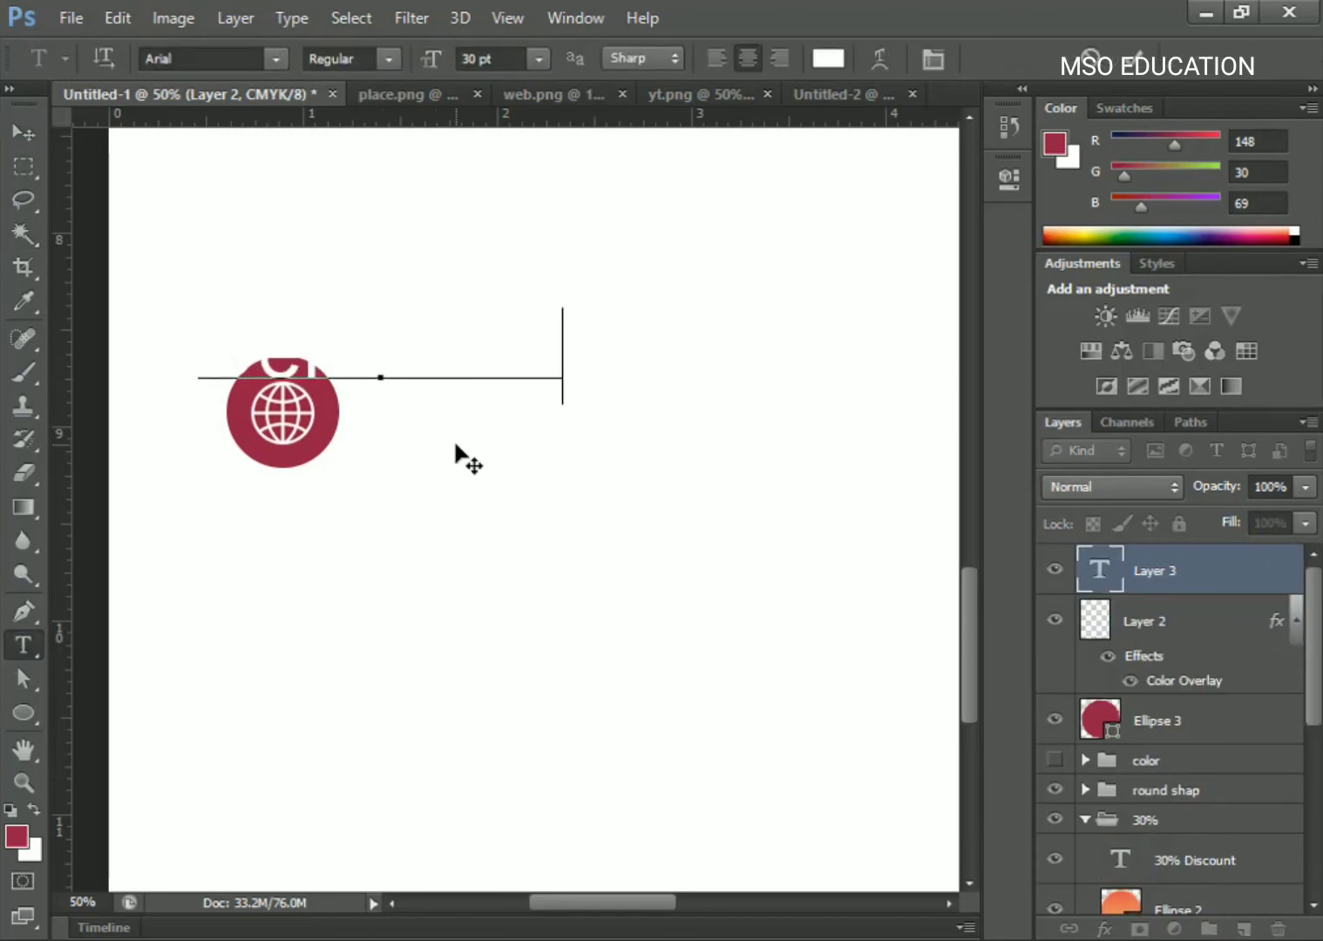
key("ctrl+a")
left_click(828, 59)
key("Return")
Make the Demo Text heading Arial Bold at 14 pt.
left_click(389, 58)
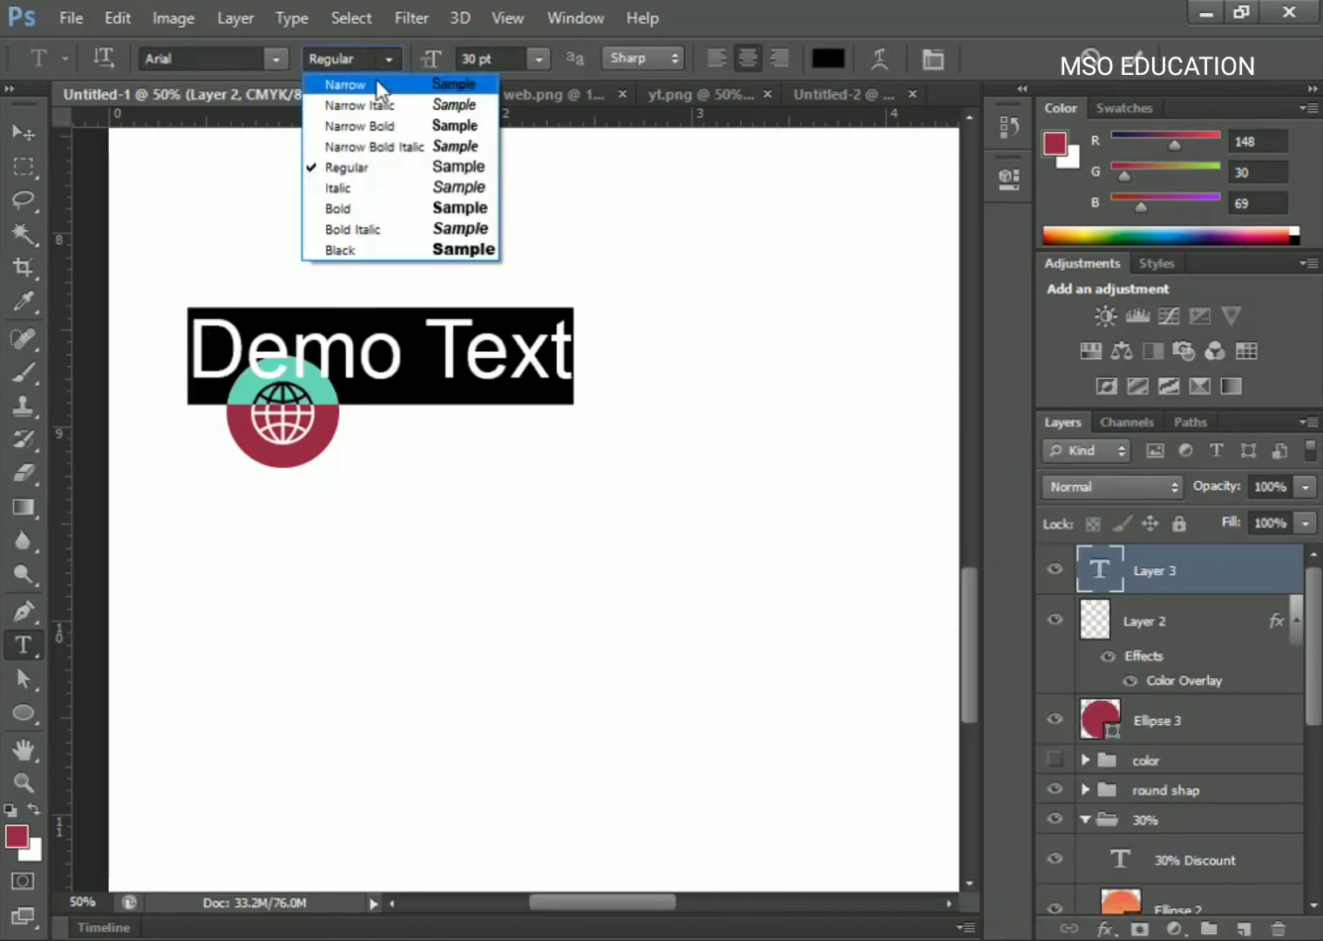
left_click(428, 201)
left_click(539, 58)
left_click(501, 325)
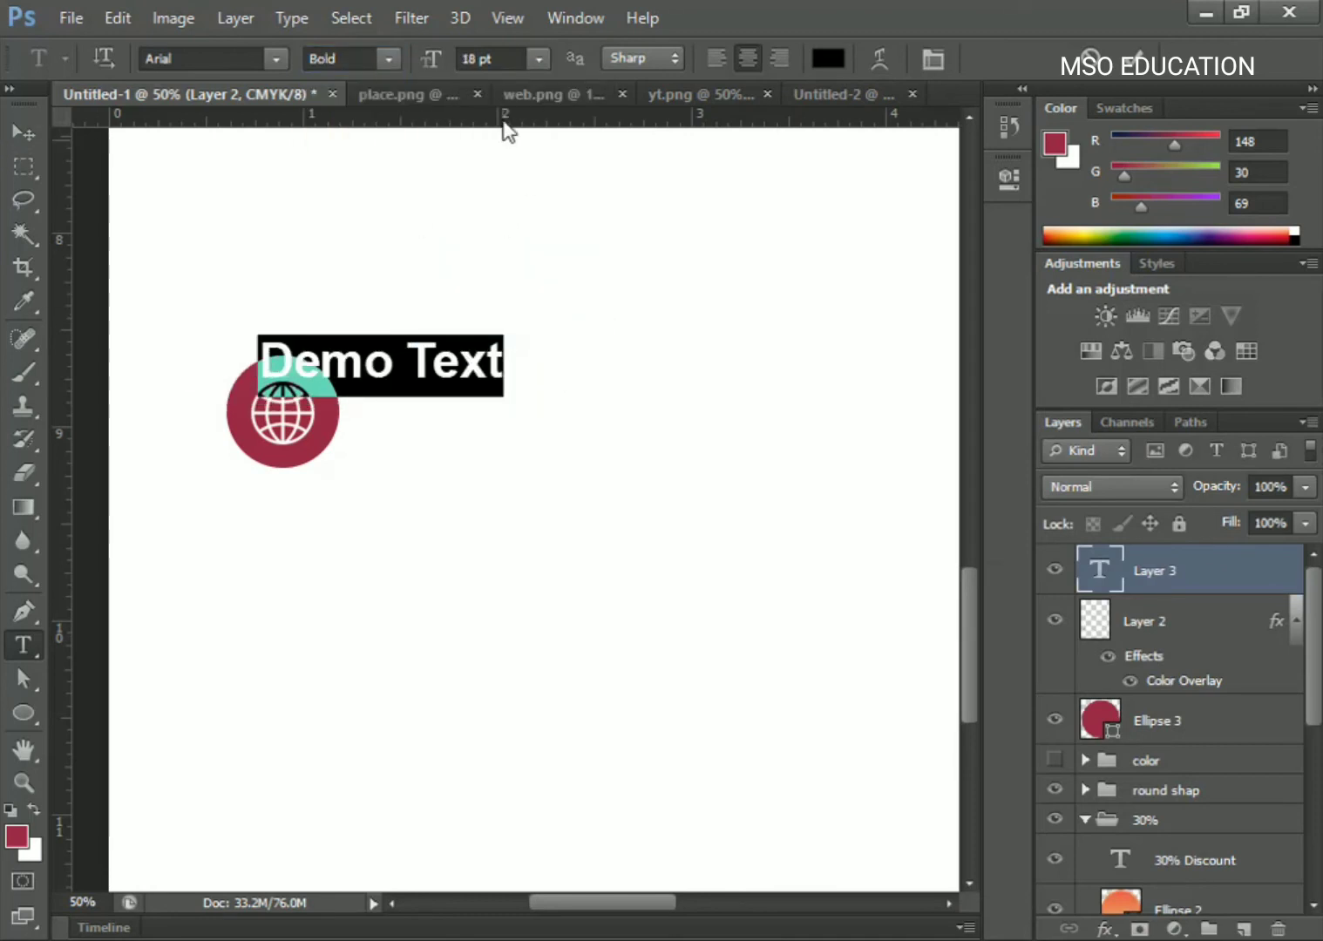
left_click(540, 59)
left_click(549, 298)
left_click(15, 135)
Position the heading beside the circle and place a duplicate below it.
key("shift+Right")
key("shift+Right")
key("shift+Right")
key("shift+Right")
key("shift+Right")
key("shift+Right")
key("shift+Up")
key("shift+Up")
key("shift+Up")
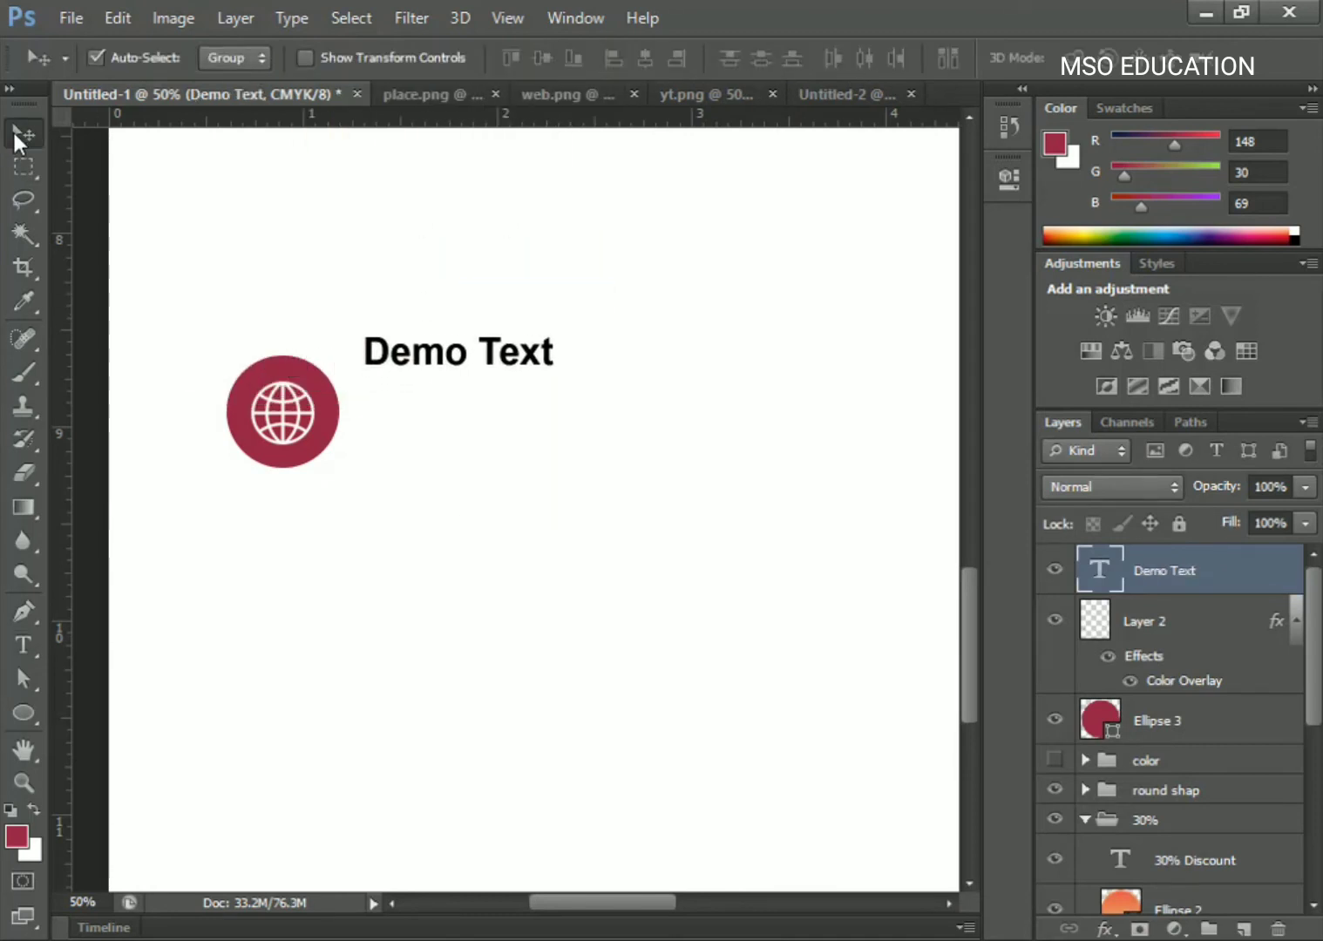
key("ctrl+j")
key("shift+Down")
key("shift+Down")
key("shift+Down")
Set the copy to Regular at a smaller size and replace it with the description paragraph.
left_click(23, 645)
left_click(389, 58)
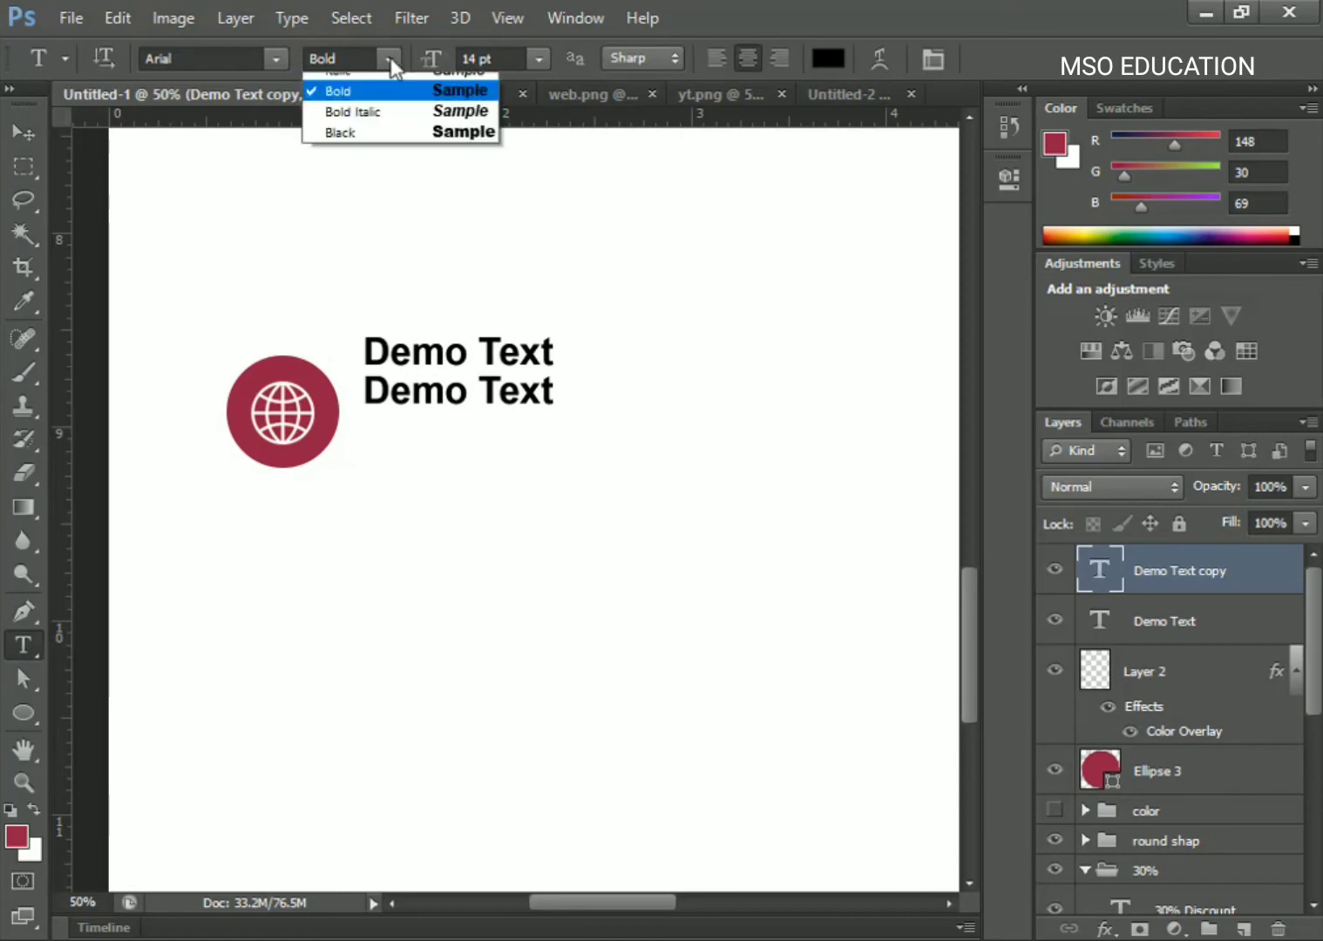
left_click(458, 165)
left_click(540, 58)
left_click(544, 222)
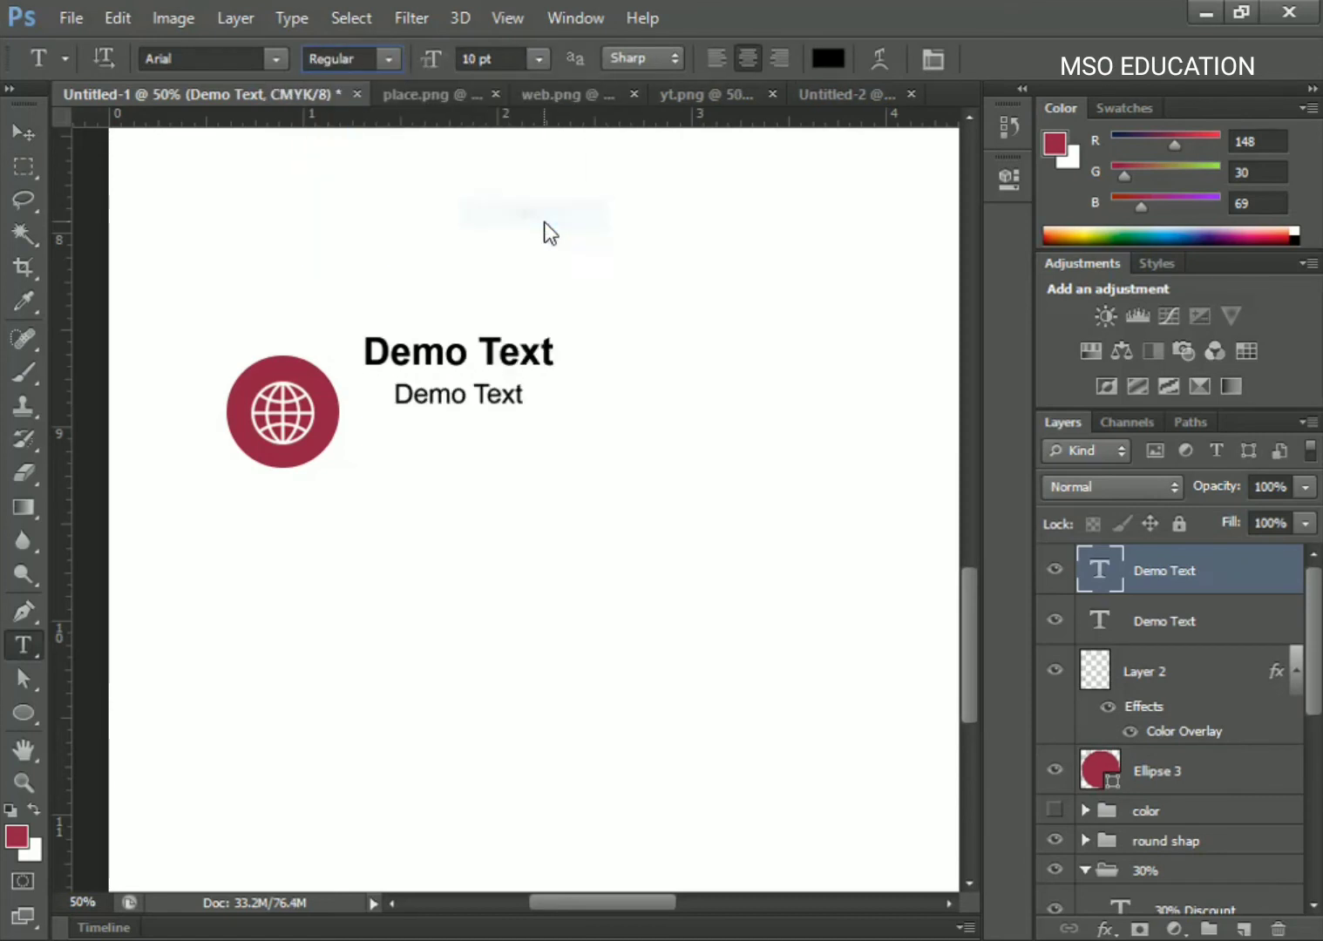
left_click(434, 384)
key("ctrl+a")
type("MSO Education Learn Poster Design Form Our youtube channle. MSO Education Learn Poster DesignForm Our youtube channle")
key("ctrl+minus")
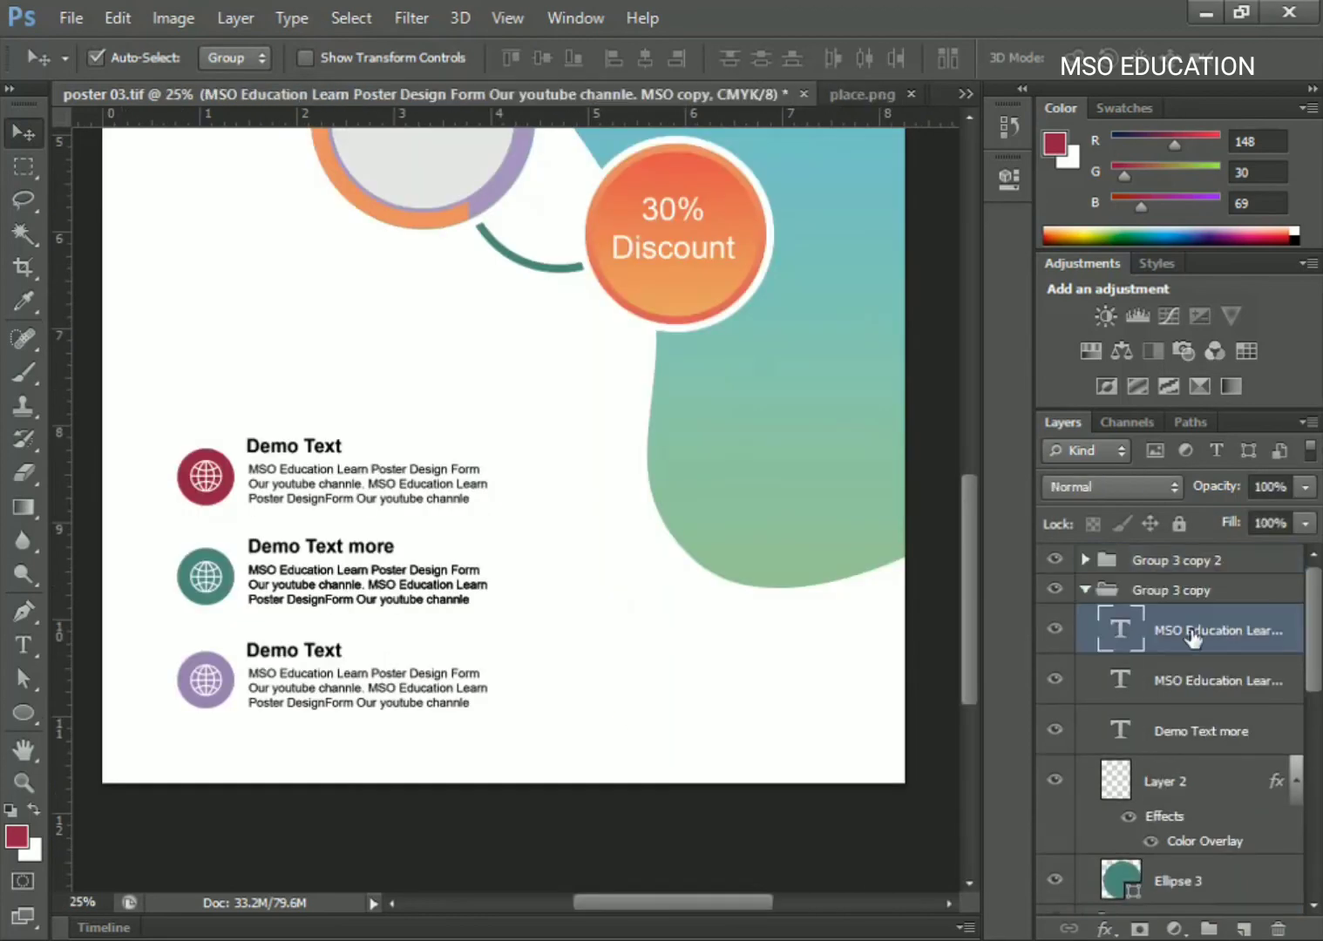
Move a paragraph to the poster's lower right and retype it as the shop's street address.
left_click_drag(1108, 634, 1207, 568)
key("ctrl+t")
left_click_drag(401, 584, 734, 683)
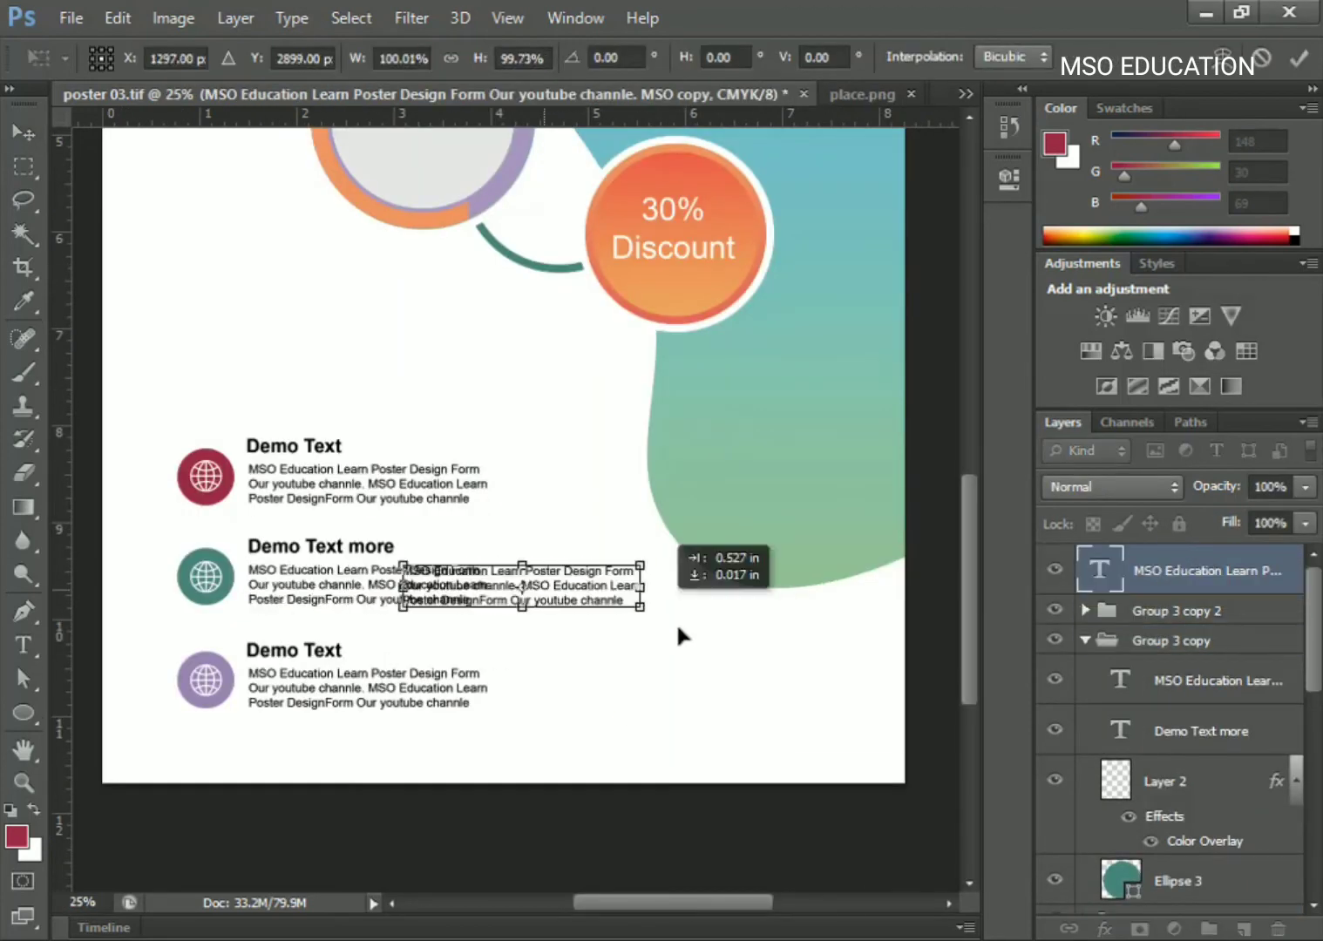
left_click(23, 645)
left_click(656, 669)
key("ctrl+a")
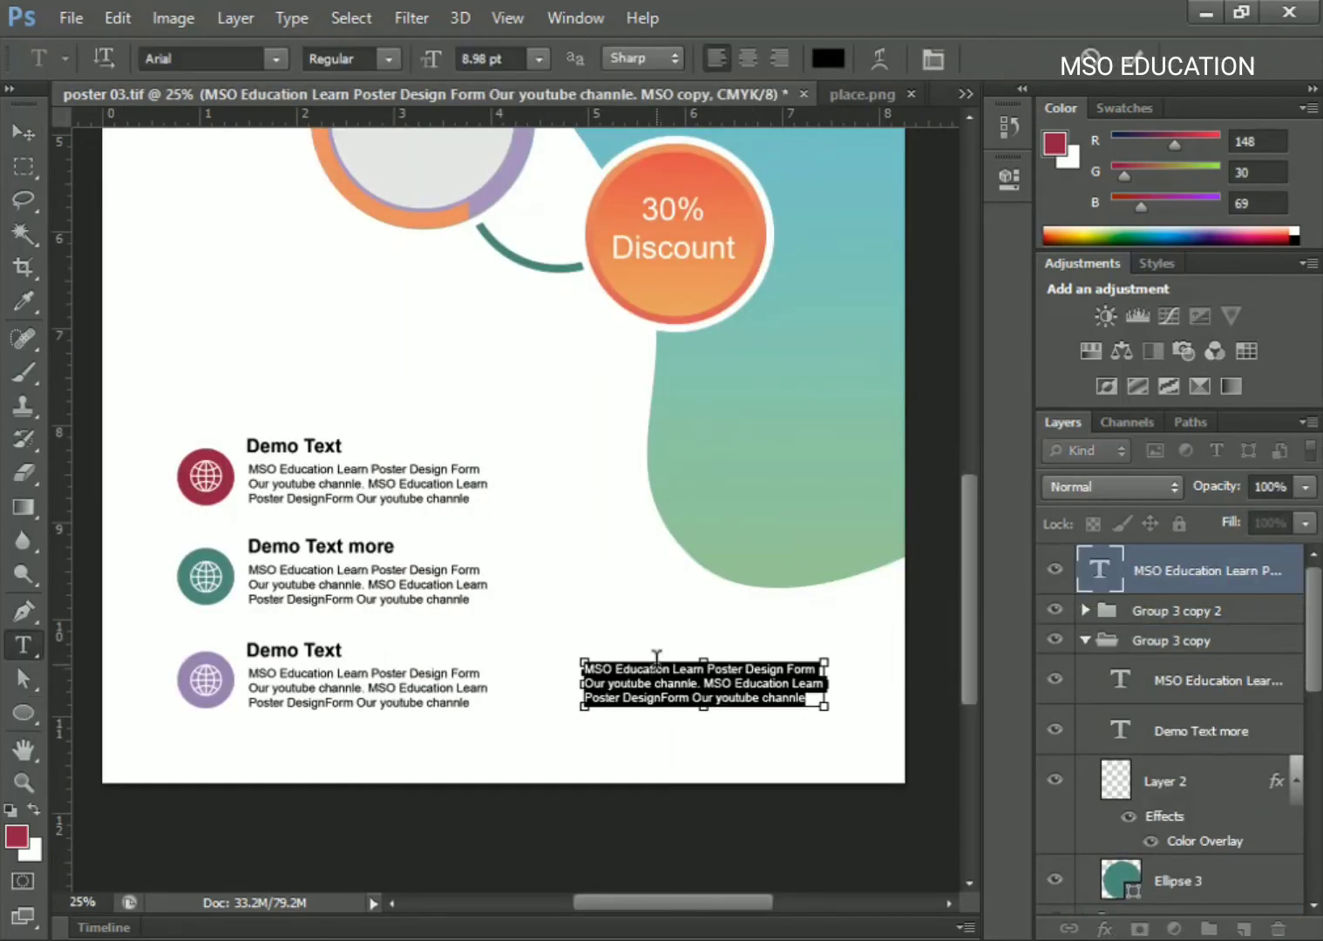
key("ctrl+plus")
type("Shop #3 Aaminaabad Block E Near Hardwar")
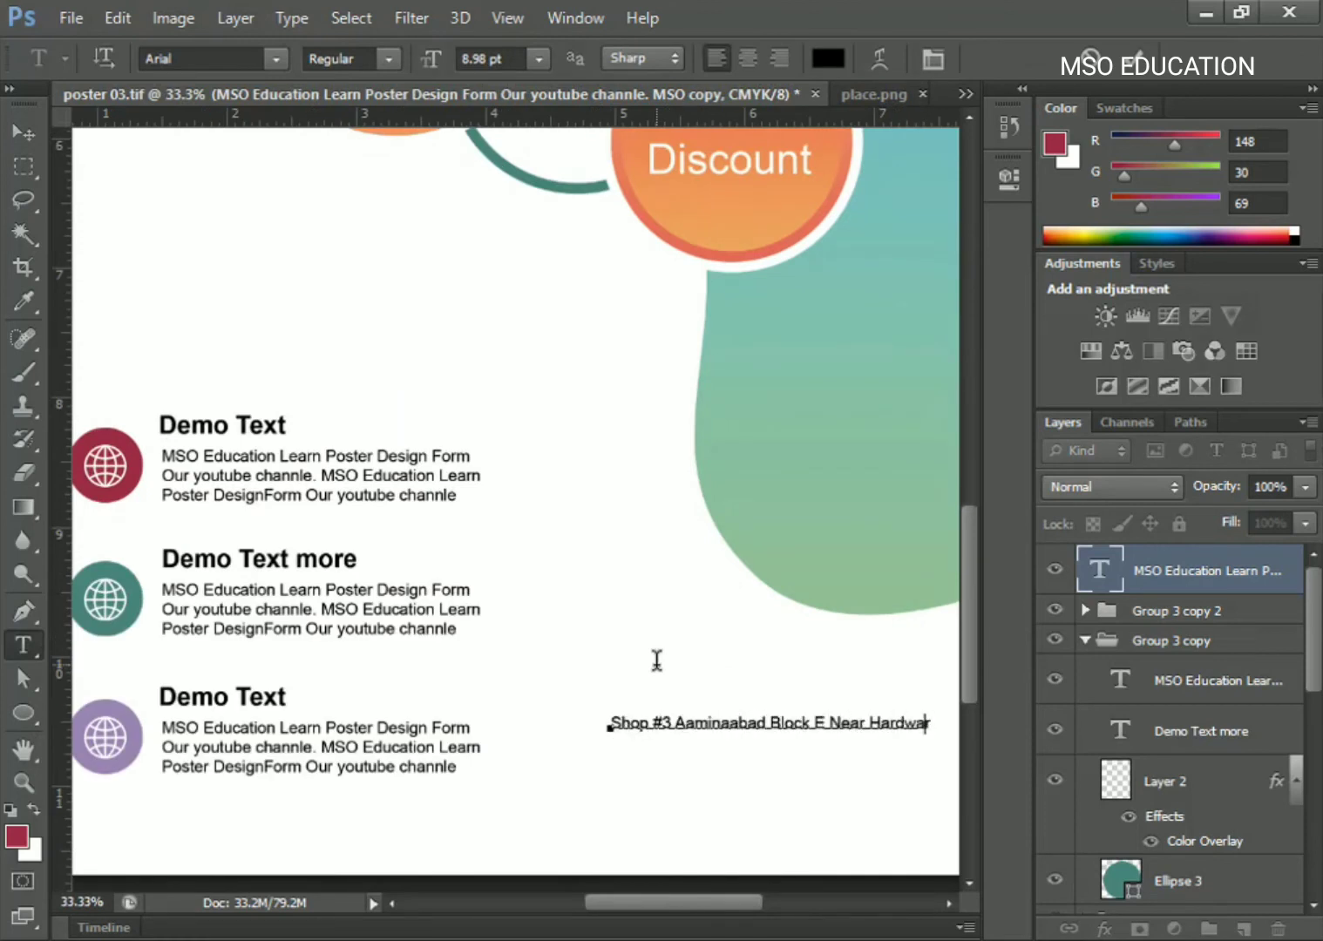
key("ctrl+Return")
Draw a small light grey square without stroke right of the address.
right_click(23, 713)
left_click(113, 711)
left_click_drag(576, 737, 659, 800)
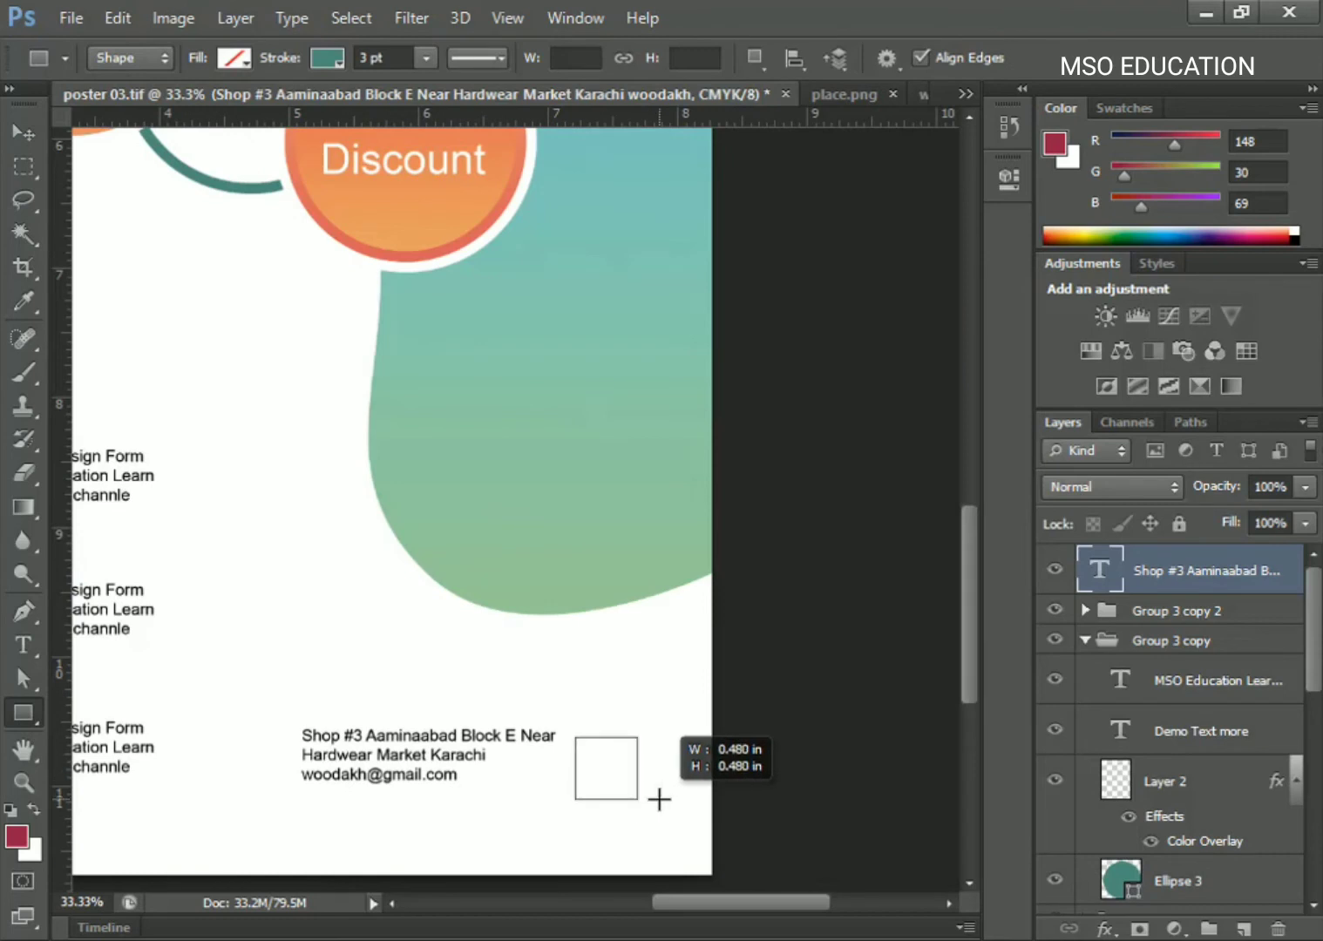
left_click(233, 57)
left_click(172, 177)
left_click(327, 58)
left_click(202, 142)
key("v")
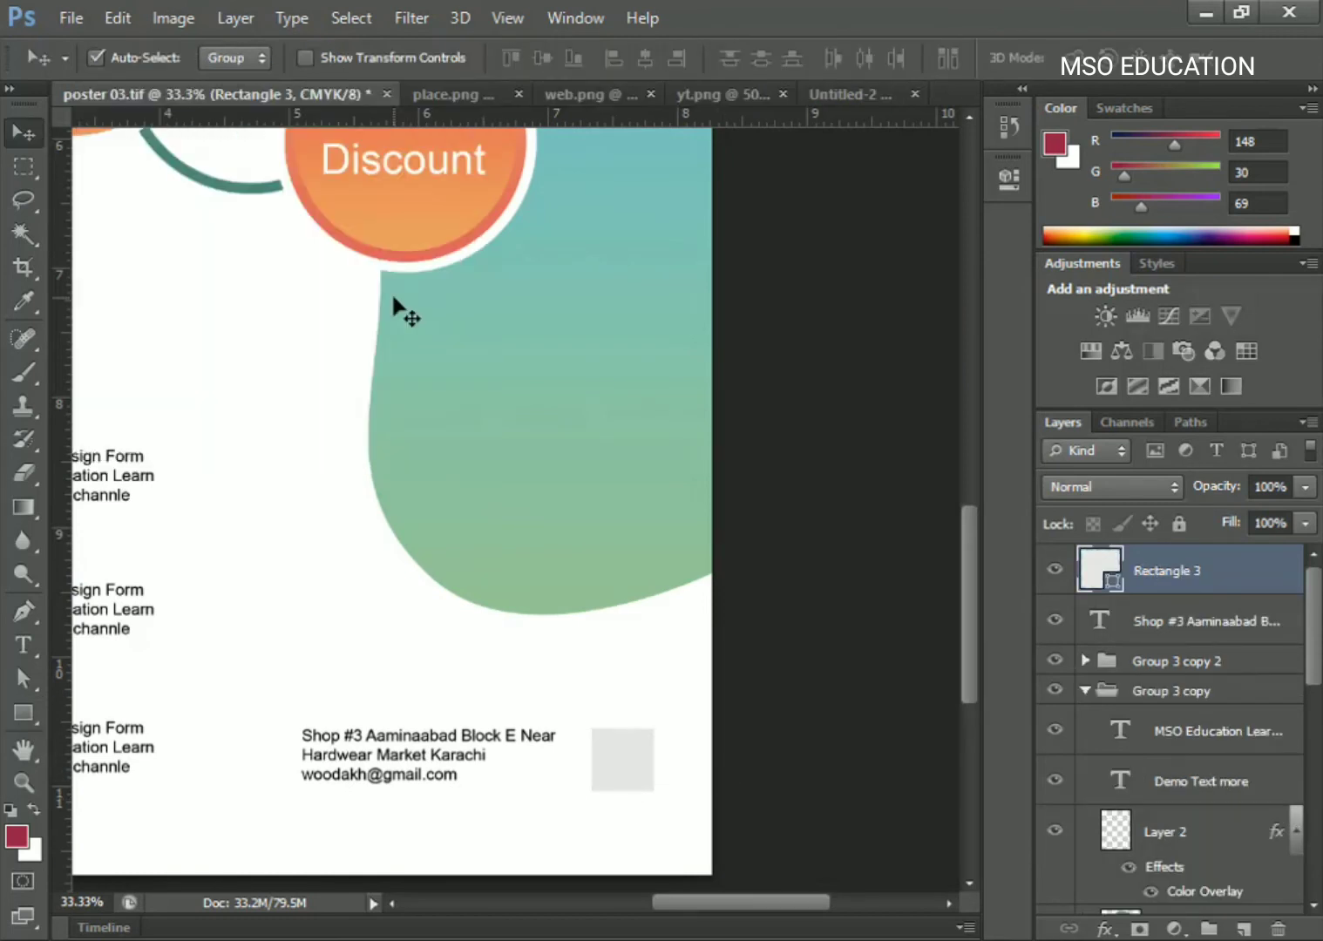
Add a centred QR code label over the grey square.
left_click(24, 645)
left_click(623, 776)
type("QR")
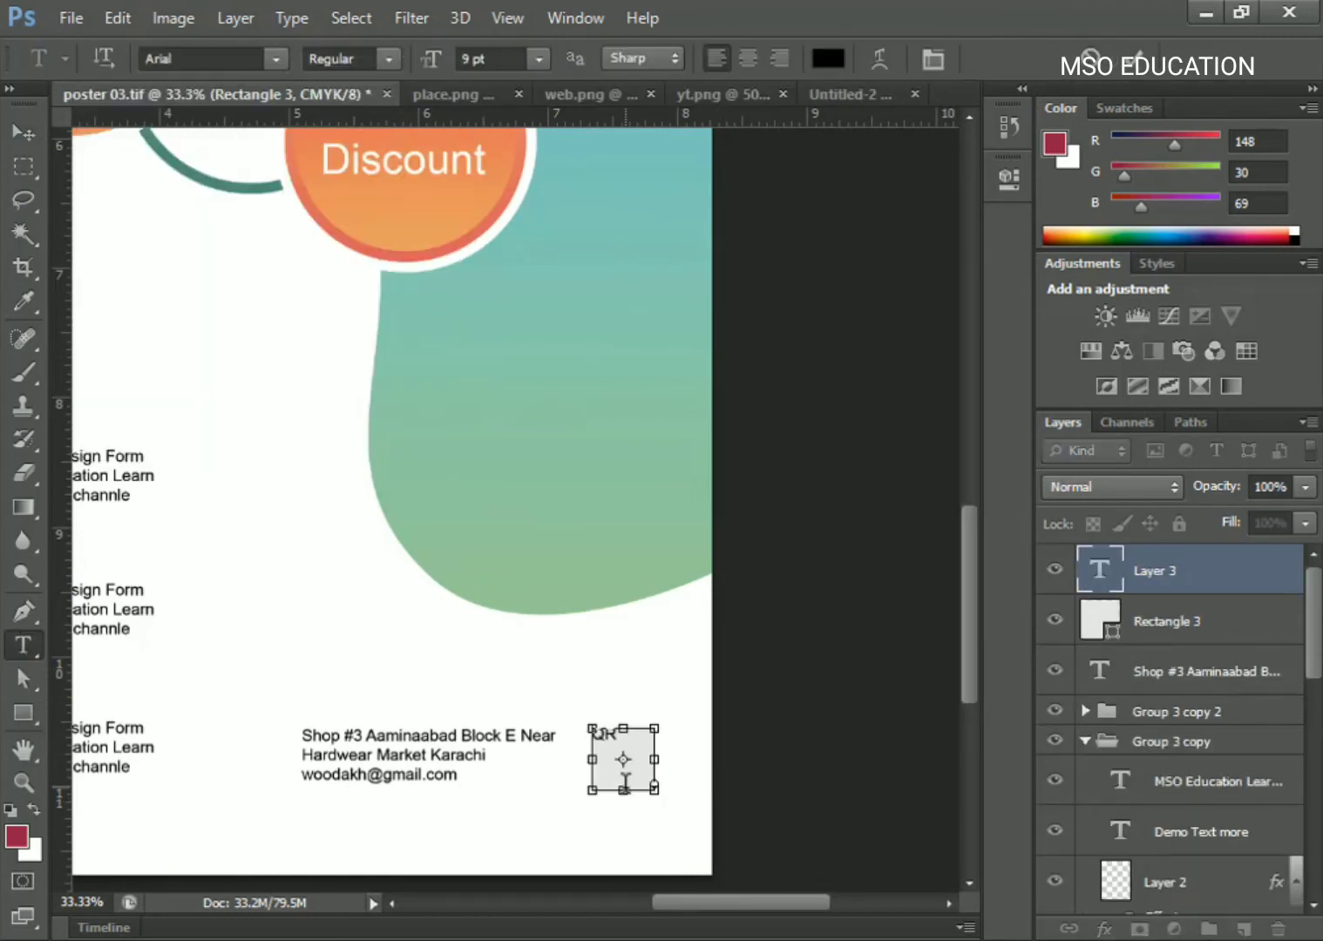
left_click(746, 57)
key("Return")
type("coad")
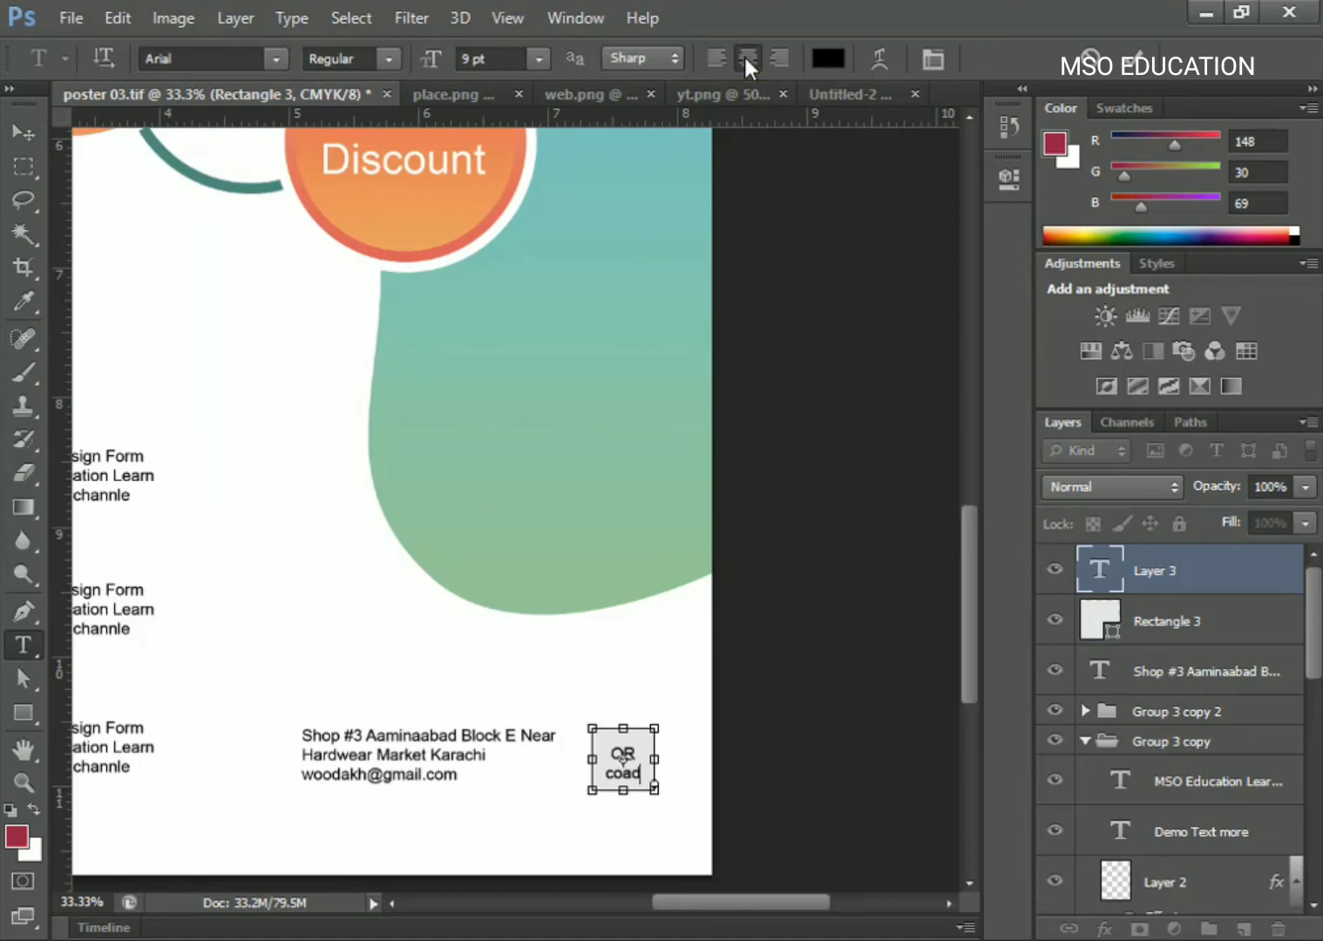
key("ctrl+Return")
Give the grey QR square a thin black outline.
key("v")
left_click(24, 713)
left_click(327, 58)
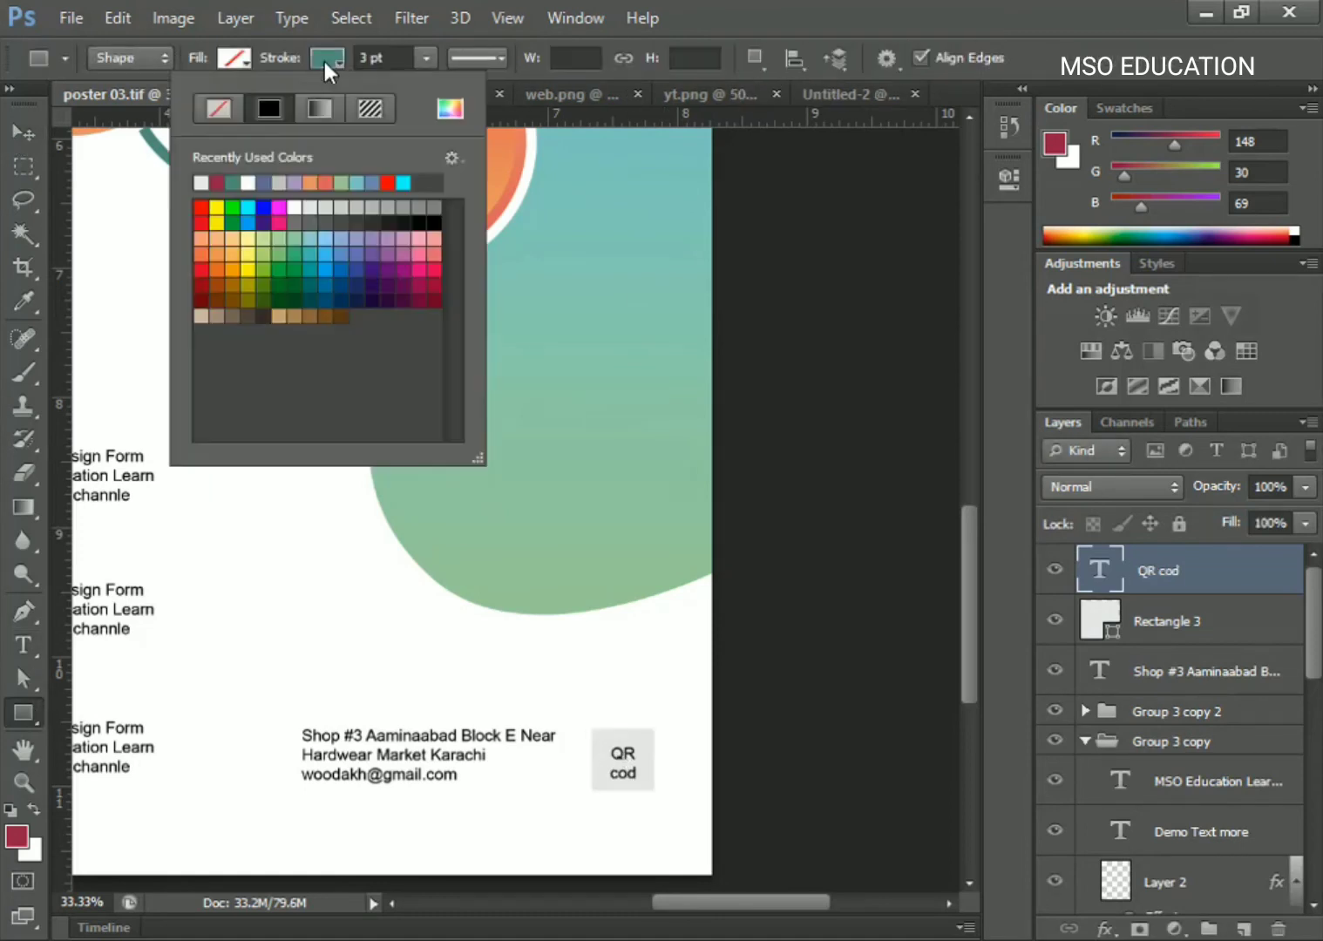
left_click(433, 222)
left_click(1166, 621)
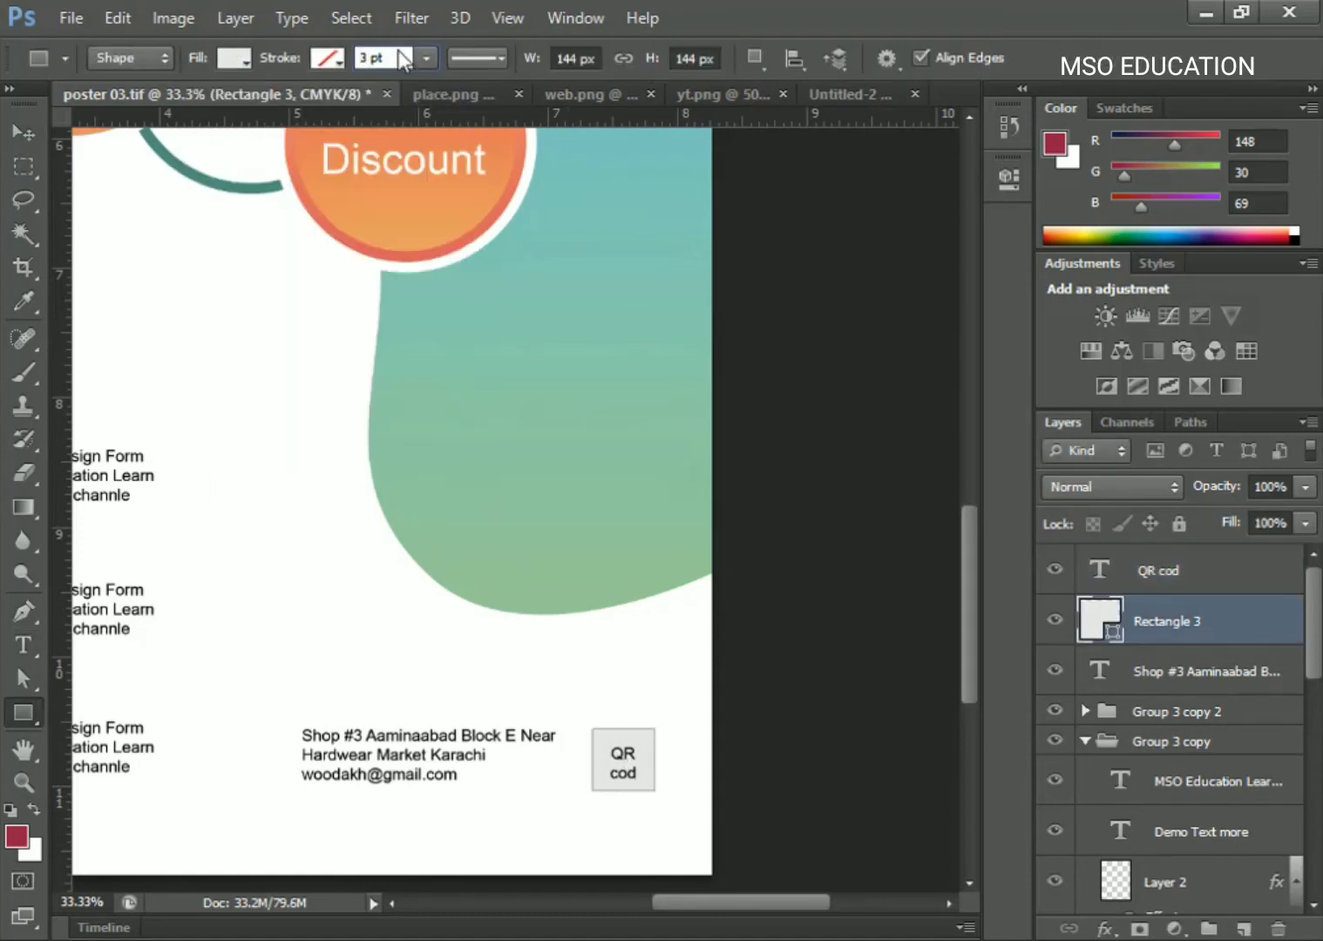
left_click(327, 57)
left_click(203, 183)
left_click(374, 57)
type("1v")
Select the Rectangle 3 QR box together with its QR code layers.
left_click_drag(345, 656, 568, 644)
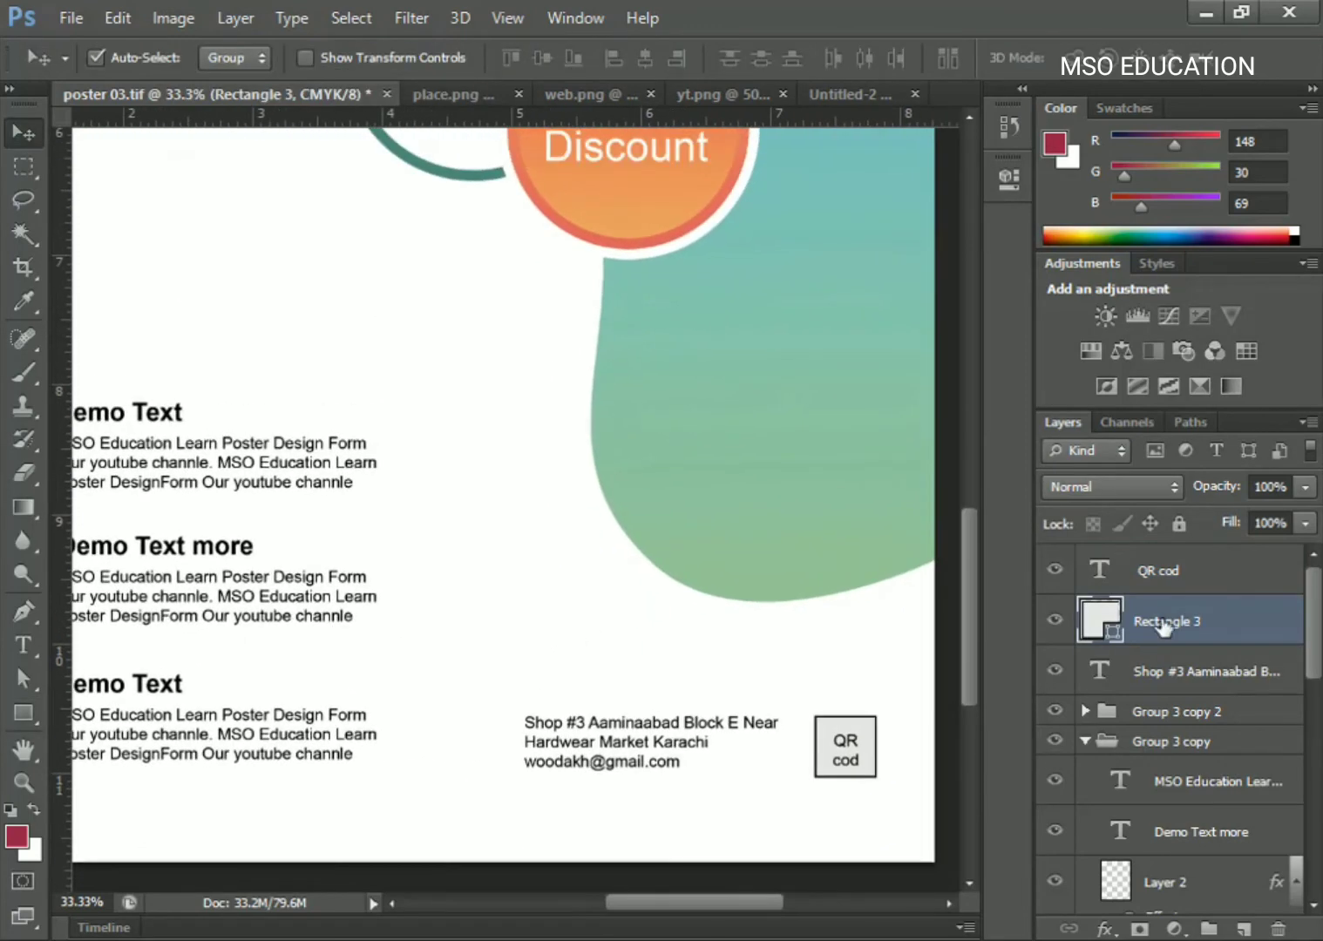
left_click(1159, 570, "ctrl")
left_click(1203, 672, "ctrl")
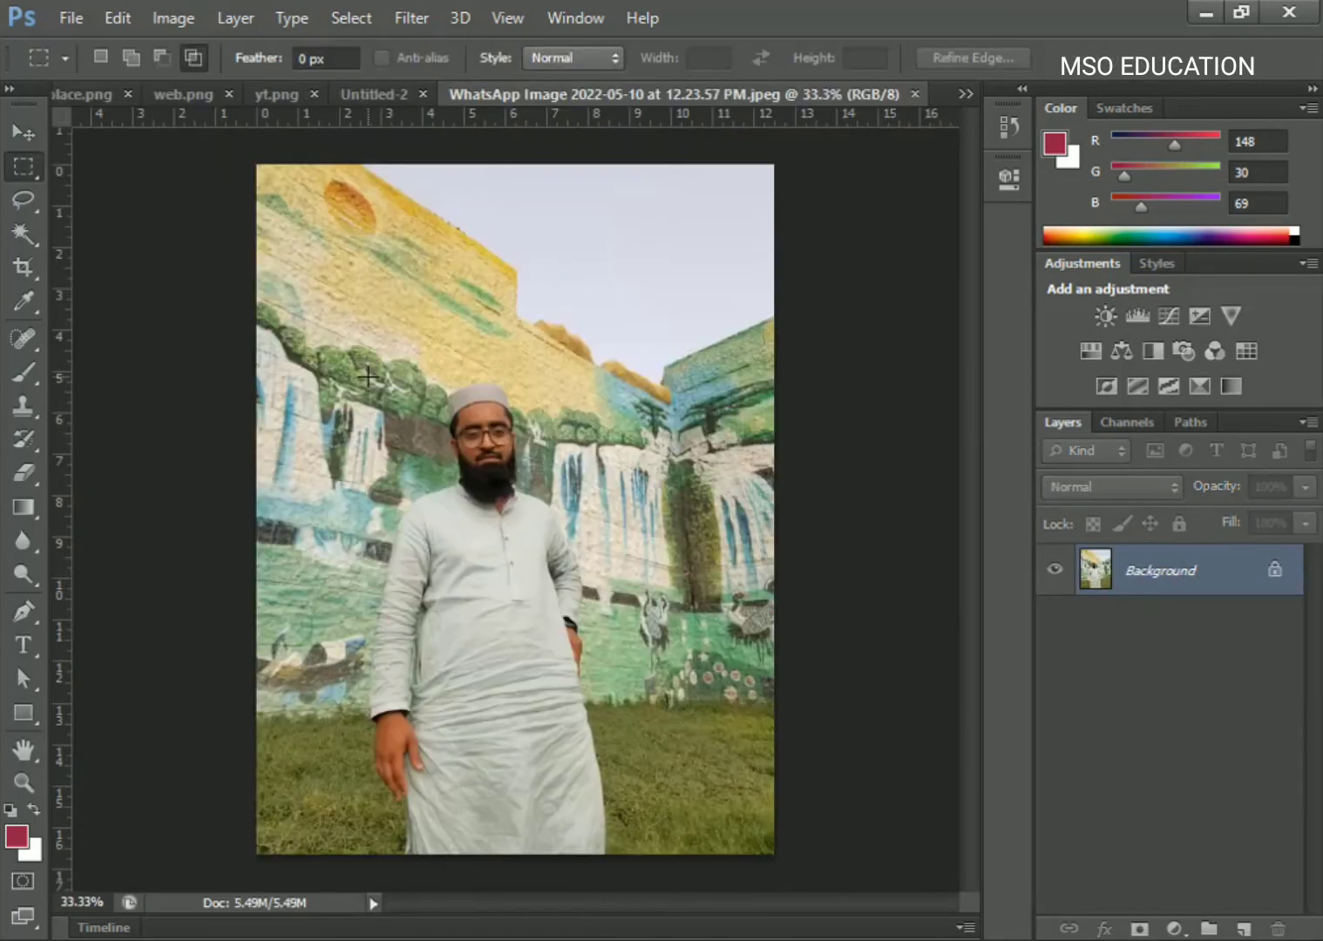
Copy the man's face into the poster, then move and enlarge it over the circle.
left_click_drag(380, 366, 579, 542)
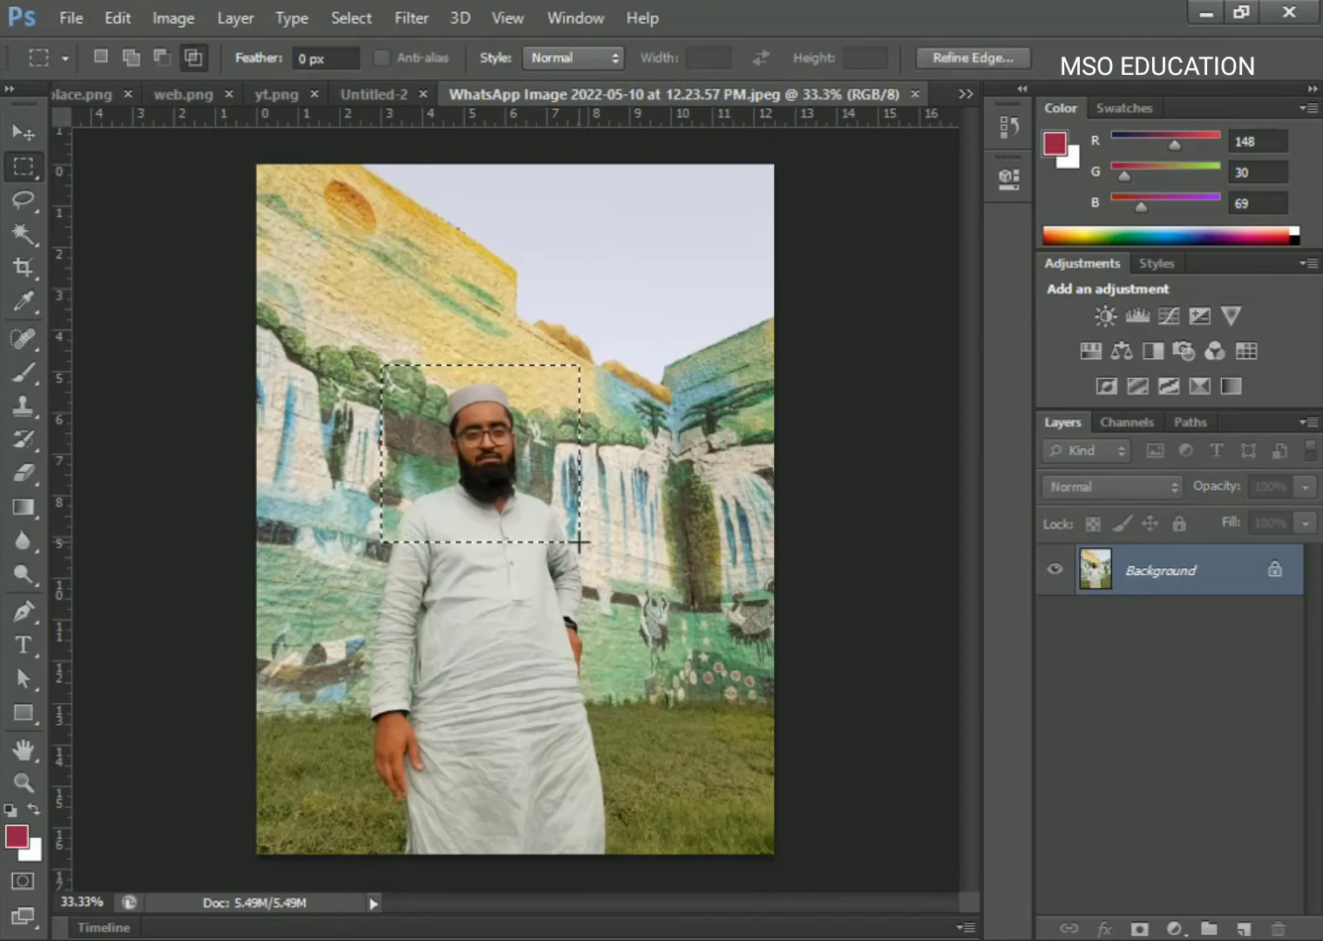
key("ctrl+shift+l")
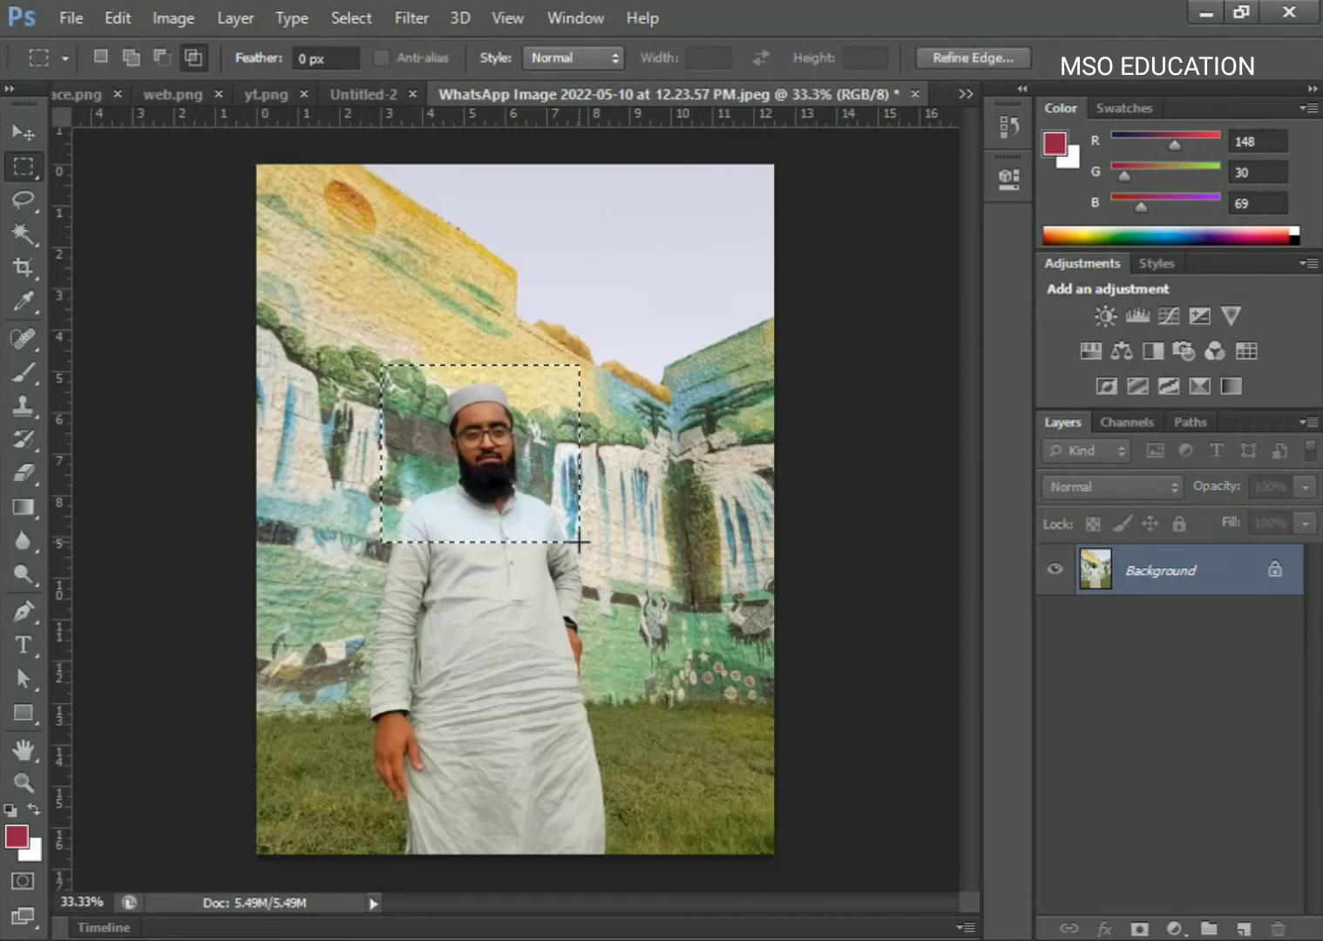
key("ctrl+v")
key("ctrl+t")
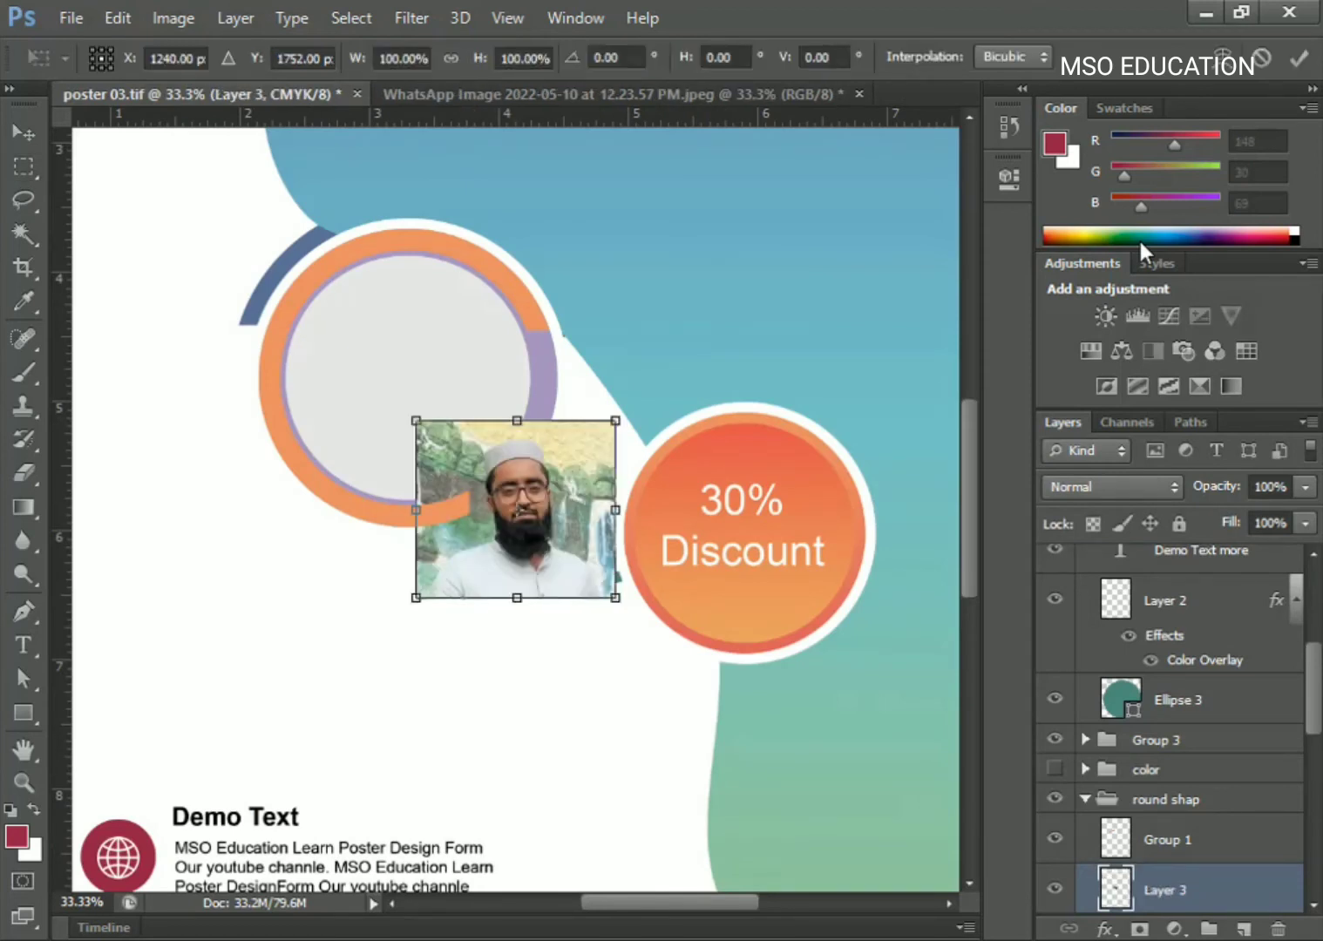
left_click_drag(565, 537, 458, 394)
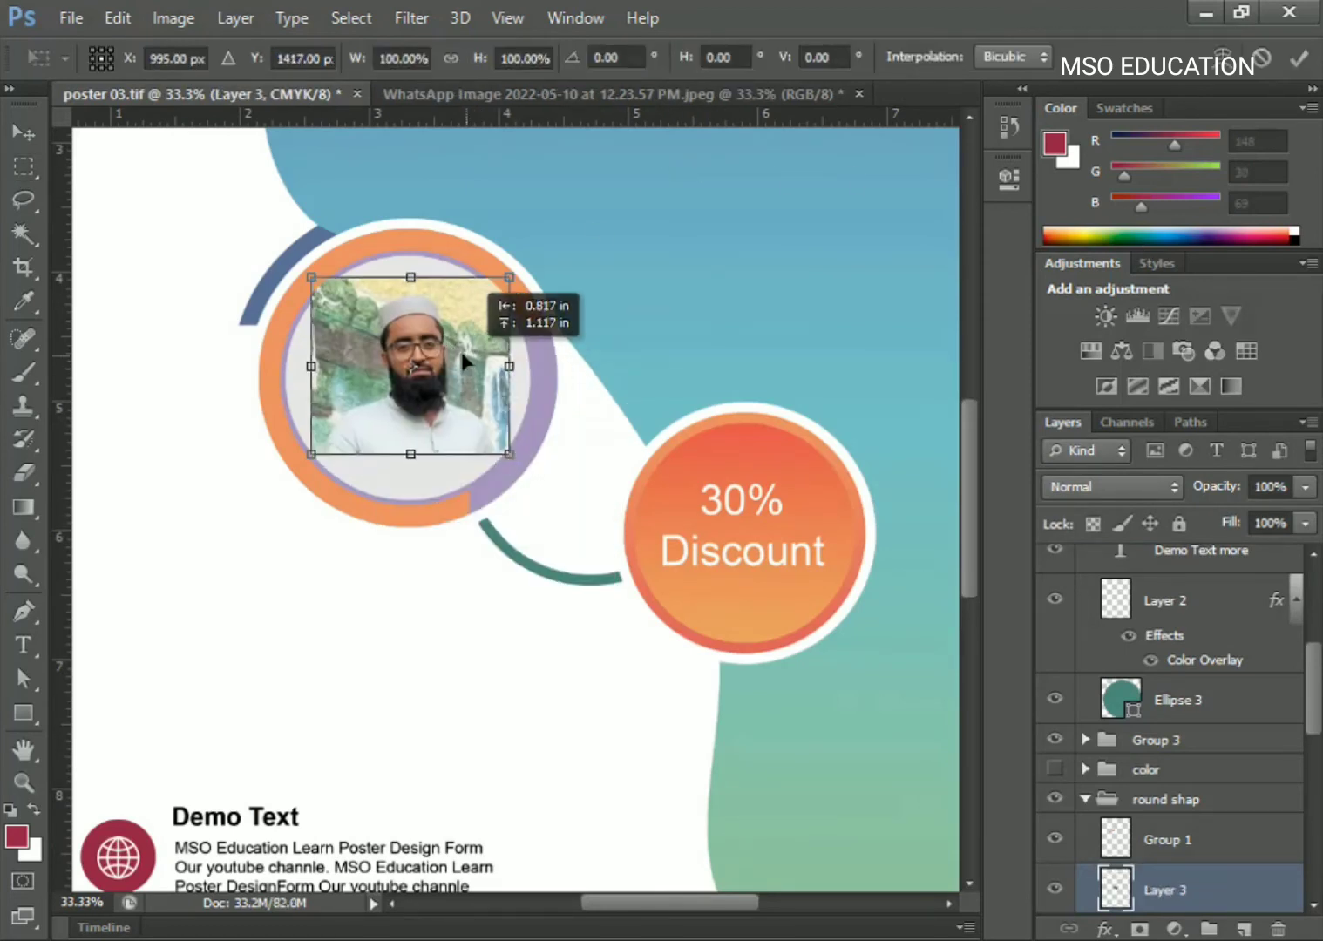
left_click_drag(504, 281, 571, 252)
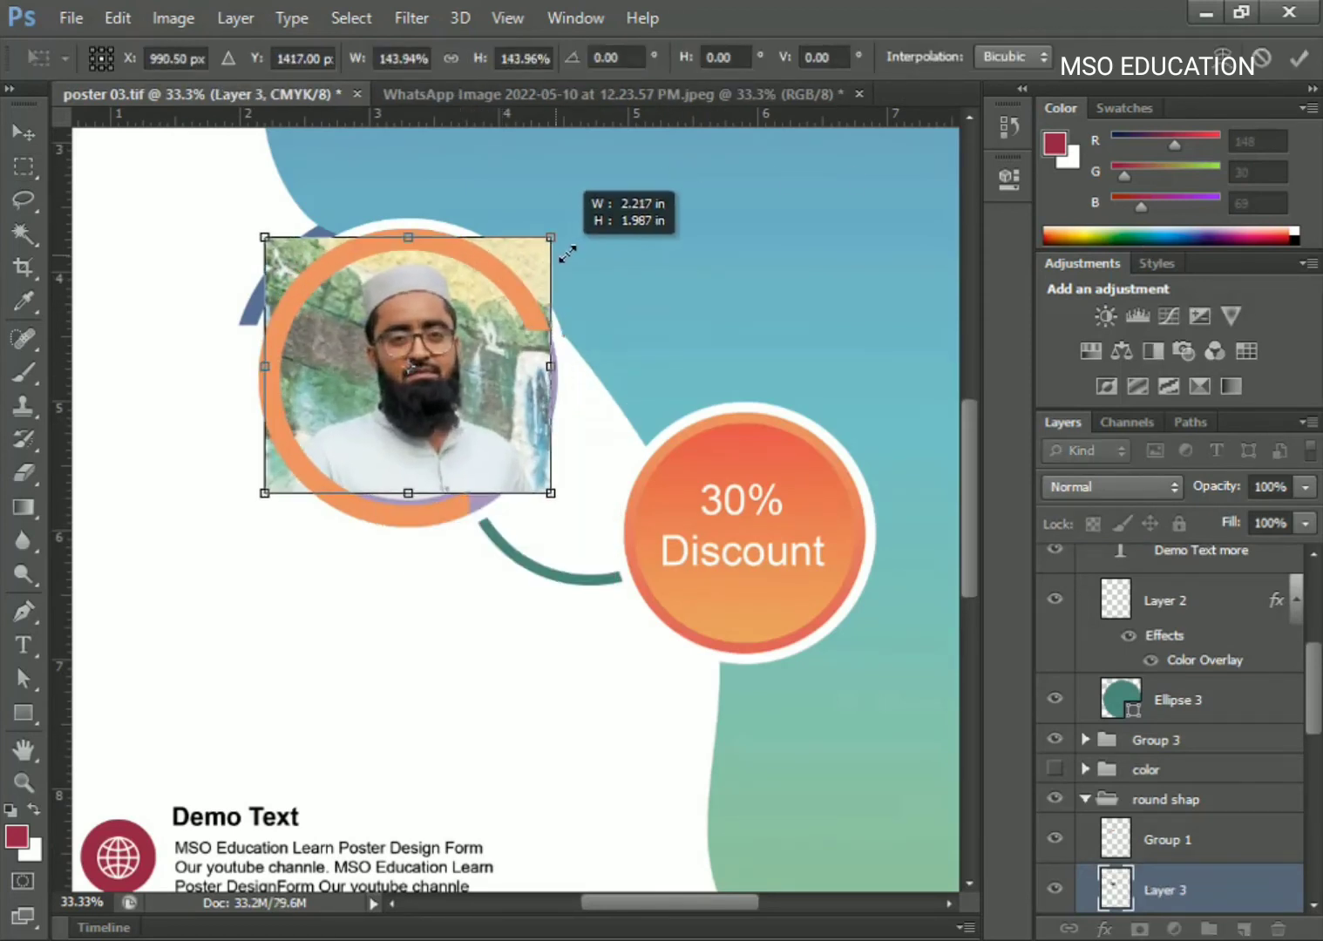
key("m")
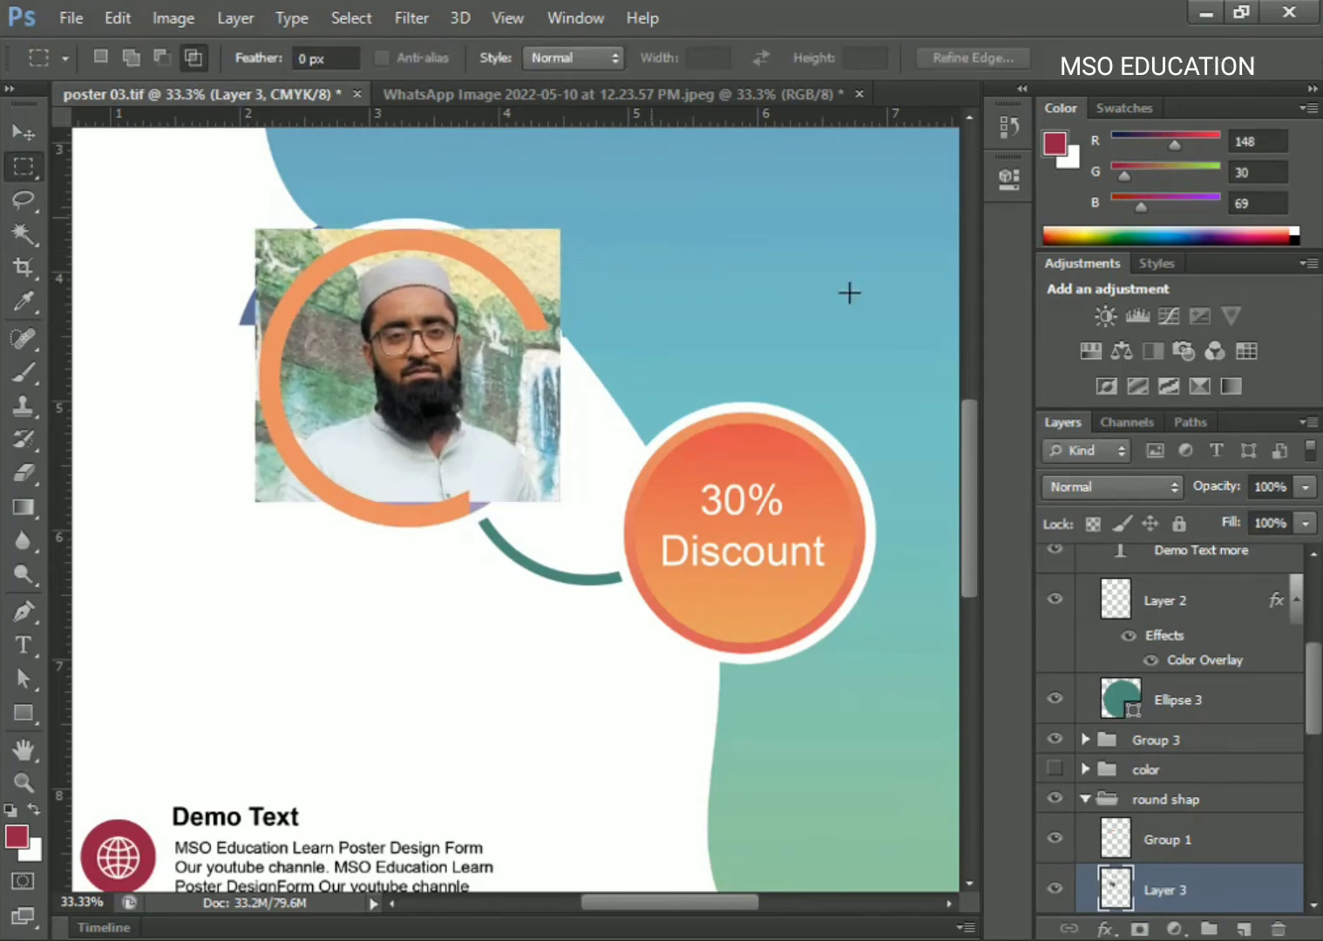
Clip the face photo into the circle shape and view the whole poster.
scroll(1114, 729, "down", 3)
scroll(1113, 692, "down", 3)
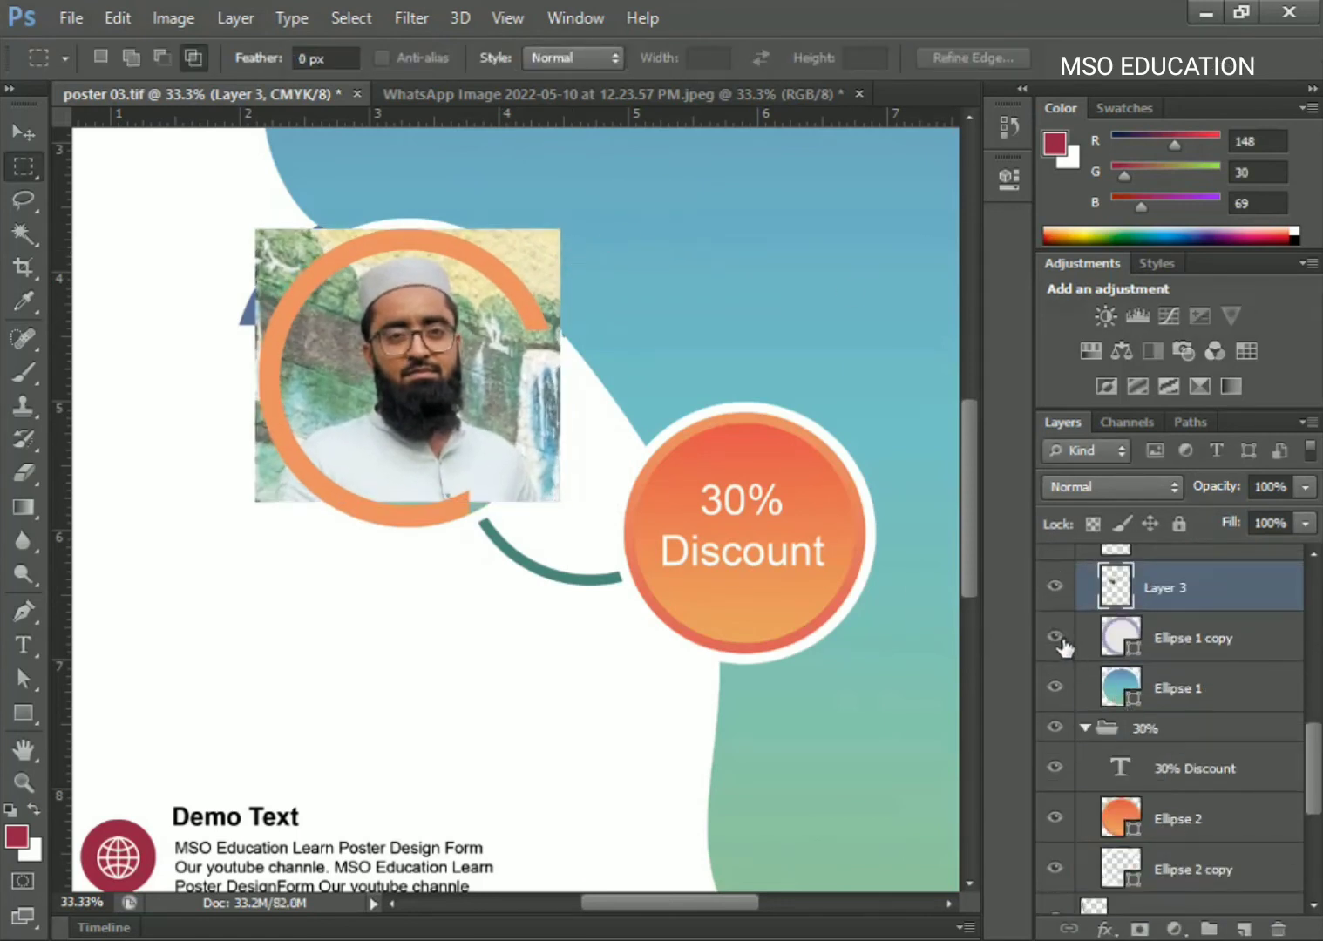
left_click(1160, 610, "alt")
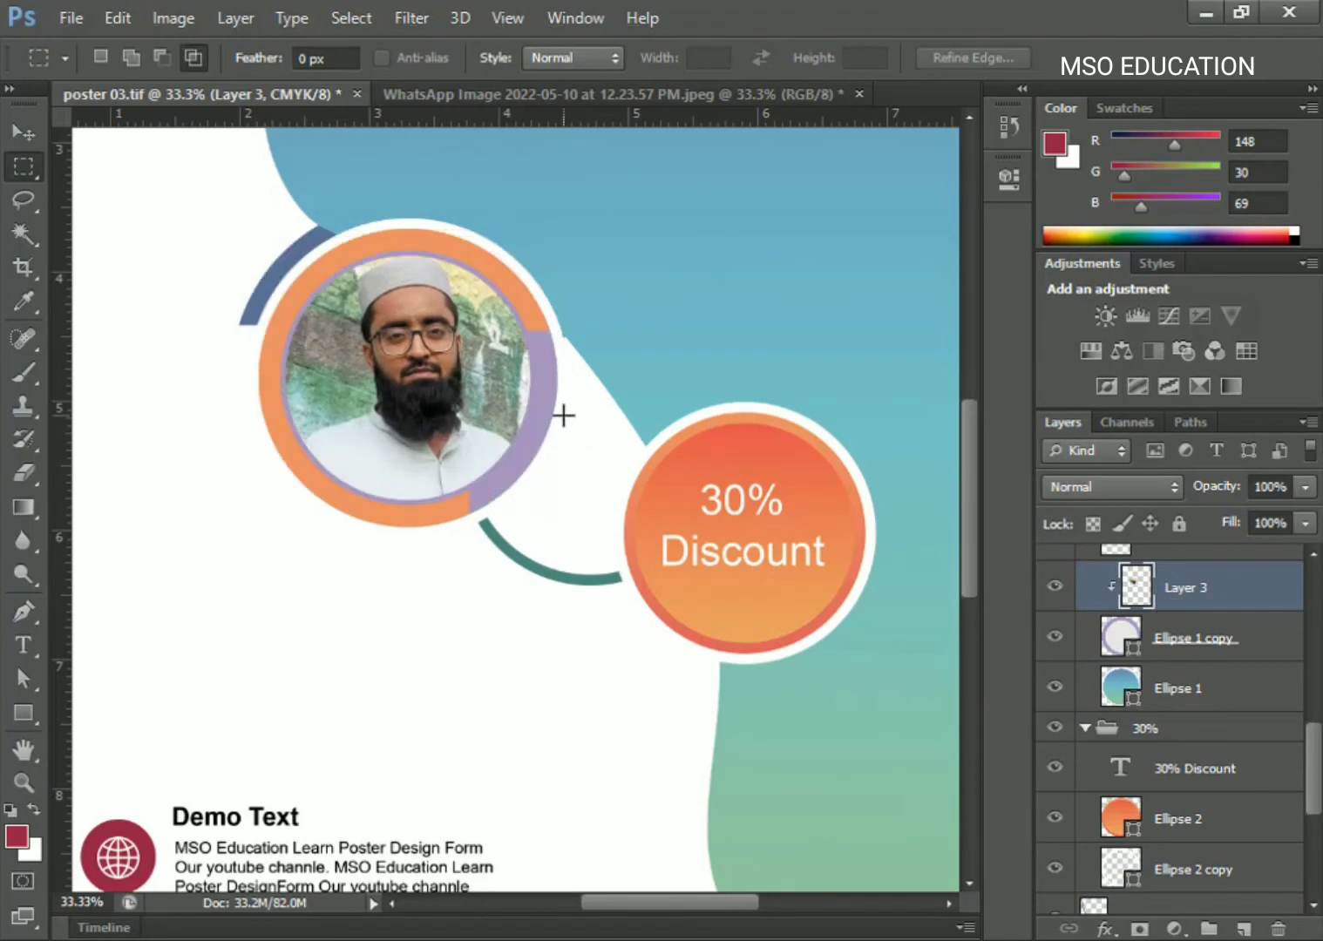
left_click(19, 131)
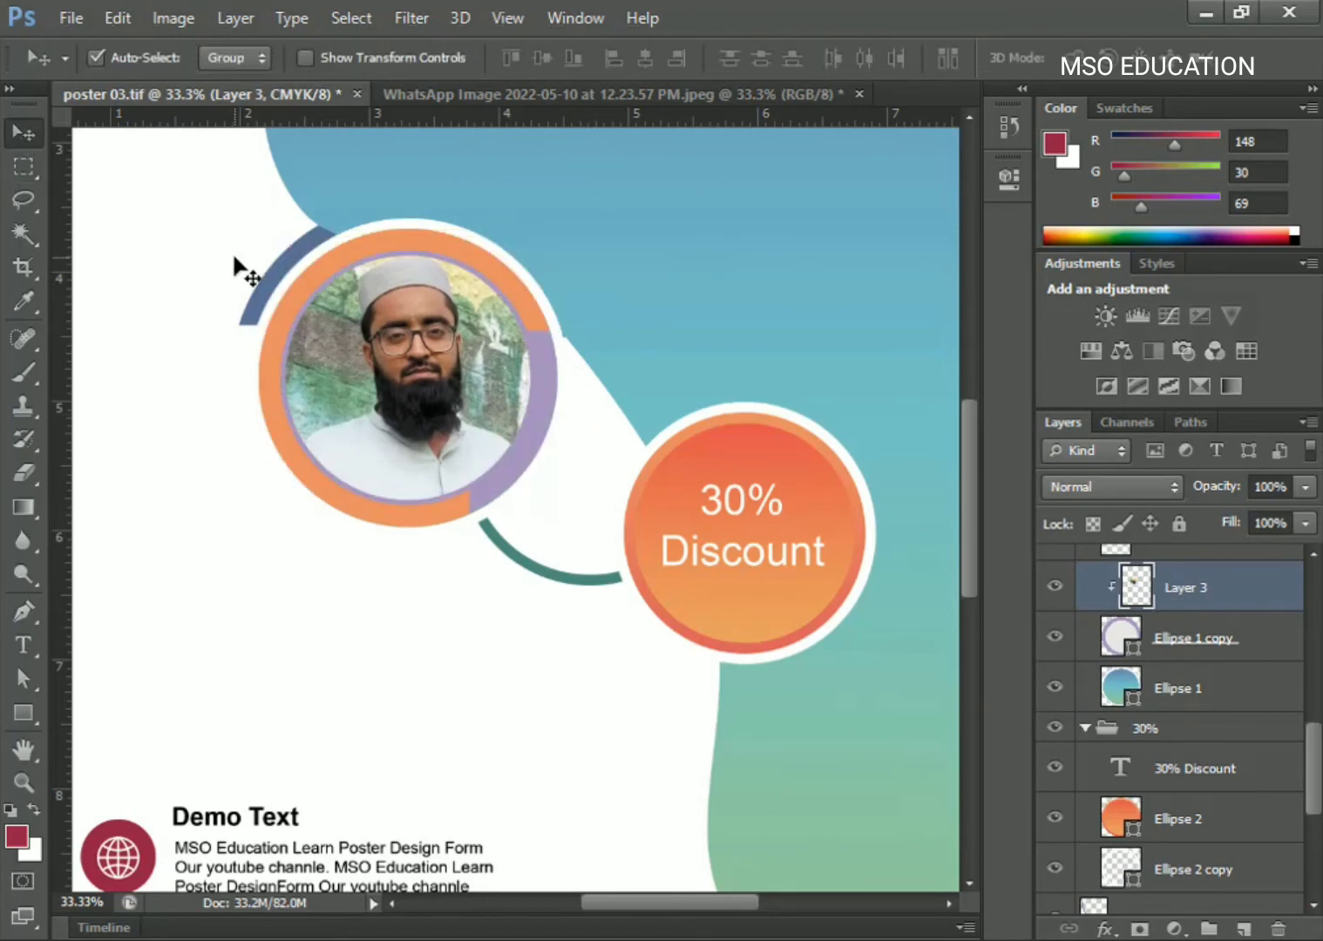
key("ctrl+minus")
key("ctrl+minus")
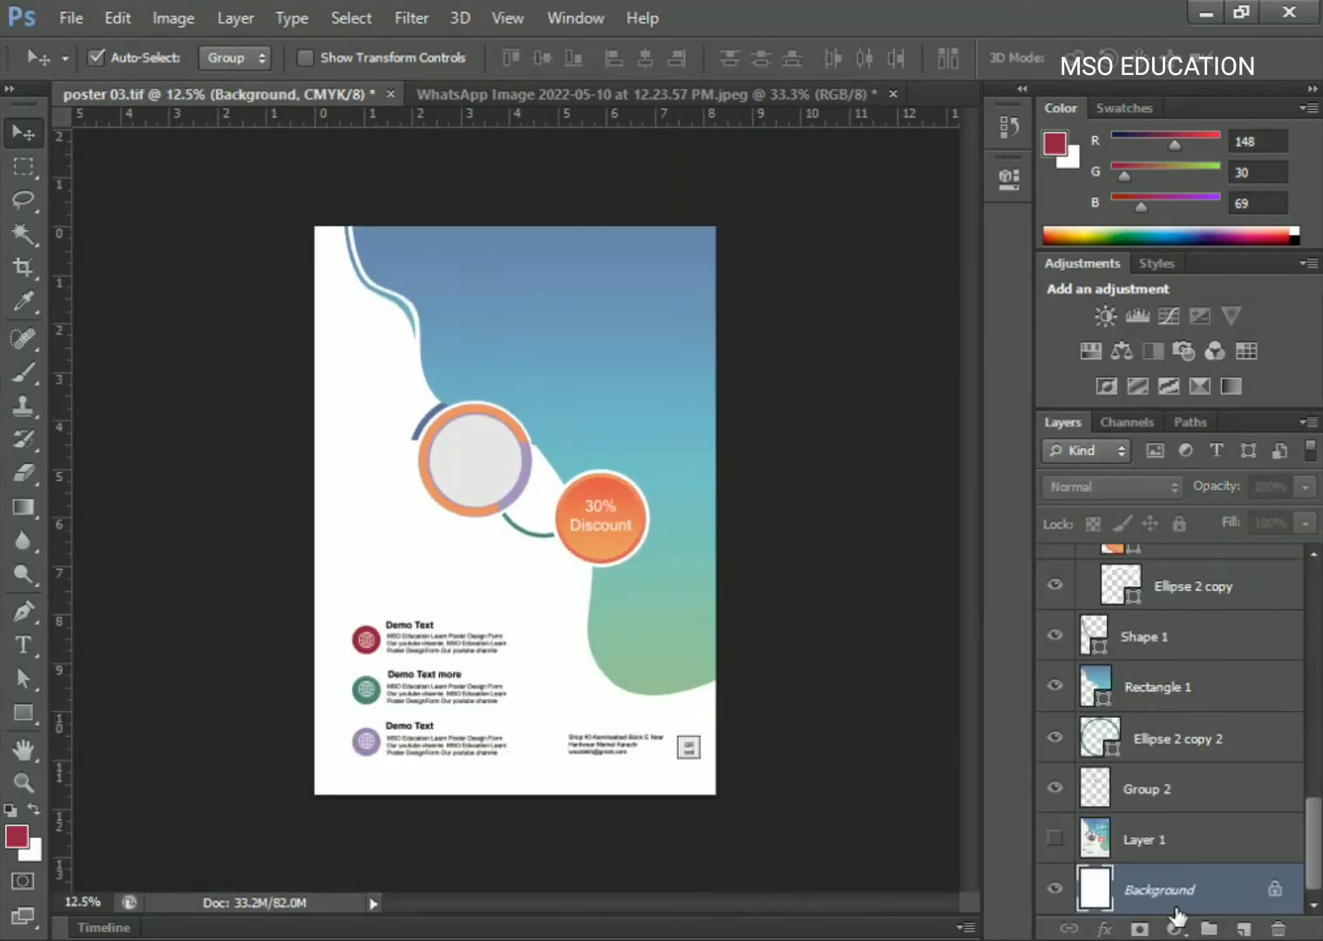
Convert the Background into Layer 0 and add a Pattern Overlay effect.
double_click(1175, 906)
left_click(881, 307)
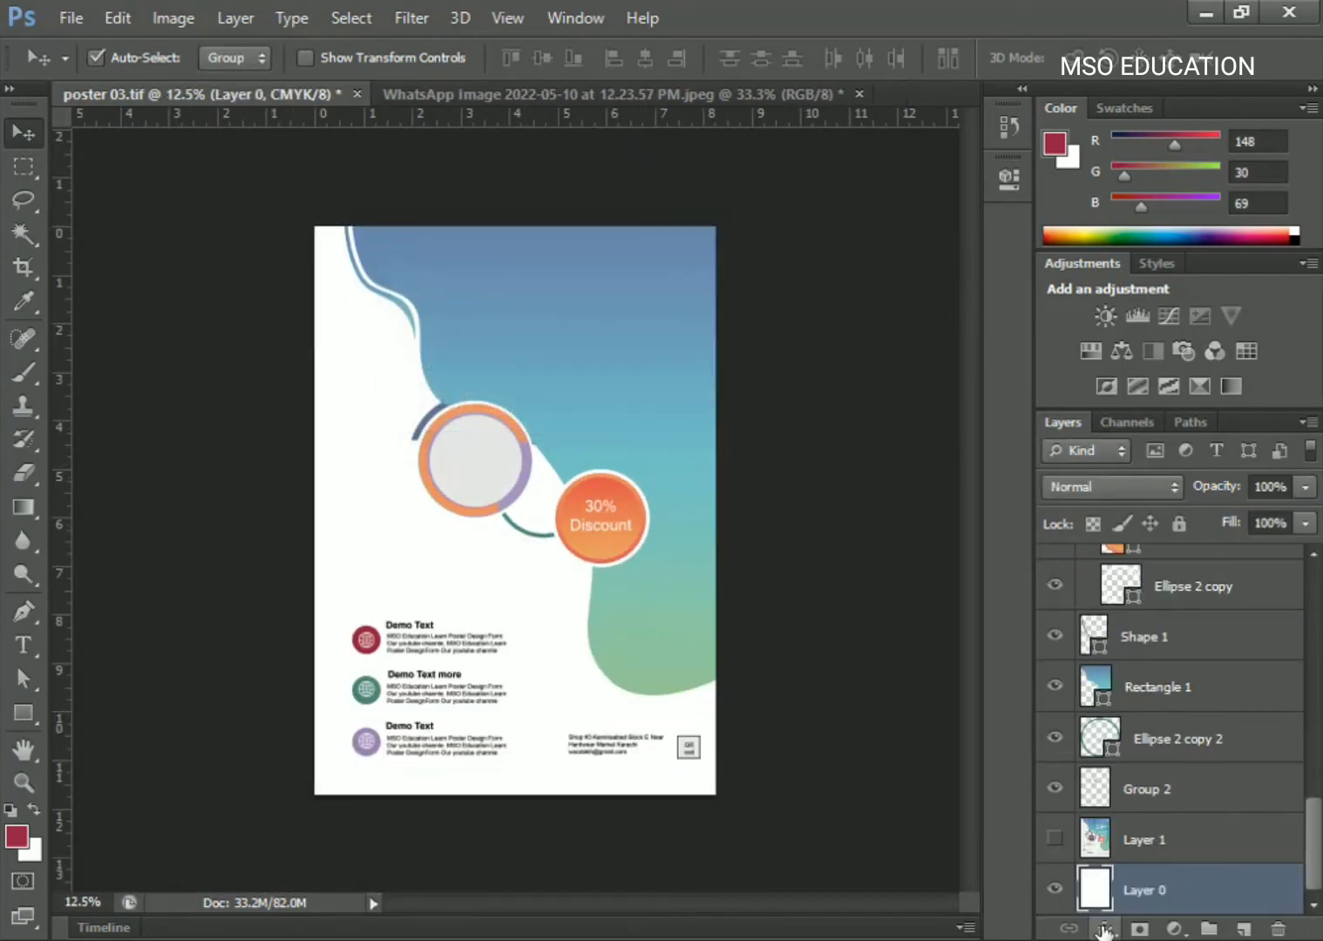
left_click(1103, 929)
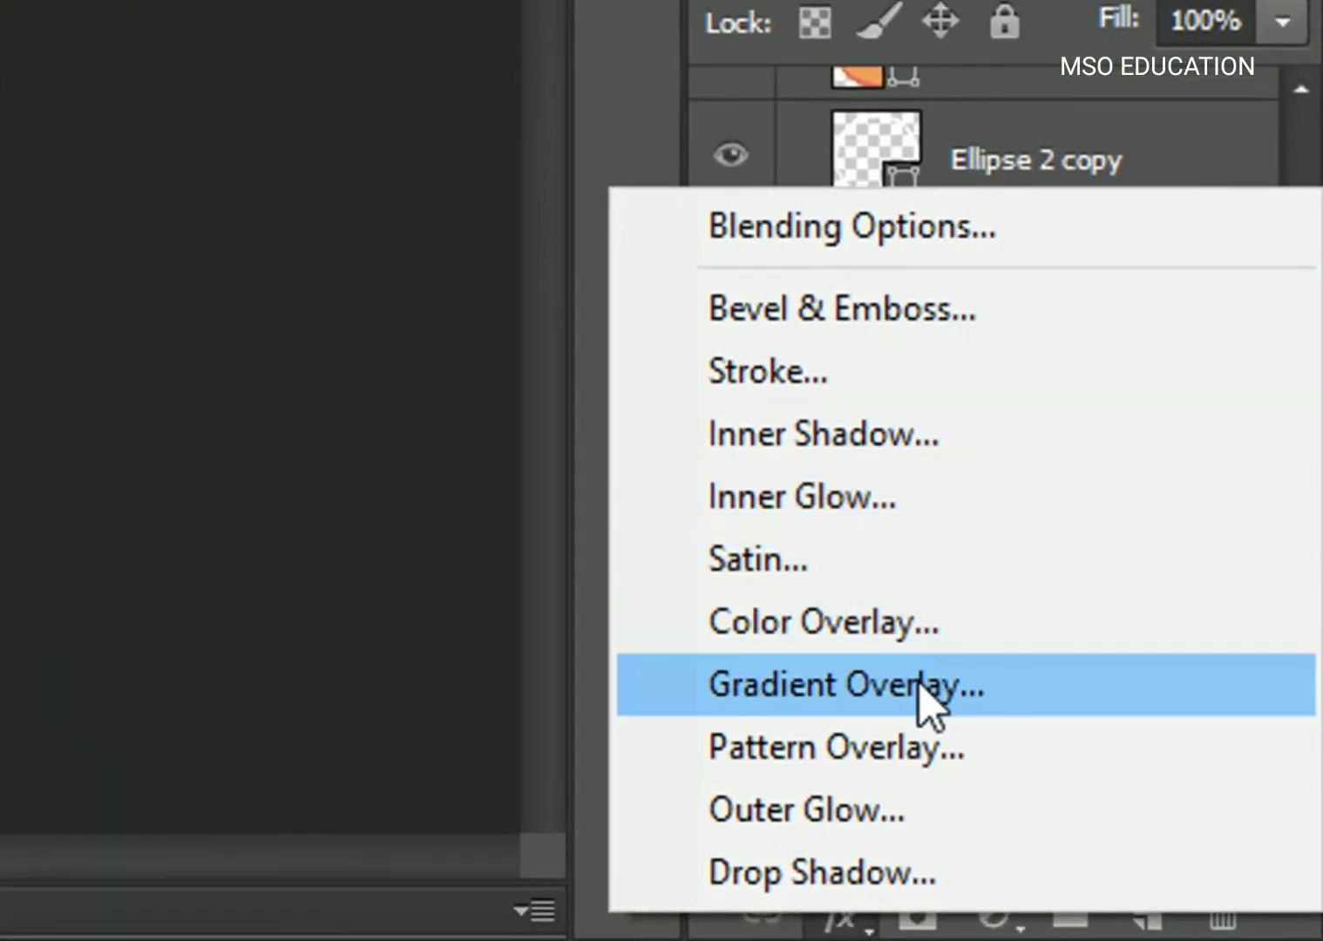
left_click(937, 757)
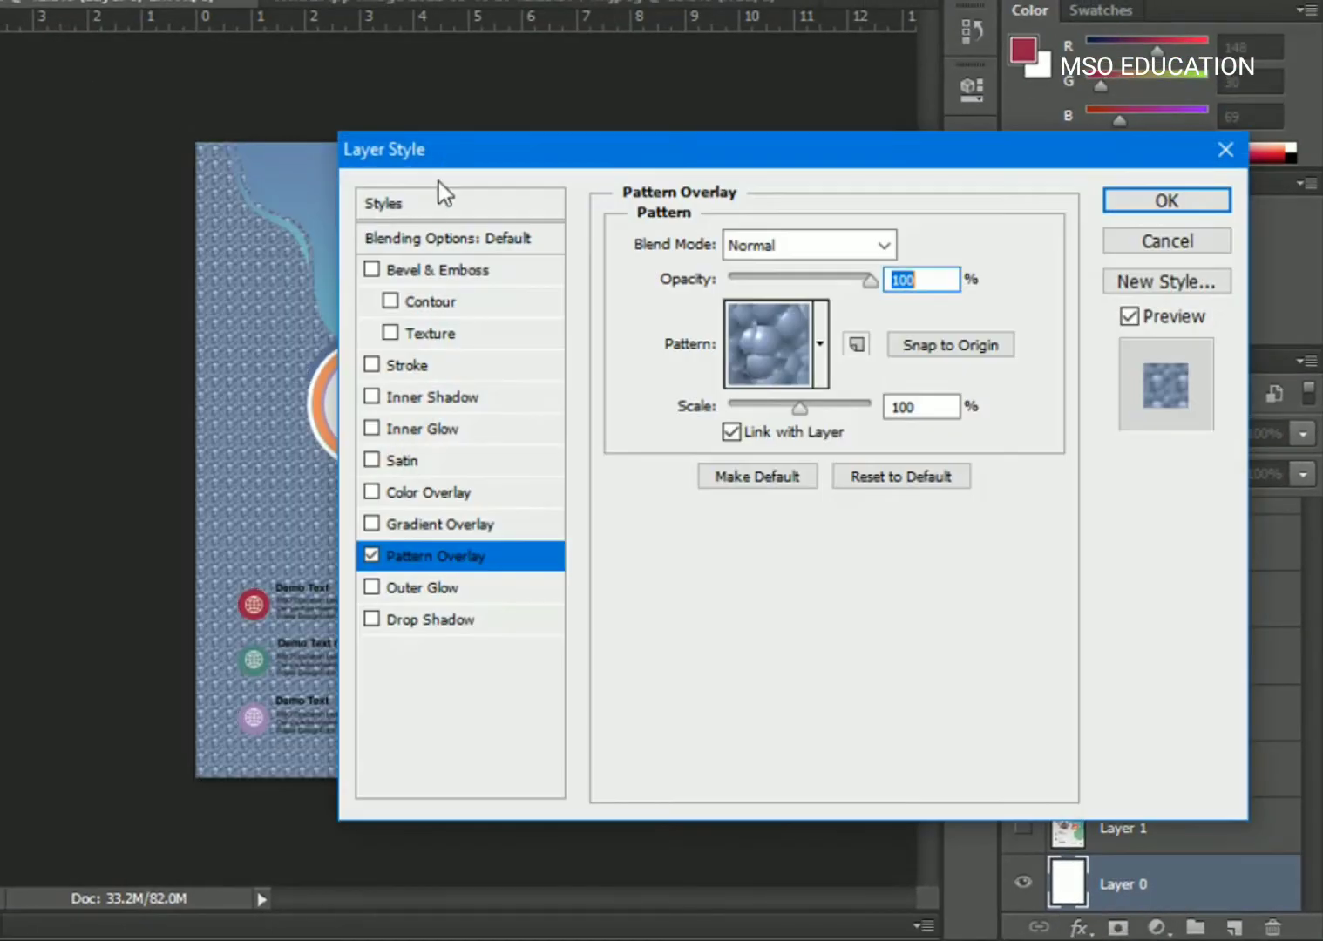
Use the light paper pattern at 573% scale and 53% opacity and apply it.
left_click_drag(523, 142, 788, 112)
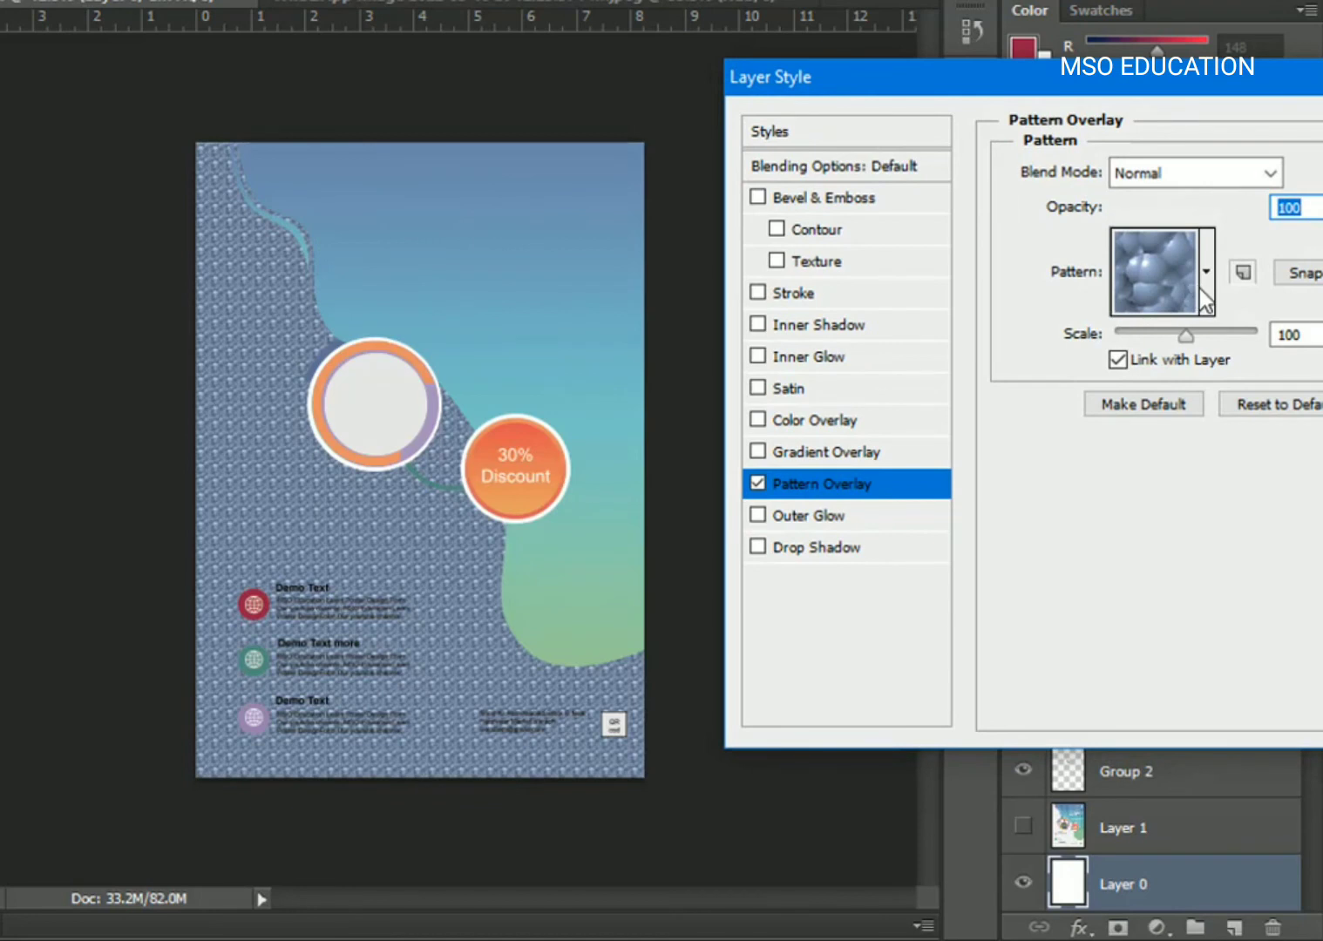
left_click(1208, 289)
left_click(1208, 289)
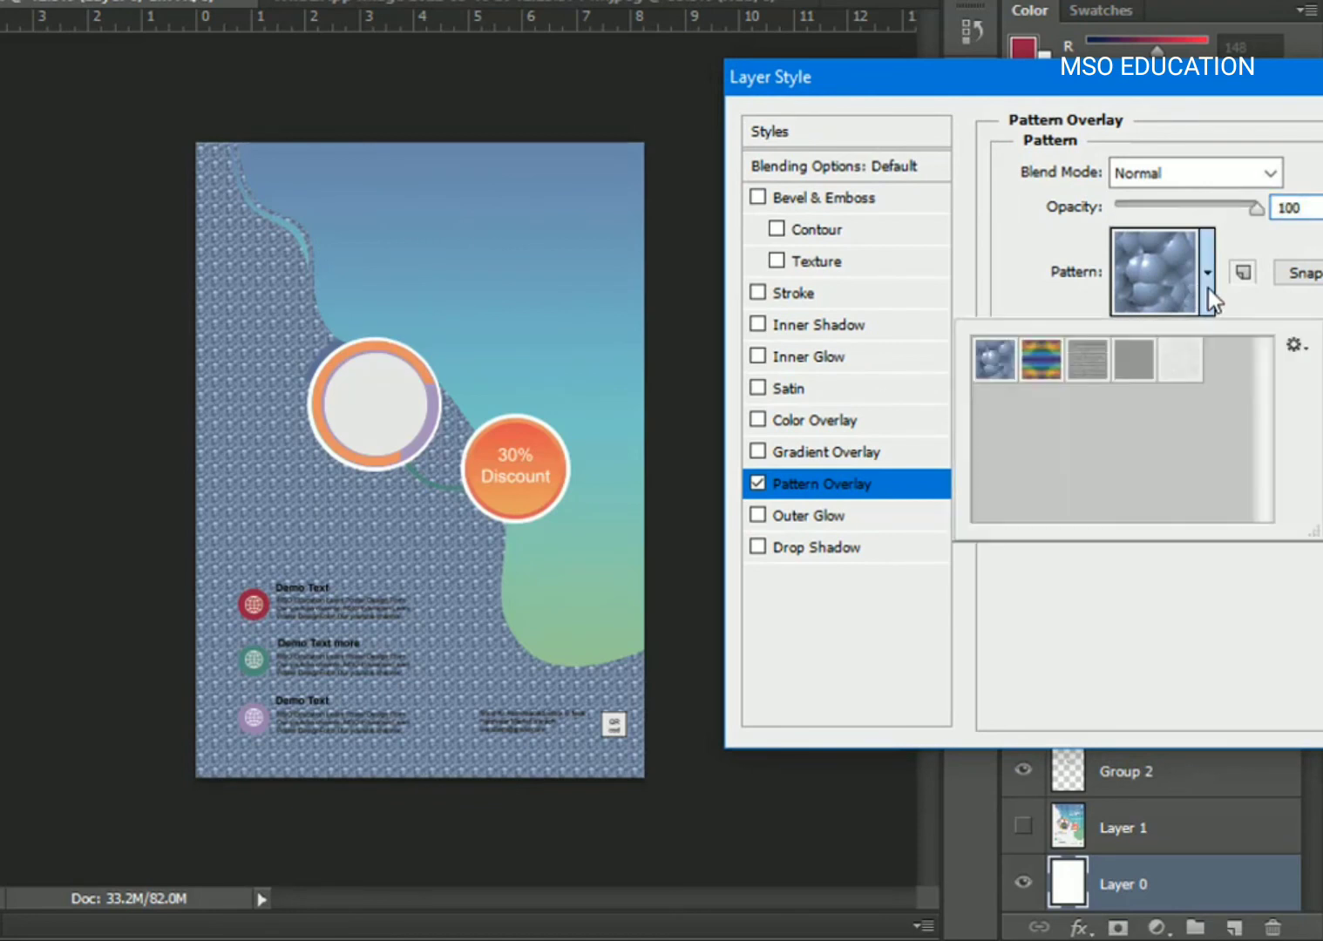
left_click(1179, 361)
left_click_drag(1063, 79, 946, 58)
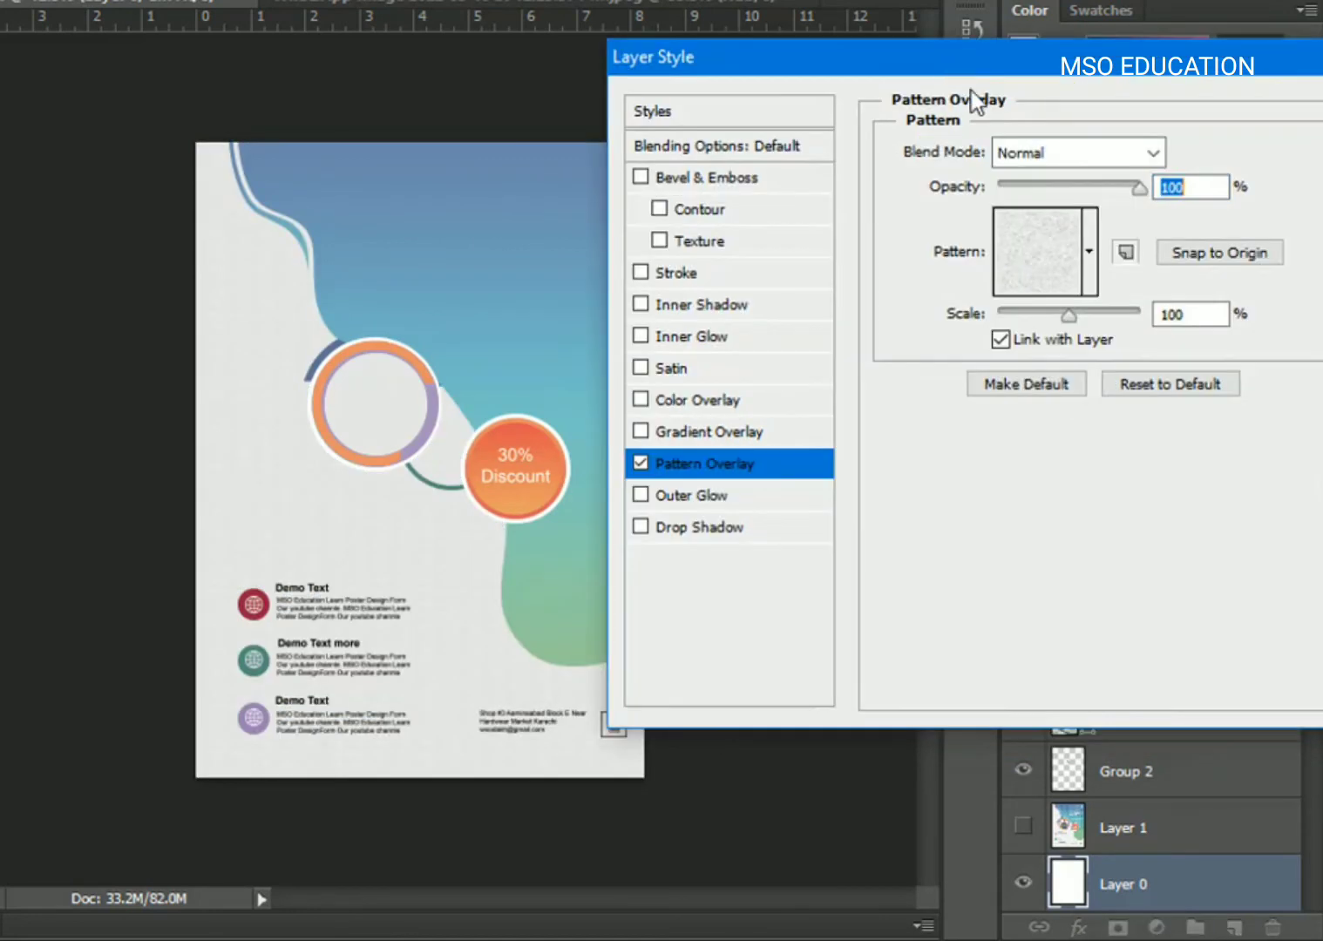
mouse_move(1072, 310)
left_mouse_down()
mouse_move(1124, 319)
mouse_move(1107, 316)
left_mouse_up()
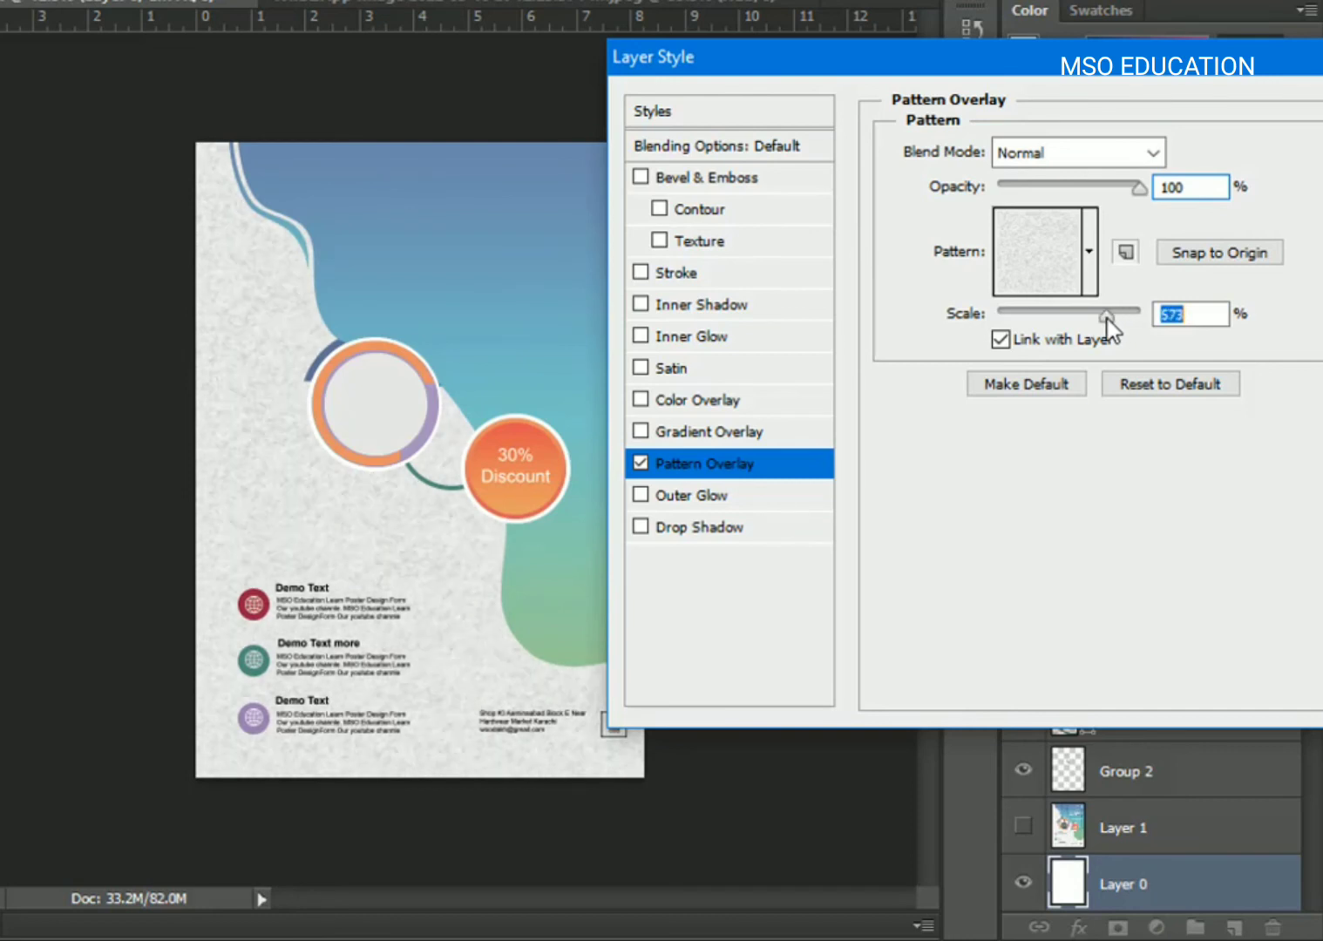
left_click_drag(1137, 187, 1074, 194)
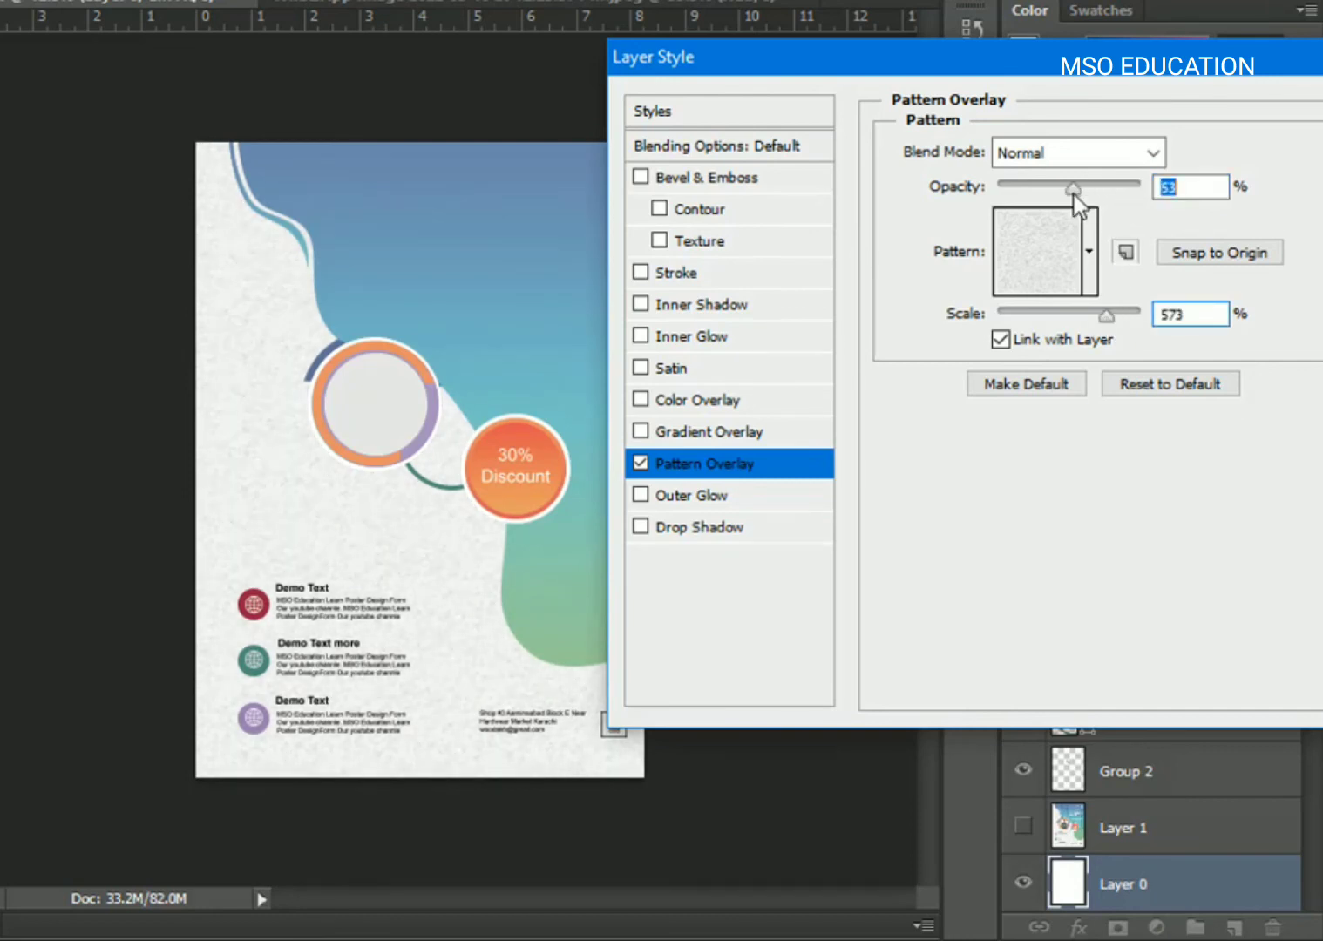
left_click_drag(916, 70, 728, 134)
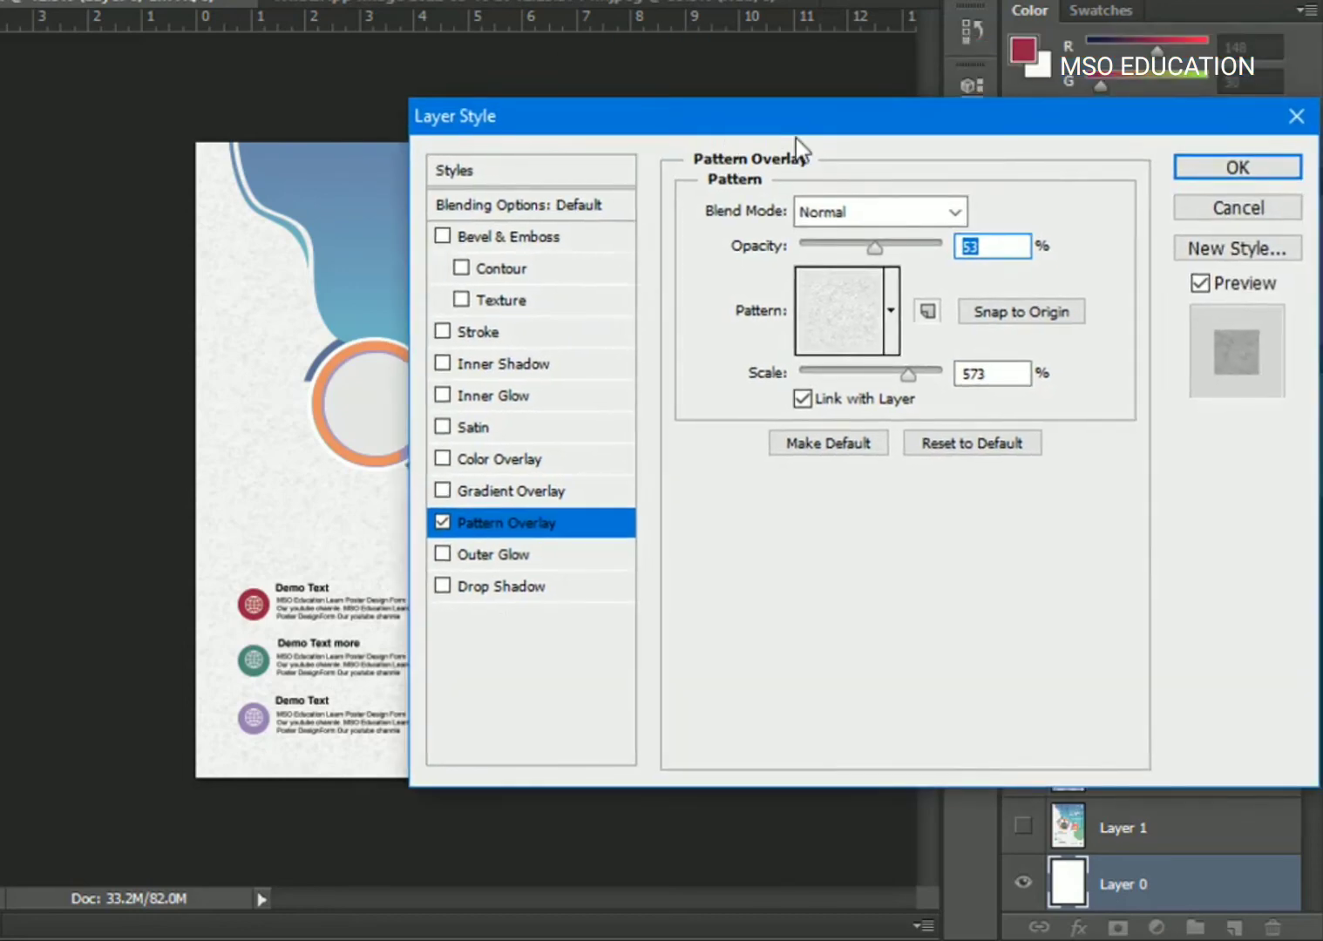
left_click(1222, 178)
Zoom and pan around the portrait circle to inspect the paper texture.
key("ctrl+plus")
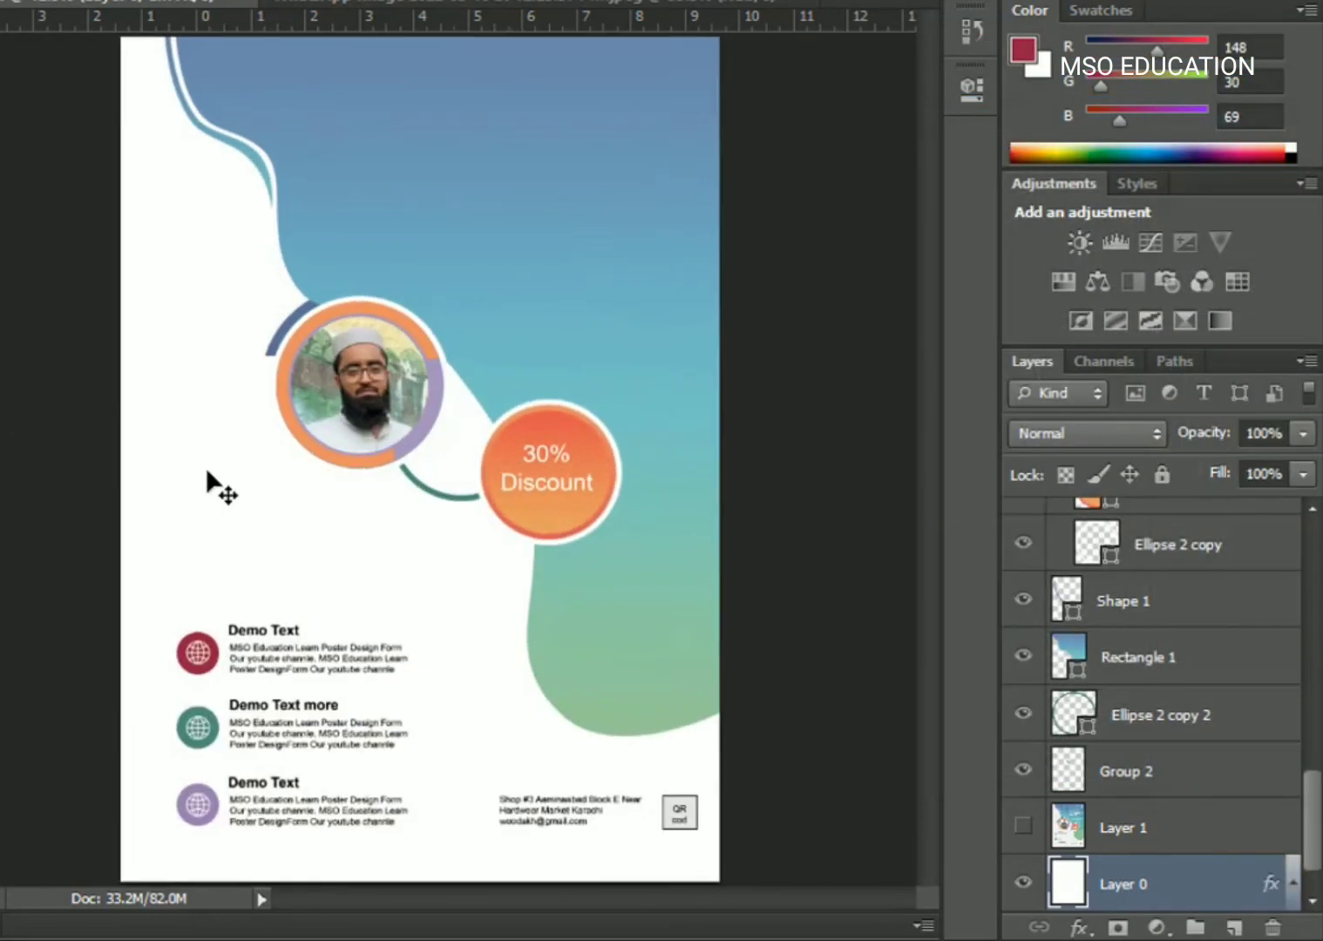
key("ctrl+plus")
left_click_drag(121, 535, 461, 688)
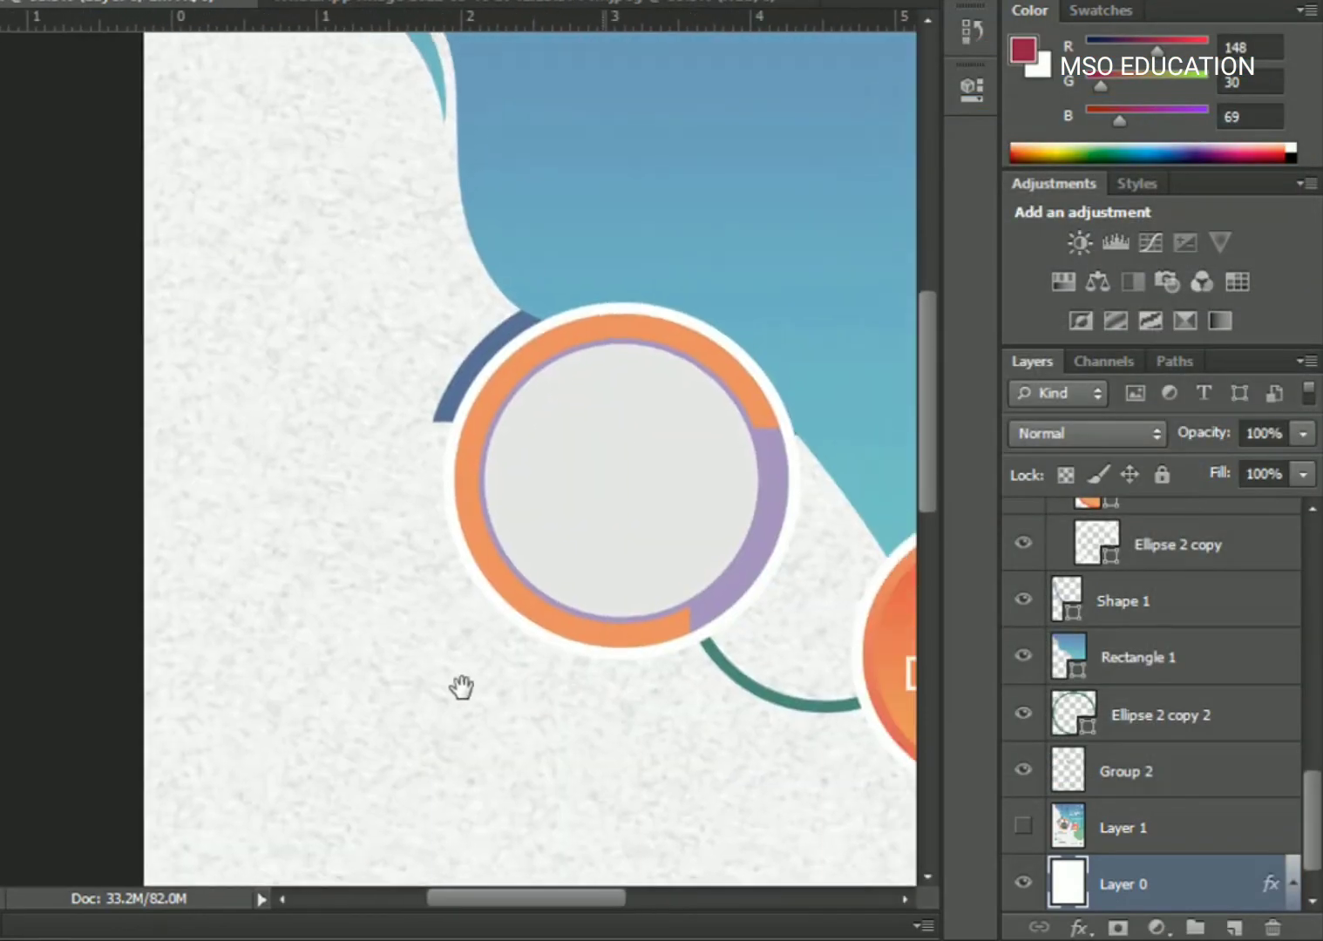
key("ctrl+minus")
key("ctrl+minus")
key("ctrl+minus")
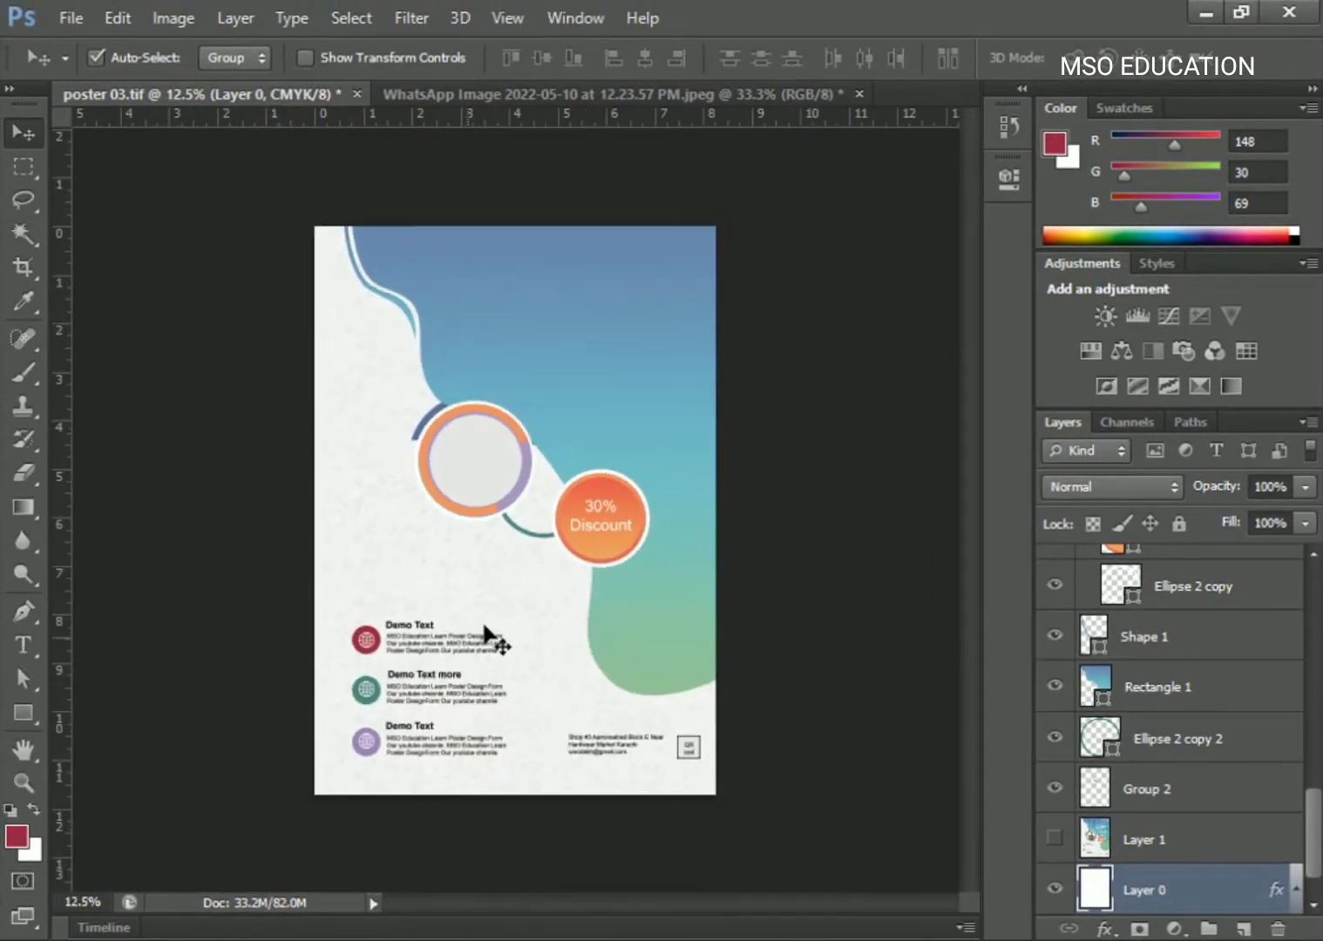
key("ctrl+plus")
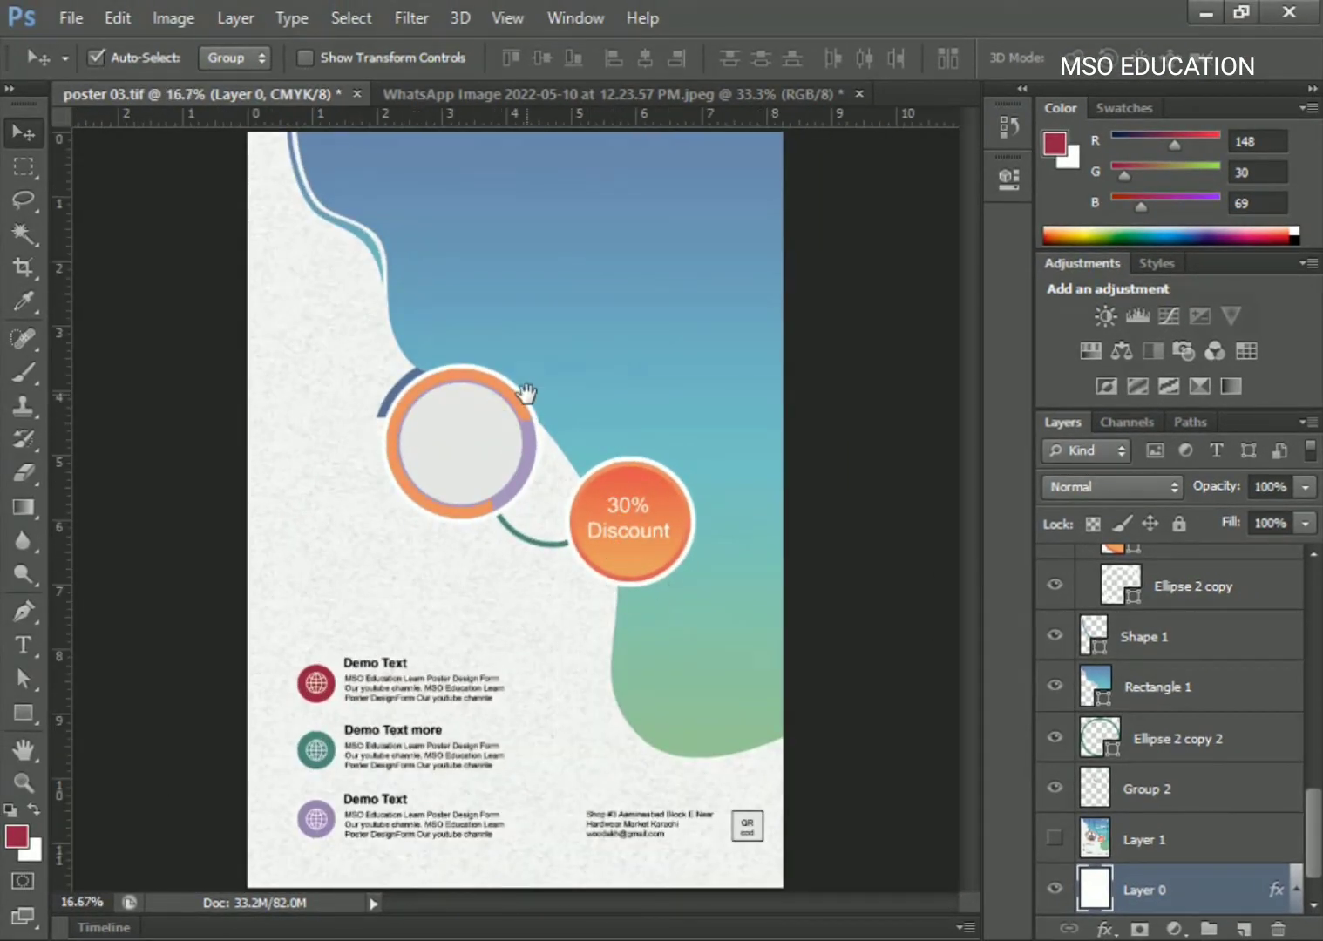
Draw a vertical line down the poster's right side and set its width to 30 px.
left_click(655, 237)
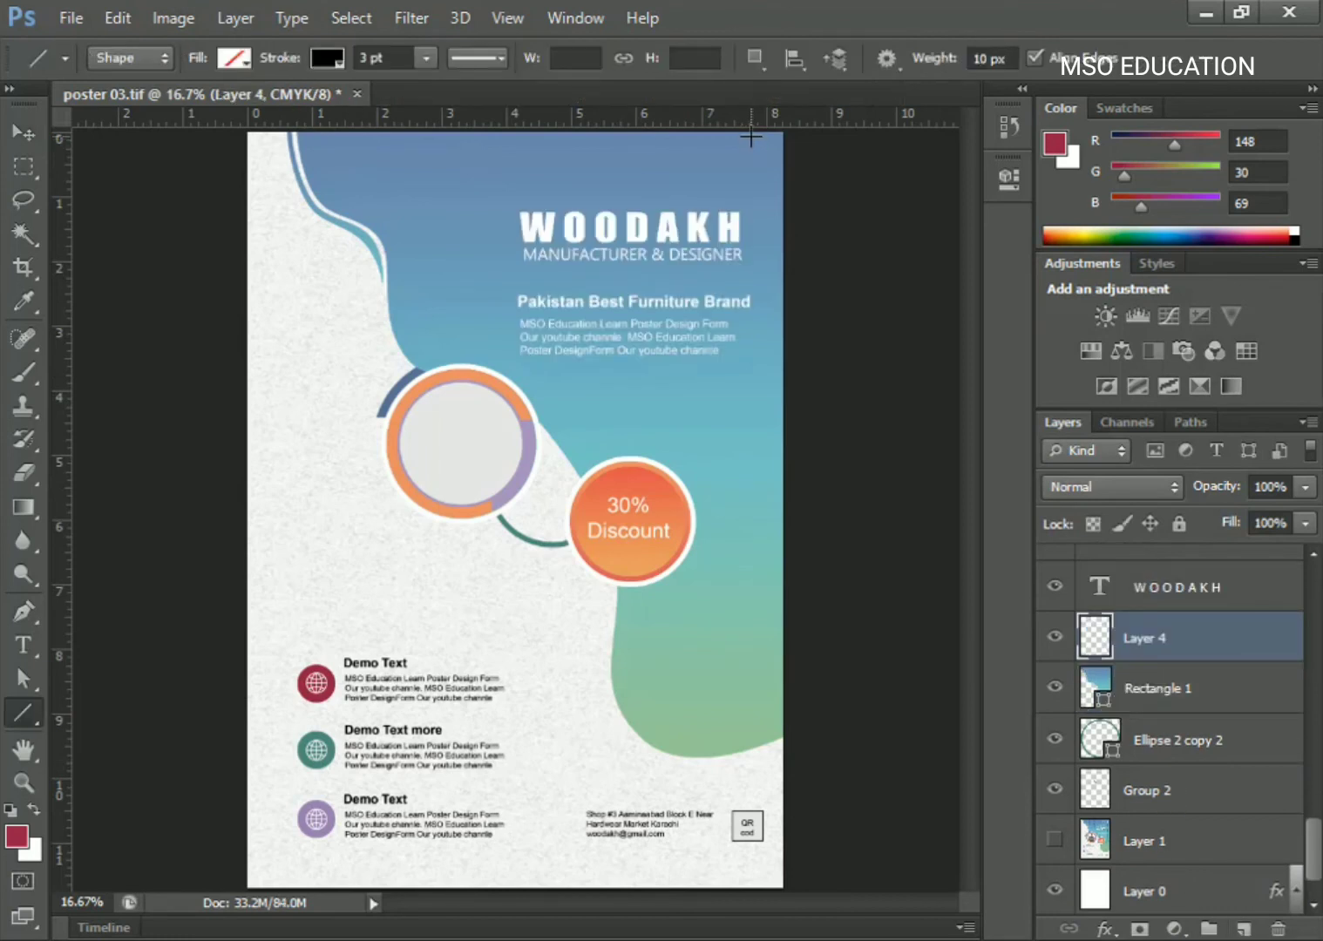
left_click_drag(750, 137, 765, 751)
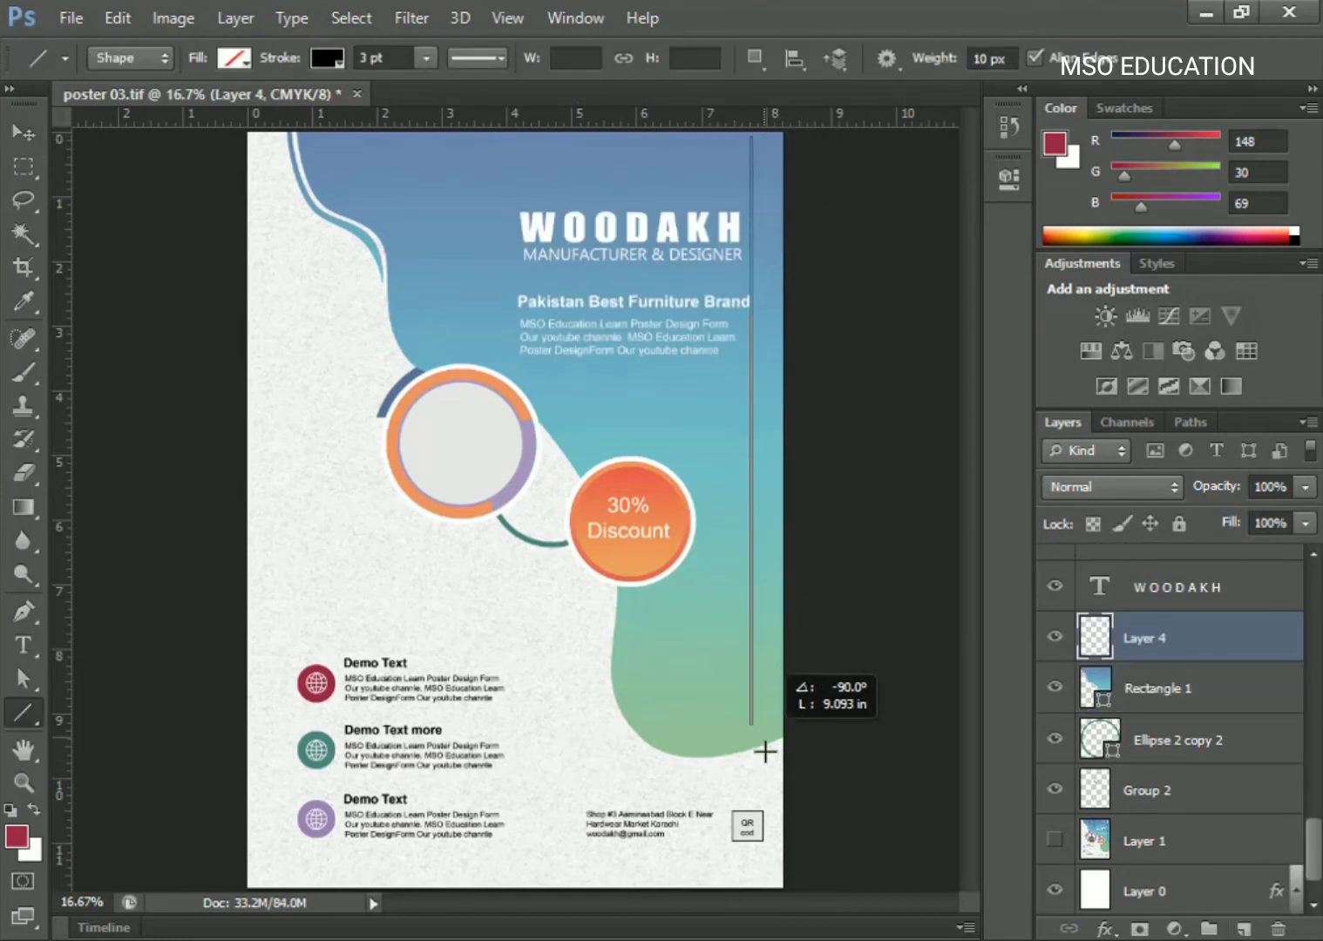
left_click_drag(765, 751, 765, 764)
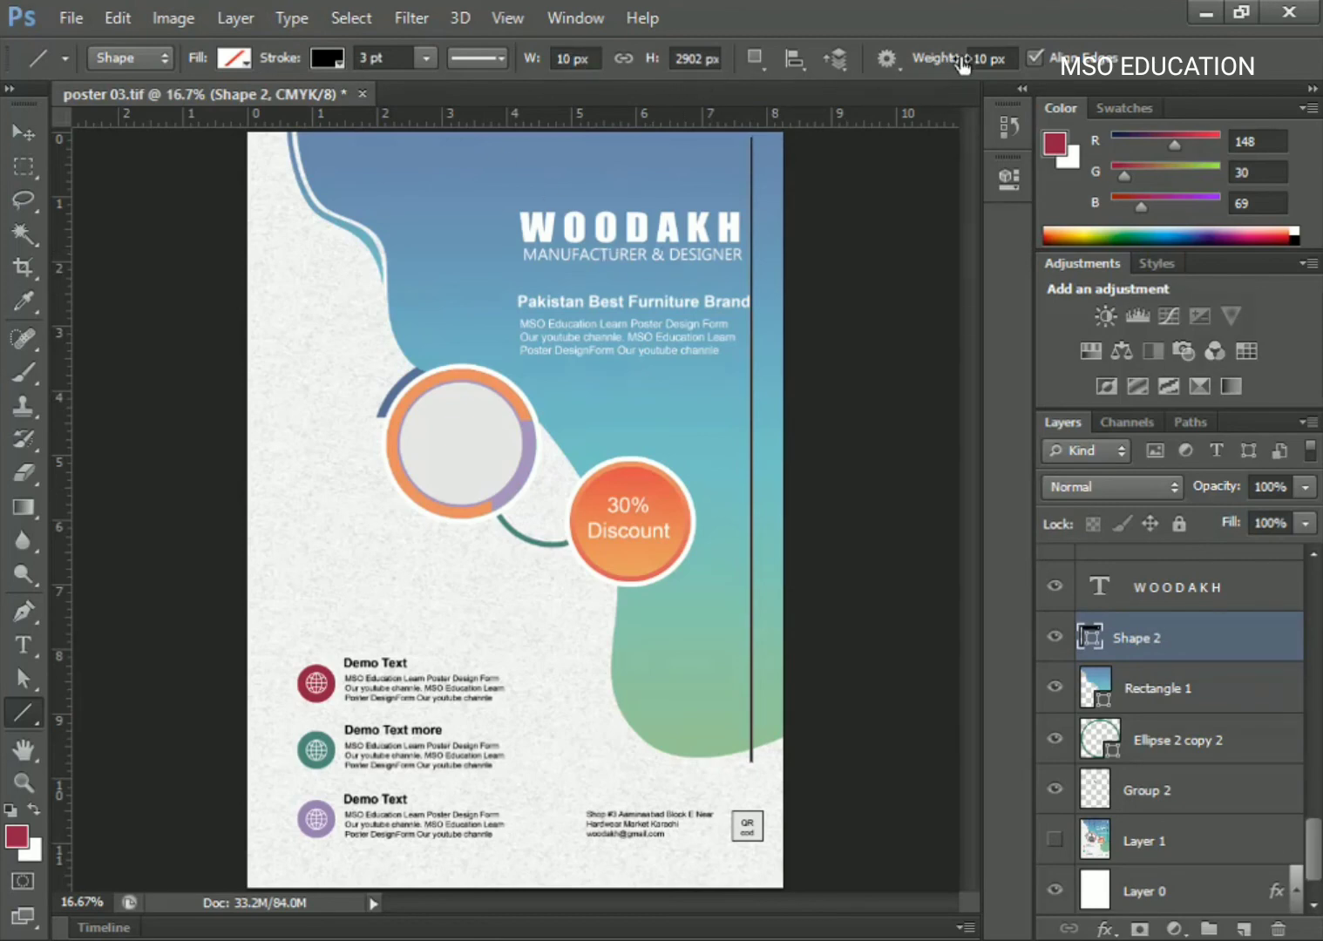
left_click(990, 58)
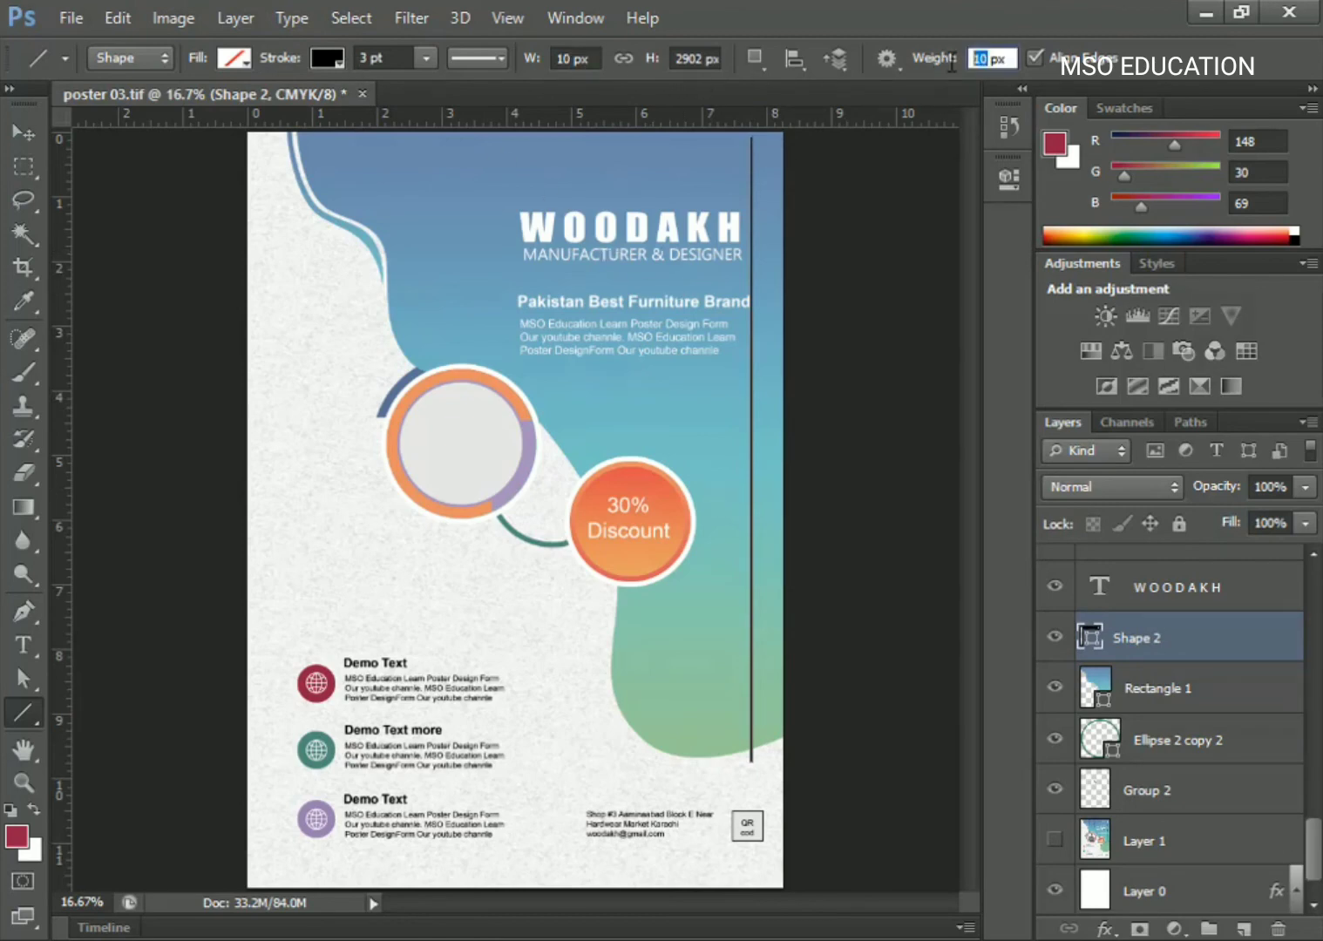
type("30")
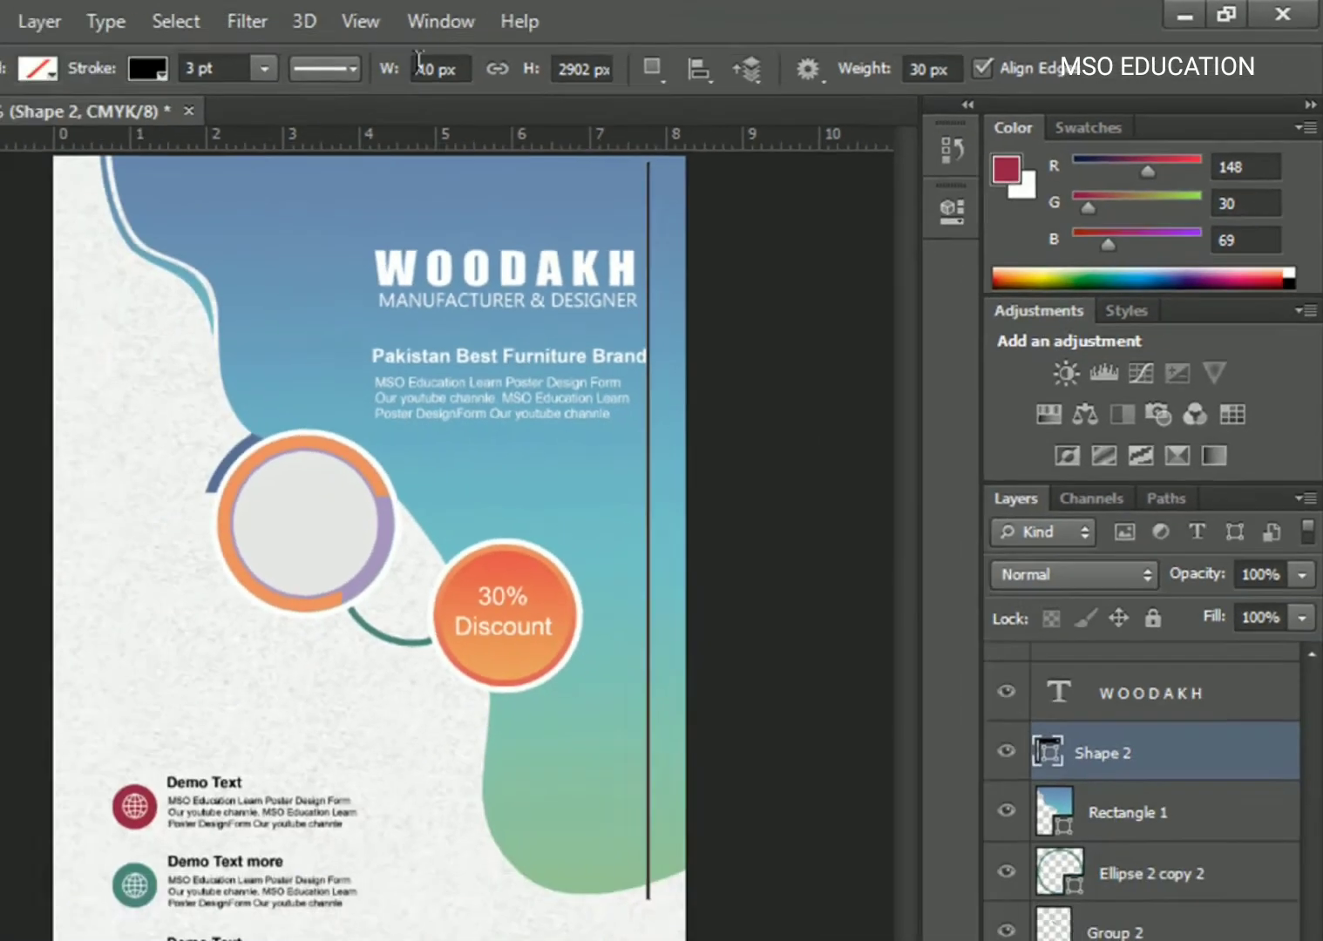
left_click(557, 59)
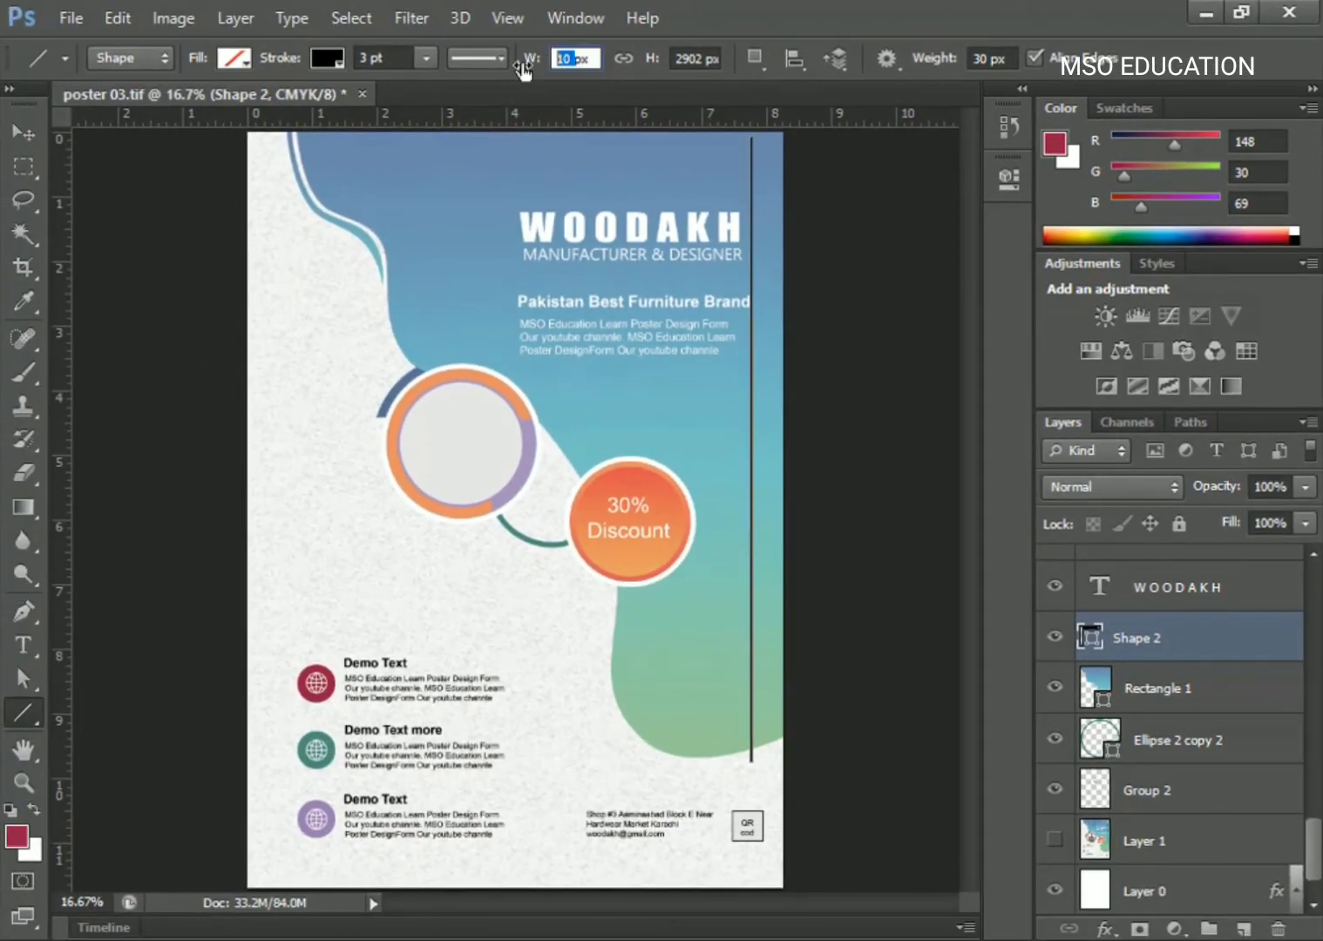
key("Return")
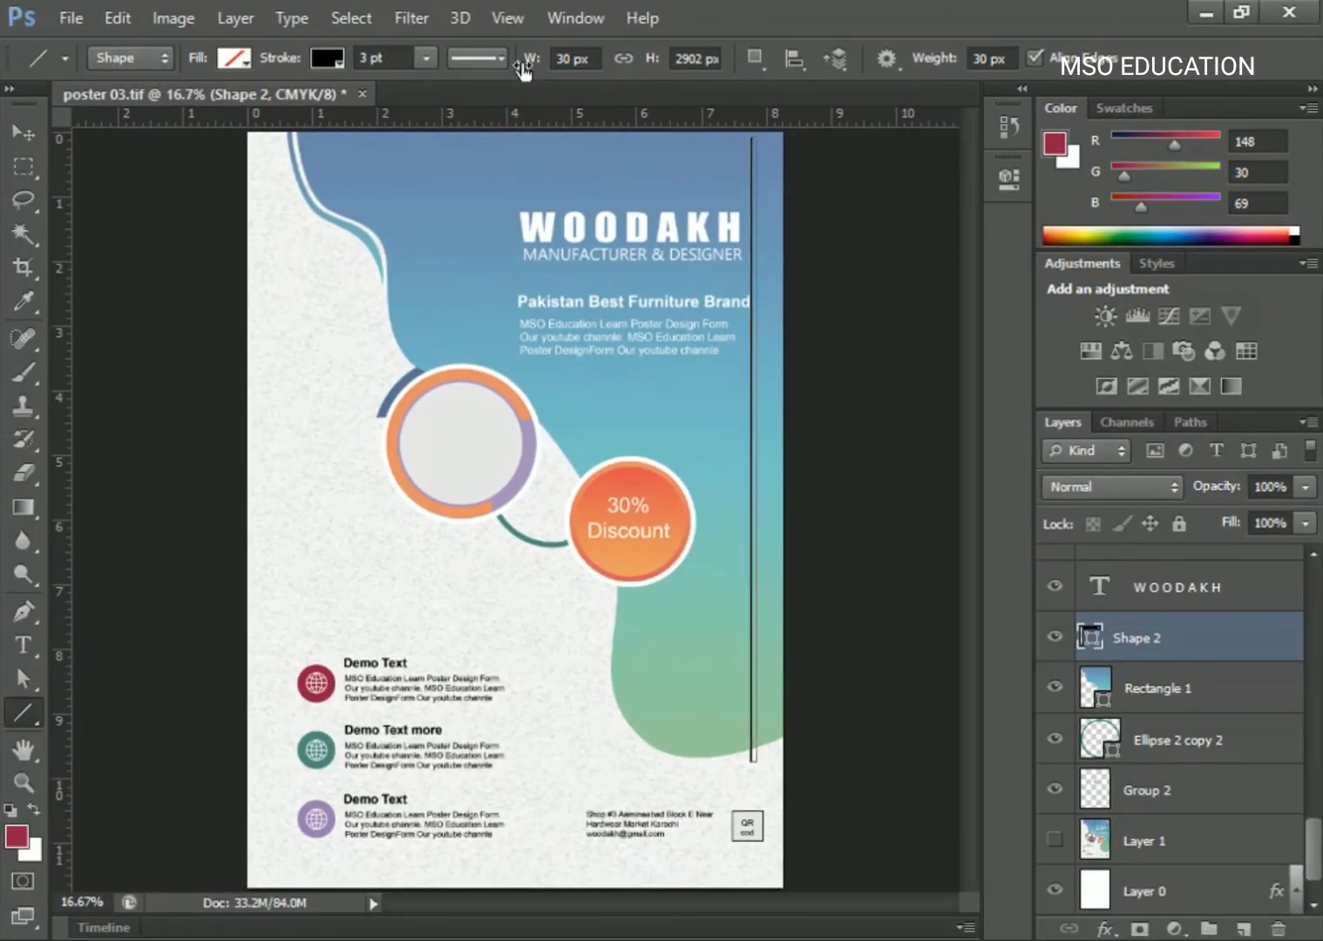
left_click(26, 136)
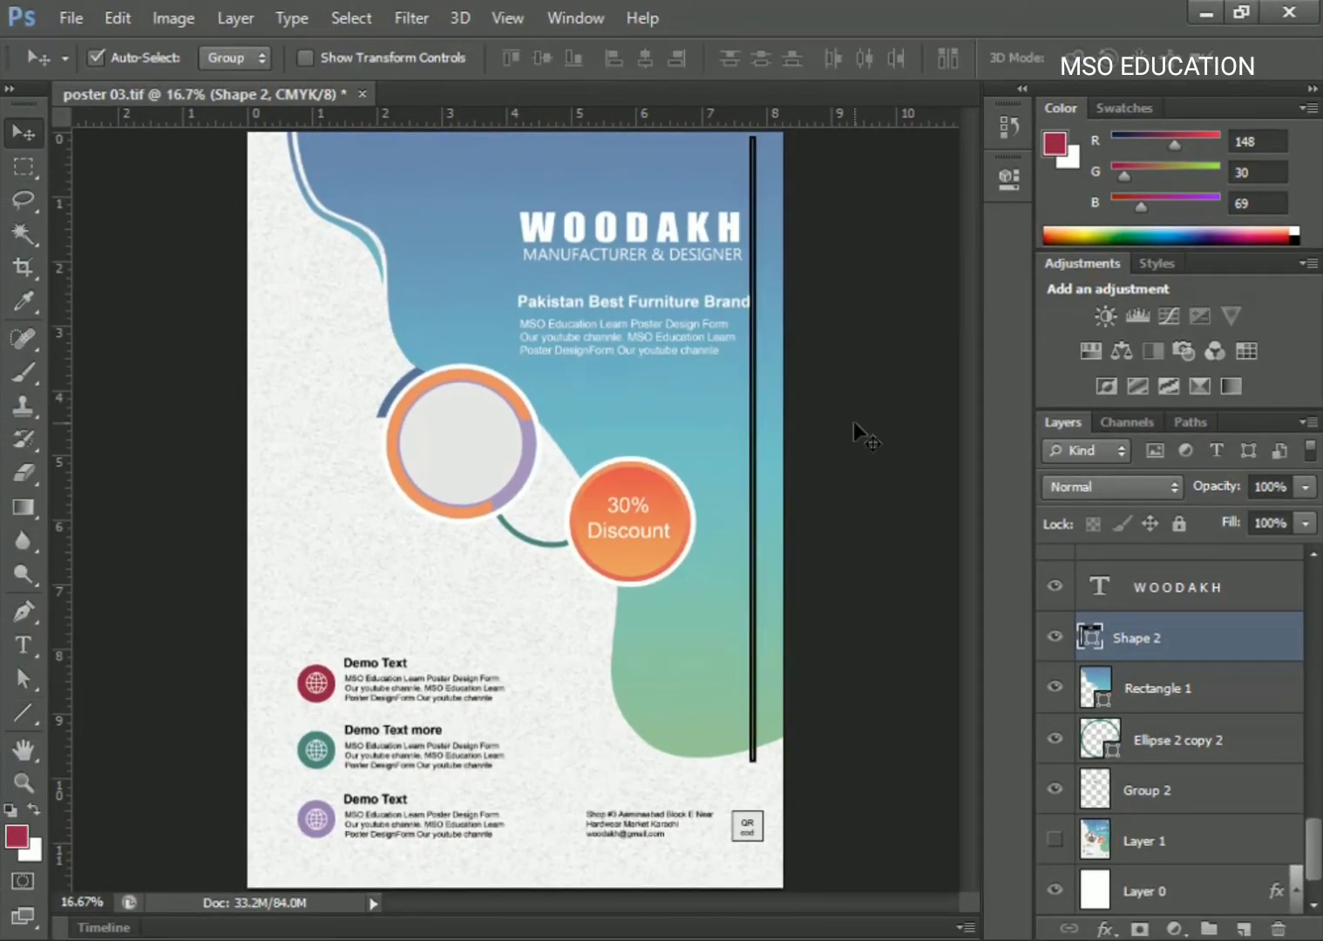
key("ctrl+plus")
mouse_move(753, 419)
left_mouse_down()
mouse_move(505, 449)
mouse_move(517, 528)
mouse_move(603, 643)
left_mouse_up()
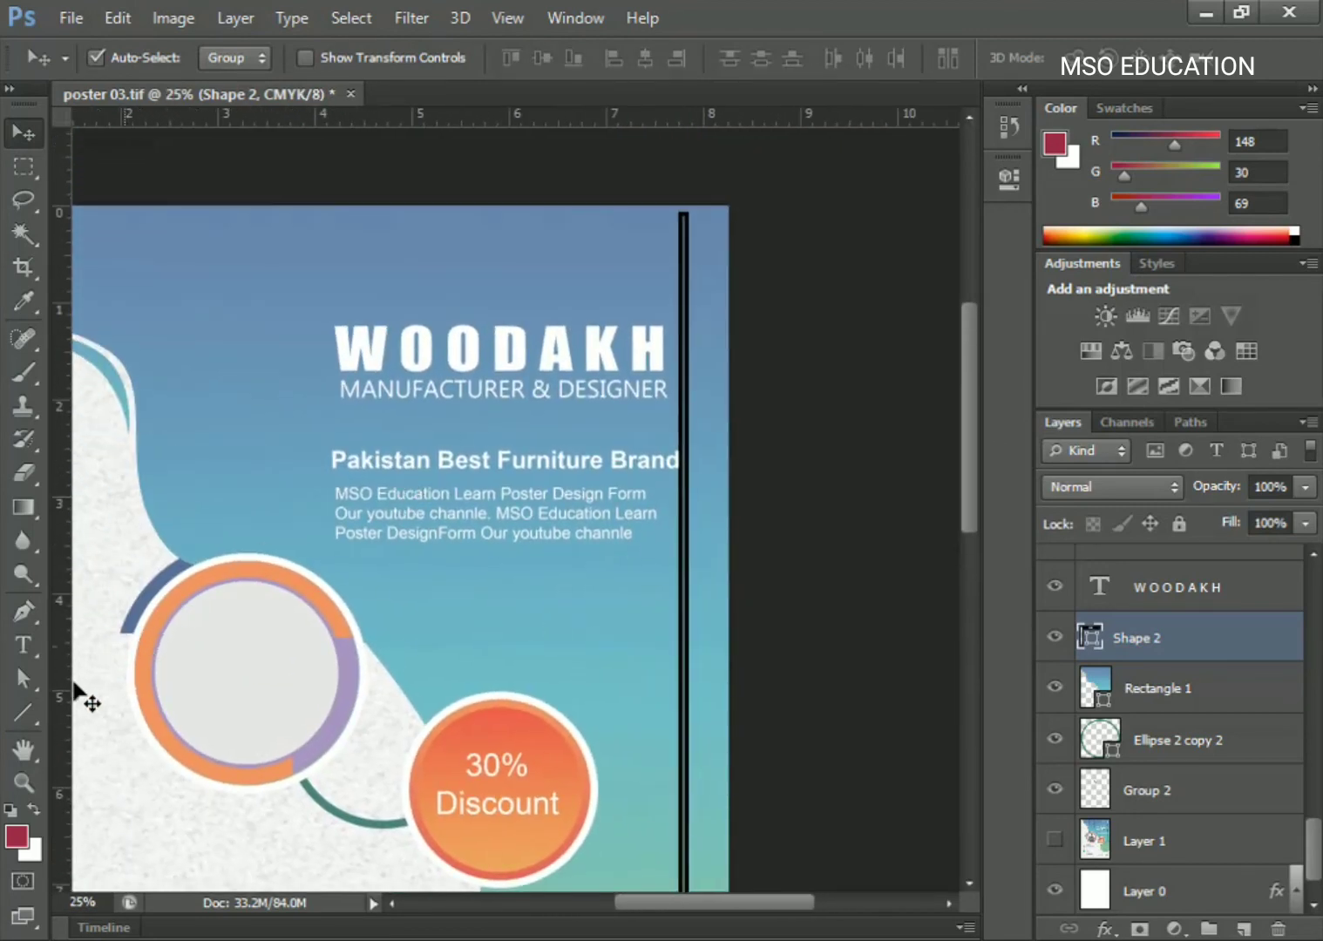
Set the vertical line's fill and stroke to the recent green.
key("u")
left_click(234, 58)
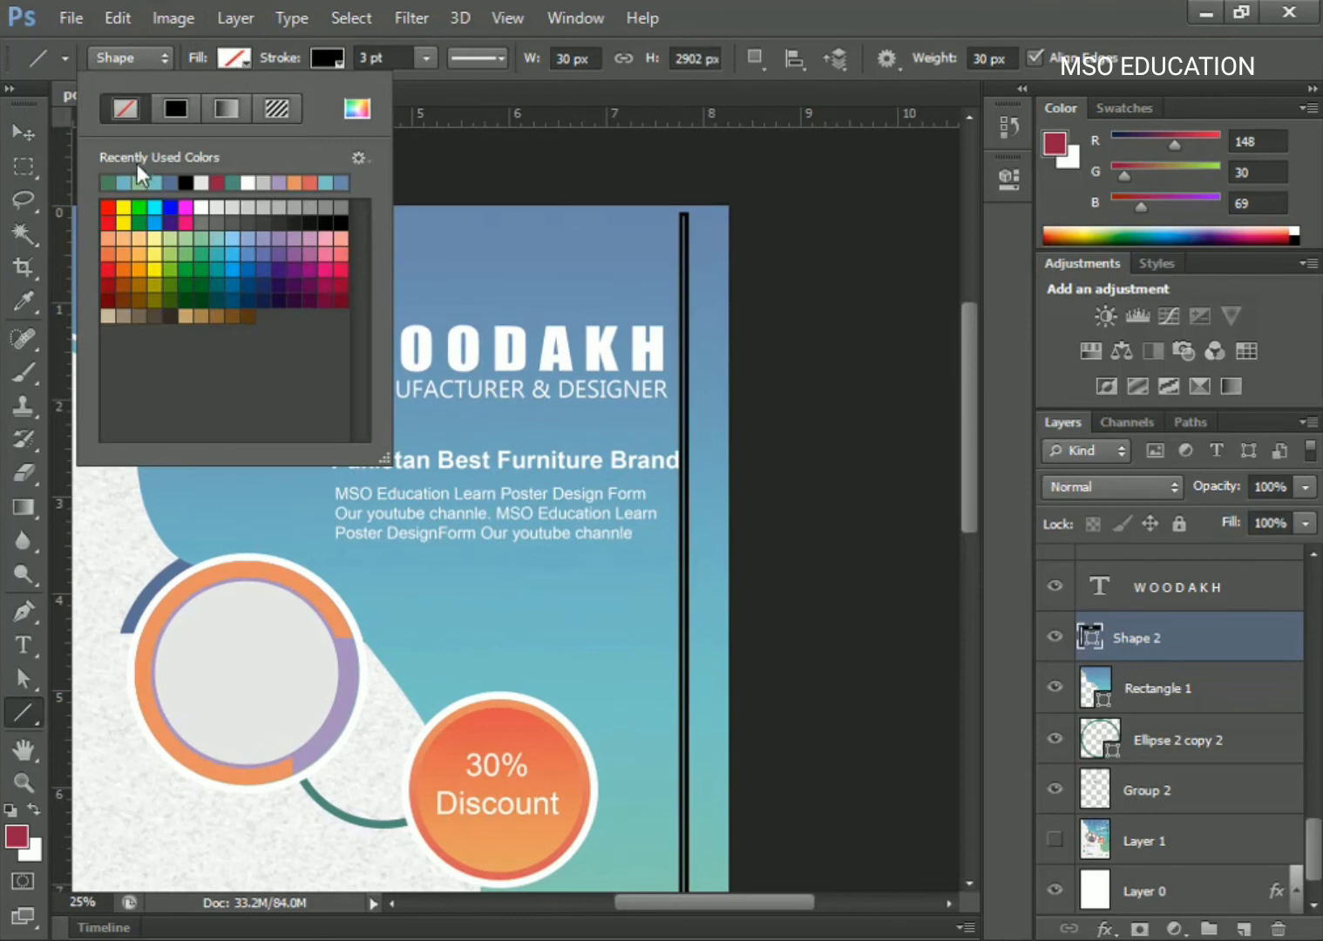
left_click(109, 182)
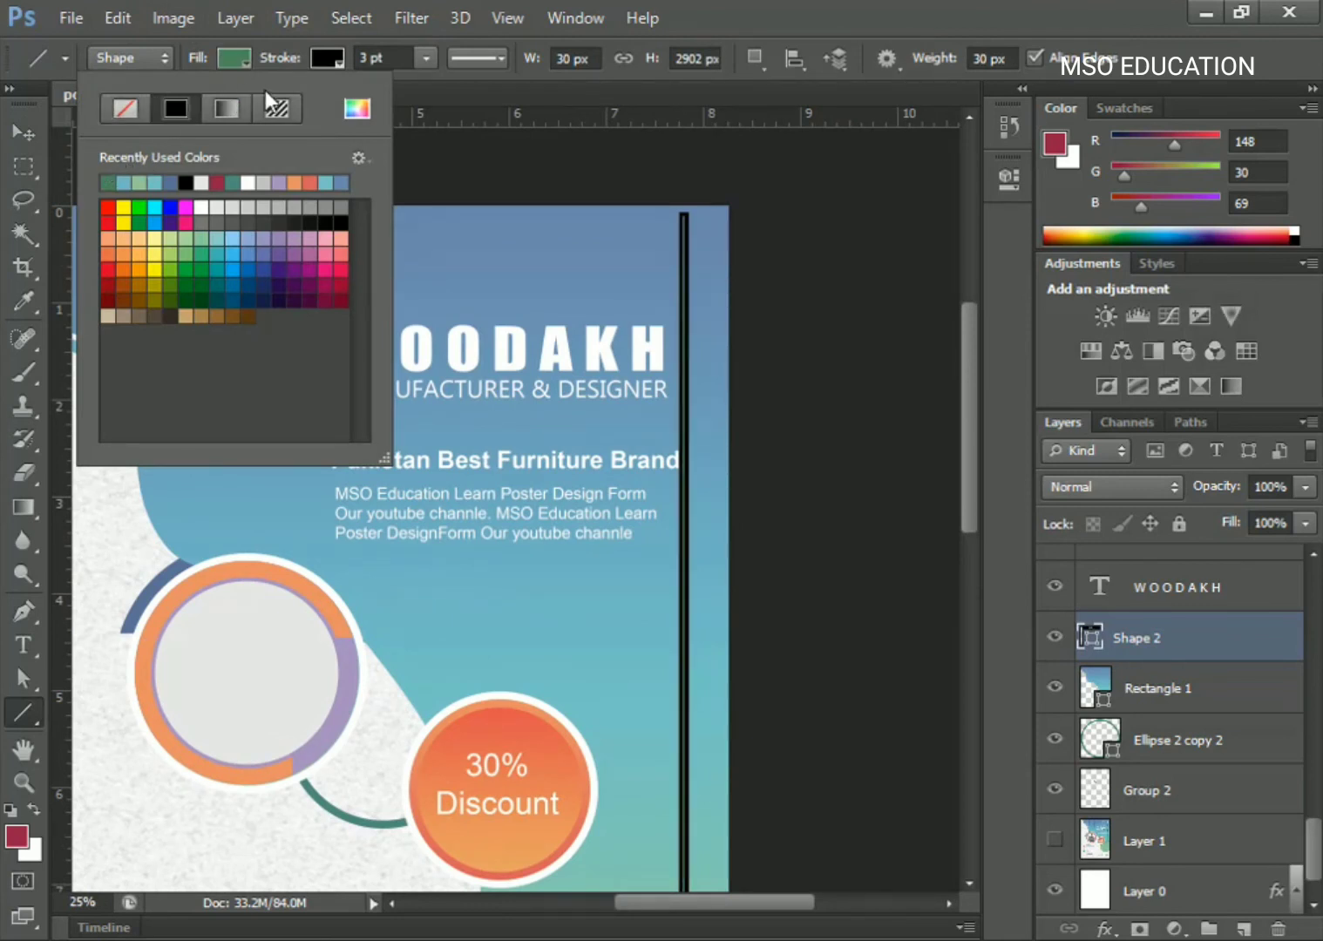
left_click(328, 57)
left_click(203, 180)
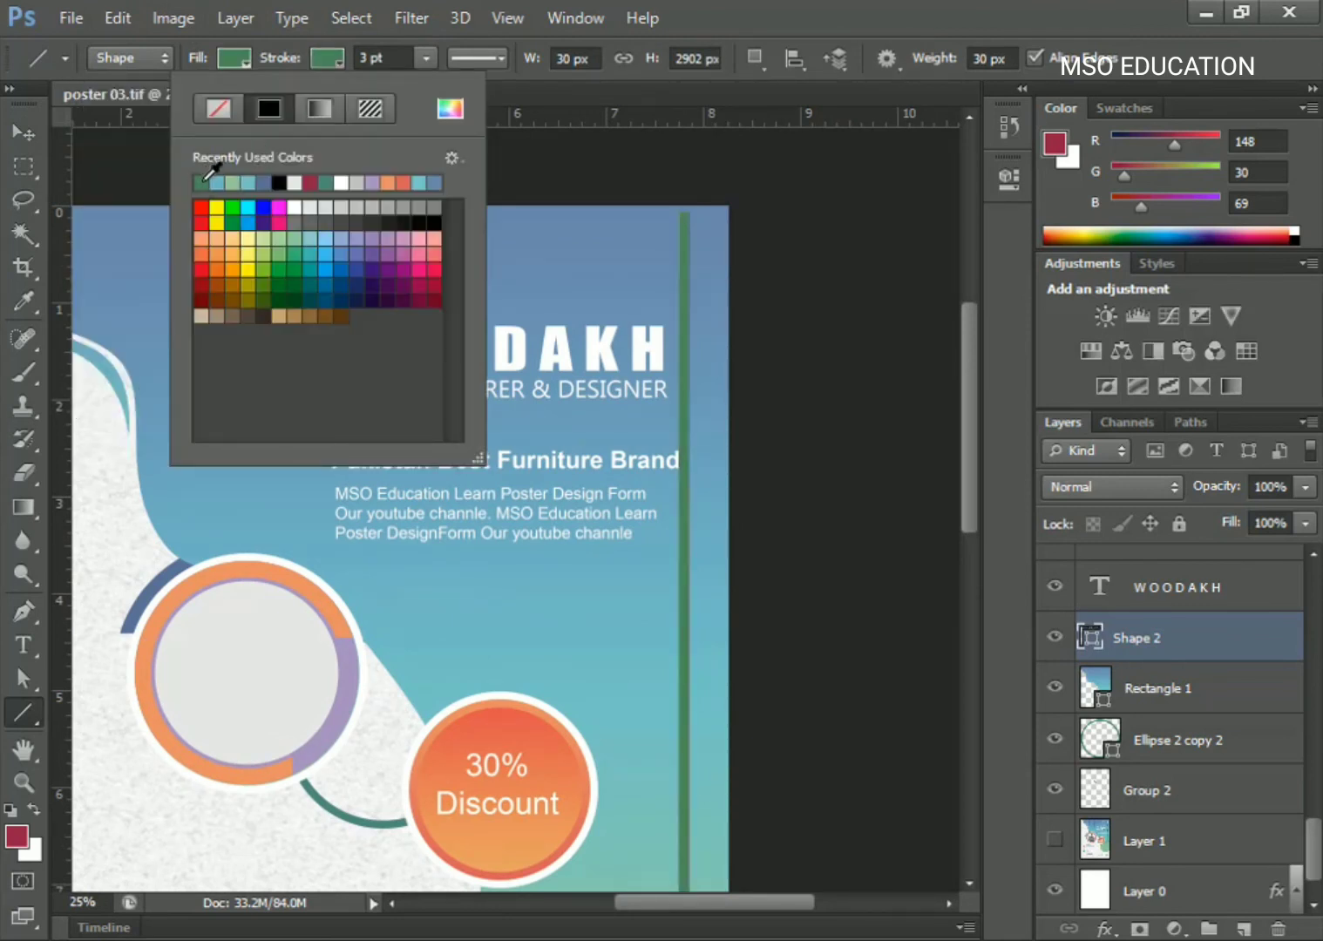
left_click(20, 132)
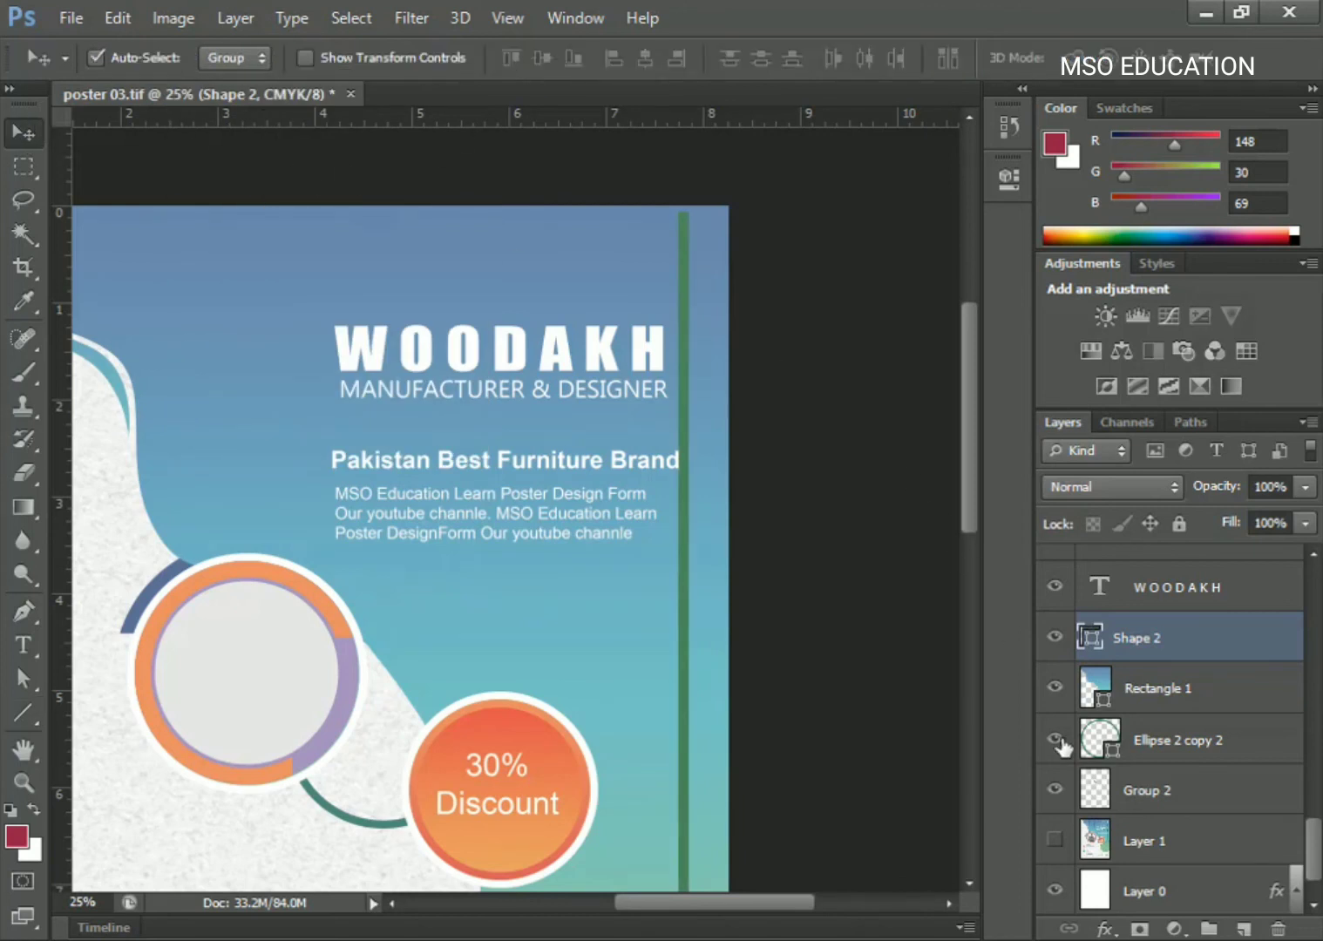
Duplicate Shape 2 below, color the copy dark green and nudge it right.
left_click_drag(1152, 645, 1244, 929)
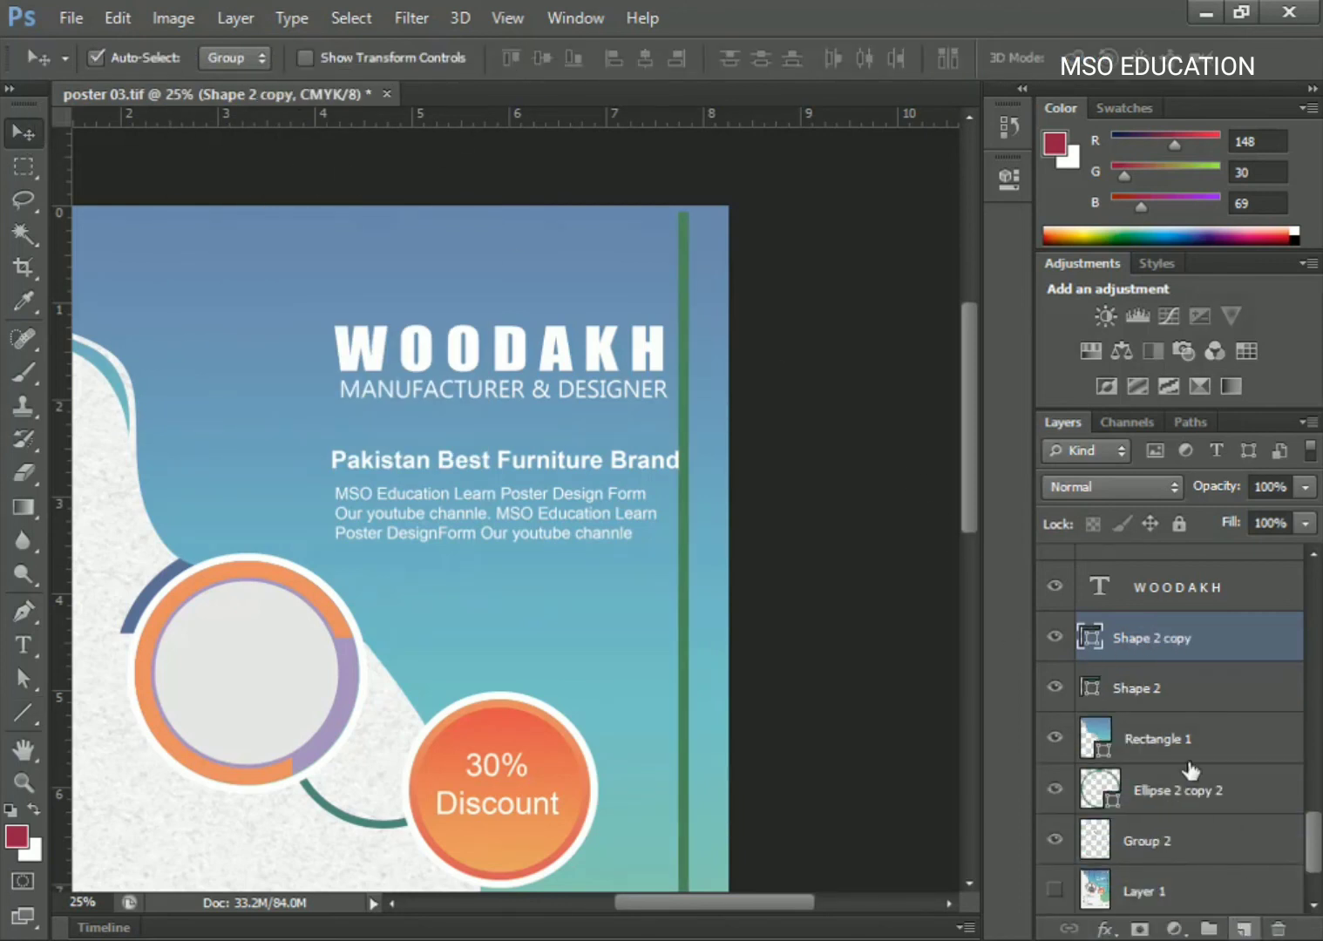
left_click_drag(1152, 645, 1129, 702)
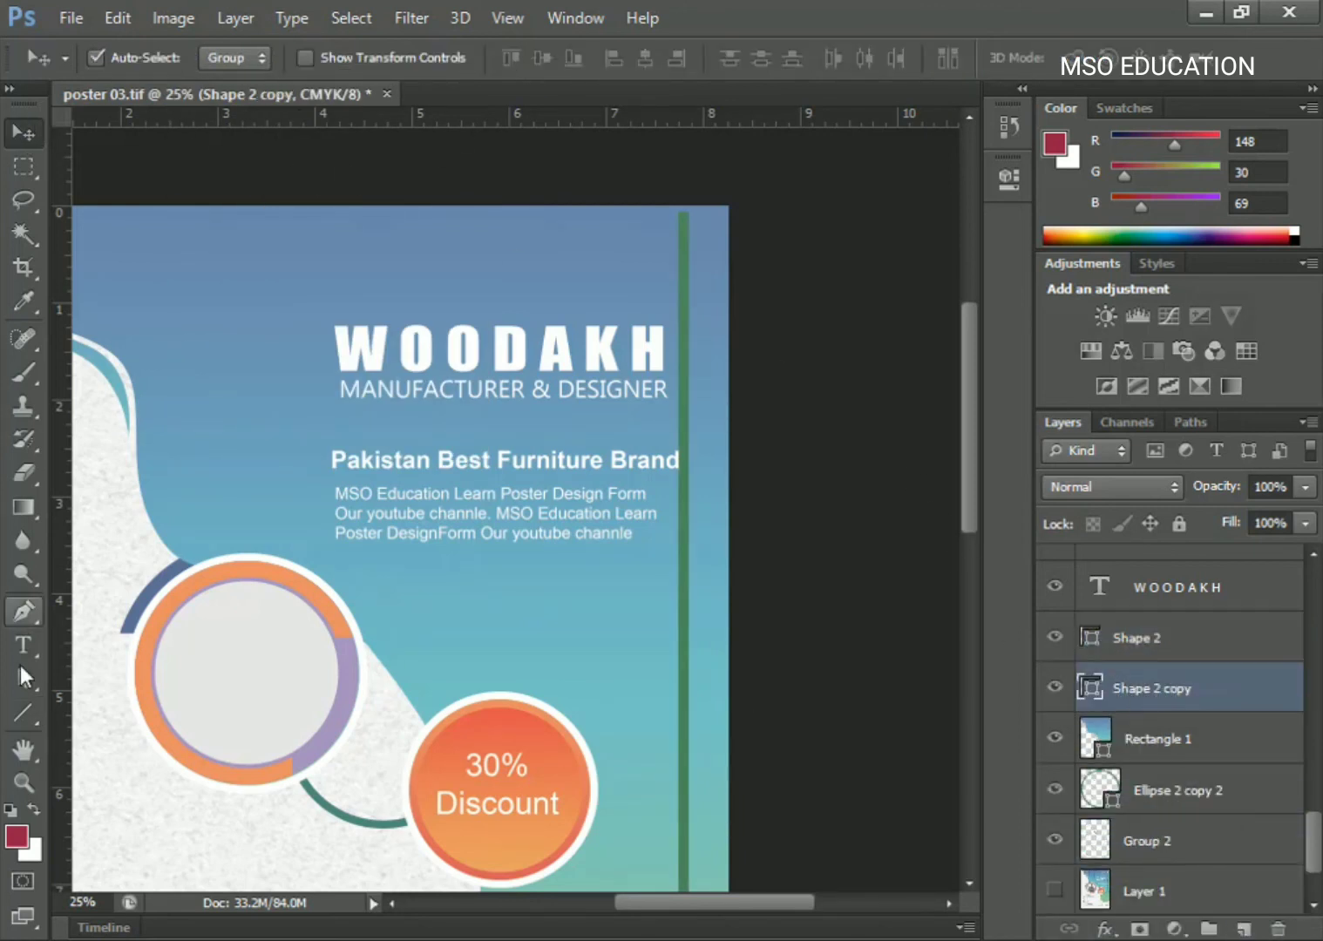
left_click(27, 713)
left_click(232, 61)
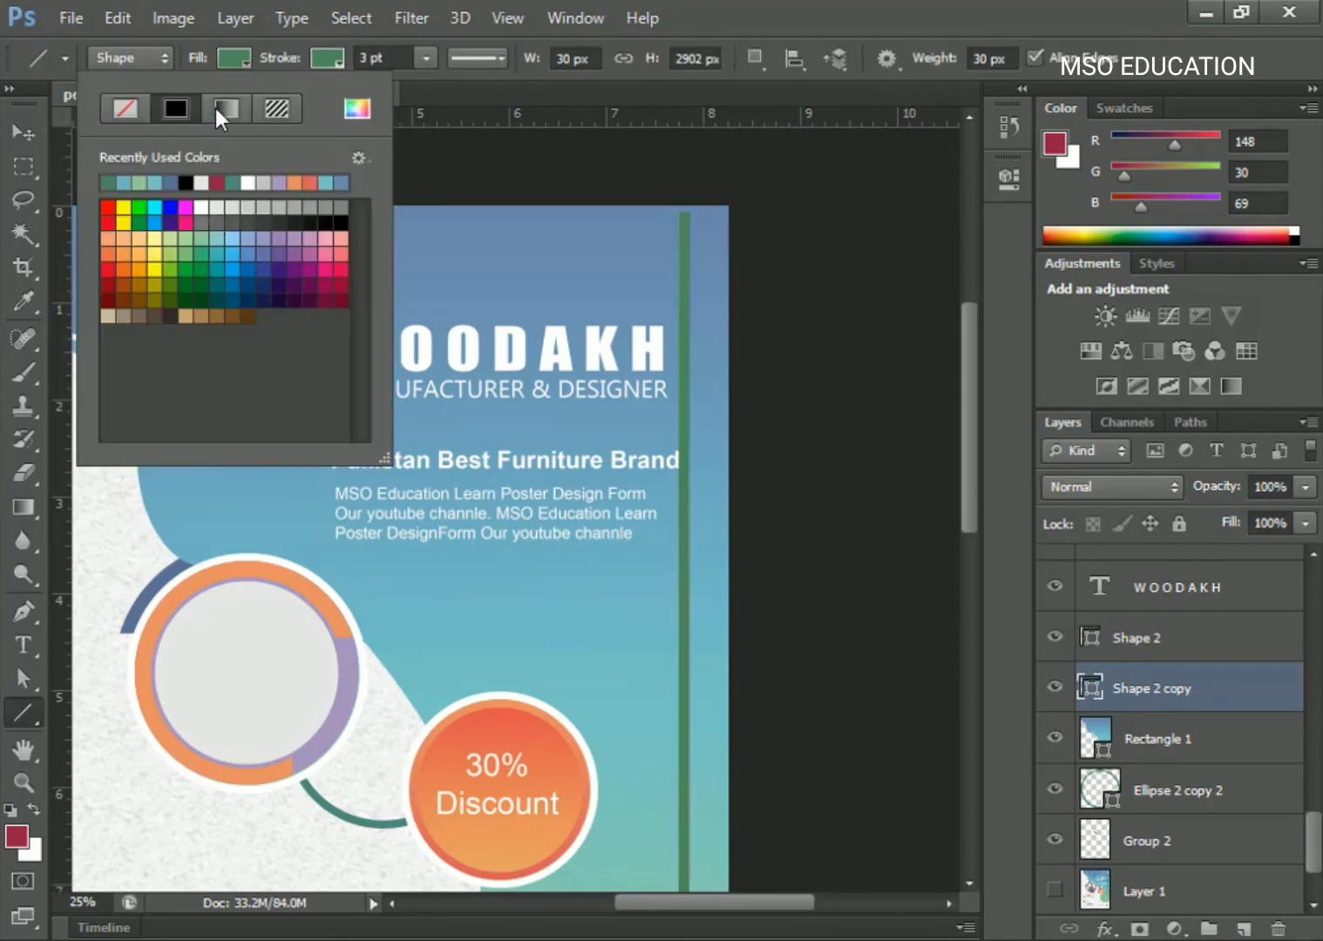
left_click(198, 298)
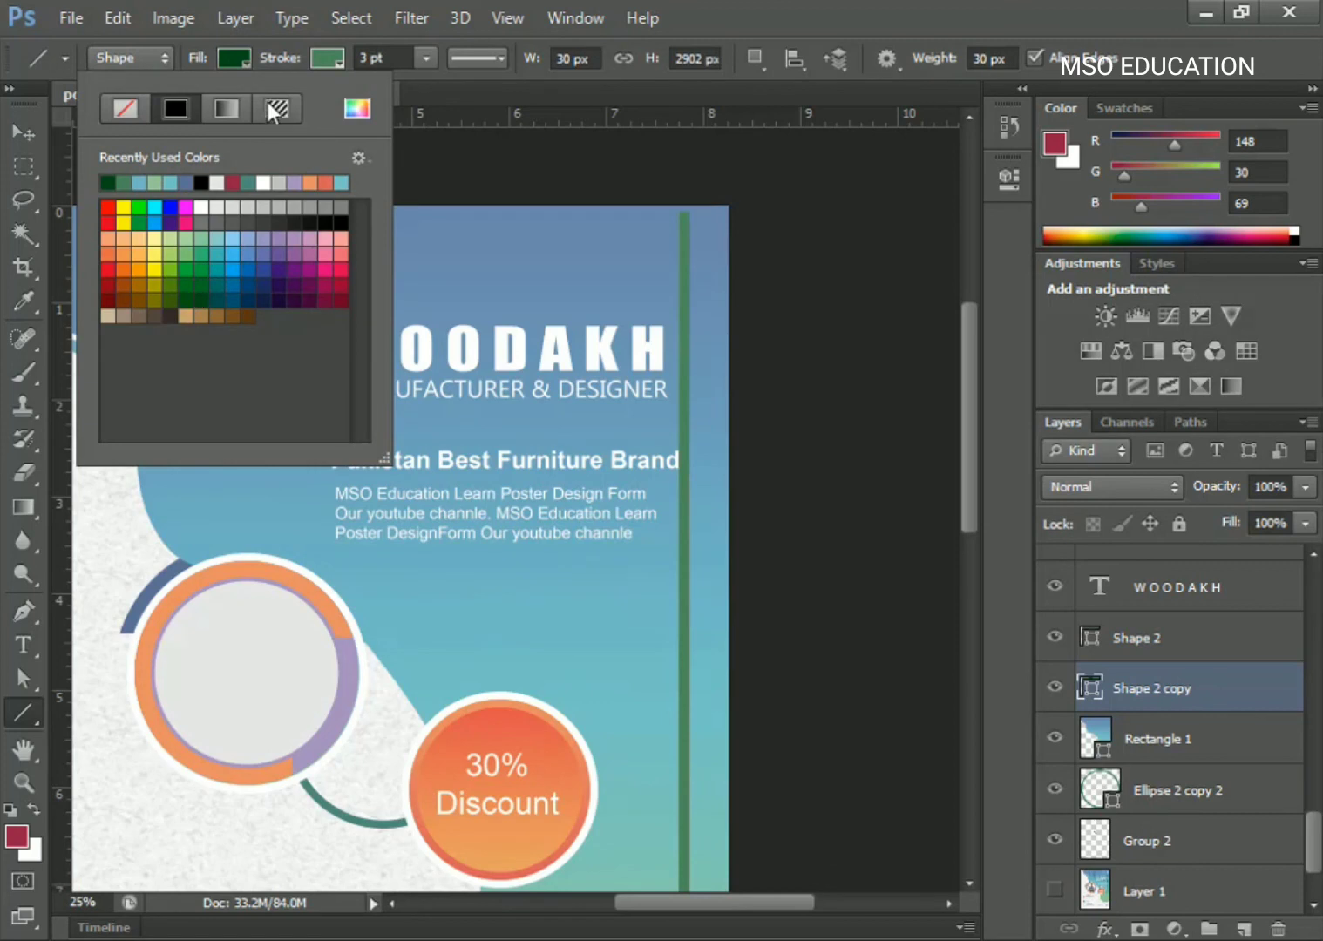
left_click(328, 55)
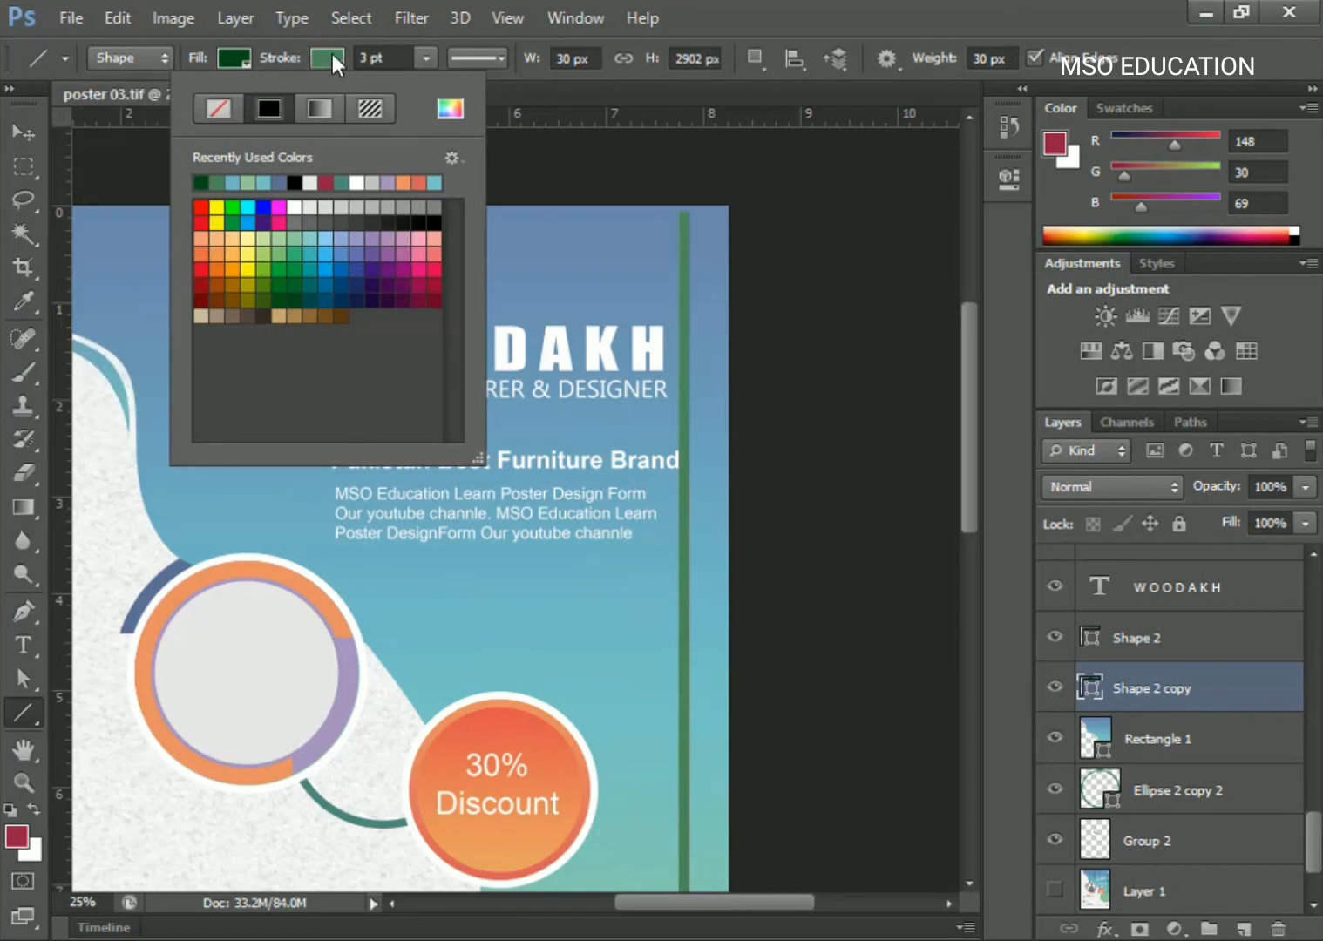
left_click(201, 182)
left_click(32, 127)
key("shift+Right")
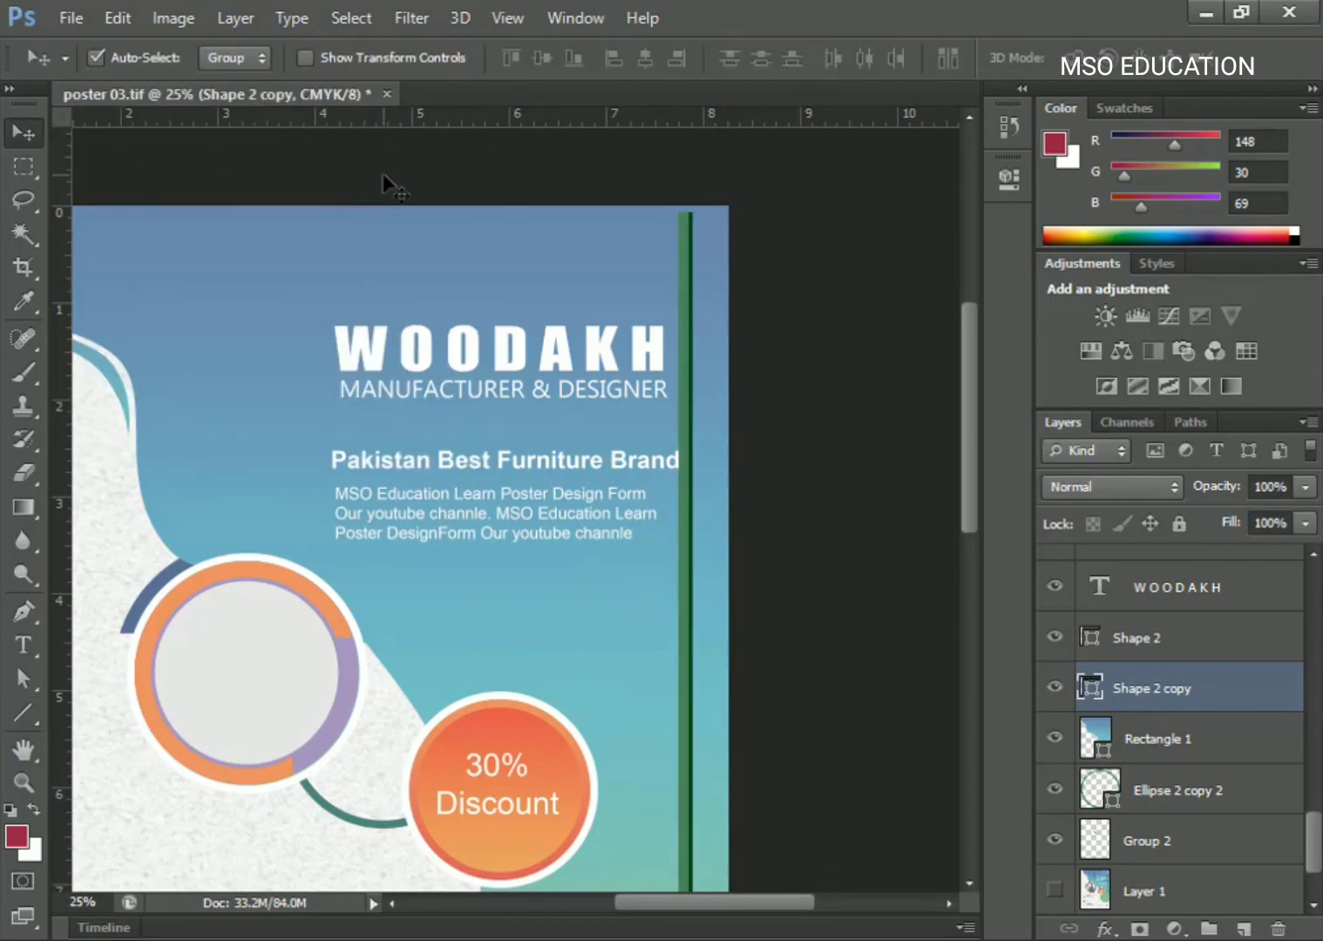
key("shift+Right")
Group Shape 2 and Shape 2 copy into Group 4.
key("ctrl+minus")
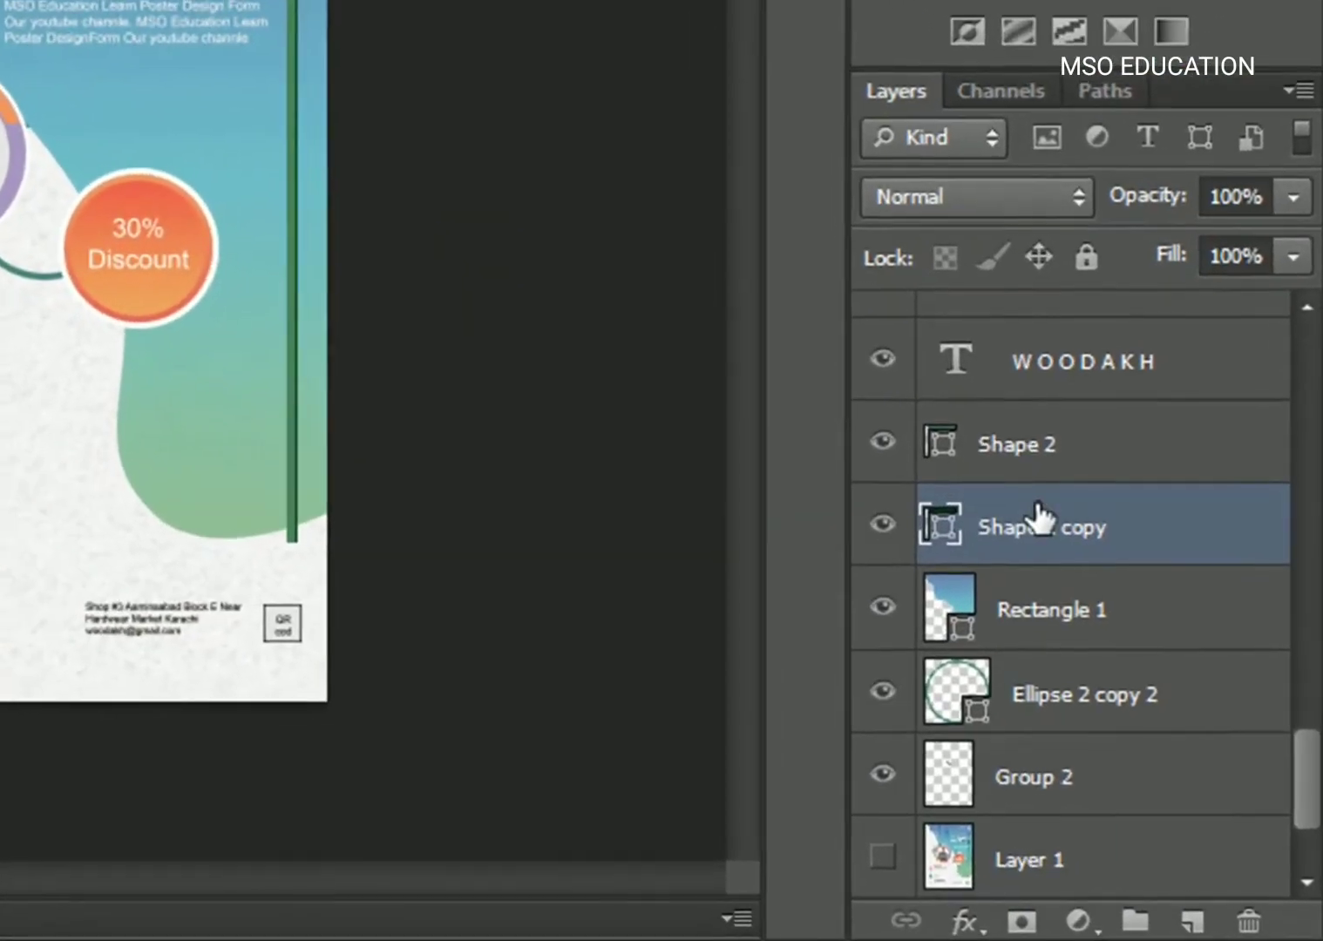
left_click(1007, 458, "shift")
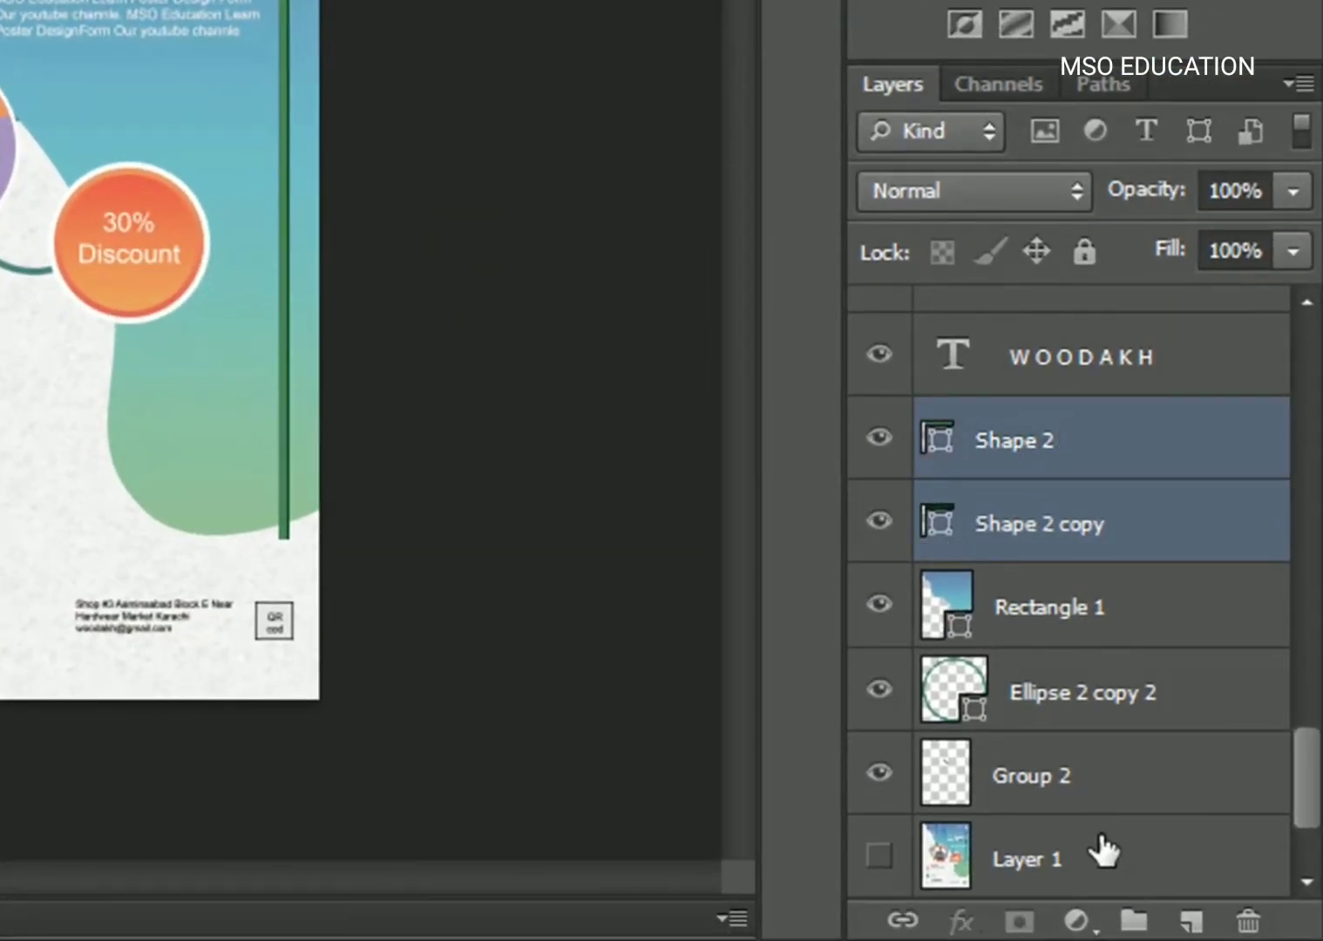
left_click(1133, 921)
left_click(877, 421)
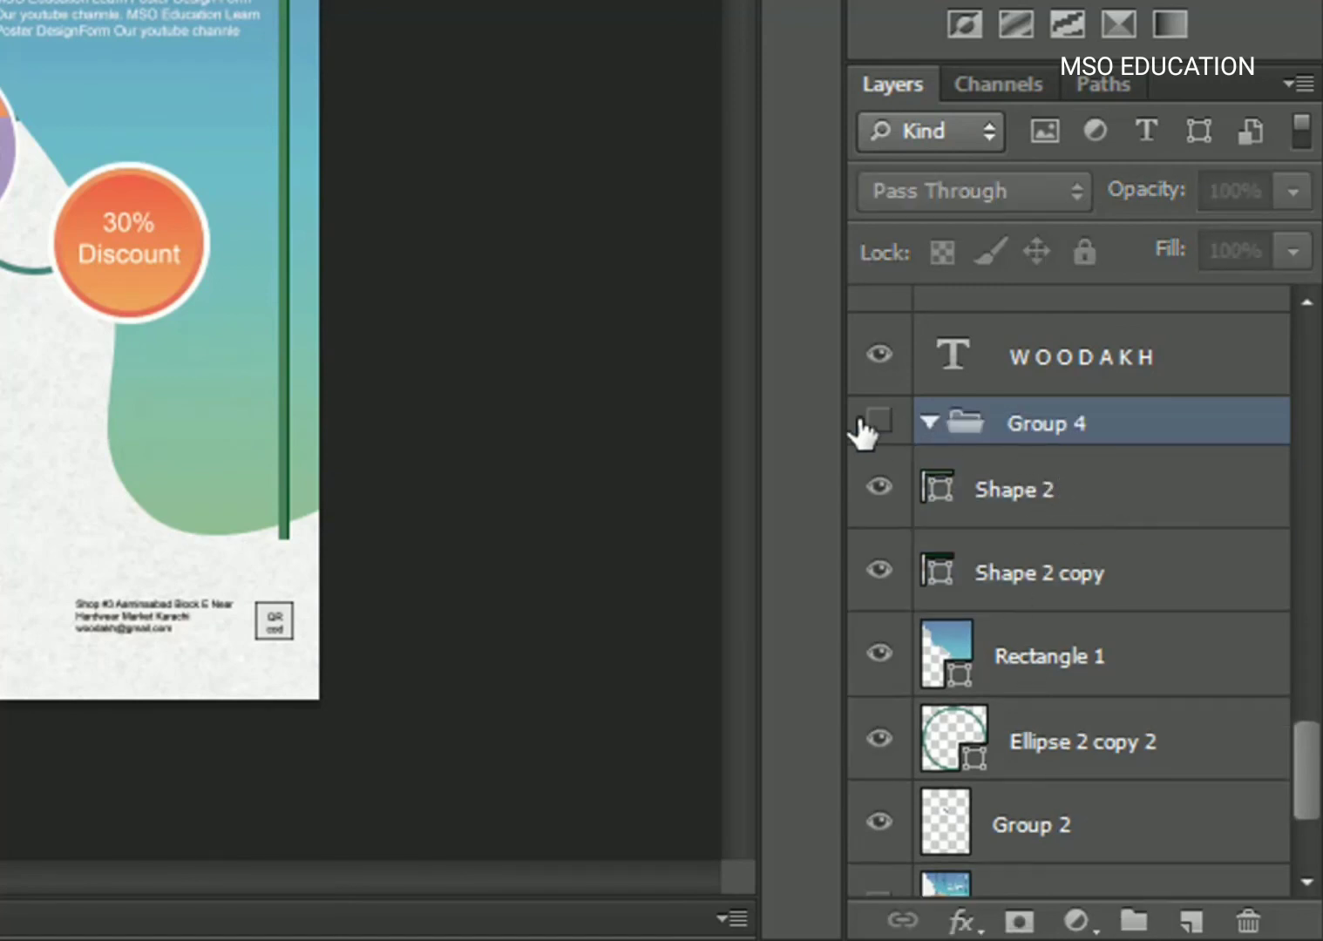
left_click(1037, 510)
left_click(1076, 581, "shift")
left_click_drag(1076, 581, 1035, 427)
left_click(1009, 439)
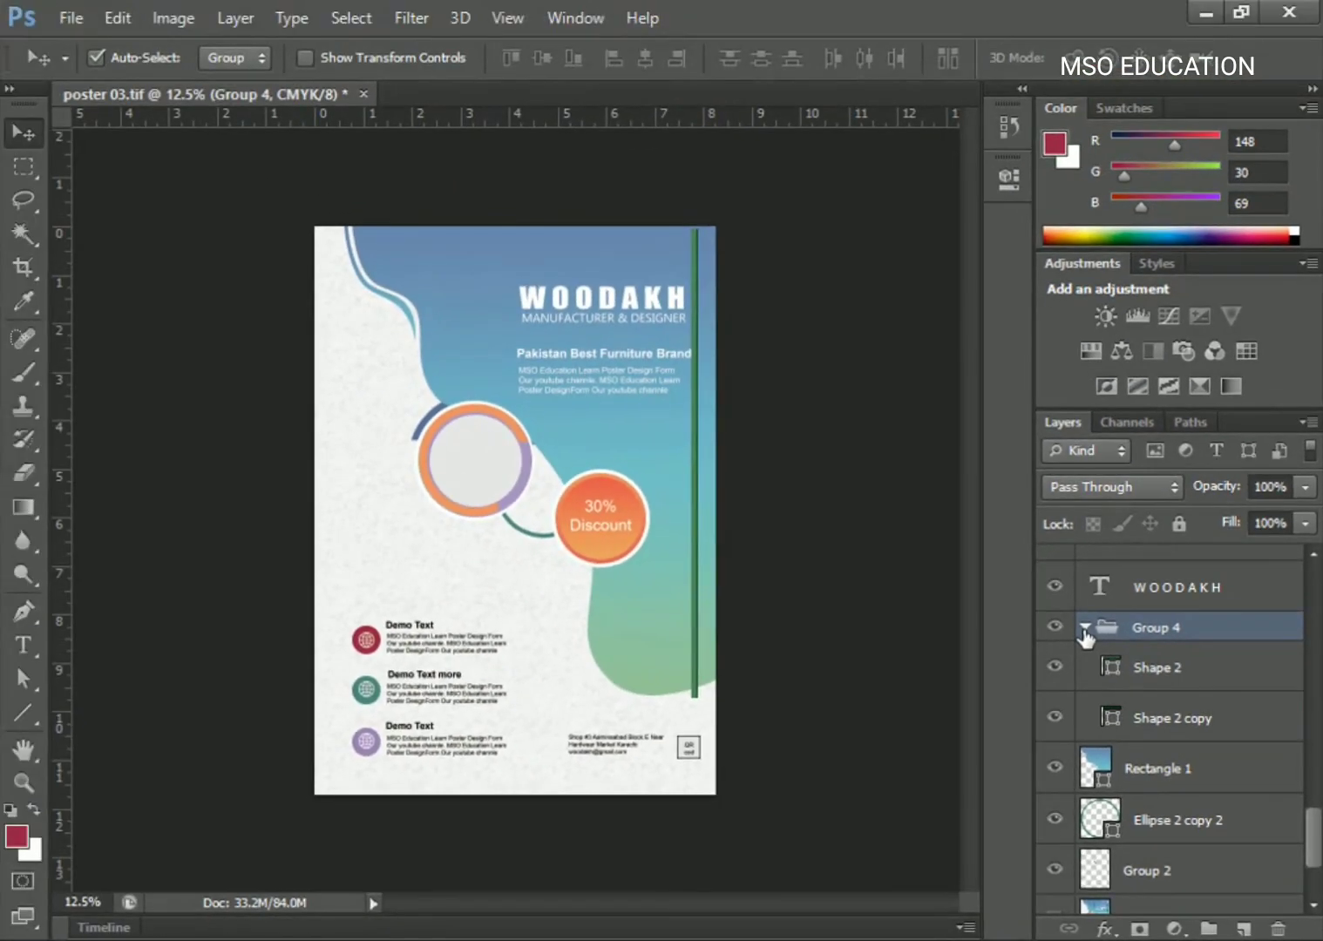
Duplicate the green bar three times, shifting each copy further left.
key("ctrl+j")
key("ctrl+e")
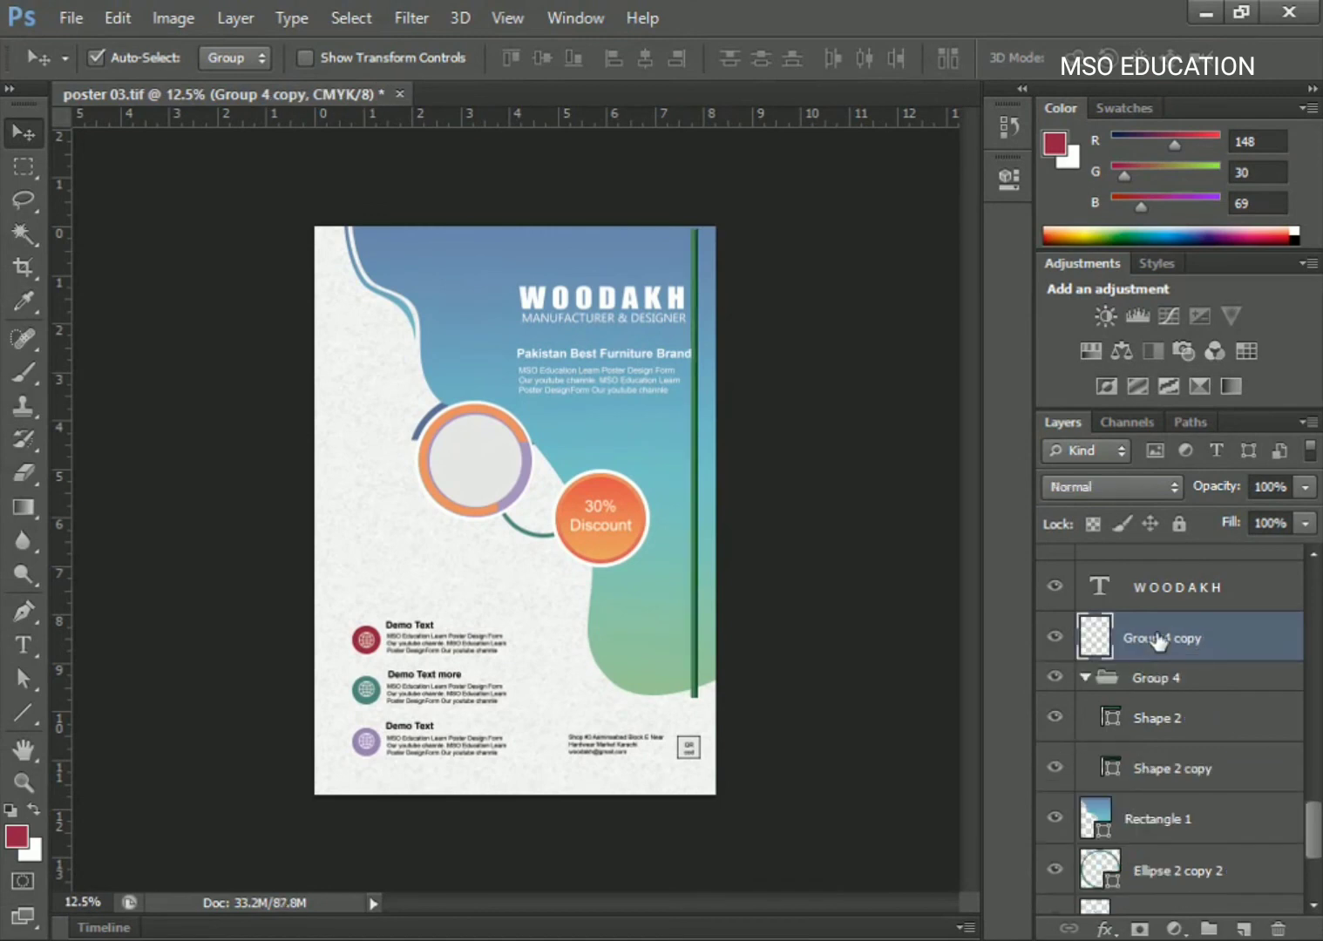
key("shift+Left")
key("shift+Left")
key("shift+Left")
key("shift+Left")
key("shift+Left")
key("shift+Left")
key("shift+Left")
key("shift+Left")
key("shift+Left")
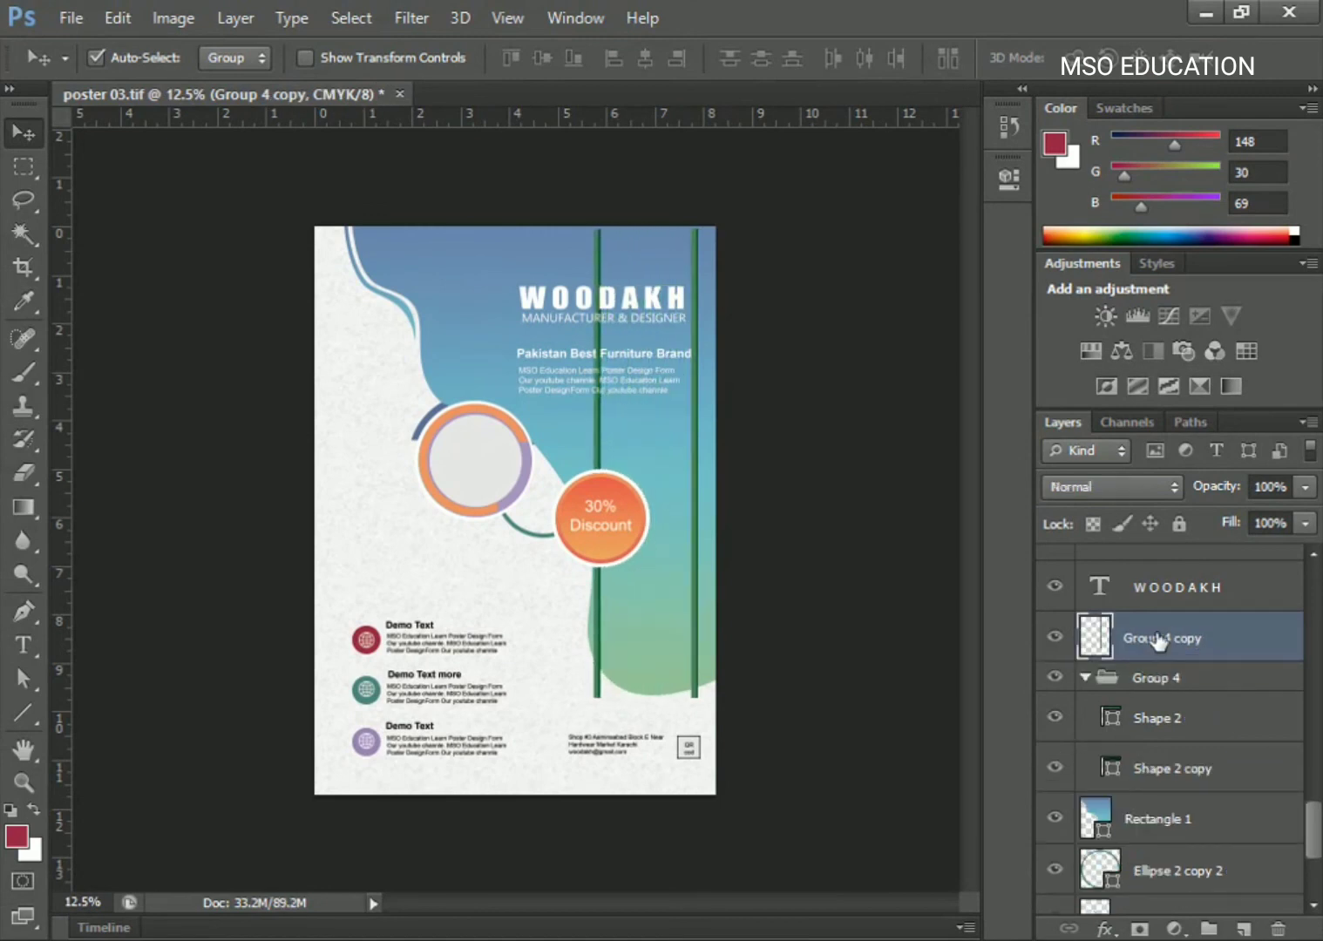
key("shift+Left")
key("shift+Left")
key("ctrl+j")
key("shift+Left")
key("shift+Left")
key("shift+Left")
key("shift+Left")
key("shift+Left")
key("shift+Left")
key("shift+Left")
key("shift+Left")
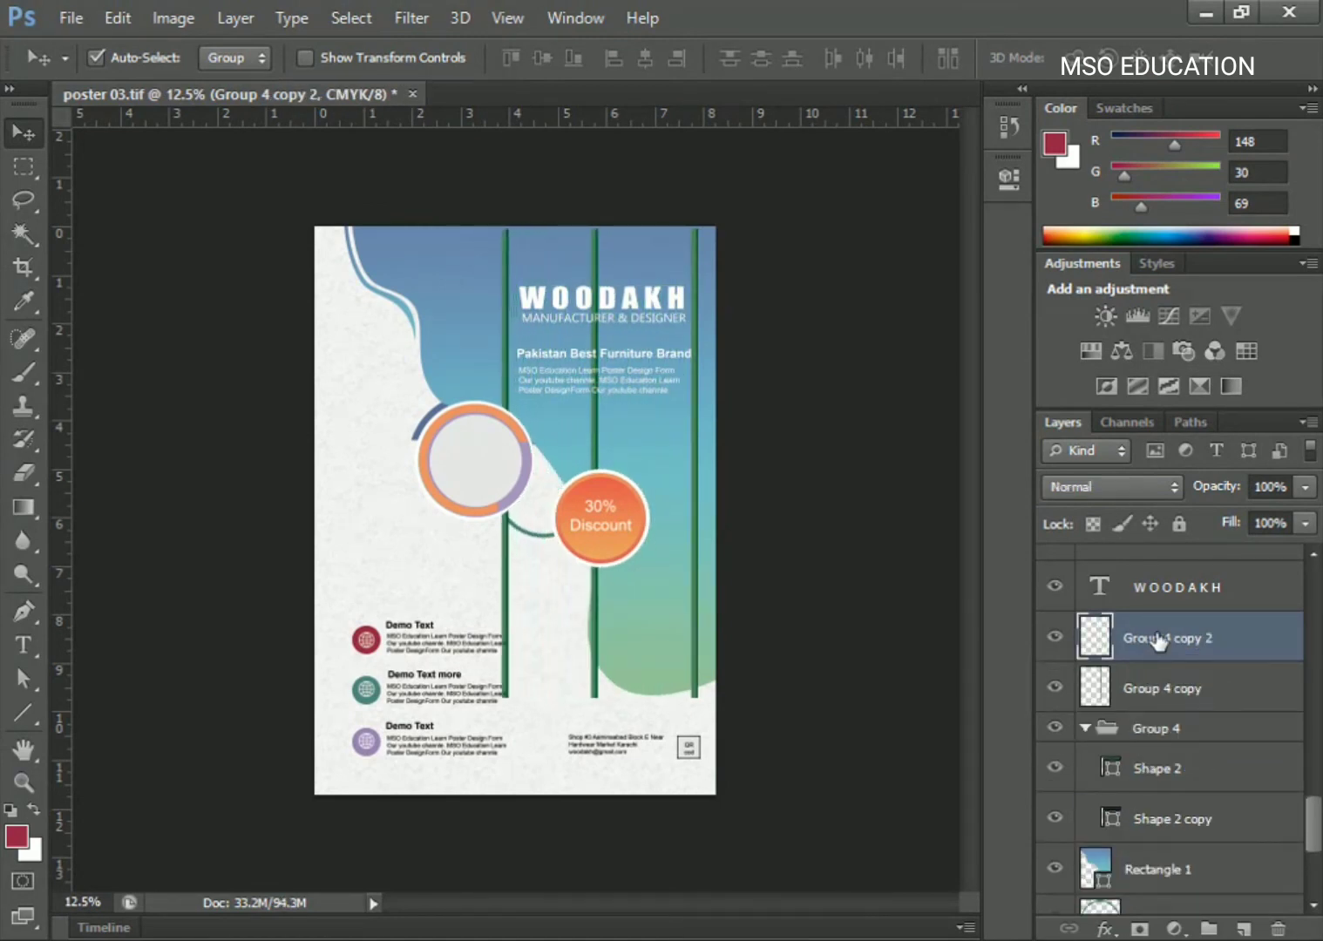
key("shift+Left")
key("ctrl+j")
key("shift+Left")
key("shift+Left")
key("shift+Left")
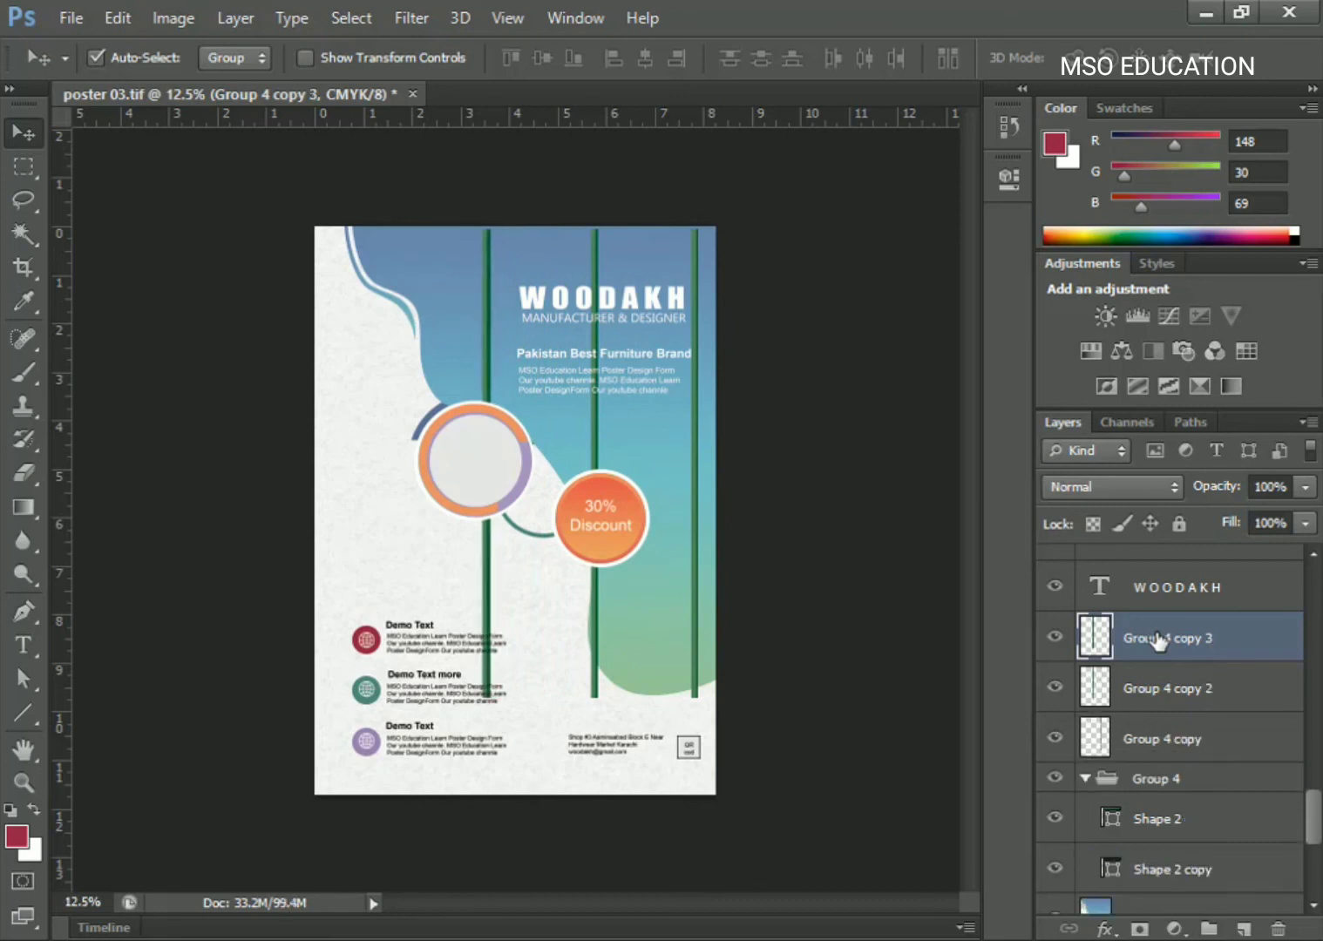
key("shift+Left")
key("shift+Left")
key("shift+Left")
key("shift+Left")
key("shift+Left")
key("shift+Left")
key("shift+Left")
key("shift+Left")
key("shift+Left")
key("shift+Left")
key("shift+Left")
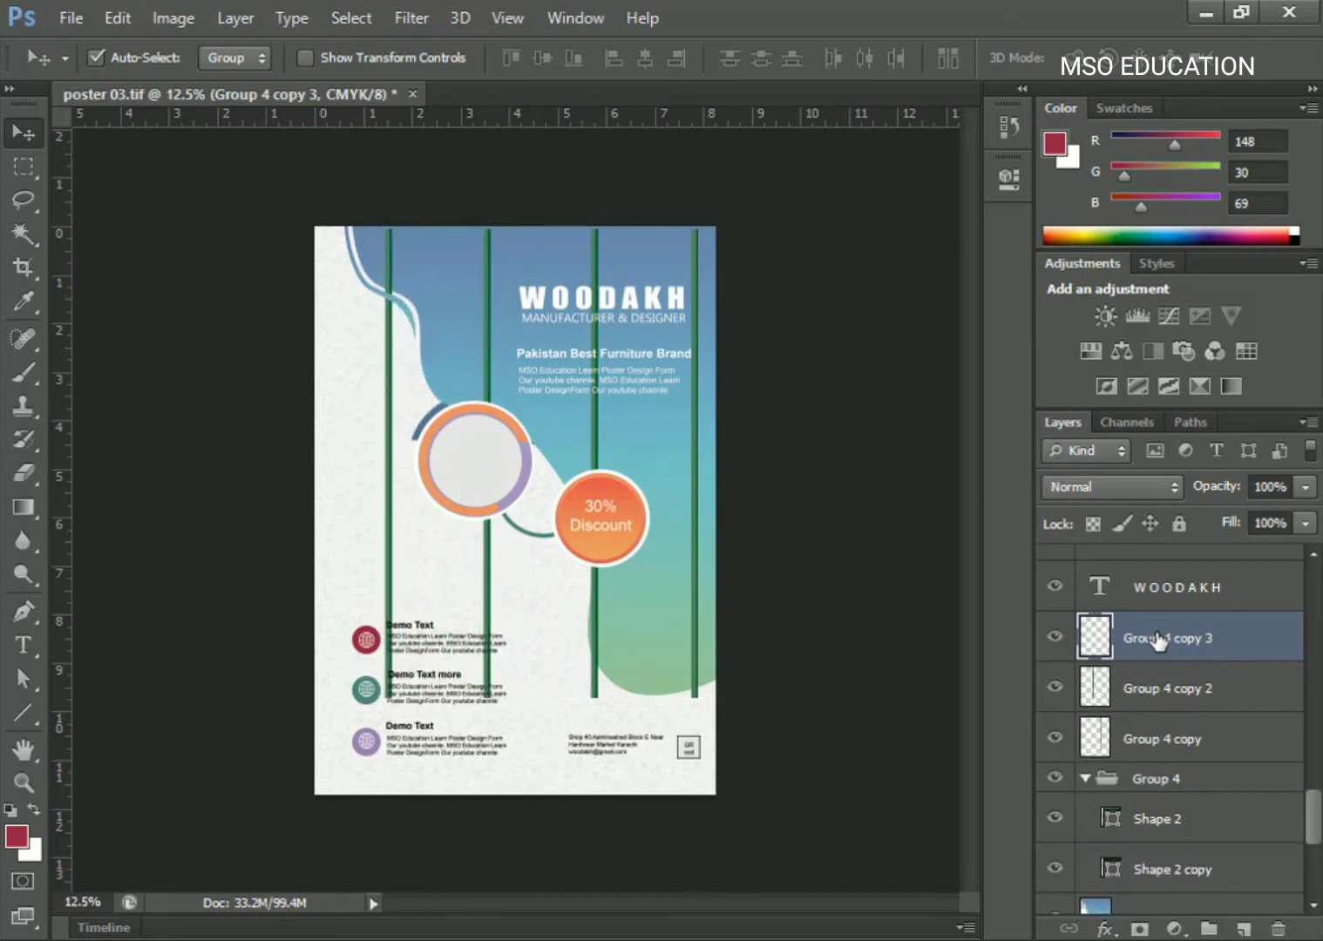
Keep a hidden backup of Group 4, then duplicate all four vertical bars.
left_click(1168, 778)
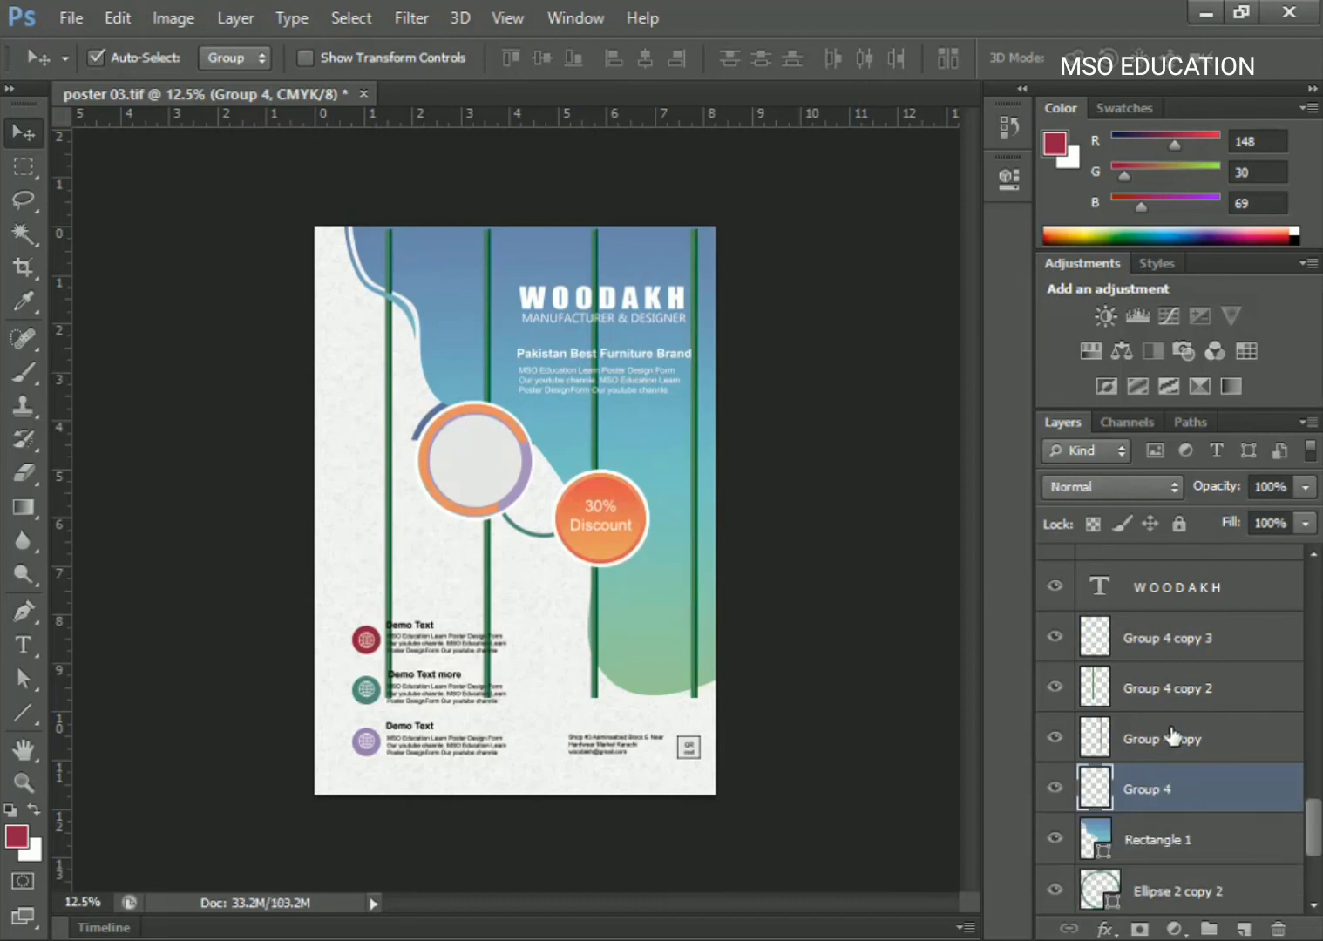
key("ctrl+j")
left_click(1120, 906)
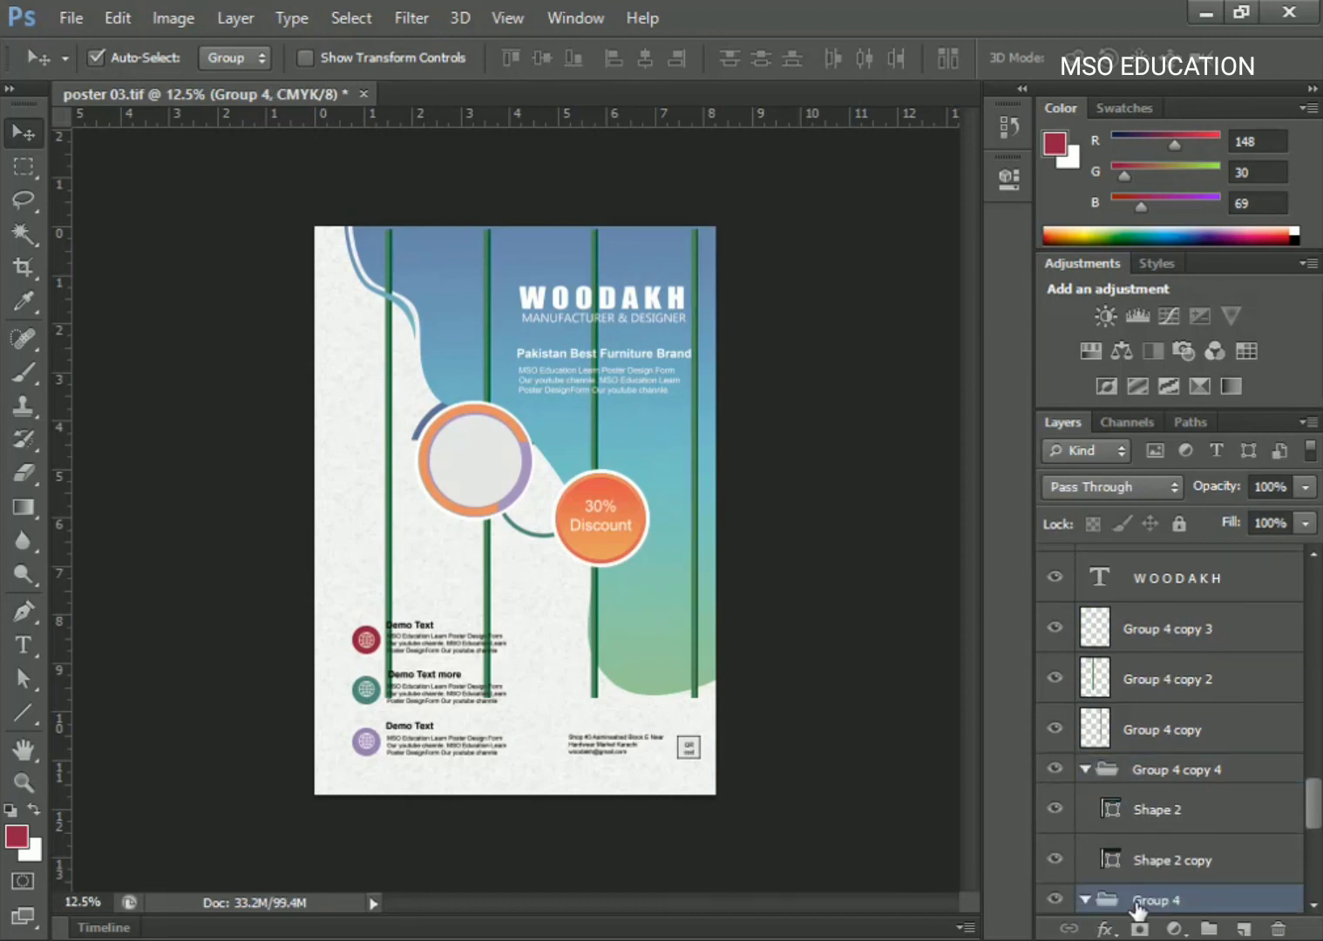
left_click(1085, 770)
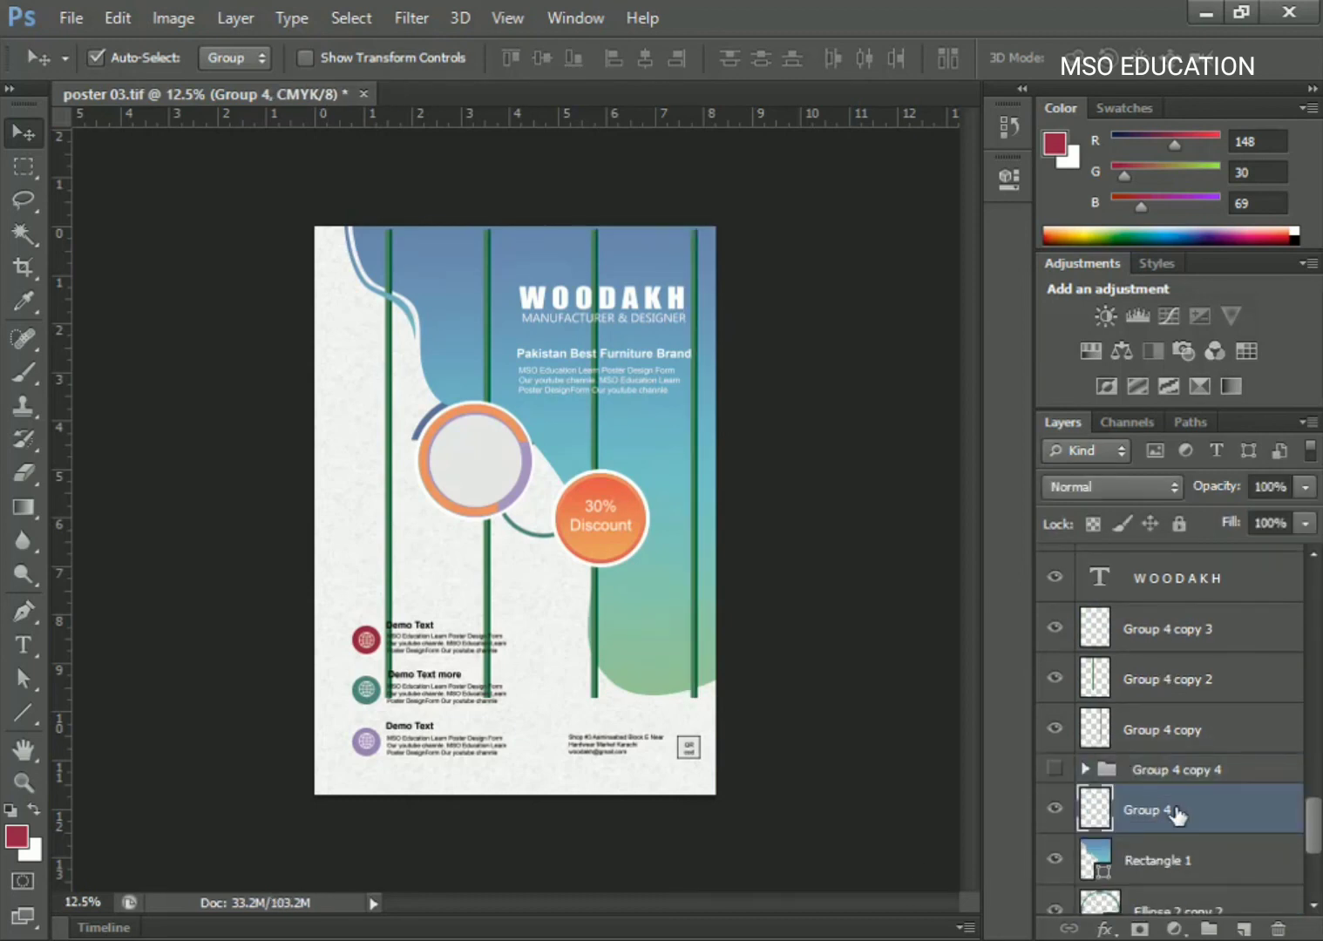
left_click_drag(1176, 809, 1157, 766)
left_click(1155, 628, "shift")
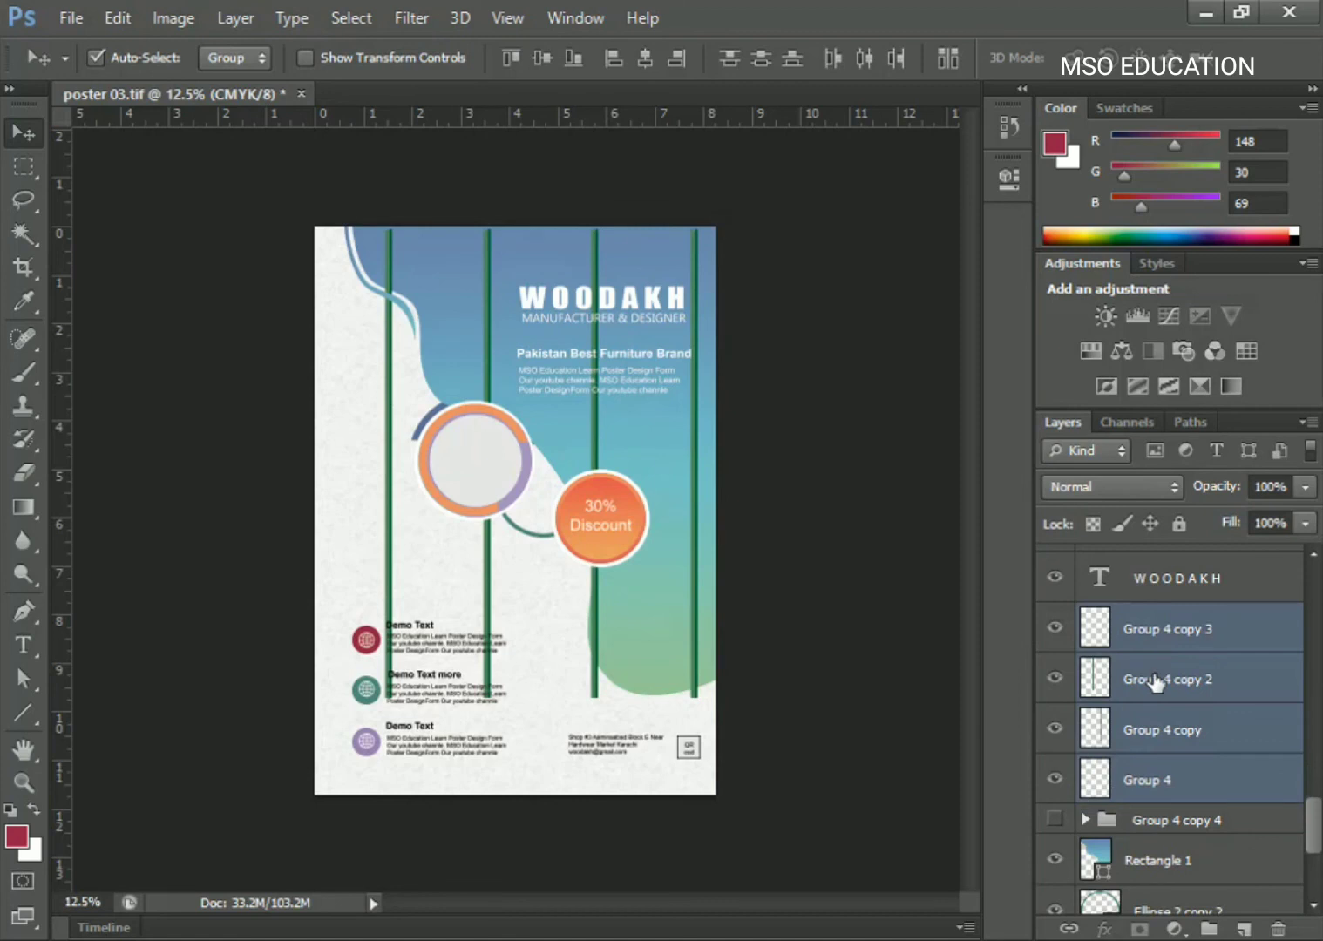
key("ctrl+j")
Rotate the duplicated bars to lie horizontally across the poster.
key("ctrl+t")
left_click_drag(736, 209, 784, 649)
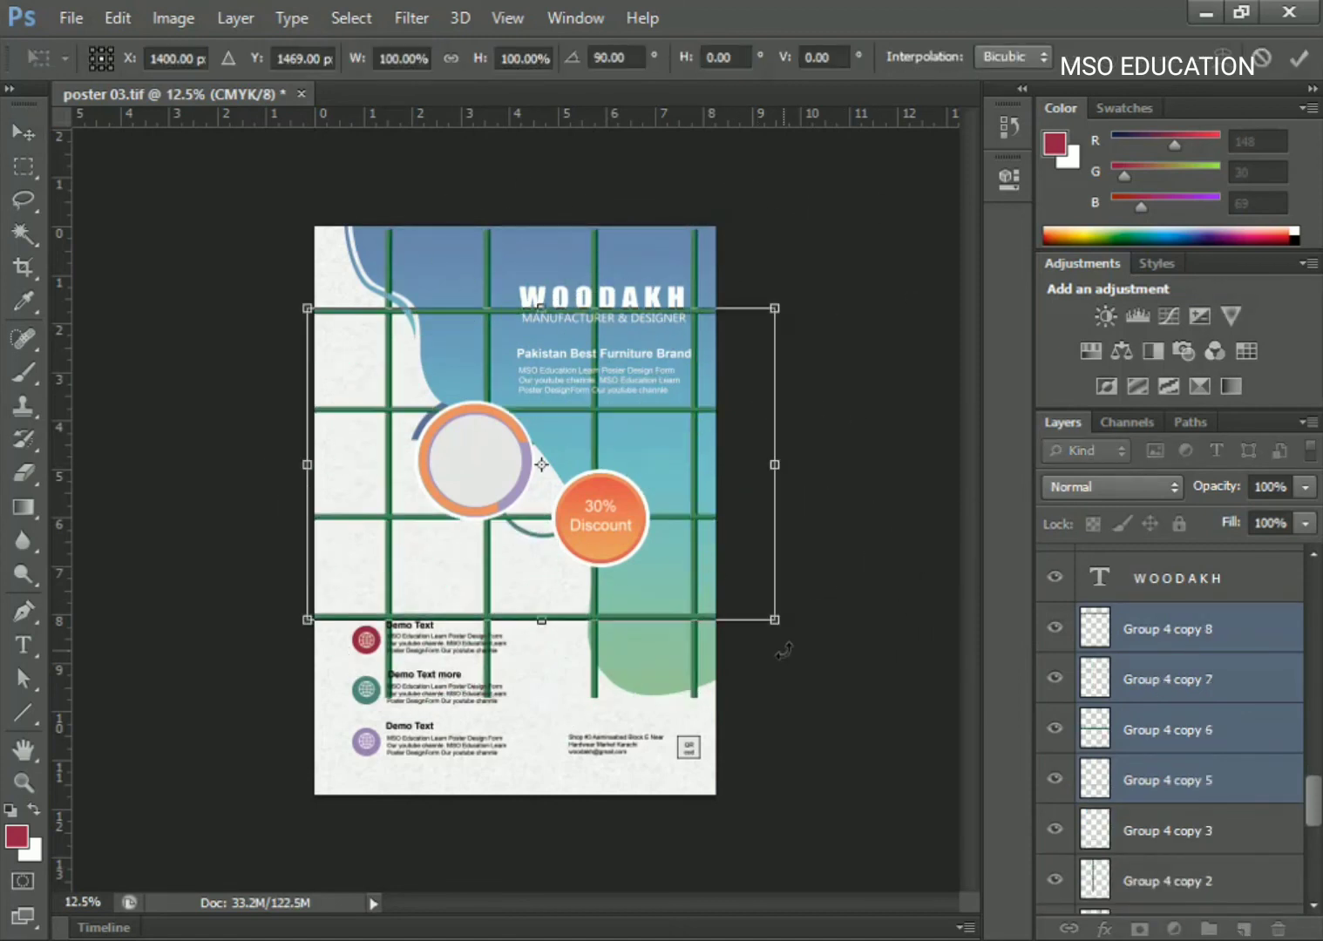
key("Return")
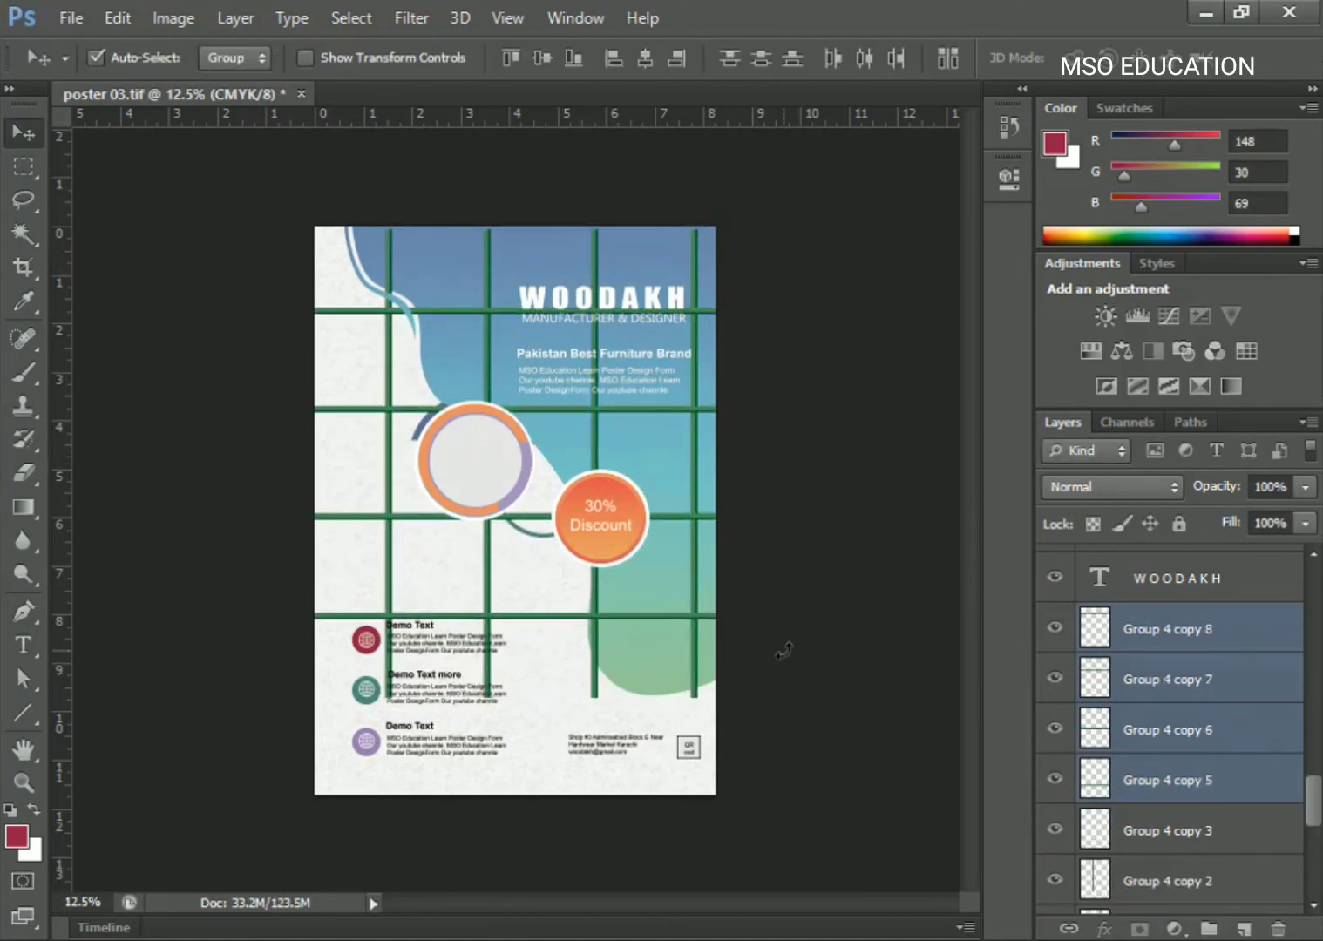
Skew the horizontal bars by their corners into slanted lines and group them as Group 5.
key("ctrl+t")
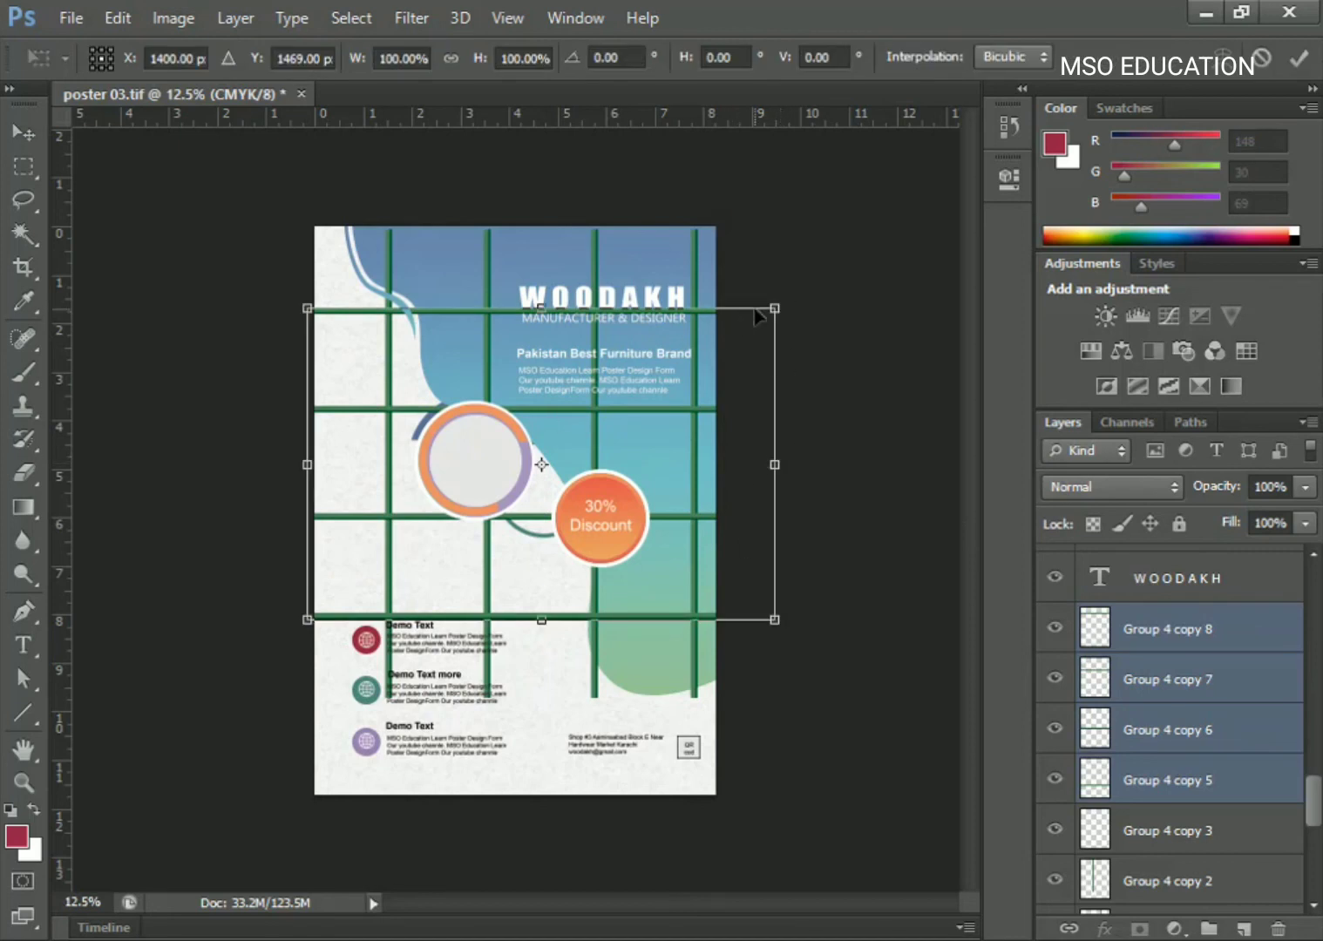
left_click_drag(776, 313, 765, 274)
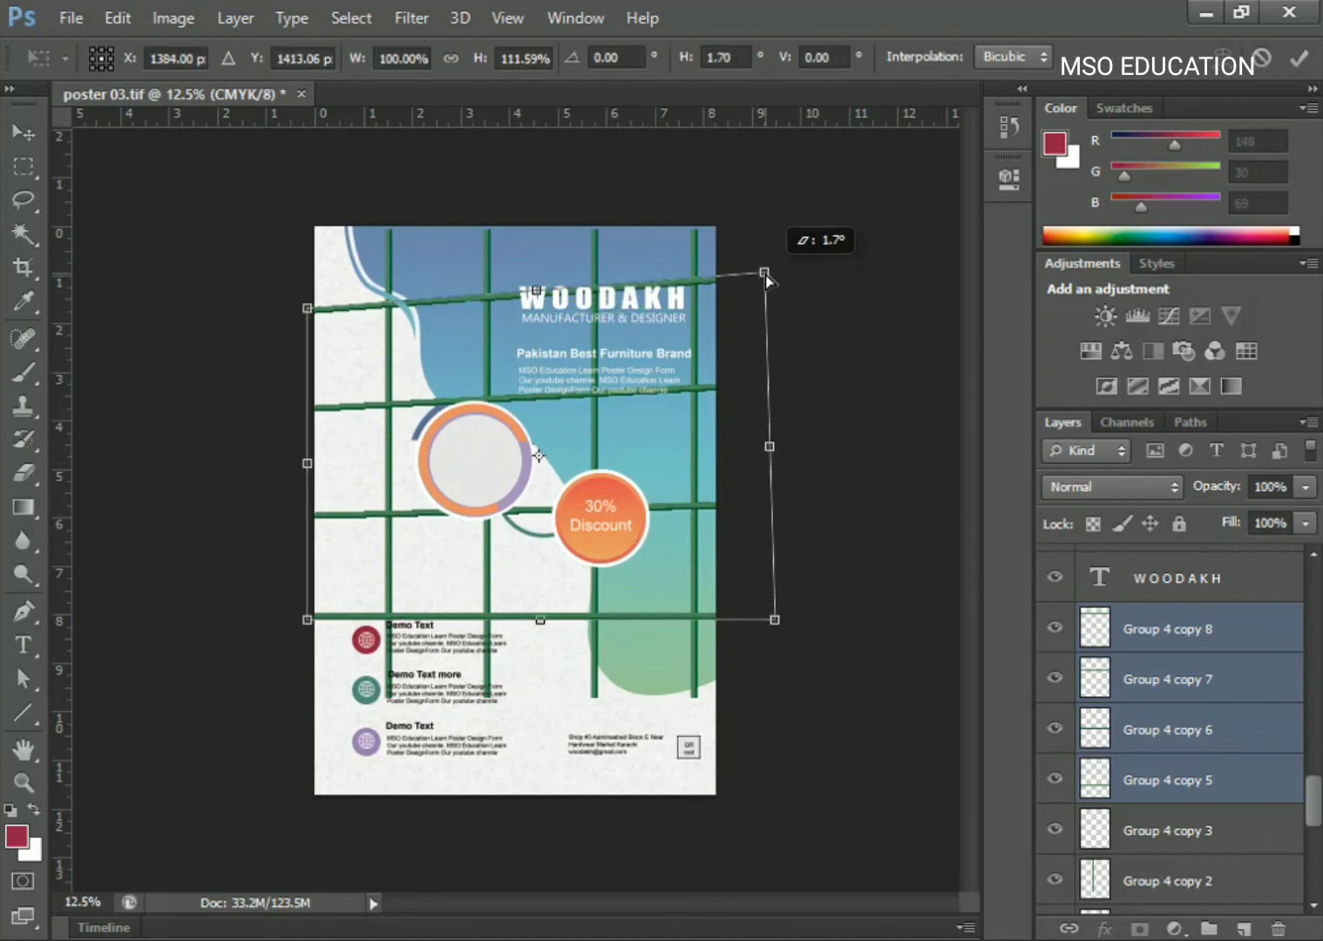
left_click_drag(775, 620, 773, 578)
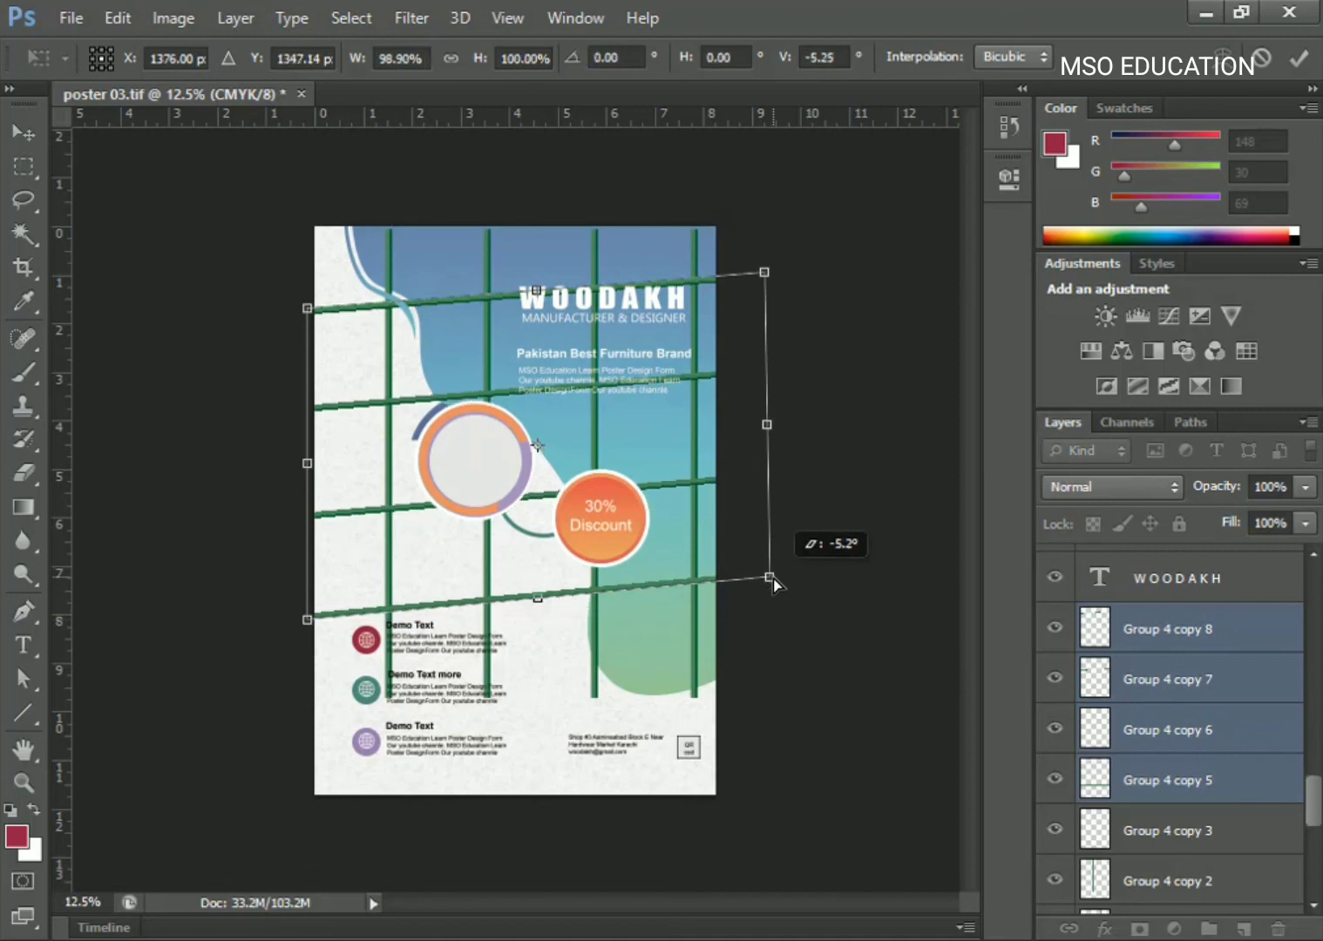
left_click_drag(764, 272, 760, 250)
left_click_drag(306, 307, 308, 321)
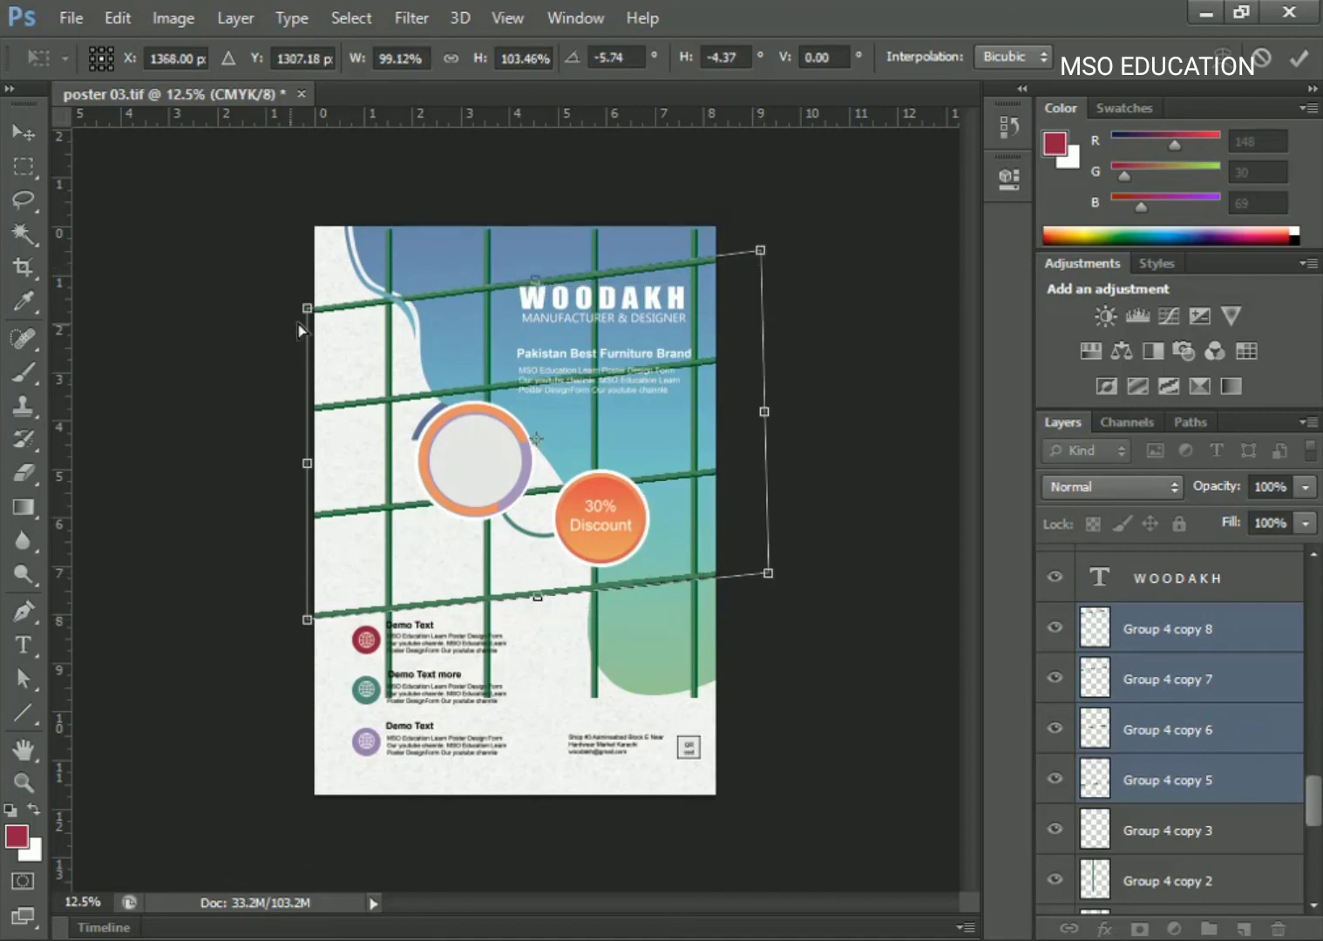
left_click_drag(307, 620, 308, 639)
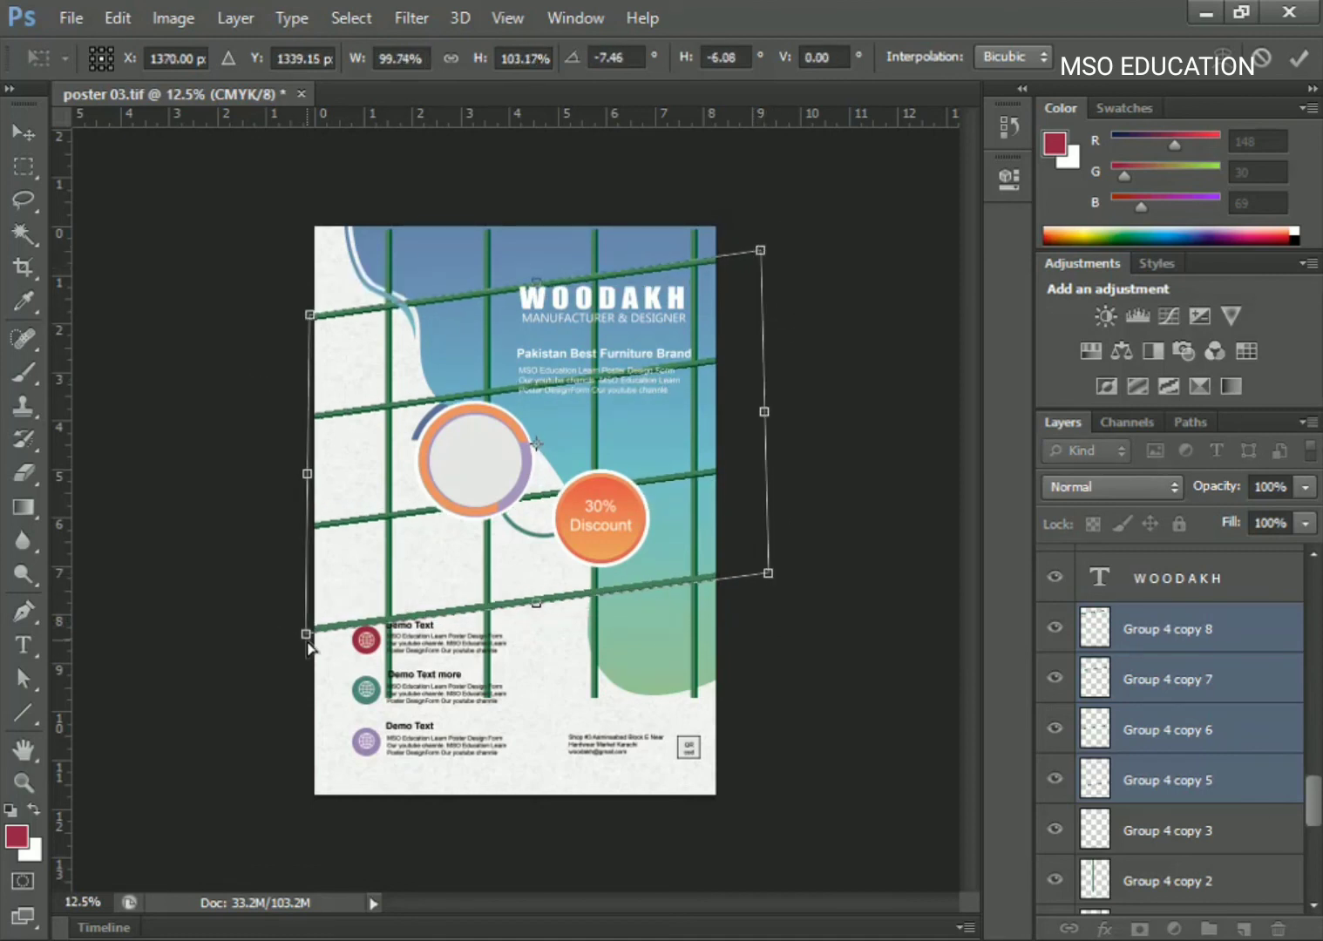
key("Return")
key("ctrl+g")
Rename Group 5 to PORTET and group Group 4 copy 3 through Group 4 as LAND SCAP.
double_click(1159, 619)
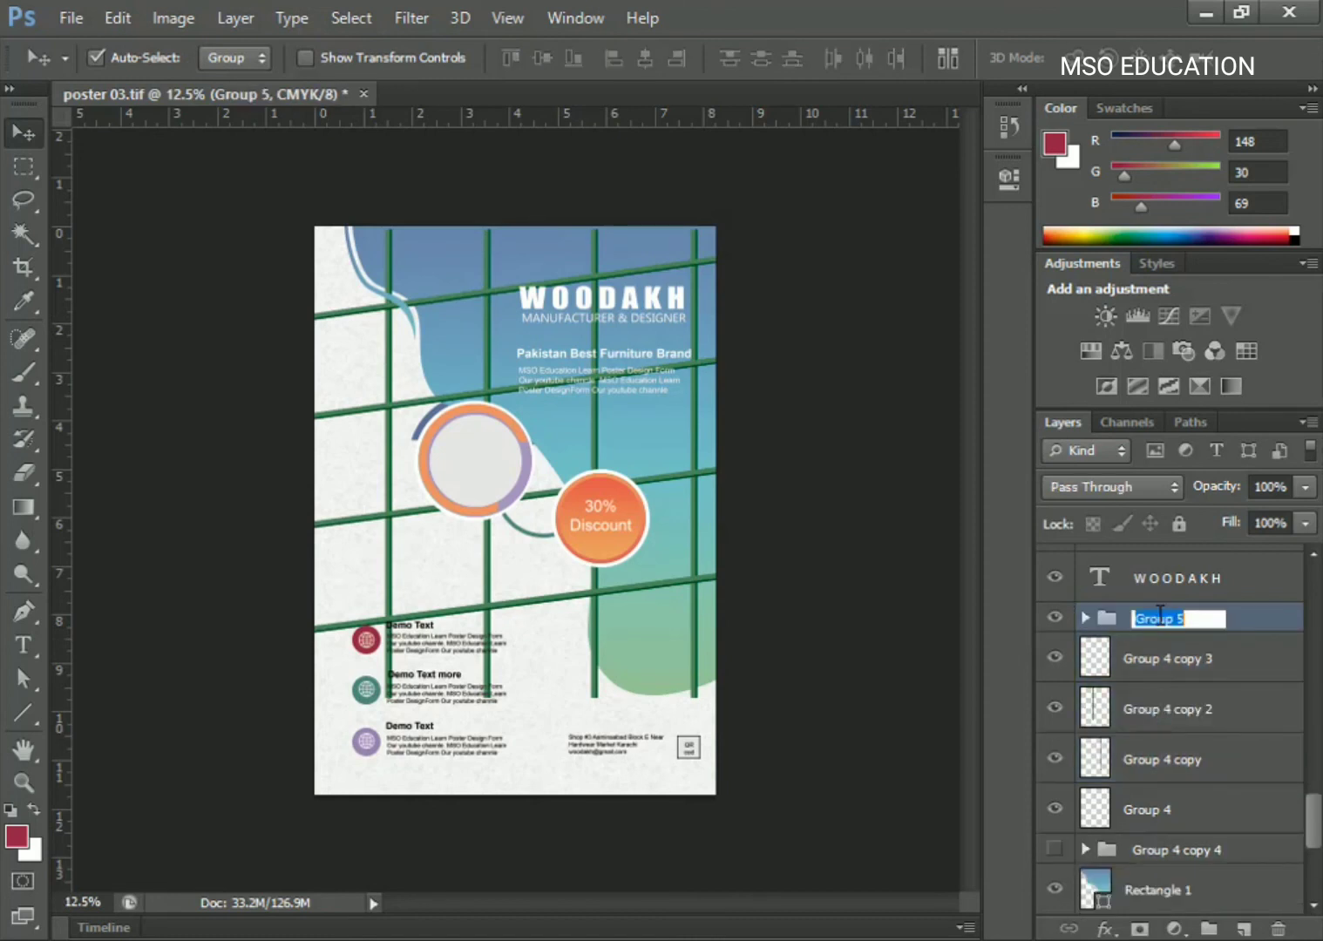
type("PORTET")
key("Return")
left_click(1142, 678)
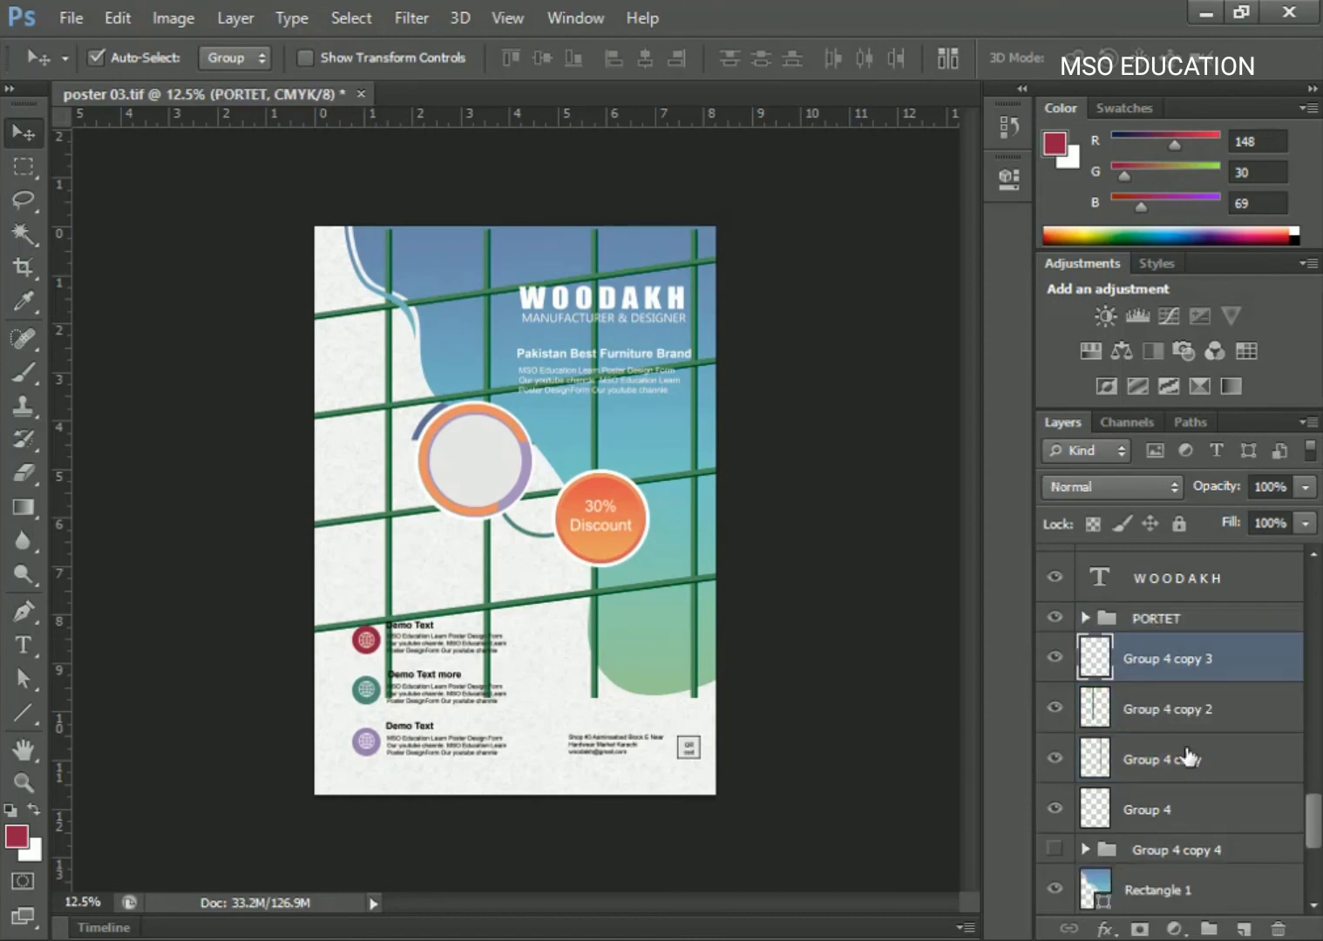
left_click(1199, 821, "shift")
key("ctrl+g")
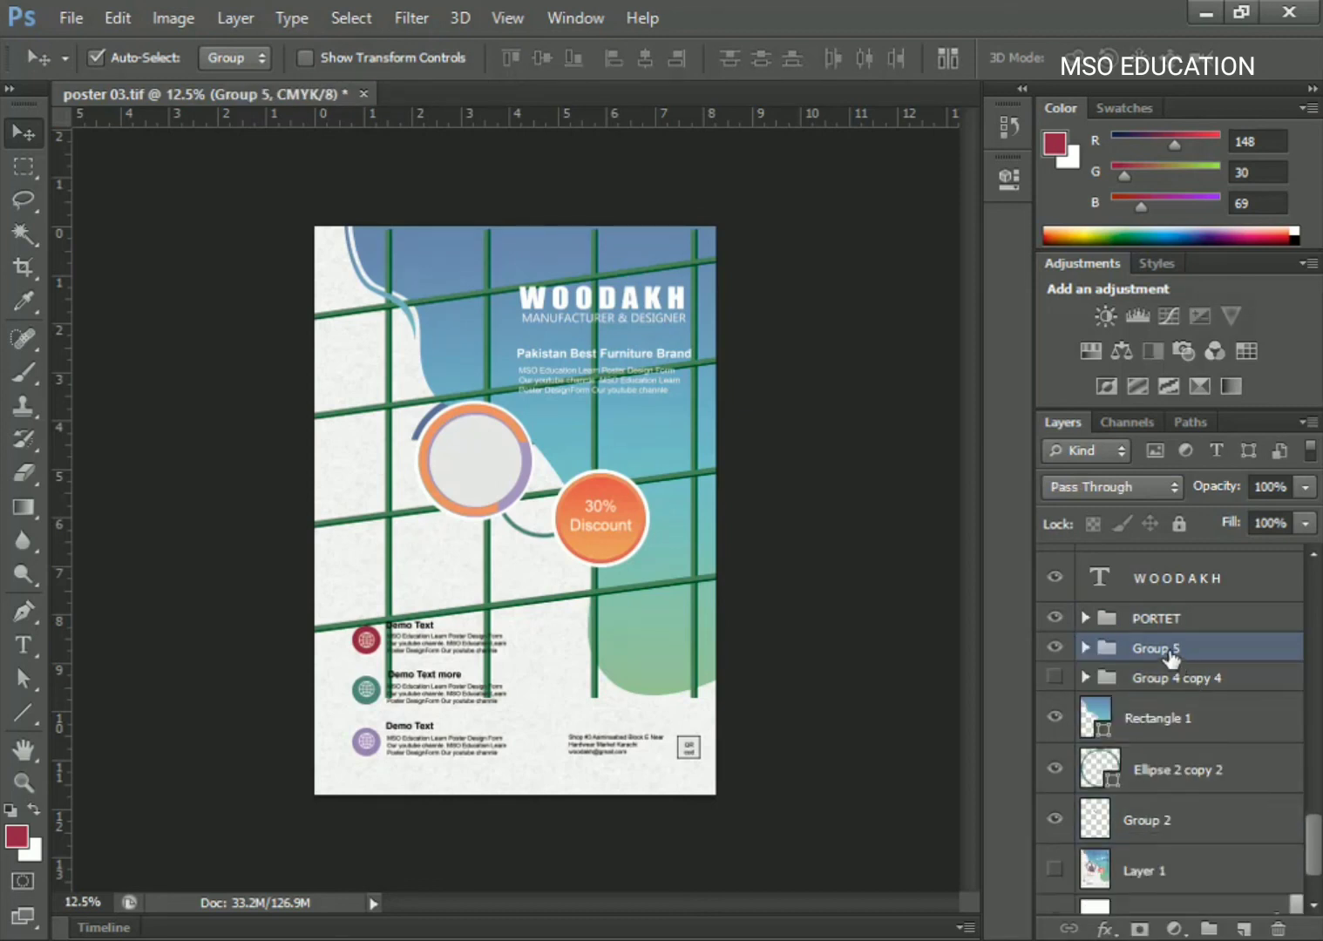
double_click(1168, 650)
type("LAND SCAP")
key("Return")
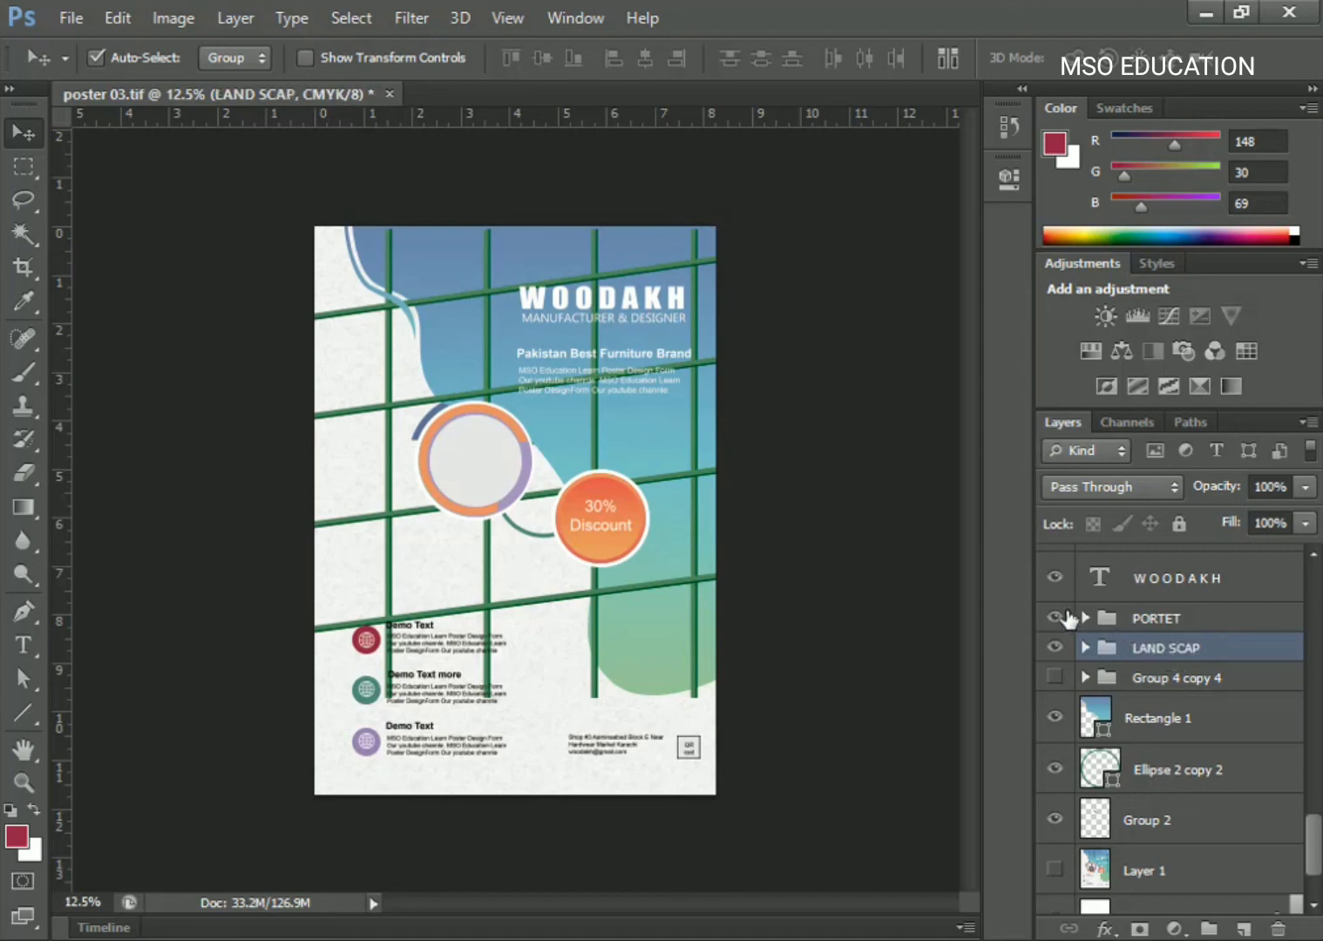
Skew the LAND SCAP vertical bars by their corners so they lean slightly.
key("ctrl+t")
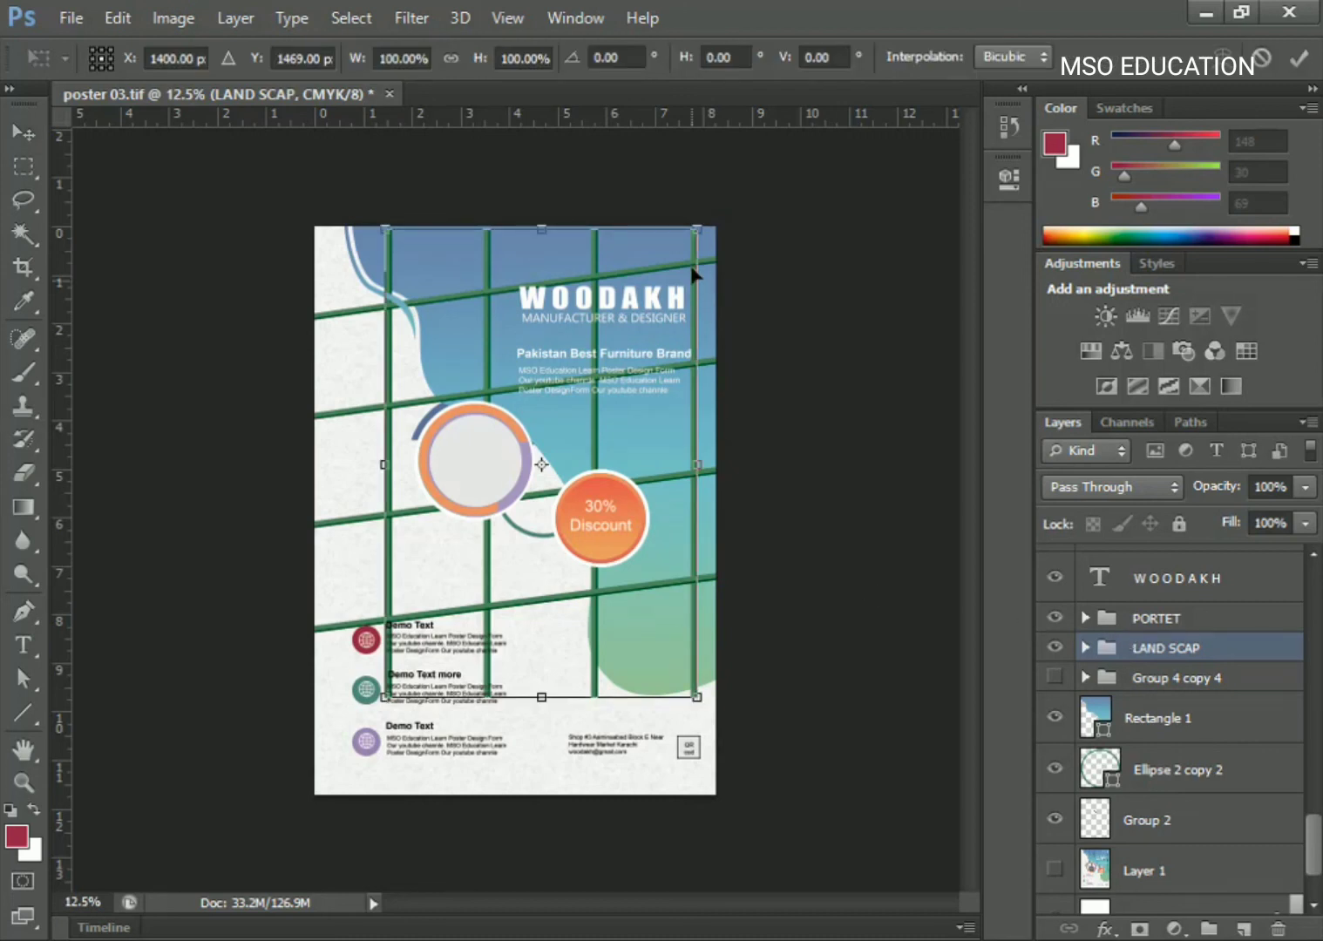
left_click_drag(704, 234, 713, 230)
left_click_drag(698, 701, 685, 701)
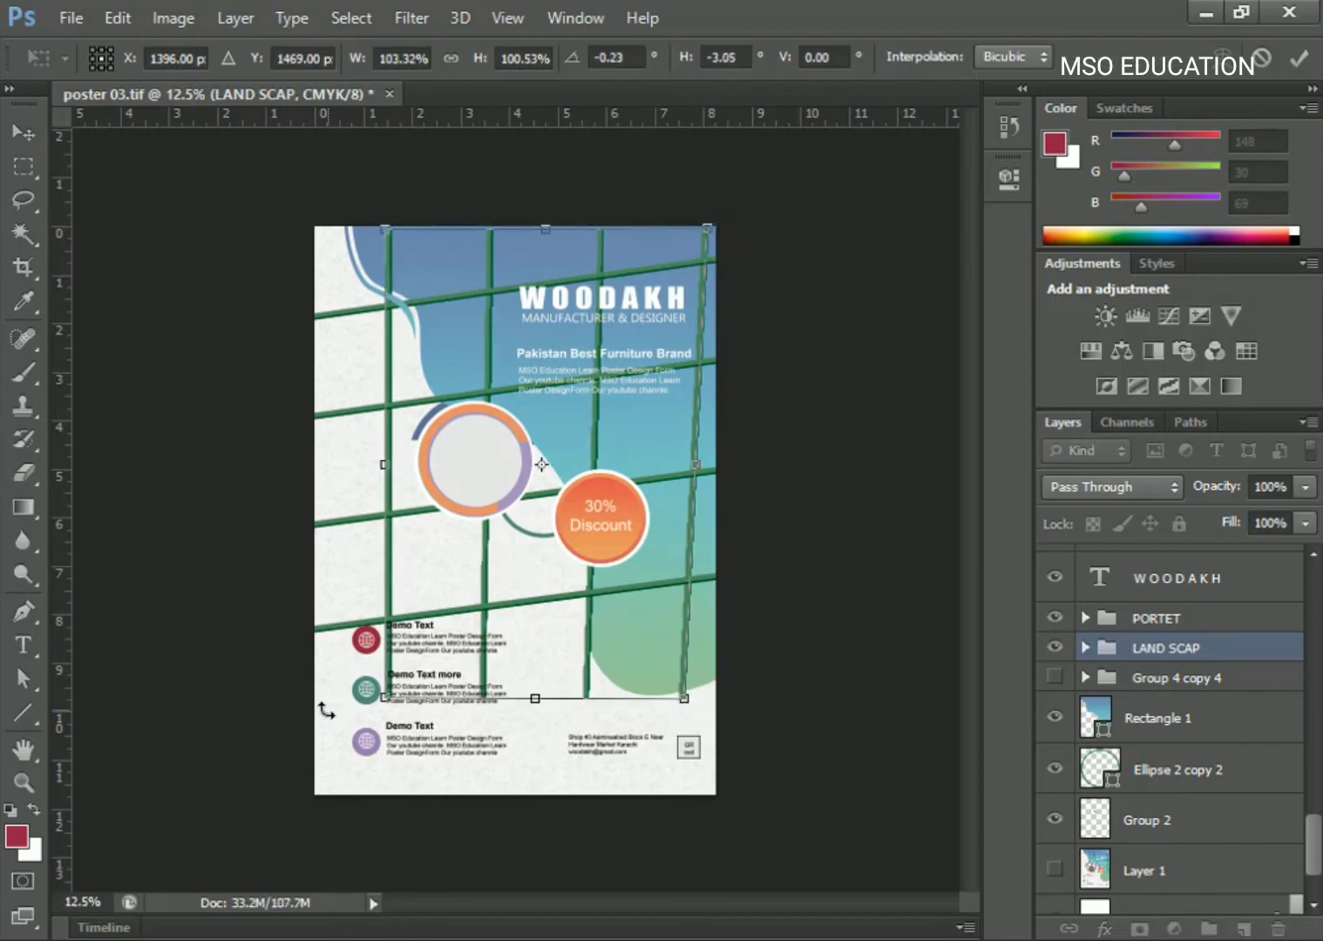
left_click_drag(397, 230, 405, 223)
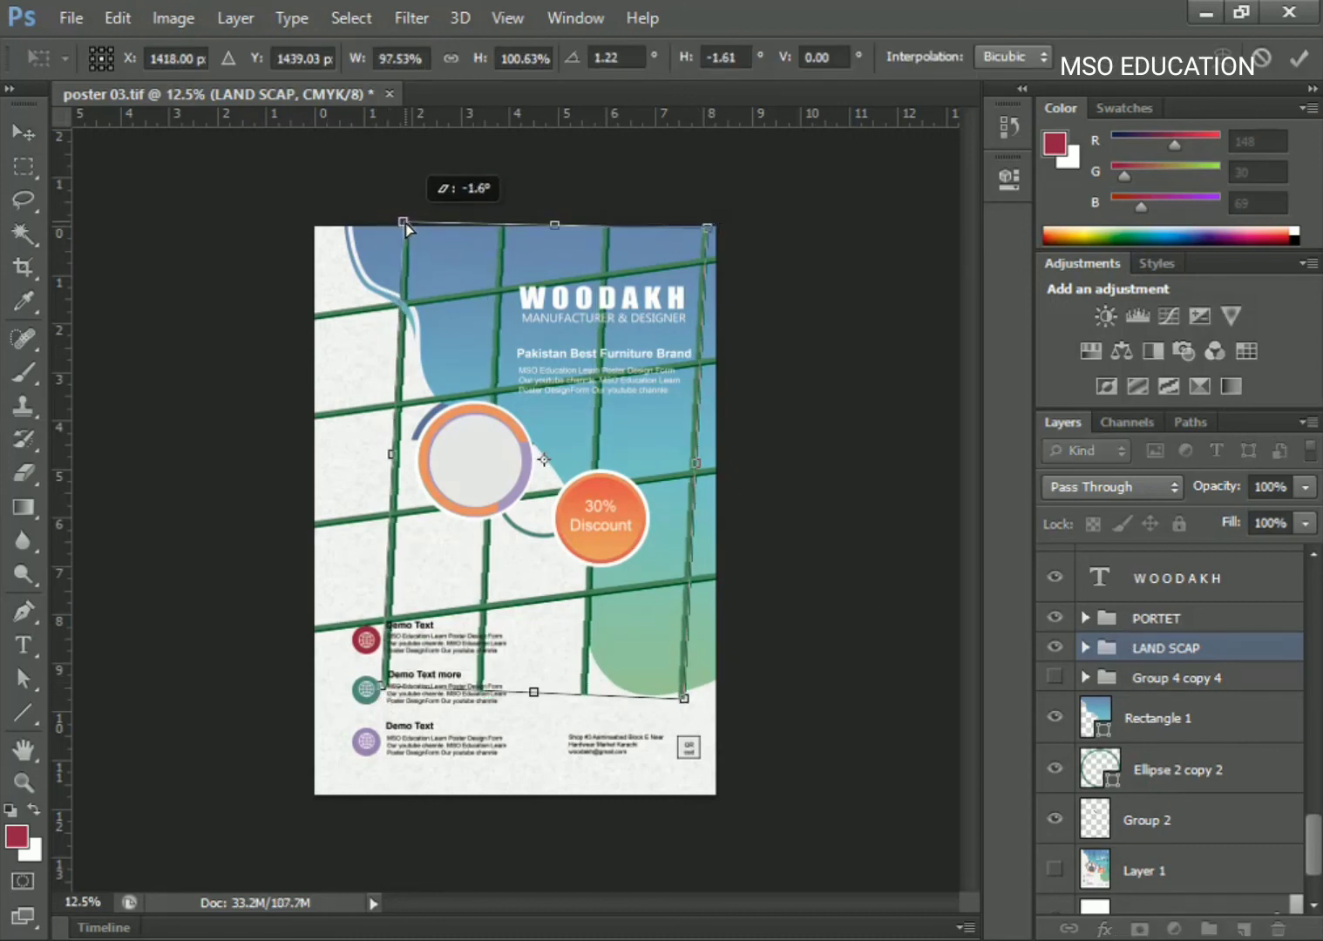
key("Return")
left_click(1156, 620, "shift")
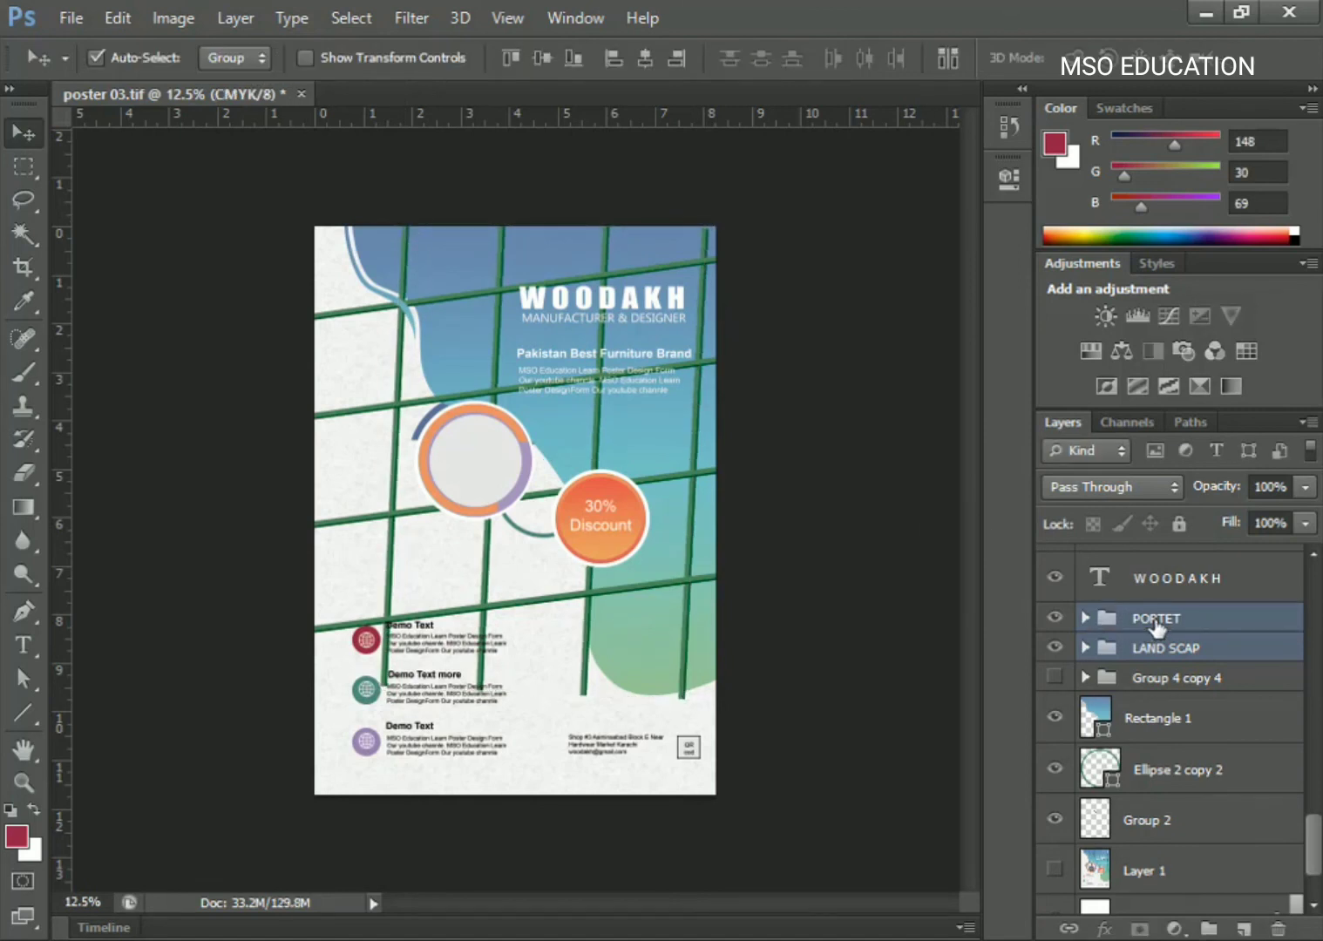
Merge both grid groups into one layer, hide the originals, and clip it into Rectangle 1.
key("ctrl+j")
key("ctrl+e")
left_click(1054, 668)
left_click(1055, 698)
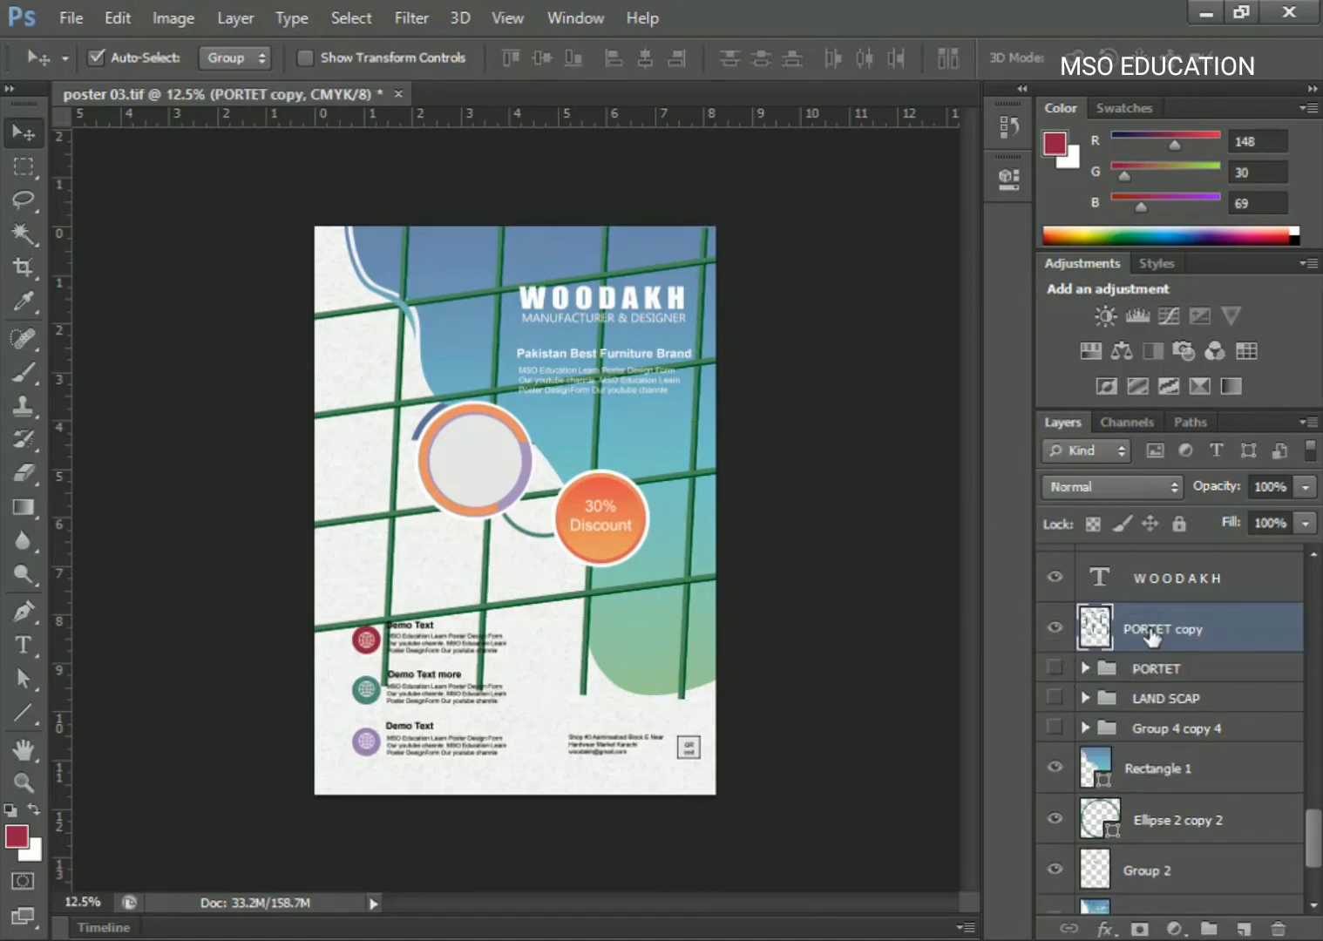
left_click_drag(1153, 638, 1156, 761)
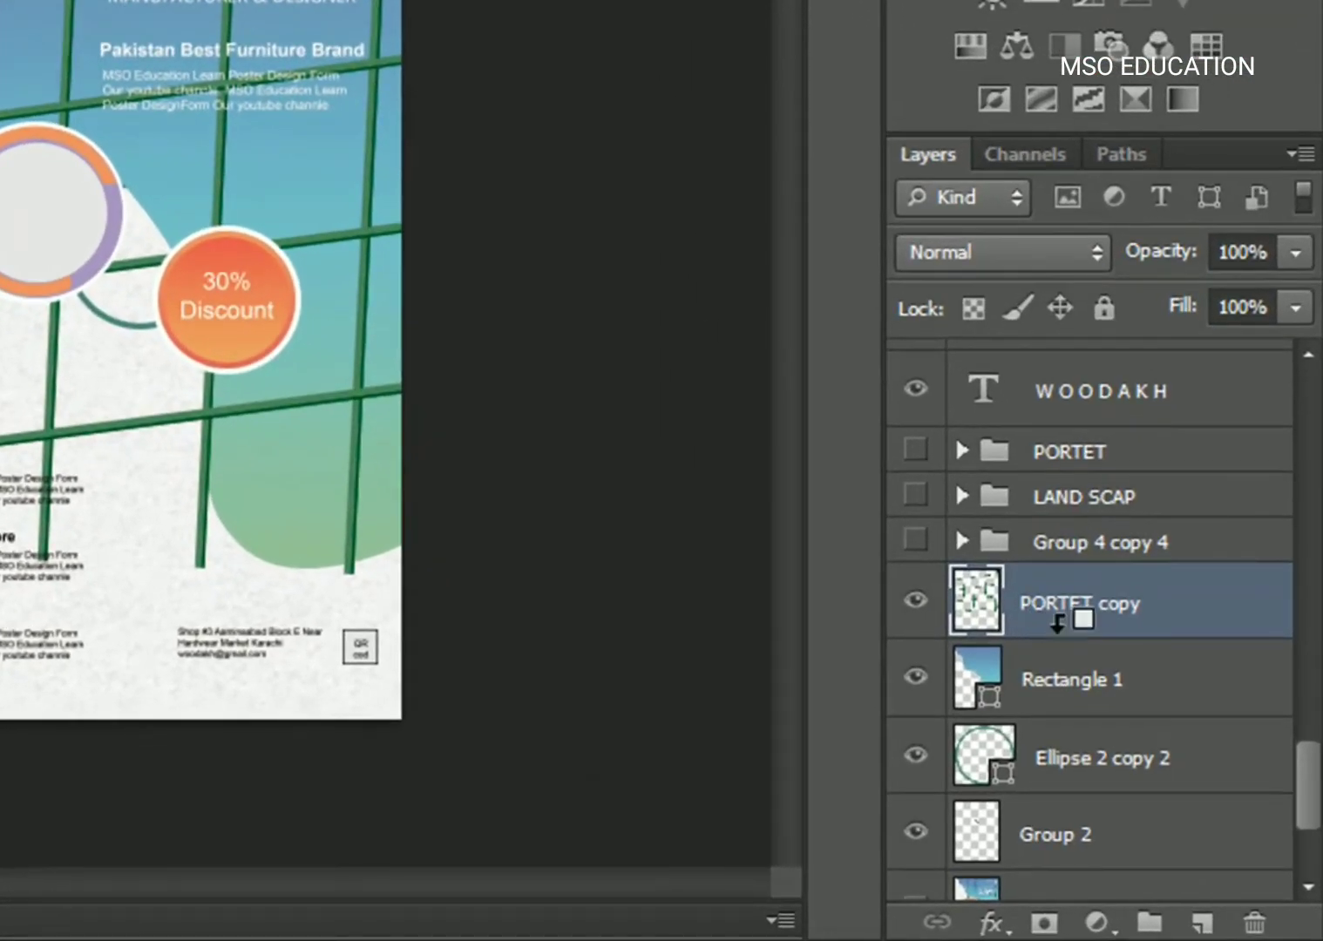
left_click(1057, 666)
left_click(1064, 634, "alt")
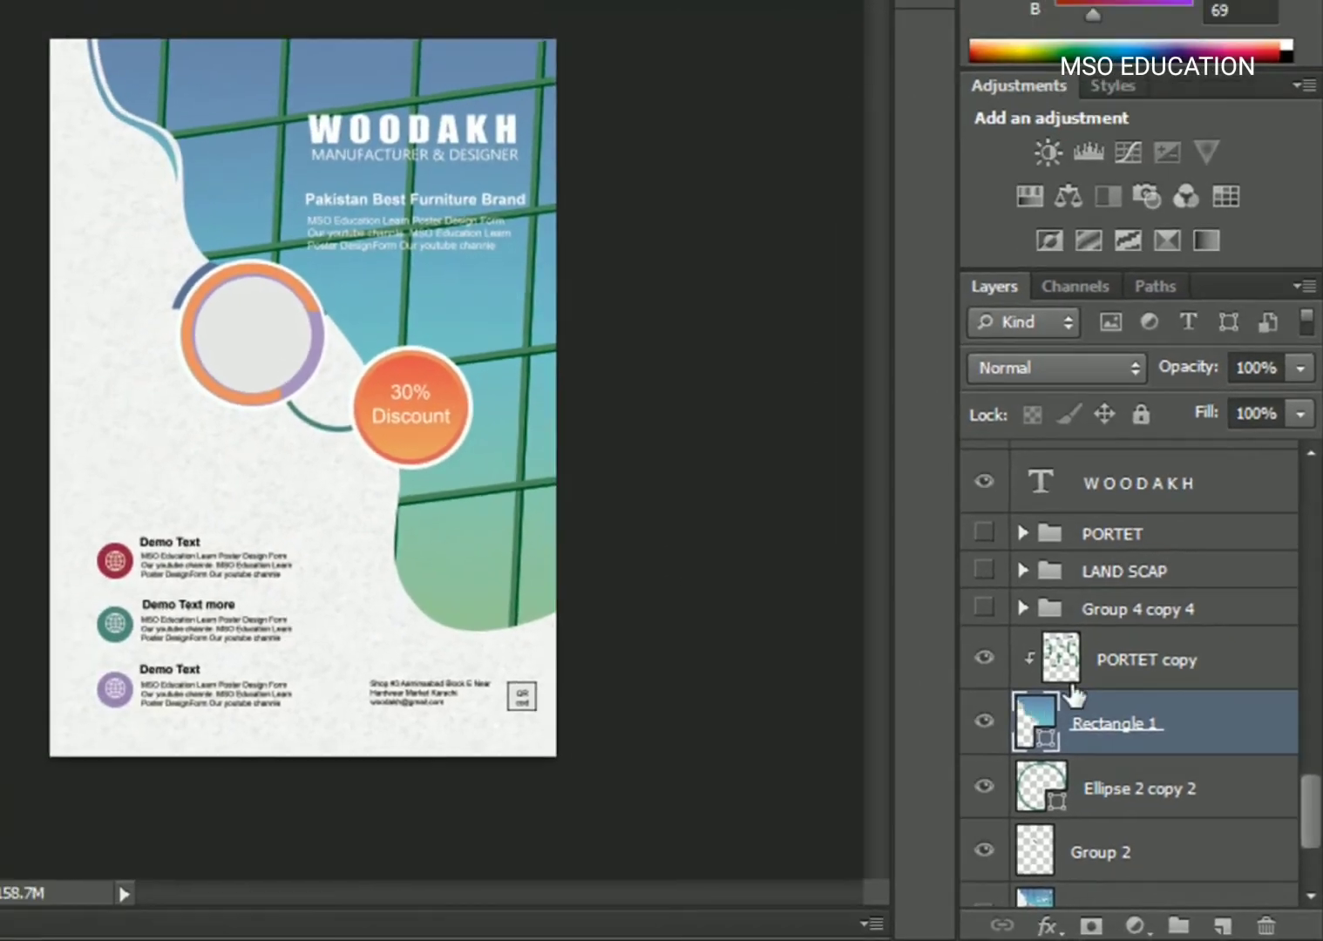
Set the merged grid layer to 41% opacity and 55% fill.
left_click(1137, 671)
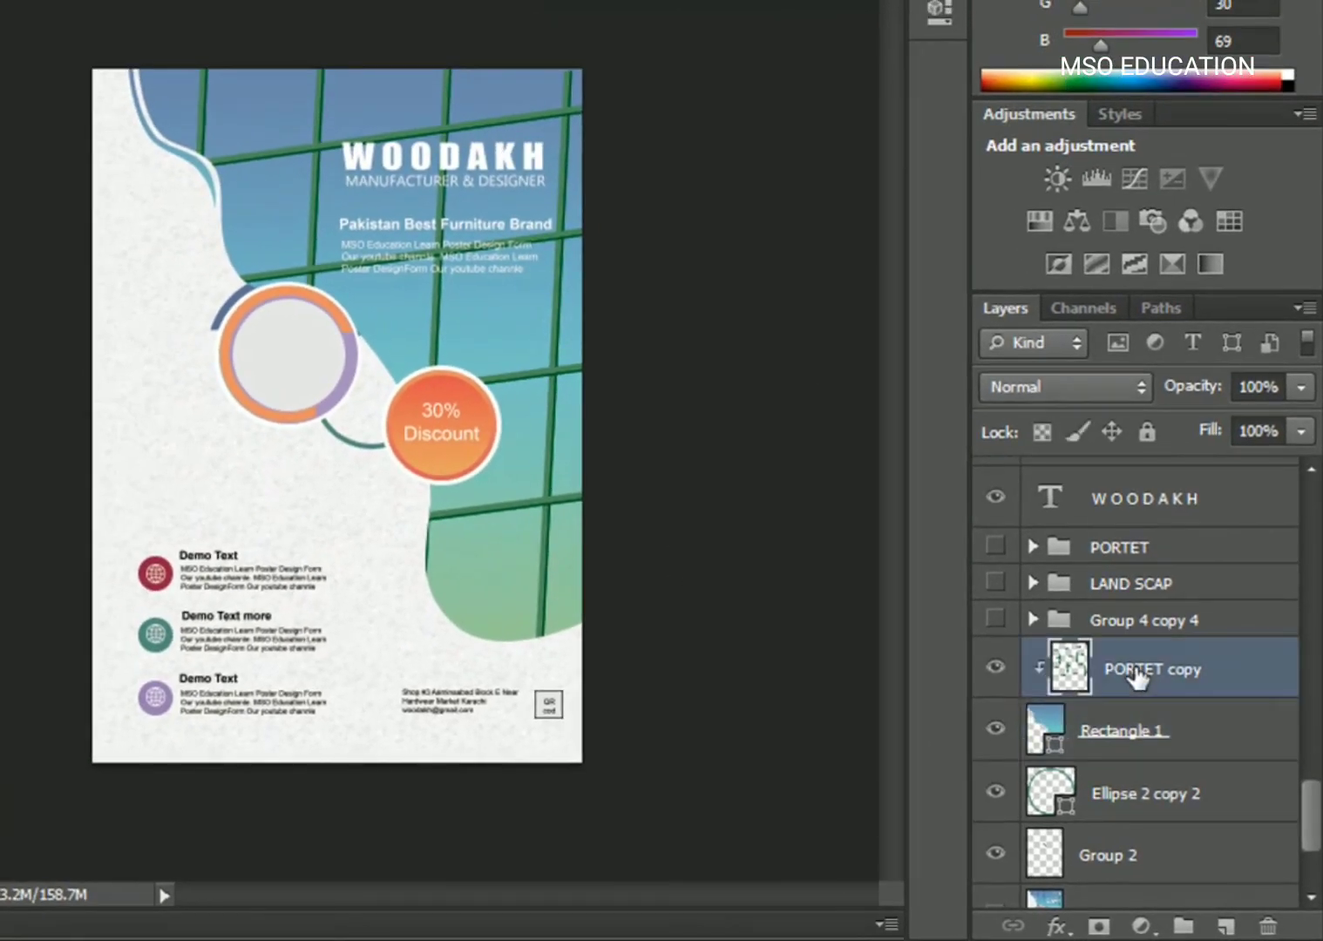
left_click(1301, 387)
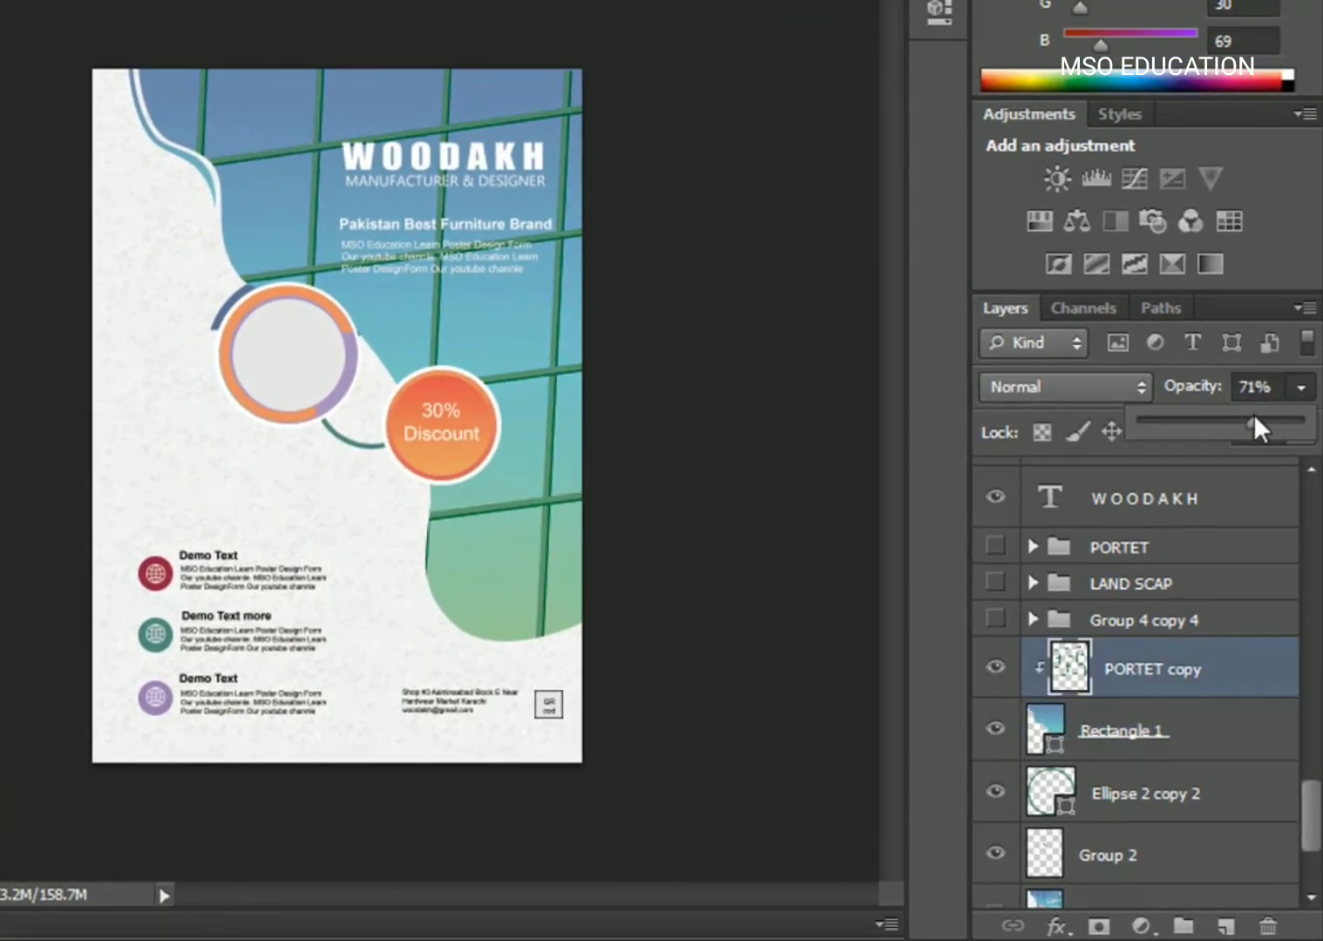
left_click_drag(1253, 419, 1207, 421)
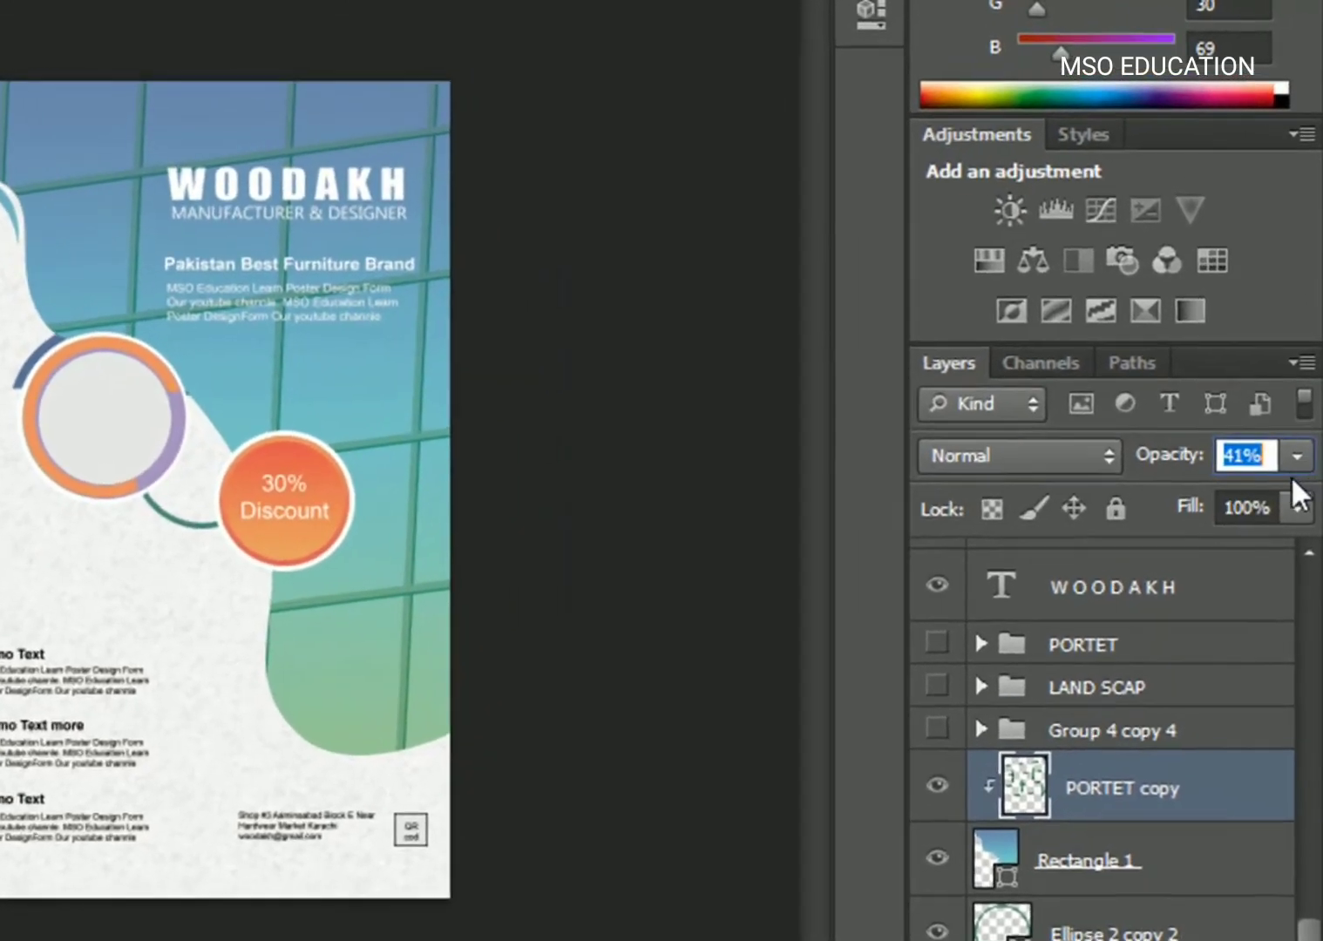
left_click(1301, 432)
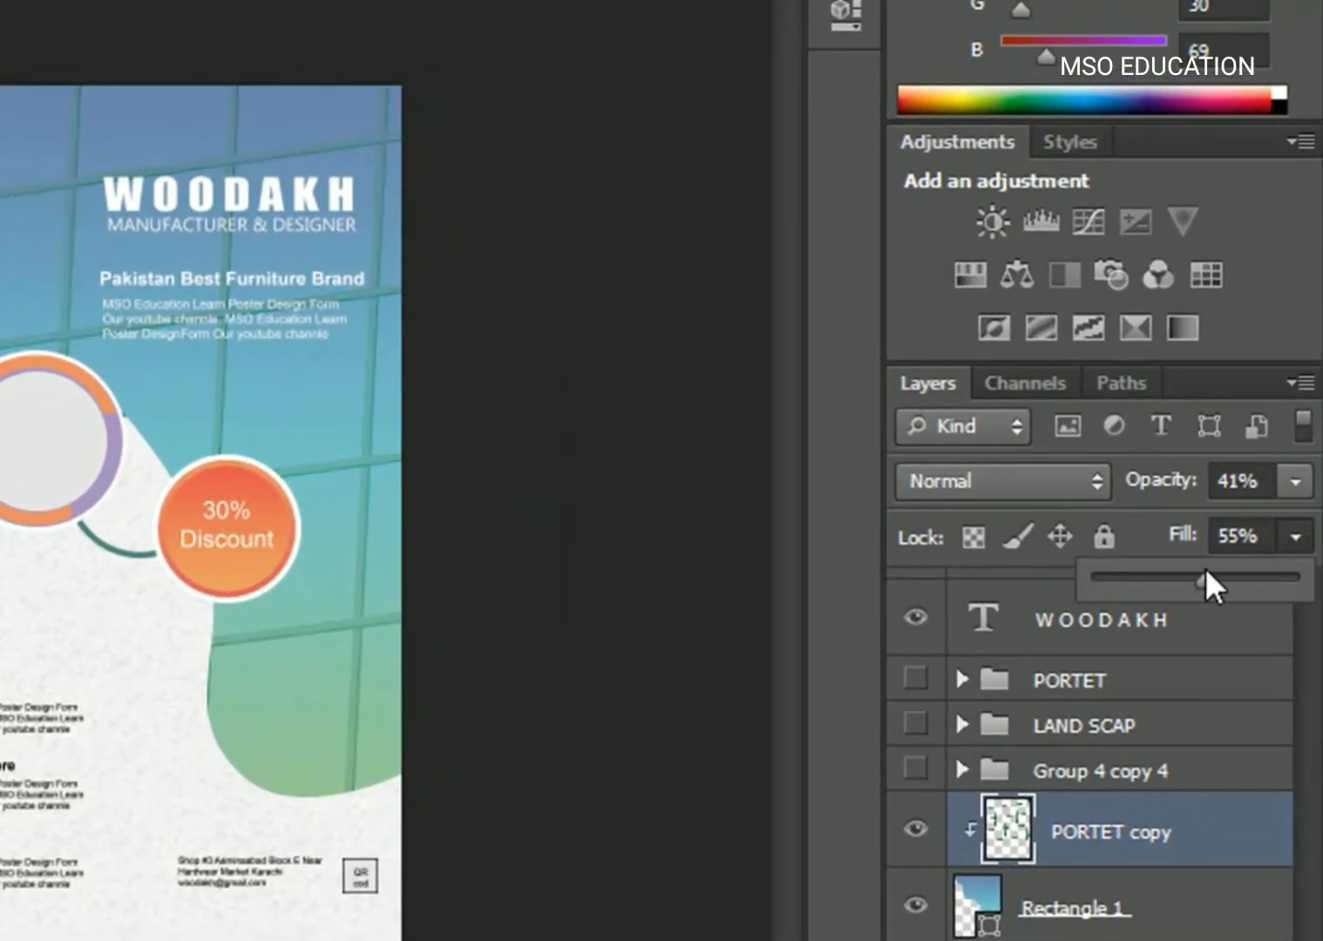
left_click(1296, 481)
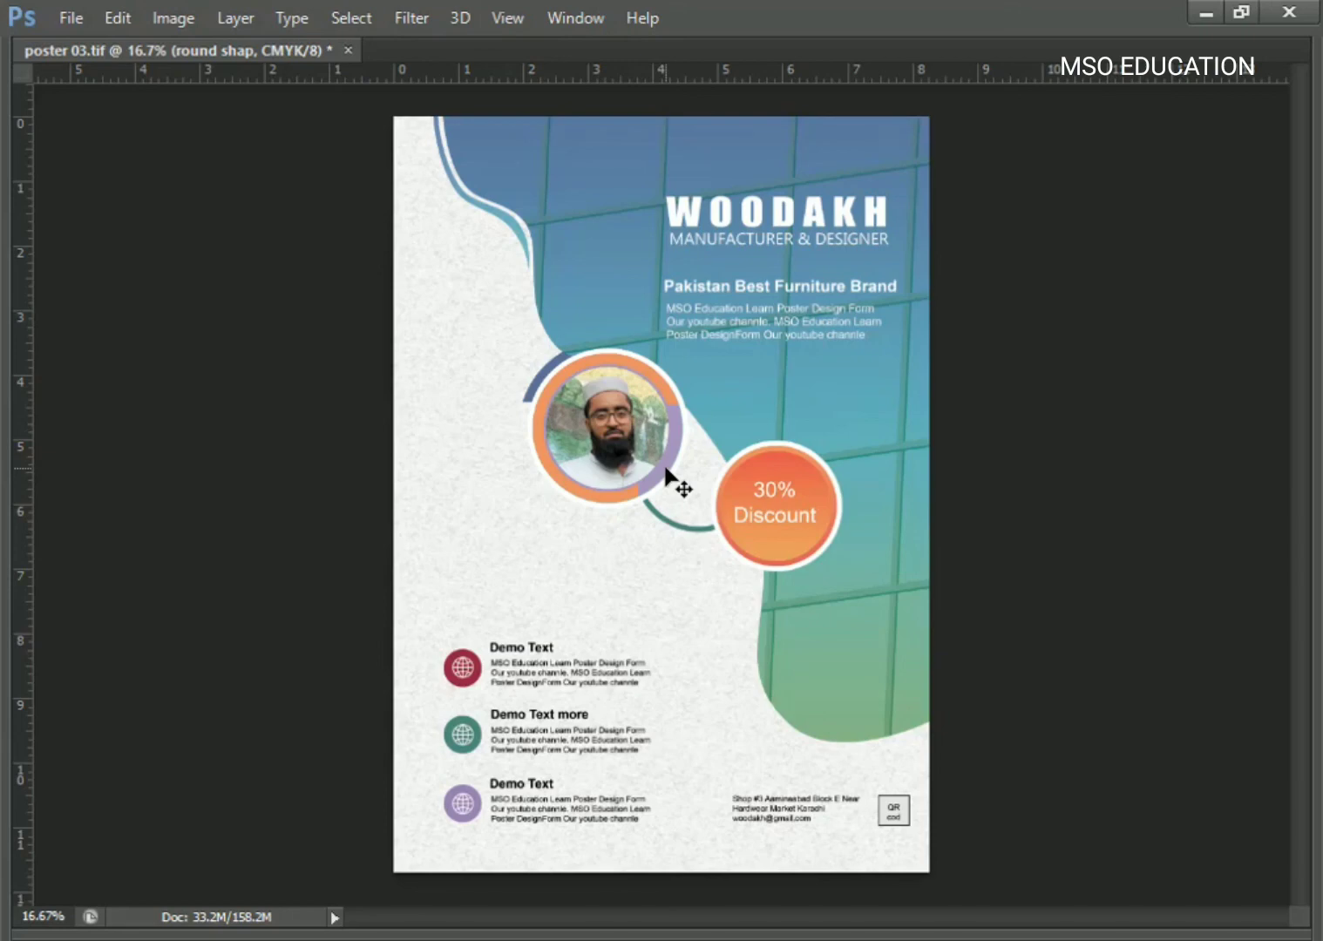
scroll(665, 470, "up", 1)
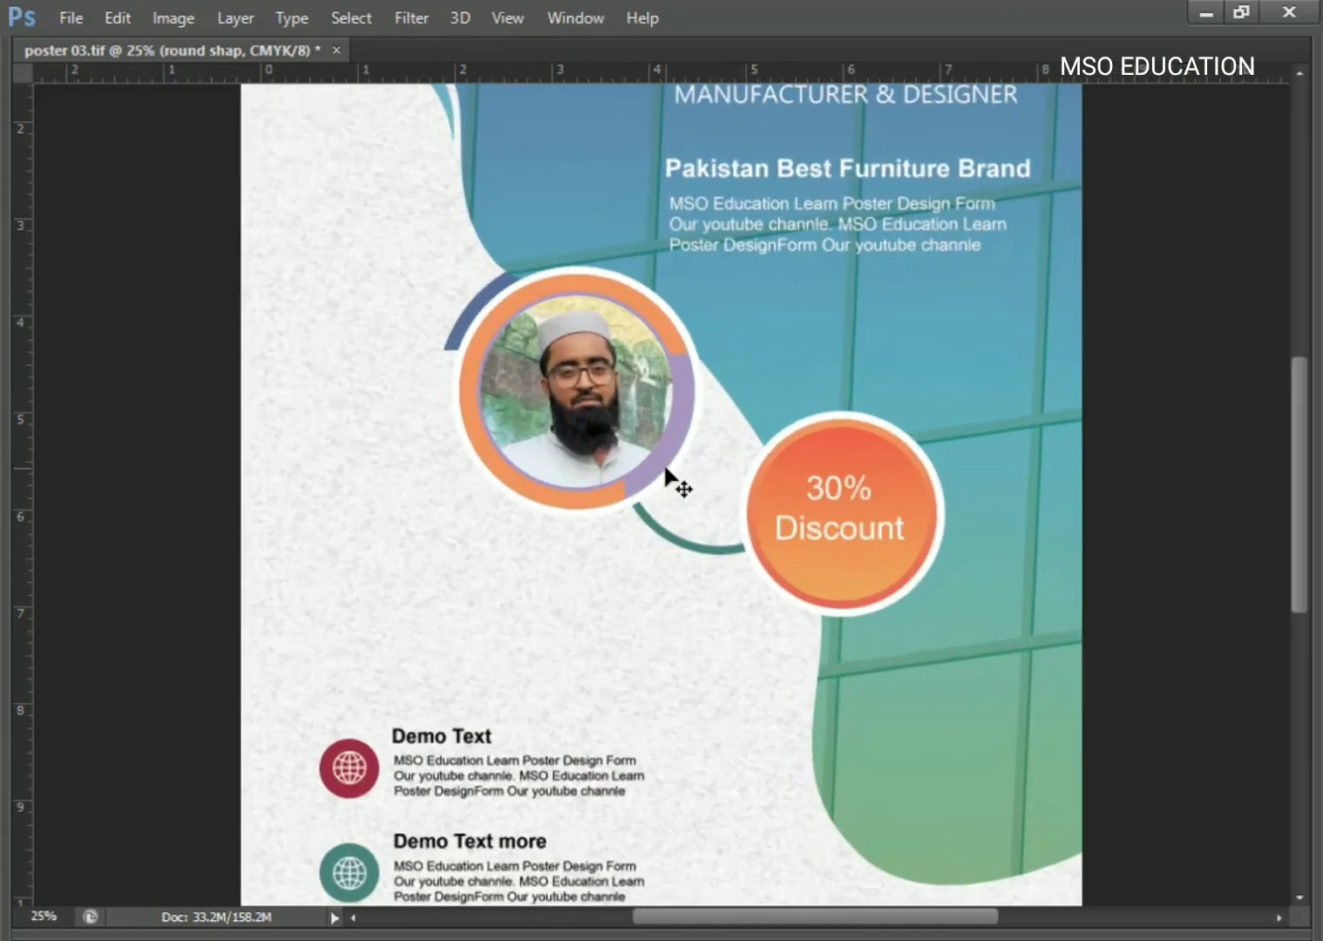
scroll(665, 471, "up", 1)
left_click_drag(880, 236, 913, 664)
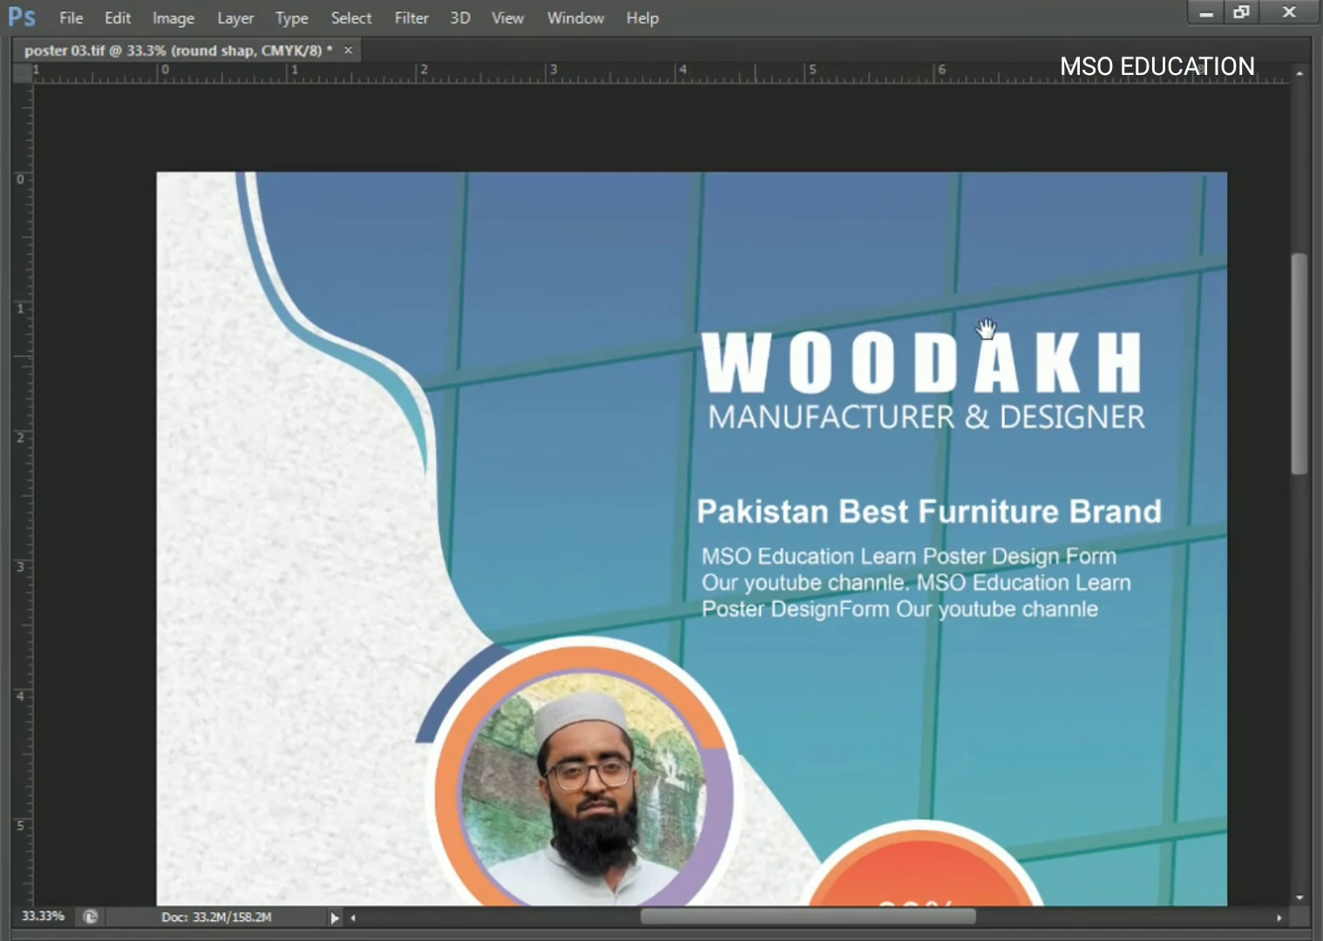
left_click_drag(1067, 806, 1069, 552)
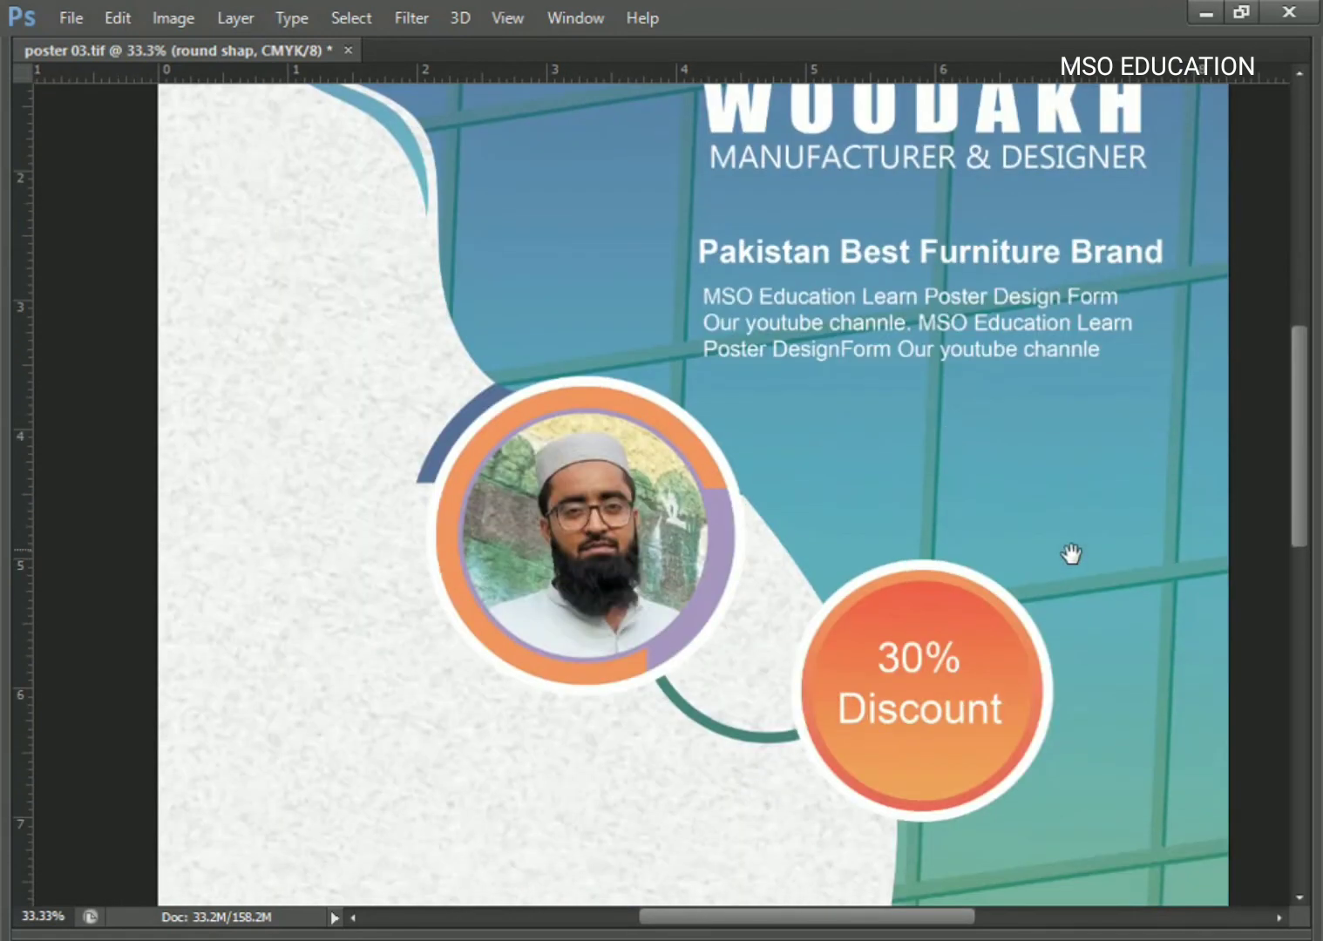
left_click_drag(1174, 753, 1172, 462)
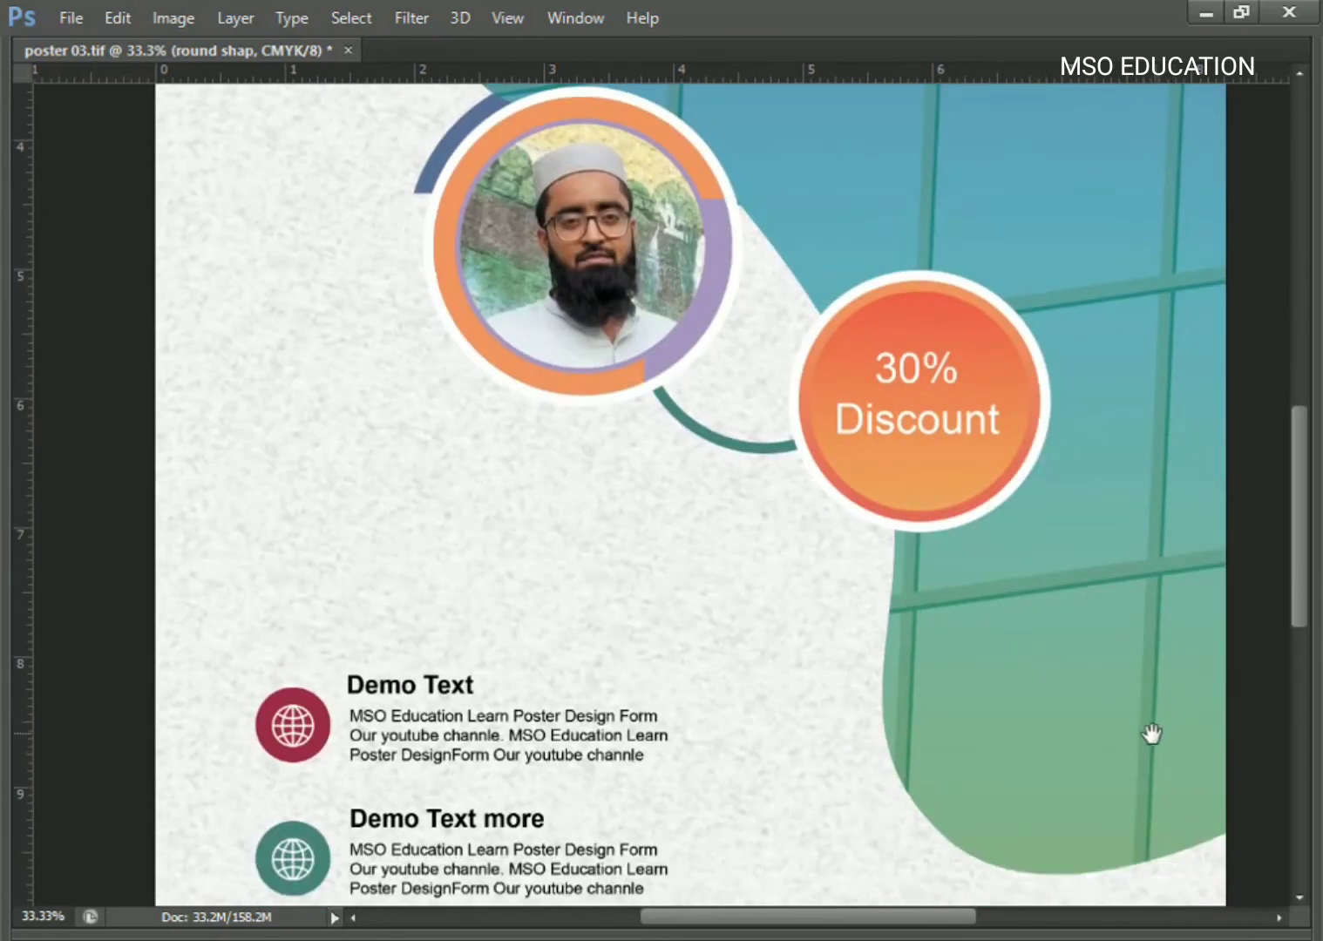
left_click_drag(1152, 735, 1157, 434)
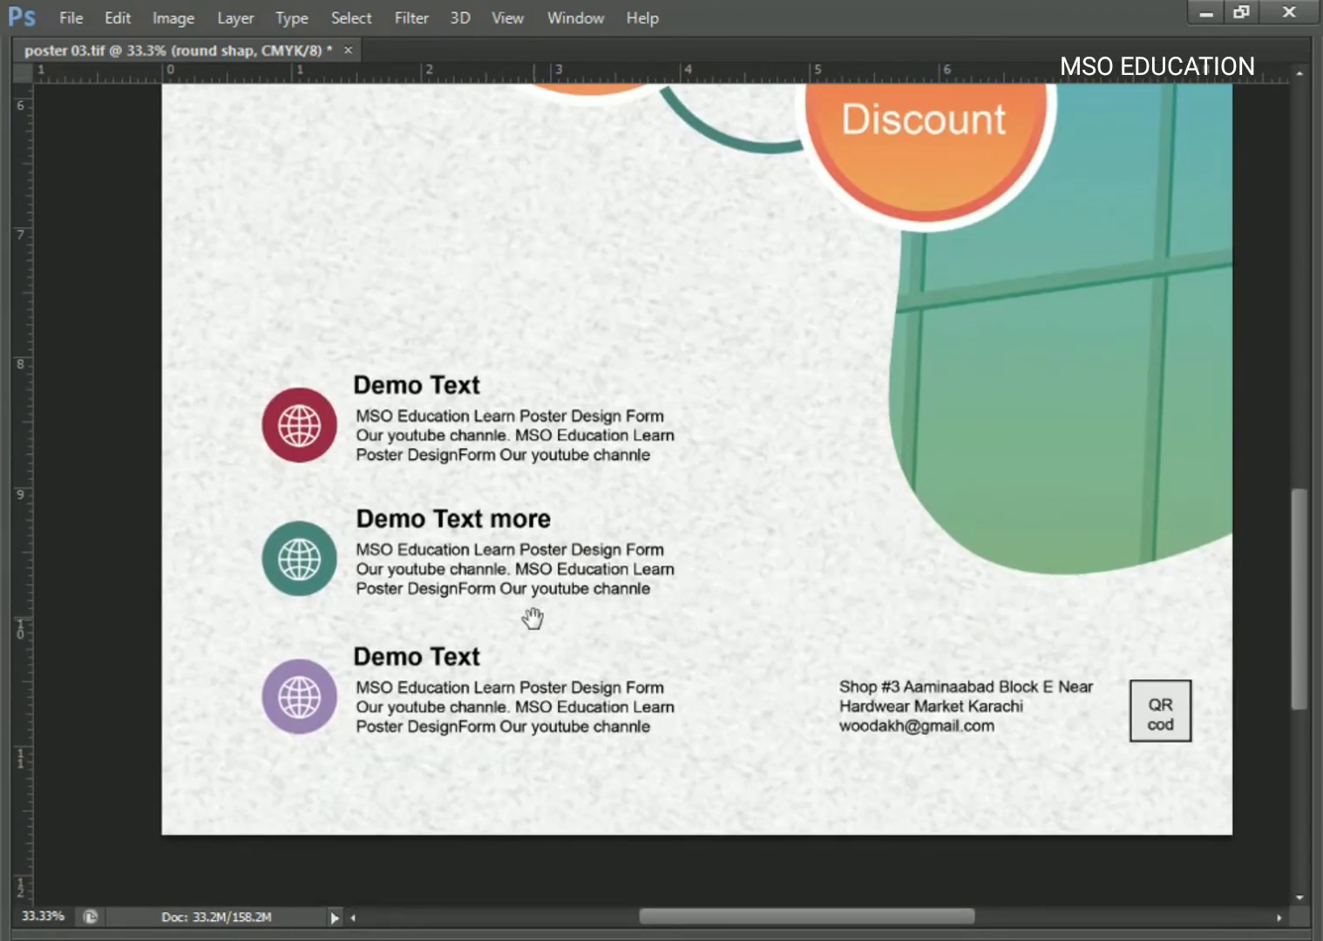
left_click_drag(736, 366, 541, 530)
scroll(540, 530, "up", 2)
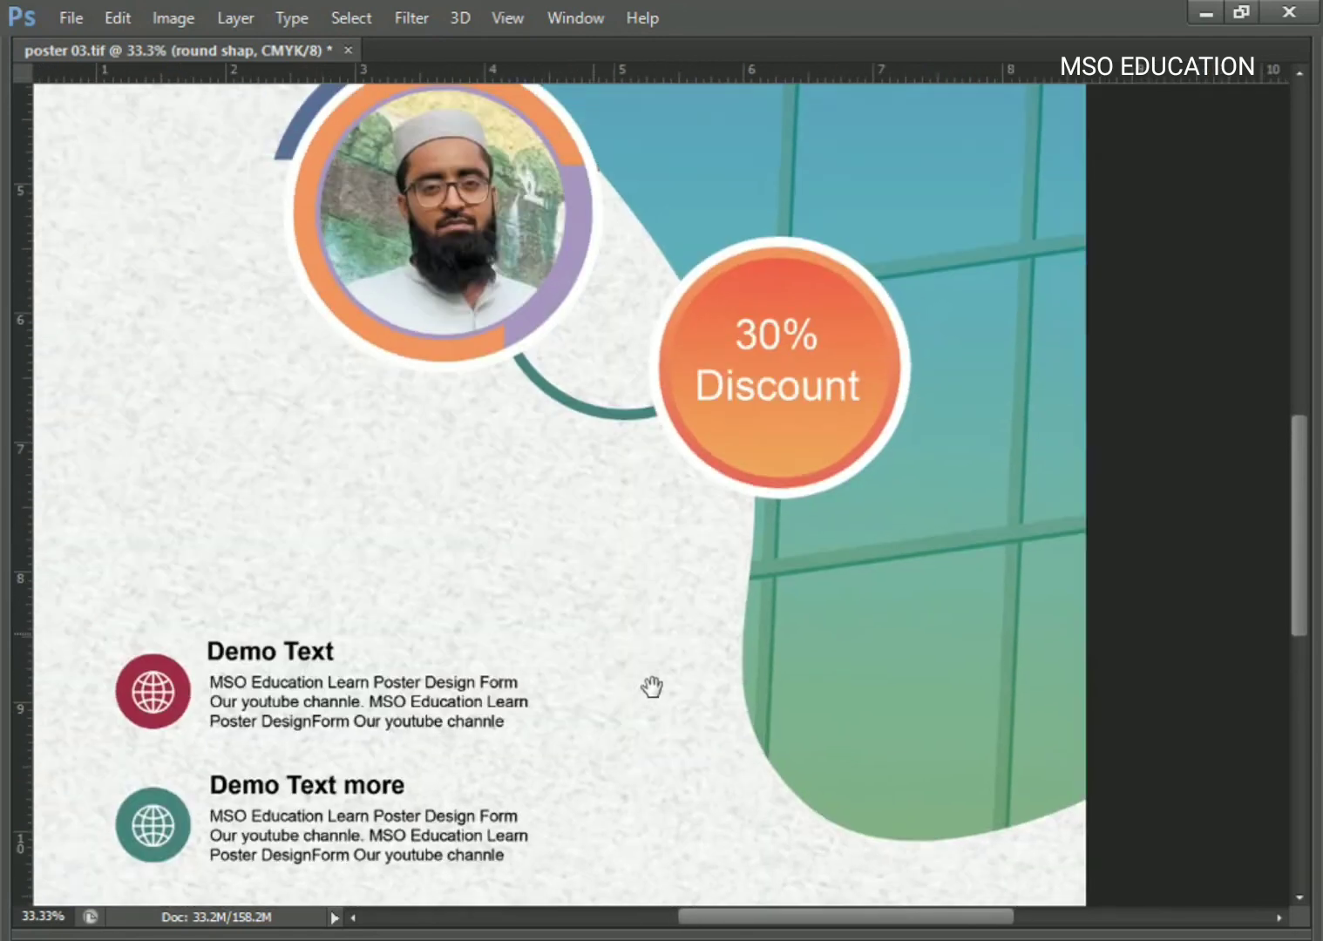
scroll(653, 687, "up", 2)
scroll(449, 549, "up", 2)
scroll(453, 608, "up", 2)
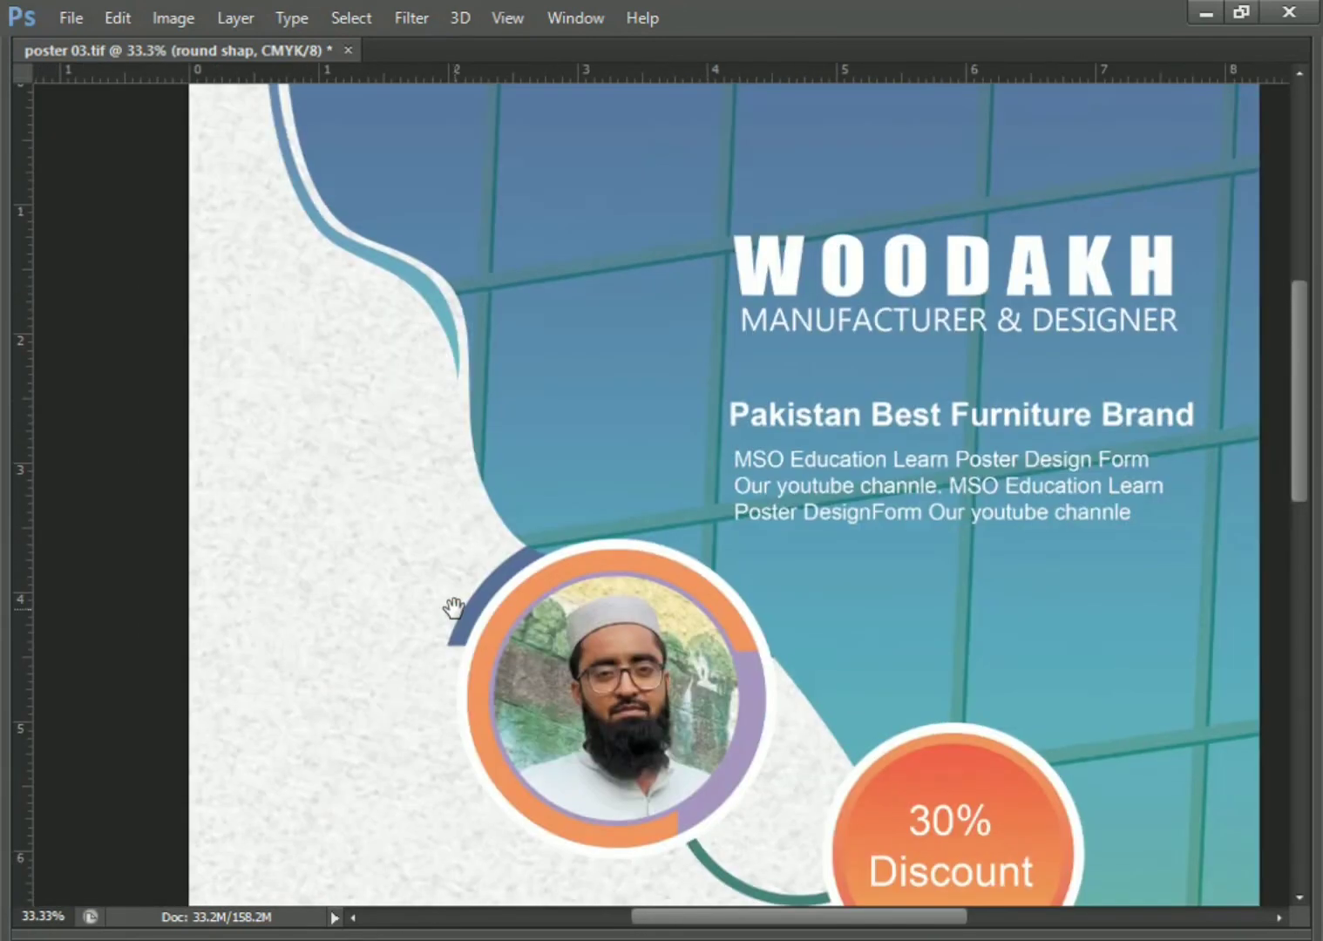
scroll(472, 534, "up", 2)
scroll(471, 535, "up", 1)
scroll(471, 536, "up", 3)
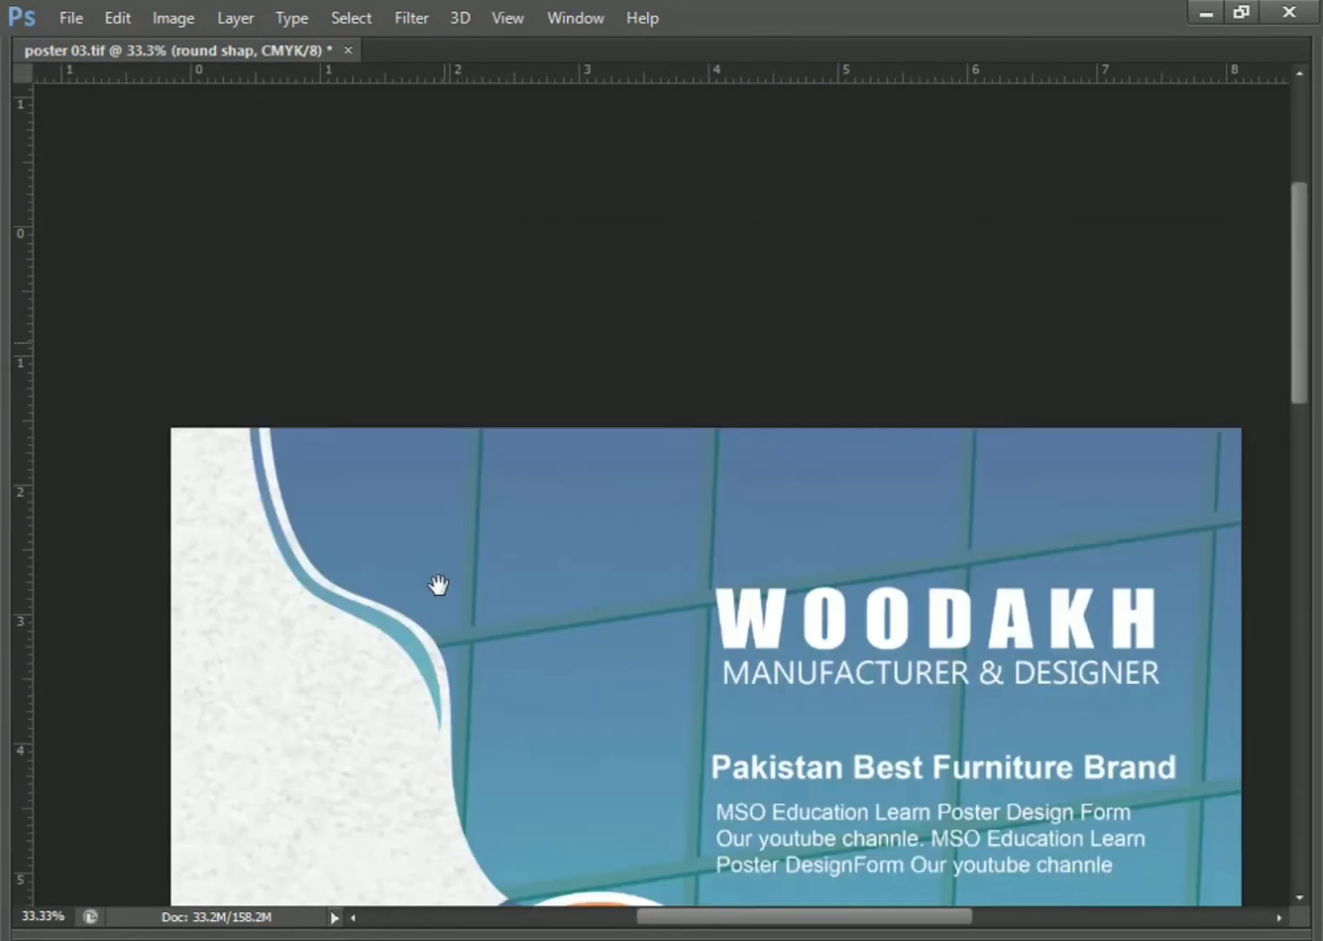
scroll(972, 582, "down", 4)
scroll(976, 554, "down", 1)
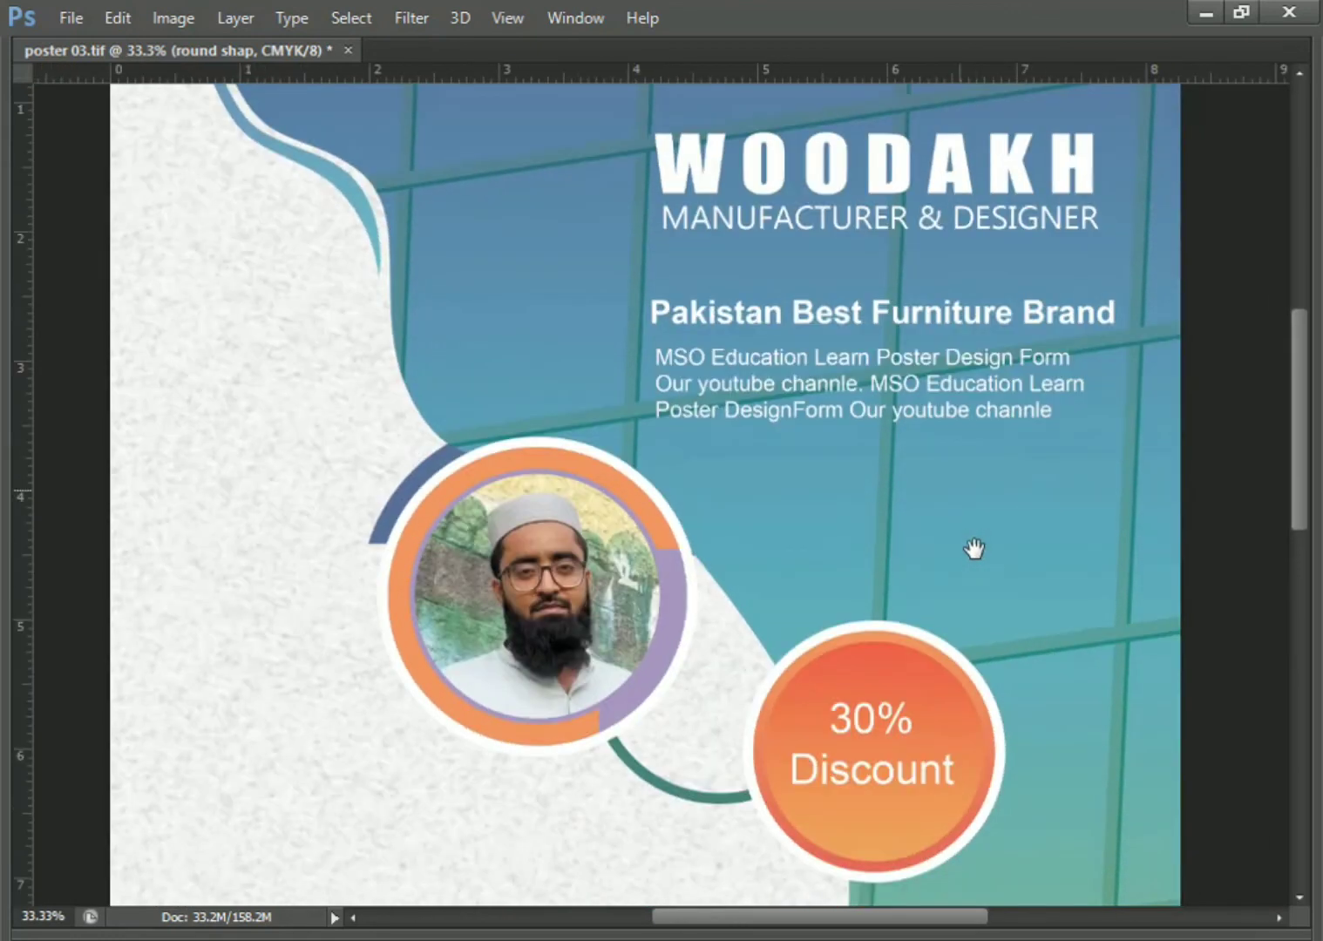
scroll(972, 547, "down", 2)
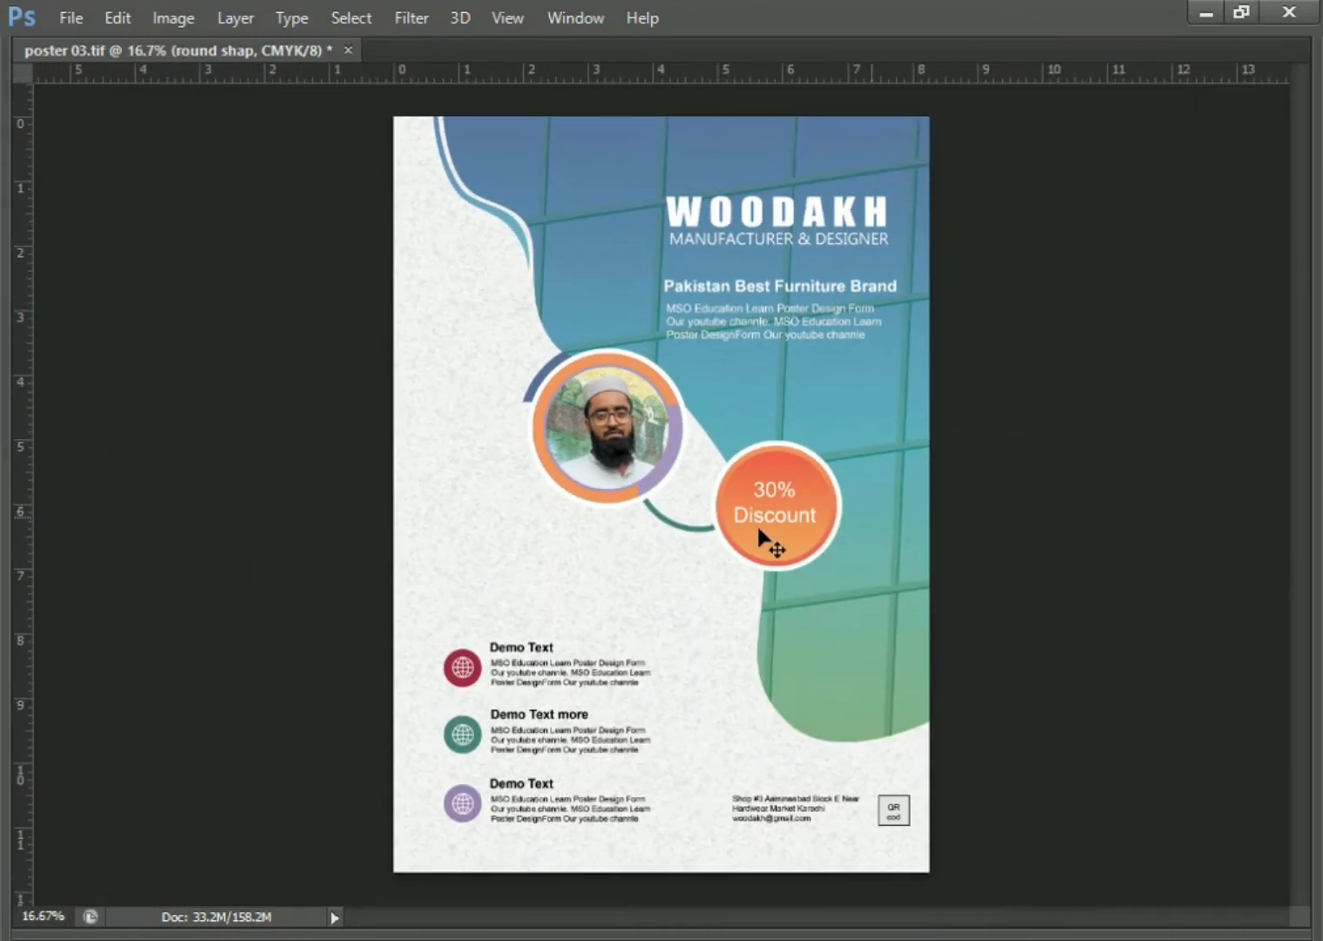